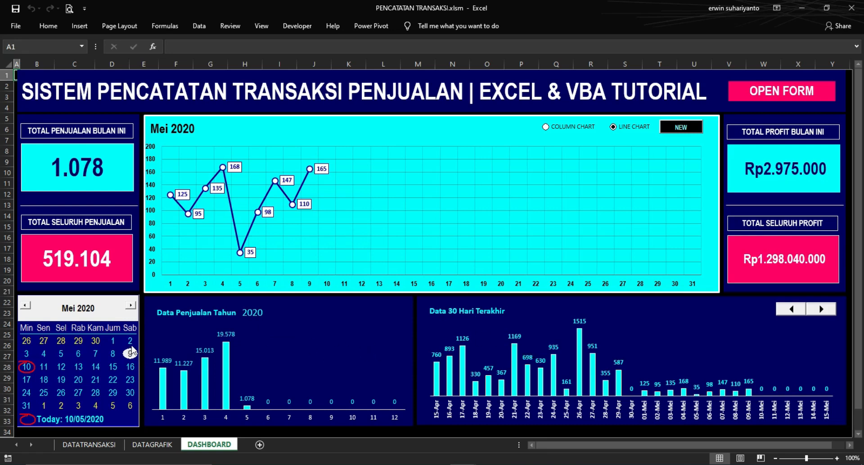
Set the dashboard calendar to 22 May 2019 and examine the yearly and last-30-days sales charts
{"action": "left_click", "coordinate": [88, 308]}
{"action": "left_click", "coordinate": [101, 315]}
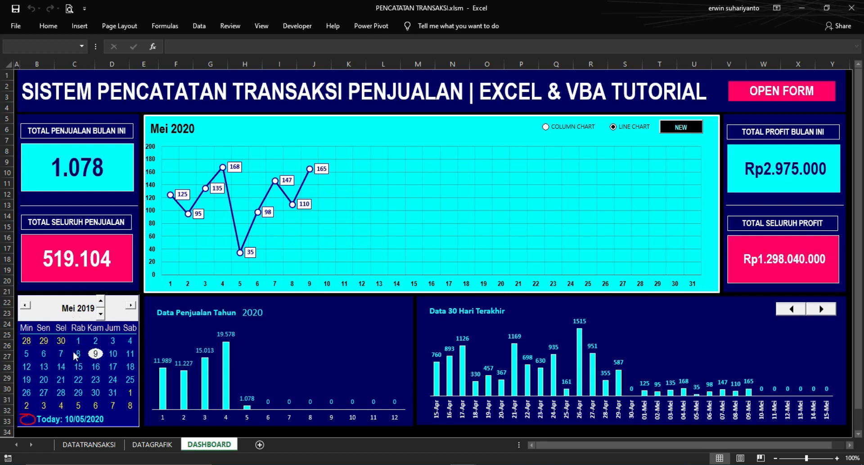
{"action": "left_click", "coordinate": [78, 380]}
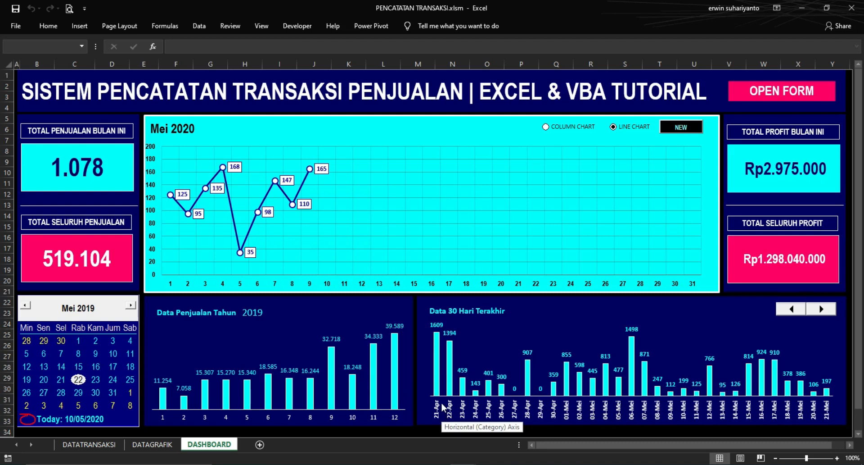
{"action": "mouse_move", "coordinate": [552, 391]}
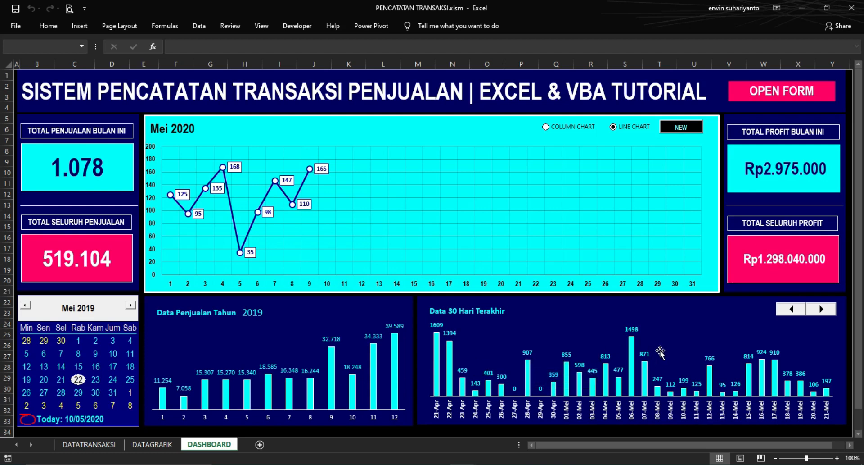
Shift the "Data 30 Hari Terakhir" chart's date range back to earlier dates and forward again
{"action": "left_click", "coordinate": [794, 309]}
{"action": "left_click", "coordinate": [794, 309]}
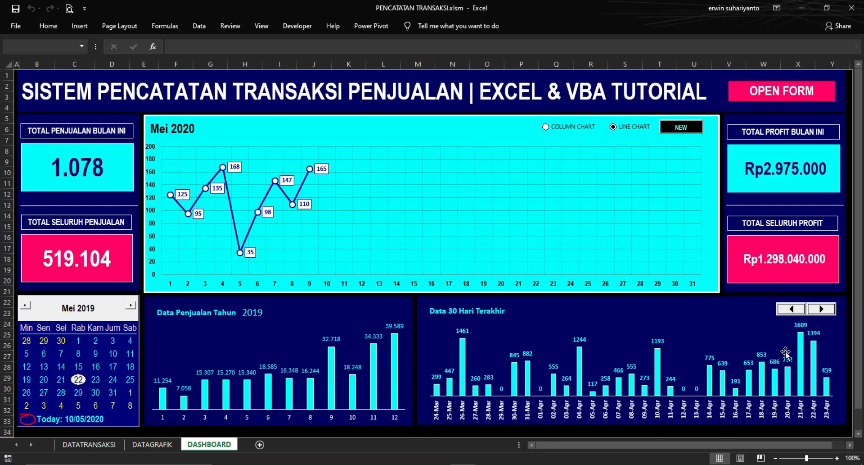
{"action": "left_click", "coordinate": [826, 310]}
{"action": "left_click", "coordinate": [826, 309]}
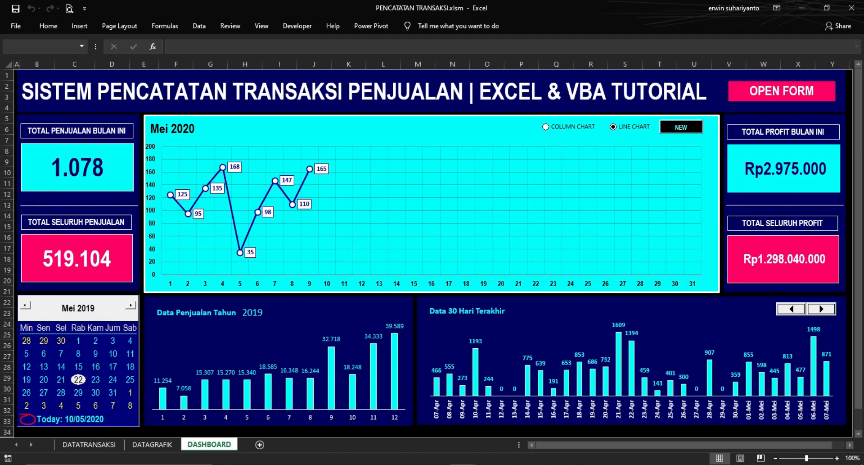
Show the Mei 2020 sales graph as a column chart and switch it back to a line chart
{"action": "left_click", "coordinate": [566, 132]}
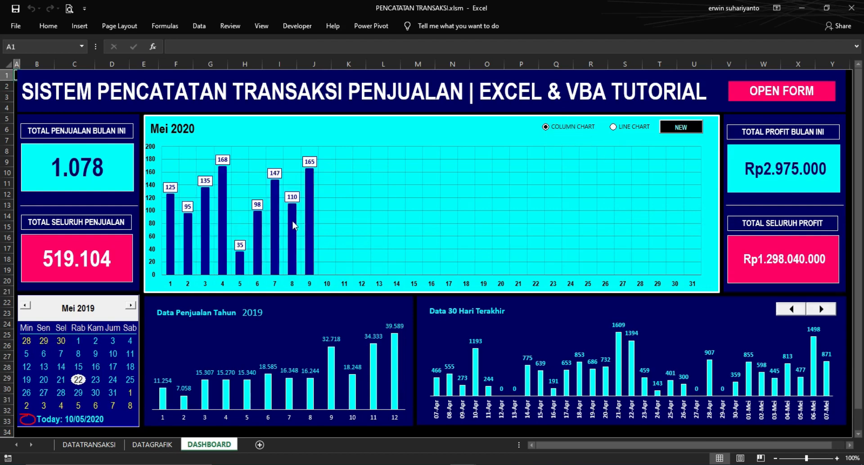
{"action": "mouse_move", "coordinate": [295, 221]}
{"action": "left_click", "coordinate": [617, 130]}
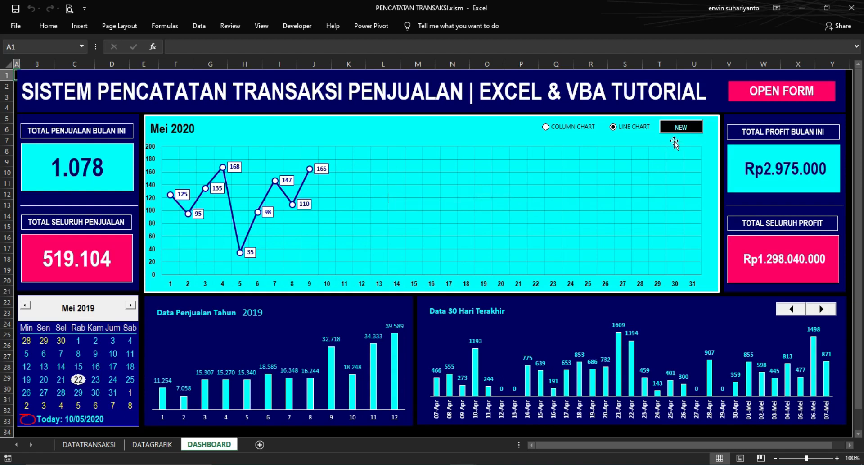
Open the transaction input form from the dashboard, reposition it to examine its fields, and close it
{"action": "left_click", "coordinate": [791, 102]}
{"action": "left_click_drag", "start_coordinate": [408, 209], "coordinate": [497, 249]}
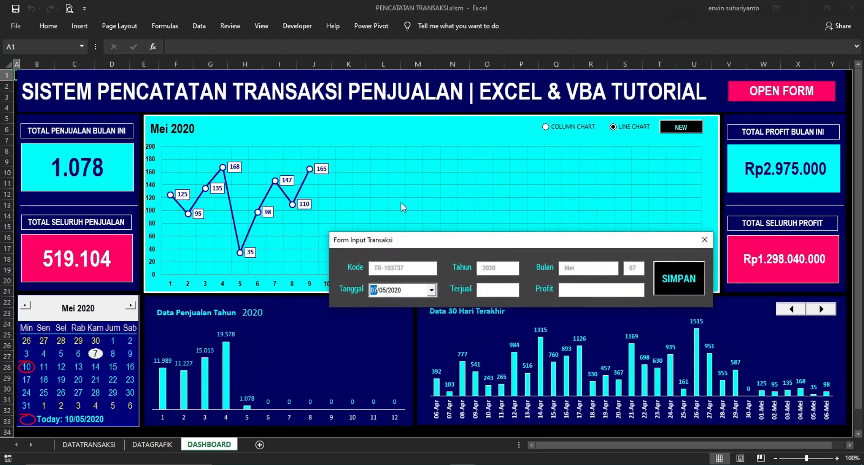
{"action": "left_click_drag", "start_coordinate": [433, 241], "coordinate": [449, 175]}
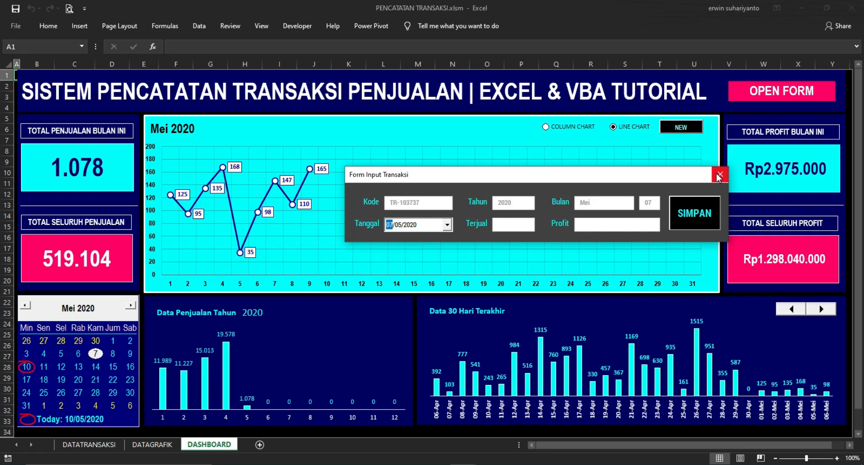
{"action": "left_click", "coordinate": [719, 175]}
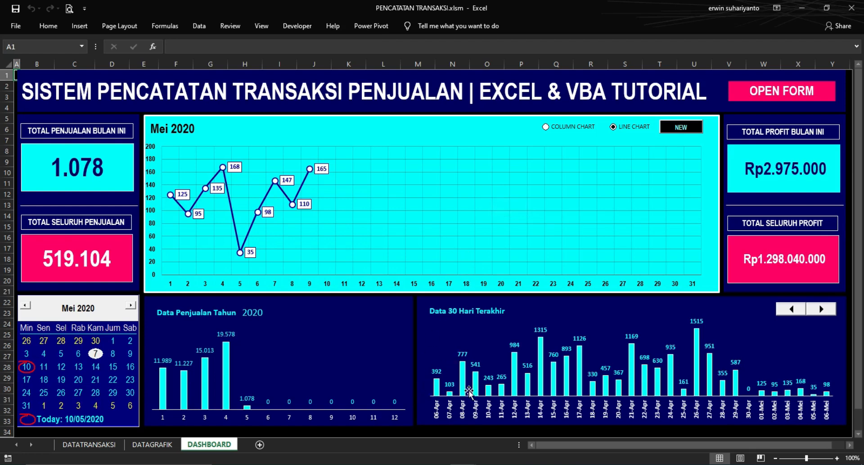
Switch to the blank workbook SISTEM PENCATATAN PENJUALAN.xlsm and select cell M10
{"action": "mouse_move", "coordinate": [490, 463]}
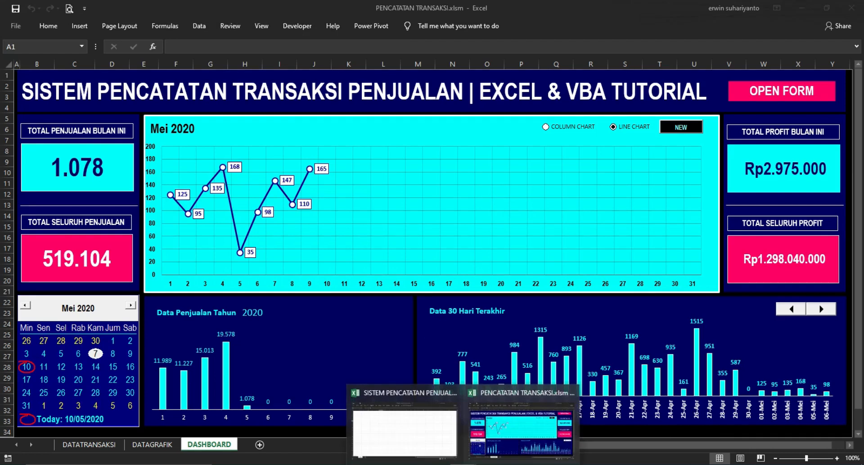
{"action": "left_click", "coordinate": [431, 440]}
{"action": "left_click", "coordinate": [439, 171]}
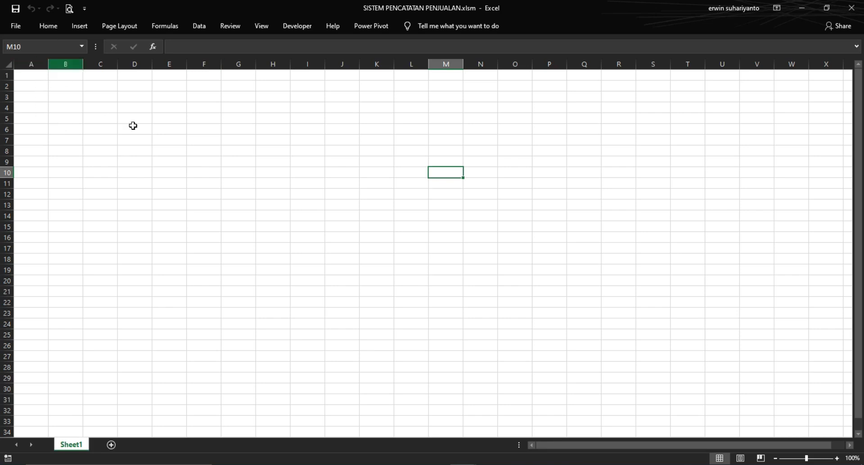
Examine the file name and macro-enabled file type in the Desktop Save As settings, and return to the sheet without saving
{"action": "left_click", "coordinate": [14, 25]}
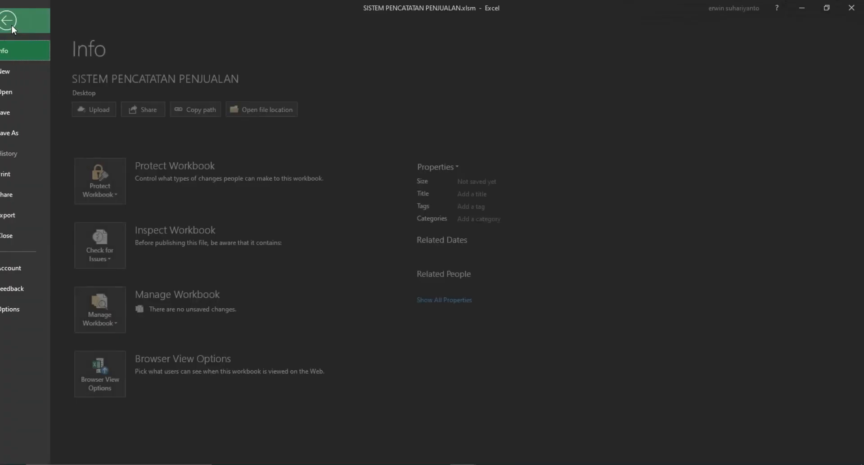
{"action": "left_click", "coordinate": [31, 133]}
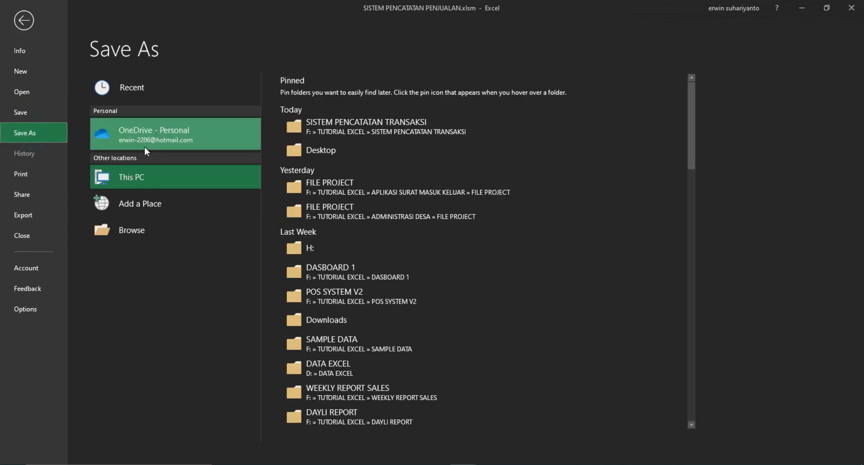
{"action": "left_click", "coordinate": [320, 150]}
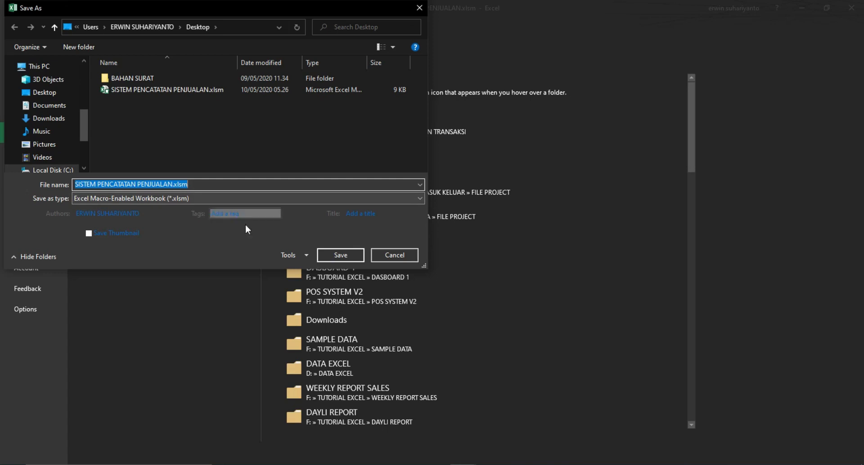
{"action": "left_click", "coordinate": [395, 256]}
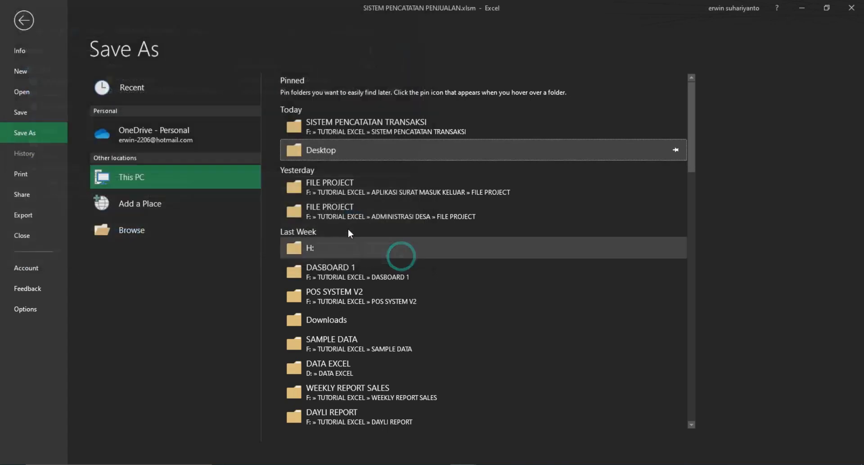
{"action": "left_click", "coordinate": [24, 26]}
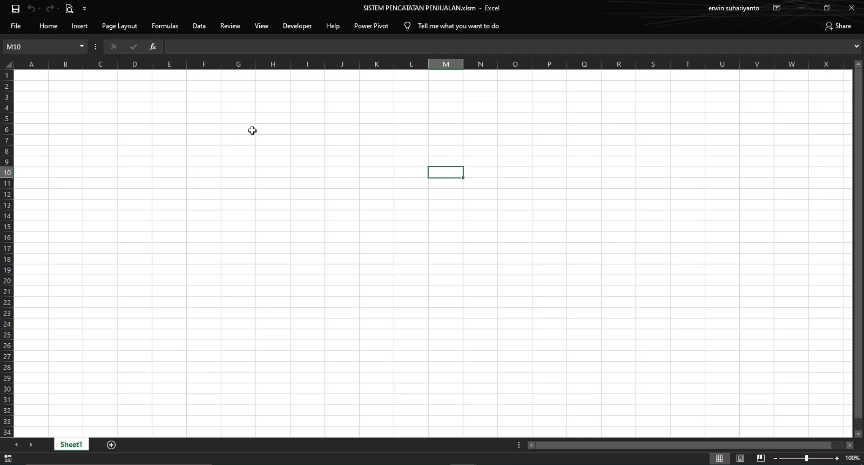
{"action": "left_click", "coordinate": [251, 129]}
Check the DATATRANSAKSI sheet in the PENCATATAN TRANSAKSI.xlsm workbook and return to the blank workbook
{"action": "mouse_move", "coordinate": [473, 463]}
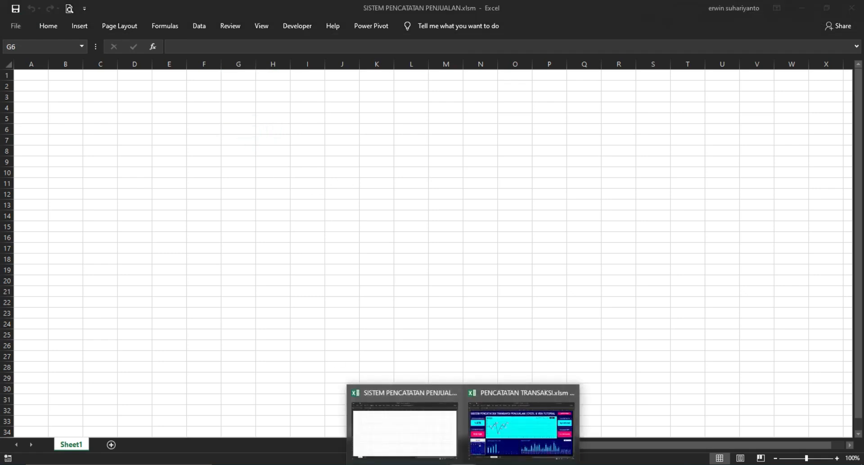
{"action": "left_click", "coordinate": [493, 445]}
{"action": "left_click", "coordinate": [89, 444]}
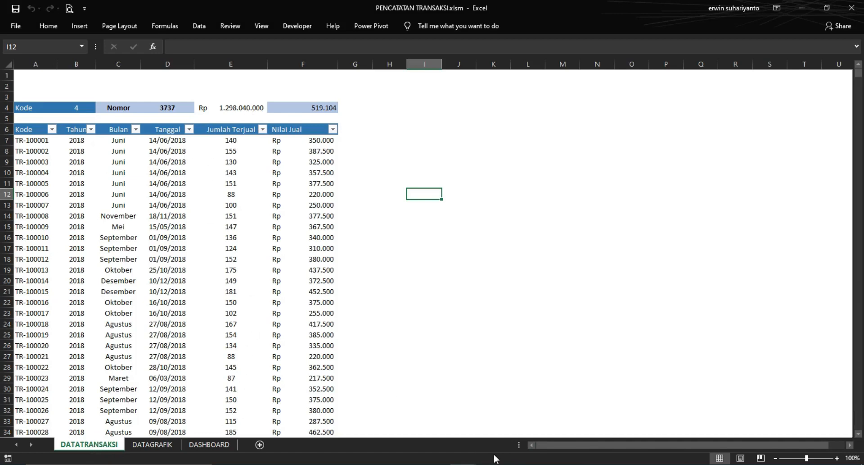
{"action": "mouse_move", "coordinate": [477, 461]}
{"action": "left_click", "coordinate": [411, 448]}
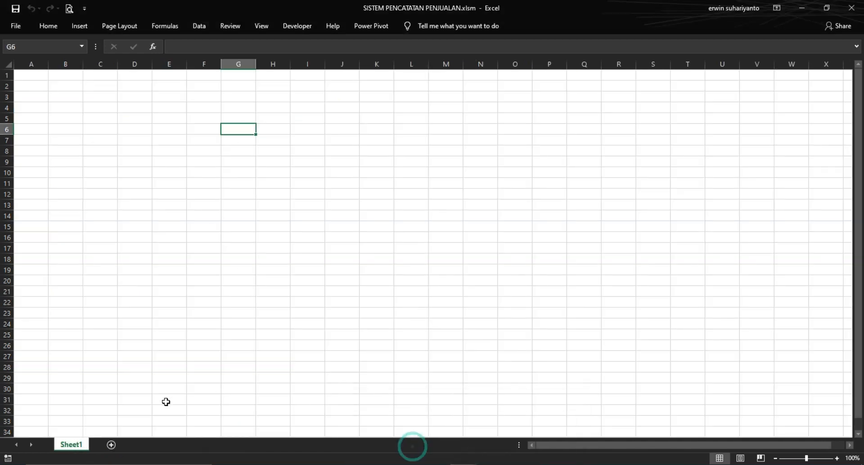
Rename Sheet1 as DATATRANSAKSI
{"action": "left_click", "coordinate": [80, 445]}
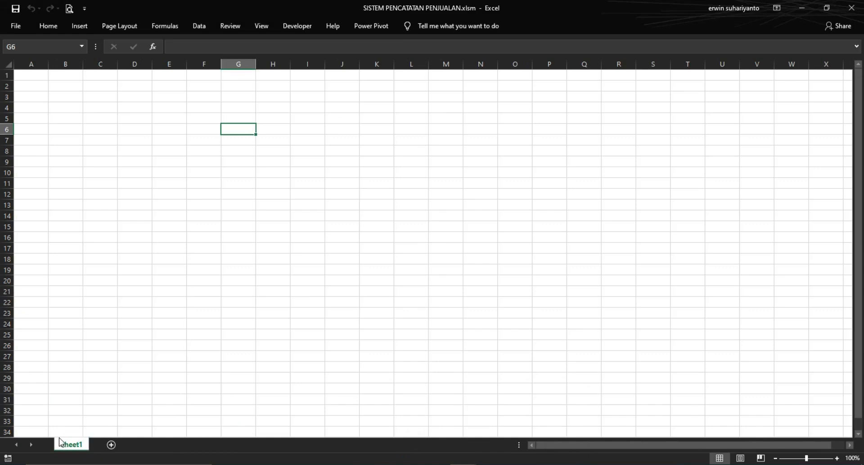
{"action": "double_click", "coordinate": [71, 446]}
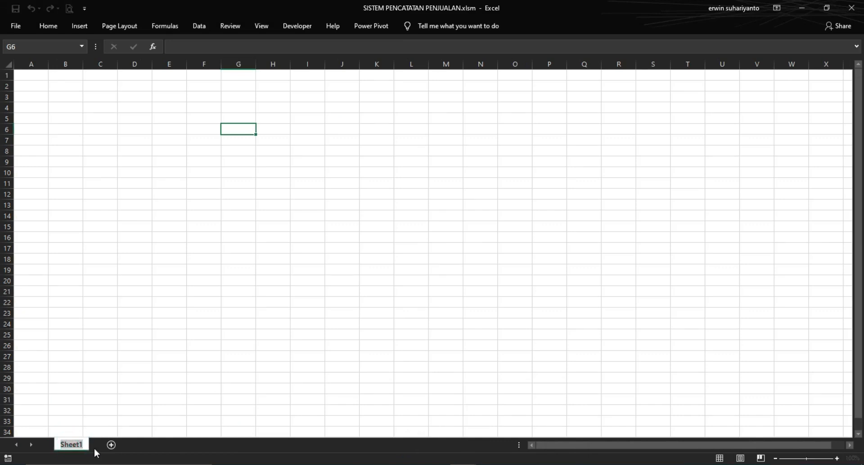
{"action": "type", "text": "DATATRANSAKSI"}
{"action": "key", "text": "Return"}
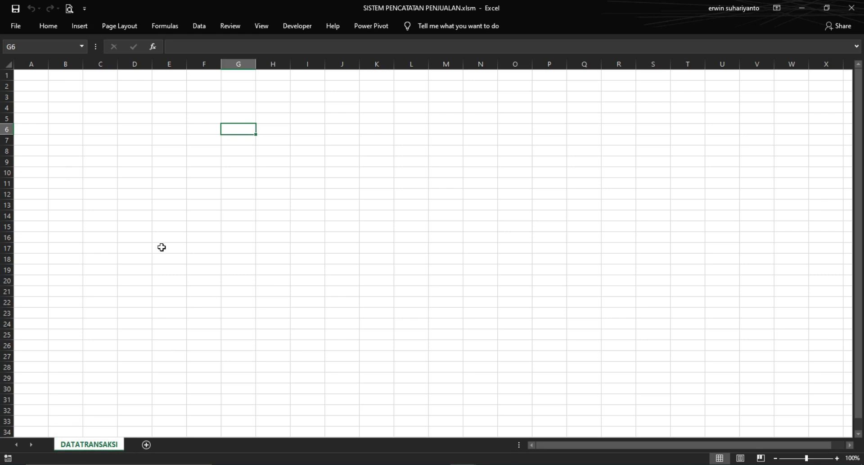
{"action": "left_click", "coordinate": [137, 191]}
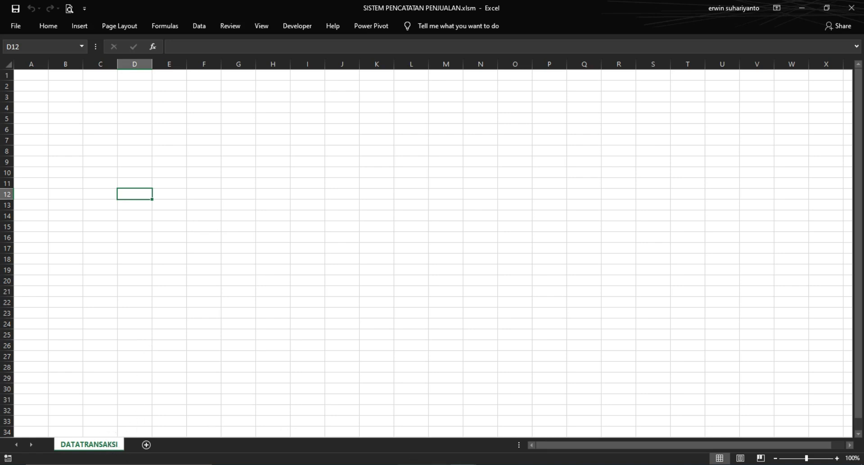
Copy the header row A6:F6 from PENCATATAN TRANSAKSI.xlsm's DATATRANSAKSI sheet and paste it at A6 in SISTEM PENCATATAN PENJUALAN.xlsm
{"action": "left_click", "coordinate": [506, 436]}
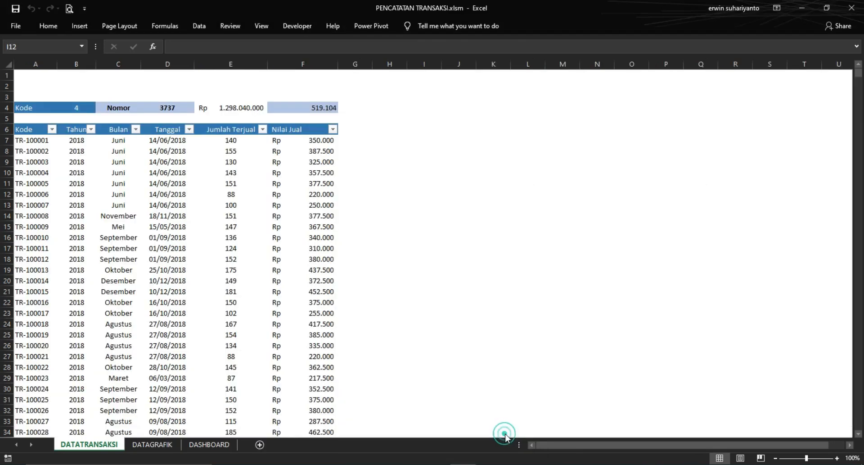
{"action": "left_click", "coordinate": [424, 279]}
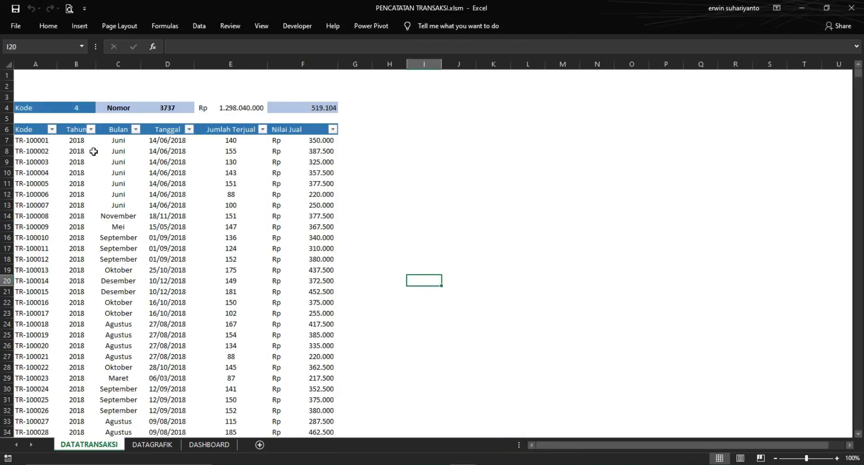
{"action": "left_click_drag", "start_coordinate": [25, 129], "coordinate": [281, 128]}
{"action": "right_click", "coordinate": [286, 128]}
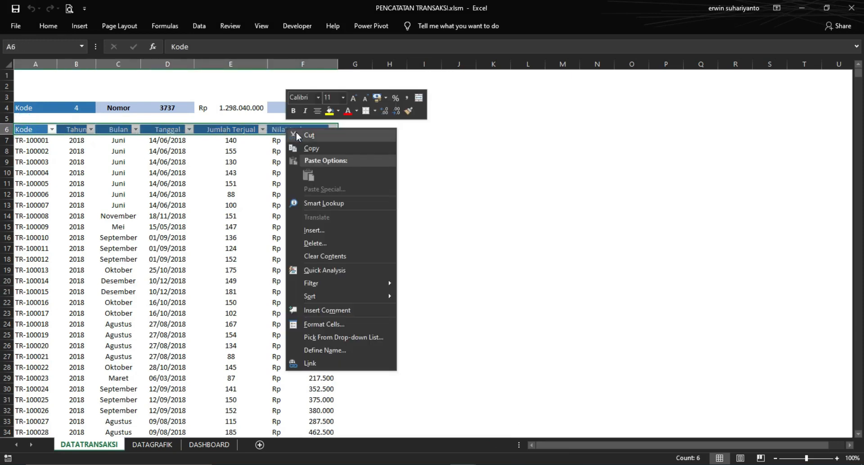
{"action": "left_click", "coordinate": [310, 148]}
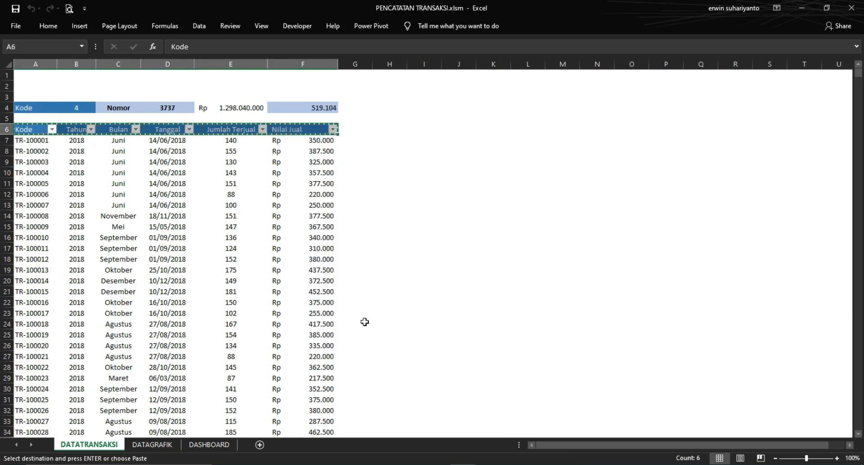
{"action": "left_click", "coordinate": [421, 432]}
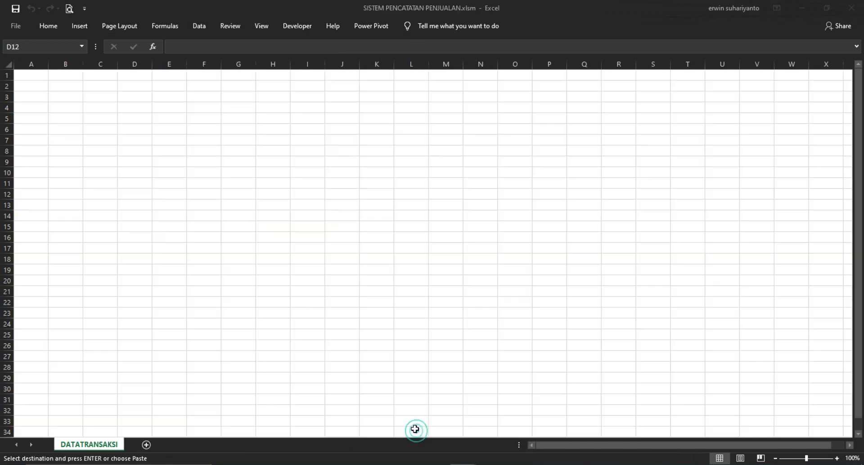
{"action": "right_click", "coordinate": [35, 132]}
{"action": "left_click", "coordinate": [57, 178]}
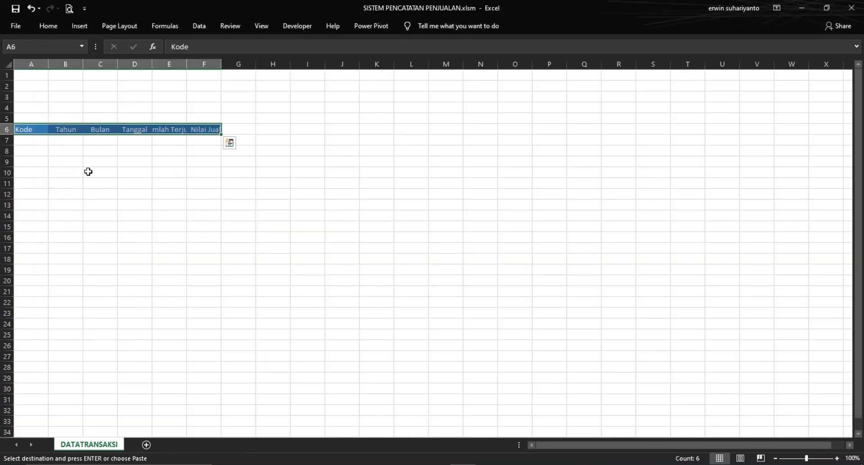
{"action": "left_click", "coordinate": [110, 161]}
Widen columns B through F so that the headings from Tahun to Nilai Jual fit in full
{"action": "left_click_drag", "start_coordinate": [117, 66], "coordinate": [136, 67]}
{"action": "left_click_drag", "start_coordinate": [83, 63], "coordinate": [100, 64]}
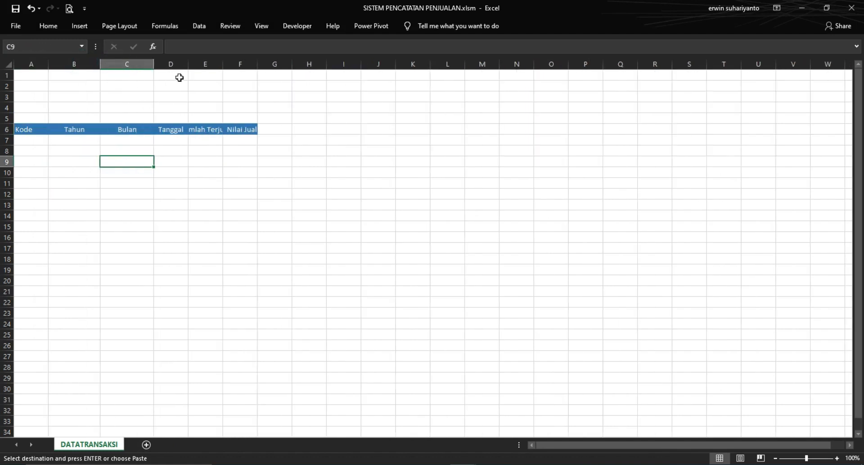
{"action": "left_click_drag", "start_coordinate": [187, 65], "coordinate": [342, 64]}
{"action": "left_click", "coordinate": [357, 174]}
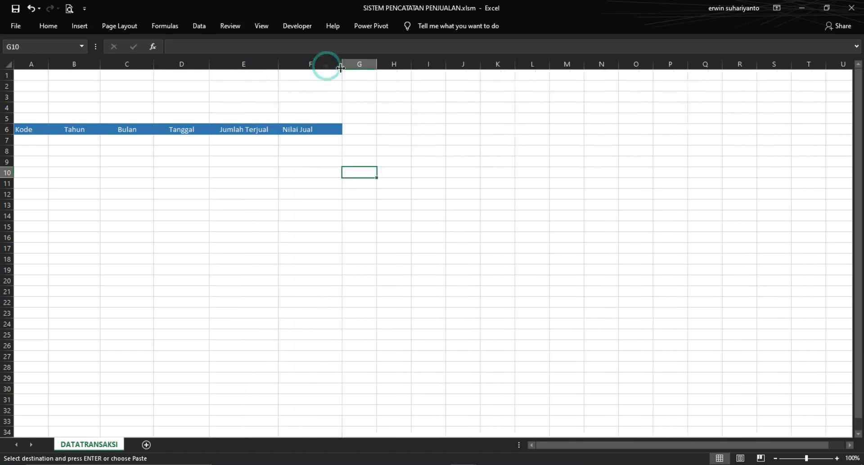
{"action": "left_click", "coordinate": [297, 283]}
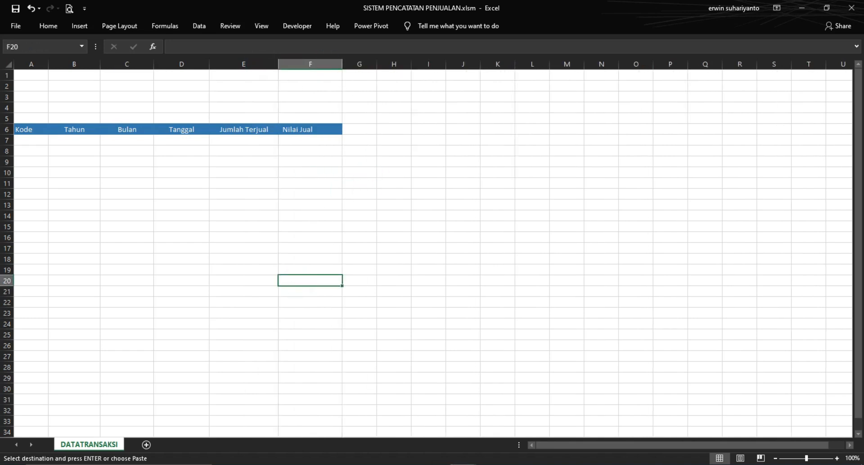
Copy the summary row A4:F4 from the DATATRANSAKSI sheet of PENCATATAN TRANSAKSI.xlsm
{"action": "mouse_move", "coordinate": [463, 463]}
{"action": "left_click", "coordinate": [488, 443]}
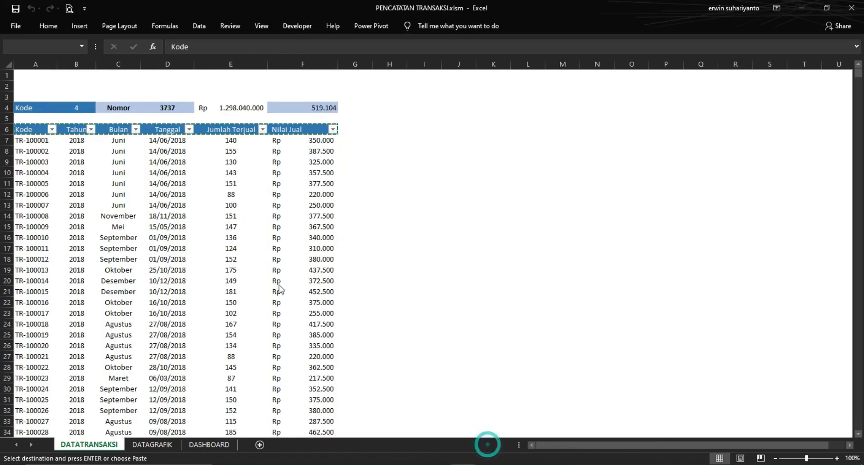
{"action": "left_click", "coordinate": [369, 219]}
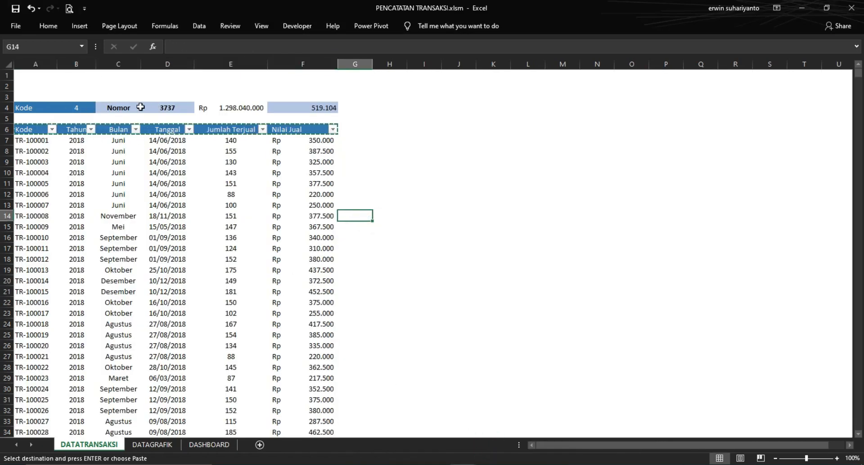
{"action": "left_click_drag", "start_coordinate": [23, 107], "coordinate": [310, 104]}
{"action": "right_click", "coordinate": [310, 103]}
{"action": "left_click", "coordinate": [327, 121]}
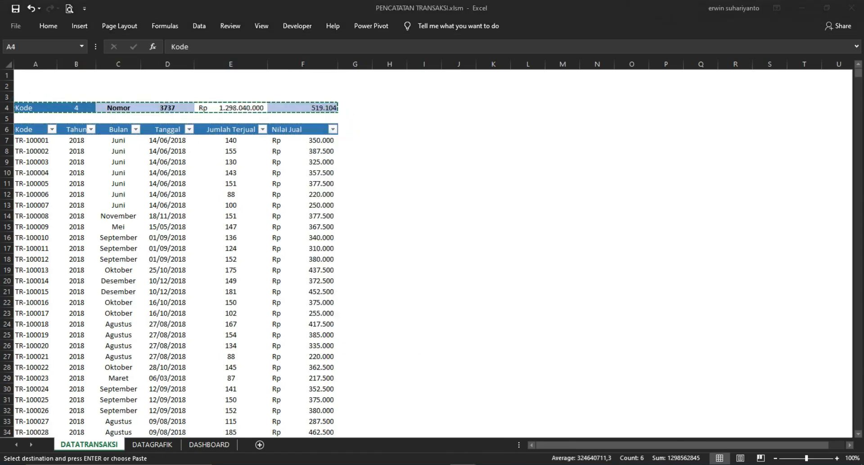
Paste the copied summary row at A4 of the DATATRANSAKSI sheet in SISTEM PENCATATAN PENJUALAN.xlsm
{"action": "mouse_move", "coordinate": [465, 459]}
{"action": "left_click", "coordinate": [435, 429]}
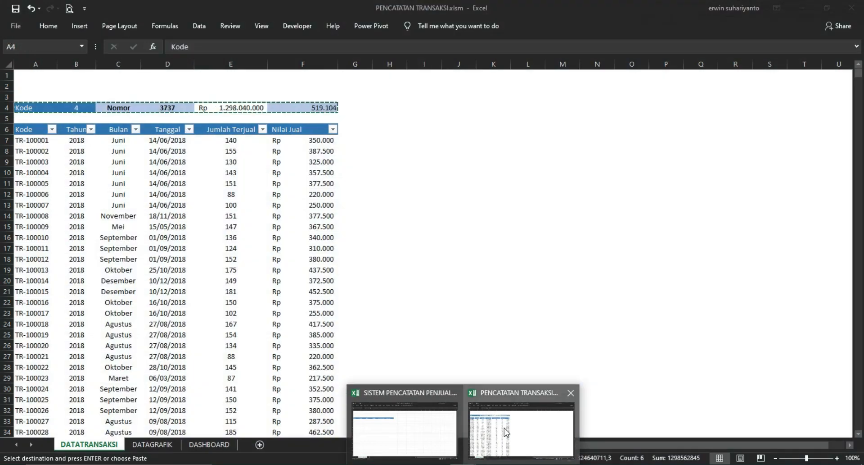
{"action": "left_click", "coordinate": [432, 428]}
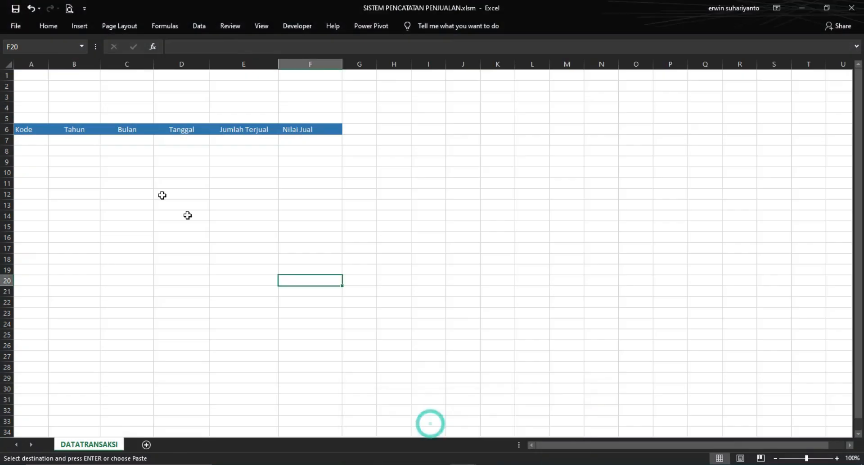
{"action": "left_click", "coordinate": [40, 105]}
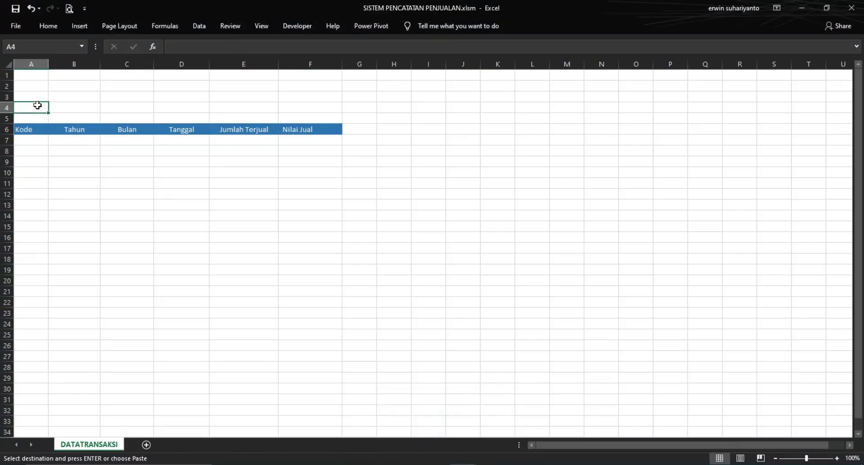
{"action": "right_click", "coordinate": [38, 107]}
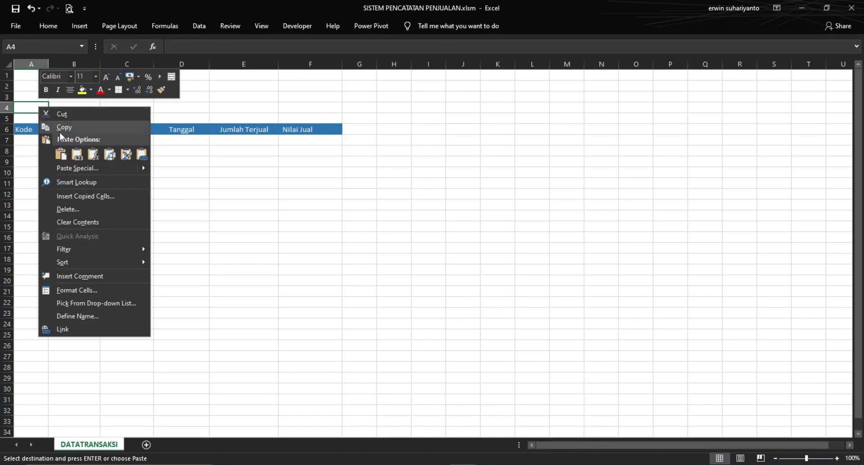
{"action": "left_click", "coordinate": [63, 155]}
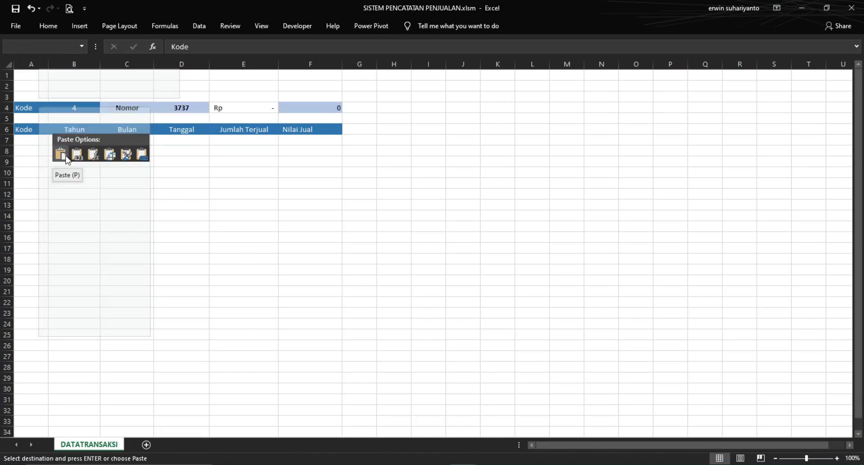
{"action": "left_click", "coordinate": [441, 139]}
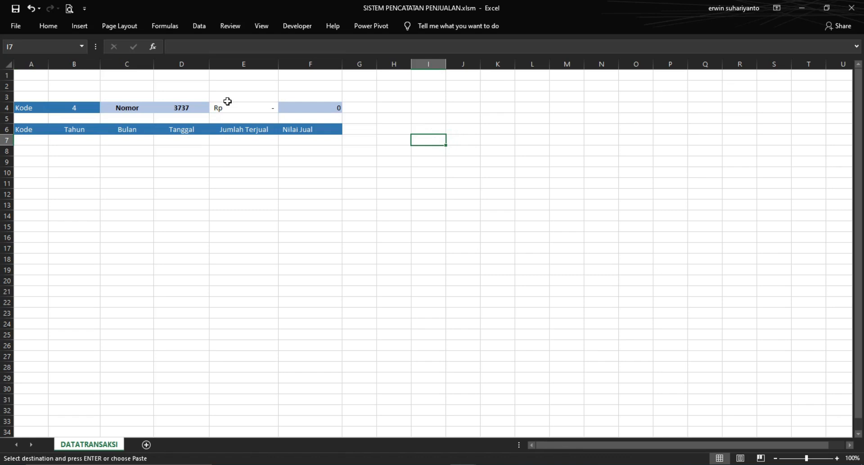
Review the Kode and Nomor labels in row 4 and the character-length formula in B4
{"action": "left_click", "coordinate": [31, 108]}
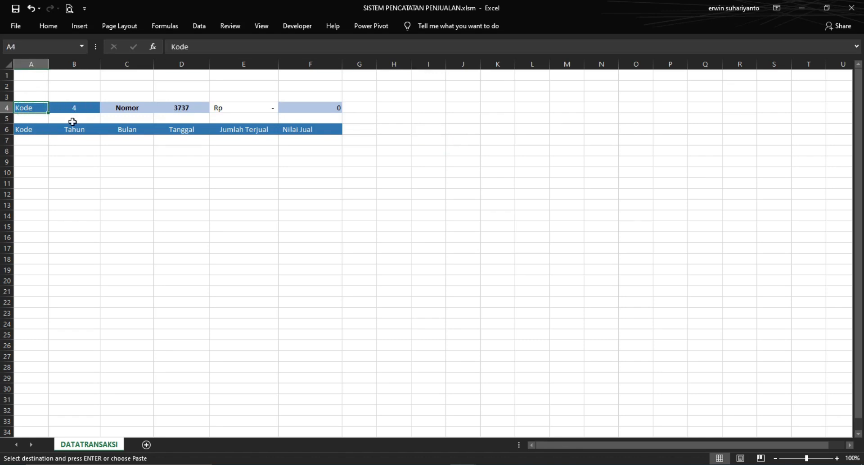
{"action": "left_click", "coordinate": [74, 112]}
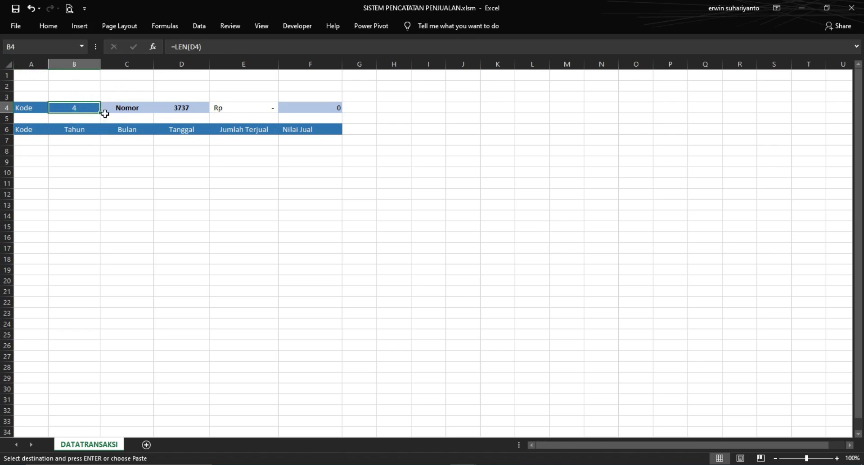
{"action": "double_click", "coordinate": [80, 107]}
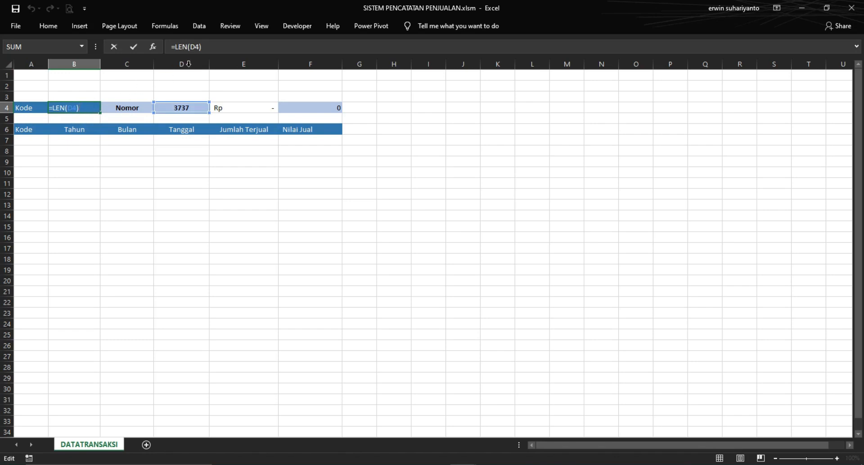
{"action": "left_click", "coordinate": [190, 62]}
{"action": "key", "text": "Return"}
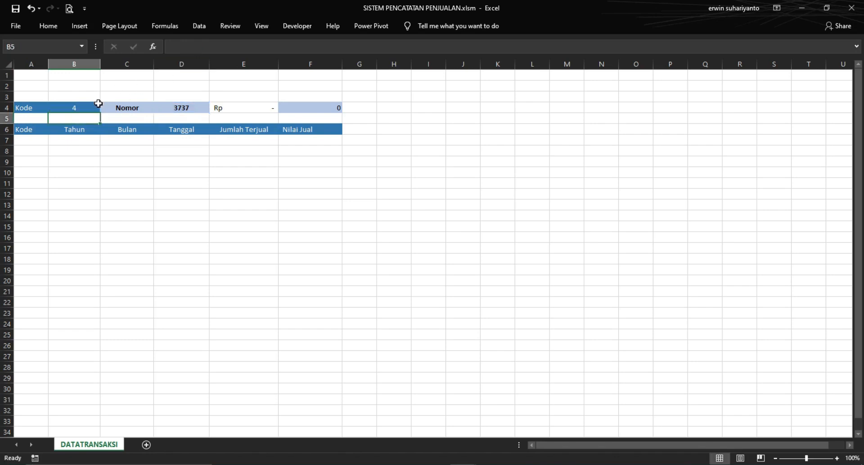
{"action": "left_click", "coordinate": [77, 107]}
{"action": "left_click", "coordinate": [195, 51]}
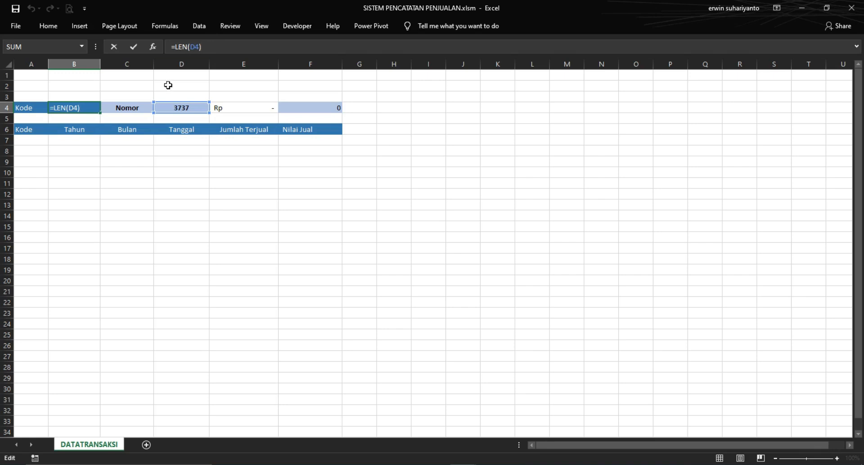
{"action": "key", "text": "Return"}
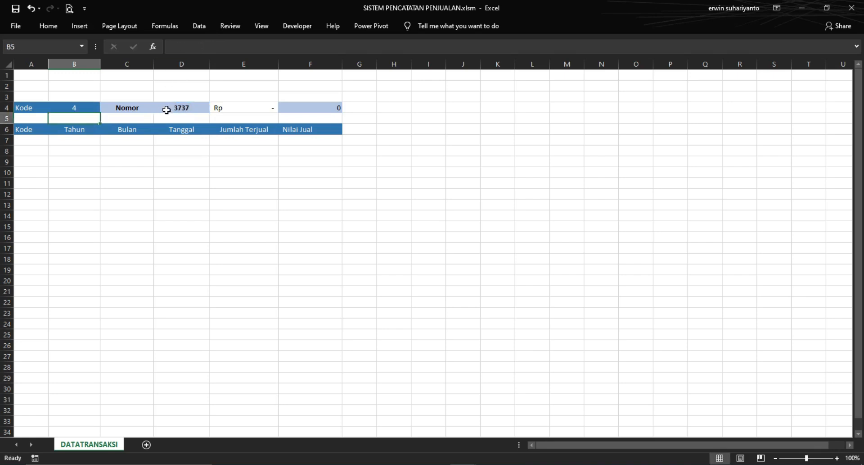
{"action": "left_click", "coordinate": [135, 107]}
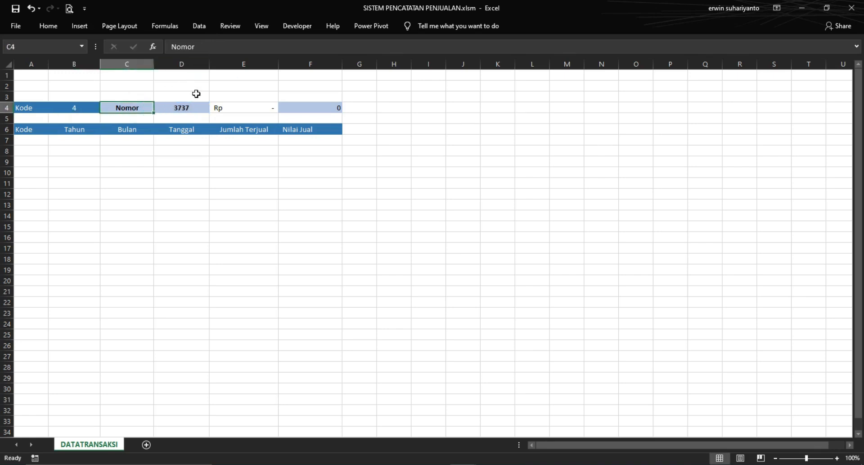
Clear the number in D4 beside the Nomor label
{"action": "left_click", "coordinate": [187, 108]}
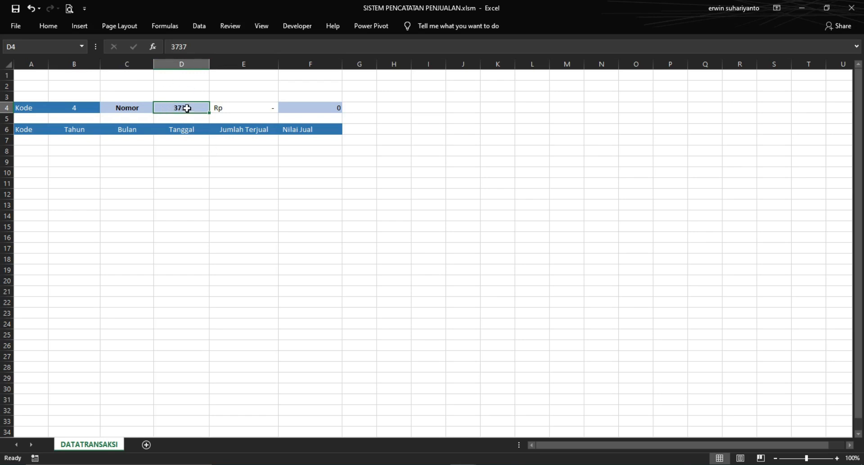
{"action": "key", "text": "Delete"}
{"action": "left_click", "coordinate": [226, 175]}
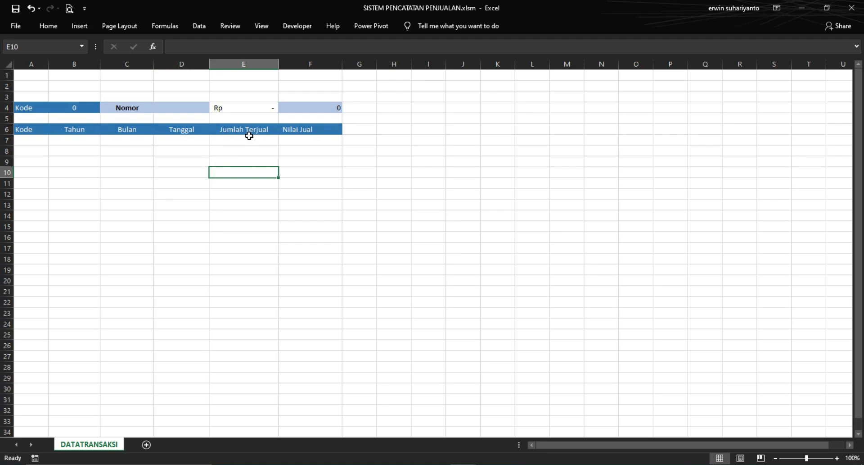
Inspect the SUM formula in E4 and the Nilai Jual range it references
{"action": "left_click", "coordinate": [252, 110]}
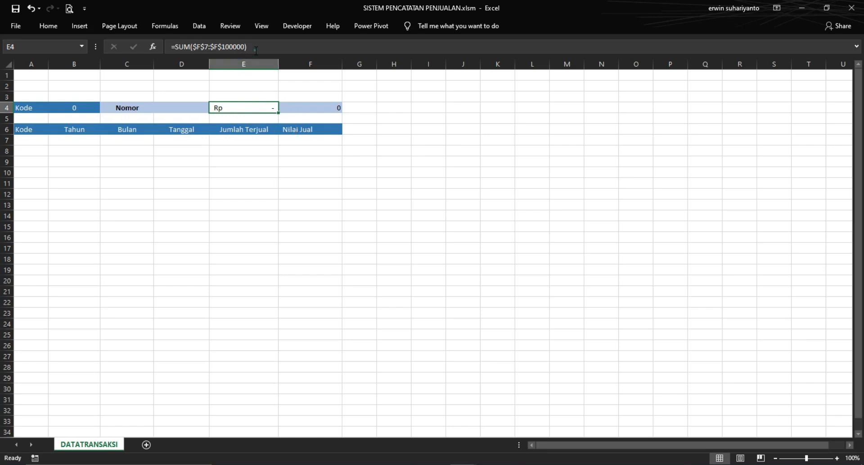
{"action": "key", "text": "F2"}
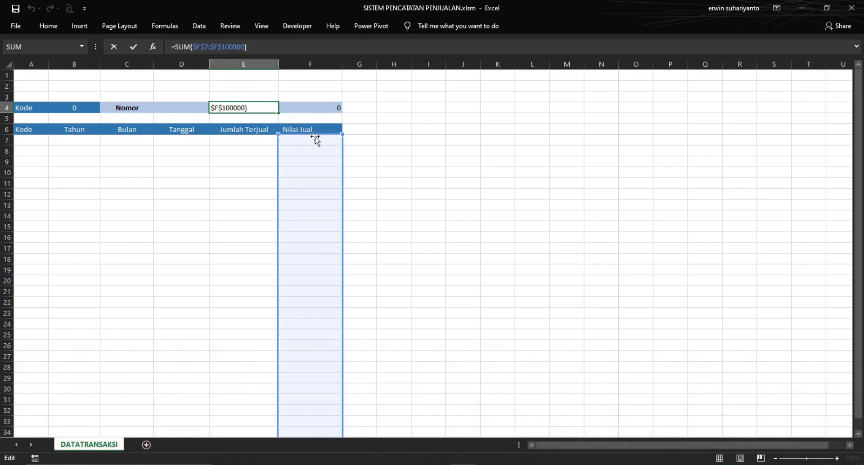
{"action": "left_click", "coordinate": [239, 48]}
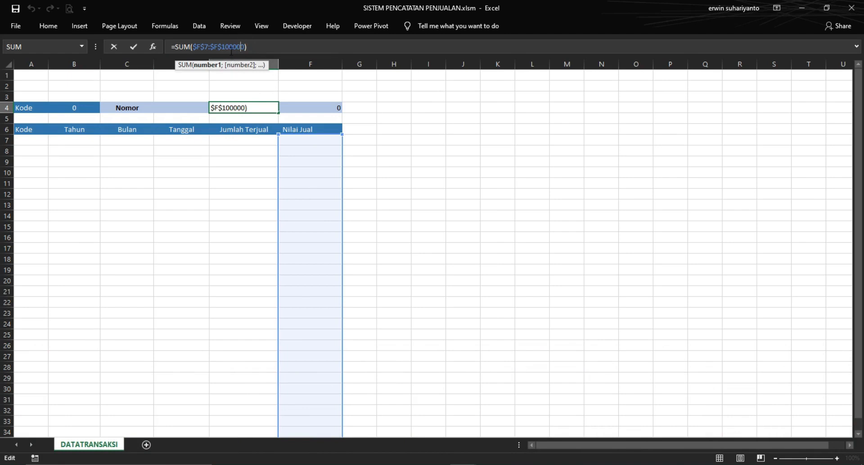
{"action": "key", "text": "Return"}
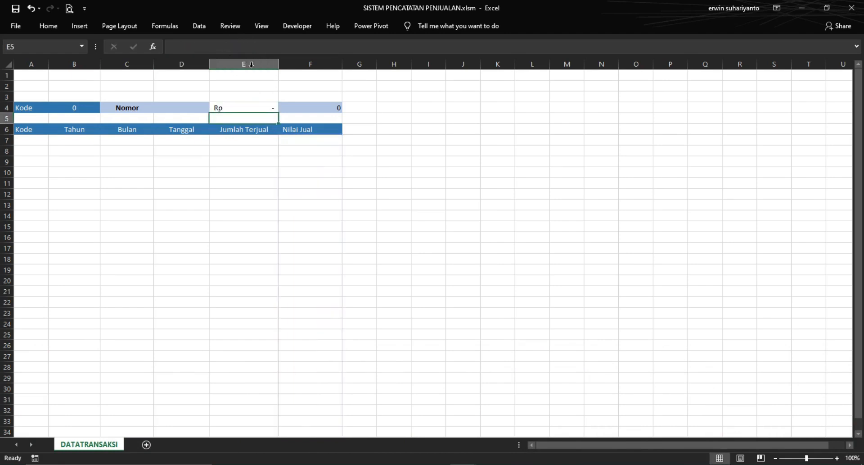
Extend the Jumlah Terjual total in F4 to row 100000, making the formula =SUM($E$7:$E$100000)
{"action": "left_click", "coordinate": [294, 109]}
{"action": "left_click", "coordinate": [243, 47]}
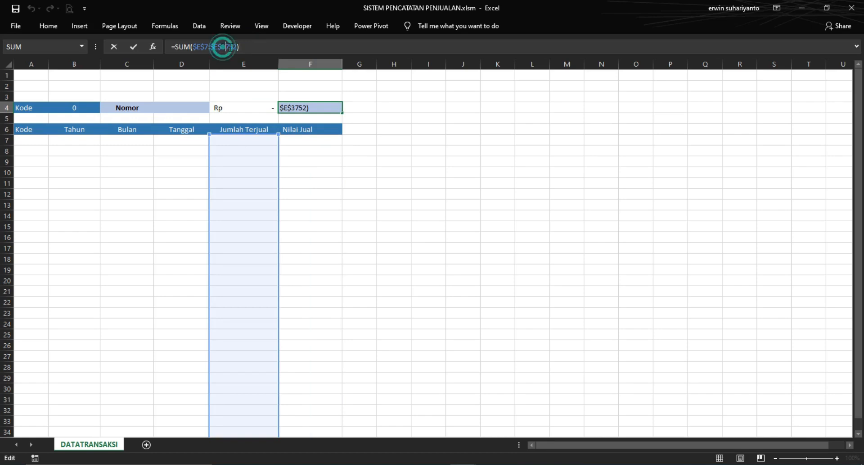
{"action": "left_click", "coordinate": [237, 47]}
{"action": "key", "text": "BackSpace"}
{"action": "key", "text": "BackSpace"}
{"action": "key", "text": "BackSpace"}
{"action": "key", "text": "BackSpace"}
{"action": "type", "text": "100000"}
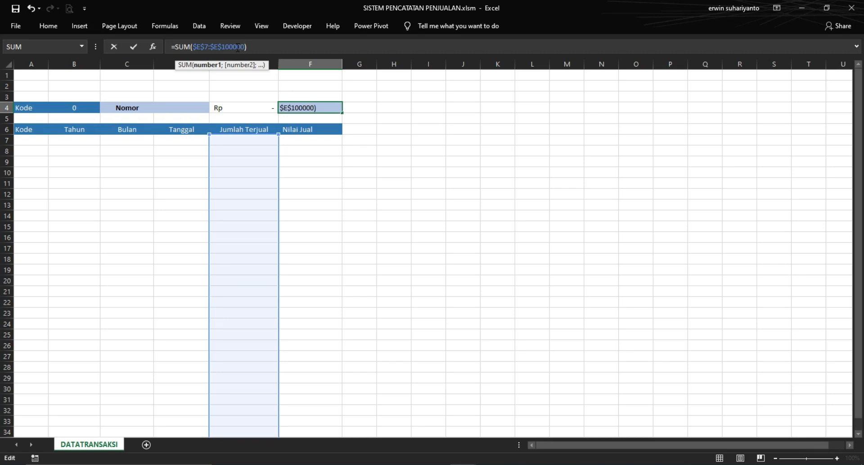
{"action": "key", "text": "Return"}
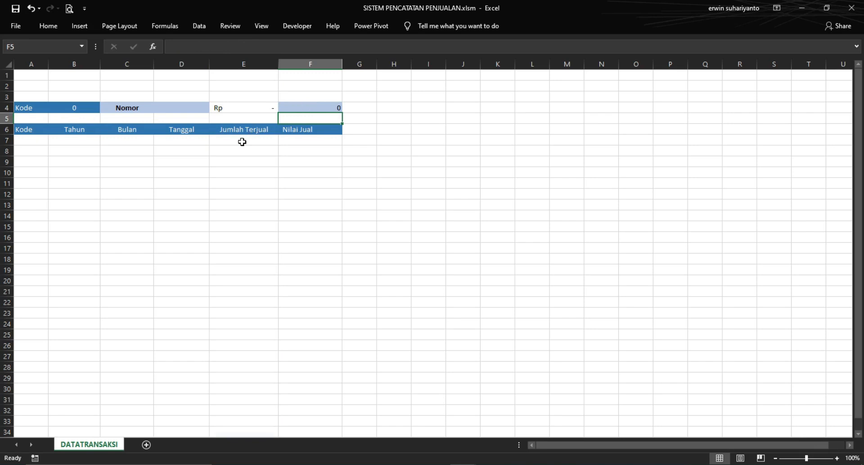
{"action": "left_click", "coordinate": [250, 107]}
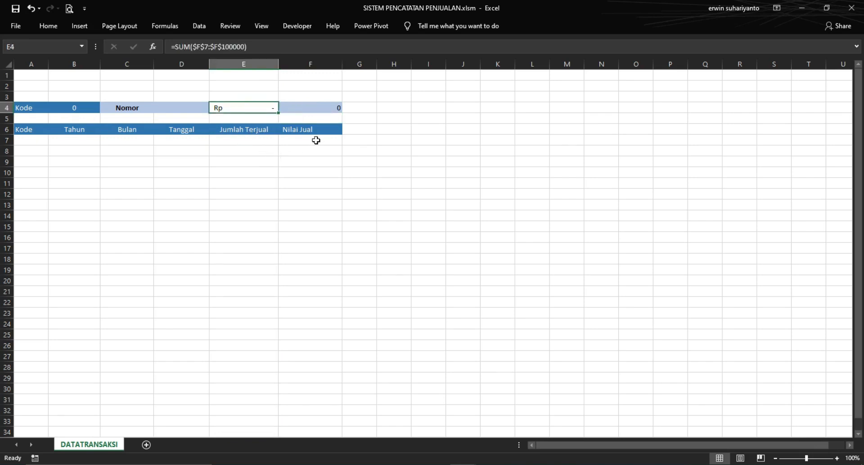
{"action": "left_click", "coordinate": [522, 149]}
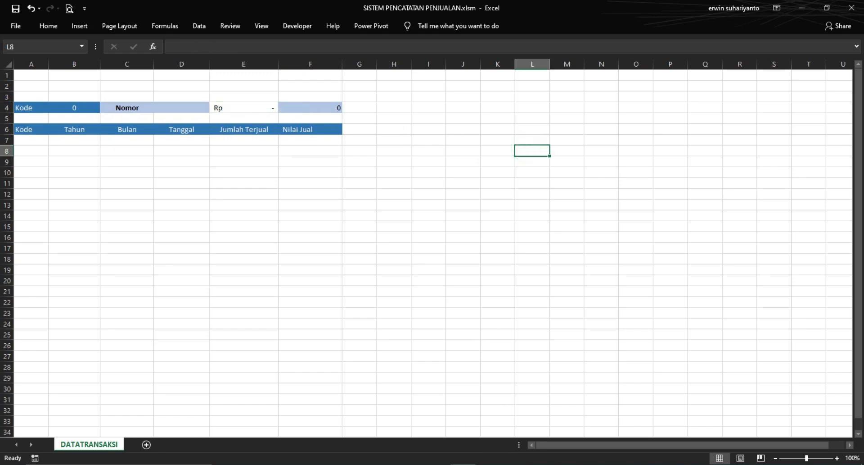
Switch to PENCATATAN TRANSAKSI.xlsm and examine the layout of its DATAGRAFIK sheet
{"action": "left_click", "coordinate": [463, 464]}
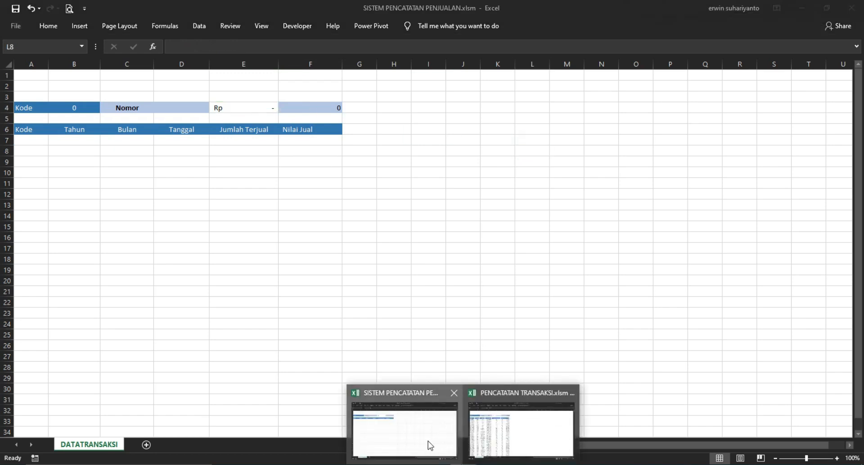
{"action": "left_click", "coordinate": [285, 191]}
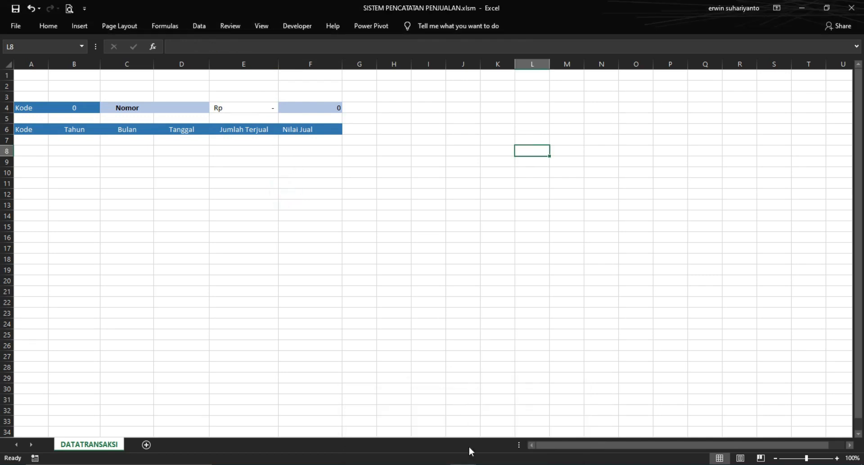
{"action": "left_click", "coordinate": [462, 464]}
{"action": "left_click", "coordinate": [522, 423]}
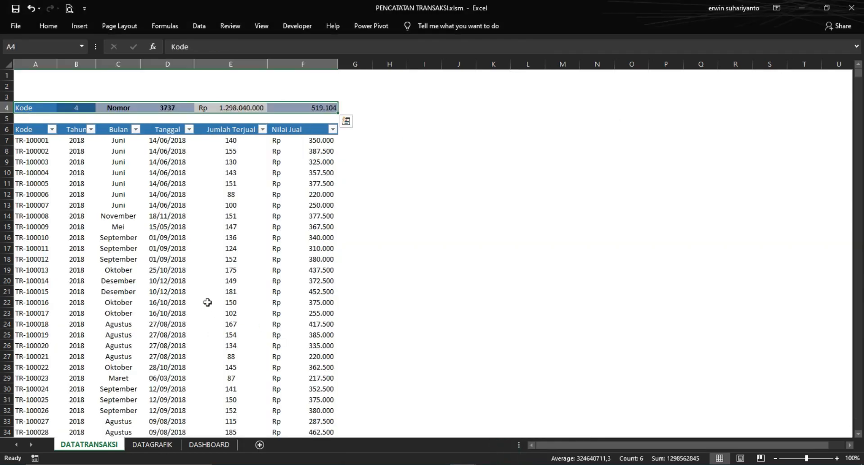
{"action": "left_click", "coordinate": [153, 444]}
{"action": "left_click", "coordinate": [444, 285]}
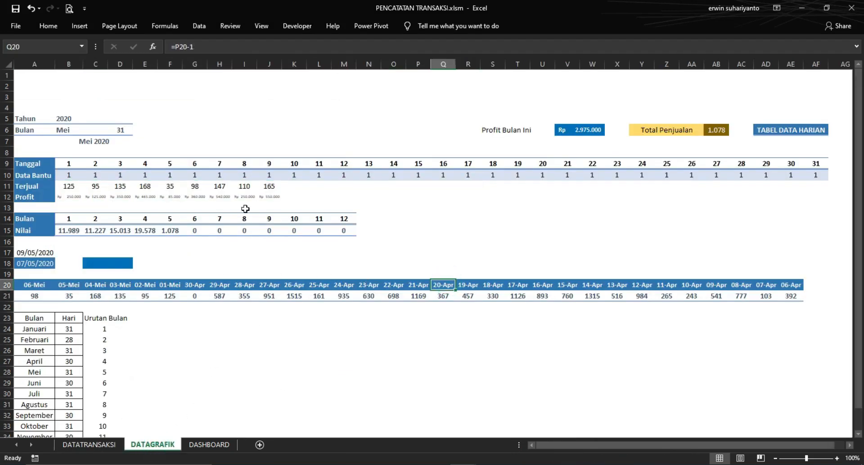
{"action": "left_click", "coordinate": [468, 242]}
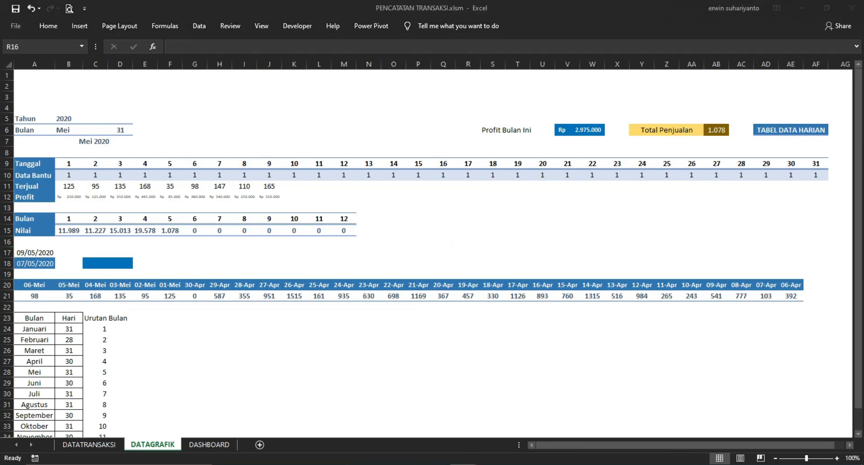
Switch to SISTEM PENCATATAN PENJUALAN.xlsm and rename Sheet1 as DATAGRAFIK
{"action": "left_click", "coordinate": [412, 426]}
{"action": "left_click", "coordinate": [146, 445]}
{"action": "double_click", "coordinate": [152, 445]}
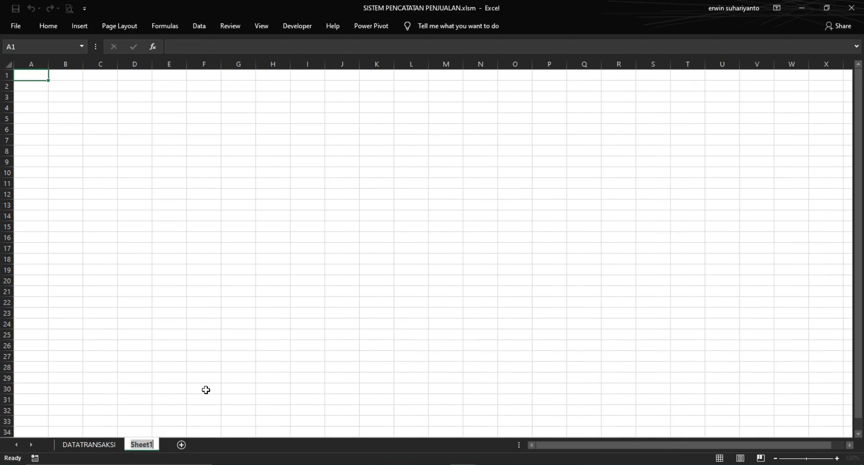
{"action": "type", "text": "data"}
{"action": "key", "text": "BackSpace"}
{"action": "key", "text": "BackSpace"}
{"action": "key", "text": "BackSpace"}
{"action": "key", "text": "BackSpace"}
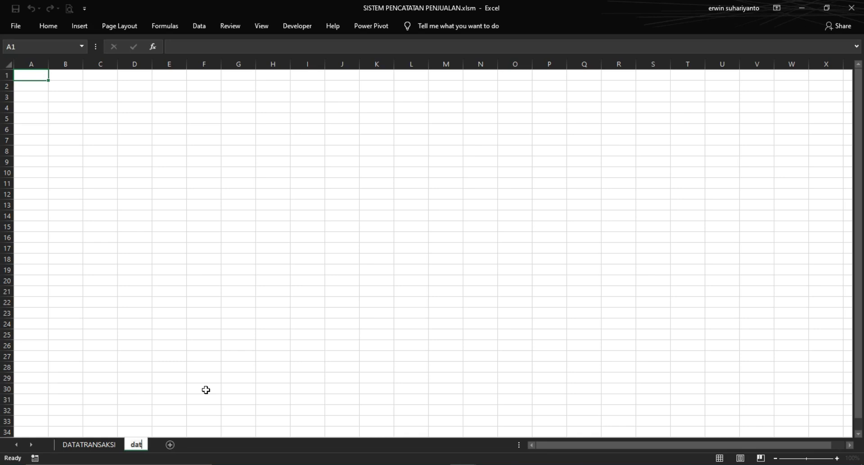
{"action": "type", "text": "DATAGRAFIK"}
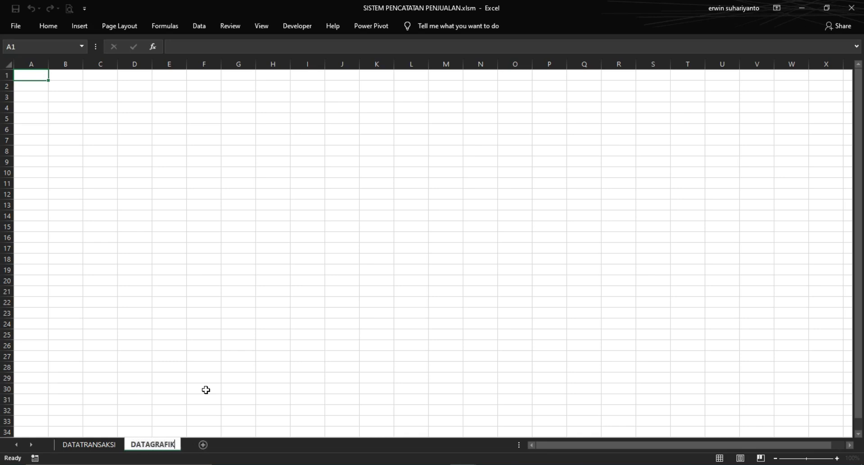
{"action": "key", "text": "Return"}
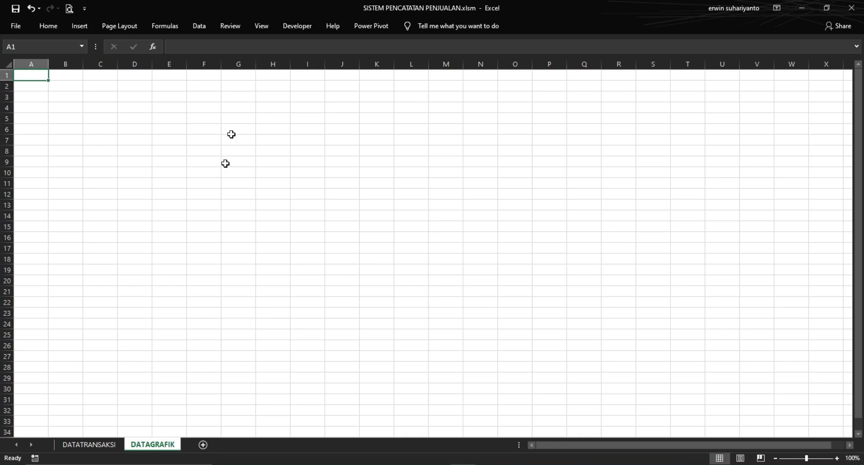
Check the workbook's sheets in the Visual Basic editor and review DATATRANSAKSI, ending on the empty DATAGRAFIK sheet
{"action": "left_click", "coordinate": [302, 26]}
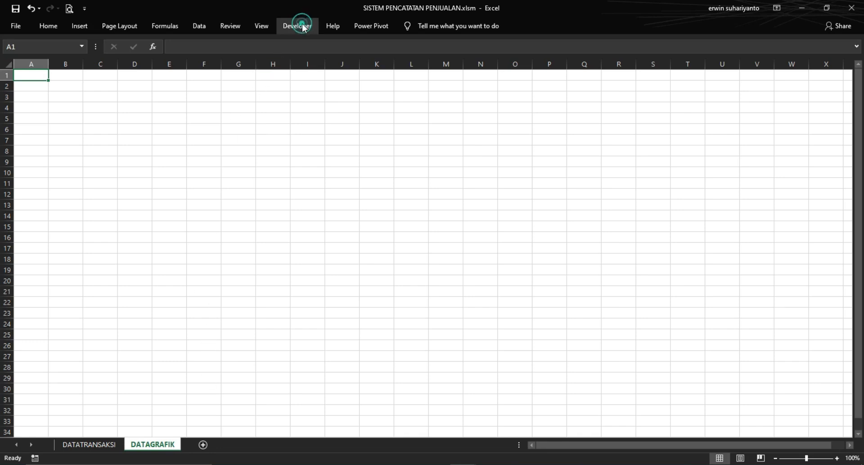
{"action": "left_click", "coordinate": [13, 55]}
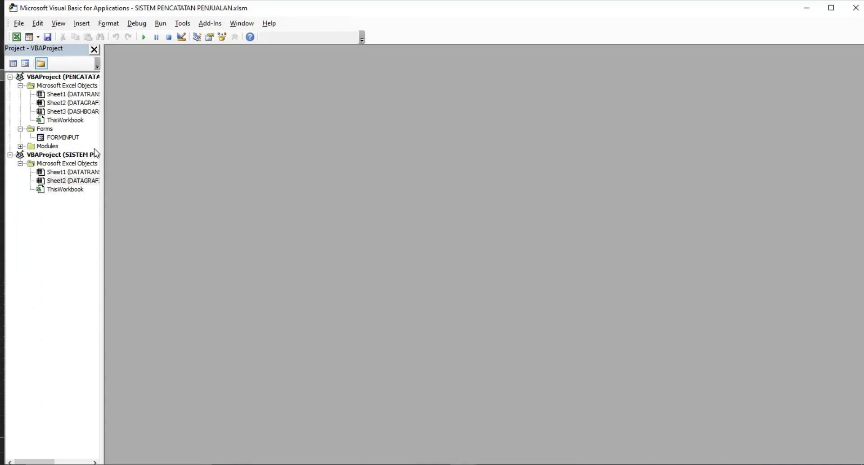
{"action": "left_click", "coordinate": [16, 37]}
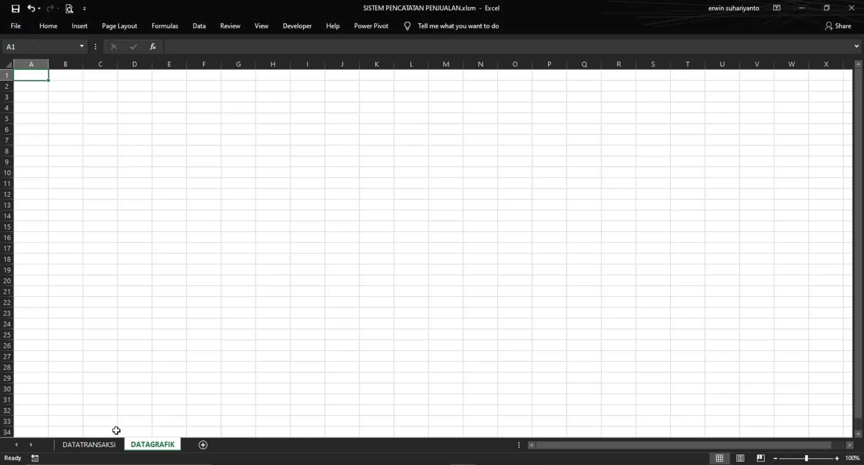
{"action": "left_click", "coordinate": [102, 443]}
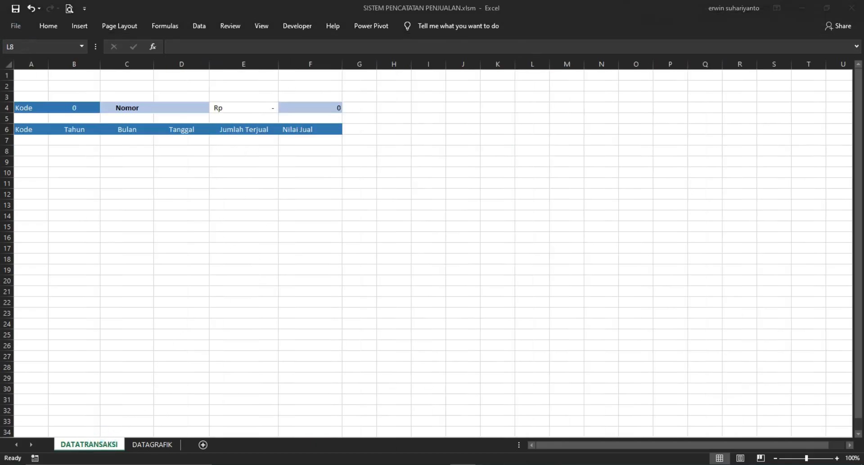
{"action": "left_click", "coordinate": [436, 435]}
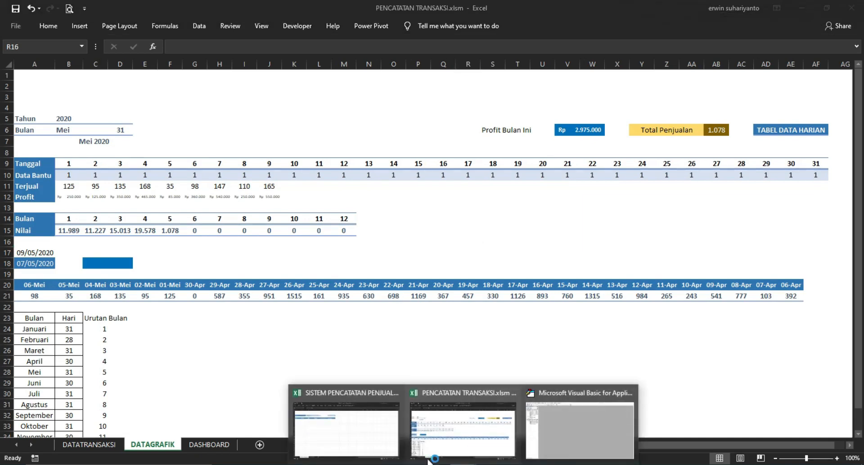
{"action": "left_click", "coordinate": [351, 432]}
{"action": "left_click", "coordinate": [152, 444]}
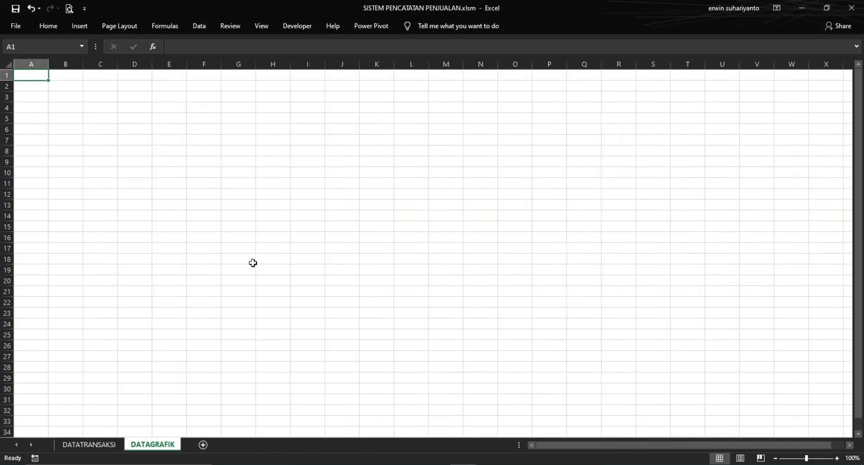
Switch to the DATAGRAFIK sheet of PENCATATAN TRANSAKSI.xlsm
{"action": "mouse_move", "coordinate": [471, 460]}
{"action": "left_click", "coordinate": [476, 434]}
{"action": "left_click", "coordinate": [542, 207]}
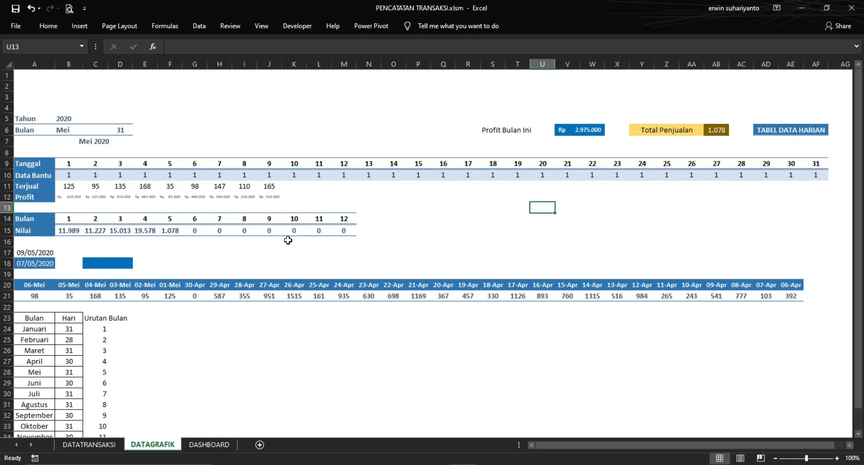
Try applying all borders to the month table across A23:D35, and undo the borders
{"action": "scroll", "coordinate": [289, 240], "scroll_direction": "down", "scroll_amount": 3}
{"action": "left_click_drag", "start_coordinate": [40, 218], "coordinate": [120, 349]}
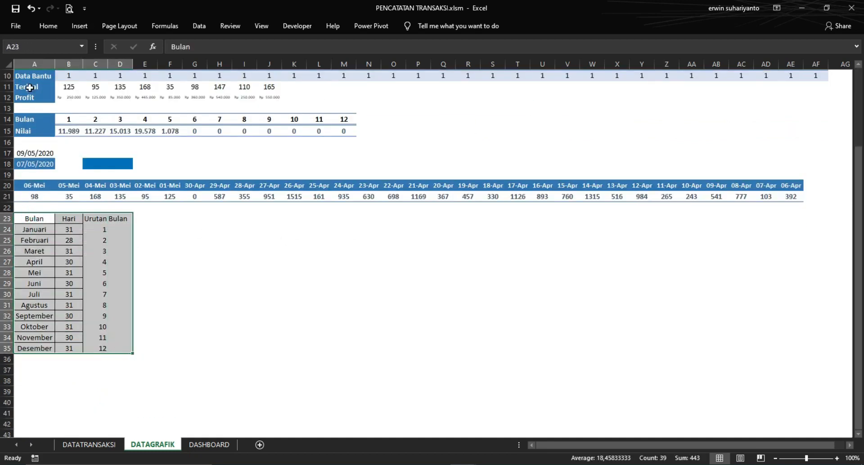
{"action": "left_click", "coordinate": [42, 26]}
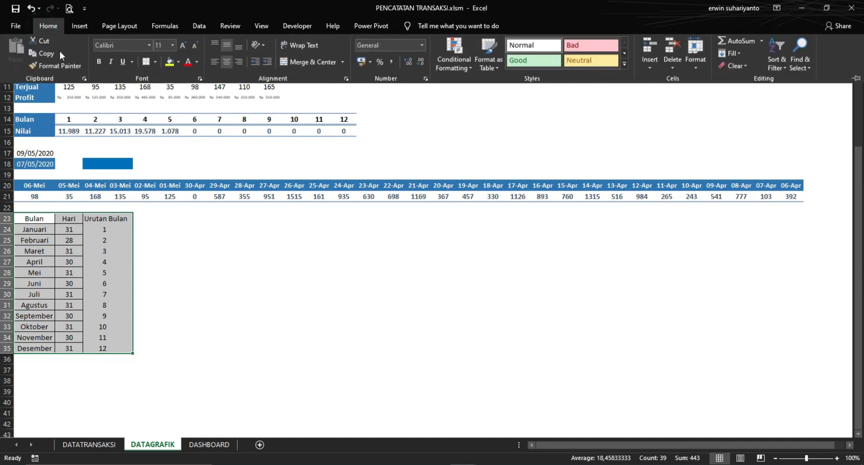
{"action": "left_click", "coordinate": [155, 62]}
{"action": "left_click", "coordinate": [172, 155]}
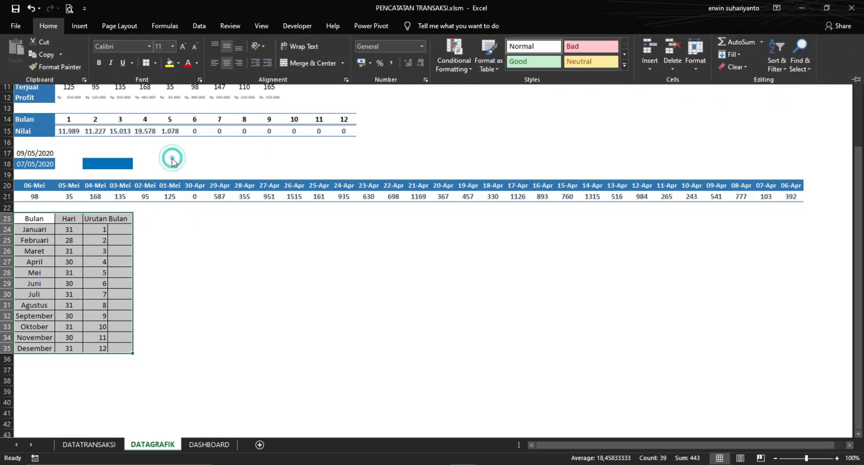
{"action": "left_click", "coordinate": [189, 242]}
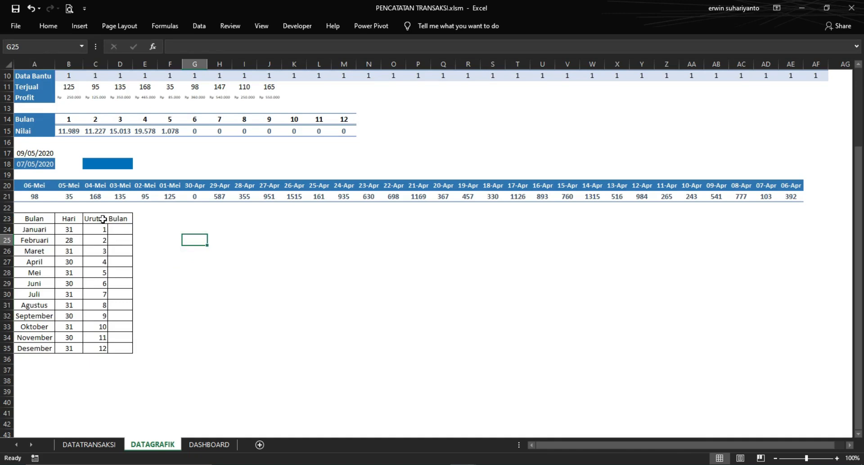
{"action": "left_click", "coordinate": [165, 228]}
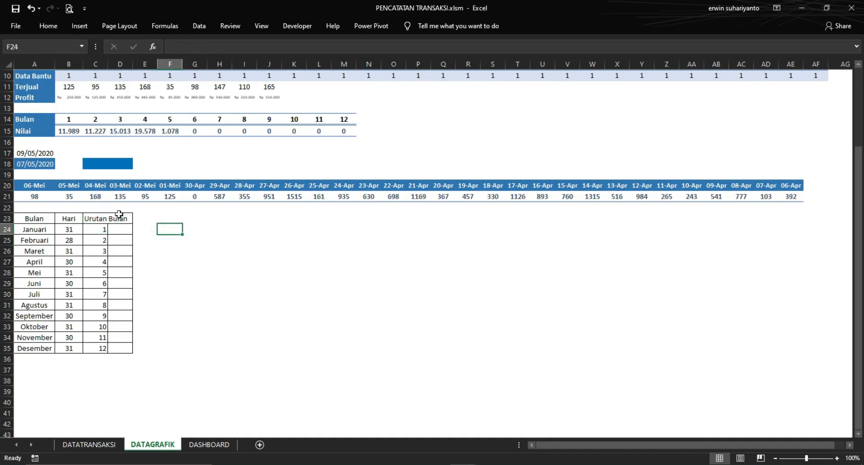
{"action": "left_click", "coordinate": [30, 8]}
Apply all borders to the month table in A23:C35 and widen column C slightly
{"action": "left_click_drag", "start_coordinate": [31, 217], "coordinate": [106, 349]}
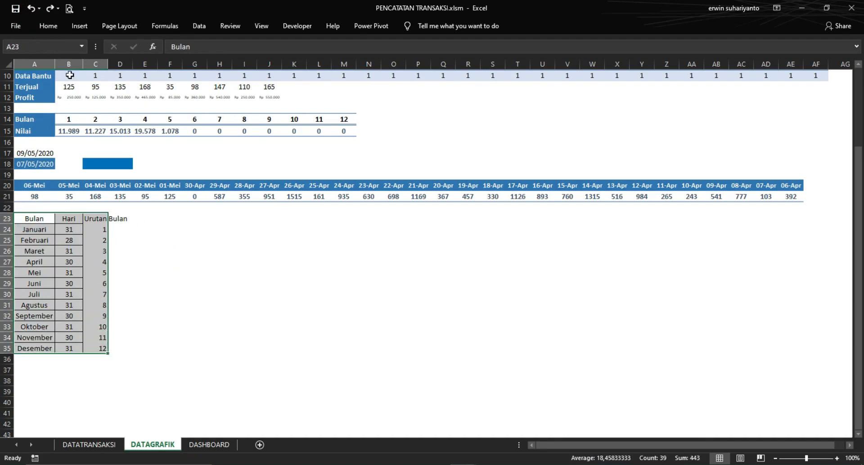
{"action": "left_click", "coordinate": [47, 27]}
{"action": "left_click", "coordinate": [147, 63]}
{"action": "left_click", "coordinate": [159, 243]}
{"action": "left_click", "coordinate": [149, 236]}
{"action": "mouse_move", "coordinate": [108, 65]}
{"action": "left_mouse_down"}
{"action": "mouse_move", "coordinate": [131, 70]}
{"action": "mouse_move", "coordinate": [109, 77]}
{"action": "left_mouse_up"}
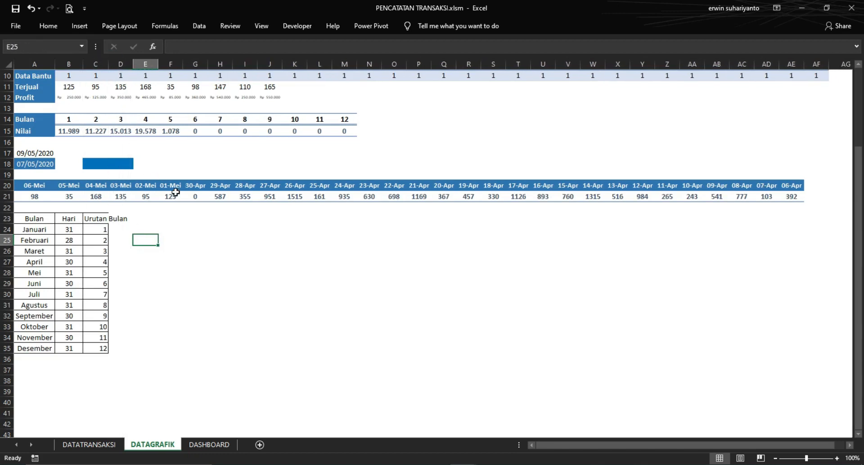
{"action": "left_click", "coordinate": [210, 251]}
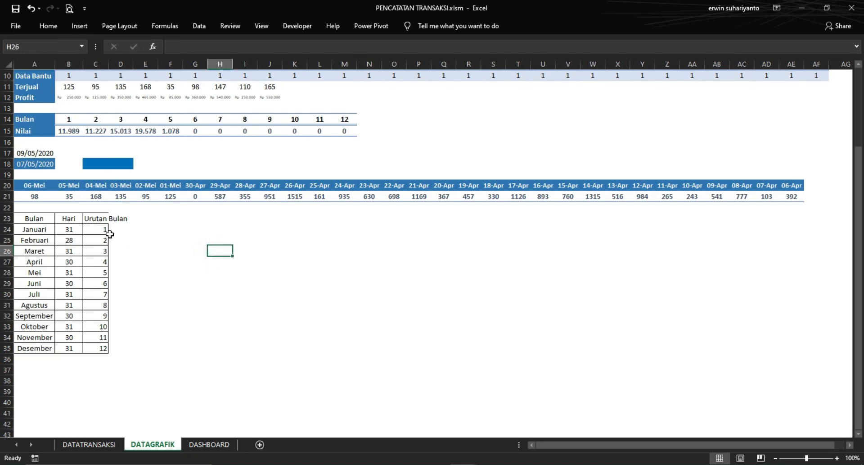
Copy the month table A23:C35 into cell A23 of DATAGRAFIK in SISTEM PENCATATAN PENJUALAN.xlsm
{"action": "left_click", "coordinate": [72, 241]}
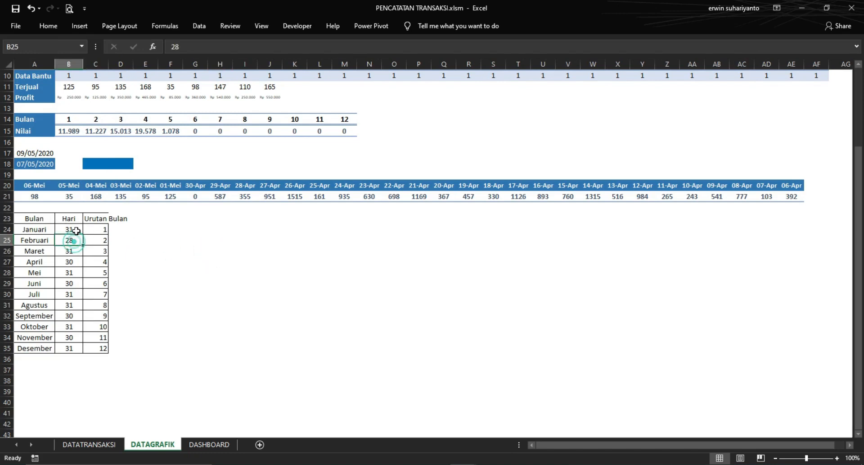
{"action": "left_click", "coordinate": [93, 228]}
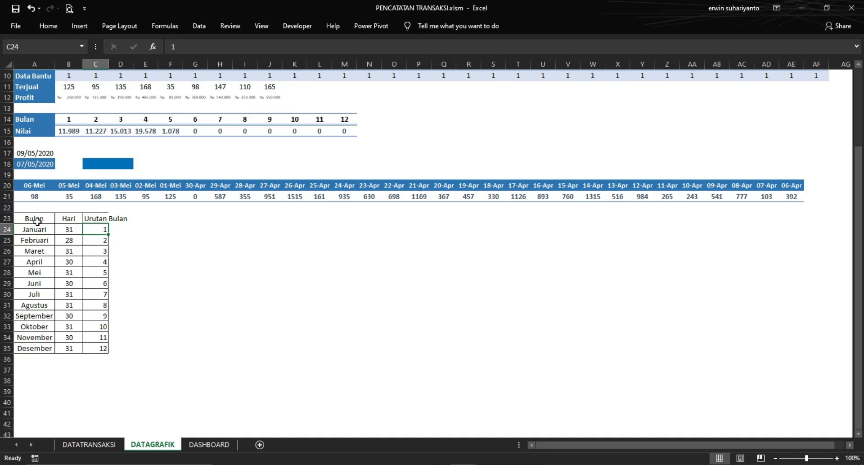
{"action": "left_click_drag", "start_coordinate": [46, 220], "coordinate": [100, 345]}
{"action": "right_click", "coordinate": [57, 276]}
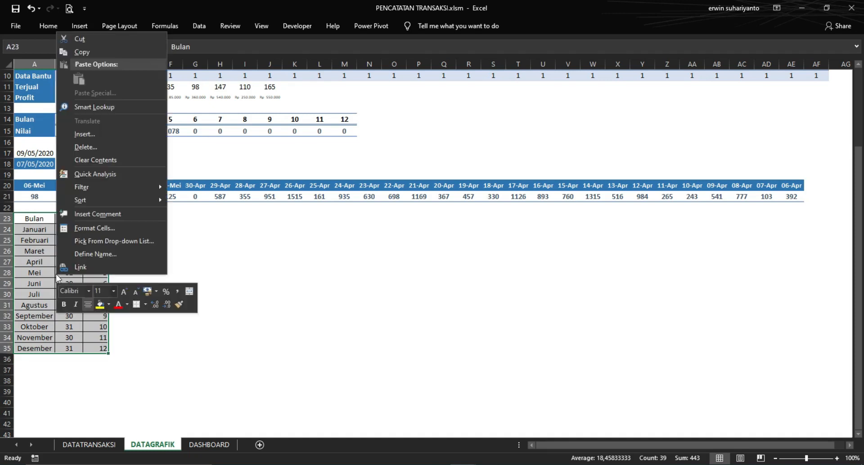
{"action": "left_click", "coordinate": [89, 50]}
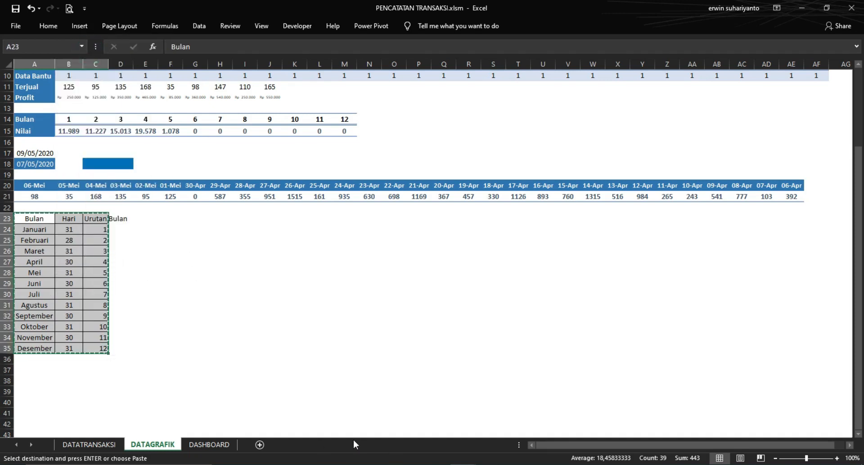
{"action": "mouse_move", "coordinate": [383, 464]}
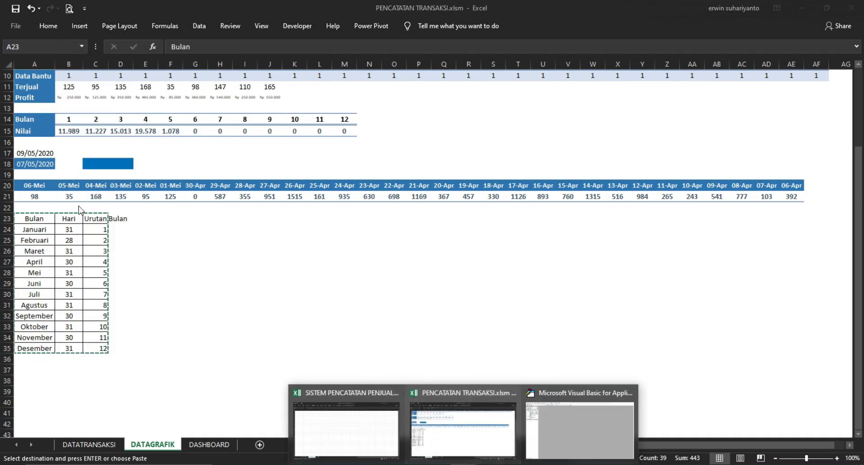
{"action": "left_click", "coordinate": [367, 428]}
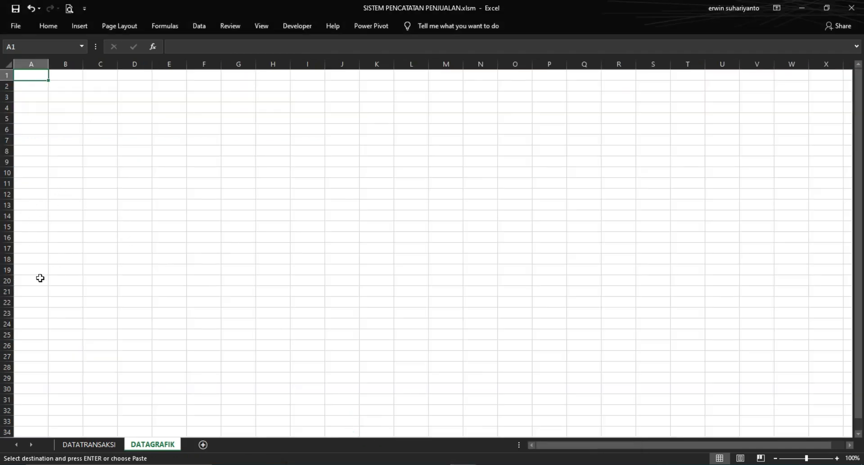
{"action": "right_click", "coordinate": [38, 315]}
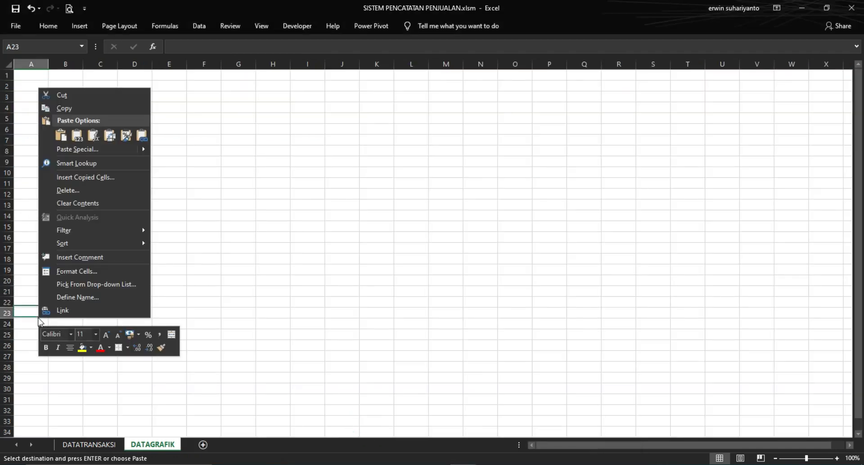
{"action": "left_click", "coordinate": [62, 135]}
{"action": "left_click", "coordinate": [205, 272]}
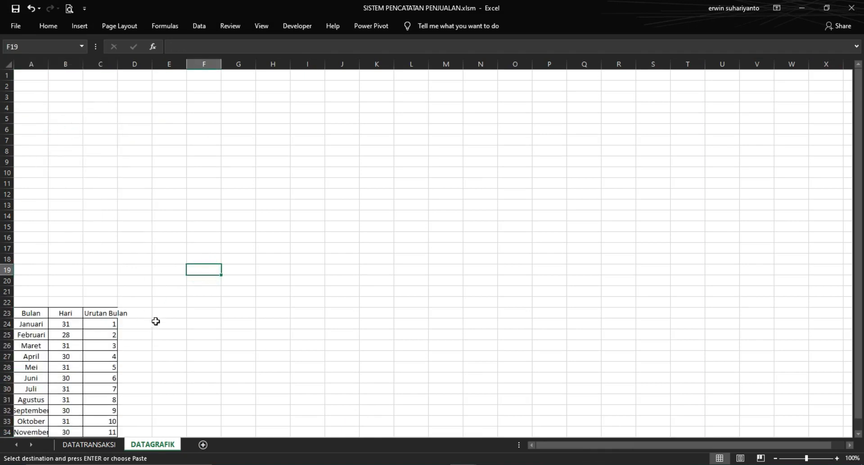
Copy the Tanggal, Data Bantu, Terjual and Profit labels from A9:A12 of PENCATATAN TRANSAKSI.xlsm into A9 of the new DATAGRAFIK sheet
{"action": "left_click", "coordinate": [453, 446]}
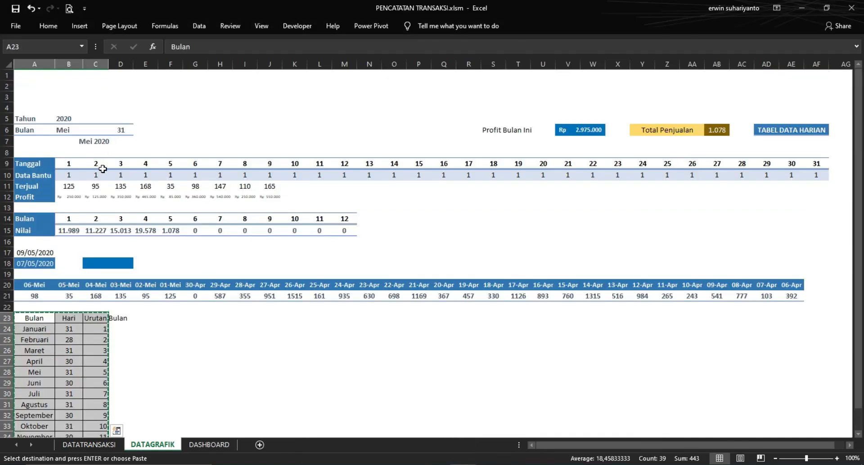
{"action": "left_click", "coordinate": [35, 161]}
{"action": "left_click_drag", "start_coordinate": [35, 177], "coordinate": [36, 197]}
{"action": "right_click", "coordinate": [36, 191]}
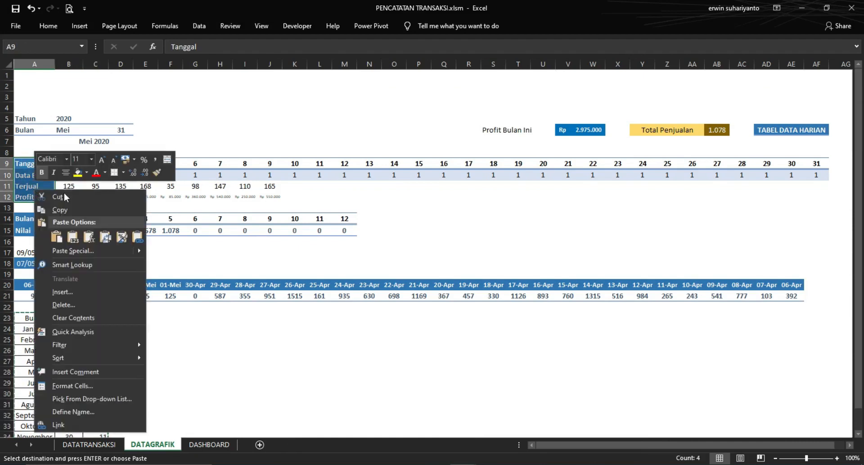
{"action": "left_click", "coordinate": [59, 209]}
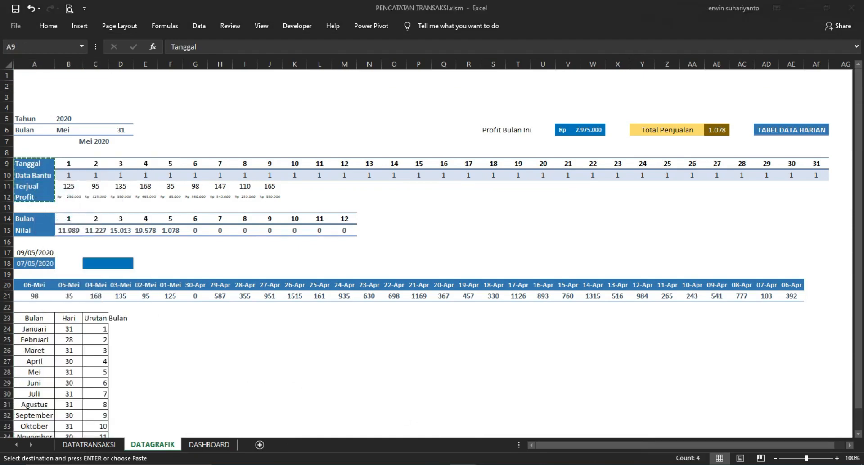
{"action": "mouse_move", "coordinate": [464, 464]}
{"action": "left_click", "coordinate": [370, 431]}
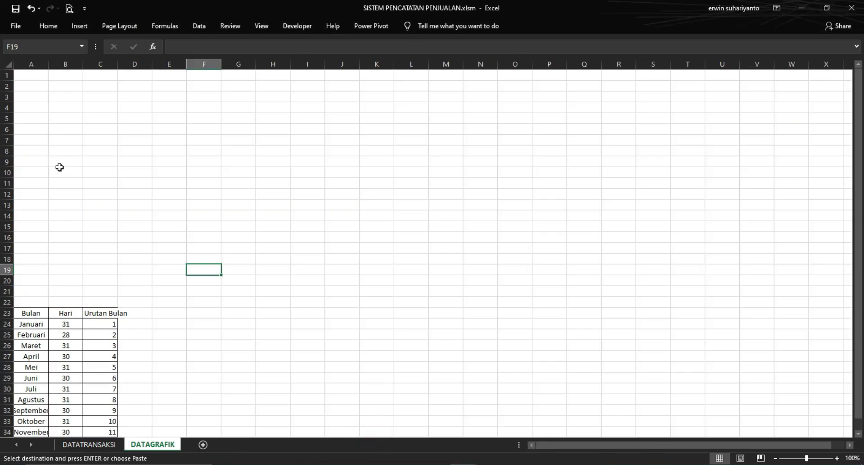
{"action": "right_click", "coordinate": [30, 162]}
{"action": "left_click", "coordinate": [53, 208]}
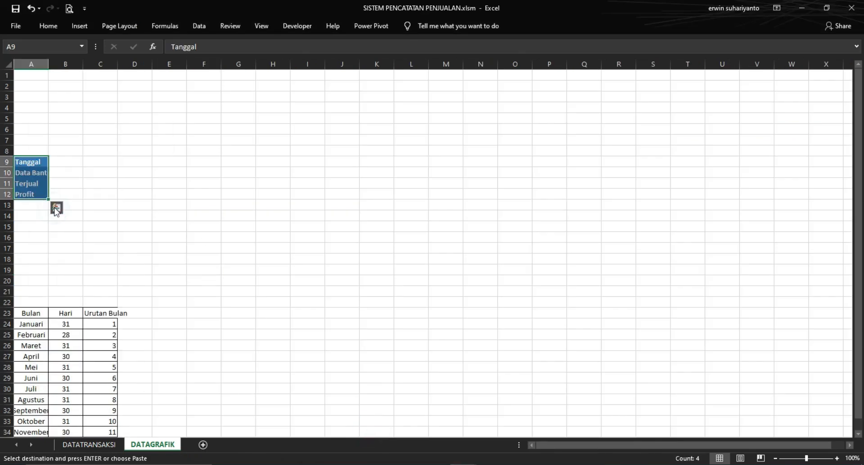
Widen column A to fit the Data Bantu label and select cell B9
{"action": "left_click", "coordinate": [85, 169]}
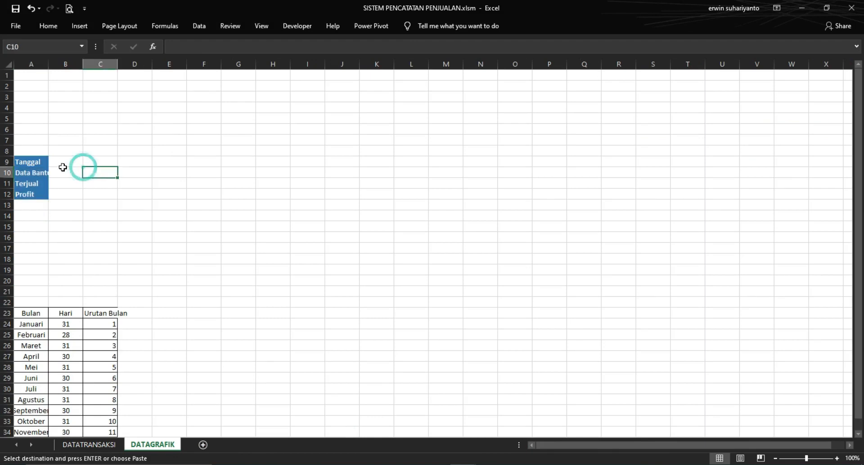
{"action": "left_click_drag", "start_coordinate": [50, 66], "coordinate": [61, 66]}
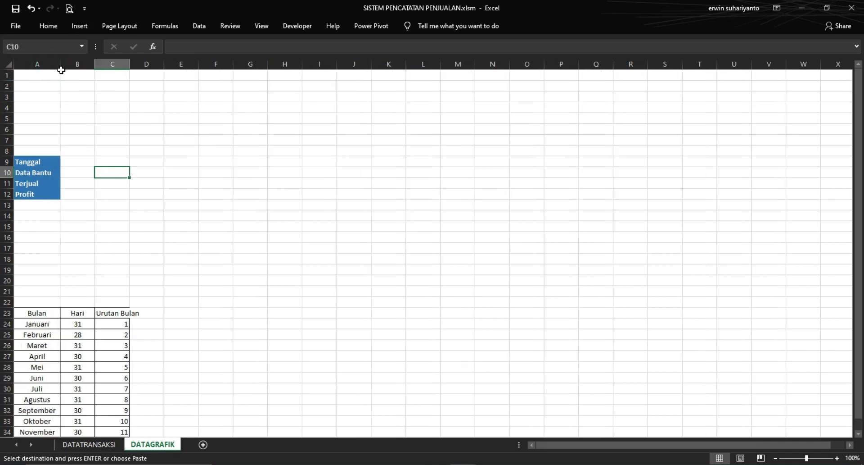
{"action": "left_click", "coordinate": [75, 161]}
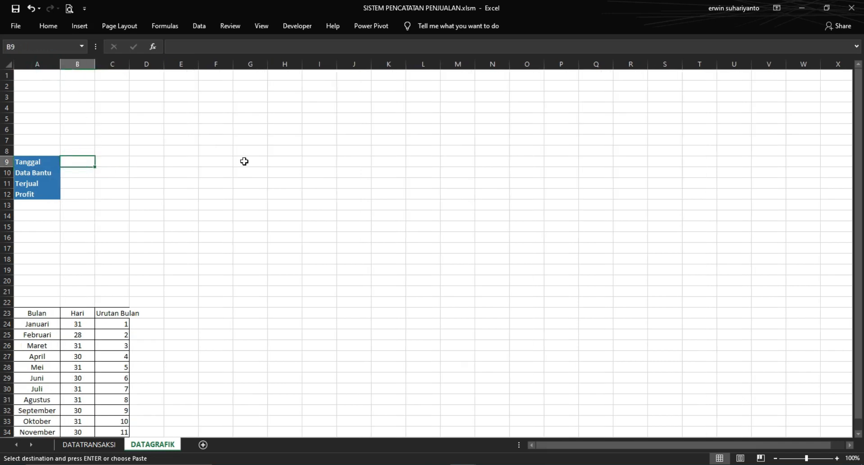
Fill the Tanggal row with day numbers 1 to 31 across B9:AF9
{"action": "type", "text": "1"}
{"action": "key", "text": "Tab"}
{"action": "type", "text": "2"}
{"action": "key", "text": "Tab"}
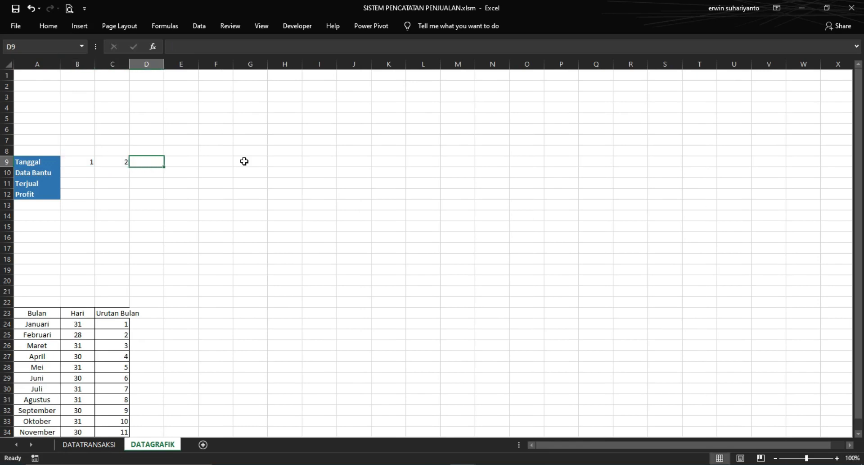
{"action": "left_click_drag", "start_coordinate": [90, 161], "coordinate": [617, 185]}
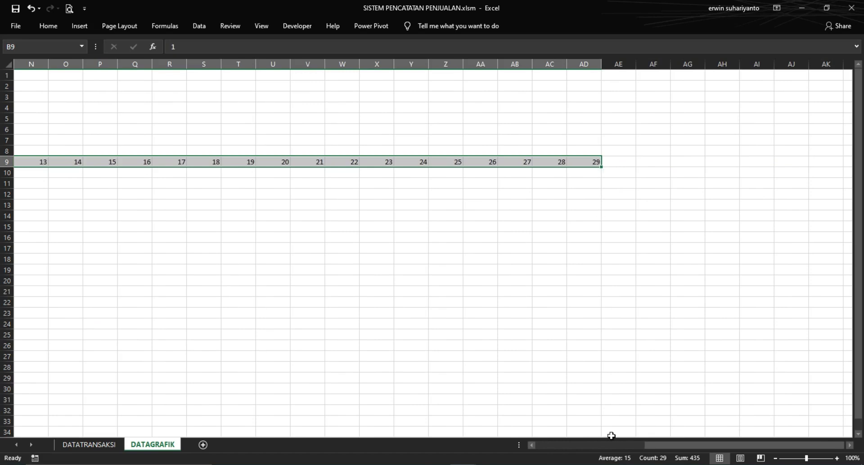
{"action": "left_click_drag", "start_coordinate": [649, 445], "coordinate": [709, 440]}
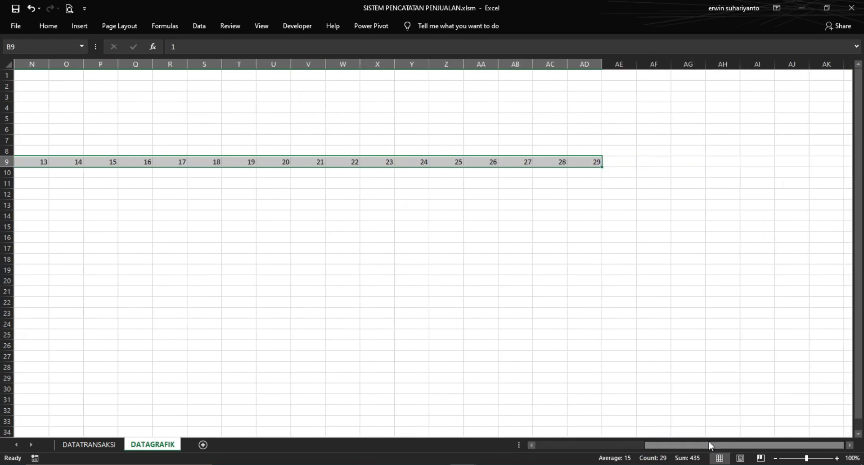
{"action": "left_click_drag", "start_coordinate": [601, 167], "coordinate": [669, 170]}
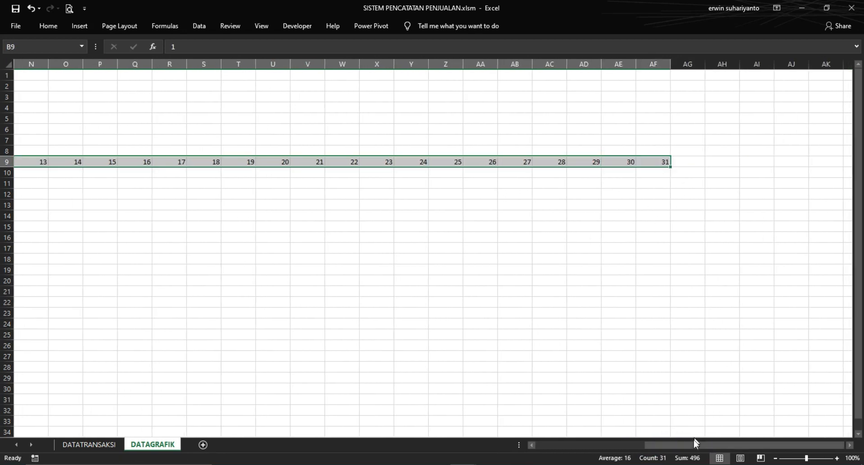
{"action": "left_click_drag", "start_coordinate": [695, 445], "coordinate": [540, 439]}
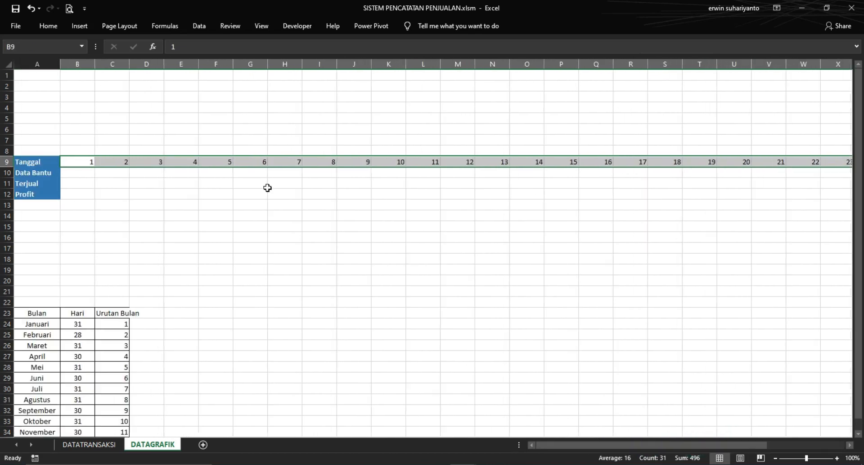
Narrow the day columns B through AF to a uniform width
{"action": "left_click_drag", "start_coordinate": [81, 64], "coordinate": [800, 65]}
{"action": "left_click_drag", "start_coordinate": [664, 443], "coordinate": [538, 443]}
{"action": "left_click", "coordinate": [416, 250]}
Center the day numbers in B9:AF9 both horizontally and vertically
{"action": "left_click_drag", "start_coordinate": [74, 159], "coordinate": [814, 163]}
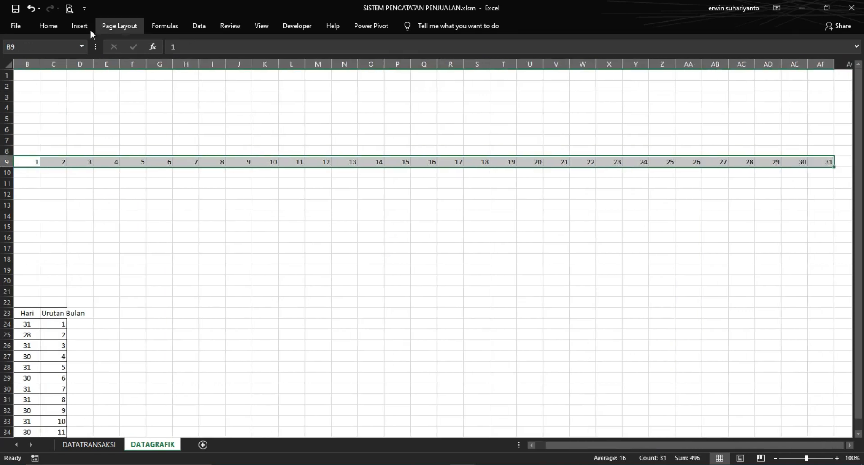
{"action": "left_click", "coordinate": [56, 29]}
{"action": "left_click", "coordinate": [226, 63]}
{"action": "left_click", "coordinate": [225, 46]}
{"action": "left_click", "coordinate": [540, 447]}
{"action": "left_click", "coordinate": [195, 248]}
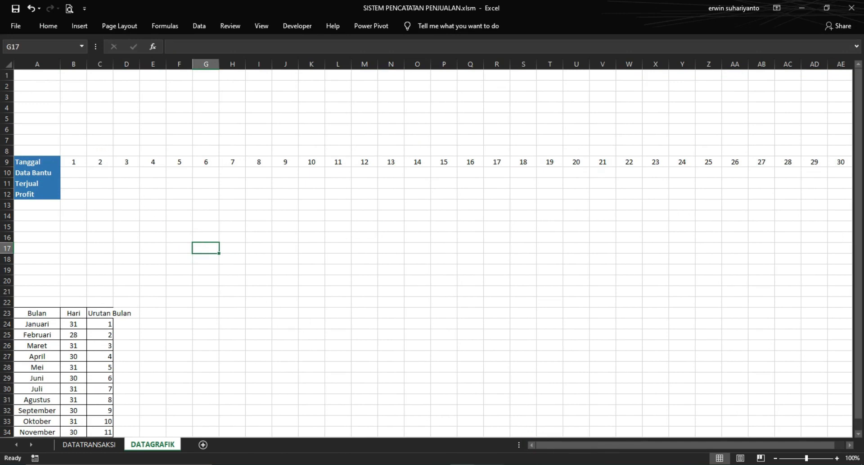
Switch to PENCATATAN TRANSAKSI.xlsm and copy the Tahun and Bulan block A5:D7 from its DATAGRAFIK sheet
{"action": "left_click", "coordinate": [464, 464]}
{"action": "left_click", "coordinate": [358, 428]}
{"action": "left_click", "coordinate": [440, 422]}
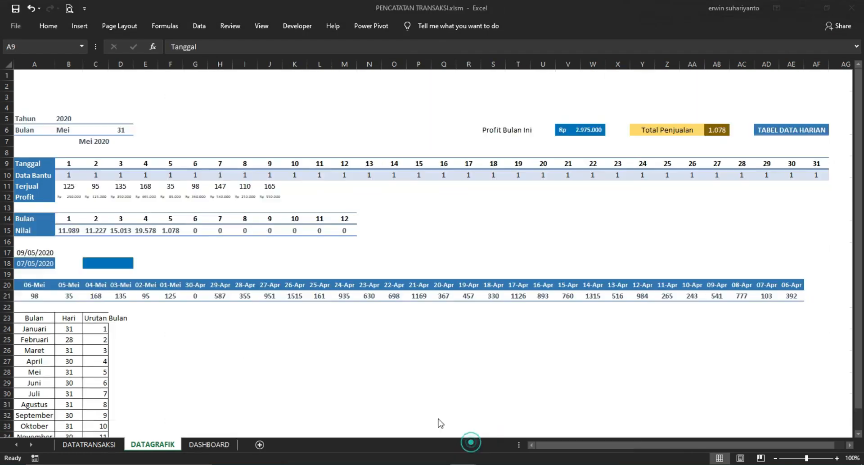
{"action": "left_click", "coordinate": [27, 116]}
{"action": "left_click", "coordinate": [26, 126]}
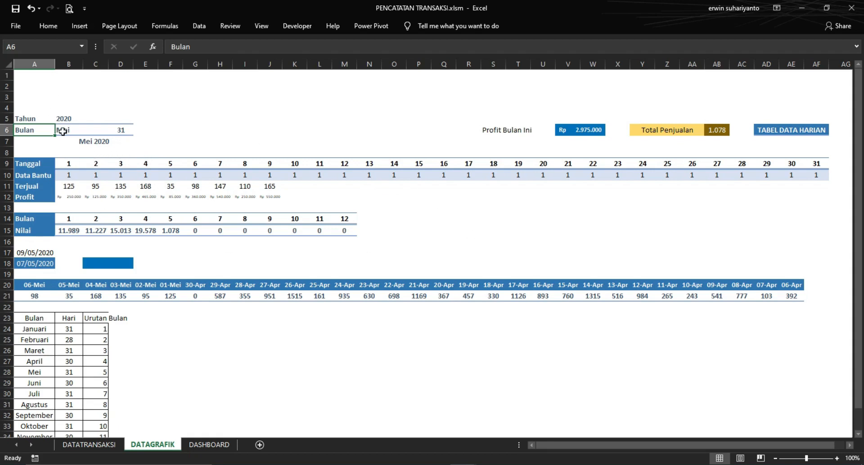
{"action": "left_click", "coordinate": [35, 119]}
{"action": "left_click_drag", "start_coordinate": [35, 118], "coordinate": [73, 132]}
{"action": "right_click", "coordinate": [72, 131]}
{"action": "left_click", "coordinate": [116, 139]}
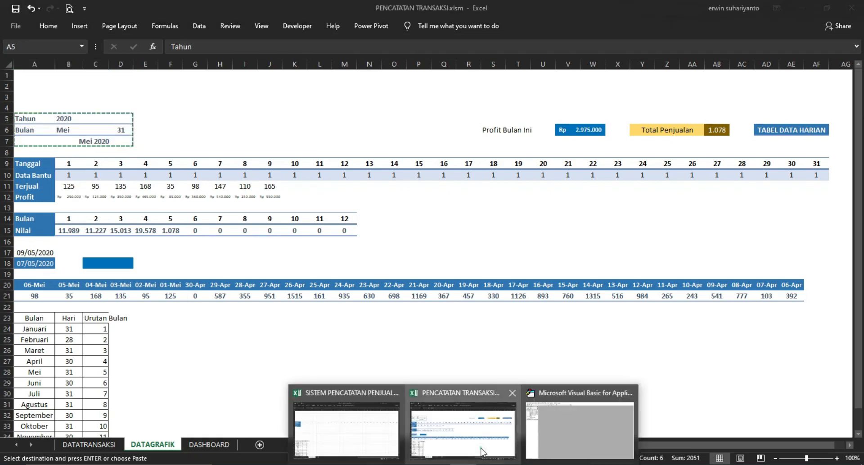
Paste the copied Tahun and Bulan block into cell A5 of DATAGRAFIK in SISTEM PENCATATAN PENJUALAN.xlsm
{"action": "left_click", "coordinate": [351, 432]}
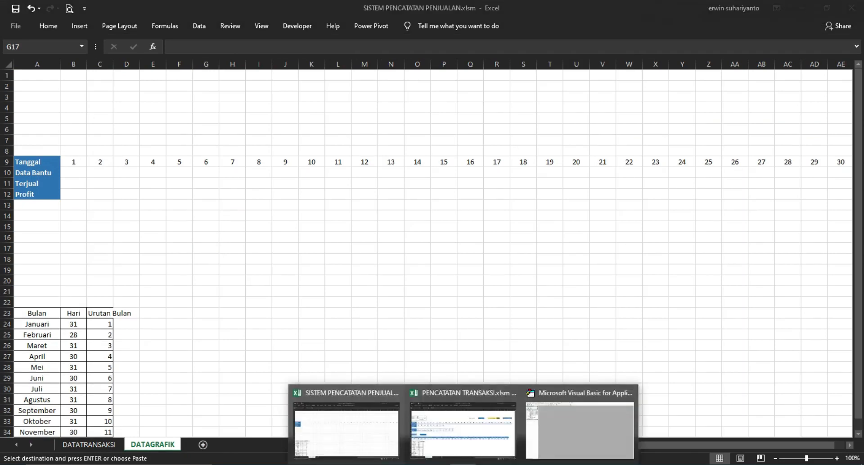
{"action": "left_click", "coordinate": [450, 439]}
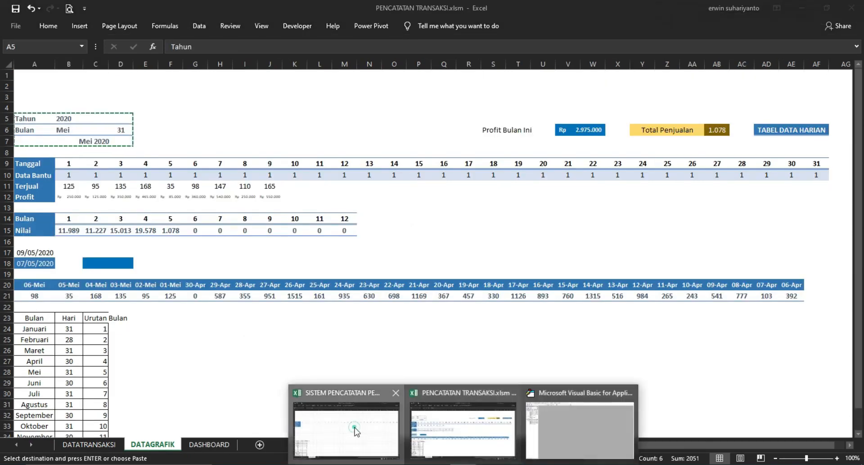
{"action": "left_click", "coordinate": [354, 427]}
{"action": "right_click", "coordinate": [35, 122]}
{"action": "left_click", "coordinate": [55, 169]}
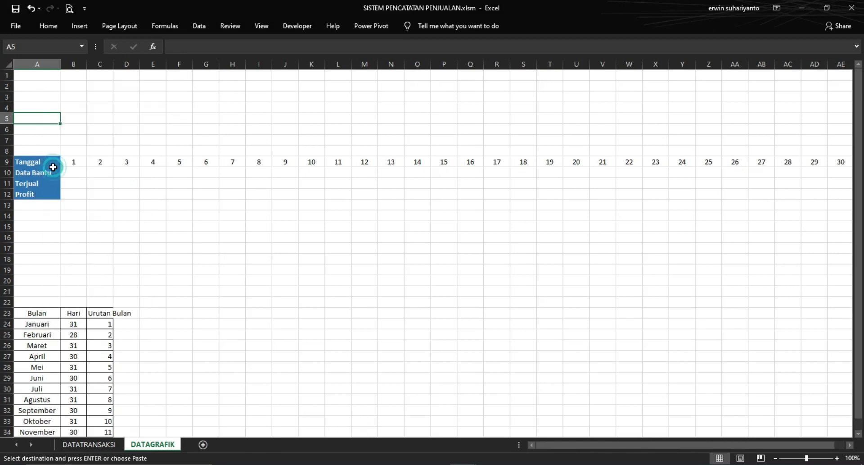
{"action": "left_click", "coordinate": [141, 206]}
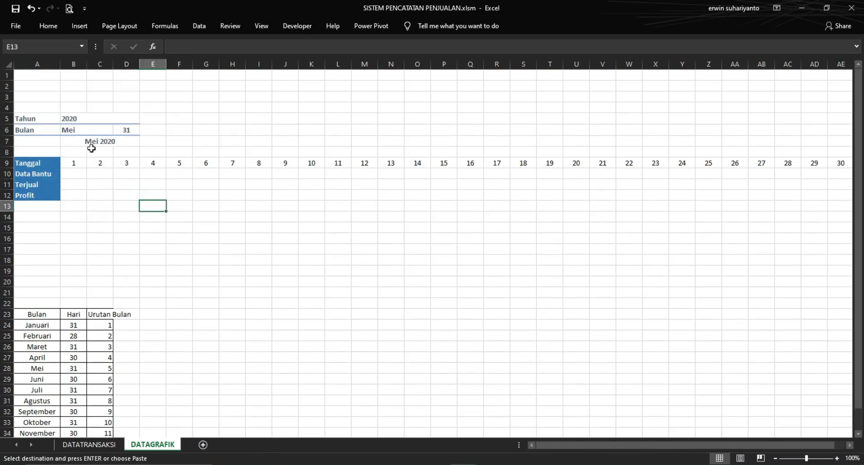
{"action": "left_click", "coordinate": [193, 105]}
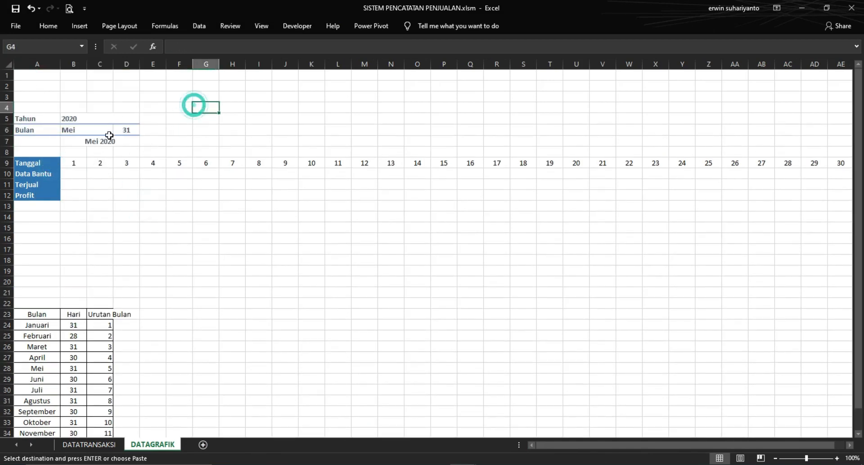
Set the Bulan value in cell B6 to Juni
{"action": "left_click", "coordinate": [87, 118]}
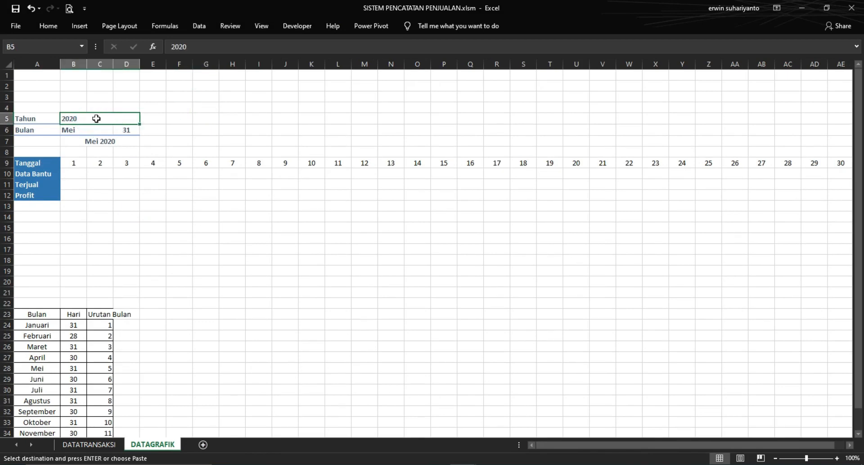
{"action": "left_click", "coordinate": [36, 119]}
{"action": "left_click", "coordinate": [40, 129]}
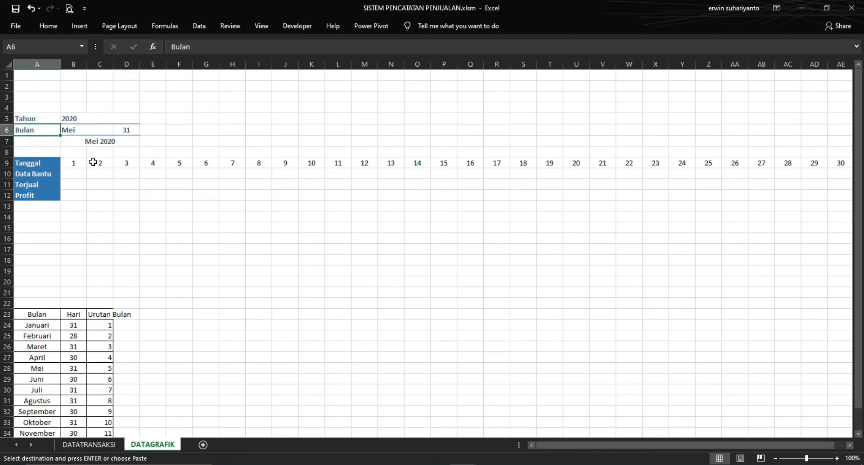
{"action": "left_click", "coordinate": [97, 143]}
{"action": "left_click", "coordinate": [94, 118]}
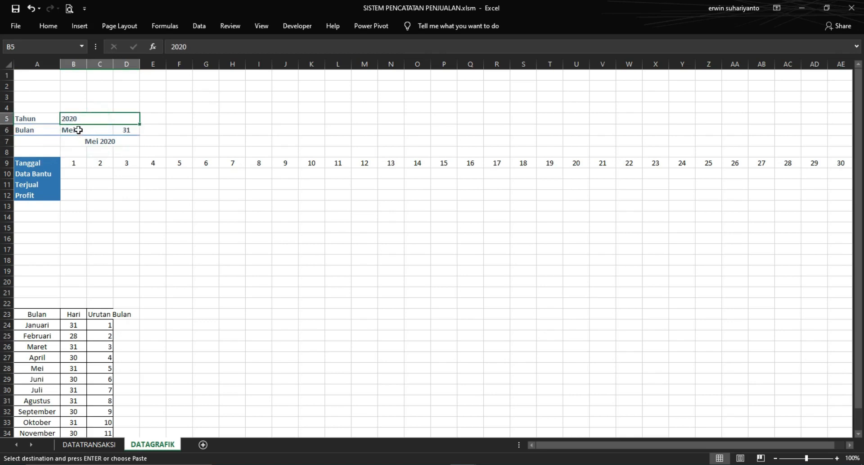
{"action": "left_click", "coordinate": [79, 130]}
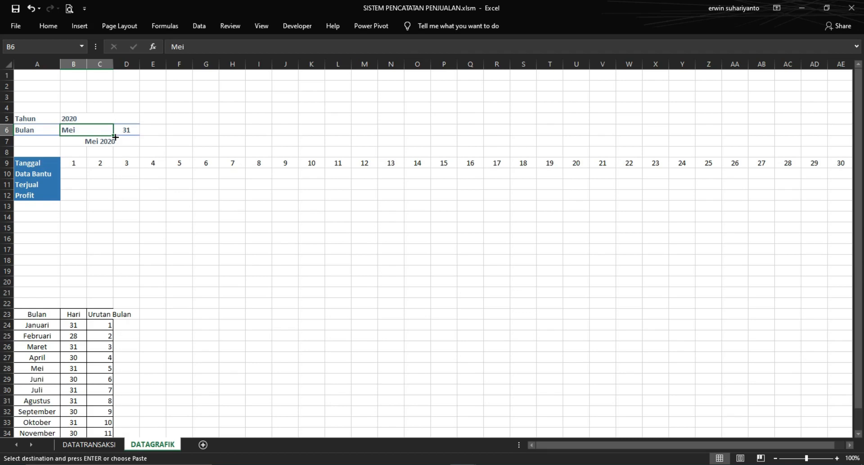
{"action": "scroll", "coordinate": [131, 129], "scroll_direction": "down", "scroll_amount": 1}
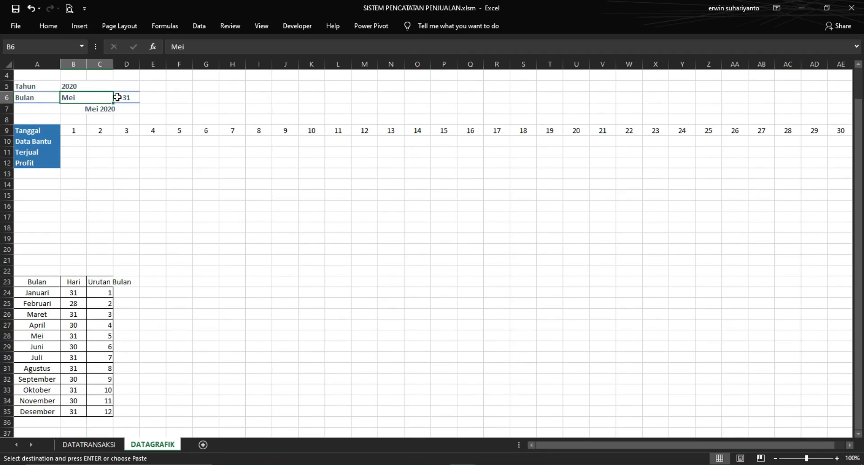
{"action": "type", "text": "Juni"}
{"action": "key", "text": "Return"}
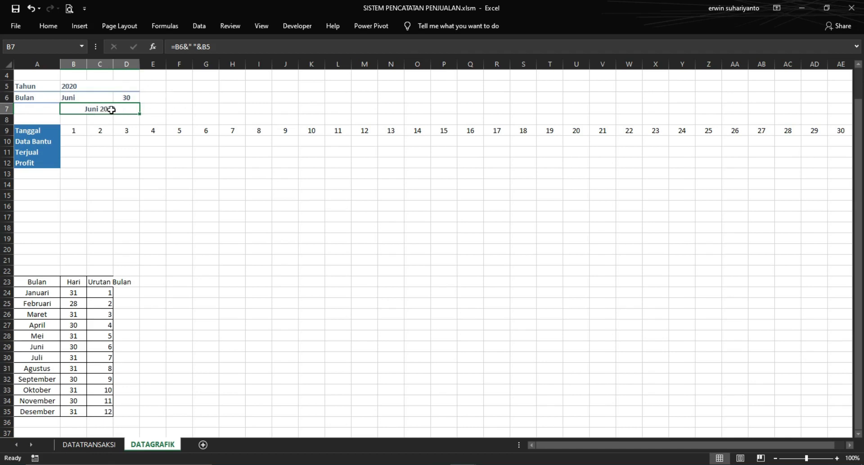
Examine the formula joining month and year in B7 and the VLOOKUP formula for the month's days in D6
{"action": "left_click", "coordinate": [208, 46]}
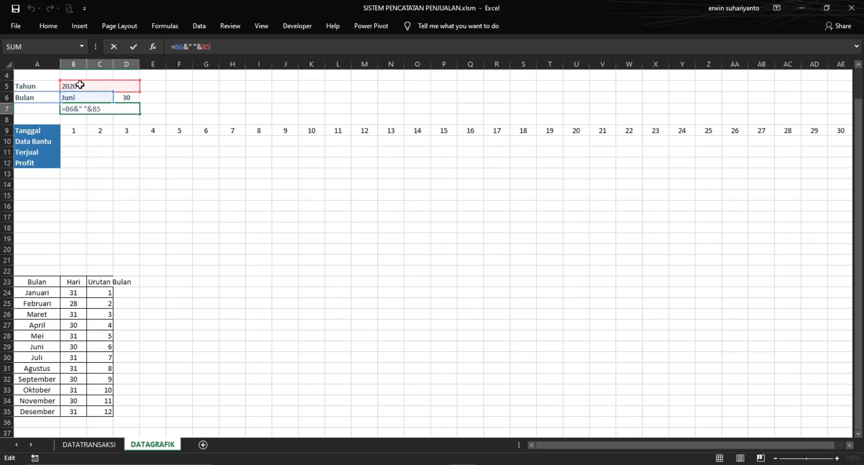
{"action": "key", "text": "Return"}
{"action": "left_click", "coordinate": [134, 162]}
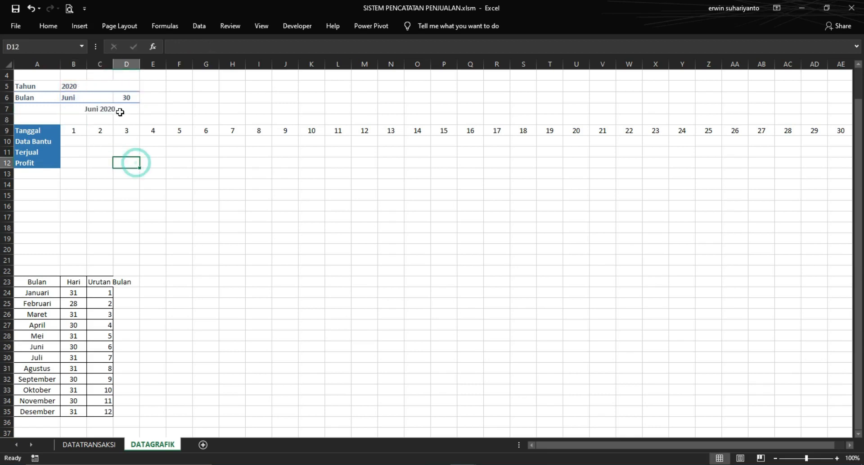
{"action": "left_click", "coordinate": [126, 99]}
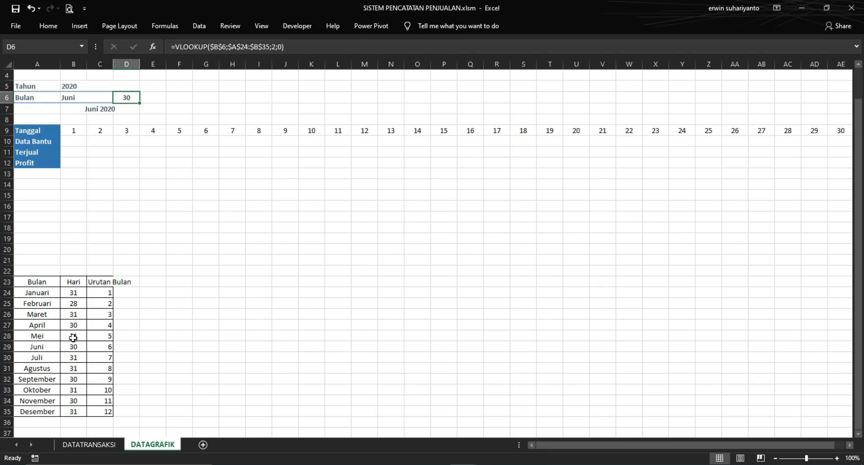
{"action": "left_click", "coordinate": [149, 213]}
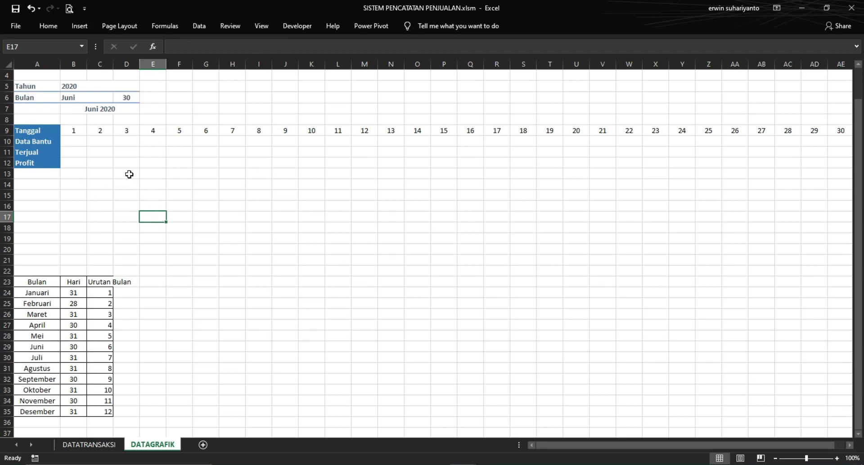
{"action": "left_click", "coordinate": [130, 97]}
{"action": "left_click", "coordinate": [286, 47]}
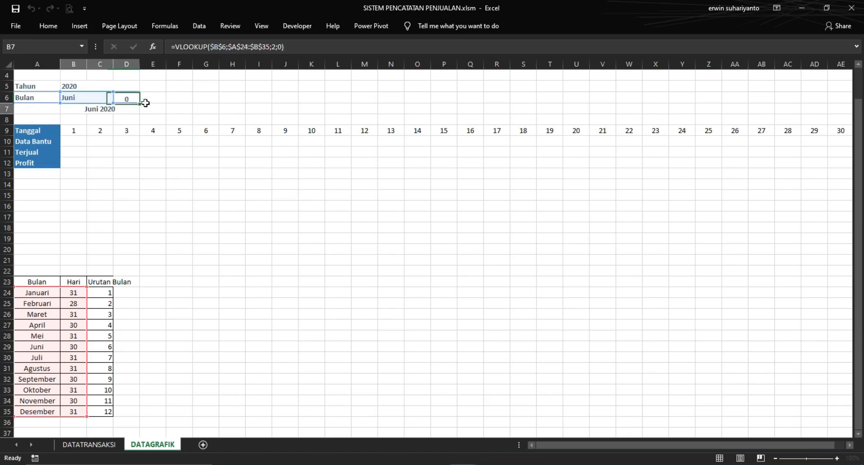
{"action": "key", "text": "Return"}
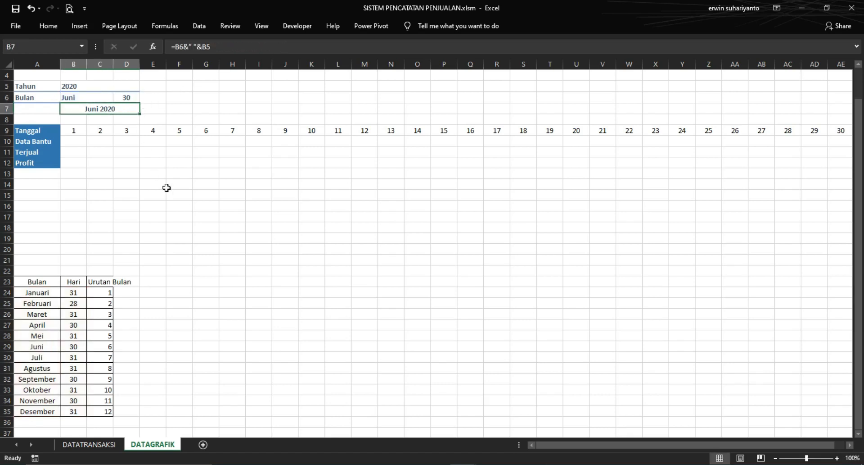
{"action": "left_click", "coordinate": [167, 188]}
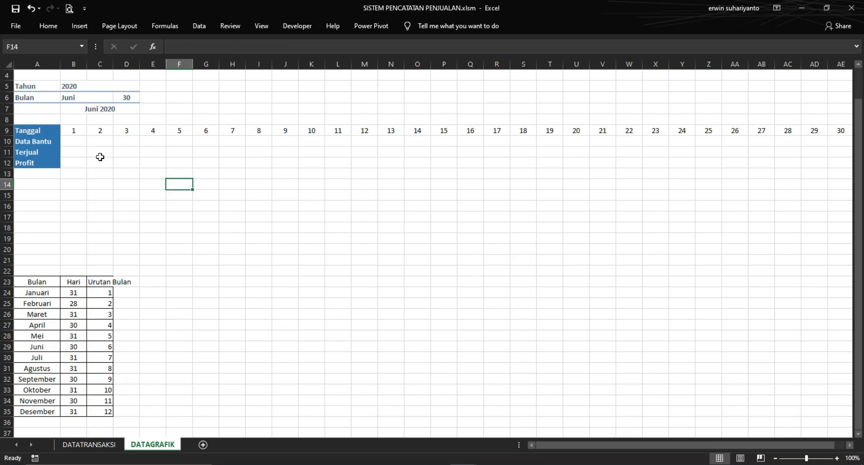
Enter the formula =IF(B9<=$D$6;1;"") in cell B10 of the Data Bantu row
{"action": "left_click", "coordinate": [80, 141]}
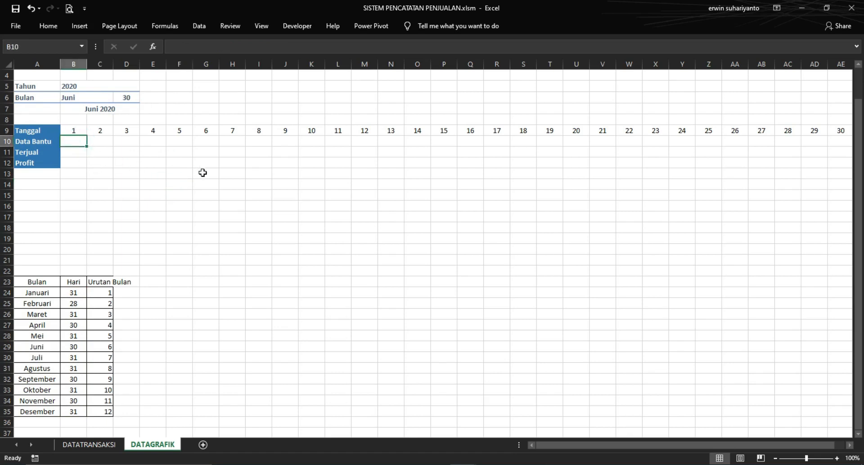
{"action": "type", "text": "=IF("}
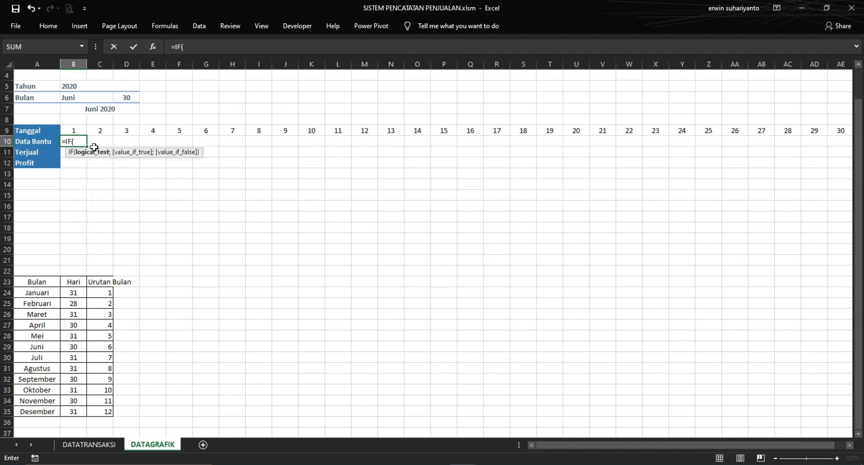
{"action": "left_click", "coordinate": [74, 131]}
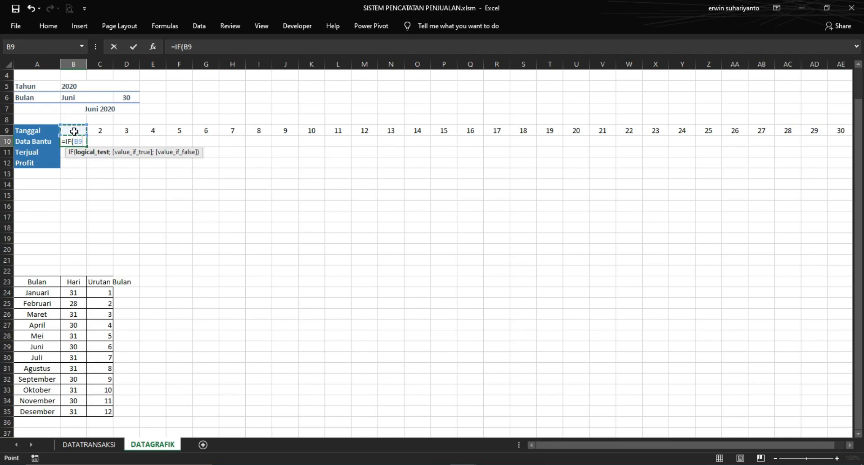
{"action": "type", "text": "<="}
{"action": "left_click", "coordinate": [125, 98]}
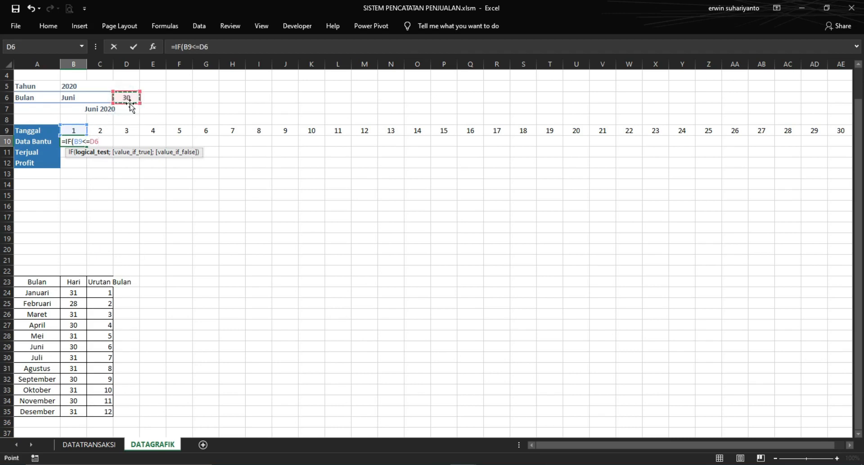
{"action": "key", "text": "F4"}
{"action": "type", "text": ";"}
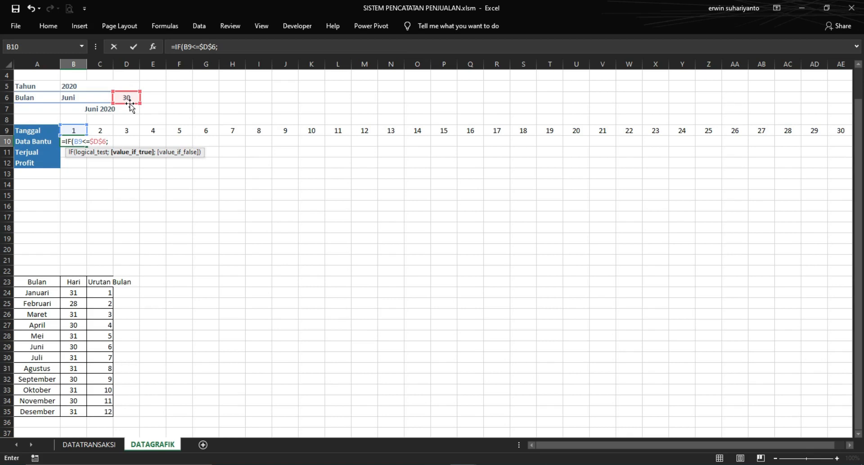
{"action": "type", "text": "1;"}
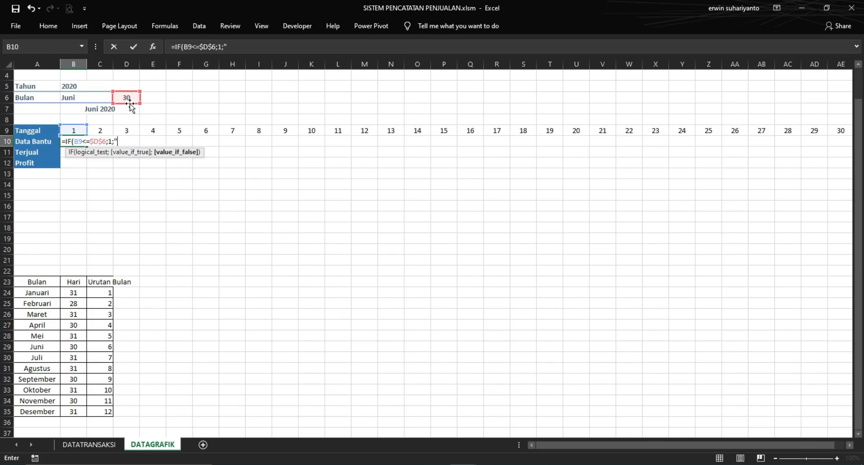
{"action": "type", "text": "\"\")"}
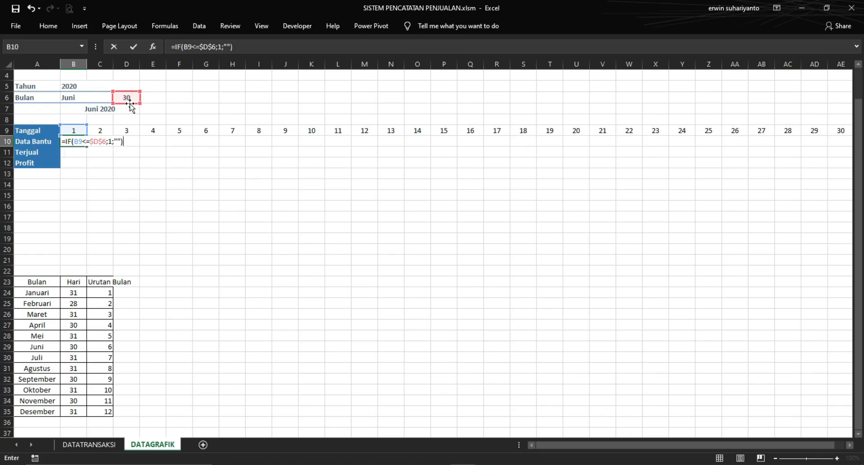
{"action": "key", "text": "Return"}
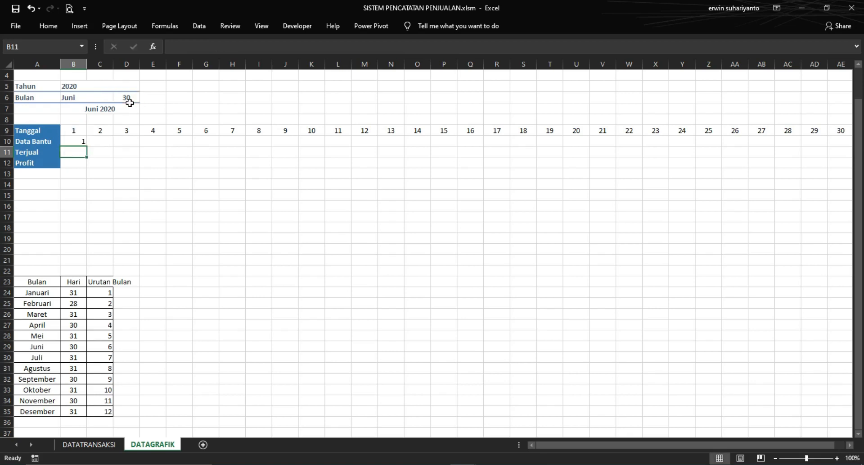
Center cell B10 and fill its formula across the Data Bantu row through AF10
{"action": "left_click", "coordinate": [80, 140]}
{"action": "left_click", "coordinate": [48, 26]}
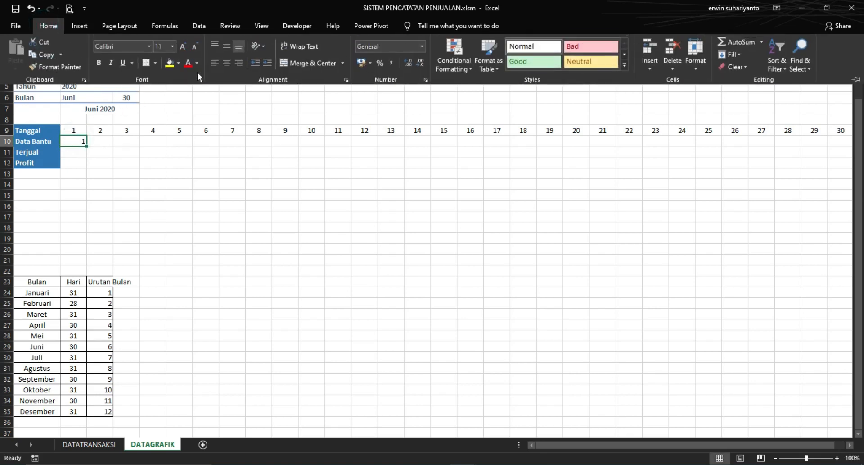
{"action": "left_click", "coordinate": [226, 62]}
{"action": "left_click", "coordinate": [153, 162]}
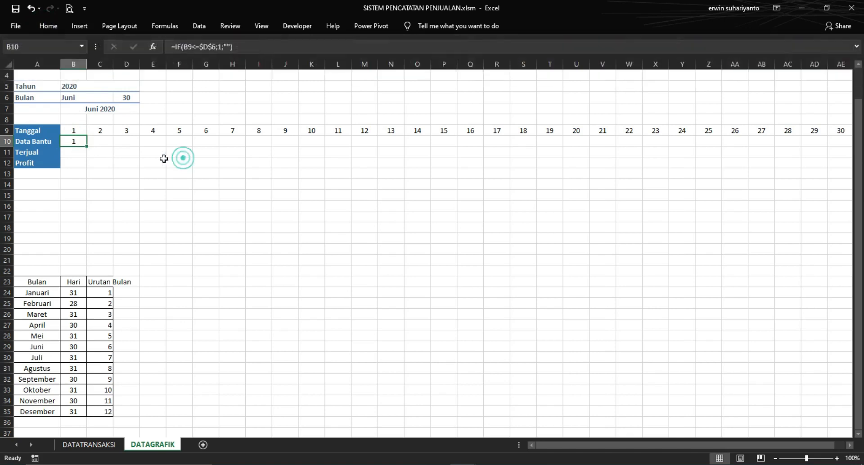
{"action": "left_click", "coordinate": [80, 141]}
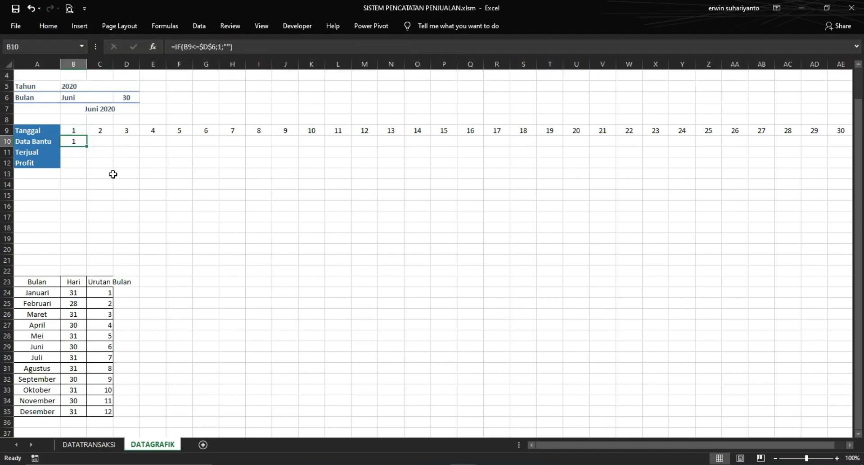
{"action": "left_click_drag", "start_coordinate": [88, 145], "coordinate": [778, 141]}
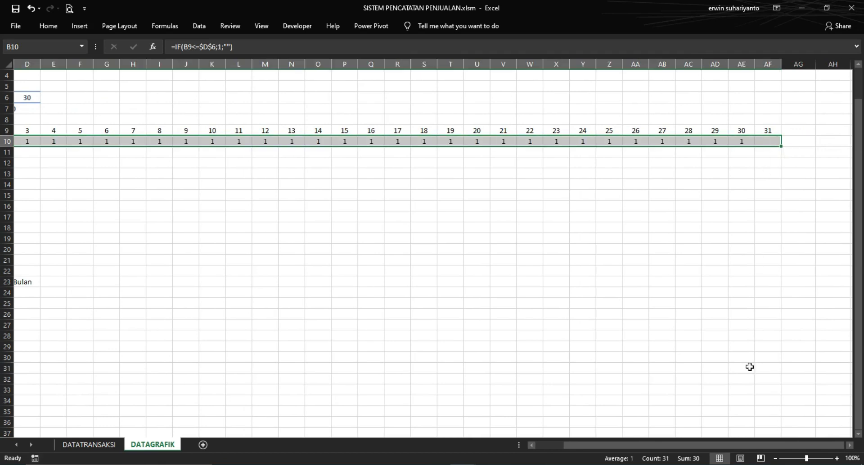
{"action": "left_click_drag", "start_coordinate": [726, 448], "coordinate": [723, 447]}
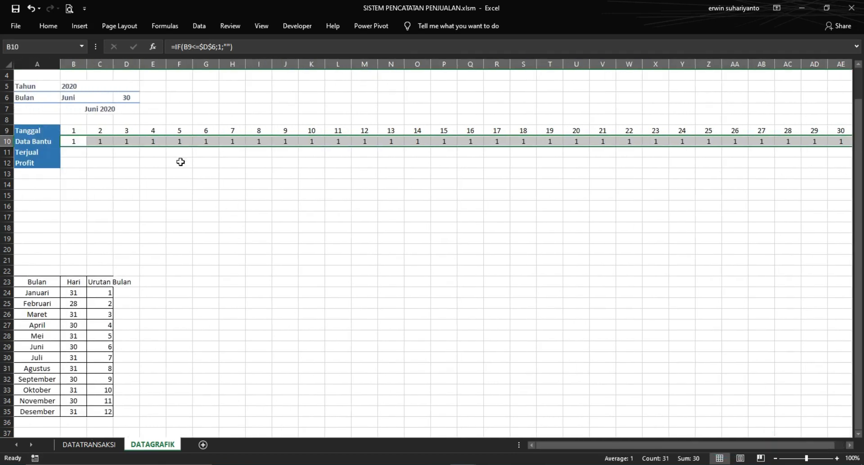
{"action": "left_click", "coordinate": [103, 175]}
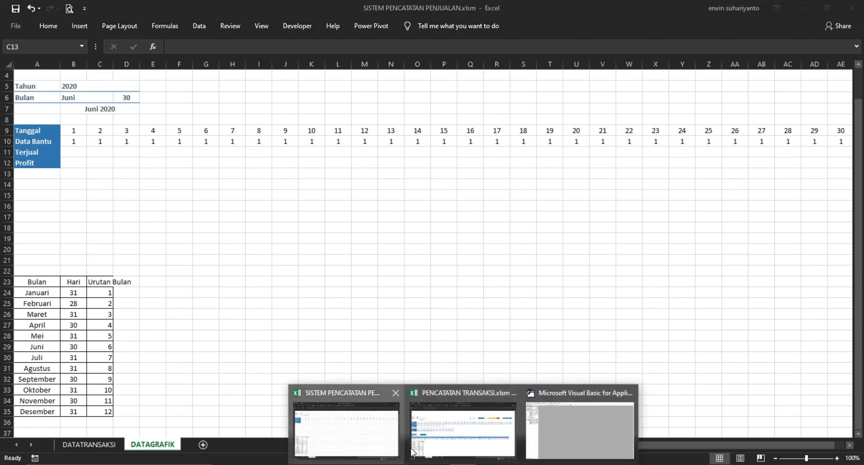
Examine the DASHBOARD chart in PENCATATAN TRANSAKSI.xlsm, then return to SISTEM PENCATATAN PENJUALAN.xlsm and review the Data Bantu row up to AF10
{"action": "left_click", "coordinate": [437, 443]}
{"action": "left_click", "coordinate": [210, 444]}
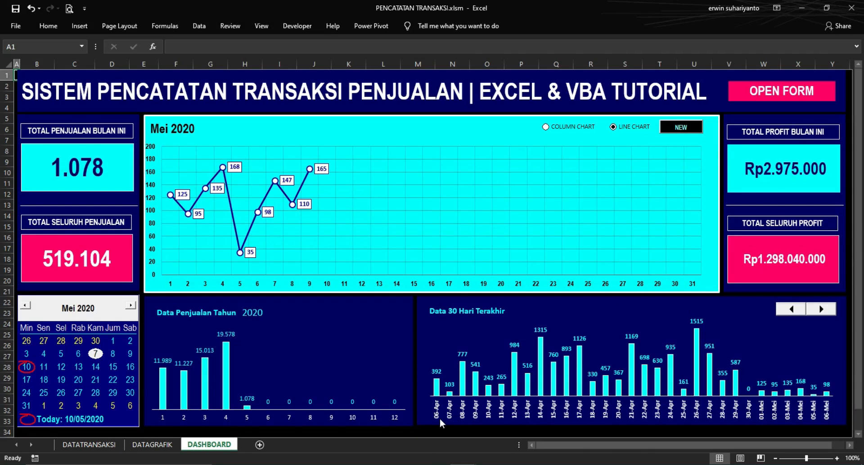
{"action": "mouse_move", "coordinate": [465, 464]}
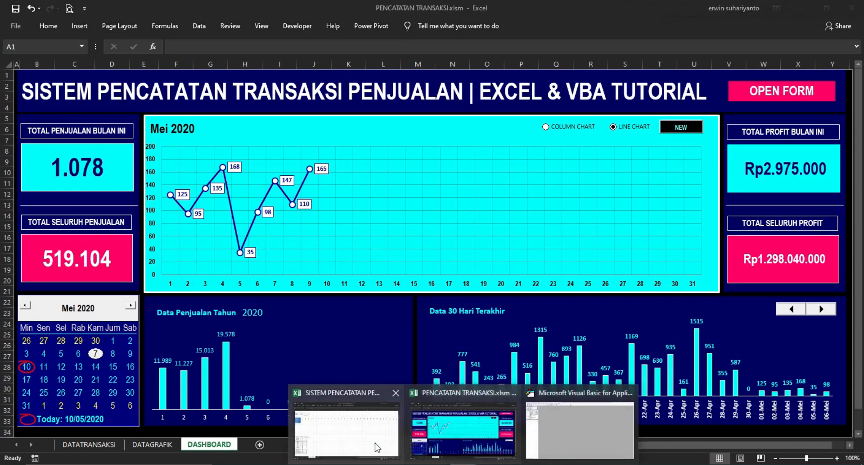
{"action": "left_click", "coordinate": [346, 419]}
{"action": "left_click", "coordinate": [232, 259]}
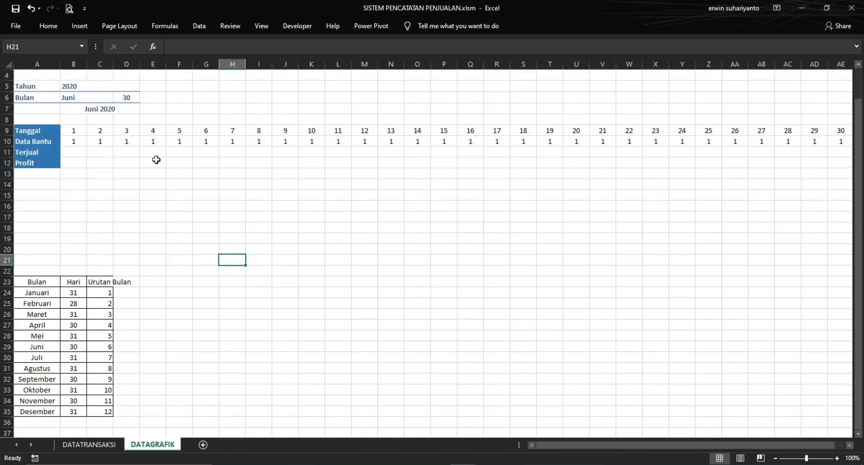
{"action": "left_click_drag", "start_coordinate": [74, 143], "coordinate": [792, 140]}
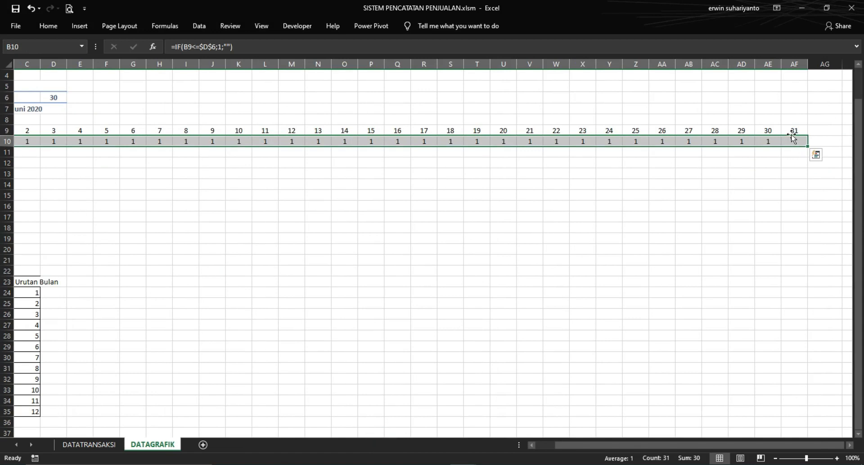
{"action": "left_click", "coordinate": [799, 142]}
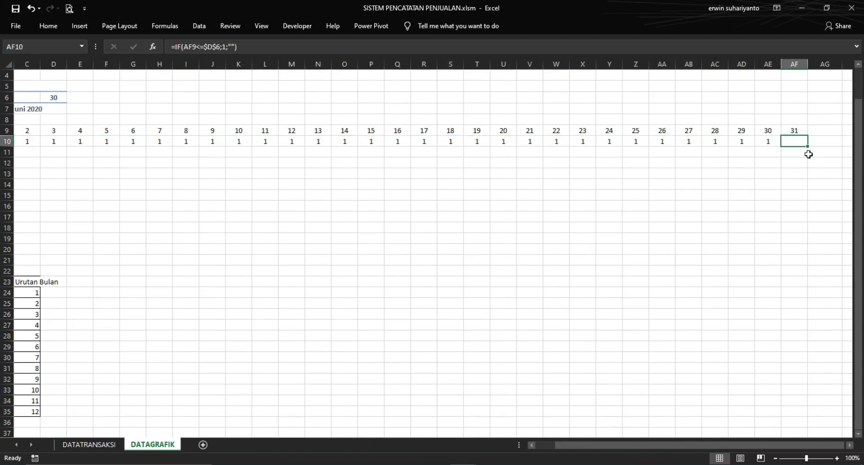
{"action": "left_click", "coordinate": [549, 445]}
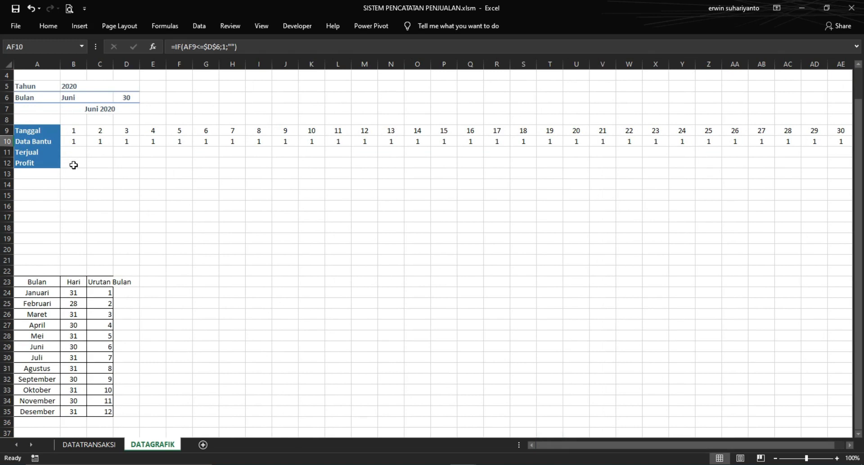
{"action": "left_click", "coordinate": [178, 187]}
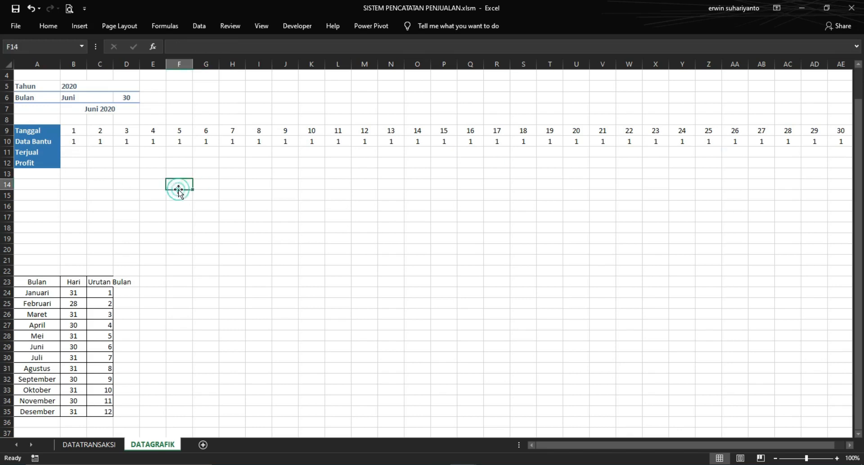
Apply all borders to the daily data range B9:AF12
{"action": "left_click_drag", "start_coordinate": [72, 130], "coordinate": [793, 160]}
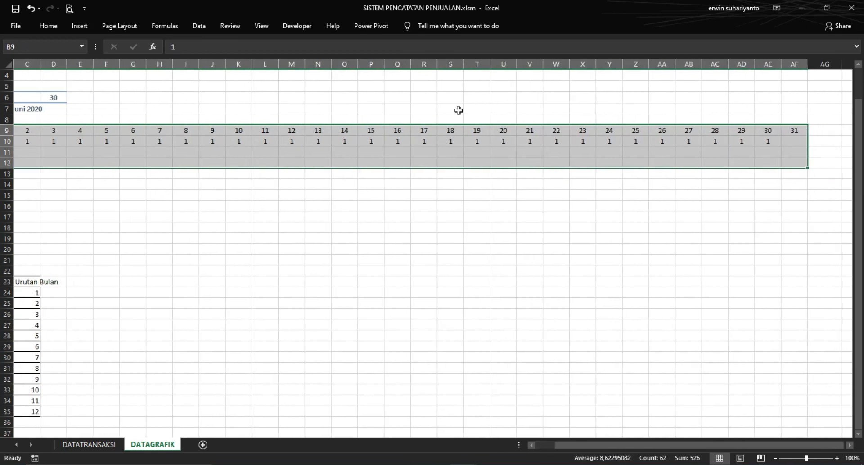
{"action": "left_click", "coordinate": [543, 444]}
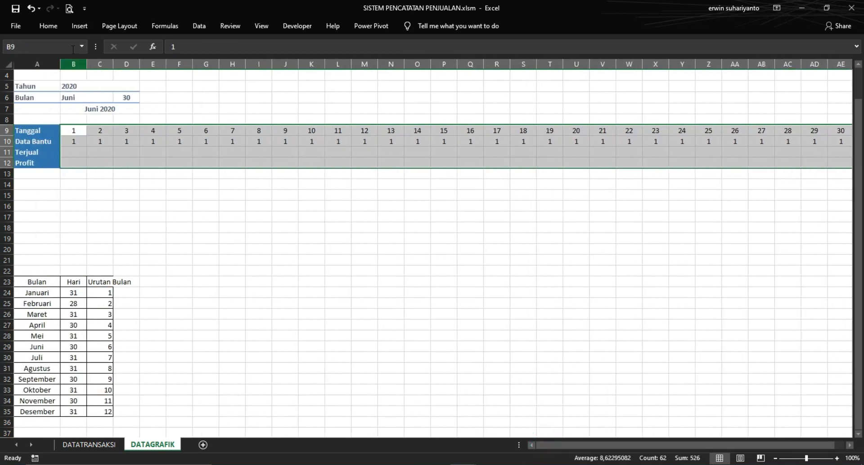
{"action": "left_click", "coordinate": [48, 26]}
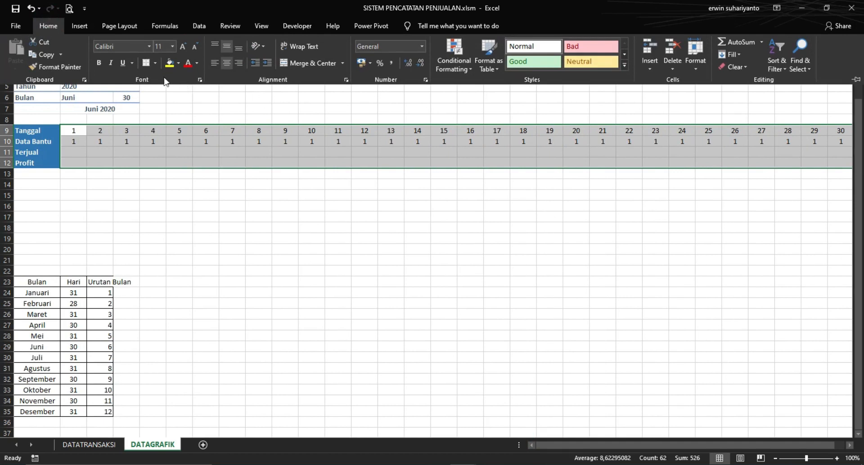
{"action": "left_click", "coordinate": [155, 62]}
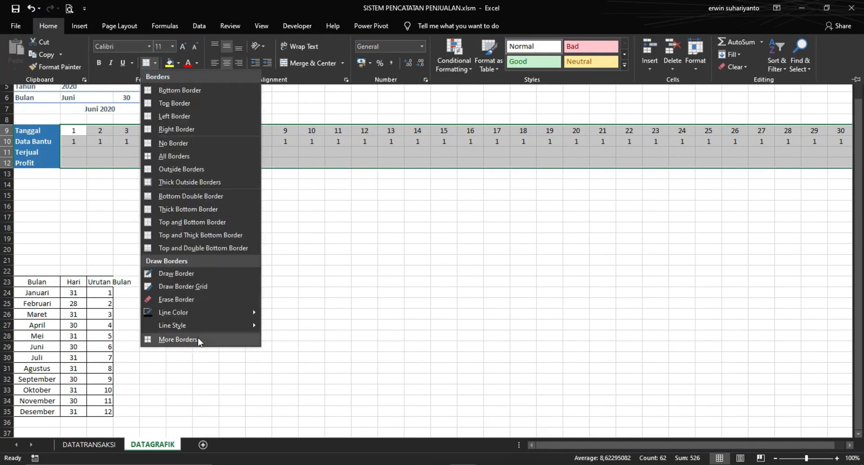
{"action": "left_click", "coordinate": [174, 156]}
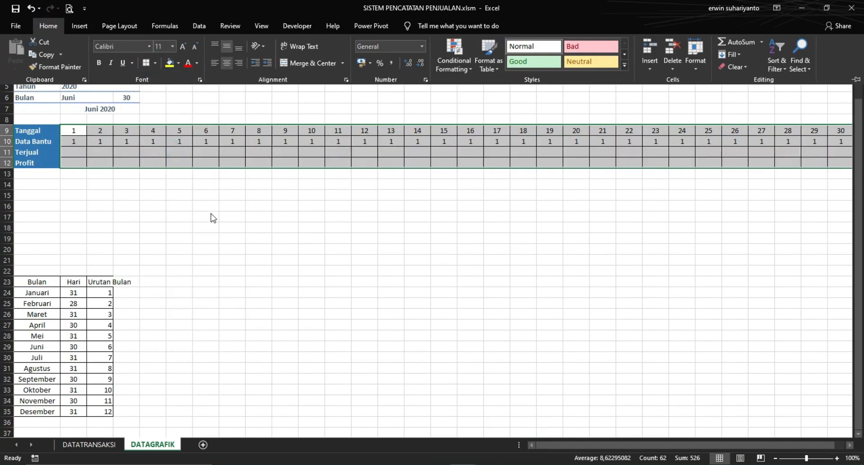
{"action": "left_click", "coordinate": [251, 200]}
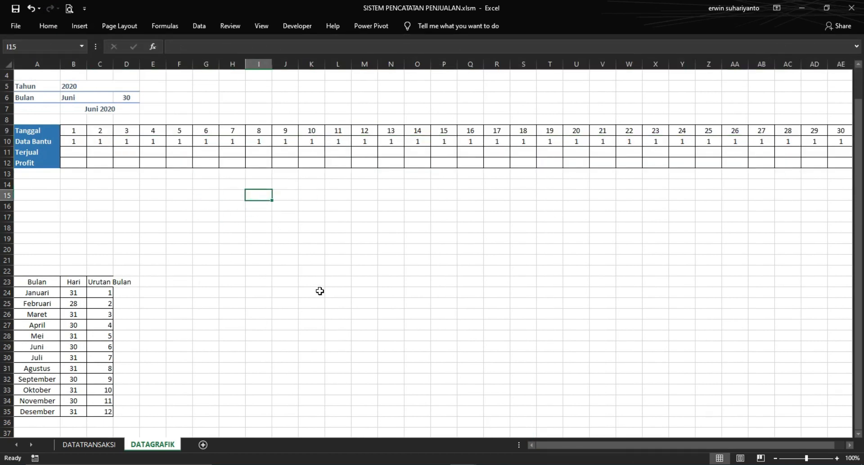
Switch to PENCATATAN TRANSAKSI.xlsm and examine the Profit Bulan Ini, Total Penjualan and TABEL DATA HARIAN cells in row 6 of DATAGRAFIK
{"action": "mouse_move", "coordinate": [462, 464]}
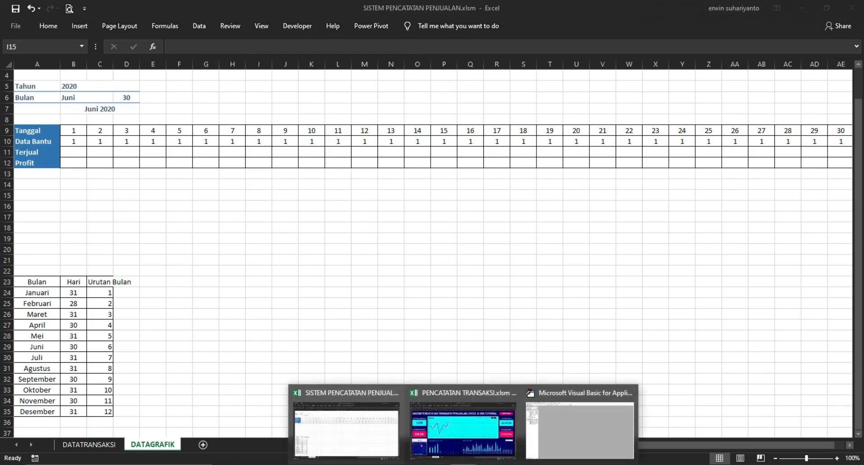
{"action": "left_click", "coordinate": [419, 451]}
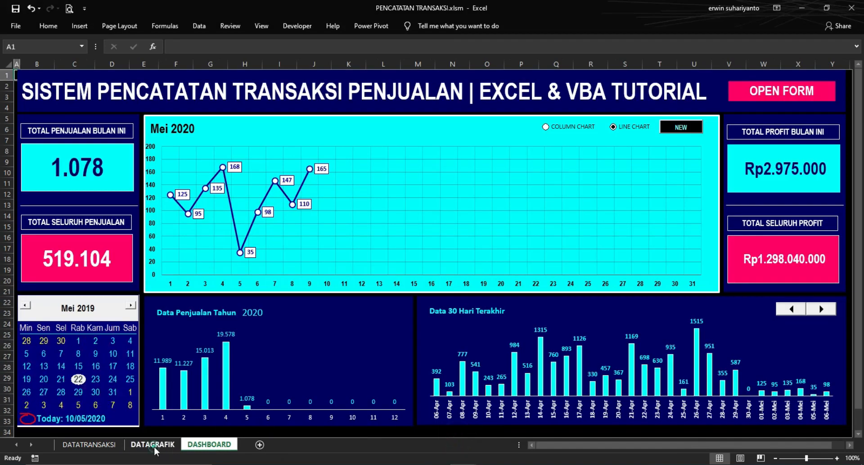
{"action": "left_click", "coordinate": [152, 444]}
{"action": "left_click", "coordinate": [341, 356]}
{"action": "left_click", "coordinate": [421, 246]}
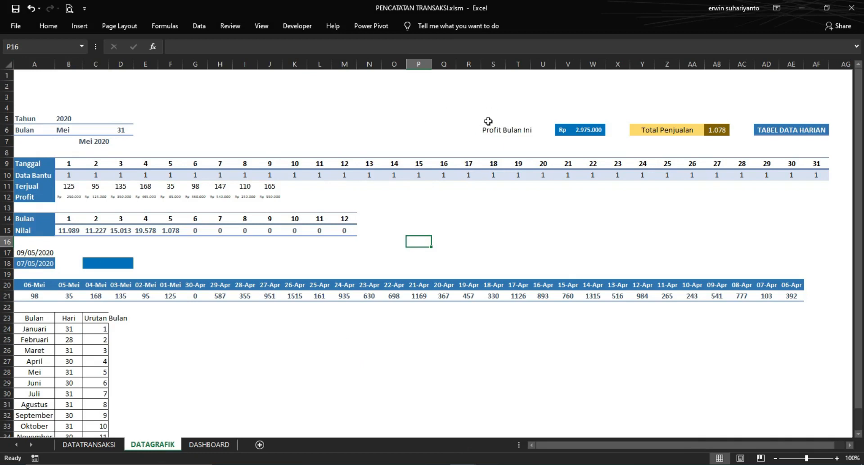
{"action": "left_click_drag", "start_coordinate": [500, 130], "coordinate": [571, 130]}
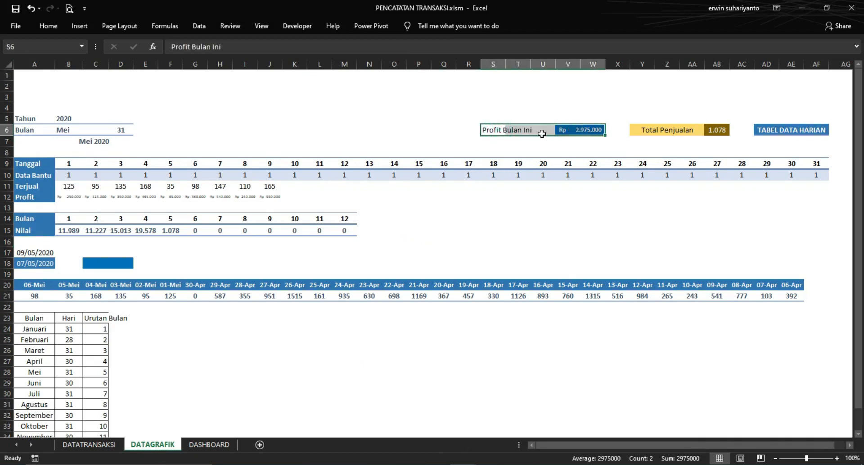
{"action": "left_click", "coordinate": [661, 131]}
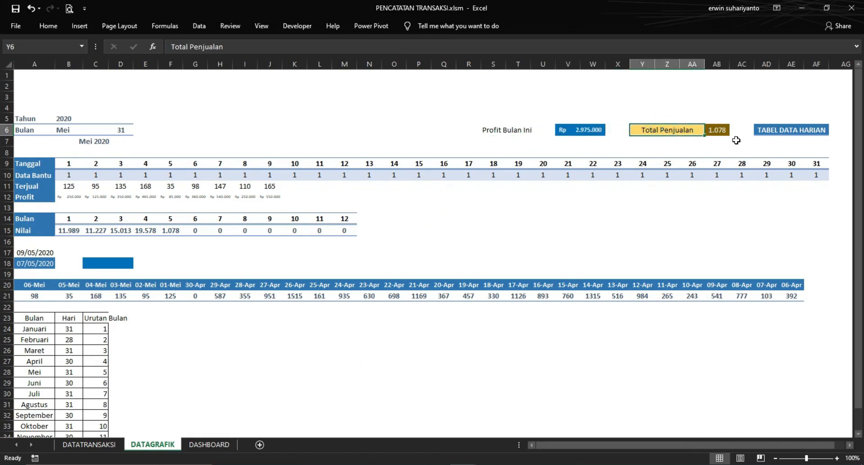
{"action": "left_click", "coordinate": [771, 131]}
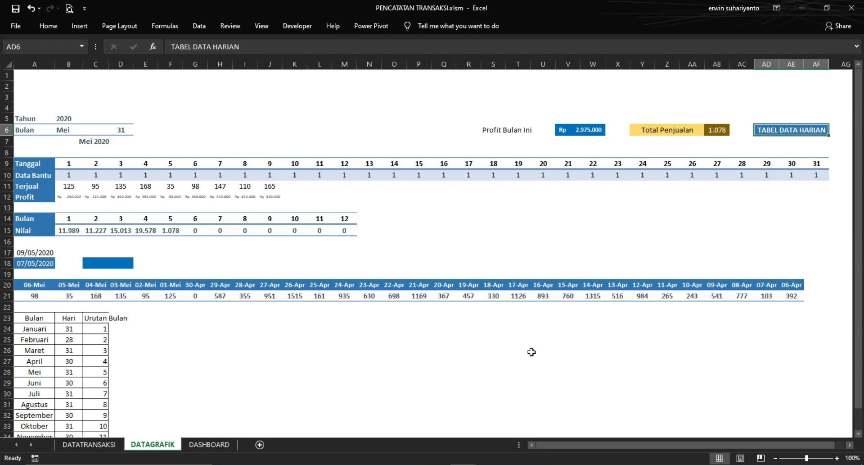
{"action": "left_click", "coordinate": [526, 131]}
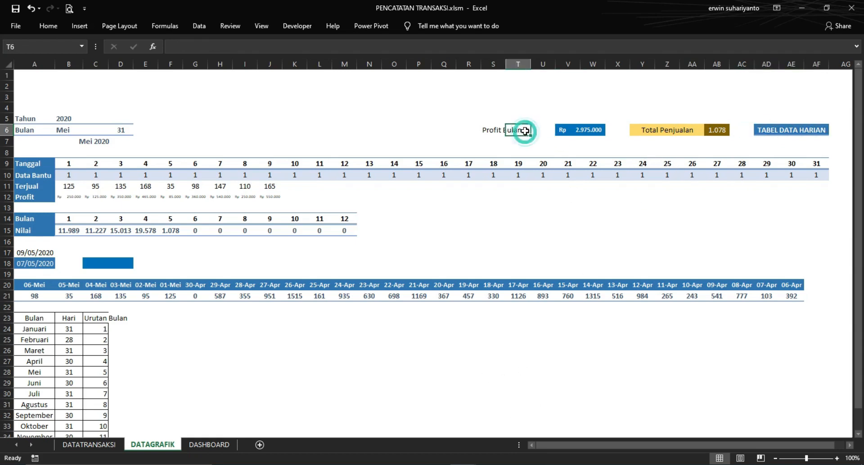
{"action": "left_click", "coordinate": [578, 129]}
{"action": "left_click", "coordinate": [582, 206]}
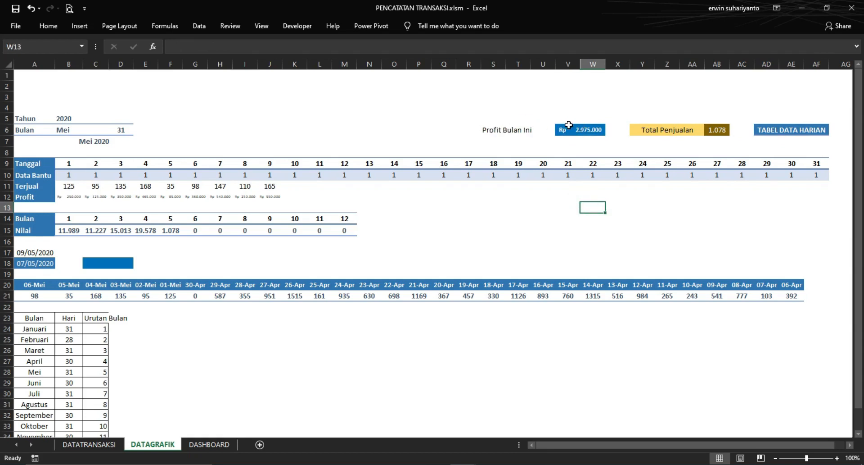
Examine the formulas behind Profit Bulan Ini in V6 and Total Penjualan in AB6, and return to SISTEM PENCATATAN PENJUALAN.xlsm
{"action": "left_click", "coordinate": [574, 128]}
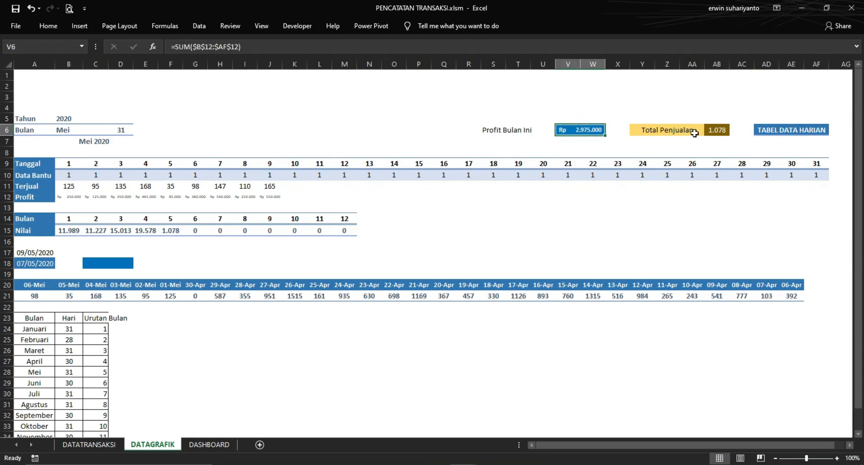
{"action": "left_click", "coordinate": [716, 131]}
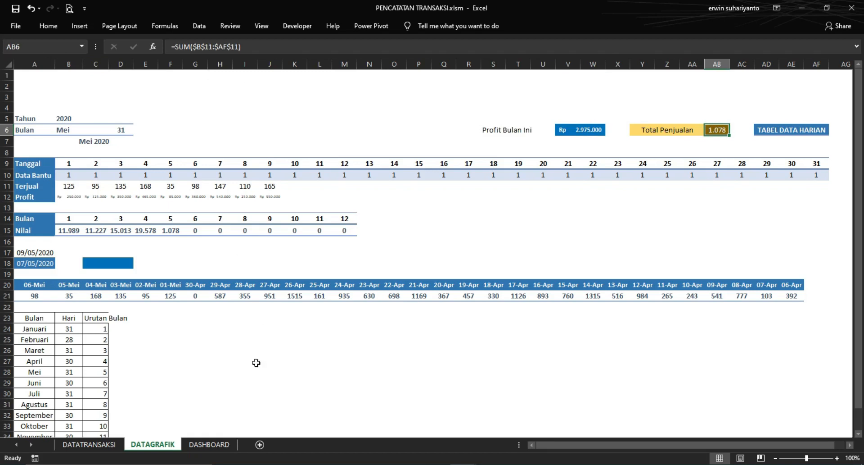
{"action": "left_click", "coordinate": [462, 464]}
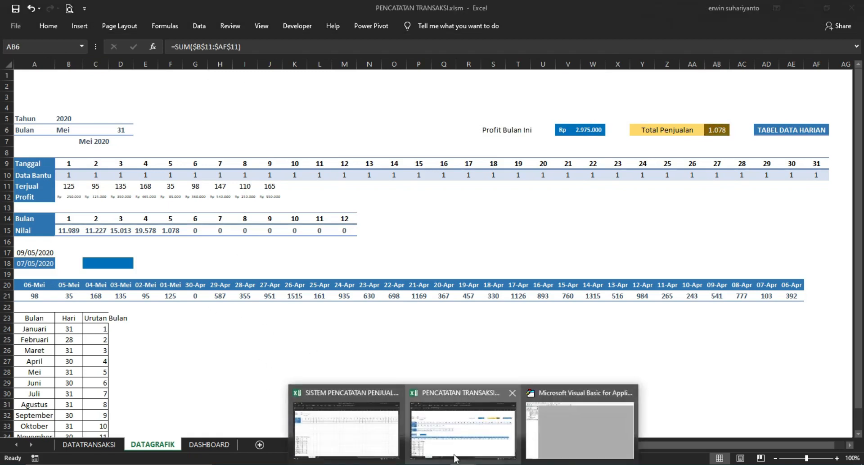
{"action": "left_click", "coordinate": [340, 428]}
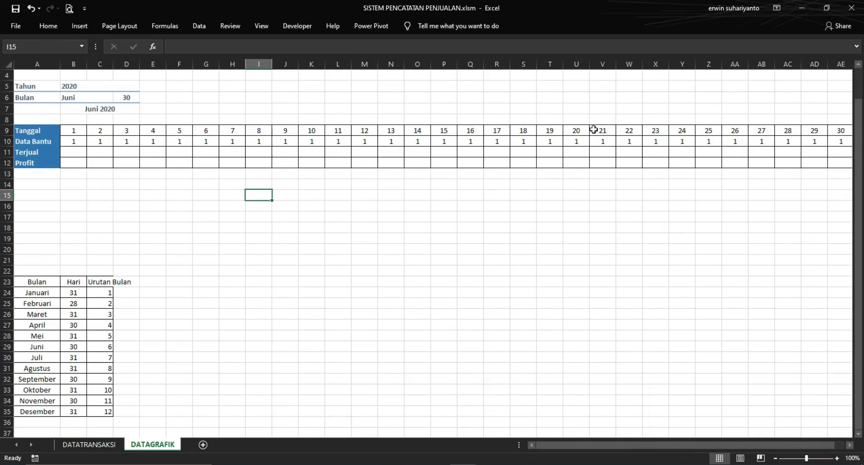
Total the Profit row in cell V6 with the formula =SUM($B$12:$AF$12)
{"action": "left_click", "coordinate": [605, 109]}
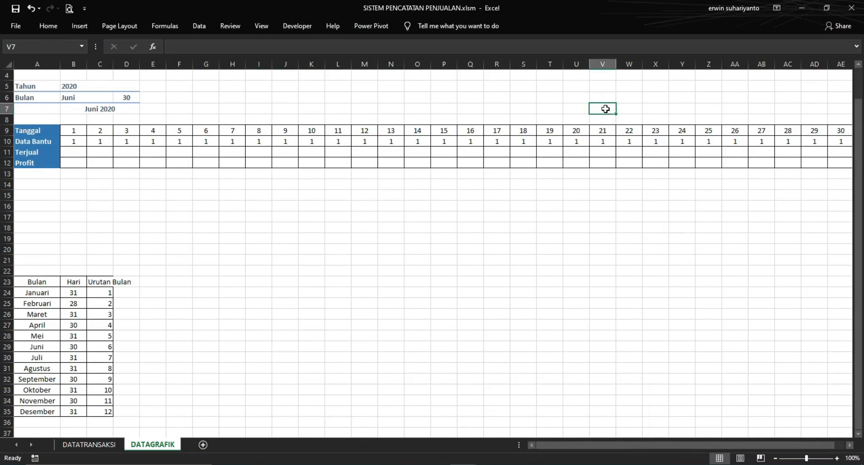
{"action": "left_click", "coordinate": [604, 98]}
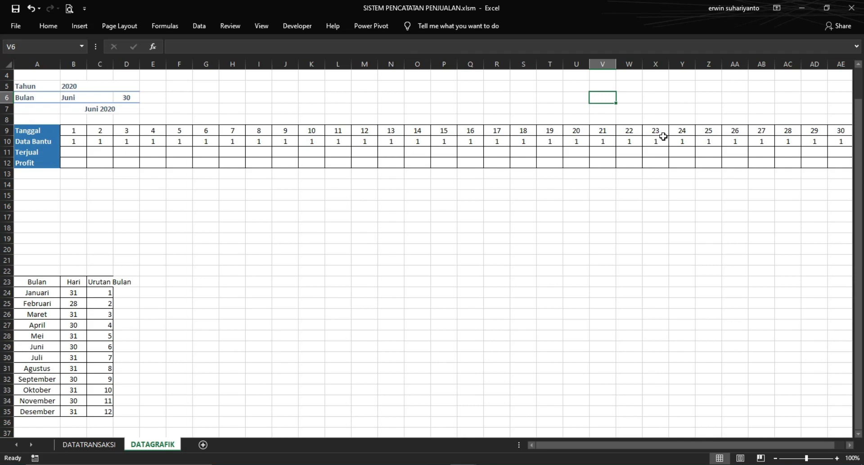
{"action": "type", "text": "="}
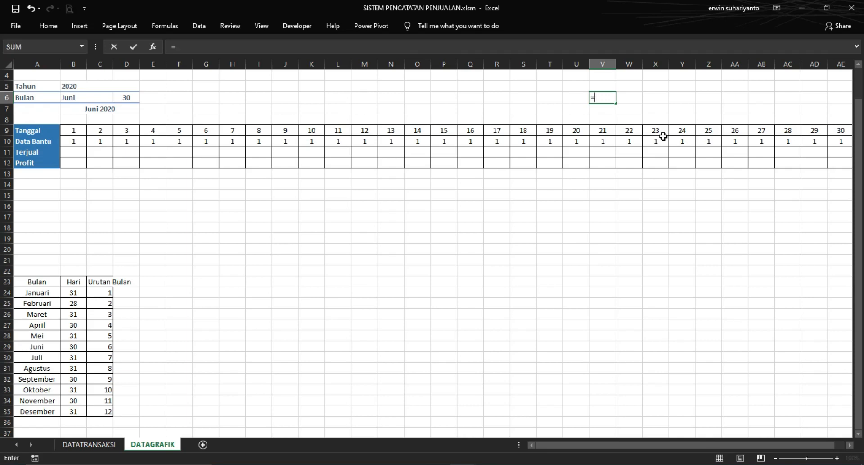
{"action": "type", "text": "SUM("}
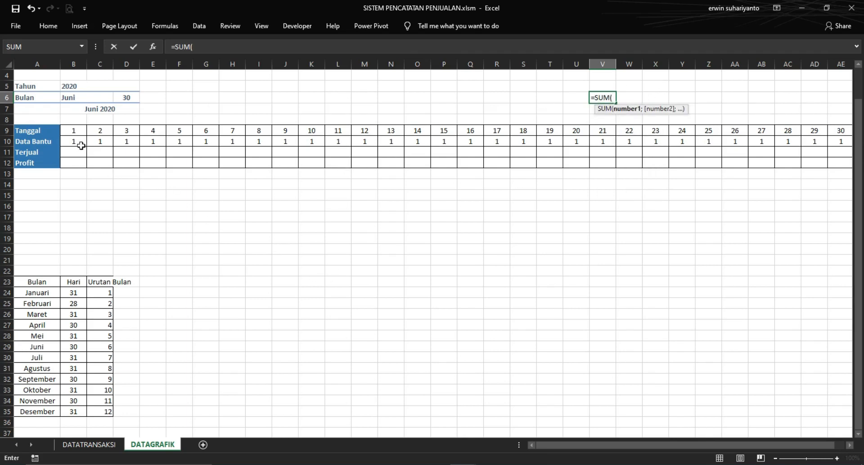
{"action": "left_click_drag", "start_coordinate": [72, 163], "coordinate": [793, 165]}
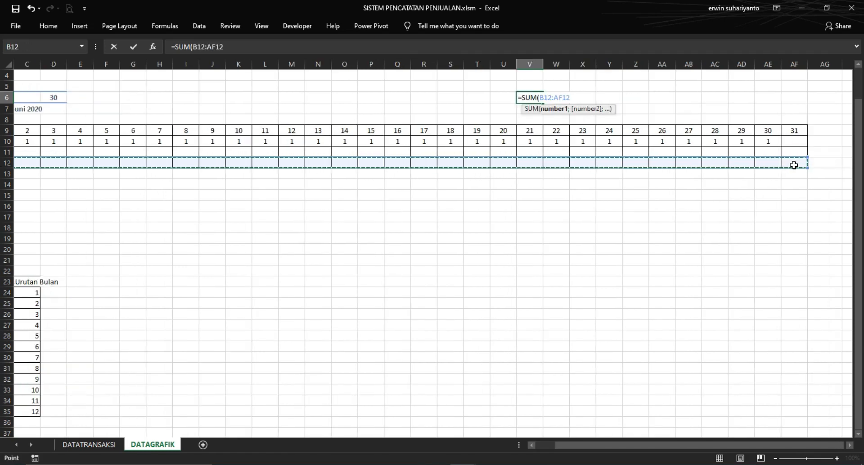
{"action": "key", "text": "F4"}
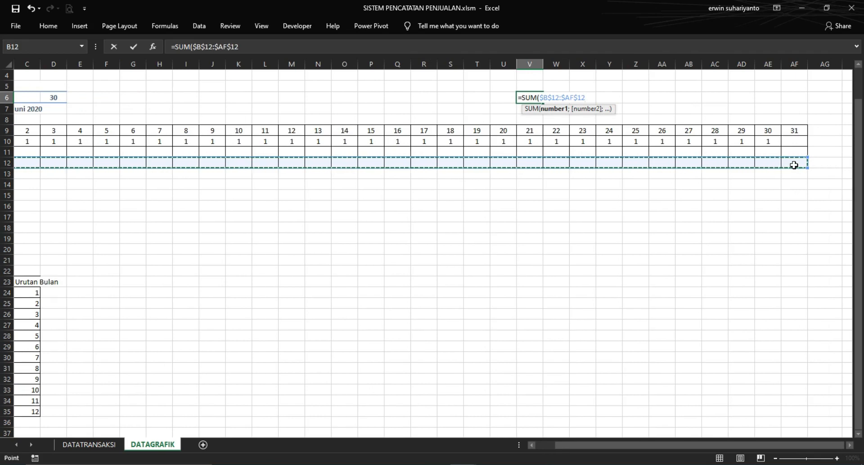
{"action": "type", "text": ")"}
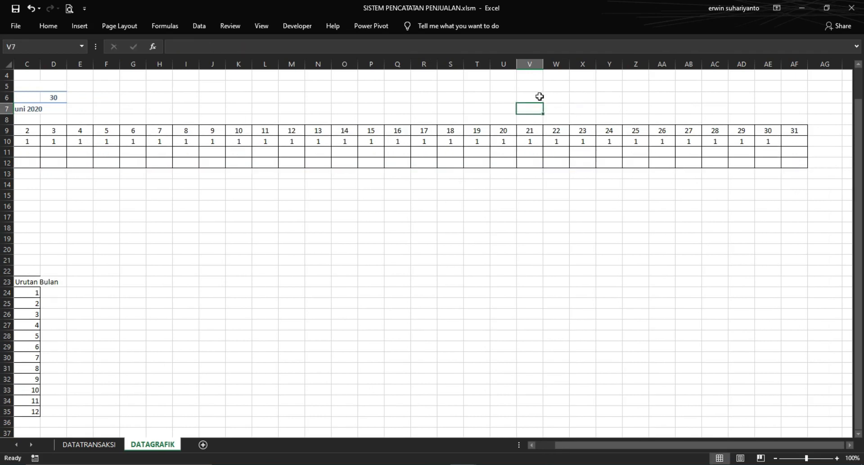
Merge and center V6:X6 and apply the Rupiah accounting number format to the profit total
{"action": "left_click", "coordinate": [538, 98]}
{"action": "left_click_drag", "start_coordinate": [536, 97], "coordinate": [585, 97]}
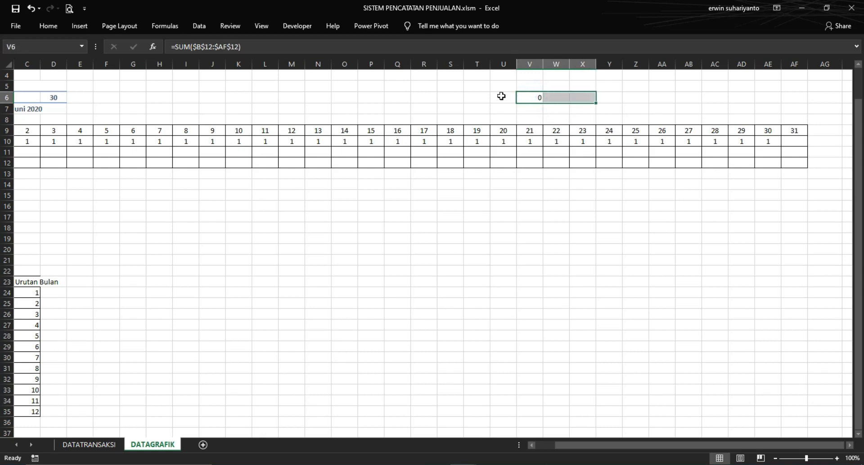
{"action": "left_click", "coordinate": [55, 25]}
{"action": "left_click", "coordinate": [311, 62]}
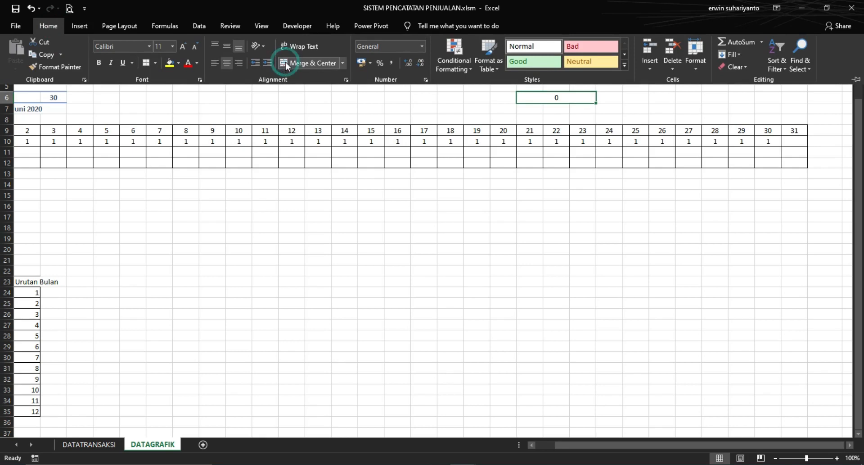
{"action": "left_click", "coordinate": [362, 61]}
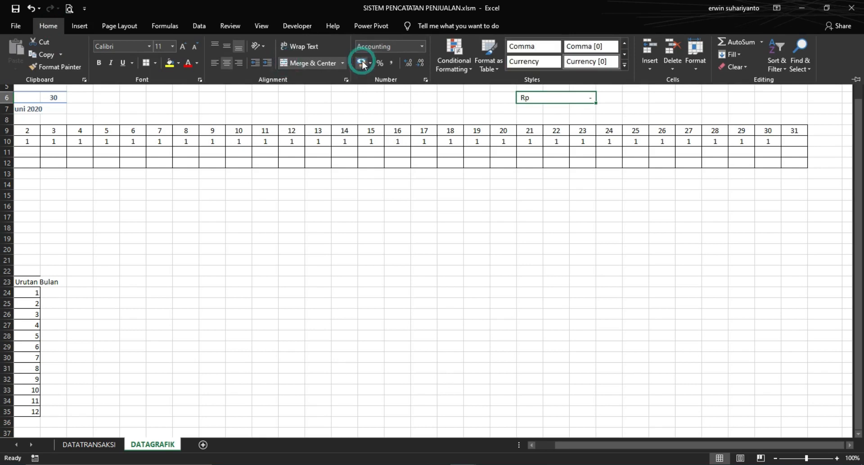
Enter the label "Total Profit" in cell S6, beside the profit total
{"action": "left_click", "coordinate": [505, 97]}
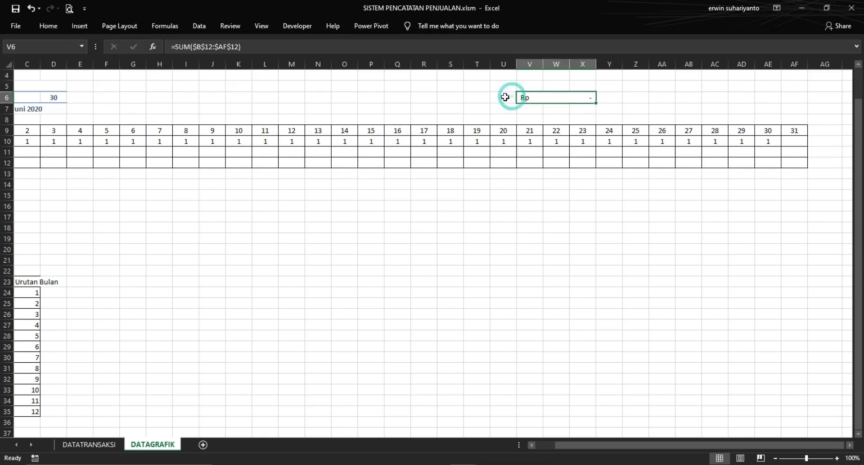
{"action": "left_click", "coordinate": [449, 100]}
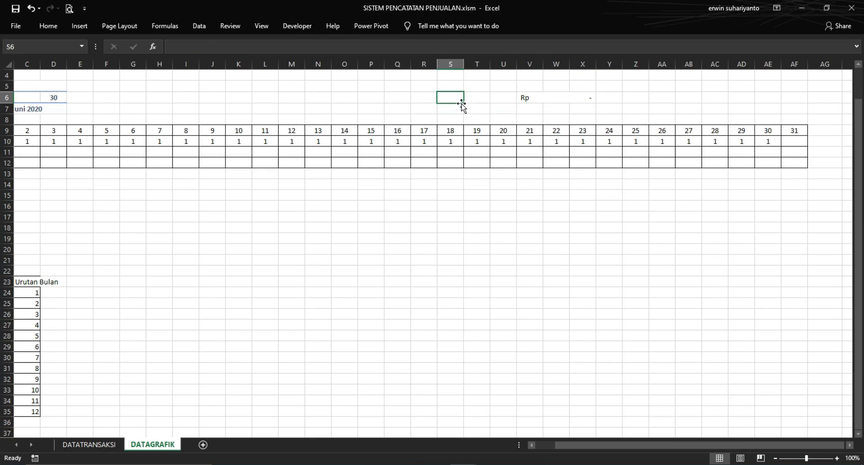
{"action": "type", "text": "Pr"}
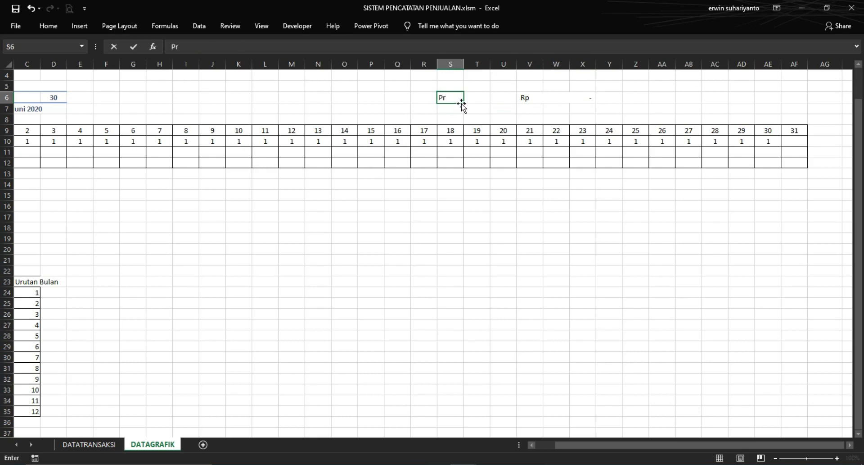
{"action": "type", "text": "otal Profit"}
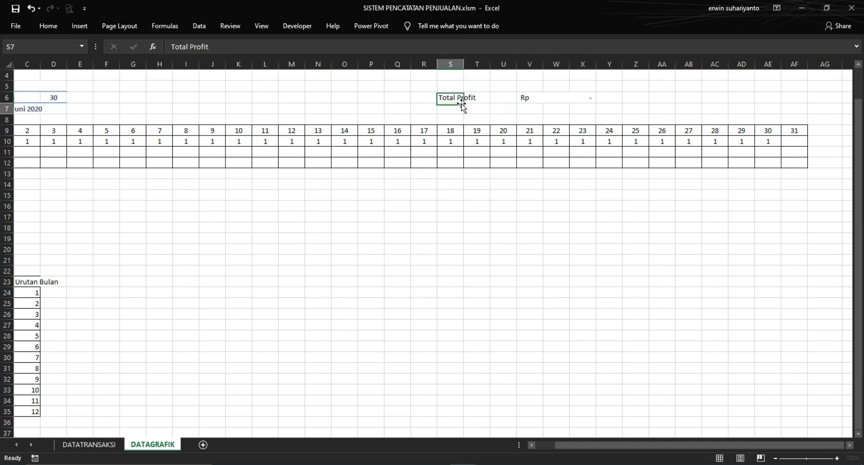
{"action": "key", "text": "Return"}
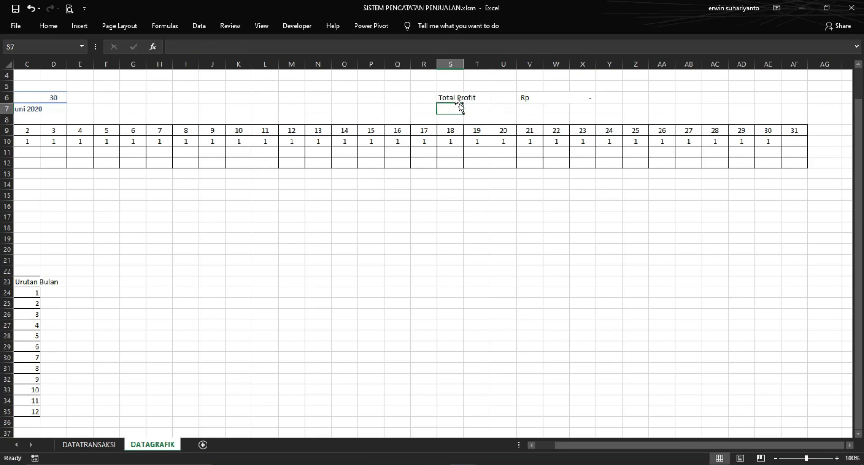
Apply the 40% - Accent4 cell style to the merged profit total cell V6
{"action": "left_click", "coordinate": [523, 93]}
{"action": "left_click", "coordinate": [54, 27]}
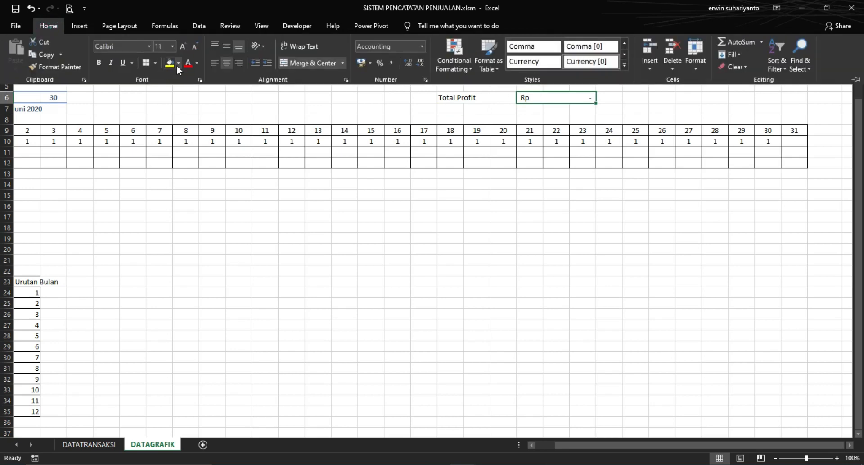
{"action": "left_click", "coordinate": [178, 63]}
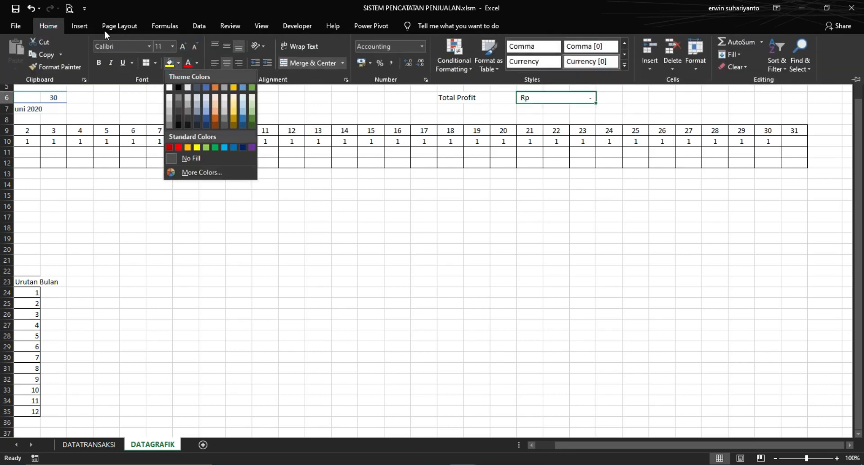
{"action": "left_click", "coordinate": [468, 68]}
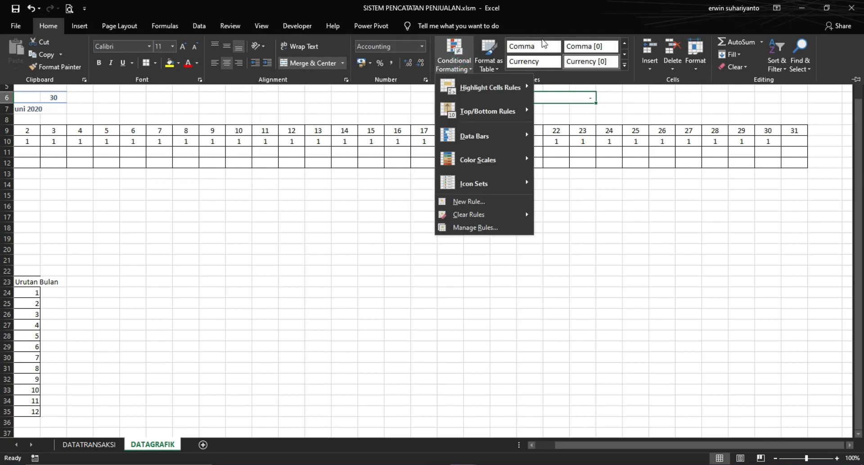
{"action": "left_click", "coordinate": [624, 67]}
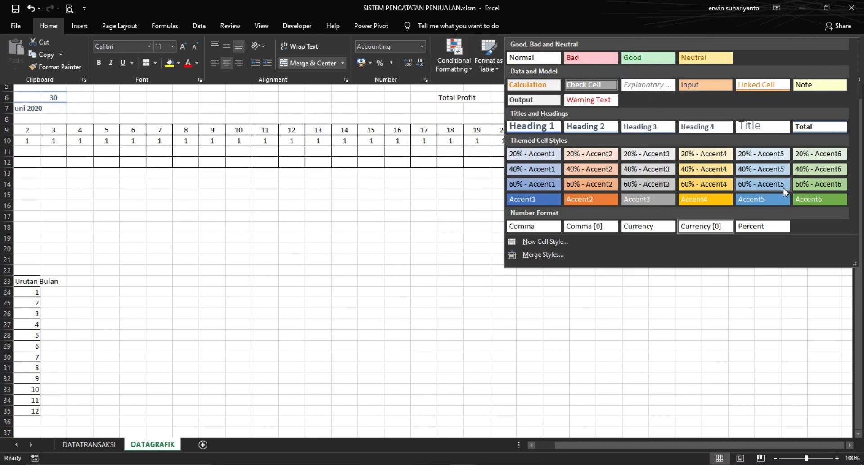
{"action": "left_click", "coordinate": [694, 171]}
{"action": "left_click", "coordinate": [604, 203]}
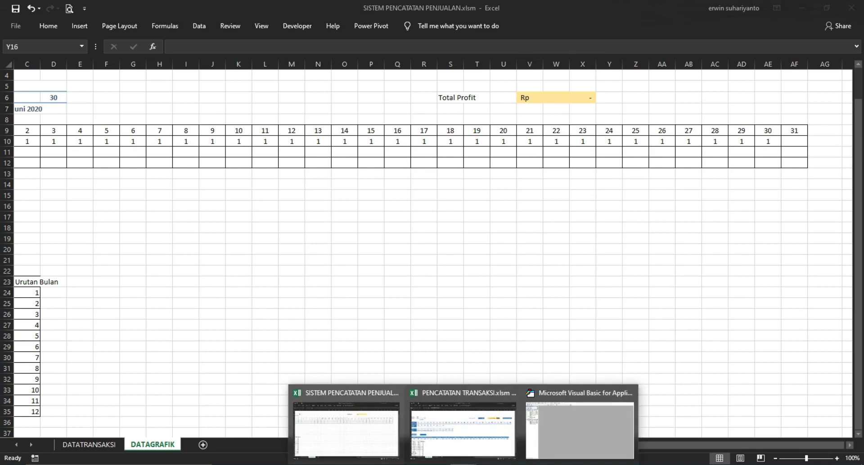
Check the Total Penjualan cell in PENCATATAN TRANSAKSI.xlsm and enter =SUM($B$11:$AF$11) in AB6 of SISTEM PENCATATAN PENJUALAN.xlsm
{"action": "left_click", "coordinate": [464, 448]}
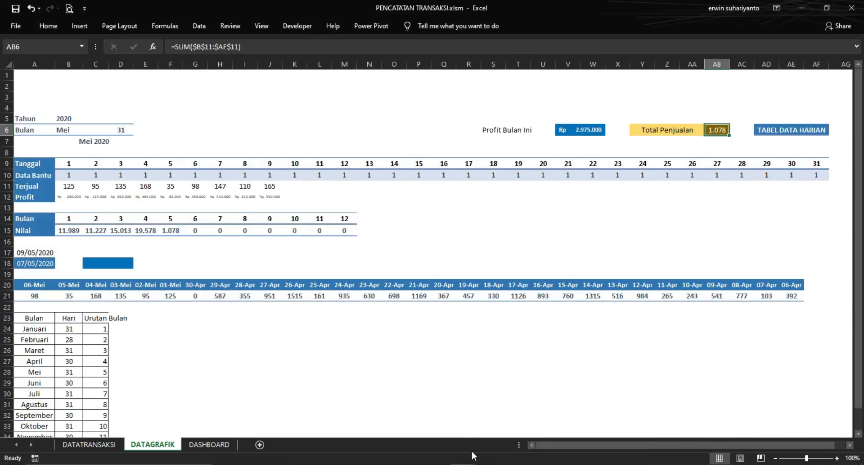
{"action": "mouse_move", "coordinate": [473, 457]}
{"action": "left_click", "coordinate": [346, 432]}
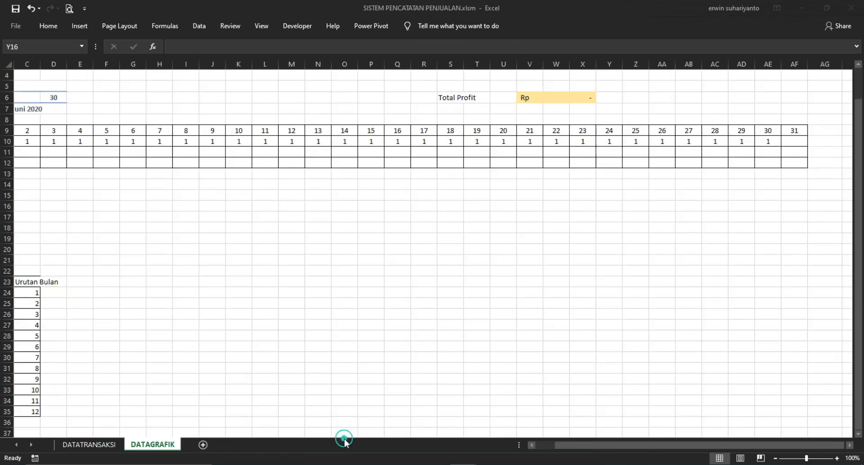
{"action": "left_click", "coordinate": [692, 98]}
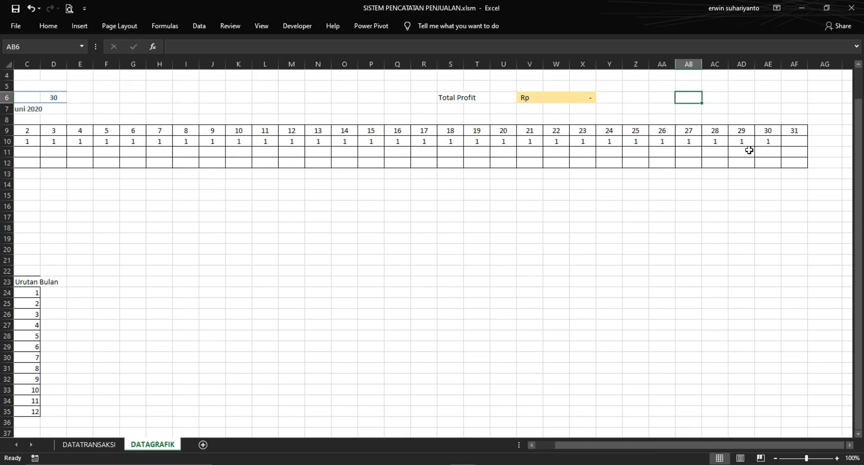
{"action": "type", "text": "=sum"}
{"action": "key", "text": "Tab"}
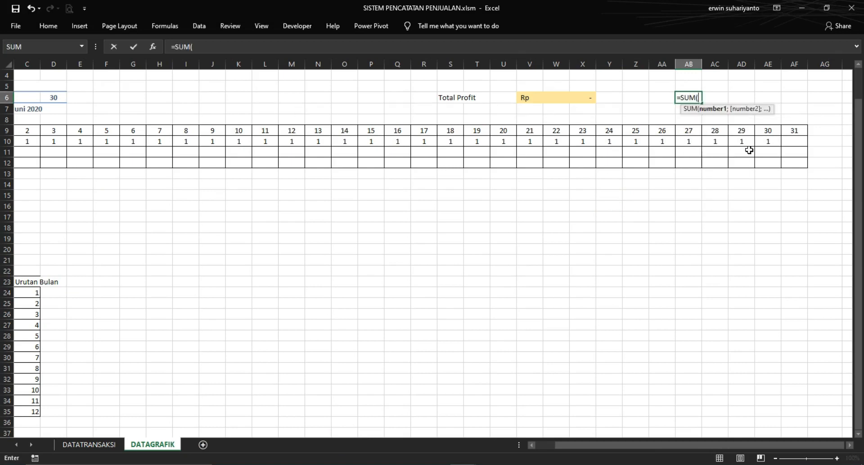
{"action": "left_click", "coordinate": [547, 445]}
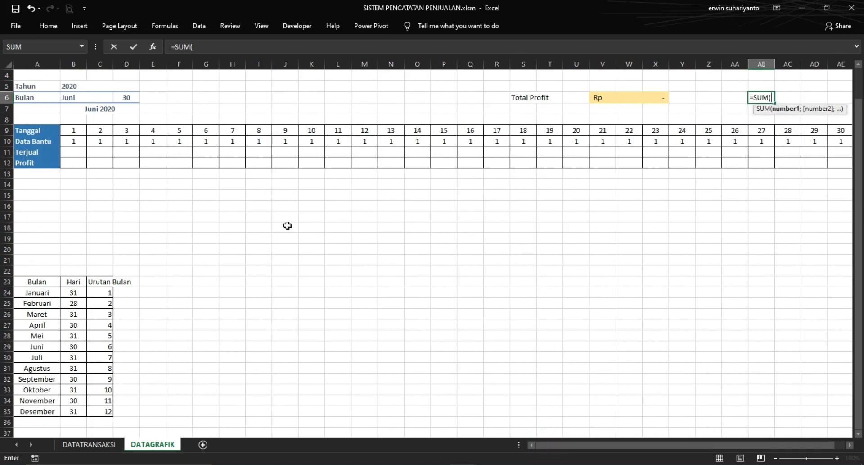
{"action": "left_click_drag", "start_coordinate": [72, 153], "coordinate": [804, 152]}
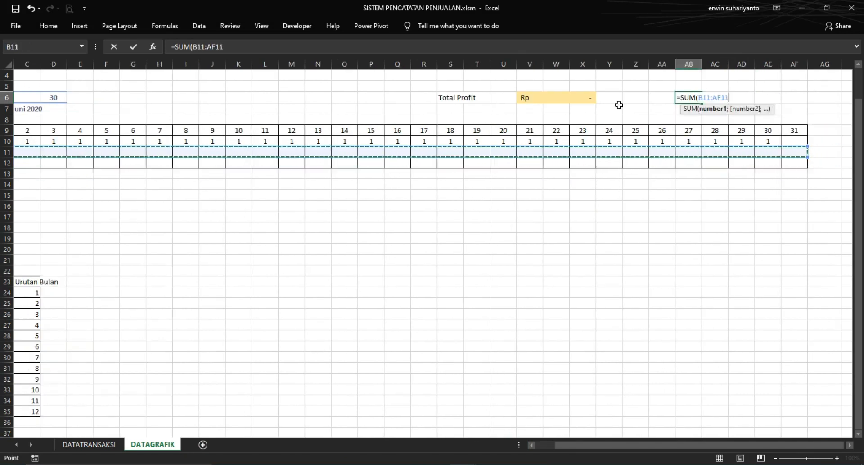
{"action": "type", "text": ")"}
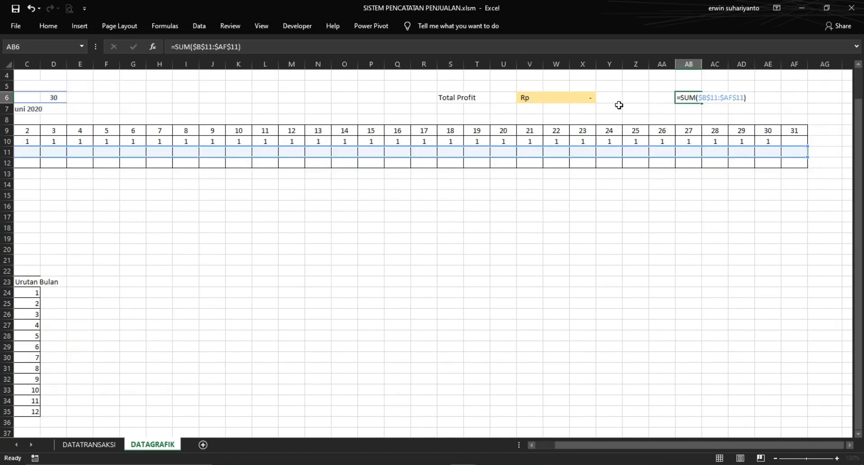
{"action": "key", "text": "Return"}
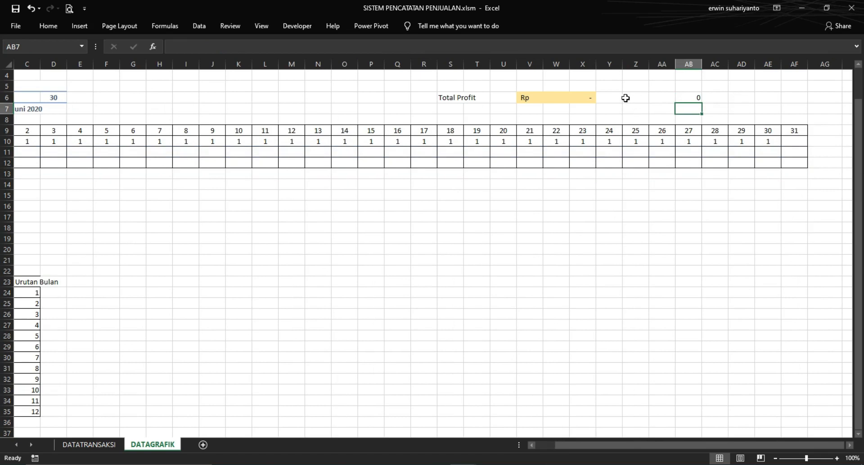
Enter the label "Terjual" in cell Z6 and select the sales total in AB6
{"action": "left_click", "coordinate": [626, 97]}
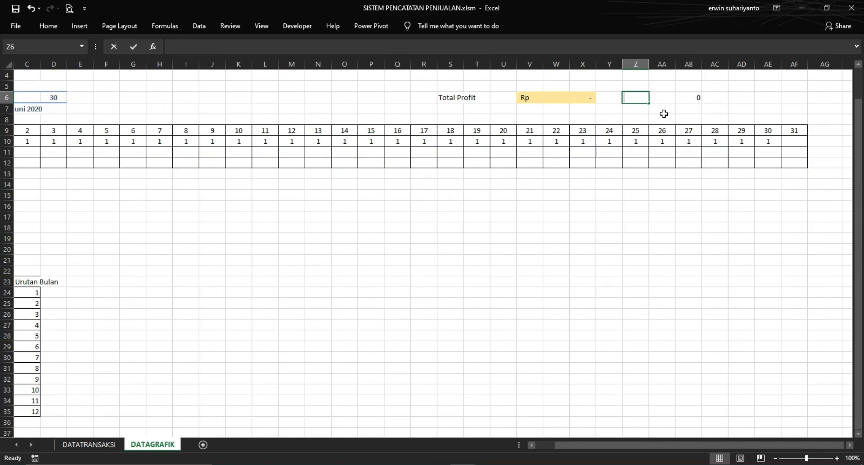
{"action": "type", "text": "Terjual"}
{"action": "key", "text": "Return"}
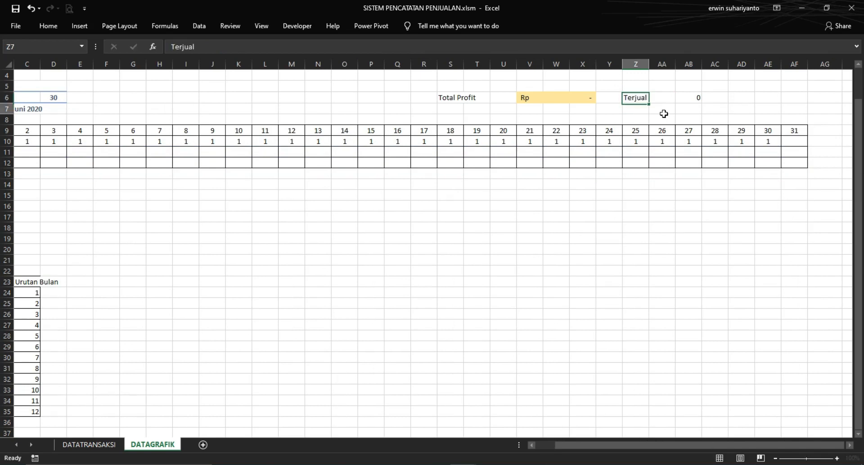
{"action": "left_click", "coordinate": [682, 96]}
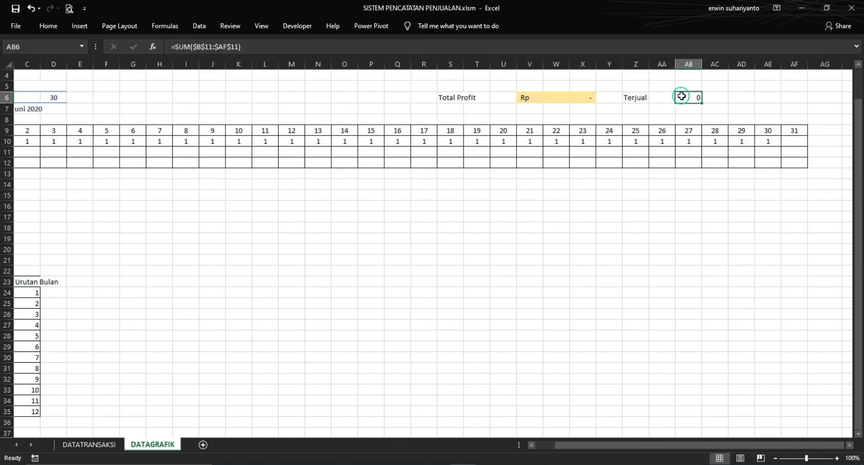
Move the "Terjual" label to AA6 and format the sales total in AB6 as Number with 0 decimals and a 1000 separator
{"action": "left_click", "coordinate": [643, 97]}
{"action": "left_click_drag", "start_coordinate": [649, 103], "coordinate": [662, 103]}
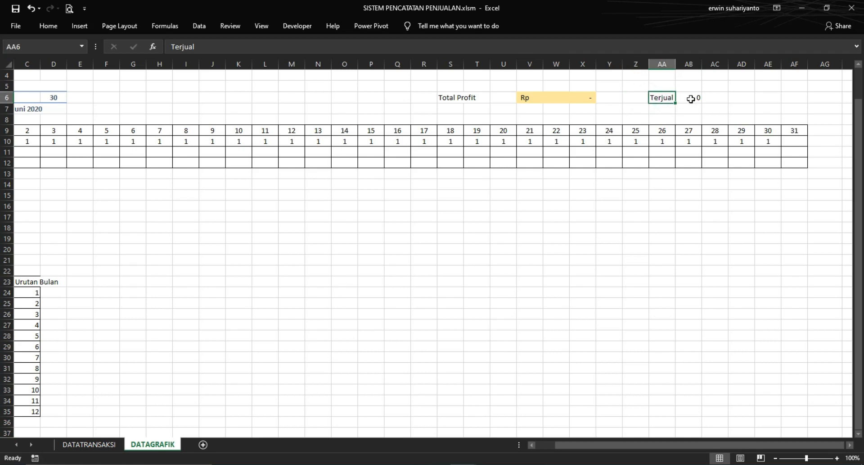
{"action": "left_click", "coordinate": [689, 96]}
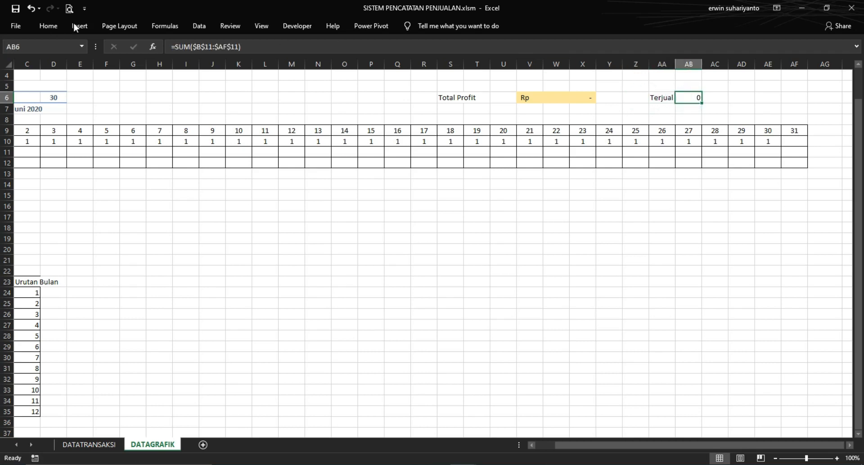
{"action": "left_click", "coordinate": [54, 26]}
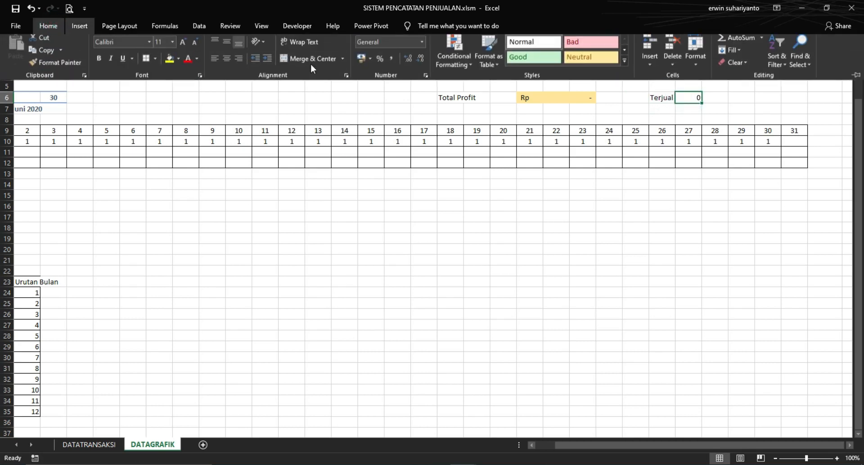
{"action": "left_click", "coordinate": [426, 81]}
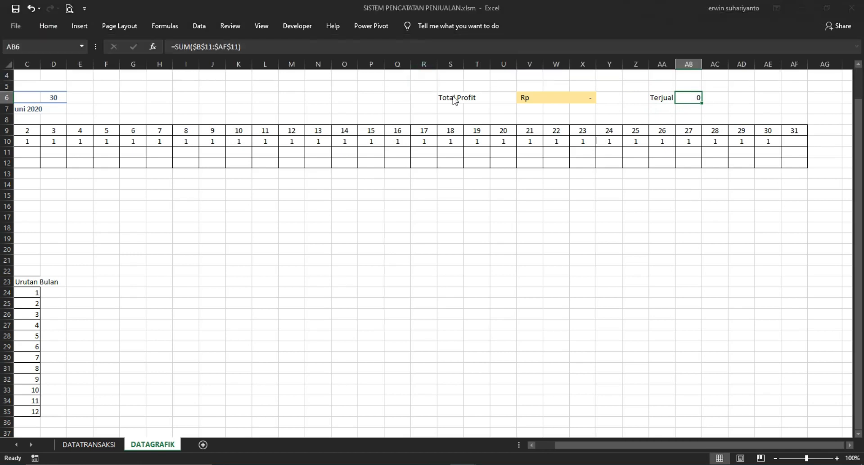
{"action": "left_click", "coordinate": [360, 196]}
{"action": "left_click", "coordinate": [355, 188]}
{"action": "left_click", "coordinate": [407, 219]}
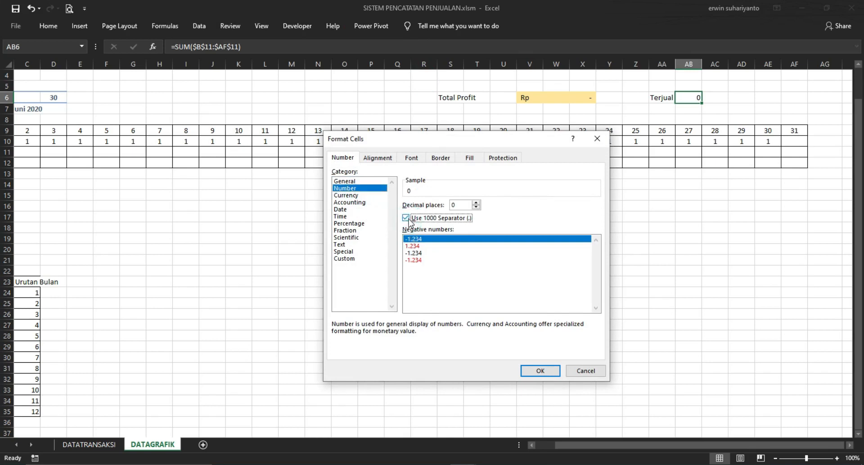
{"action": "left_click", "coordinate": [542, 372]}
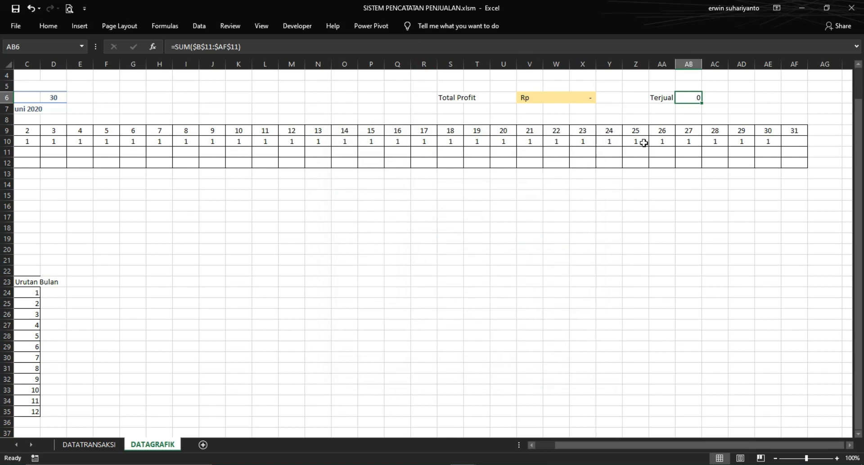
Apply the 40% - Accent6 cell style to the sales total in AB6
{"action": "left_click", "coordinate": [50, 25]}
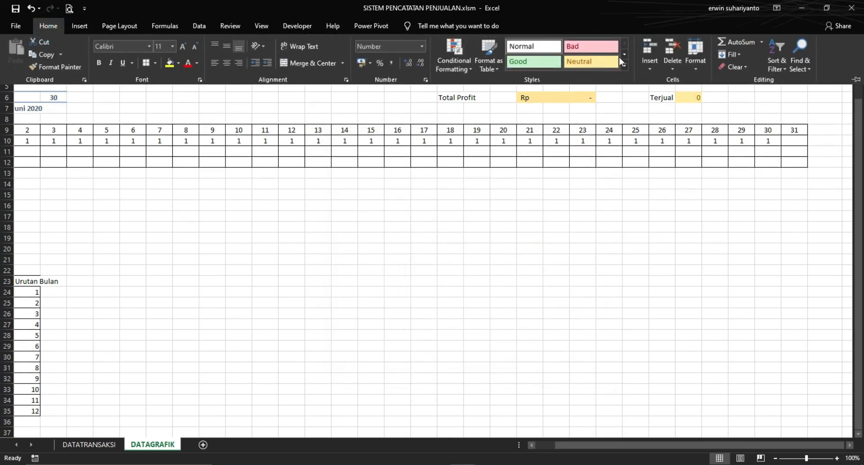
{"action": "left_click", "coordinate": [625, 65]}
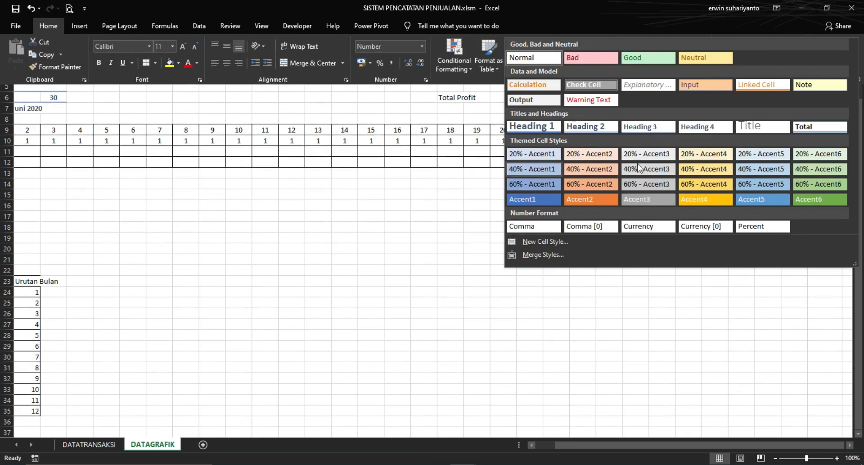
{"action": "left_click", "coordinate": [828, 170]}
{"action": "left_click", "coordinate": [699, 194]}
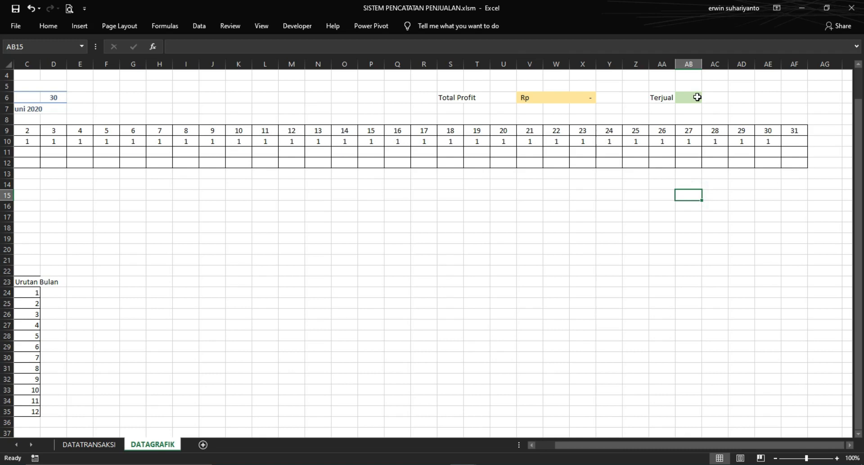
{"action": "left_click", "coordinate": [535, 99]}
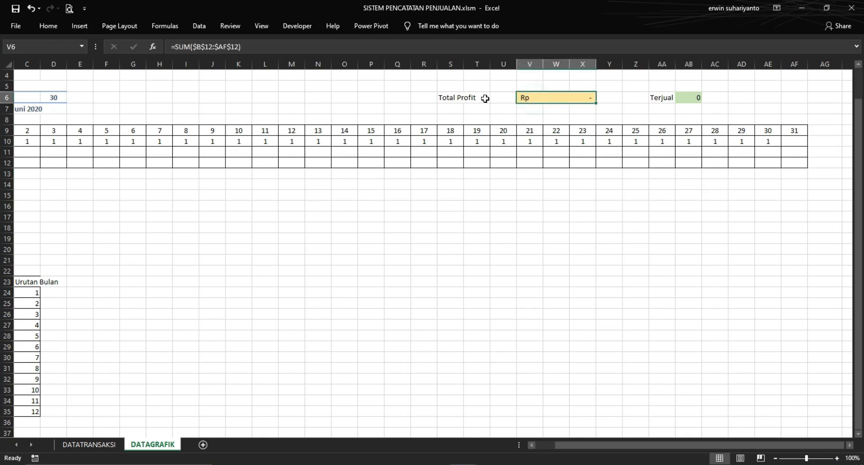
{"action": "left_click", "coordinate": [479, 98]}
{"action": "left_click", "coordinate": [691, 98]}
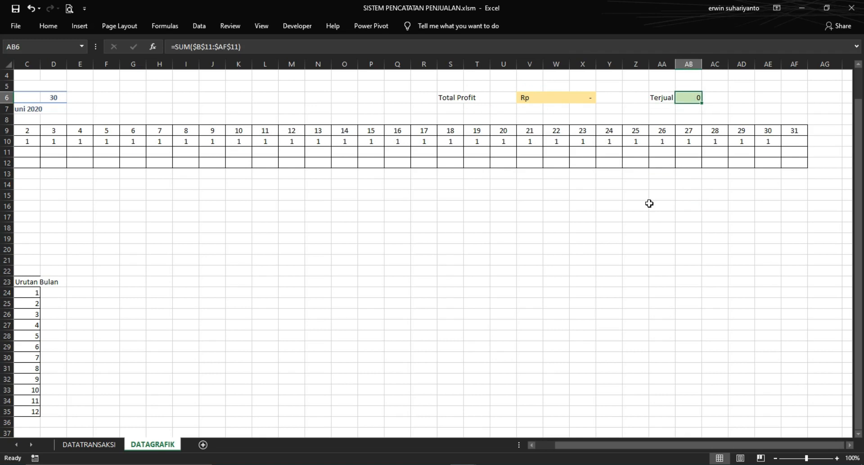
Examine the monthly Bulan/Nilai table on DATAGRAFIK and the yearly sales chart on DASHBOARD in PENCATATAN TRANSAKSI.xlsm
{"action": "left_click", "coordinate": [550, 445]}
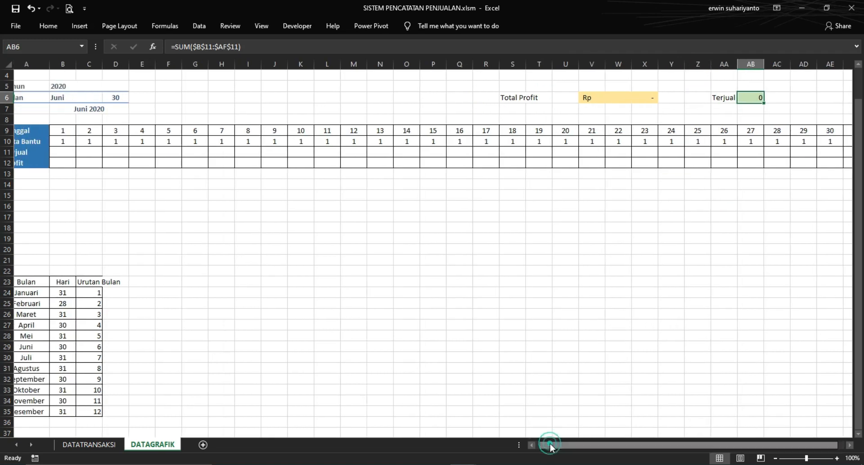
{"action": "mouse_move", "coordinate": [473, 463]}
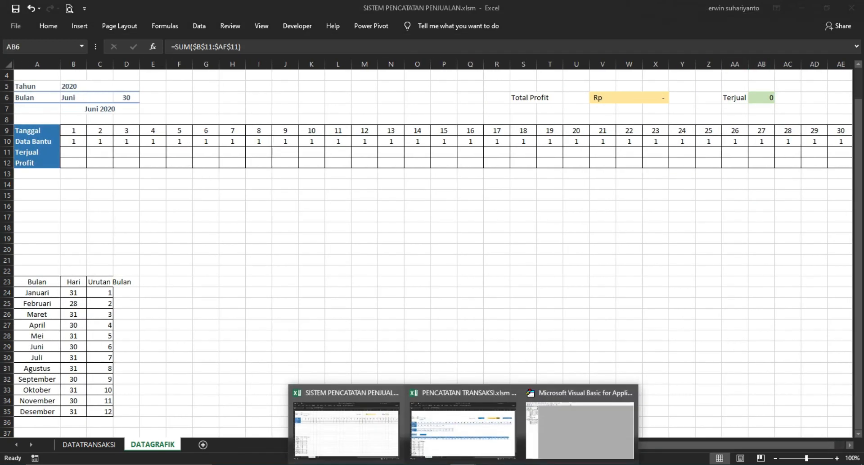
{"action": "left_click", "coordinate": [455, 414]}
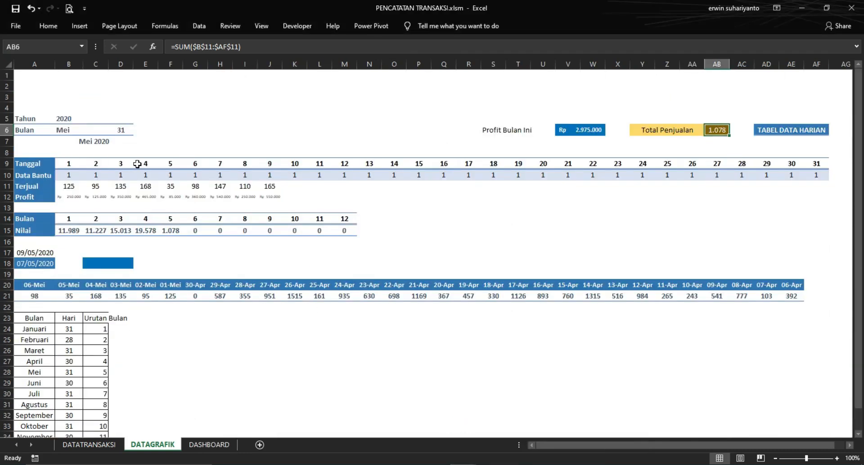
{"action": "scroll", "coordinate": [131, 165], "scroll_direction": "down", "scroll_amount": 1}
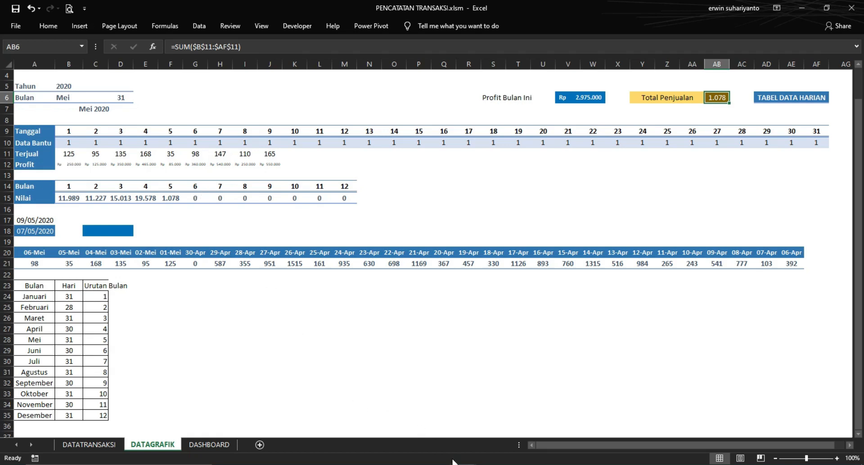
{"action": "left_click", "coordinate": [461, 439]}
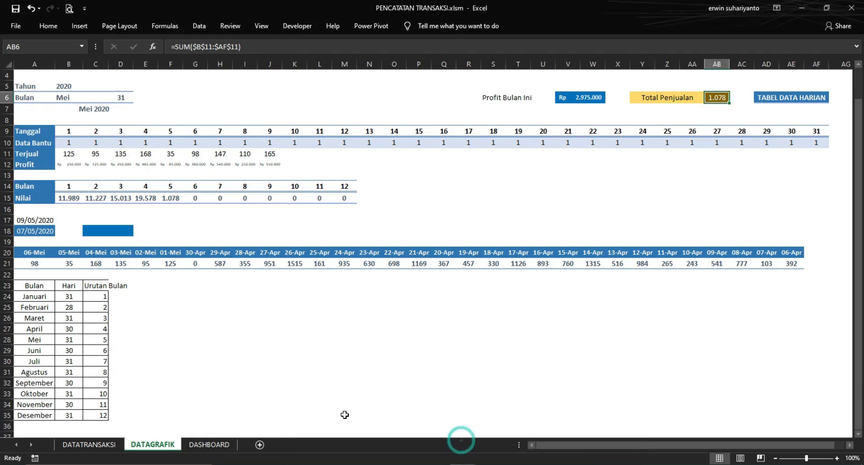
{"action": "left_click", "coordinate": [212, 444]}
{"action": "scroll", "coordinate": [367, 304], "scroll_direction": "down", "scroll_amount": 2}
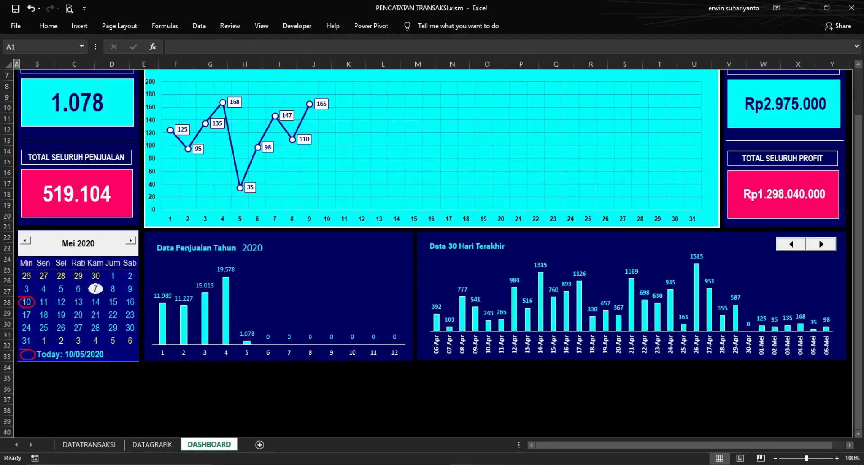
{"action": "left_click", "coordinate": [363, 437]}
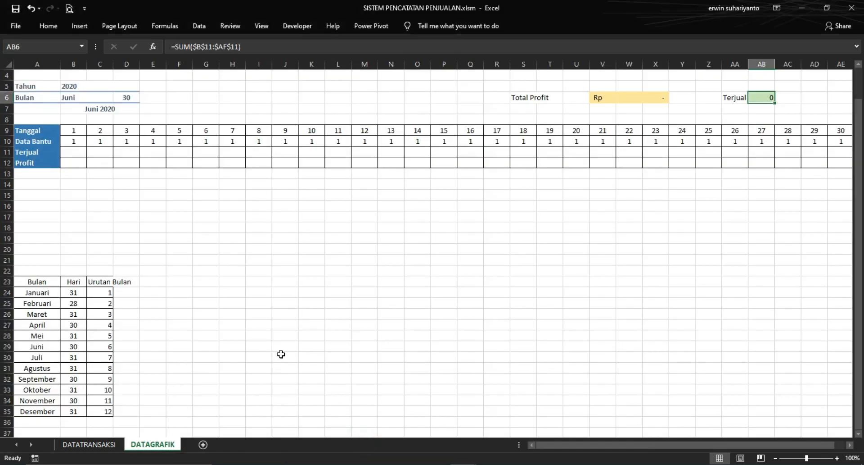
{"action": "left_click", "coordinate": [488, 448]}
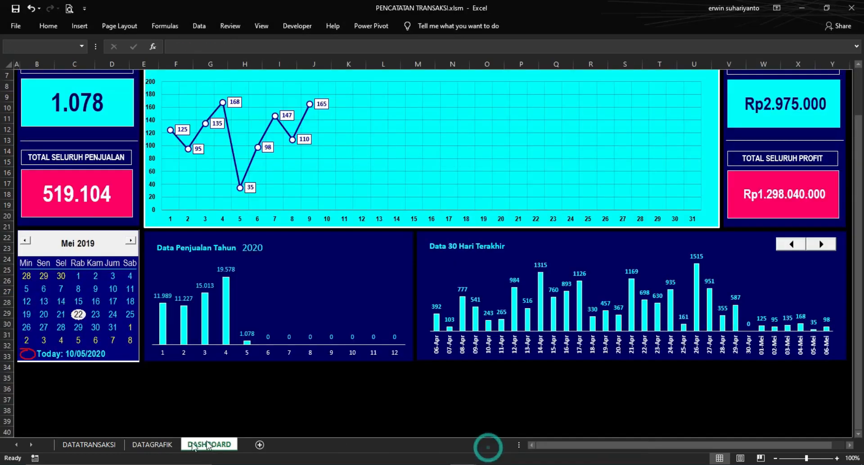
{"action": "left_click", "coordinate": [145, 445]}
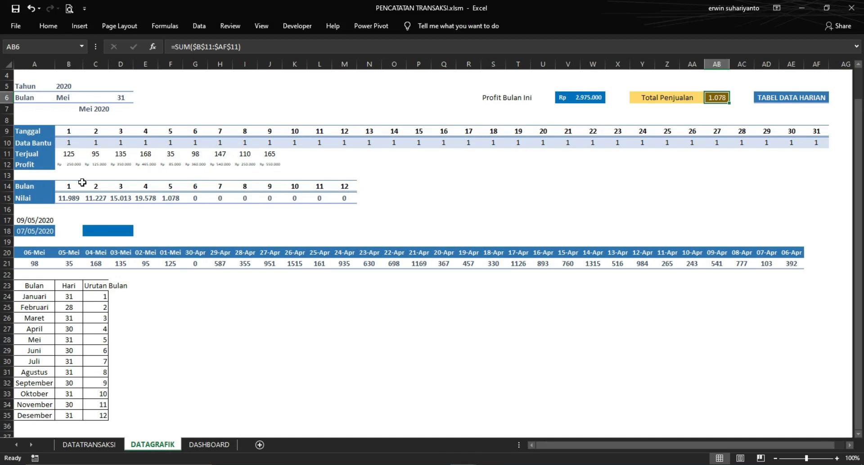
Copy the Bulan/Nilai table A14:M15 from PENCATATAN TRANSAKSI.xlsm and paste it at A14 on DATAGRAFIK in SISTEM PENCATATAN PENJUALAN.xlsm
{"action": "left_click", "coordinate": [463, 464]}
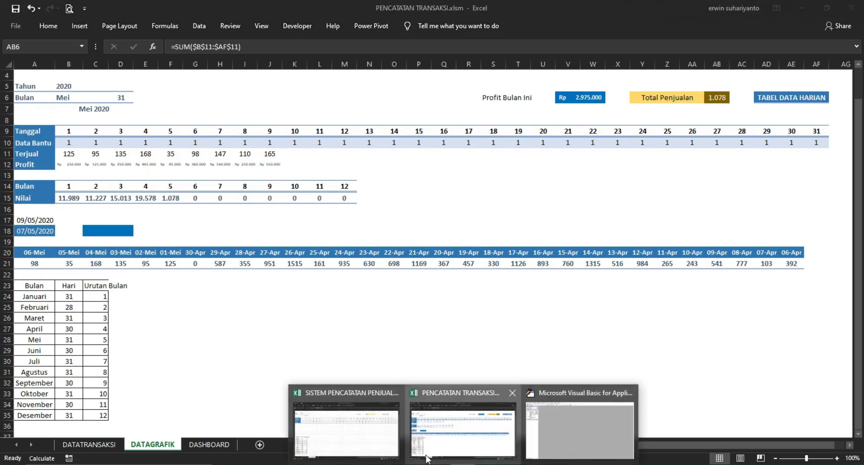
{"action": "left_click", "coordinate": [427, 457]}
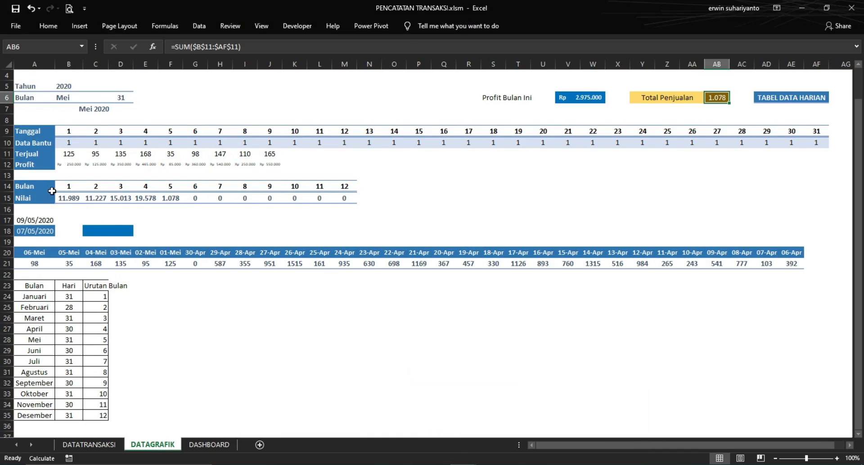
{"action": "left_click_drag", "start_coordinate": [31, 186], "coordinate": [347, 198]}
{"action": "right_click", "coordinate": [179, 194]}
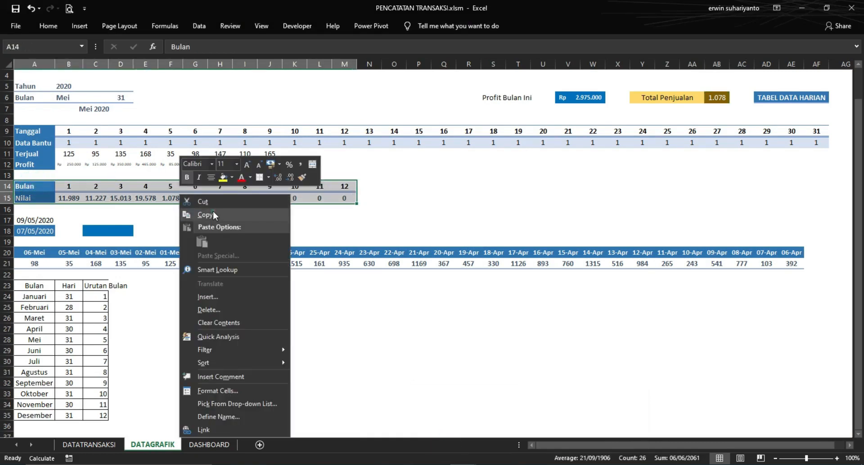
{"action": "left_click", "coordinate": [204, 214]}
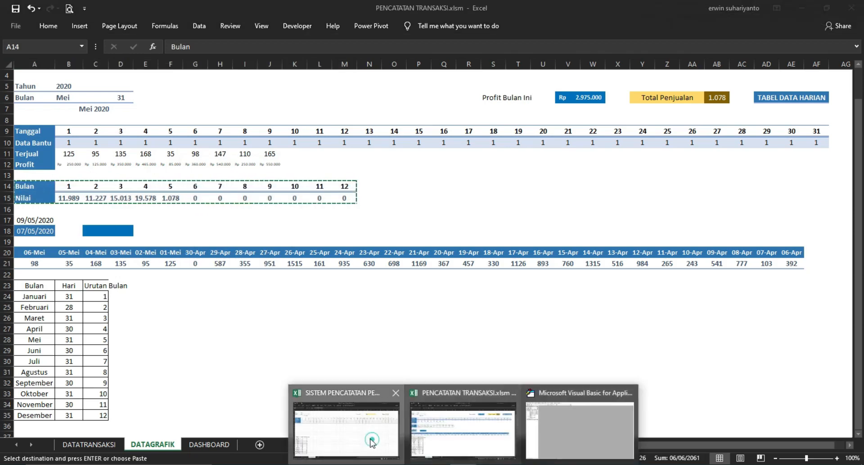
{"action": "left_click", "coordinate": [371, 441]}
{"action": "right_click", "coordinate": [35, 187]}
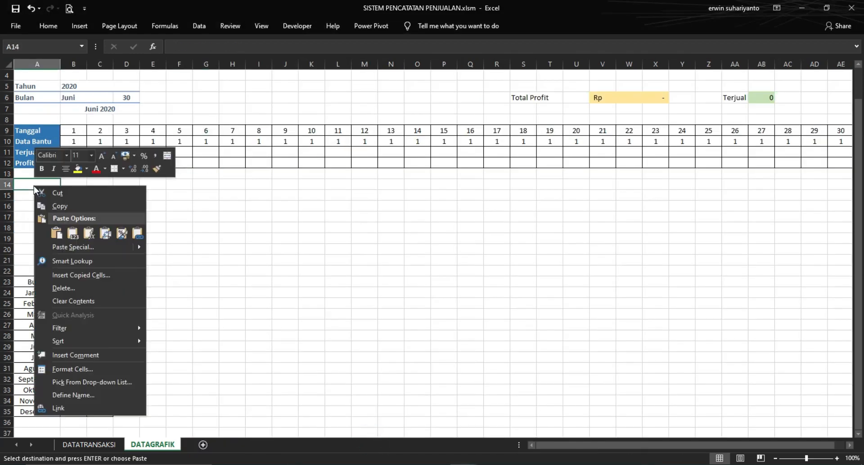
{"action": "left_click", "coordinate": [57, 230]}
{"action": "left_click", "coordinate": [185, 237]}
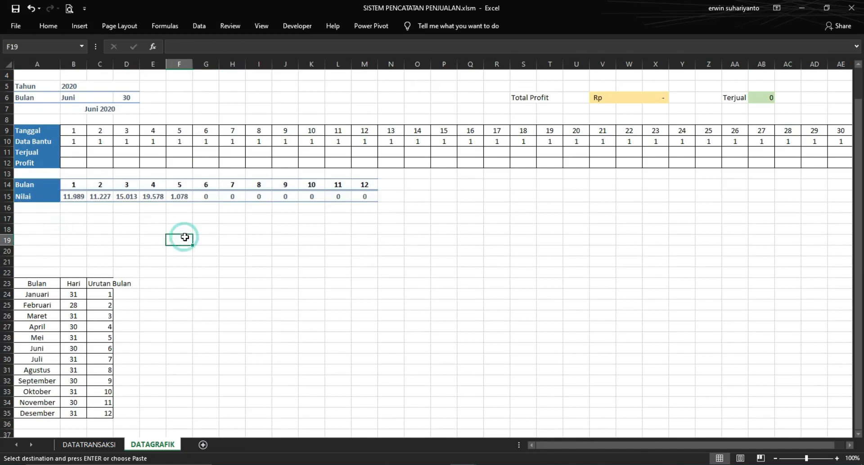
Inspect the SUMIFS formula in the Nilai row's first month, B15, and compare it with the DATATRANSAKSI sheet
{"action": "left_click", "coordinate": [76, 197]}
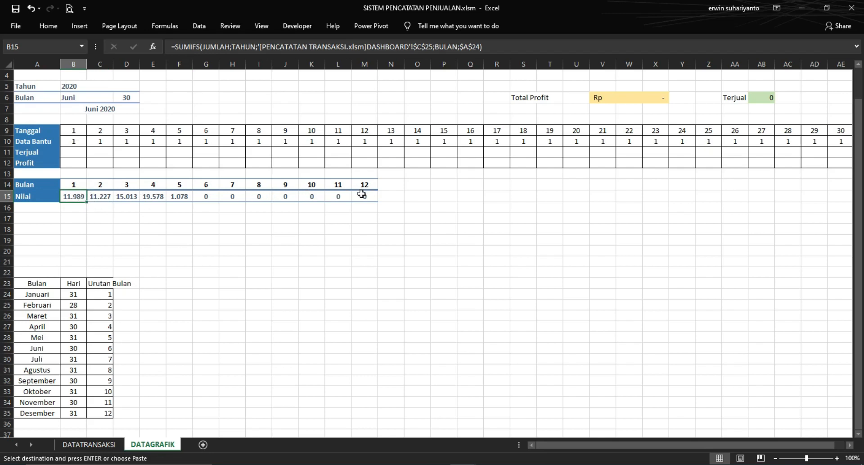
{"action": "left_click_drag", "start_coordinate": [367, 194], "coordinate": [72, 197]}
{"action": "key", "text": "ctrl+v"}
{"action": "left_click", "coordinate": [198, 258]}
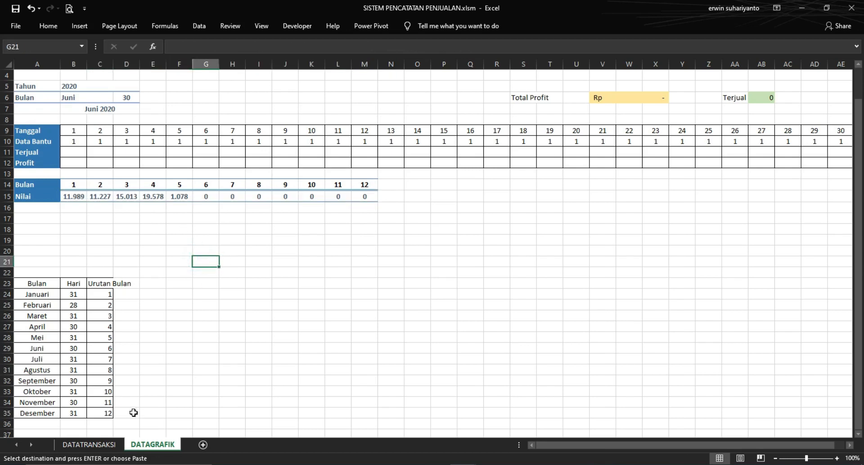
{"action": "left_click", "coordinate": [97, 444]}
{"action": "left_click", "coordinate": [246, 181]}
{"action": "left_click", "coordinate": [151, 443]}
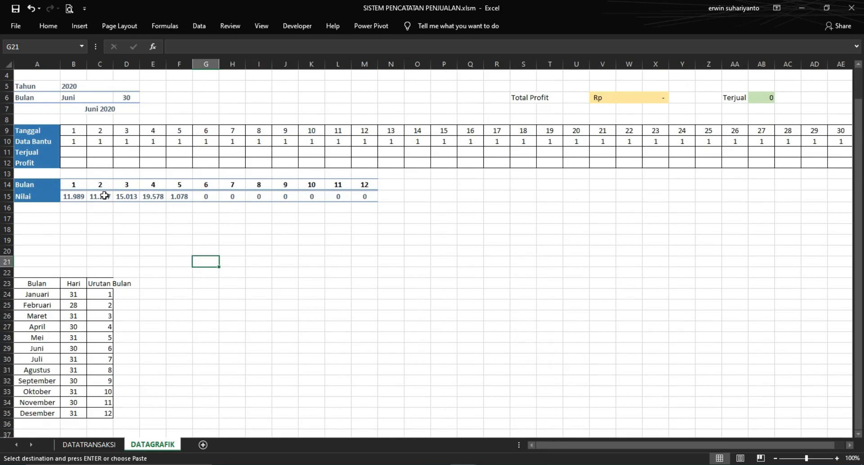
{"action": "left_click", "coordinate": [85, 195]}
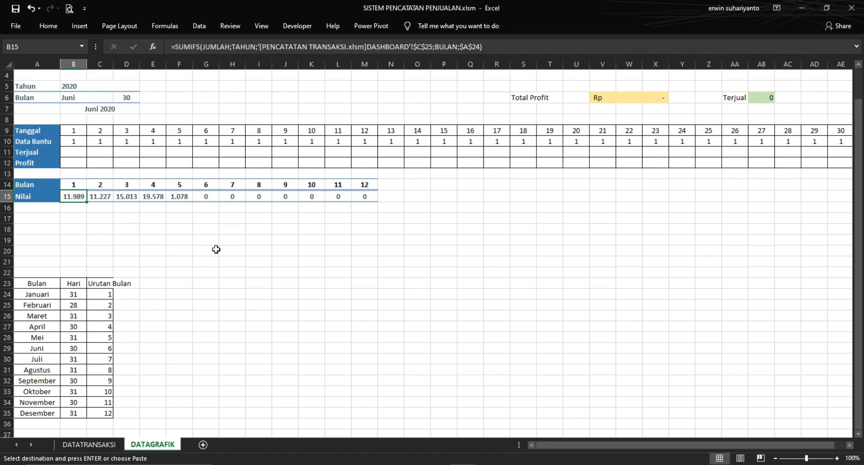
{"action": "left_click", "coordinate": [215, 249]}
Delete the BULAN, JUMLAH and TAHUN named ranges that refer to PENCATATAN TRANSAKSI.xlsm
{"action": "left_click", "coordinate": [103, 445]}
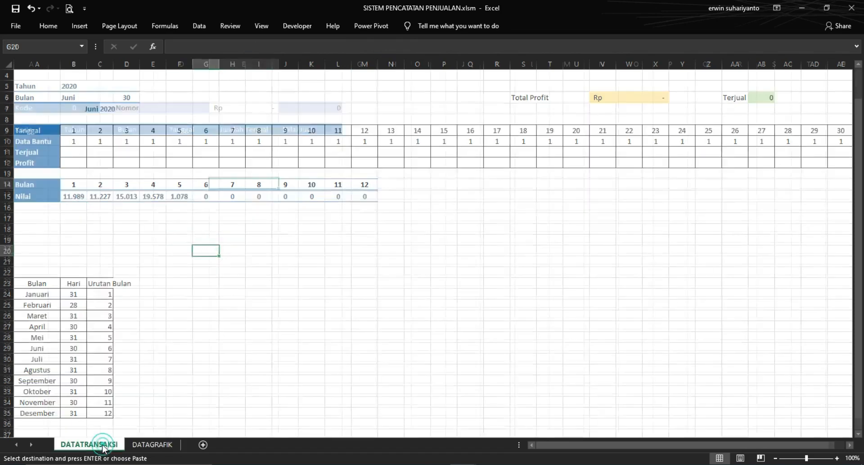
{"action": "left_click", "coordinate": [184, 206]}
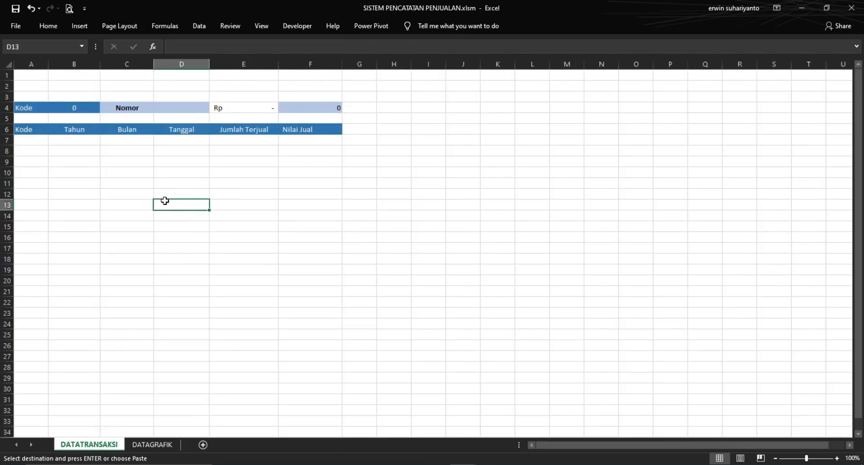
{"action": "left_click", "coordinate": [178, 26]}
{"action": "left_click", "coordinate": [306, 58]}
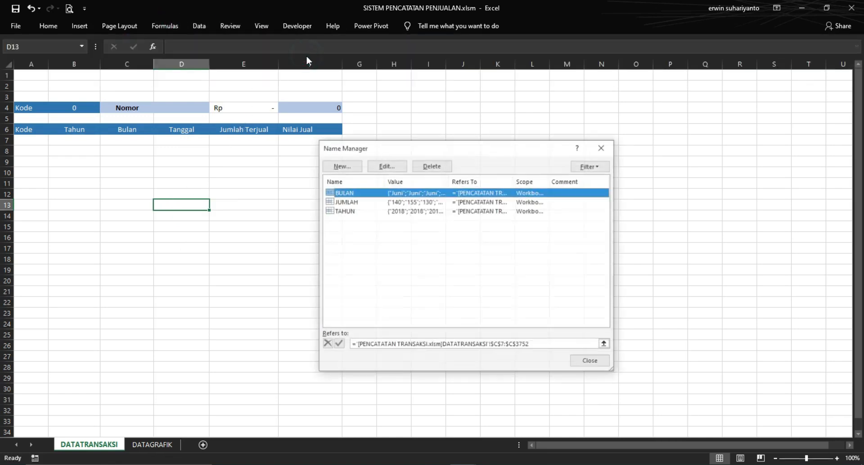
{"action": "left_click_drag", "start_coordinate": [400, 150], "coordinate": [430, 121]}
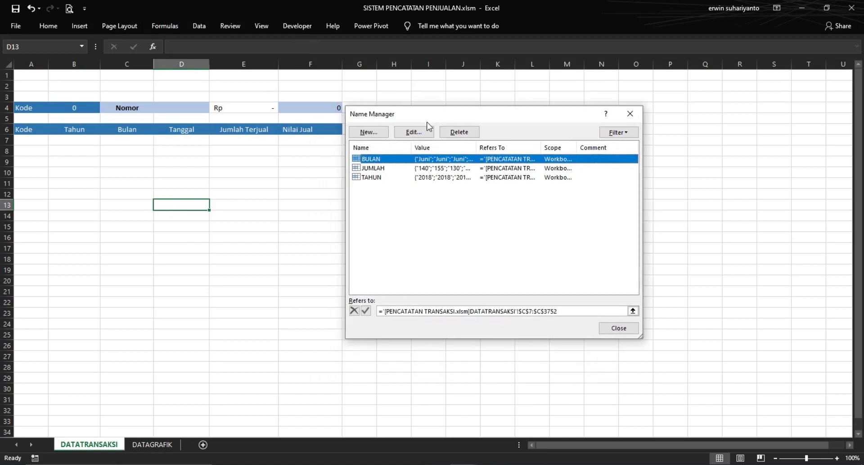
{"action": "left_click", "coordinate": [380, 177], "text": "shift"}
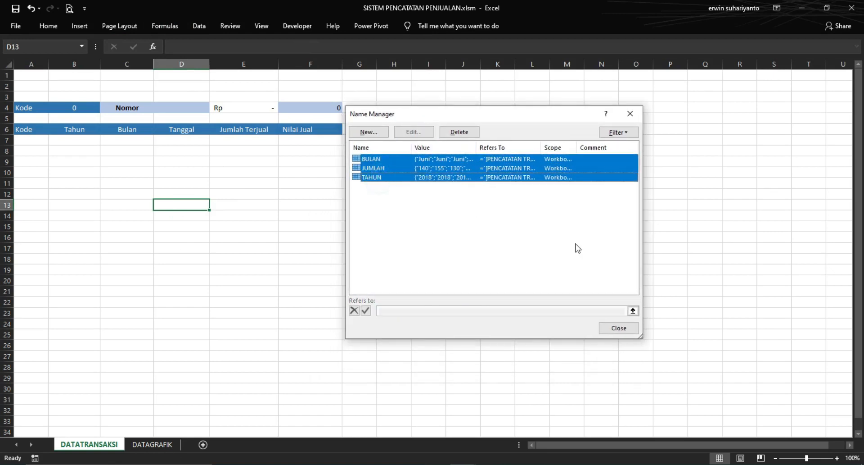
{"action": "left_click", "coordinate": [459, 131]}
{"action": "left_click", "coordinate": [418, 268]}
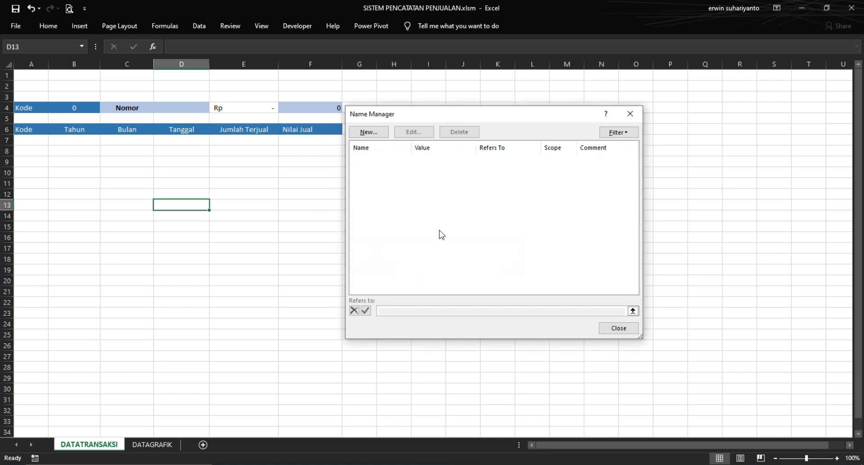
Define a workbook-scope name TAHUN referring to =DATATRANSAKSI!$B$7:$B$130000
{"action": "left_click_drag", "start_coordinate": [386, 113], "coordinate": [452, 99]}
{"action": "left_click", "coordinate": [439, 116]}
{"action": "left_click_drag", "start_coordinate": [522, 155], "coordinate": [326, 153]}
{"action": "left_click", "coordinate": [339, 168]}
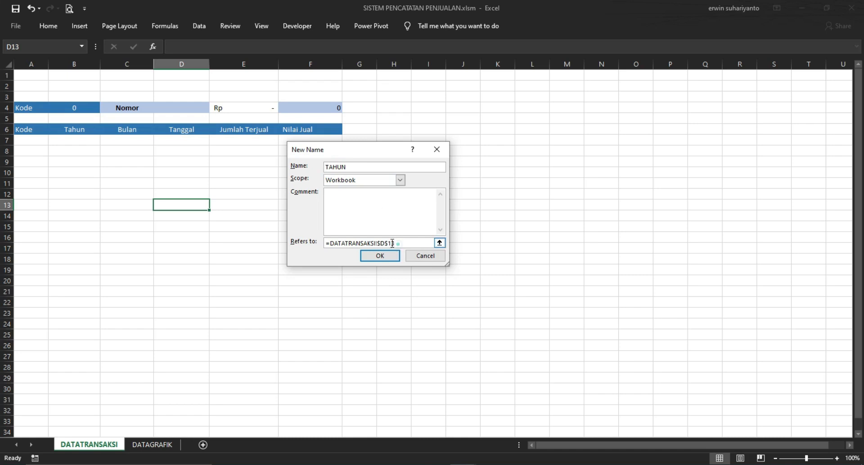
{"action": "left_click_drag", "start_coordinate": [392, 243], "coordinate": [325, 243]}
{"action": "key", "text": "BackSpace"}
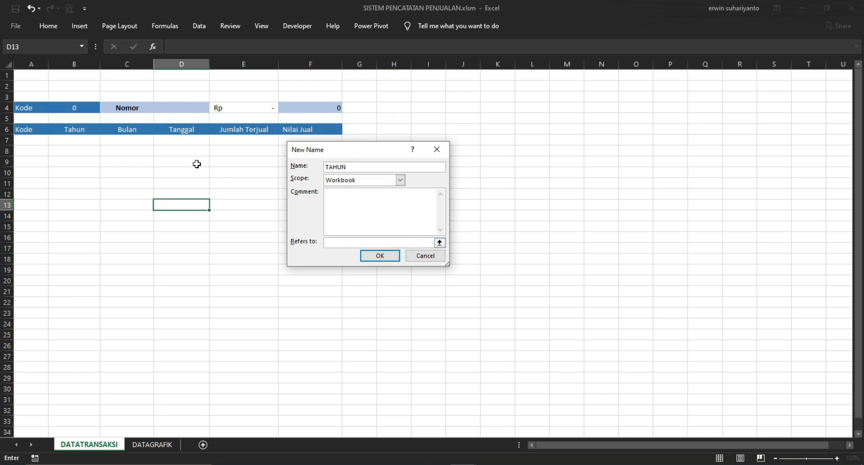
{"action": "left_click_drag", "start_coordinate": [74, 140], "coordinate": [72, 203]}
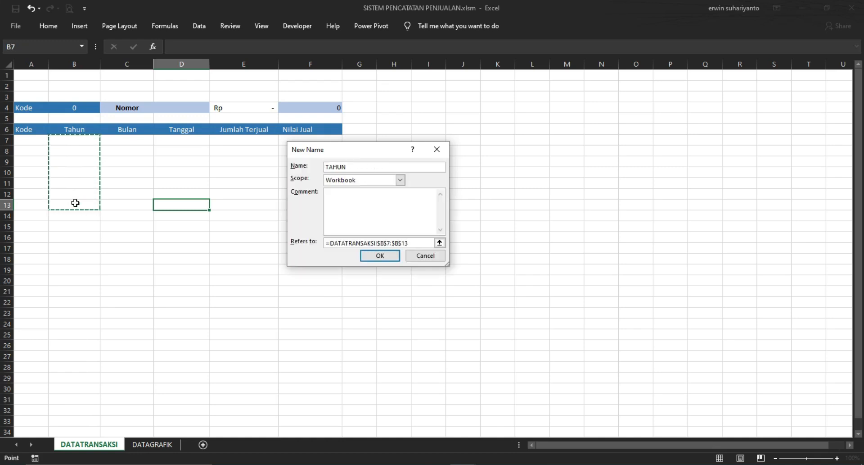
{"action": "type", "text": "0000"}
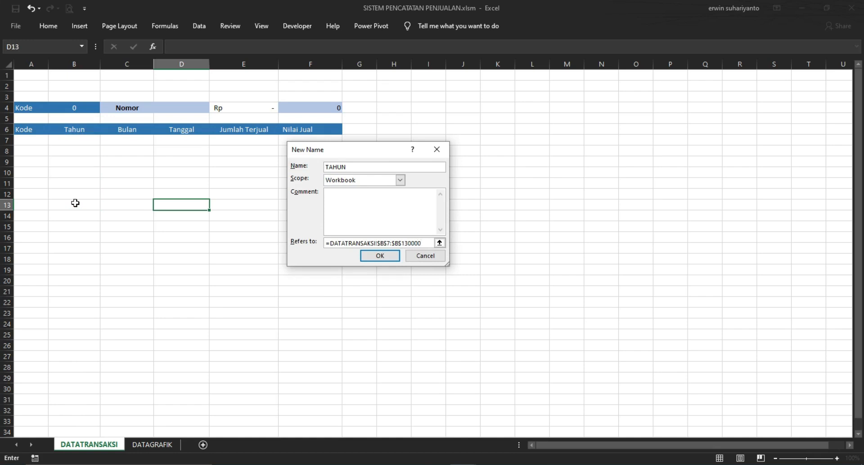
{"action": "left_click", "coordinate": [383, 255]}
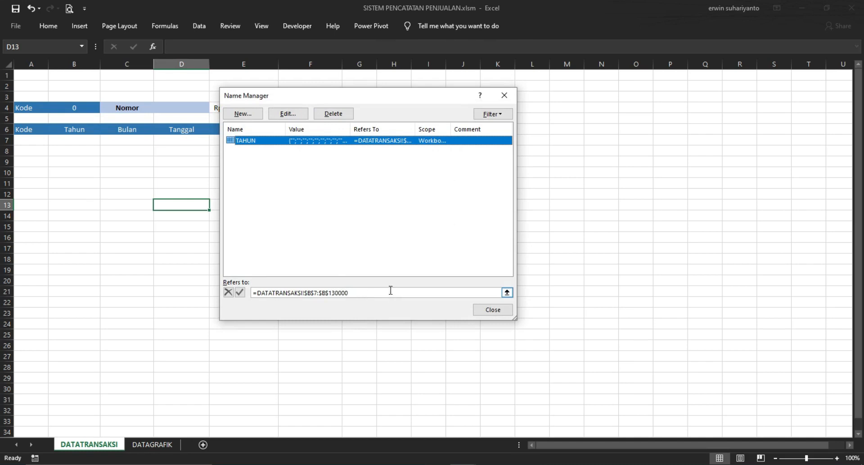
Define a workbook-scope name BULAN referring to =DATATRANSAKSI!$C$7:$C$130000 and close the Name Manager
{"action": "left_click", "coordinate": [243, 114]}
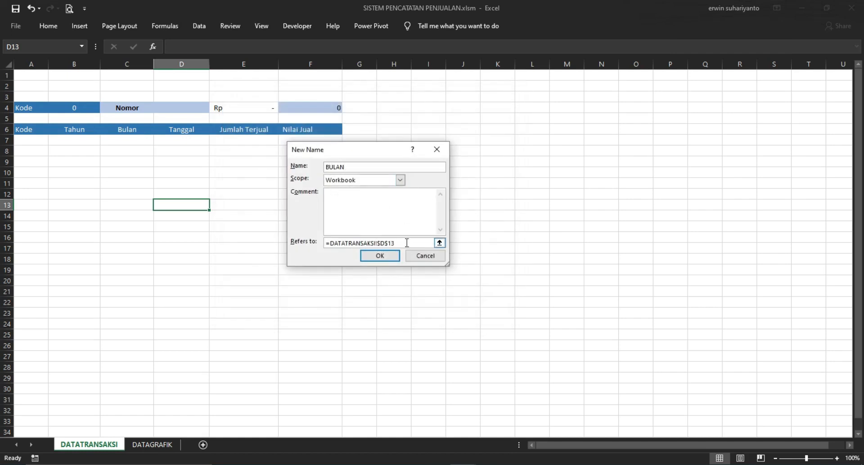
{"action": "left_click", "coordinate": [353, 243]}
{"action": "key", "text": "BackSpace"}
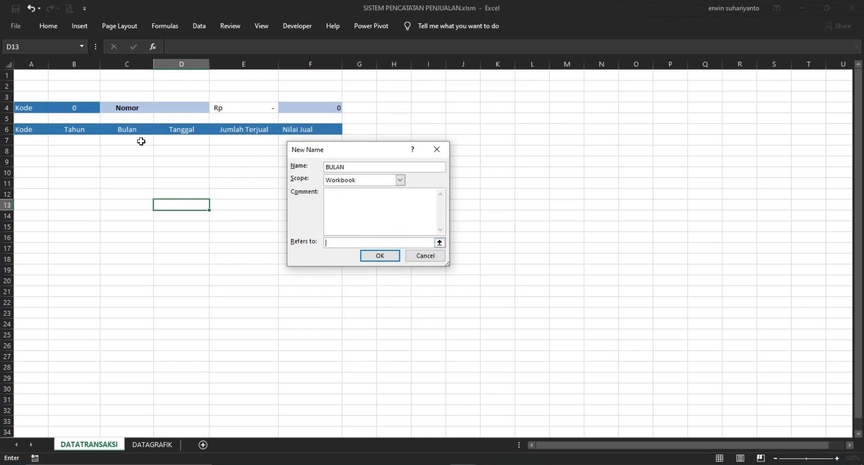
{"action": "left_click_drag", "start_coordinate": [138, 142], "coordinate": [135, 207]}
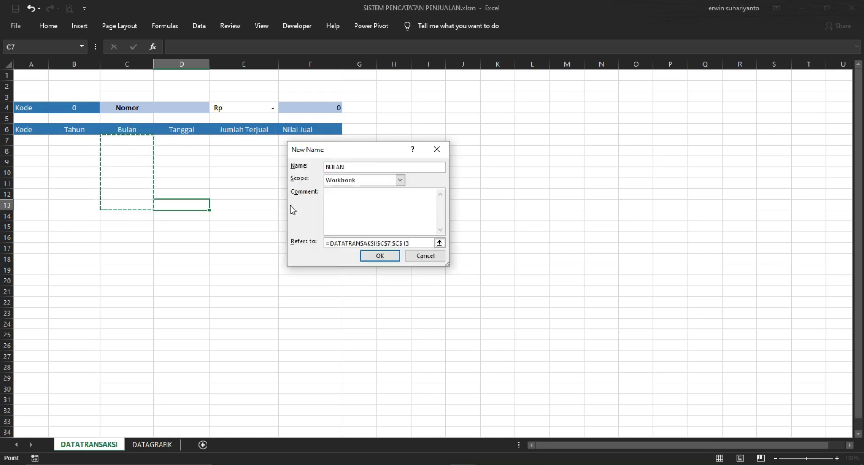
{"action": "type", "text": "0000"}
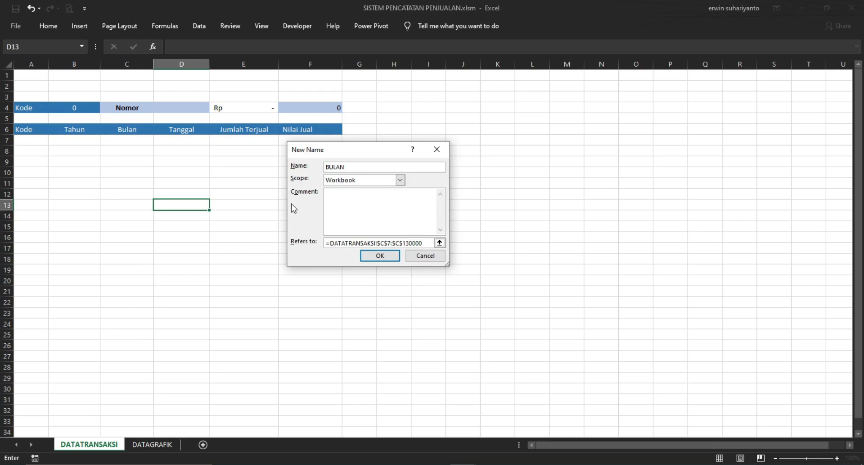
{"action": "left_click", "coordinate": [379, 255]}
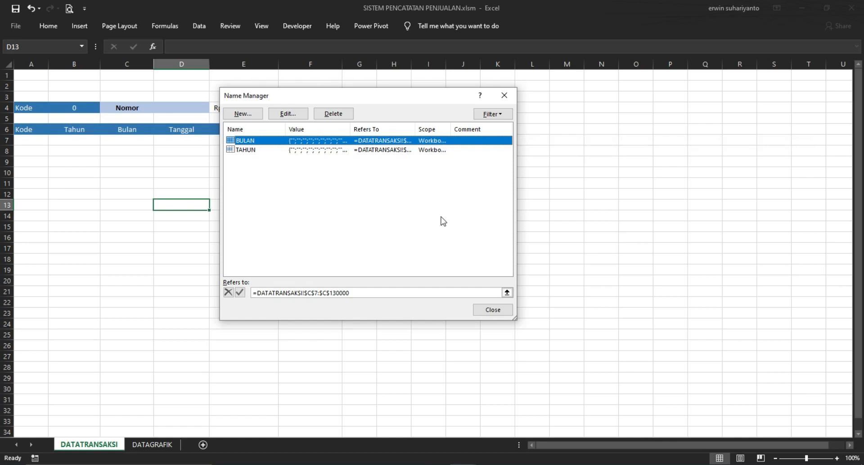
{"action": "left_click", "coordinate": [493, 310]}
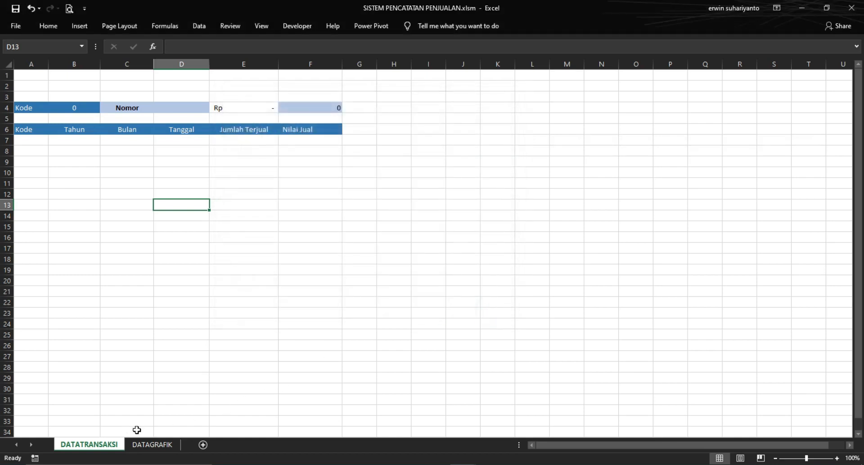
Clear the pasted SUMIFS formula from the Nilai row's first month, B15, on DATAGRAFIK
{"action": "left_click", "coordinate": [151, 445]}
{"action": "left_click", "coordinate": [232, 283]}
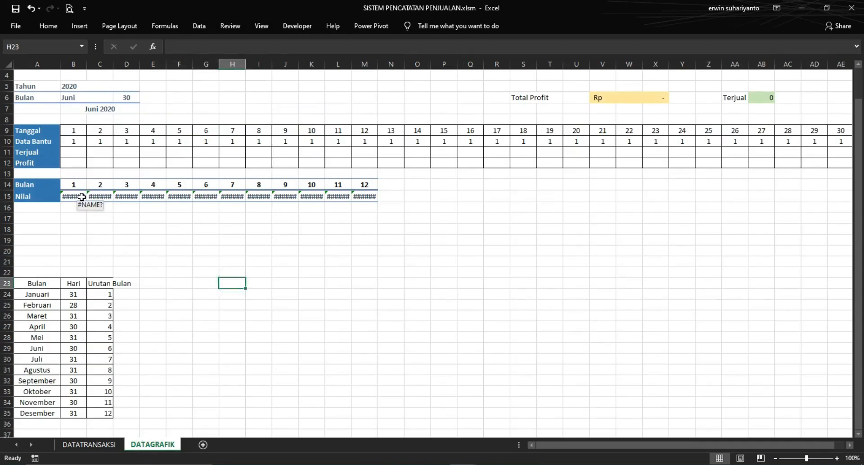
{"action": "left_click", "coordinate": [82, 197]}
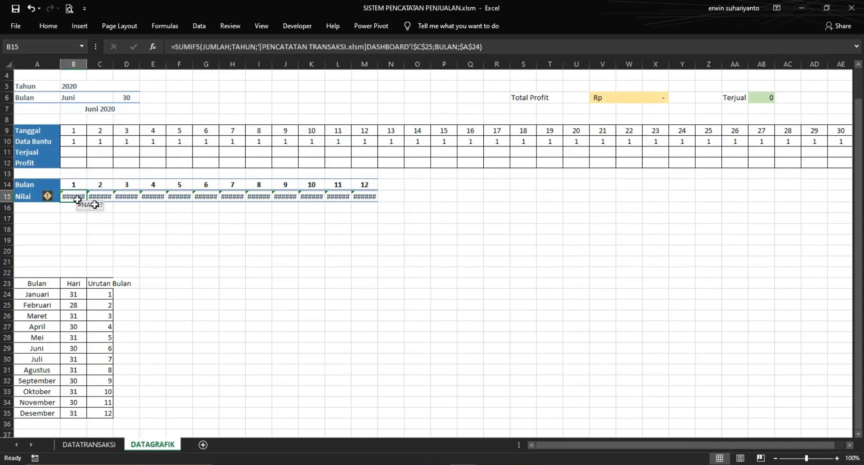
{"action": "key", "text": "Delete"}
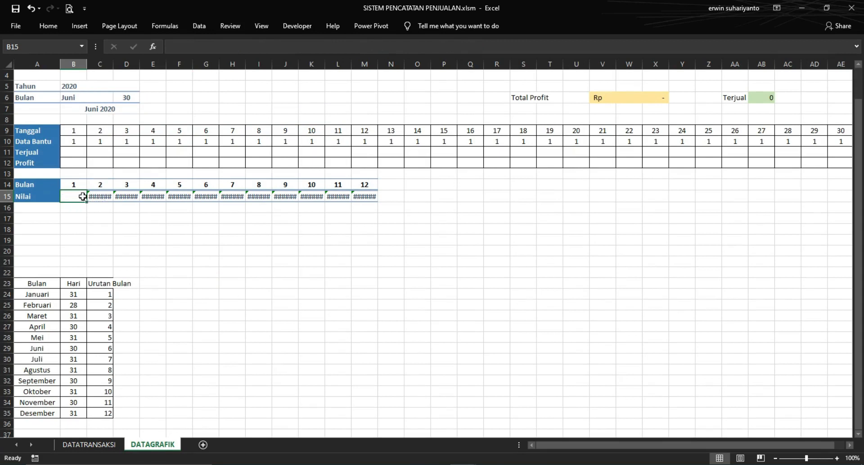
{"action": "type", "text": "="}
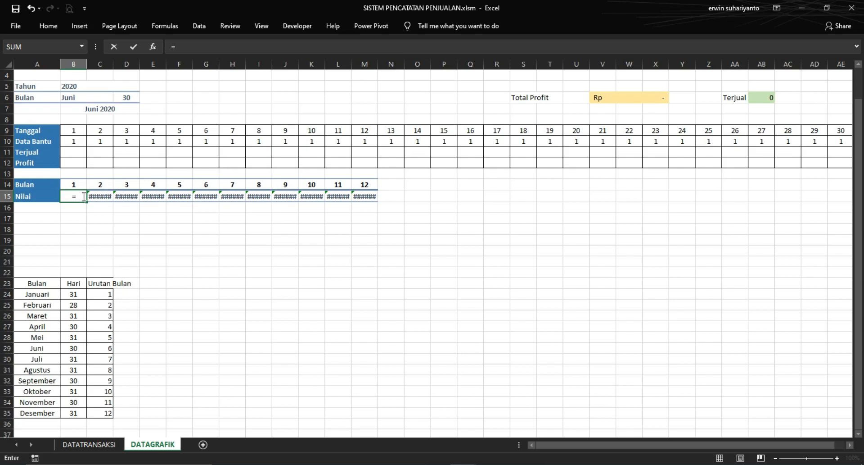
{"action": "type", "text": "SUMIS"}
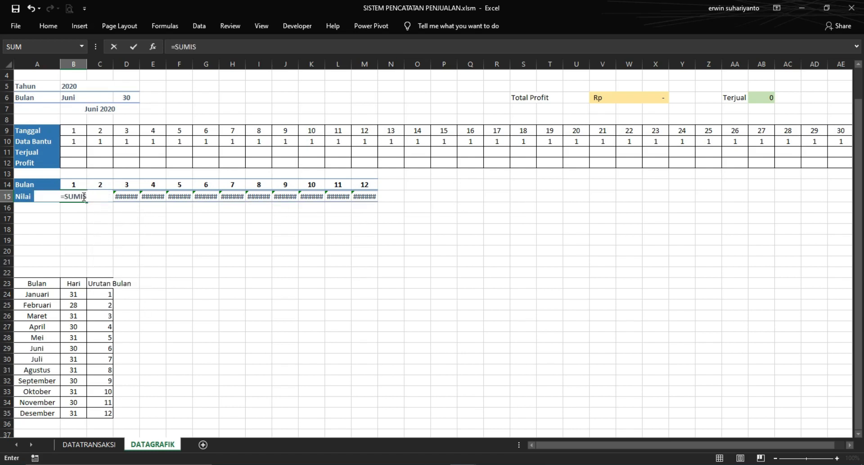
{"action": "key", "text": "BackSpace"}
{"action": "key", "text": "BackSpace"}
{"action": "key", "text": "BackSpace"}
{"action": "key", "text": "BackSpace"}
{"action": "key", "text": "BackSpace"}
{"action": "key", "text": "BackSpace"}
{"action": "key", "text": "Return"}
{"action": "scroll", "coordinate": [82, 196], "scroll_direction": "up", "scroll_amount": 1}
{"action": "left_click", "coordinate": [83, 228]}
{"action": "left_click", "coordinate": [178, 46]}
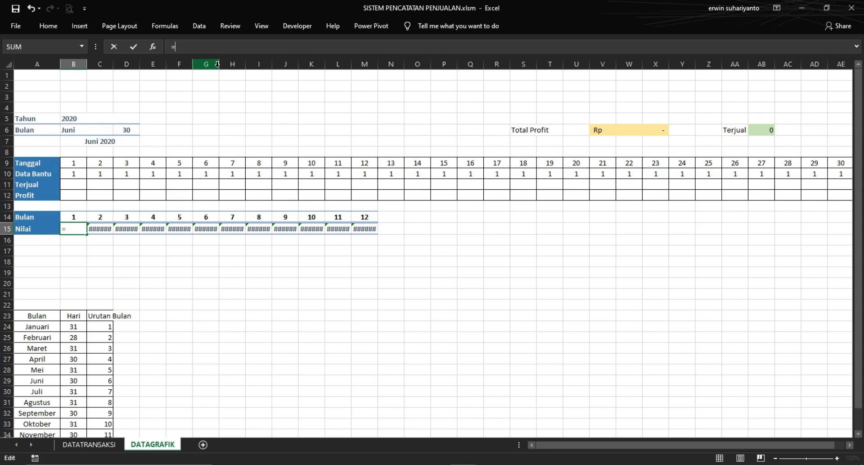
{"action": "type", "text": "=SUMIFS("}
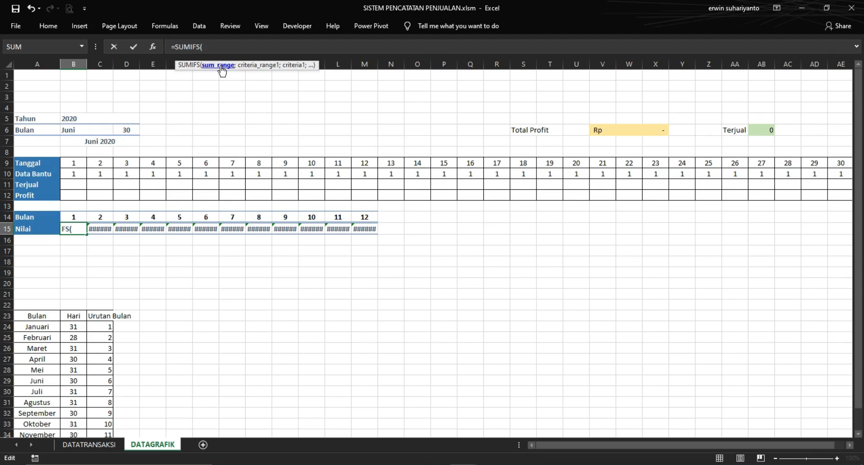
{"action": "key", "text": "BackSpace"}
{"action": "key", "text": "BackSpace"}
{"action": "key", "text": "Escape"}
{"action": "left_click", "coordinate": [281, 253]}
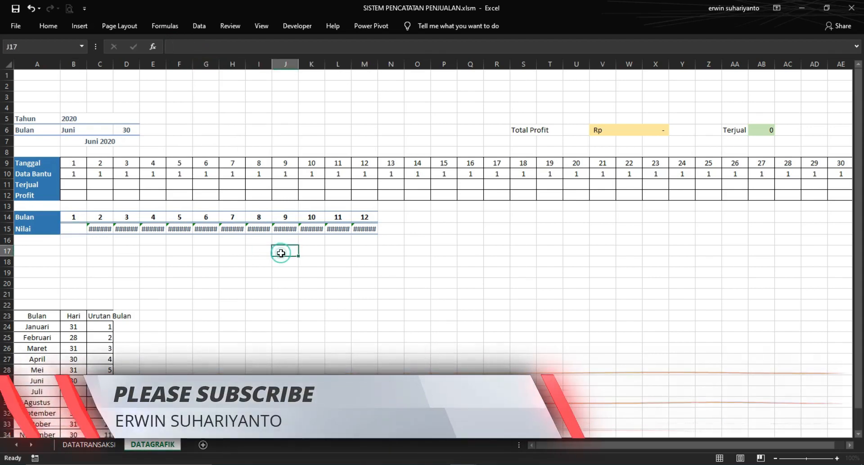
Define a workbook-scope name JUMLAHTERJUAL referring to =DATATRANSAKSI!$E$7:$E$130000
{"action": "key", "text": "ctrl+Page_Up"}
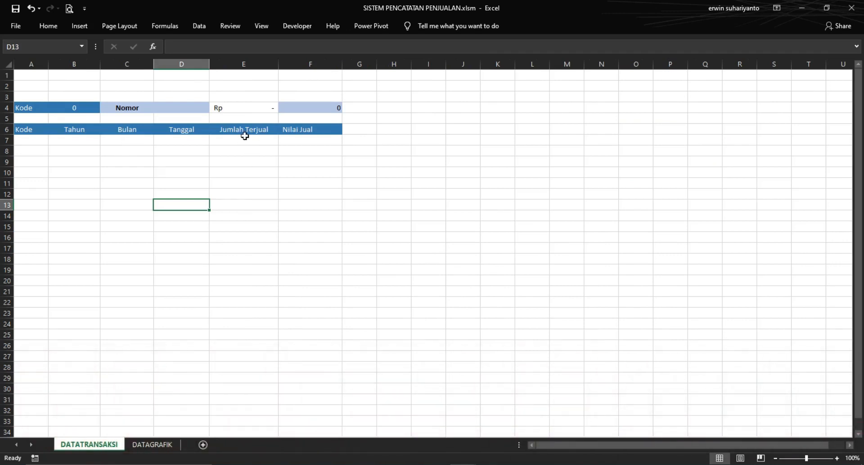
{"action": "left_click", "coordinate": [166, 28]}
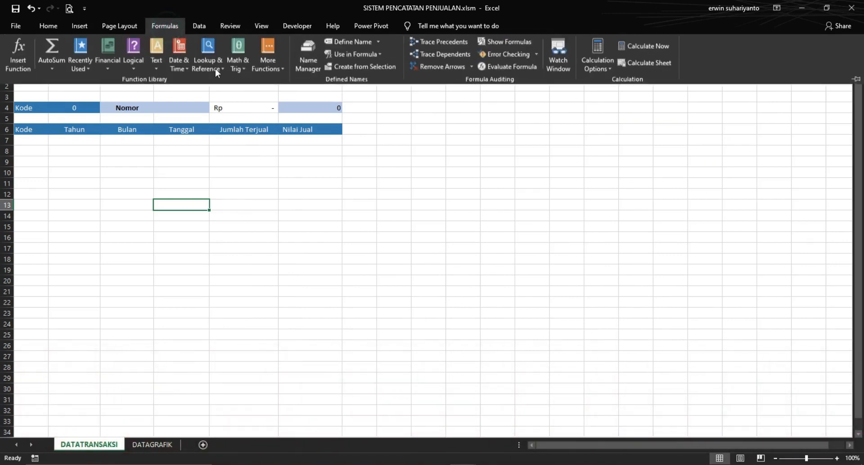
{"action": "left_click", "coordinate": [300, 52]}
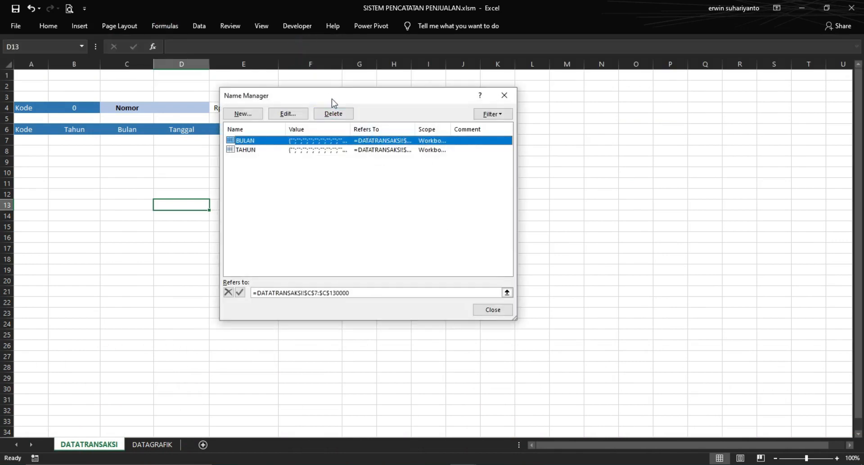
{"action": "left_click_drag", "start_coordinate": [332, 99], "coordinate": [429, 115]}
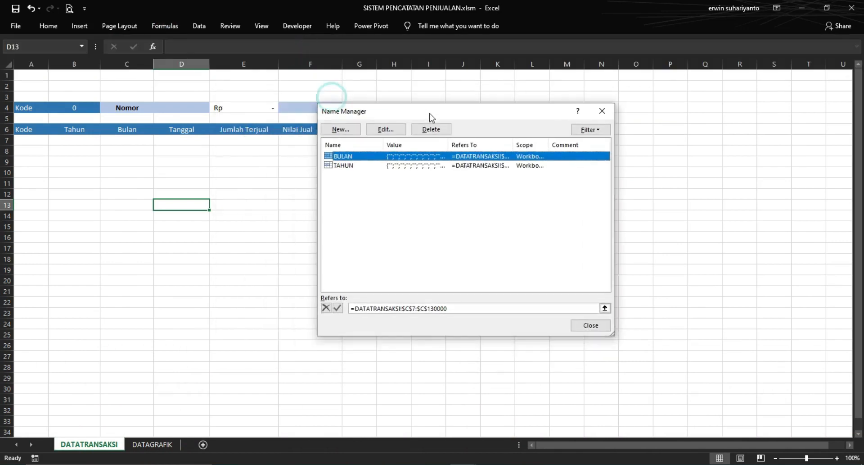
{"action": "left_click", "coordinate": [340, 129]}
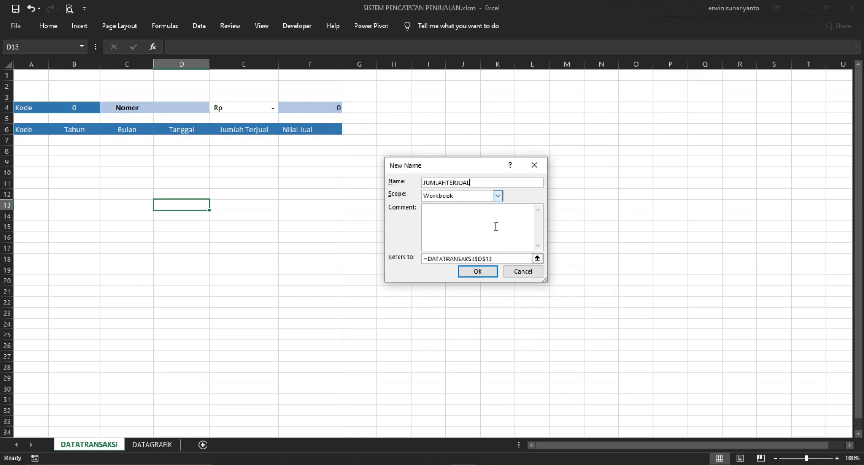
{"action": "left_click_drag", "start_coordinate": [461, 162], "coordinate": [408, 102]}
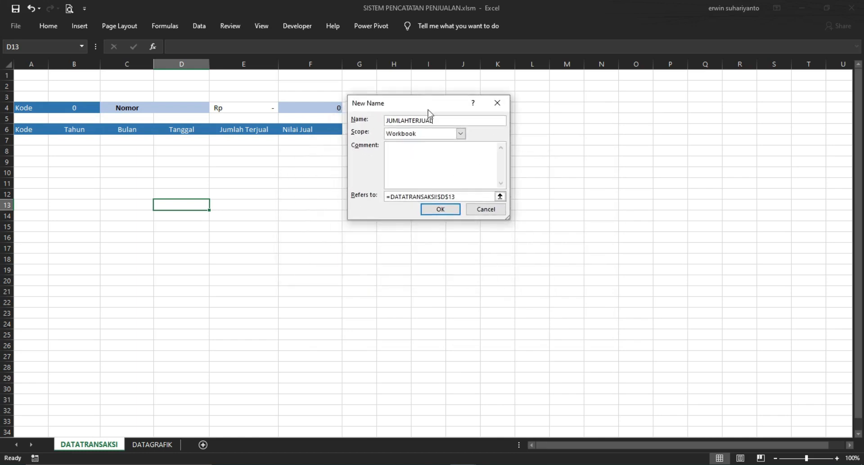
{"action": "left_click_drag", "start_coordinate": [464, 196], "coordinate": [380, 197]}
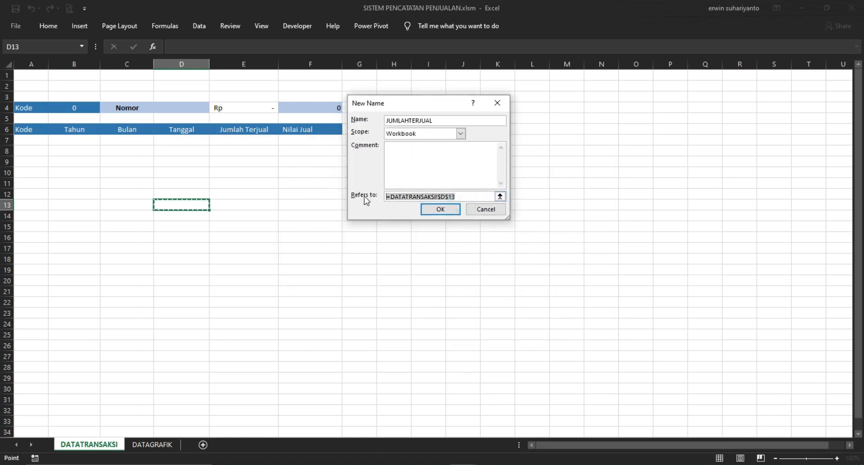
{"action": "key", "text": "BackSpace"}
{"action": "left_click_drag", "start_coordinate": [252, 137], "coordinate": [276, 202]}
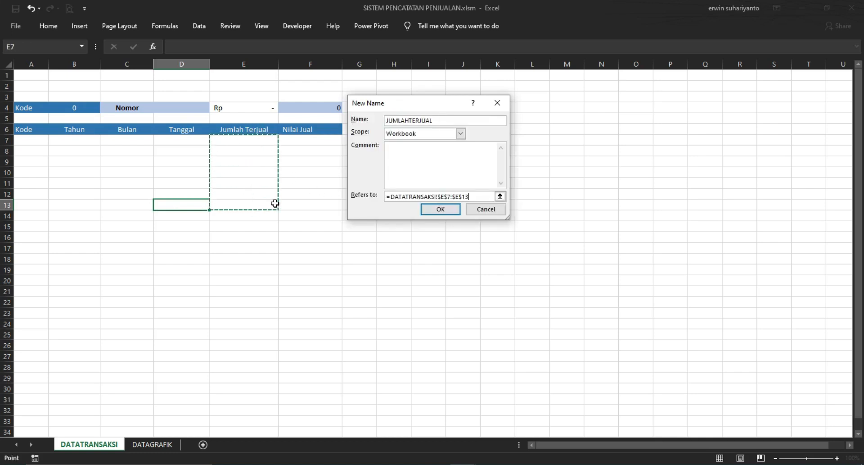
{"action": "type", "text": "0000"}
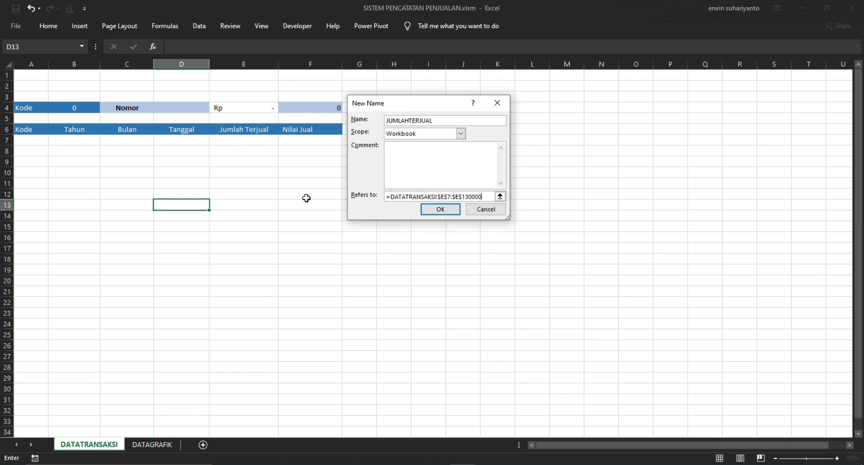
{"action": "left_click", "coordinate": [441, 209]}
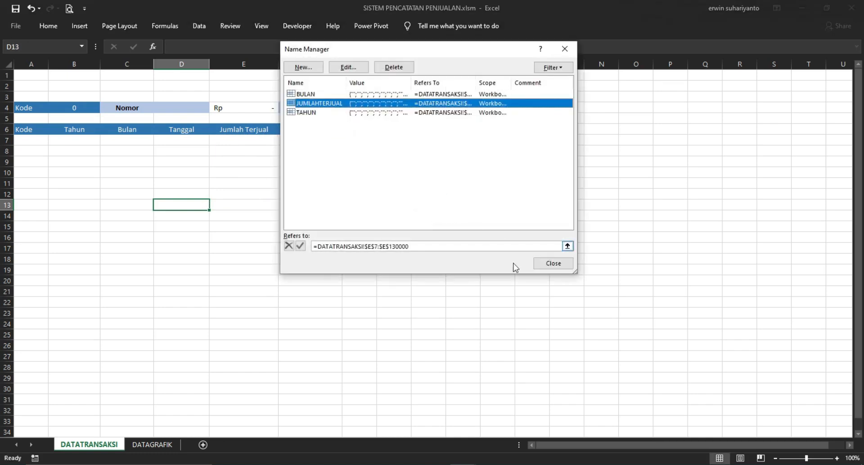
Define a workbook-scope name NILAIJUAL referring to =DATATRANSAKSI!$F$7:$F$130000
{"action": "left_click_drag", "start_coordinate": [354, 56], "coordinate": [427, 101]}
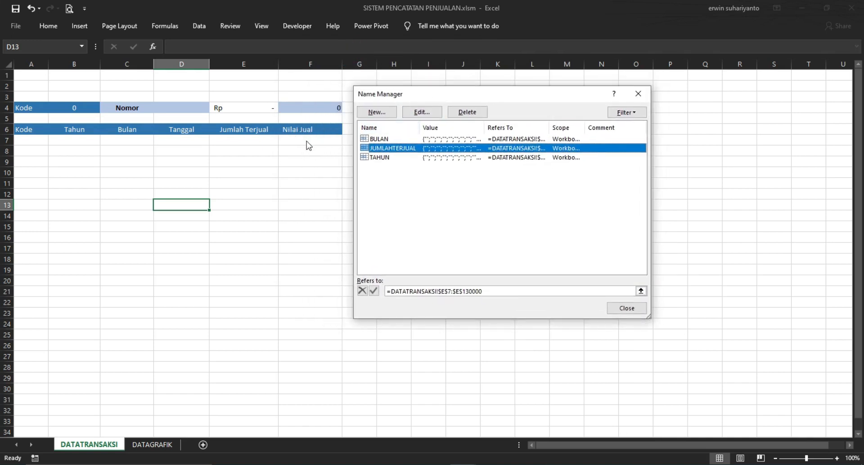
{"action": "left_click", "coordinate": [377, 112]}
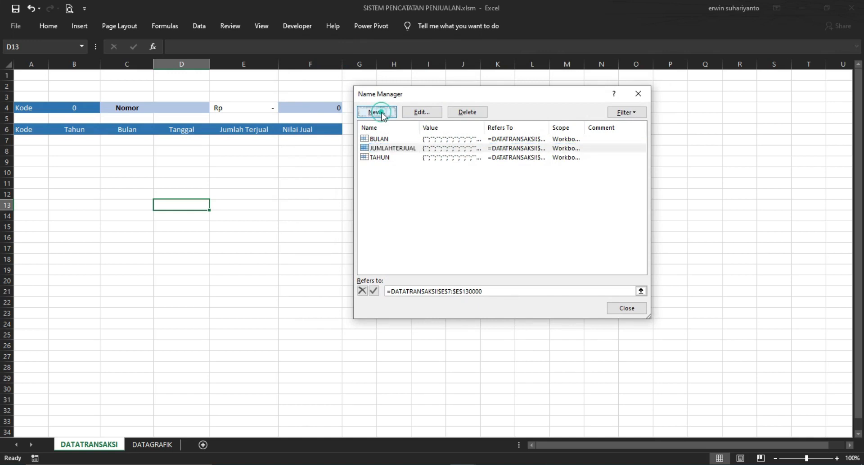
{"action": "left_click_drag", "start_coordinate": [446, 151], "coordinate": [395, 116]}
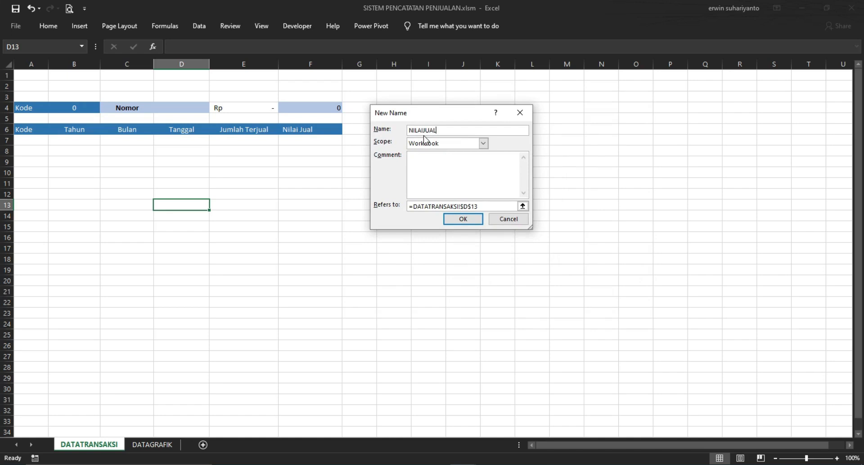
{"action": "left_click_drag", "start_coordinate": [484, 206], "coordinate": [404, 212]}
{"action": "key", "text": "BackSpace"}
{"action": "left_click_drag", "start_coordinate": [303, 141], "coordinate": [301, 204]}
{"action": "type", "text": "0000"}
{"action": "left_click", "coordinate": [463, 219]}
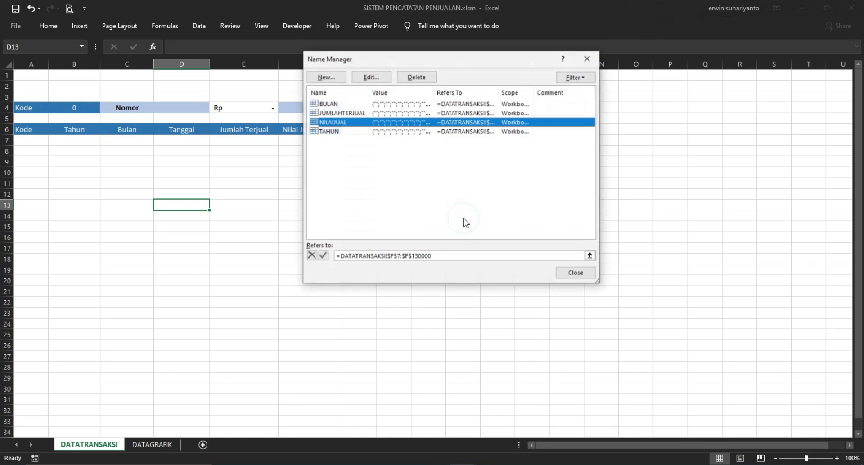
Check the ranges behind BULAN, JUMLAHTERJUAL, NILAIJUAL and TAHUN, close the Name Manager and return to the DATAGRAFIK sheet
{"action": "left_click", "coordinate": [340, 105]}
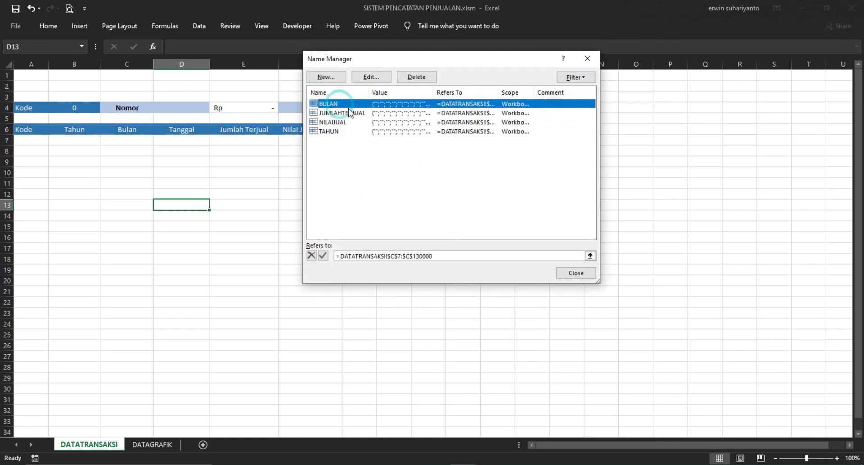
{"action": "left_click", "coordinate": [353, 113]}
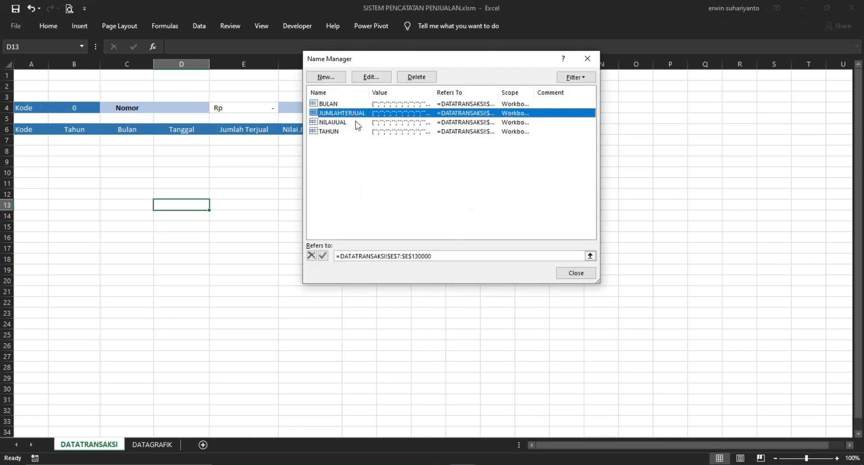
{"action": "left_click", "coordinate": [349, 122]}
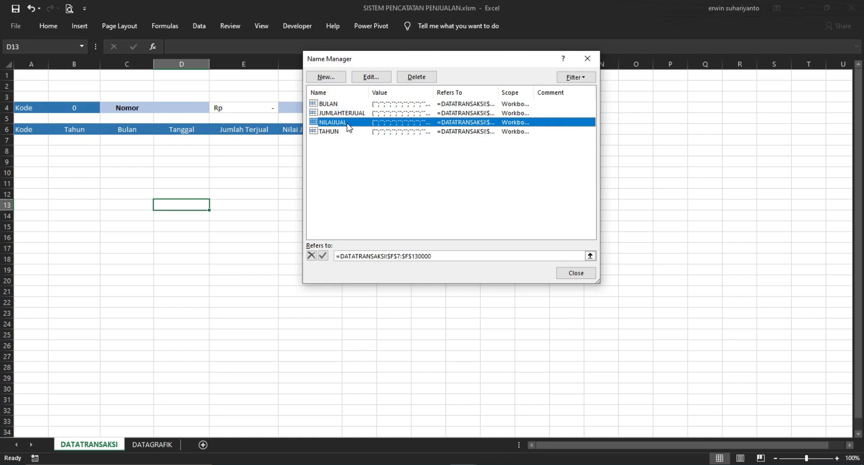
{"action": "left_click", "coordinate": [347, 131]}
{"action": "left_click", "coordinate": [583, 274]}
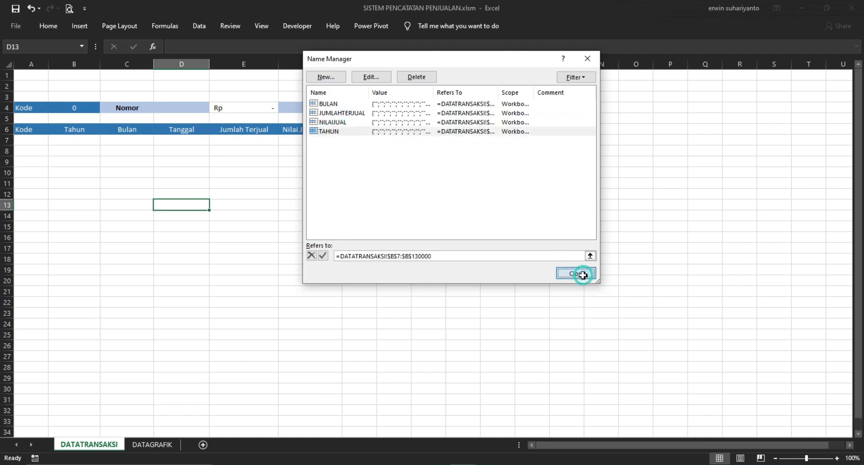
{"action": "left_click", "coordinate": [155, 444]}
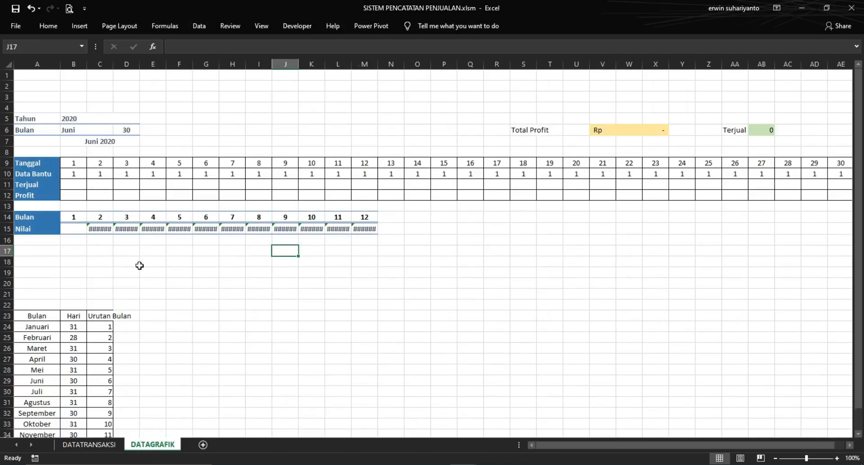
{"action": "left_click", "coordinate": [74, 228]}
{"action": "left_click", "coordinate": [204, 59]}
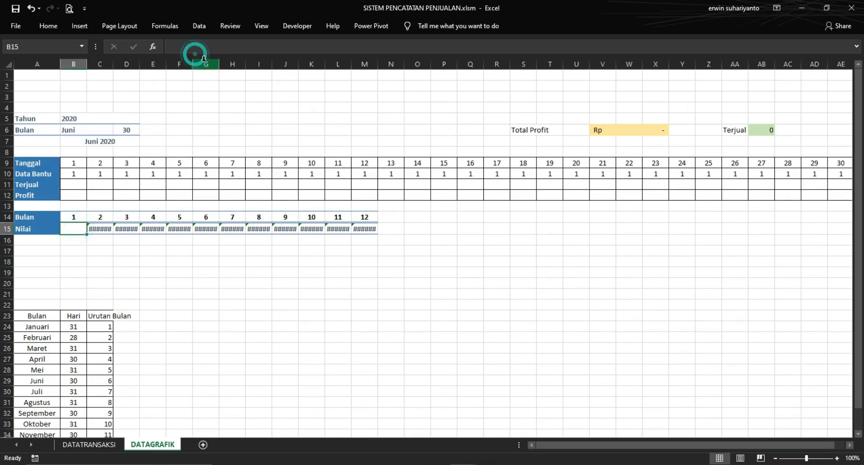
{"action": "left_click", "coordinate": [185, 47]}
{"action": "type", "text": "="}
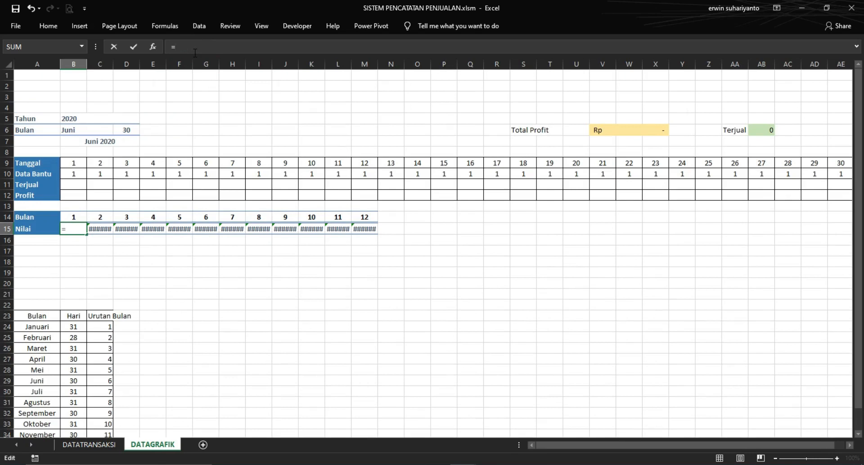
{"action": "key", "text": "BackSpace"}
{"action": "key", "text": "Return"}
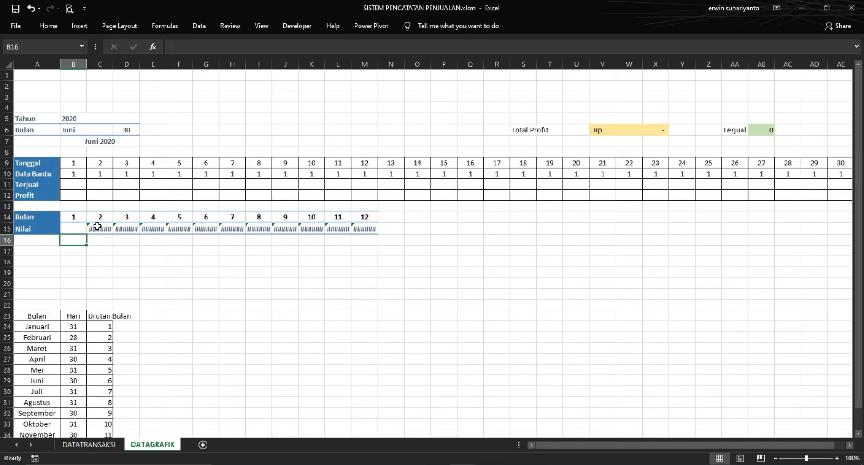
Clear the pasted SUMIFS formulas for months 2 to 12 in the Nilai row, C15:M15
{"action": "left_click", "coordinate": [98, 226]}
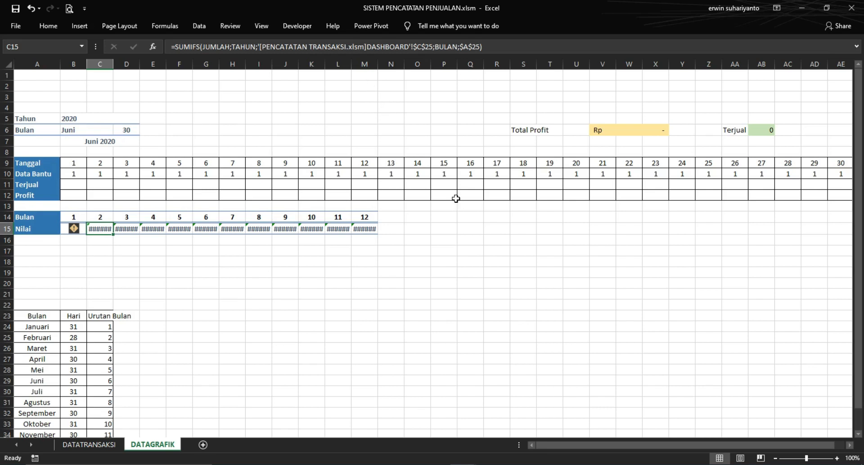
{"action": "left_click", "coordinate": [414, 271]}
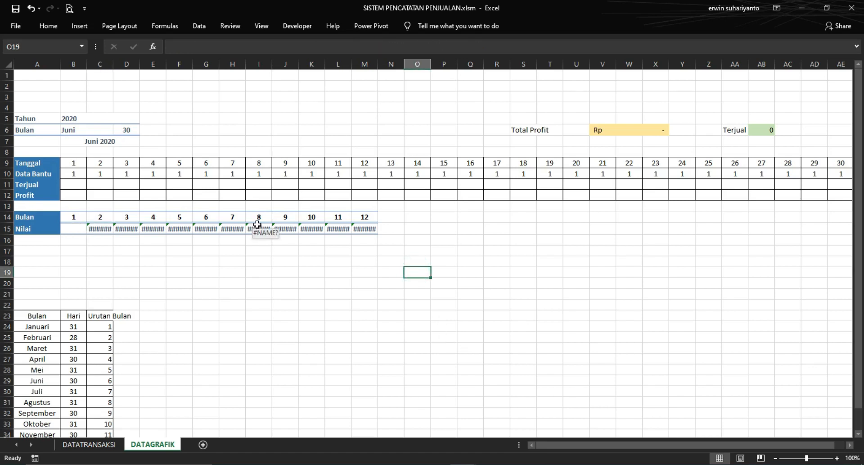
{"action": "left_click", "coordinate": [234, 272]}
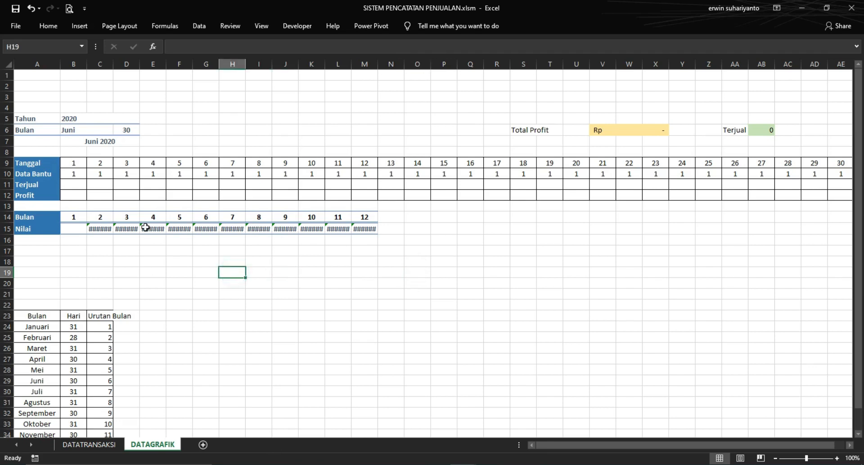
{"action": "left_click_drag", "start_coordinate": [96, 225], "coordinate": [361, 229]}
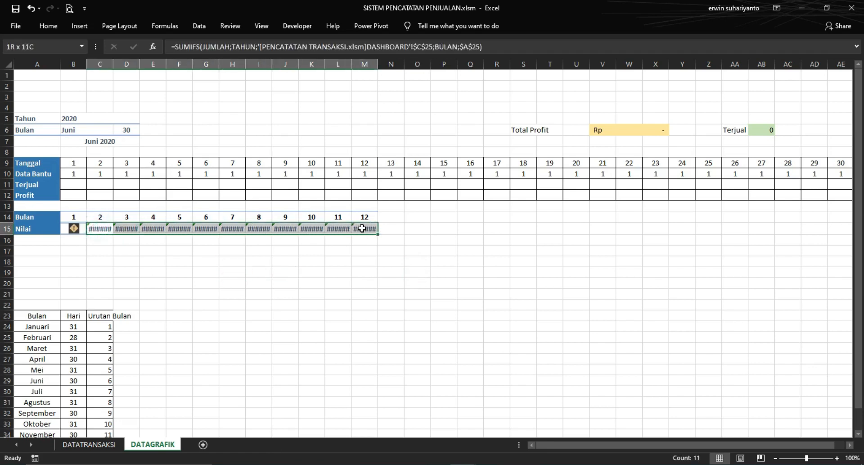
{"action": "key", "text": "Delete"}
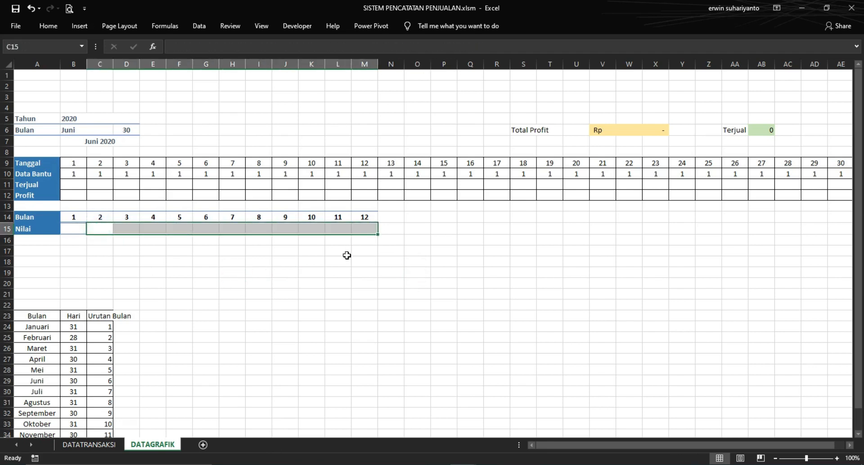
{"action": "left_click", "coordinate": [337, 261]}
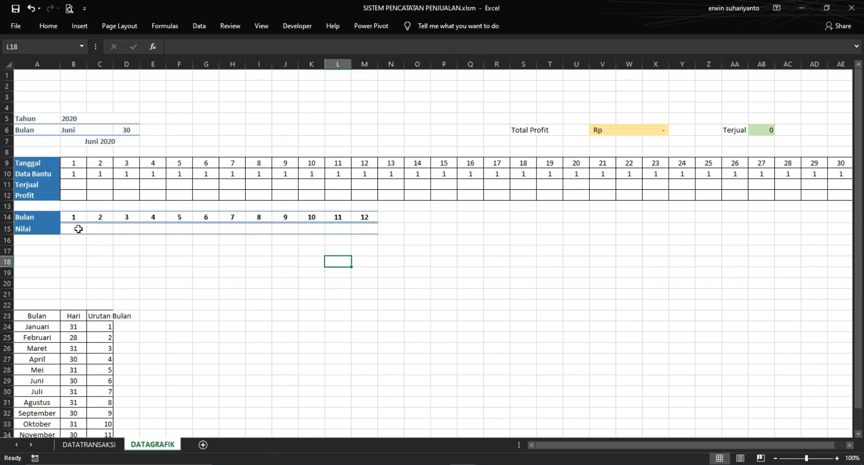
{"action": "left_click", "coordinate": [221, 271]}
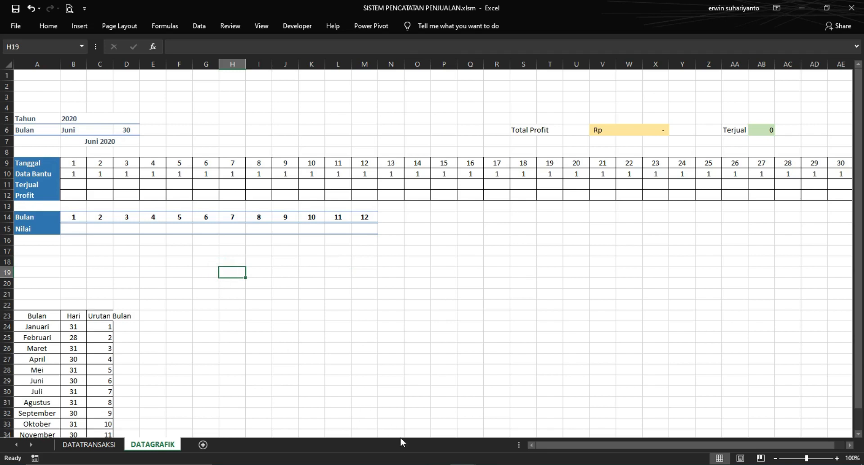
Switch to PENCATATAN TRANSAKSI.xlsm and inspect the SUMIFS arguments of the first month's Nilai cell, B15, leaving the formula as is
{"action": "left_click", "coordinate": [463, 464]}
{"action": "left_click", "coordinate": [77, 227]}
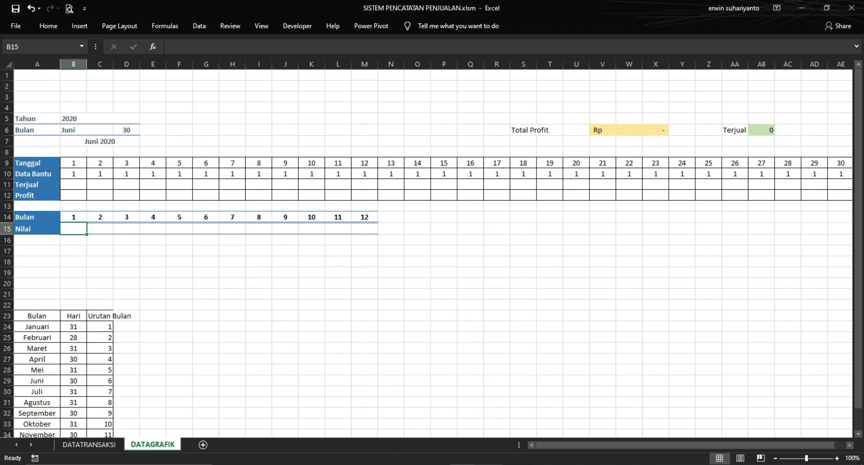
{"action": "left_click", "coordinate": [463, 407]}
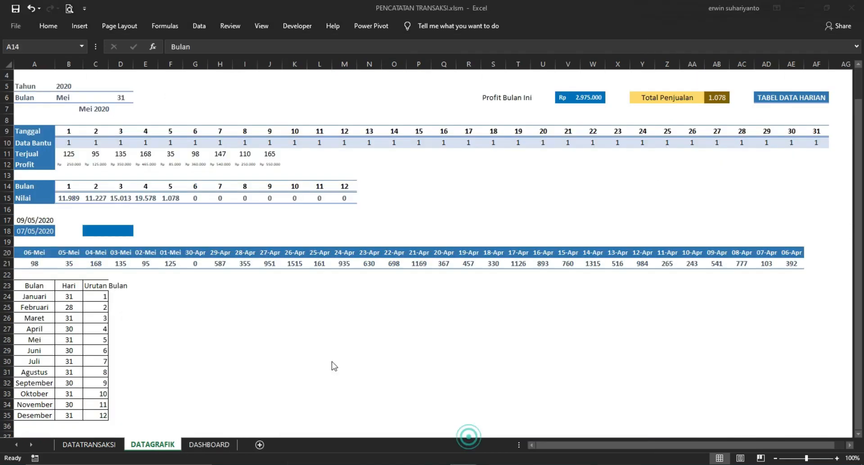
{"action": "left_click", "coordinate": [81, 197]}
{"action": "left_click", "coordinate": [352, 46]}
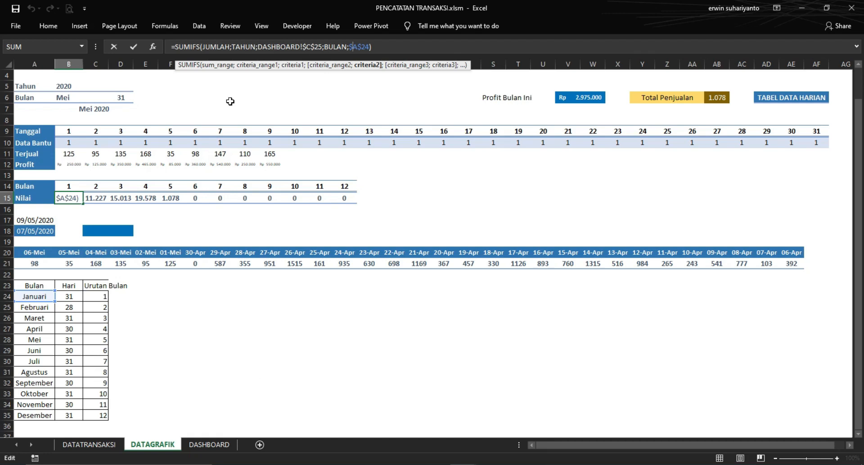
{"action": "key", "text": "Return"}
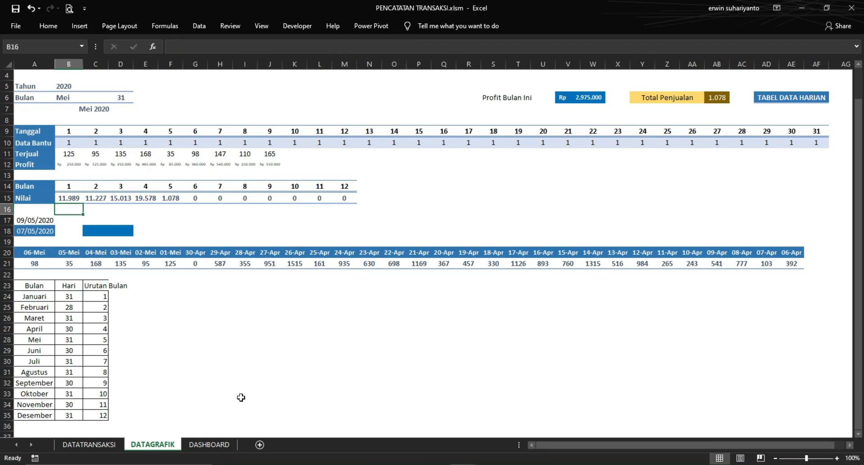
Compare the two workbooks' DATAGRAFIK sheets and check the 29-Apr sales formula in H21 of PENCATATAN TRANSAKSI.xlsm
{"action": "mouse_move", "coordinate": [468, 452]}
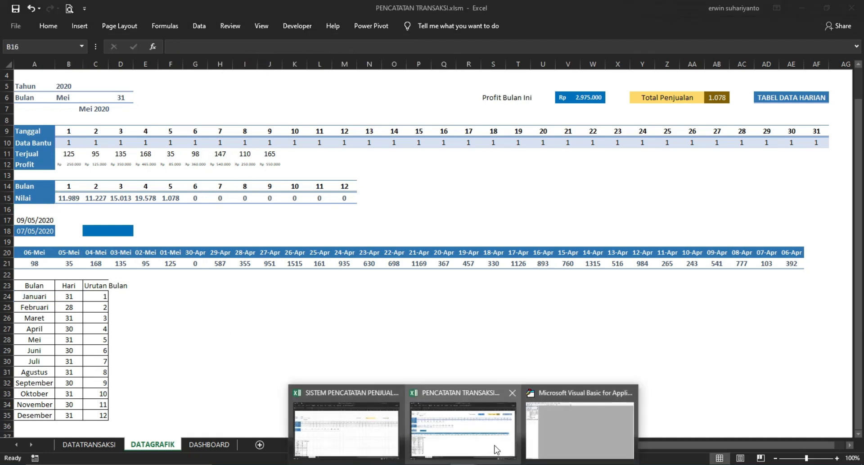
{"action": "left_click", "coordinate": [358, 417]}
{"action": "left_click", "coordinate": [182, 242]}
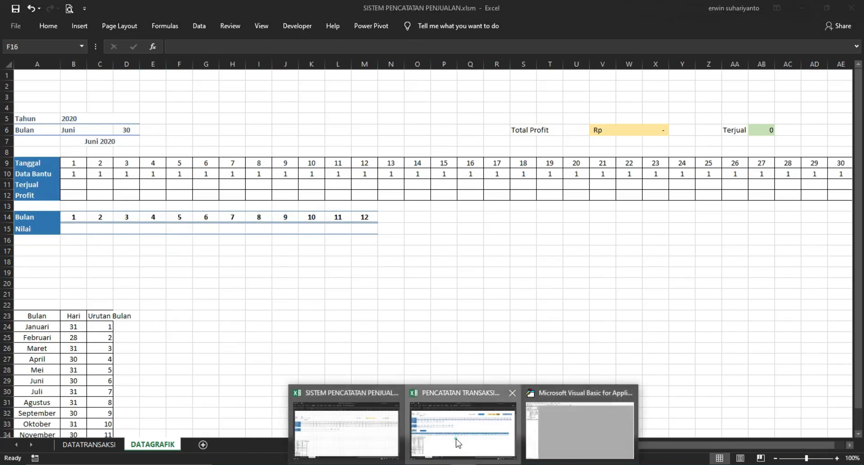
{"action": "left_click", "coordinate": [457, 443]}
{"action": "left_click", "coordinate": [285, 308]}
{"action": "left_click", "coordinate": [221, 264]}
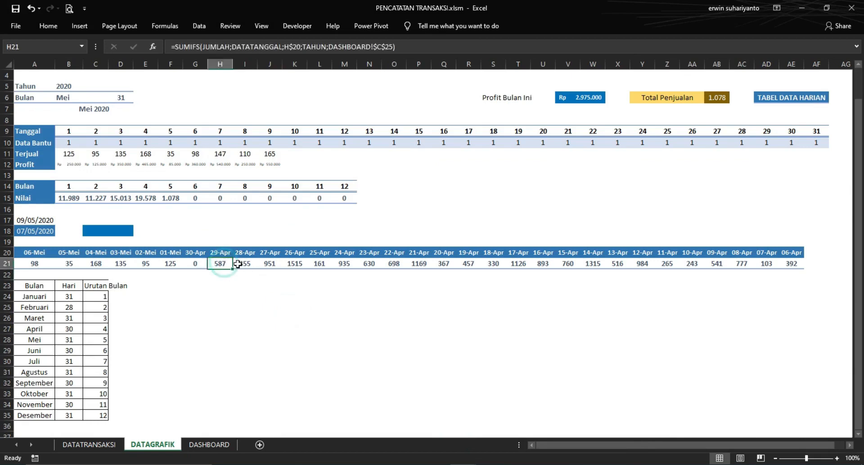
{"action": "left_click", "coordinate": [268, 302]}
Add a new sheet named DASHBOARD after DATAGRAFIK in SISTEM PENCATATAN PENJUALAN.xlsm
{"action": "mouse_move", "coordinate": [459, 454]}
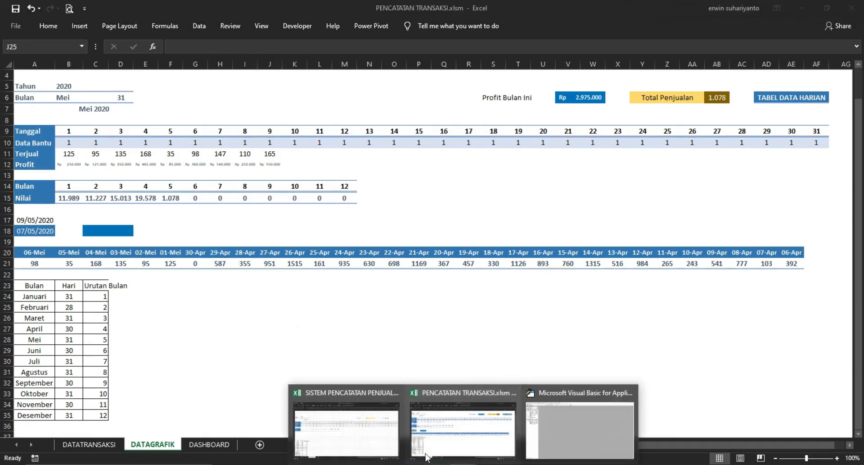
{"action": "left_click", "coordinate": [374, 432]}
{"action": "left_click", "coordinate": [203, 444]}
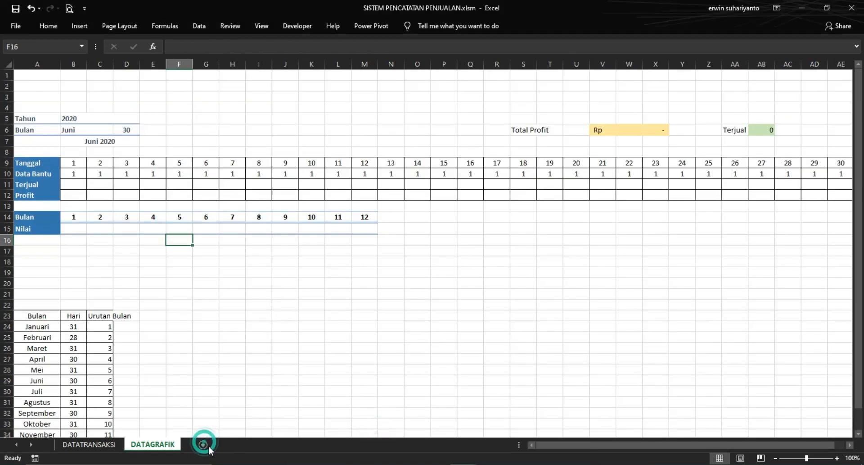
{"action": "double_click", "coordinate": [199, 445]}
{"action": "key", "text": "Return"}
{"action": "type", "text": "DASHBOARD"}
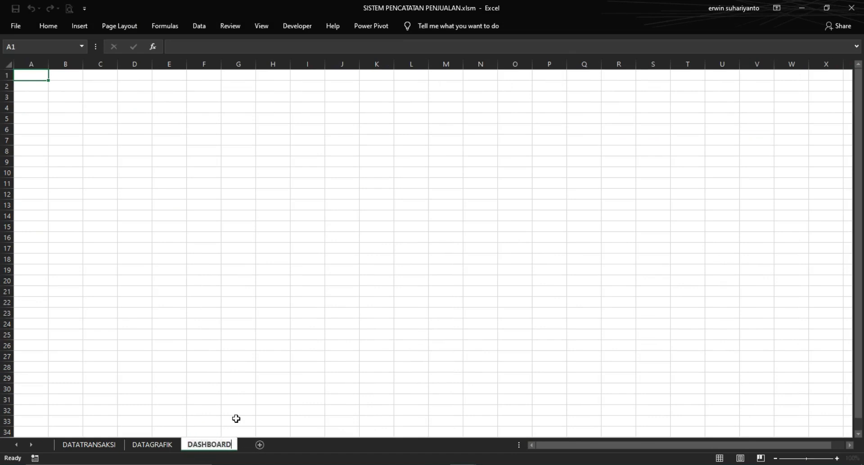
{"action": "key", "text": "Return"}
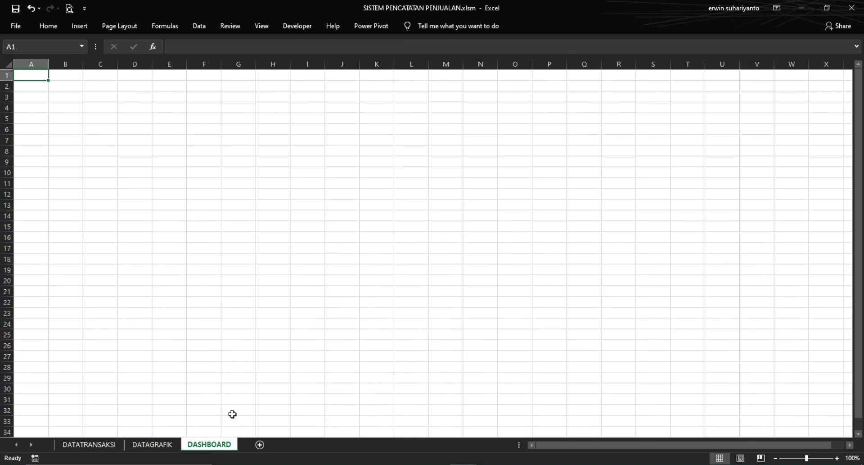
{"action": "left_click", "coordinate": [250, 312]}
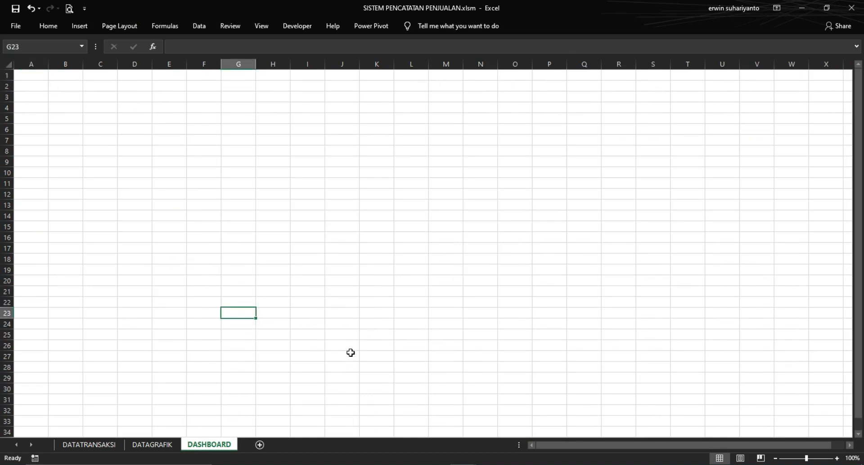
Return to PENCATATAN TRANSAKSI.xlsm and check which DASHBOARD cell the B15 Nilai formula uses as its year criterion
{"action": "left_click", "coordinate": [462, 463]}
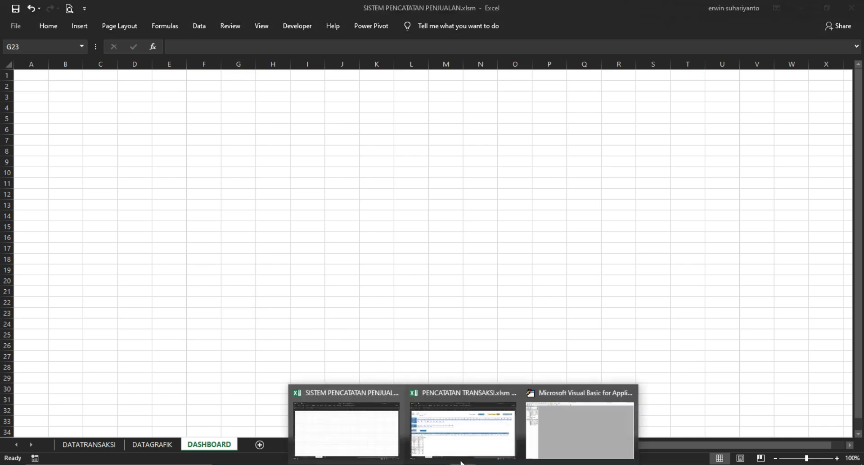
{"action": "left_click", "coordinate": [432, 431]}
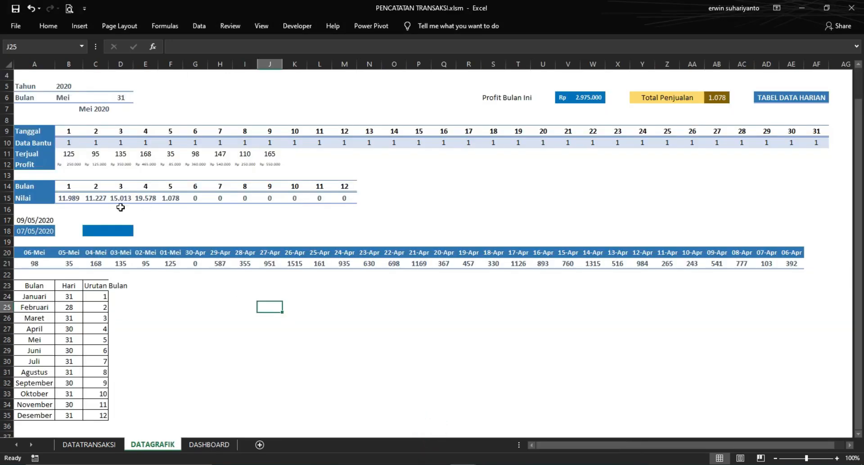
{"action": "left_click", "coordinate": [69, 209]}
{"action": "left_click", "coordinate": [68, 198]}
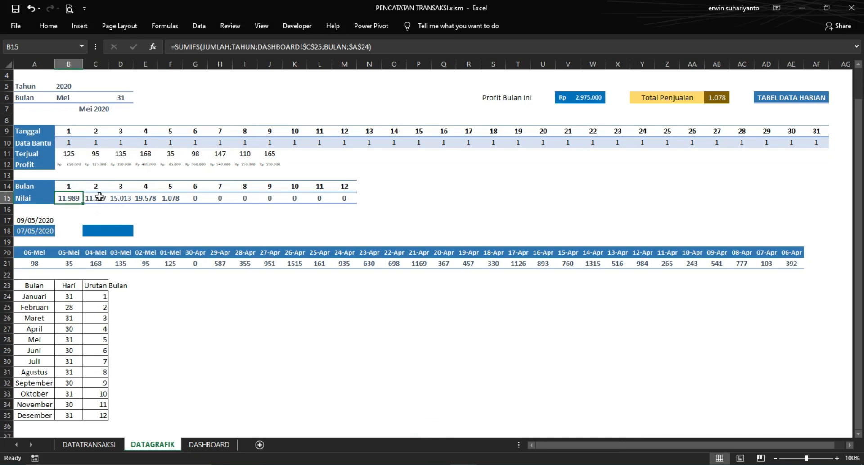
{"action": "left_click", "coordinate": [463, 464]}
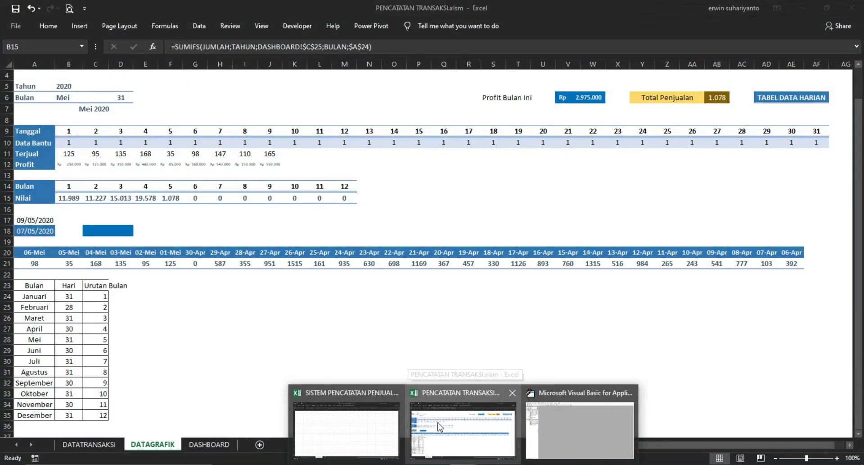
On the DASHBOARD sheet of PENCATATAN TRANSAKSI.xlsm, move the month calendar off the Date, Year, Month and Day cells
{"action": "mouse_move", "coordinate": [375, 415]}
{"action": "mouse_move", "coordinate": [457, 423]}
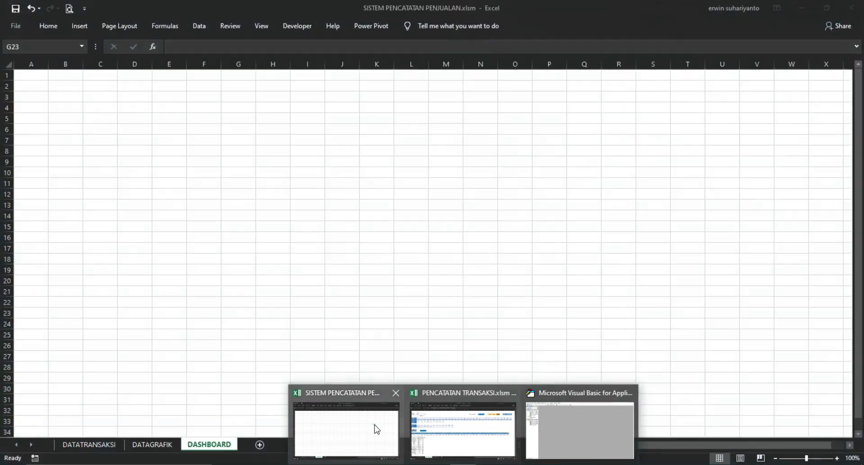
{"action": "left_click", "coordinate": [377, 429]}
{"action": "left_click", "coordinate": [282, 324]}
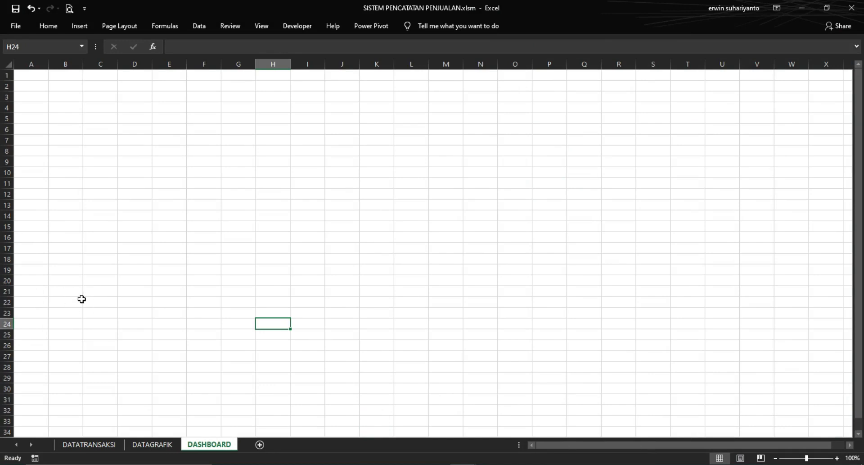
{"action": "mouse_move", "coordinate": [491, 459]}
{"action": "left_click", "coordinate": [463, 421]}
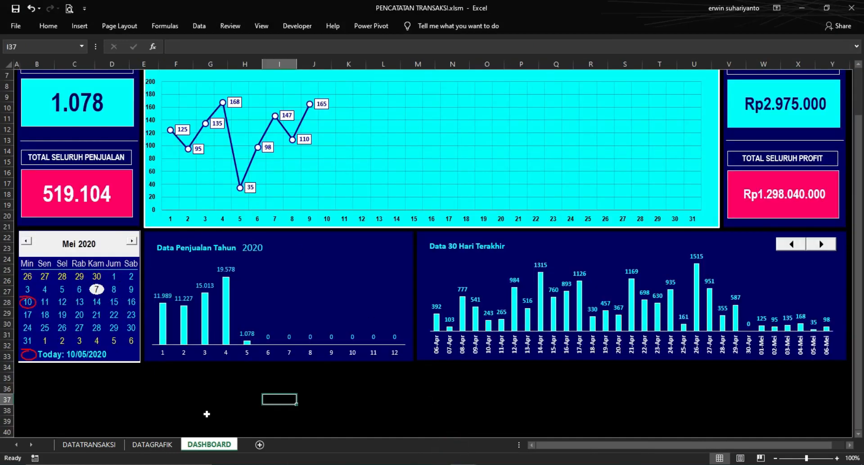
{"action": "left_click", "coordinate": [104, 290]}
{"action": "mouse_move", "coordinate": [77, 258]}
{"action": "left_mouse_down"}
{"action": "mouse_move", "coordinate": [137, 282]}
{"action": "mouse_move", "coordinate": [310, 297]}
{"action": "left_mouse_up"}
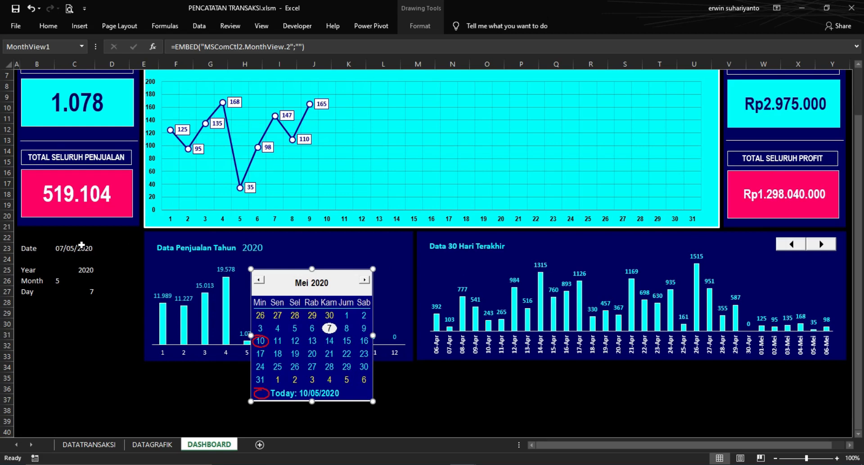
Copy the labels in B23:B27 and paste them as values at A23 of SISTEM PENCATATAN PENJUALAN.xlsm's DASHBOARD sheet
{"action": "left_click", "coordinate": [30, 248]}
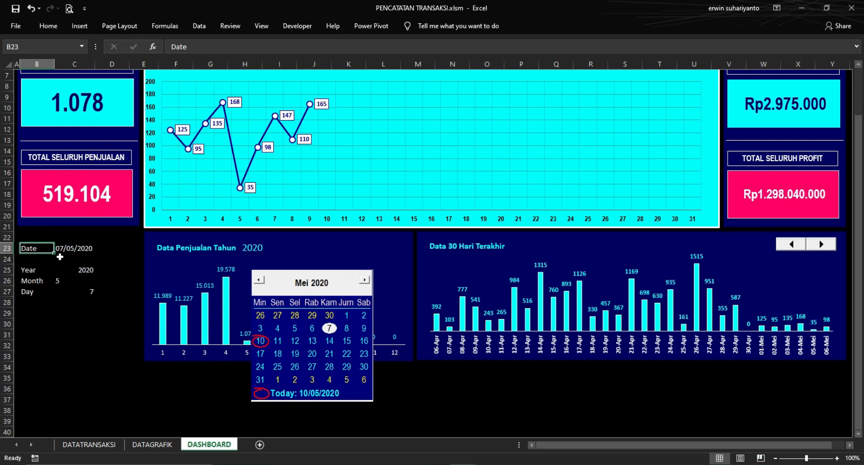
{"action": "left_click_drag", "start_coordinate": [34, 248], "coordinate": [32, 291]}
{"action": "right_click", "coordinate": [33, 292]}
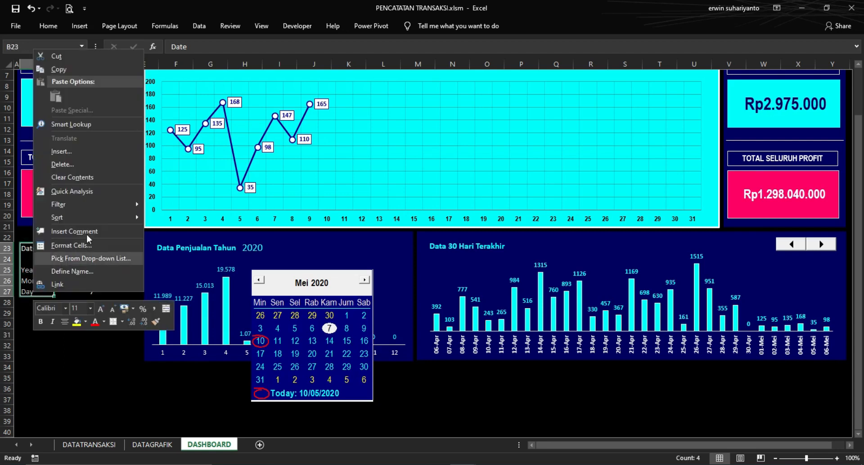
{"action": "left_click", "coordinate": [50, 67]}
{"action": "mouse_move", "coordinate": [461, 461]}
{"action": "left_click", "coordinate": [376, 444]}
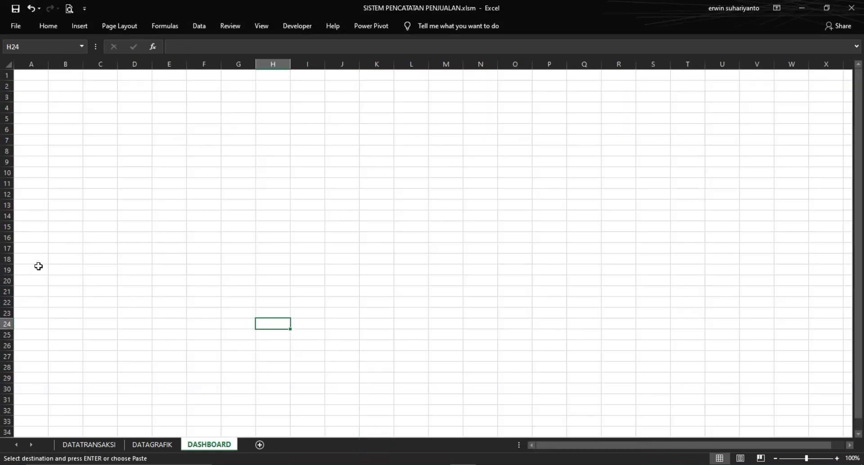
{"action": "right_click", "coordinate": [35, 312]}
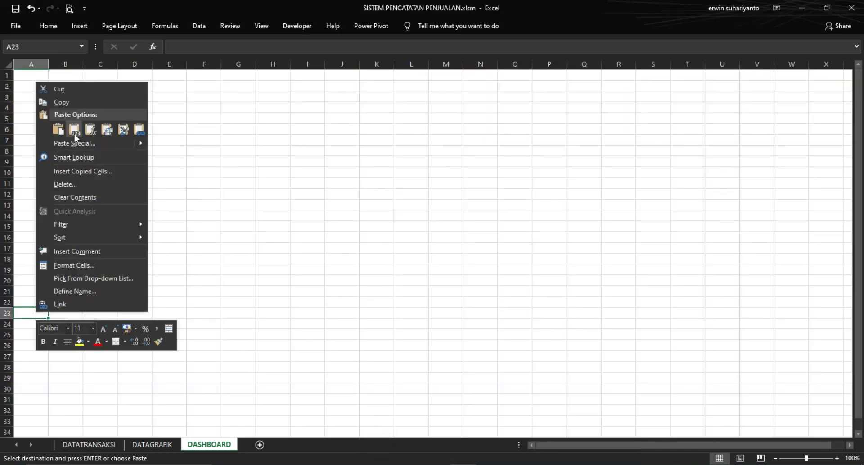
{"action": "left_click", "coordinate": [75, 130]}
{"action": "left_click", "coordinate": [72, 320]}
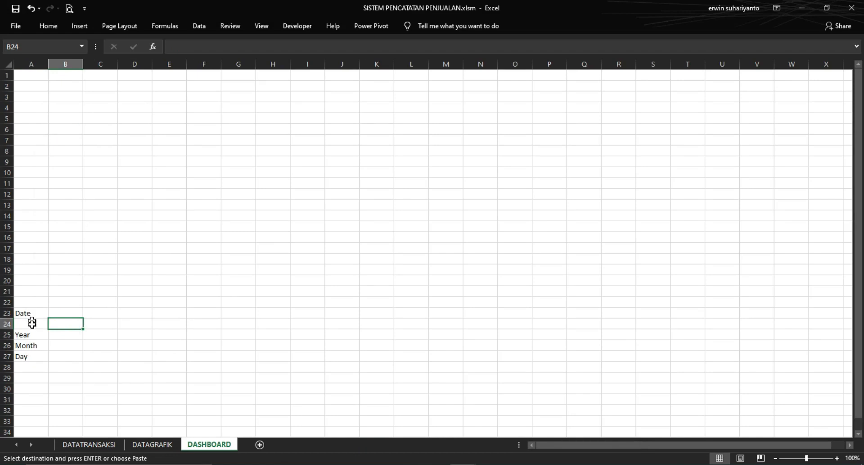
{"action": "left_click", "coordinate": [170, 334]}
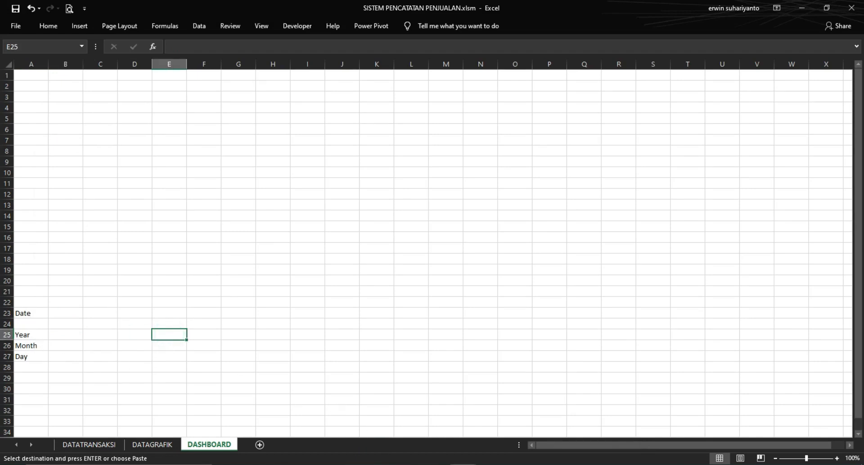
Copy C23:D27 from PENCATATAN TRANSAKSI.xlsm's DASHBOARD and paste it with formulas and formatting at B23 of SISTEM PENCATATAN PENJUALAN.xlsm's DASHBOARD
{"action": "left_click", "coordinate": [456, 450]}
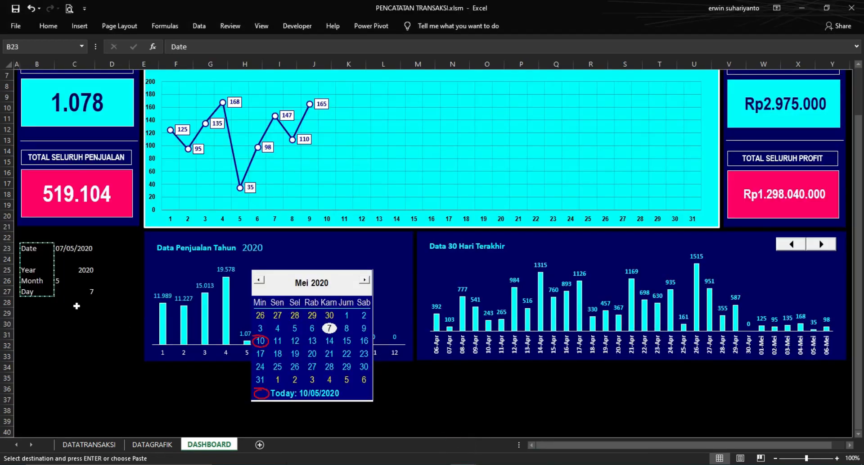
{"action": "left_click", "coordinate": [74, 252]}
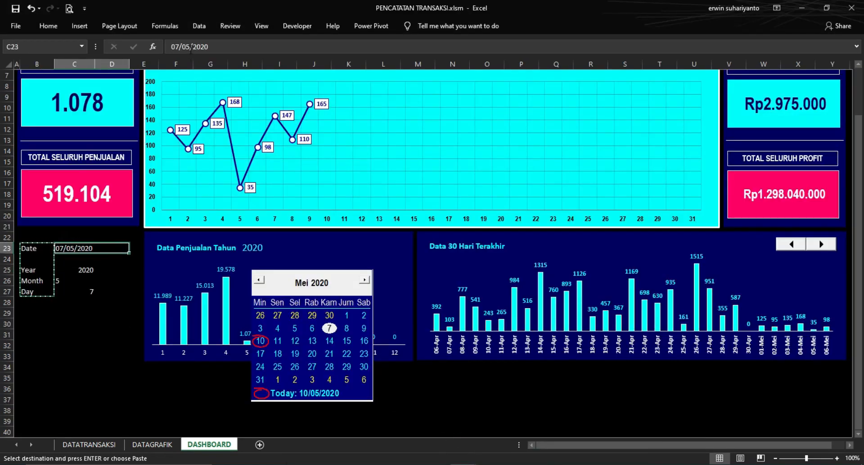
{"action": "left_click_drag", "start_coordinate": [101, 248], "coordinate": [92, 291]}
{"action": "right_click", "coordinate": [93, 290]}
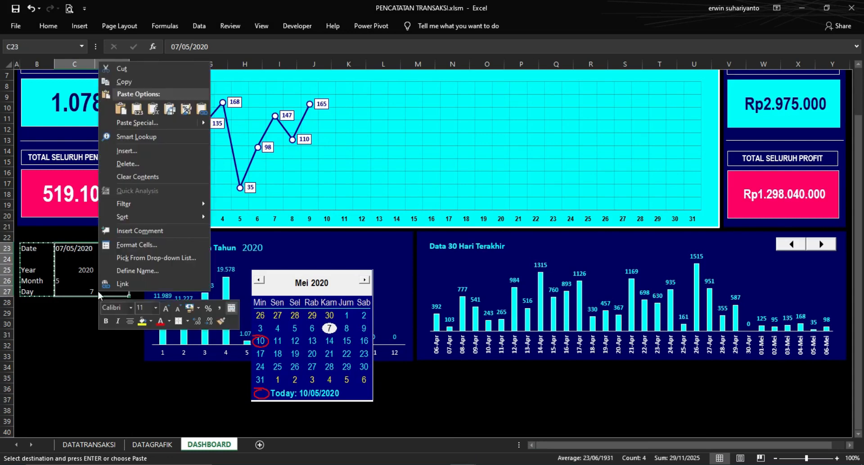
{"action": "left_click", "coordinate": [121, 104]}
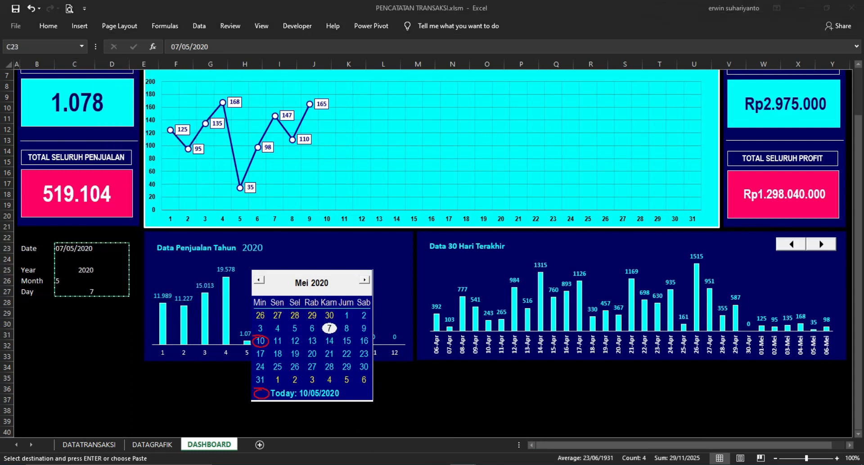
{"action": "left_click", "coordinate": [320, 391]}
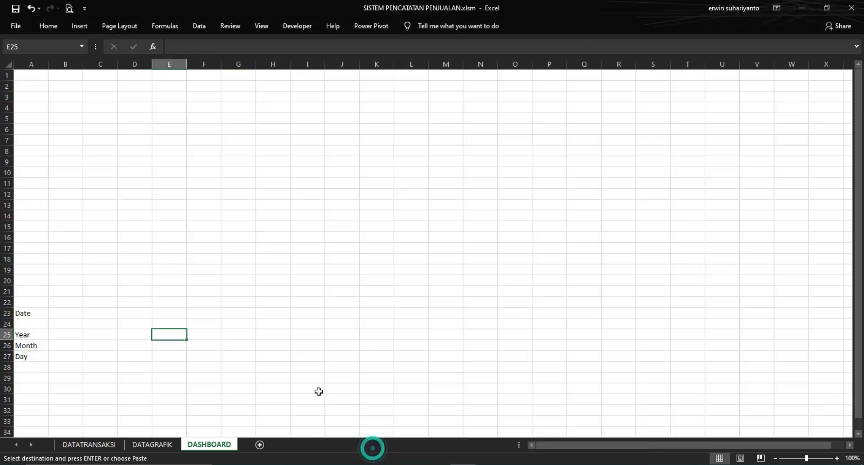
{"action": "right_click", "coordinate": [75, 313]}
{"action": "left_click", "coordinate": [98, 131]}
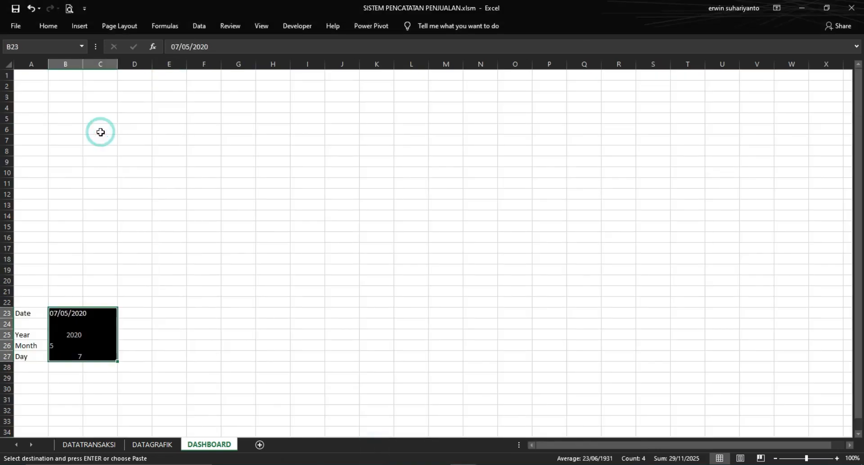
{"action": "left_click", "coordinate": [189, 301]}
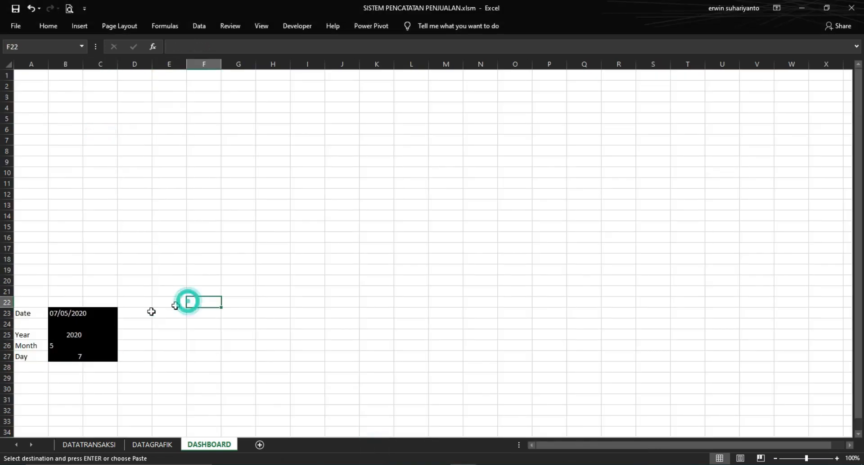
Remove the fill from the pasted cells B23:C27 and set their font color to Automatic
{"action": "left_click", "coordinate": [68, 313]}
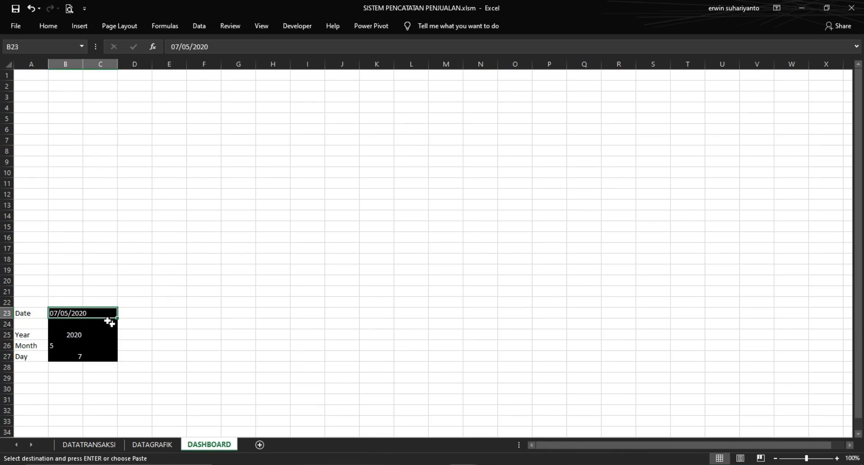
{"action": "left_click", "coordinate": [77, 335]}
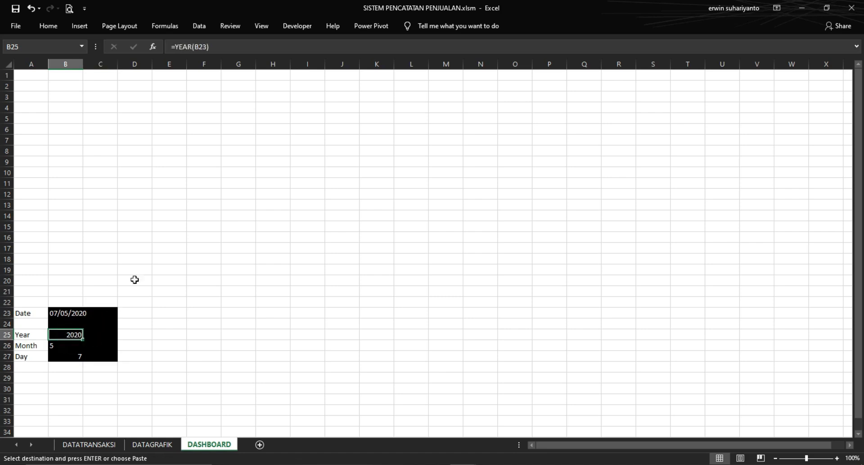
{"action": "left_click_drag", "start_coordinate": [55, 314], "coordinate": [113, 356]}
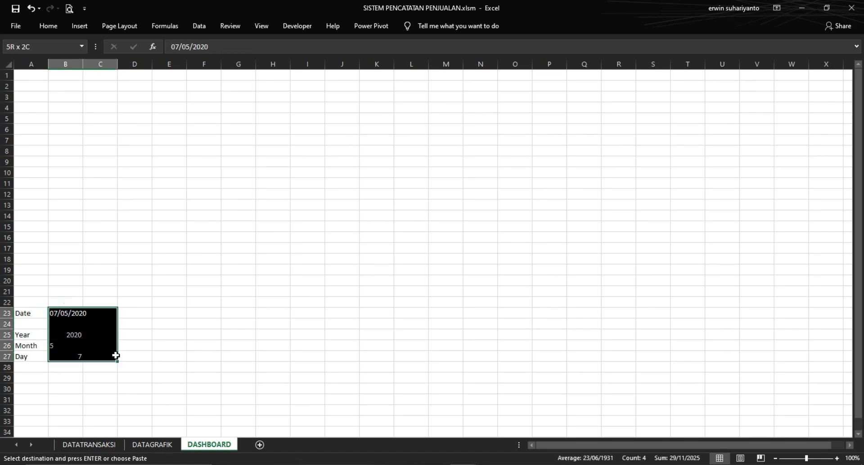
{"action": "left_click", "coordinate": [52, 27]}
{"action": "left_click", "coordinate": [179, 63]}
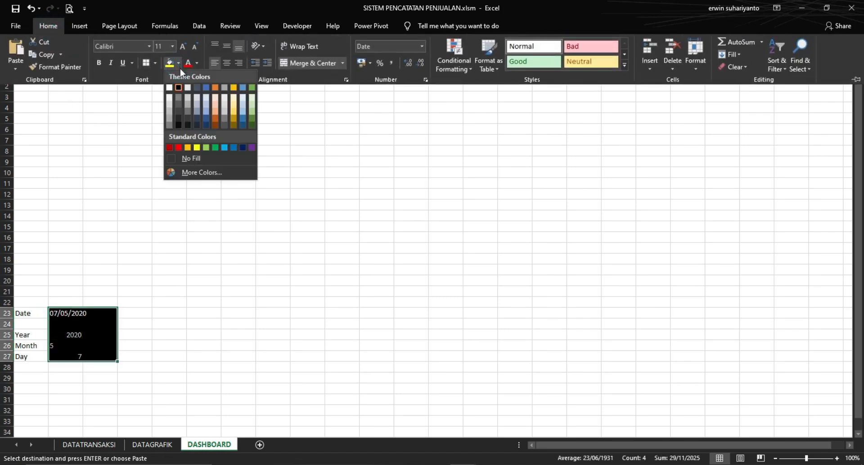
{"action": "left_click", "coordinate": [200, 155]}
{"action": "left_click", "coordinate": [197, 63]}
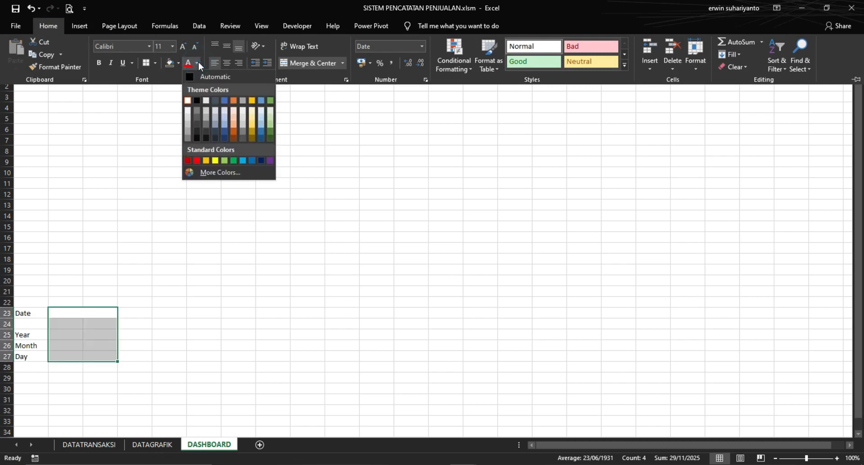
{"action": "left_click", "coordinate": [205, 77]}
{"action": "left_click", "coordinate": [197, 236]}
{"action": "left_click", "coordinate": [173, 235]}
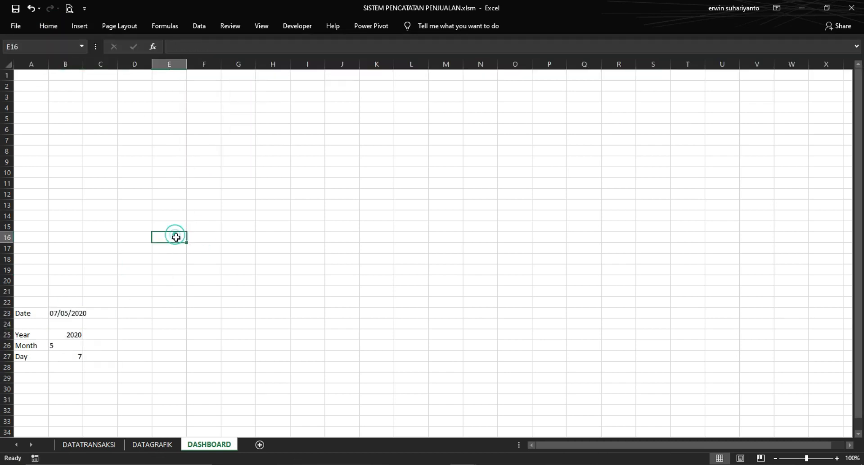
Inspect the date in B23 and the Year, Month and Day formulas in B25:B27, leaving them as they are
{"action": "left_click", "coordinate": [67, 311]}
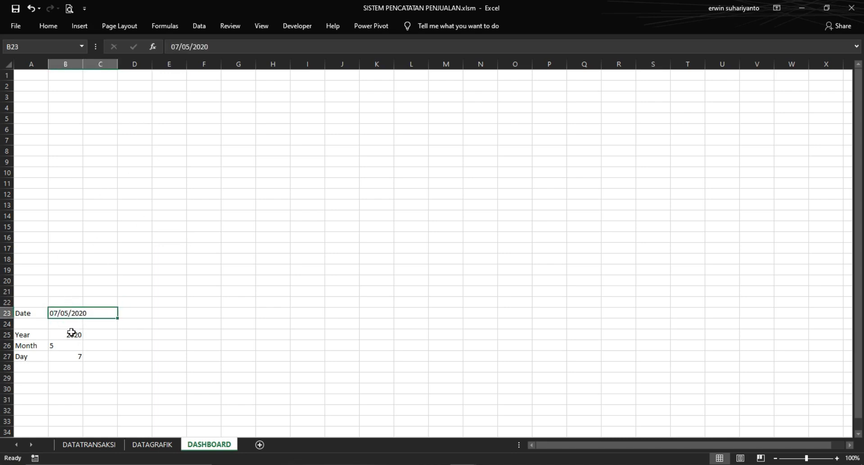
{"action": "left_click", "coordinate": [72, 334]}
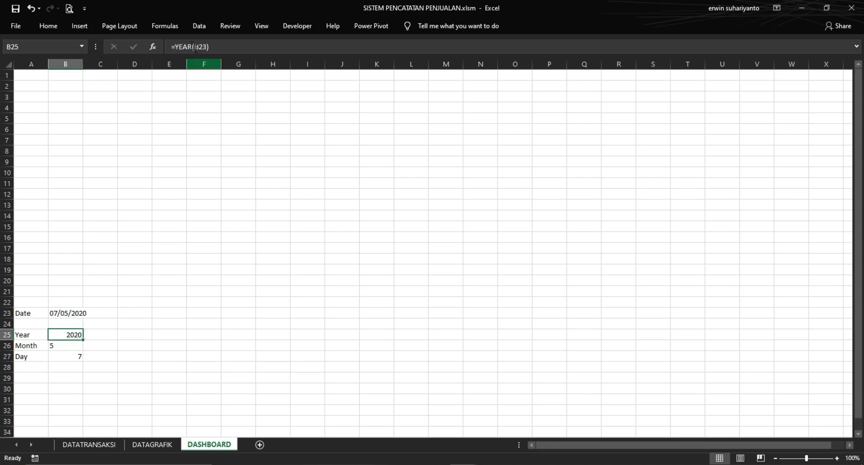
{"action": "left_click", "coordinate": [211, 47]}
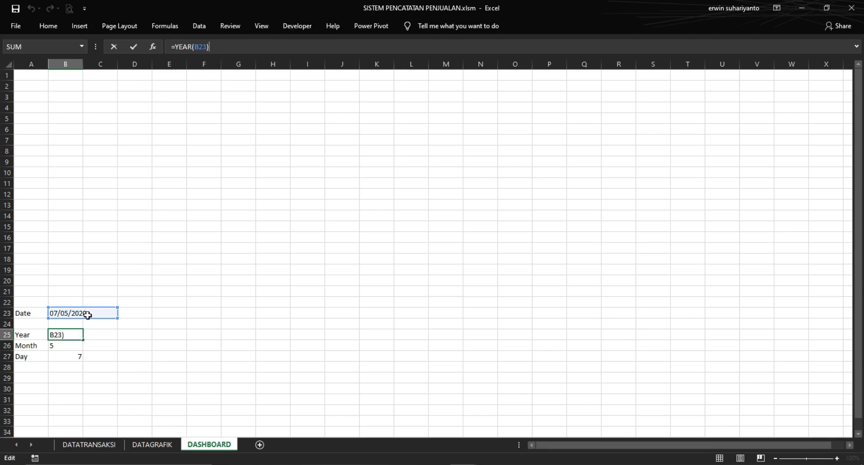
{"action": "key", "text": "Return"}
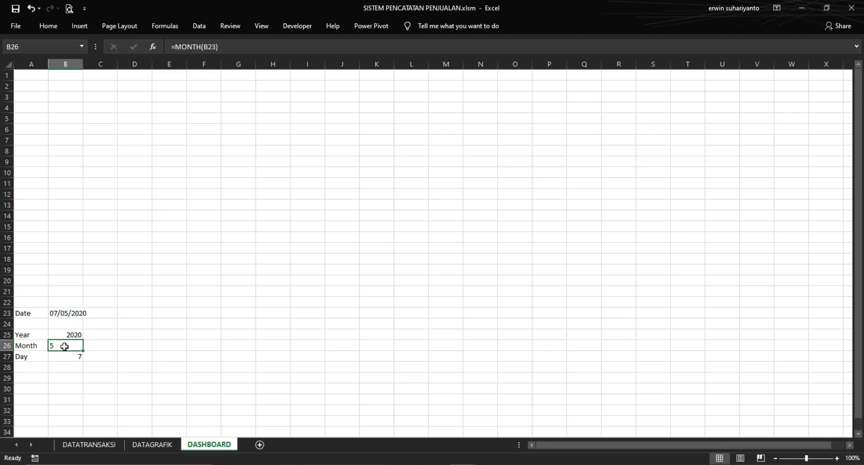
{"action": "left_click", "coordinate": [219, 47]}
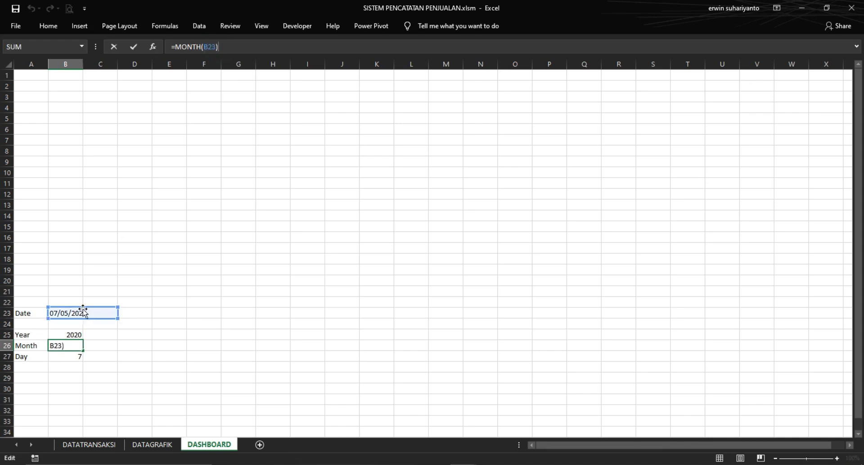
{"action": "key", "text": "Return"}
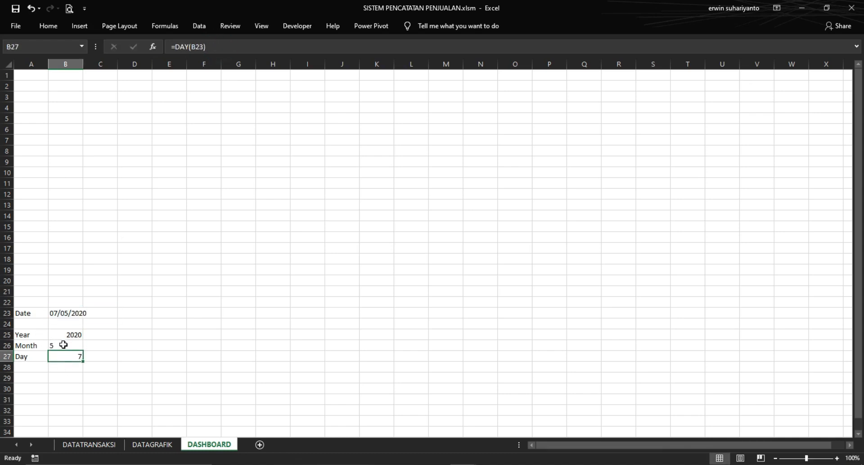
{"action": "left_click", "coordinate": [203, 47]}
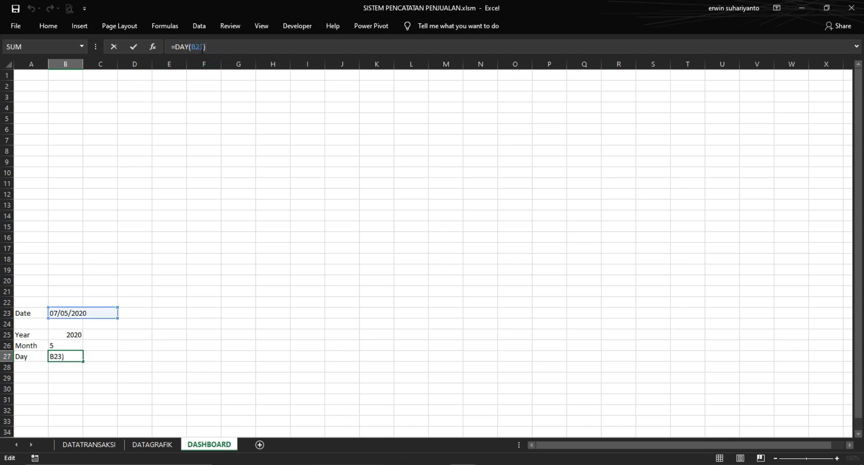
{"action": "key", "text": "Return"}
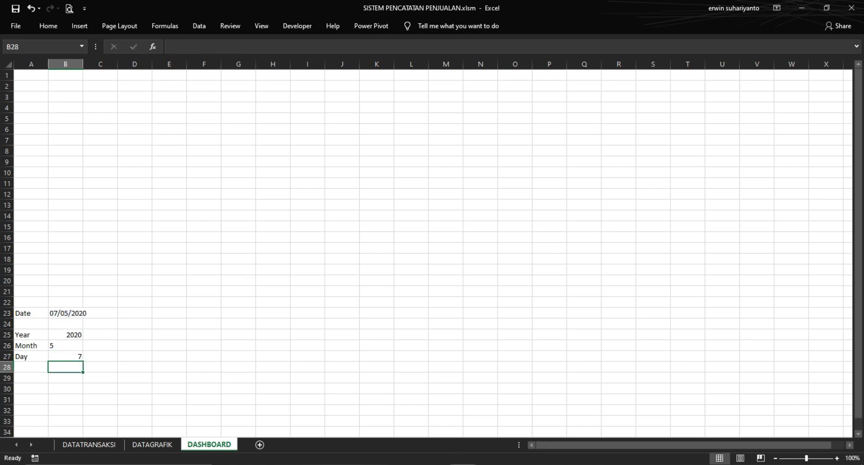
Switch to the DATAGRAFIK sheet of PENCATATAN TRANSAKSI.xlsm and review the SUMIFS formula for month 1's Nilai in B15
{"action": "mouse_move", "coordinate": [454, 464]}
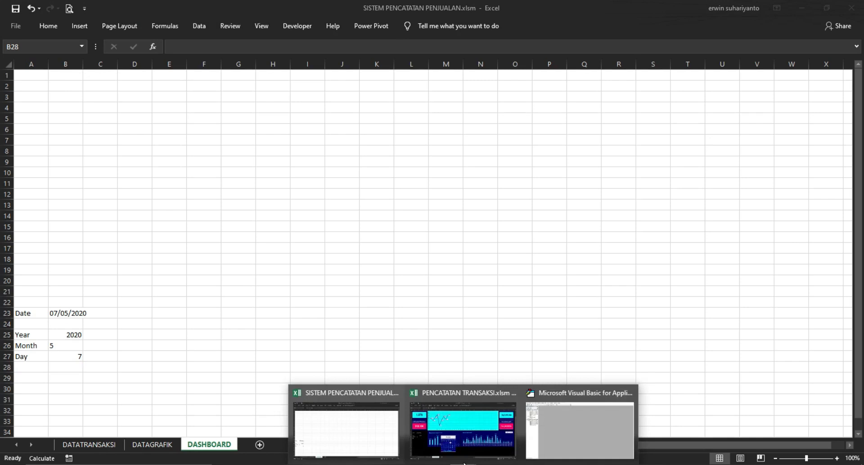
{"action": "left_click", "coordinate": [458, 436]}
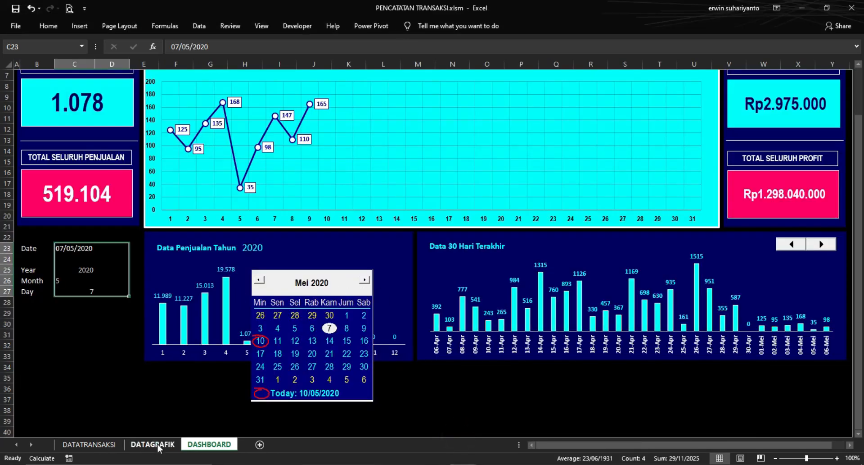
{"action": "left_click", "coordinate": [156, 444]}
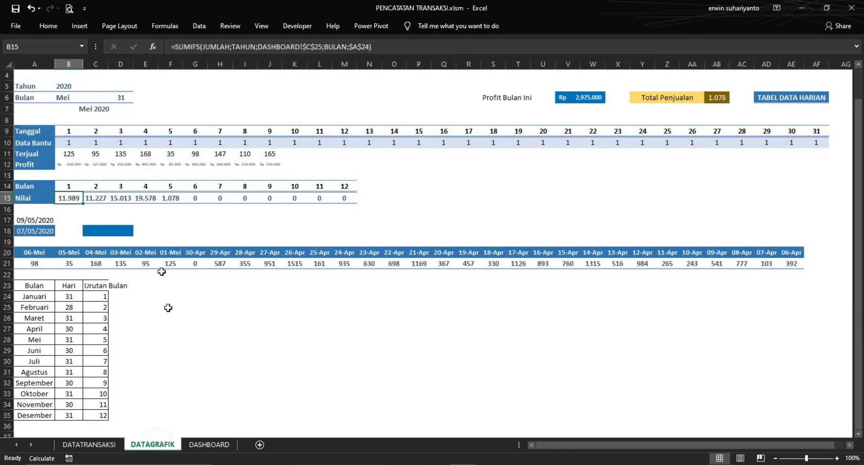
{"action": "left_click", "coordinate": [71, 197]}
{"action": "mouse_move", "coordinate": [504, 458]}
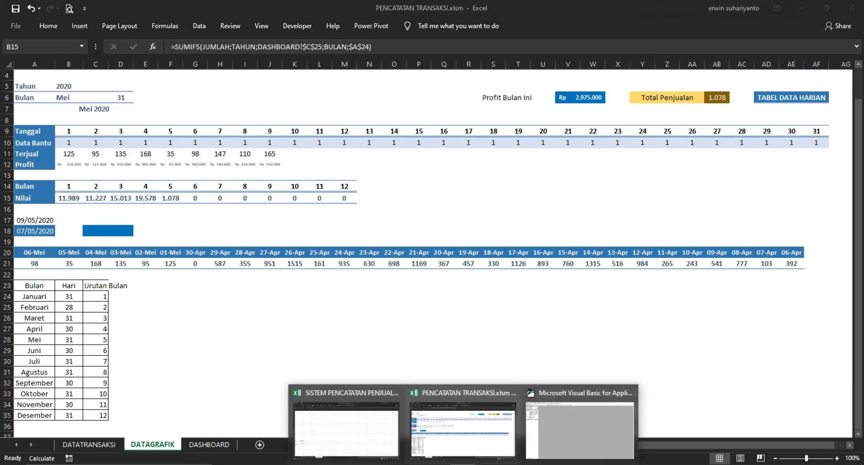
Switch to SISTEM PENCATATAN PENJUALAN.xlsm and select month 1's empty Nilai cell B15 on its DATAGRAFIK sheet
{"action": "left_click", "coordinate": [362, 439]}
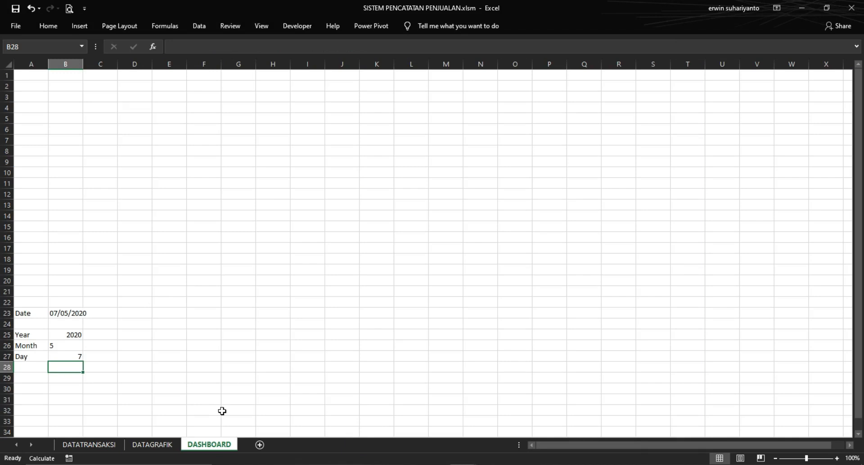
{"action": "left_click", "coordinate": [137, 346]}
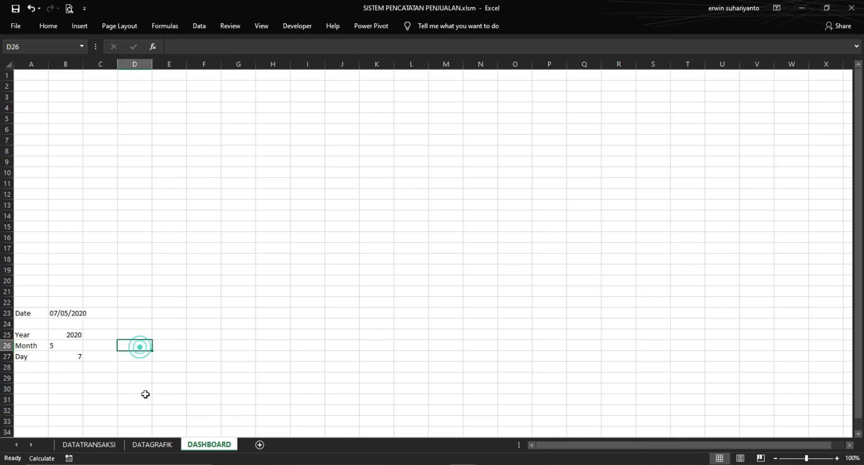
{"action": "left_click", "coordinate": [151, 444]}
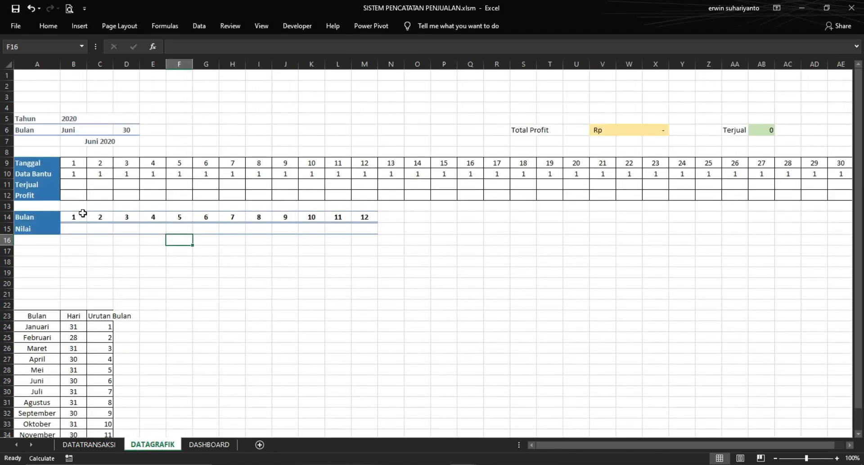
{"action": "left_click", "coordinate": [78, 230]}
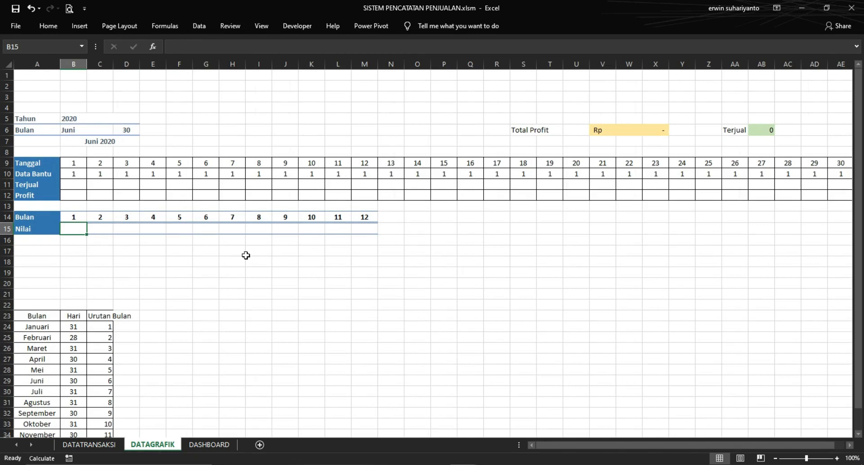
{"action": "type", "text": "="}
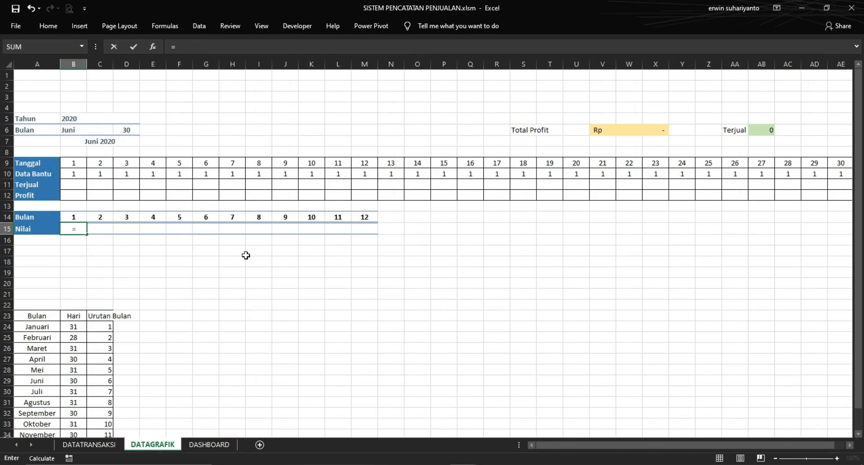
{"action": "type", "text": "SUMI"}
{"action": "key", "text": "BackSpace"}
{"action": "key", "text": "BackSpace"}
{"action": "key", "text": "BackSpace"}
{"action": "key", "text": "BackSpace"}
{"action": "key", "text": "BackSpace"}
{"action": "key", "text": "Return"}
Try a SUMIFS formula in B16 that sums JUMLAHTERJUAL, matching TAHUN to DASHBOARD!$B$25 and using BULAN as the second criteria range
{"action": "left_click", "coordinate": [171, 45]}
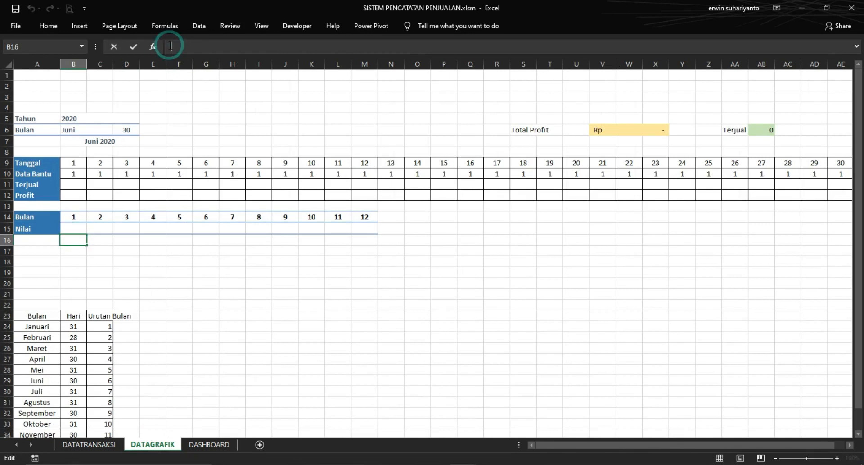
{"action": "type", "text": "="}
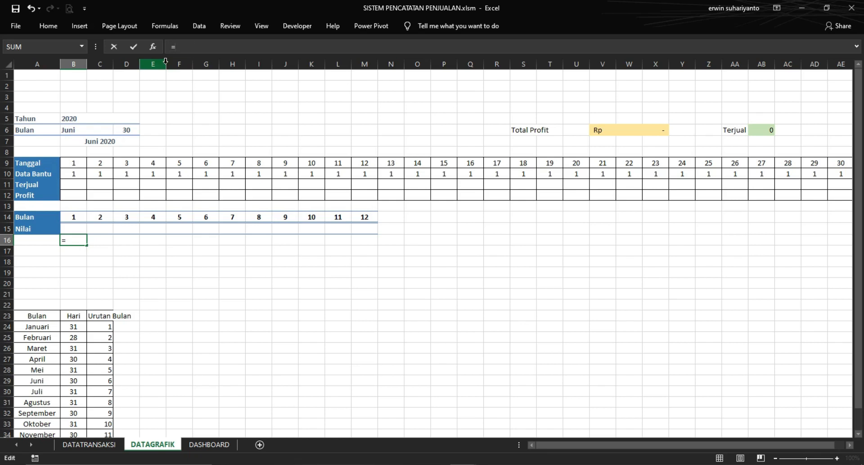
{"action": "type", "text": "SUMIFD"}
{"action": "key", "text": "BackSpace"}
{"action": "type", "text": "S("}
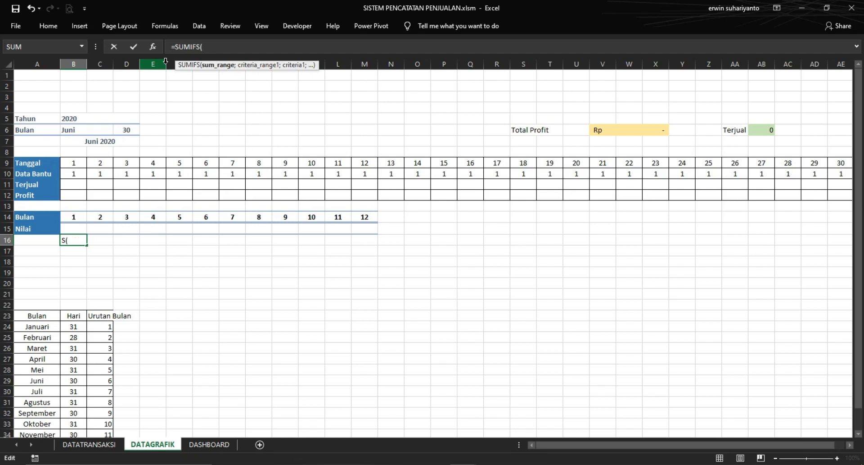
{"action": "type", "text": "JU"}
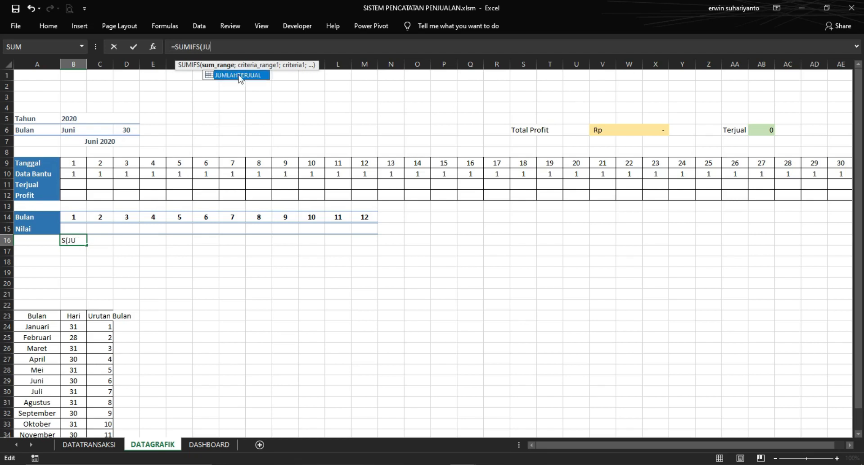
{"action": "double_click", "coordinate": [243, 75]}
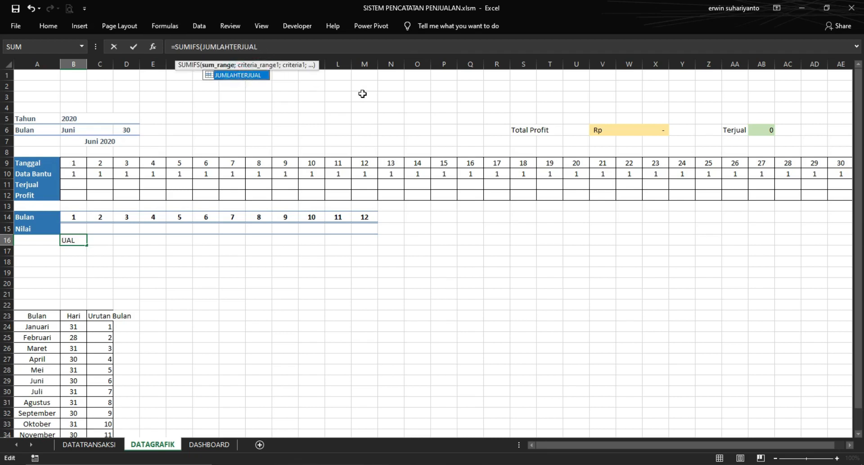
{"action": "type", "text": ";"}
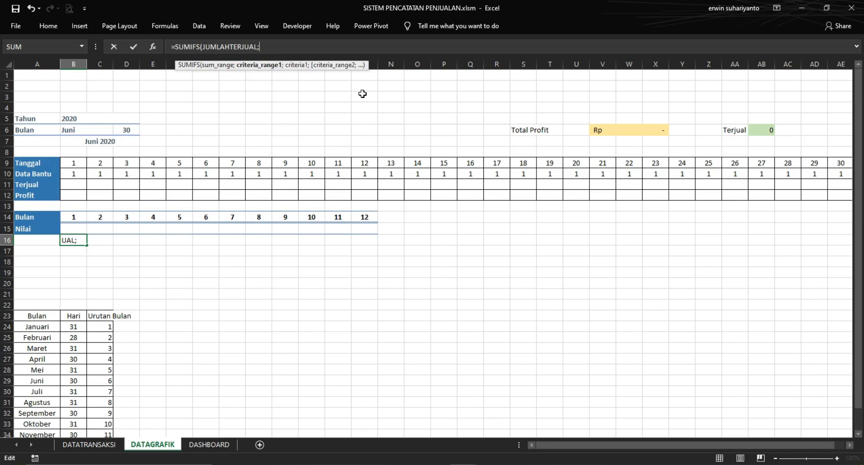
{"action": "type", "text": "TAHUN"}
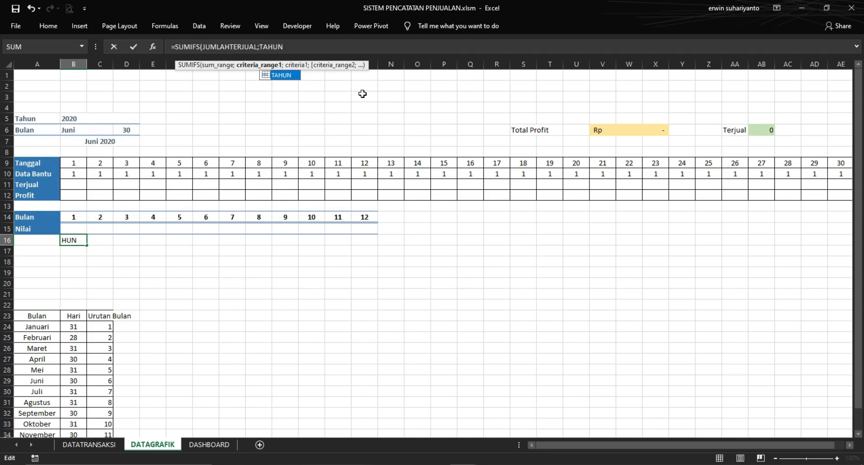
{"action": "type", "text": ";"}
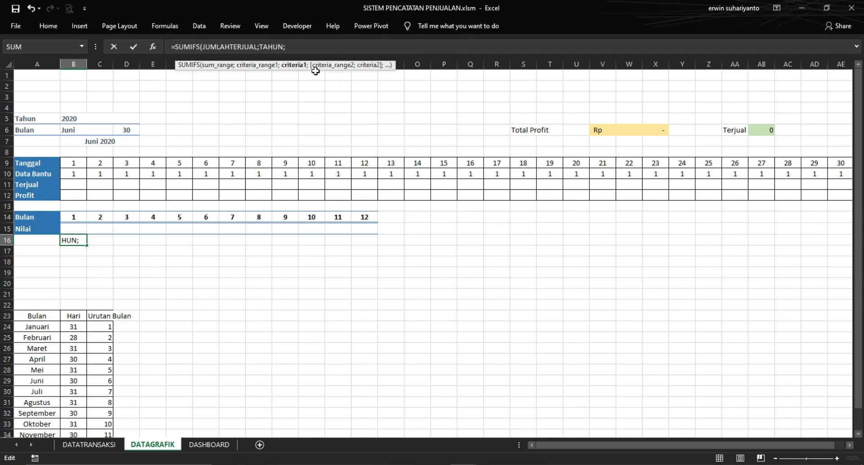
{"action": "left_click", "coordinate": [211, 445]}
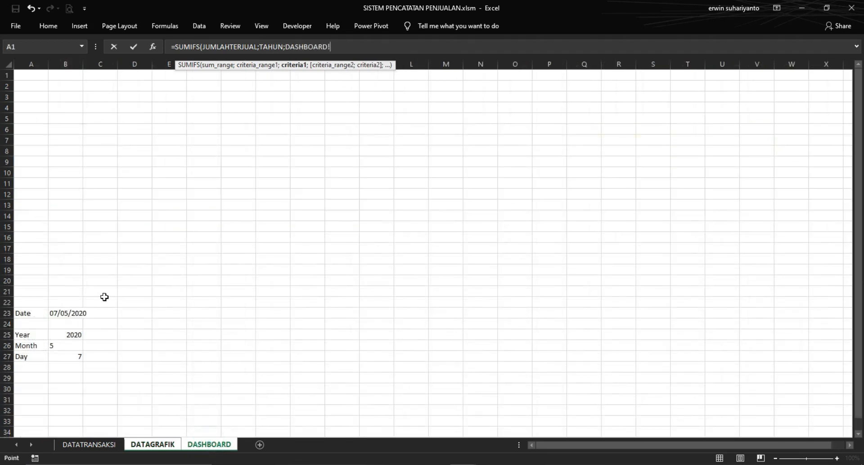
{"action": "left_click", "coordinate": [65, 334]}
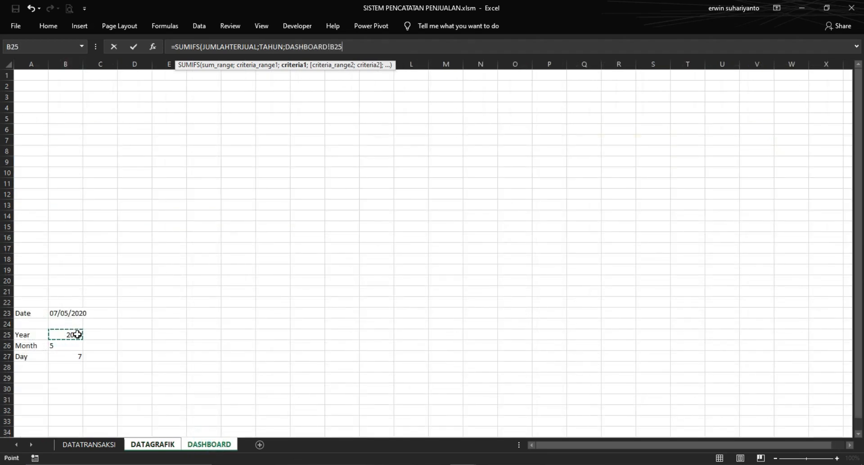
{"action": "key", "text": "F4"}
{"action": "type", "text": ";"}
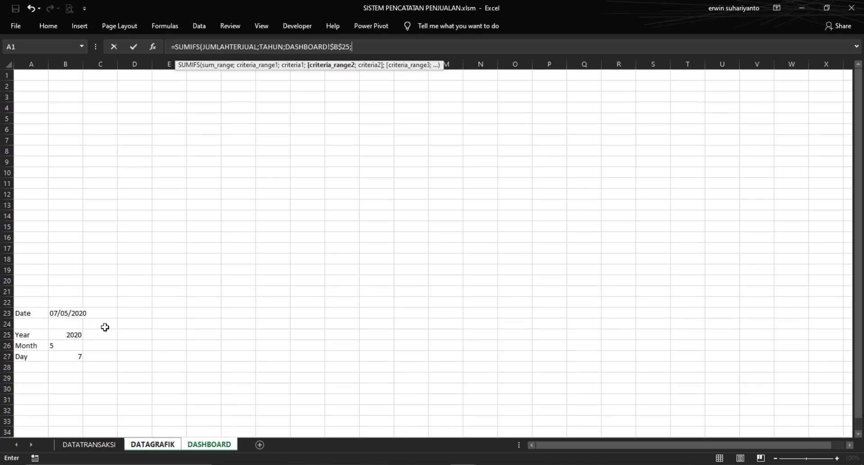
{"action": "type", "text": "BULAN"}
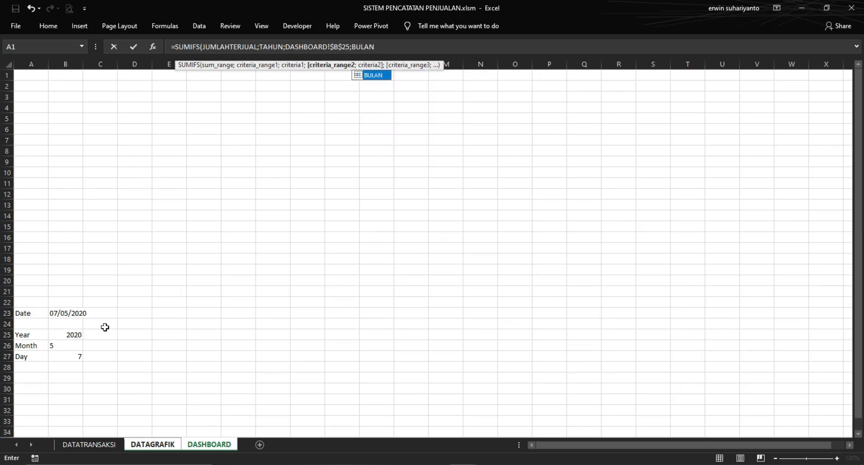
{"action": "type", "text": ";"}
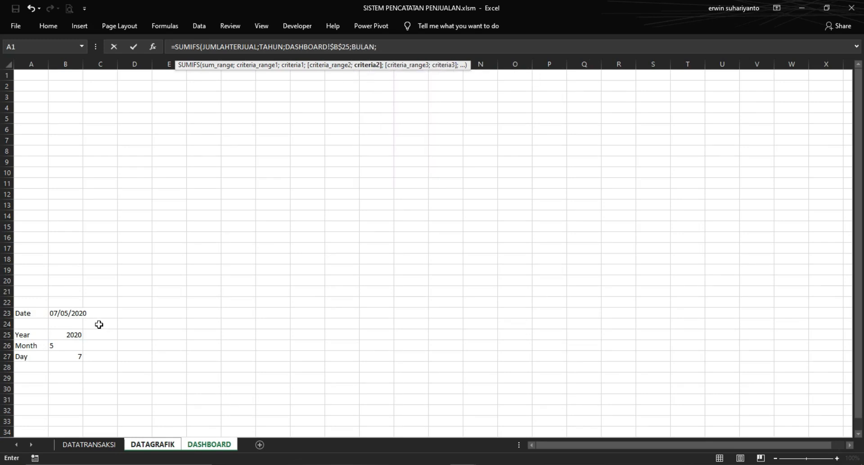
Try DASHBOARD!B26 as the BULAN criterion, remove it and discard the unfinished formula in B16
{"action": "left_click", "coordinate": [62, 348]}
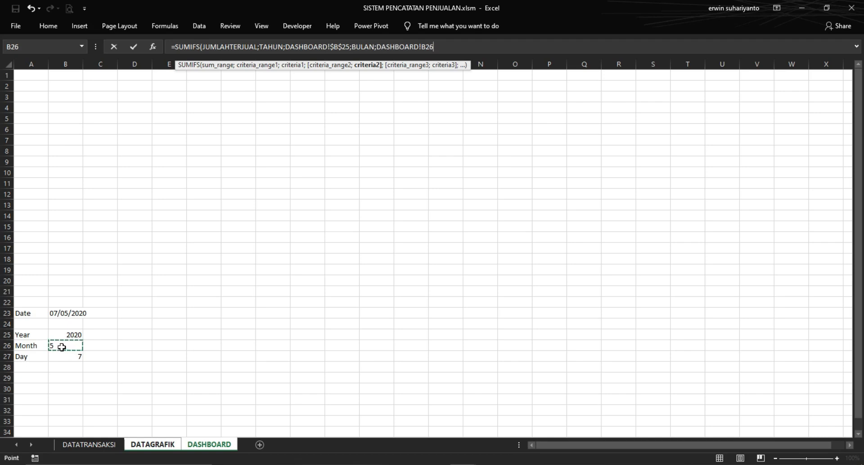
{"action": "key", "text": "BackSpace"}
{"action": "key", "text": "BackSpace"}
{"action": "key", "text": "BackSpace"}
{"action": "key", "text": "BackSpace"}
{"action": "key", "text": "BackSpace"}
{"action": "key", "text": "BackSpace"}
{"action": "key", "text": "BackSpace"}
{"action": "key", "text": "BackSpace"}
{"action": "key", "text": "BackSpace"}
{"action": "key", "text": "BackSpace"}
{"action": "key", "text": "BackSpace"}
{"action": "key", "text": "BackSpace"}
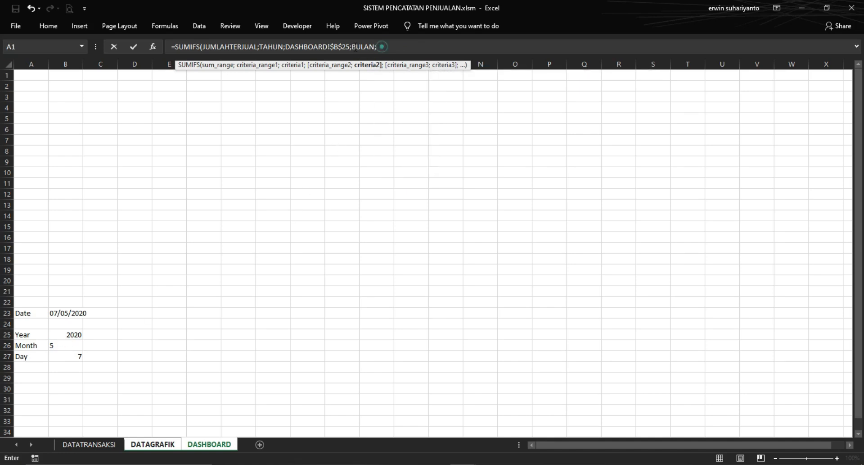
{"action": "key", "text": "Escape"}
{"action": "left_click", "coordinate": [225, 272]}
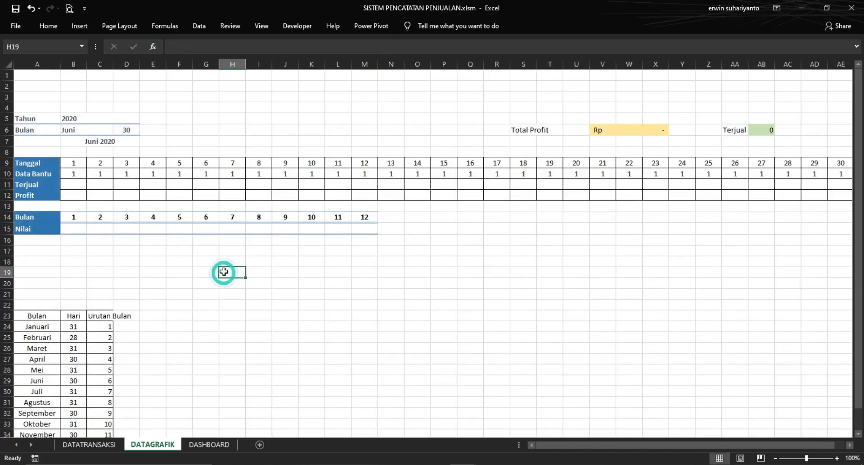
Switch to PENCATATAN TRANSAKSI.xlsm and compare the BULAN criteria in the Nilai formulas of months 1 and 2 in B15 and C15
{"action": "left_click", "coordinate": [450, 462]}
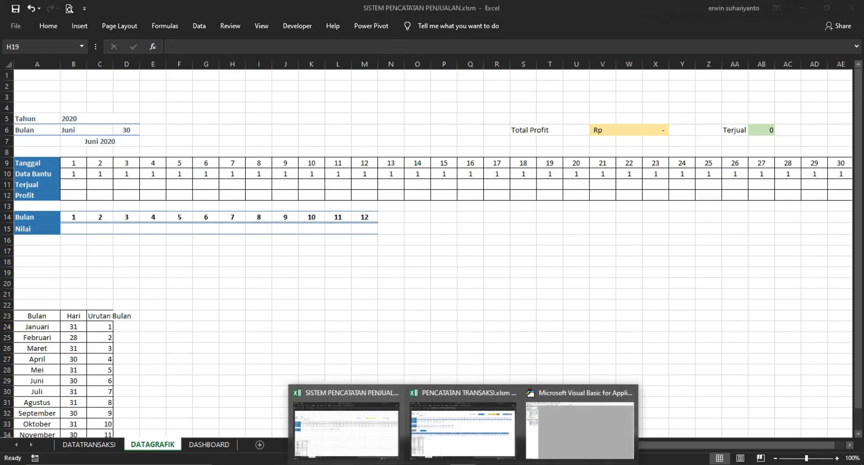
{"action": "left_click", "coordinate": [442, 457]}
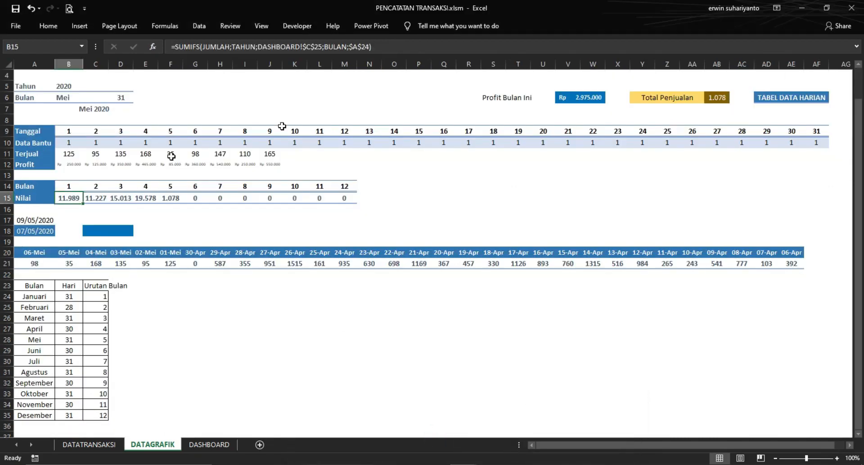
{"action": "left_click", "coordinate": [376, 48]}
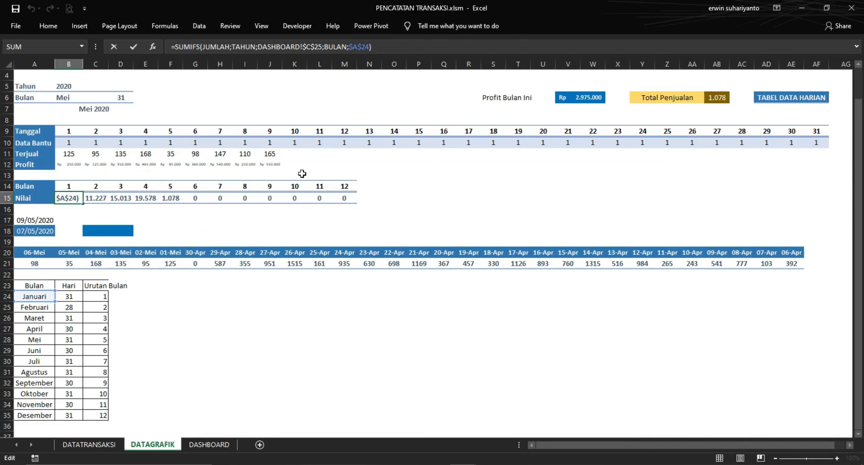
{"action": "scroll", "coordinate": [302, 173], "scroll_direction": "down", "scroll_amount": 3}
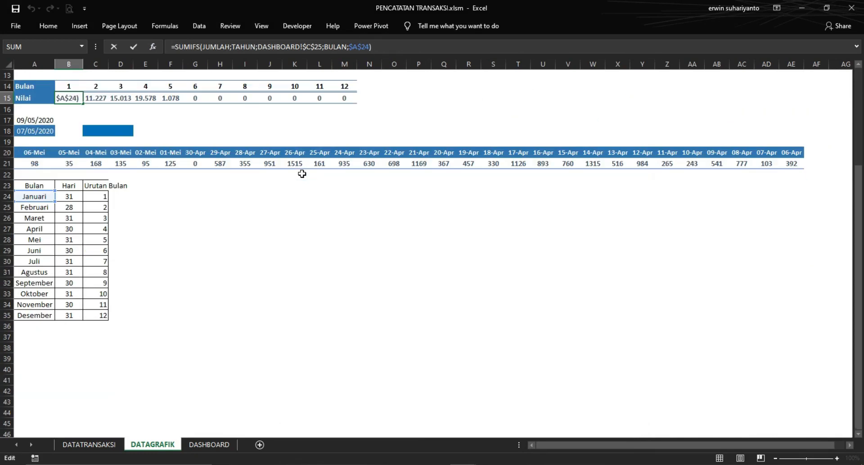
{"action": "scroll", "coordinate": [302, 173], "scroll_direction": "up", "scroll_amount": 1}
{"action": "scroll", "coordinate": [302, 173], "scroll_direction": "up", "scroll_amount": 2}
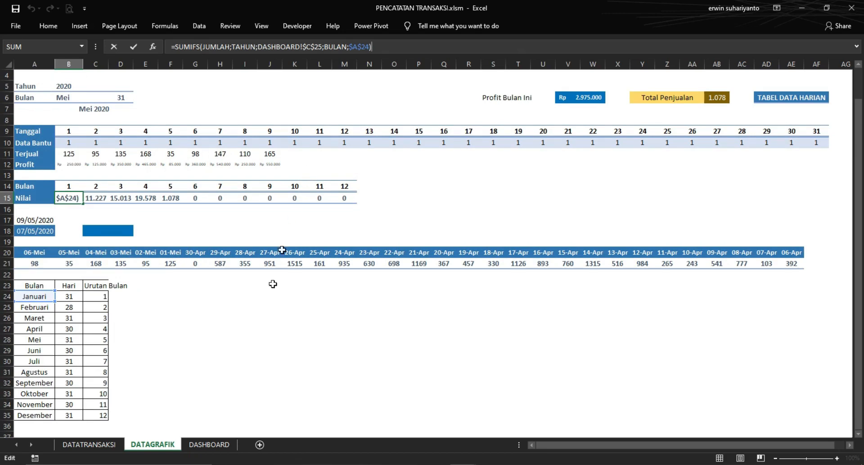
{"action": "left_click", "coordinate": [259, 339]}
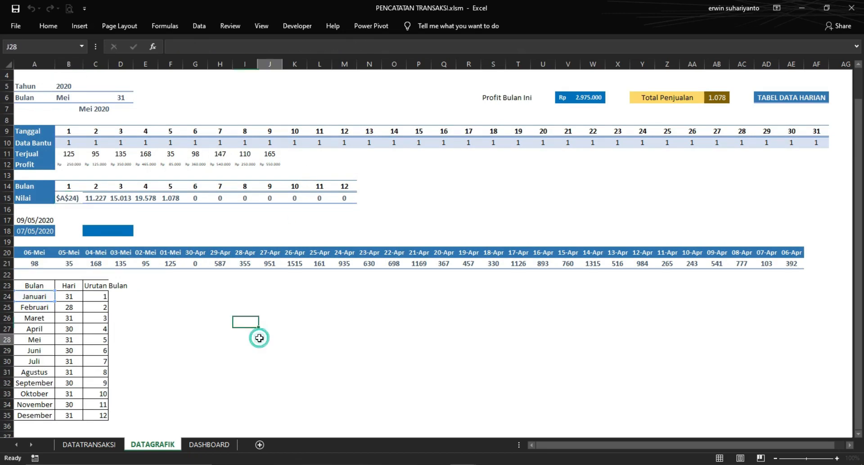
{"action": "left_click", "coordinate": [77, 201]}
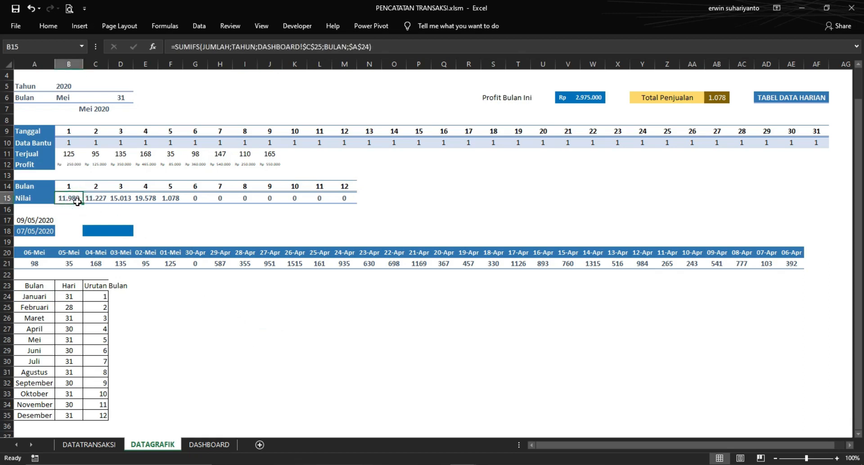
{"action": "left_click", "coordinate": [97, 199]}
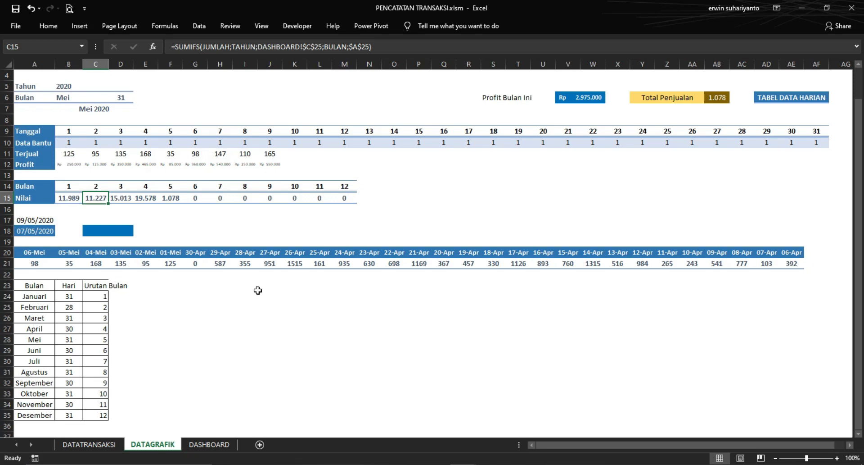
Switch to SISTEM PENCATATAN PENJUALAN.xlsm and start a SUMIFS formula in DATAGRAFIK cell B15 with JUMLAHTERJUAL as the sum range
{"action": "mouse_move", "coordinate": [411, 457]}
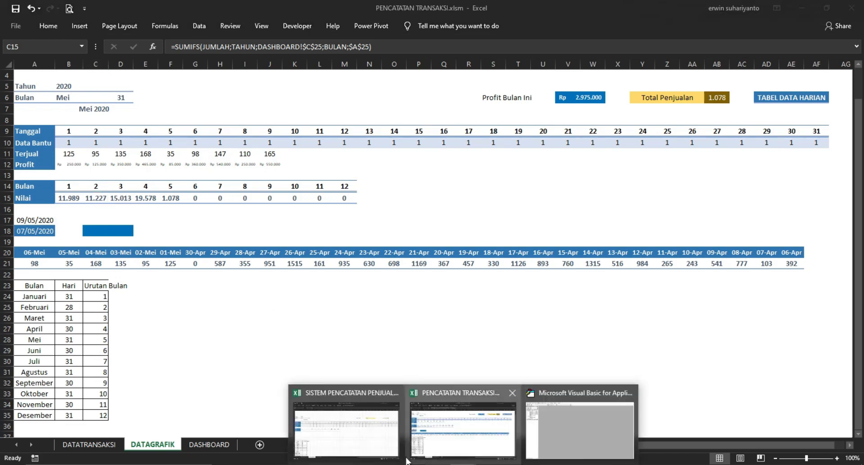
{"action": "left_click", "coordinate": [363, 441]}
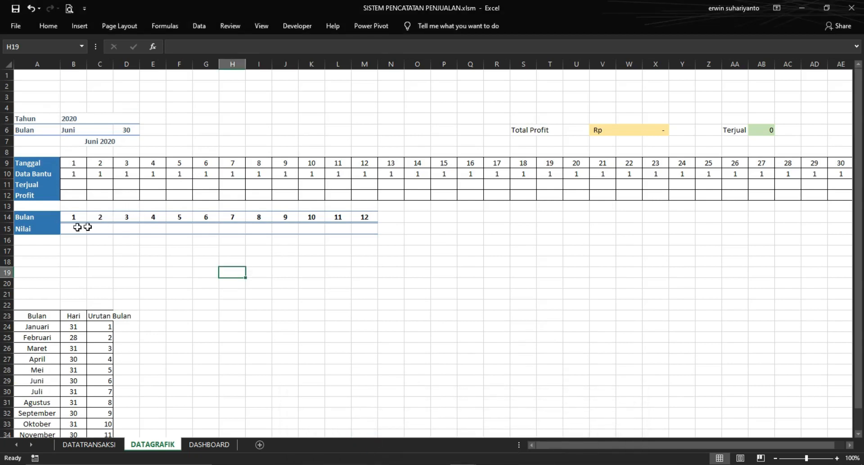
{"action": "left_click", "coordinate": [74, 227]}
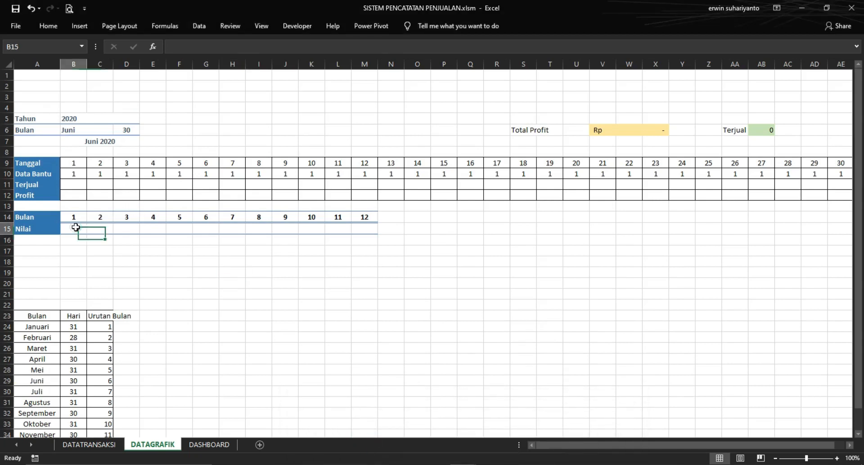
{"action": "left_click", "coordinate": [175, 49]}
{"action": "type", "text": "=SUMIFS("}
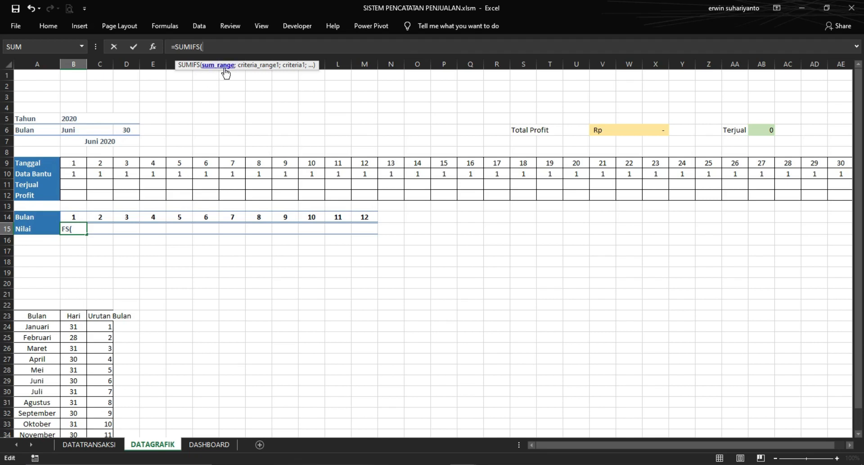
{"action": "type", "text": "JUM"}
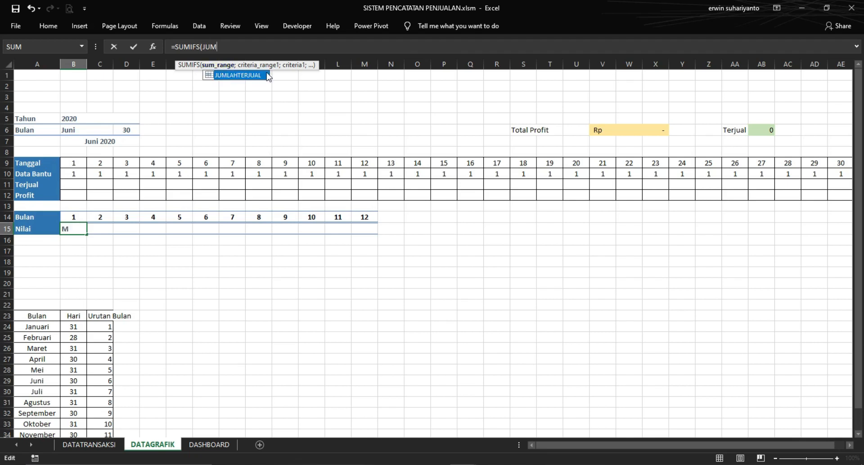
{"action": "double_click", "coordinate": [254, 78]}
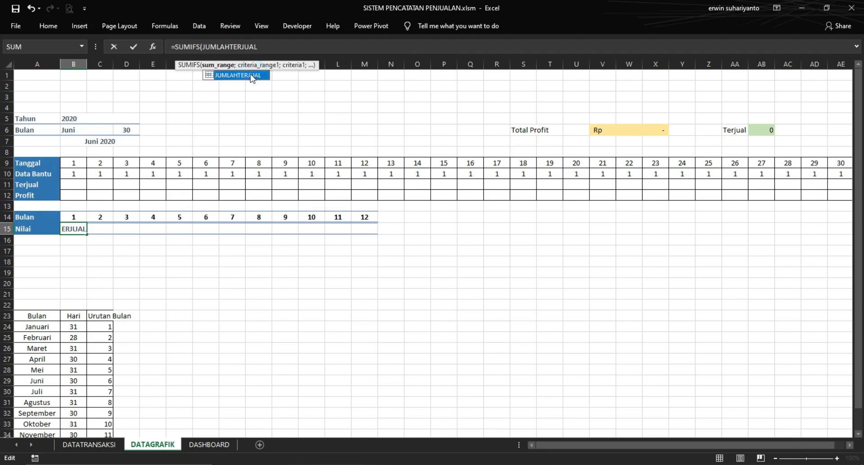
{"action": "left_click", "coordinate": [272, 49]}
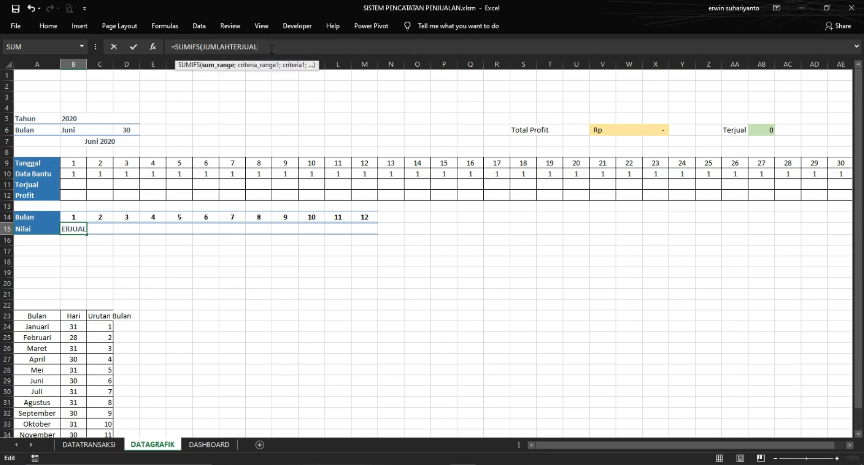
{"action": "type", "text": ";"}
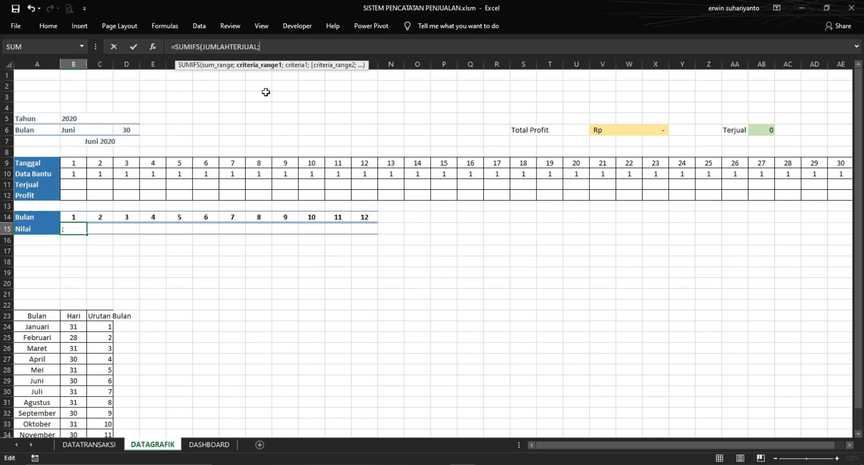
Add TAHUN as the first criteria range, matched to the year in DASHBOARD!$B$25 as an absolute reference
{"action": "type", "text": "TAHUN"}
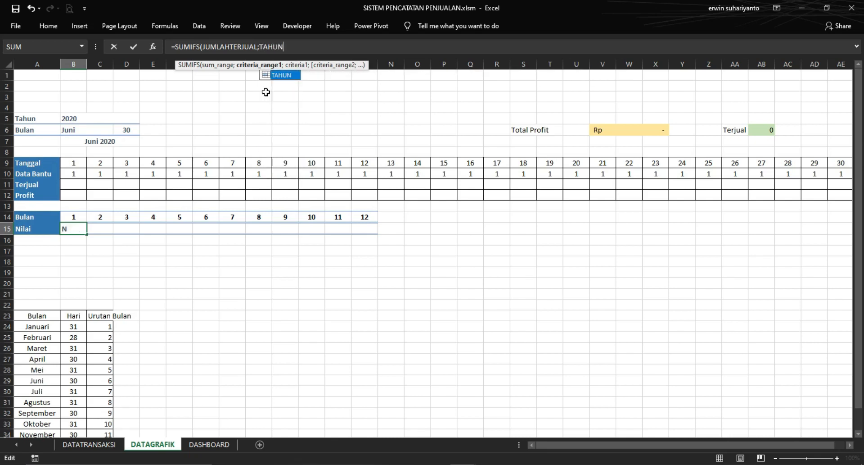
{"action": "left_click", "coordinate": [288, 75]}
{"action": "left_click", "coordinate": [281, 75]}
{"action": "type", "text": ";"}
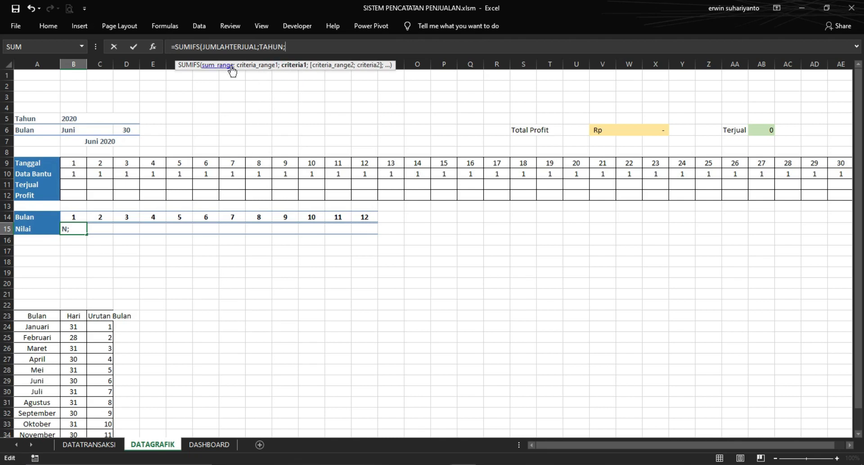
{"action": "left_click", "coordinate": [215, 444]}
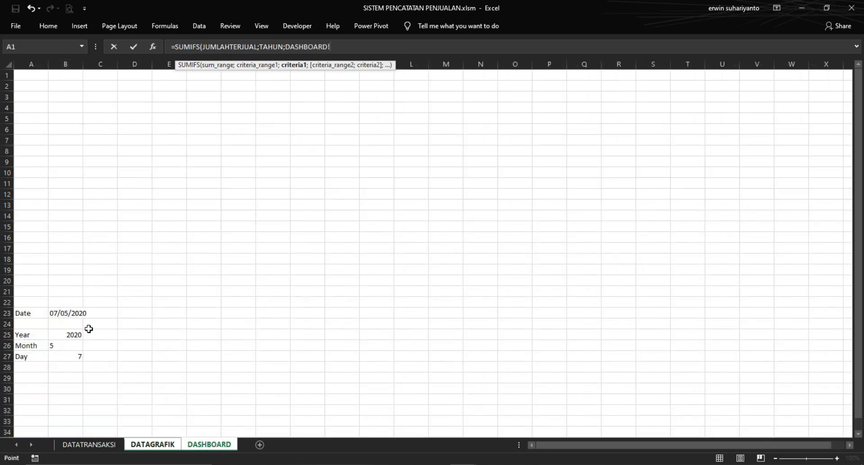
{"action": "left_click", "coordinate": [74, 335]}
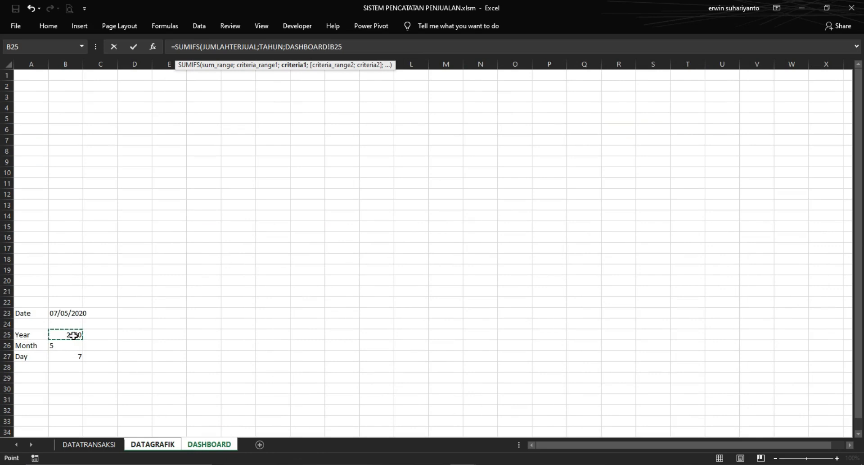
{"action": "key", "text": "F4"}
{"action": "type", "text": ";"}
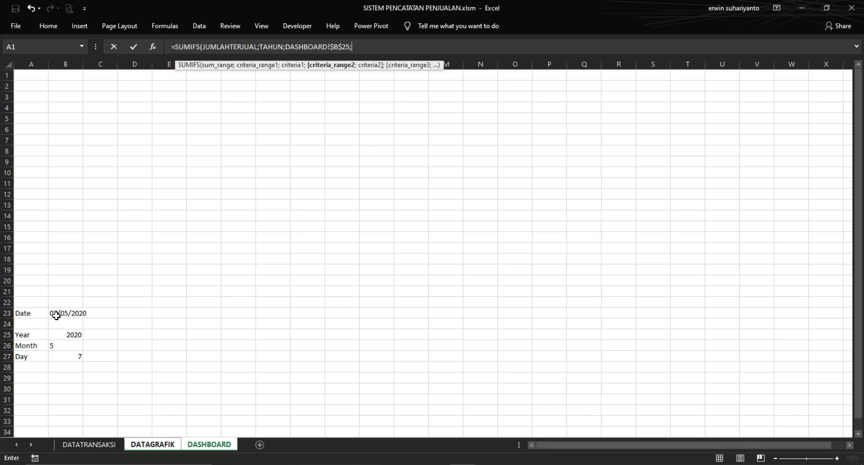
Complete the B15 formula with BULAN matched to DATAGRAFIK!$A$24 (Januari), and fill it across the Nilai row to M15
{"action": "type", "text": "BULA"}
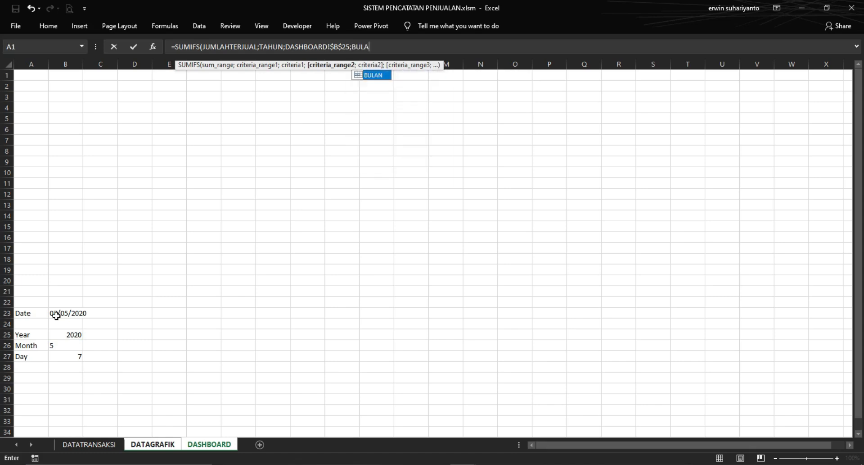
{"action": "type", "text": "N;"}
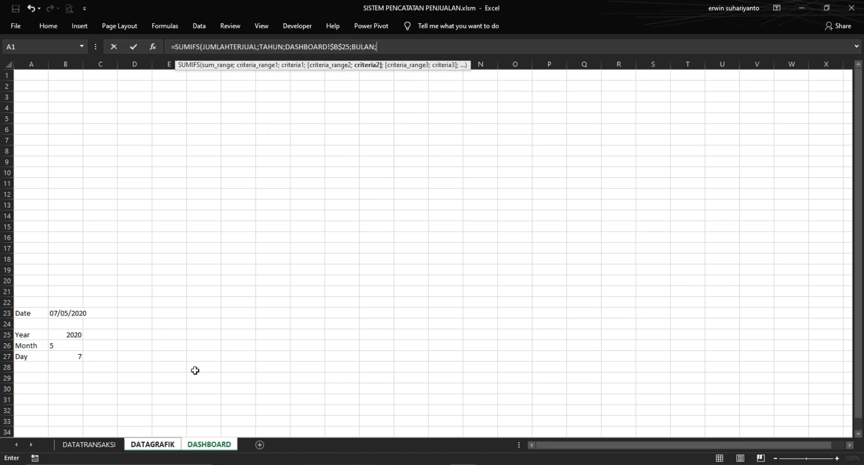
{"action": "left_click", "coordinate": [153, 444]}
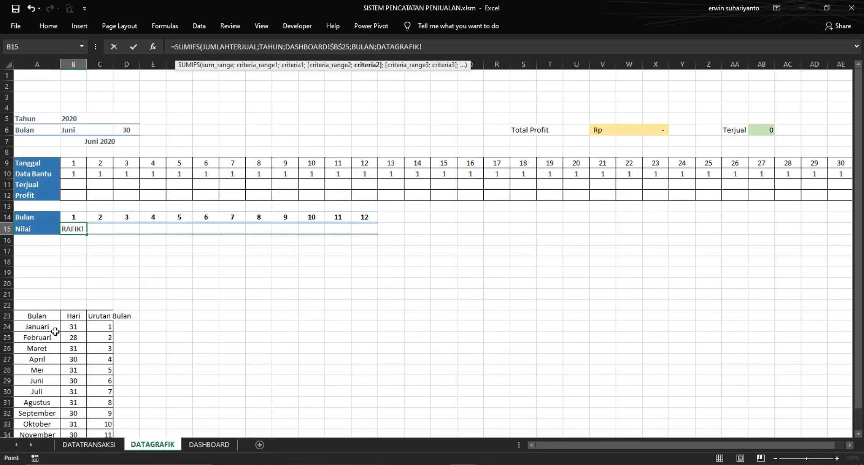
{"action": "left_click", "coordinate": [49, 327]}
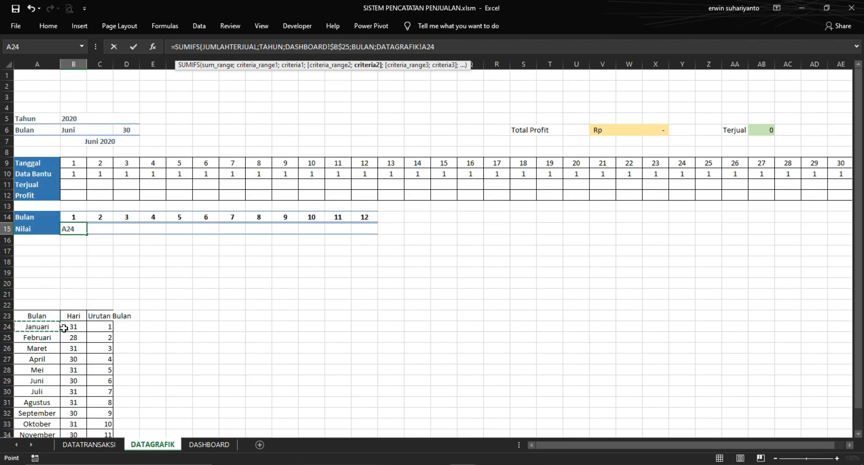
{"action": "key", "text": "F4"}
{"action": "type", "text": ")"}
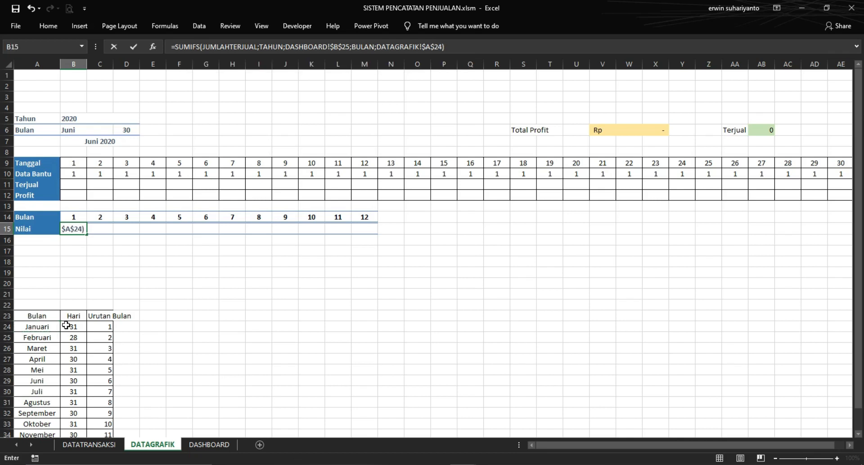
{"action": "key", "text": "Return"}
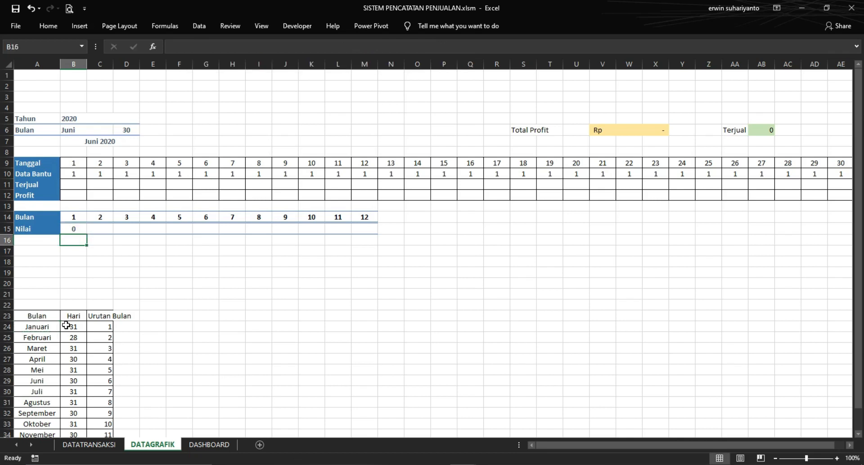
{"action": "left_click", "coordinate": [79, 229]}
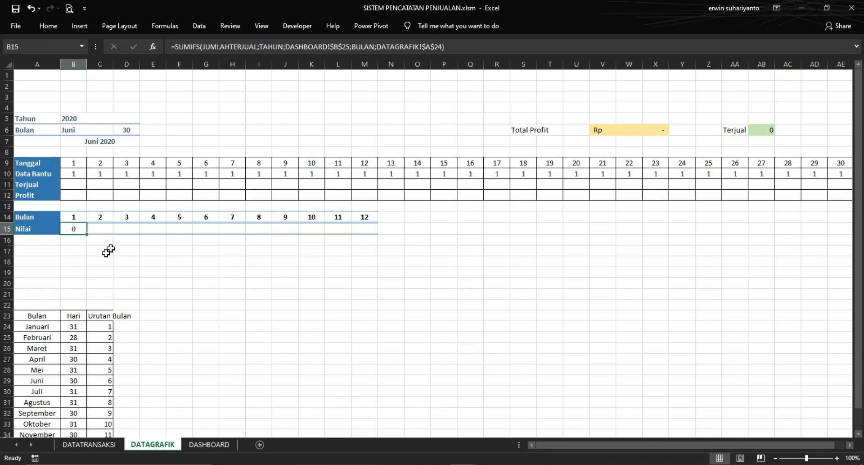
{"action": "left_click_drag", "start_coordinate": [88, 235], "coordinate": [373, 235]}
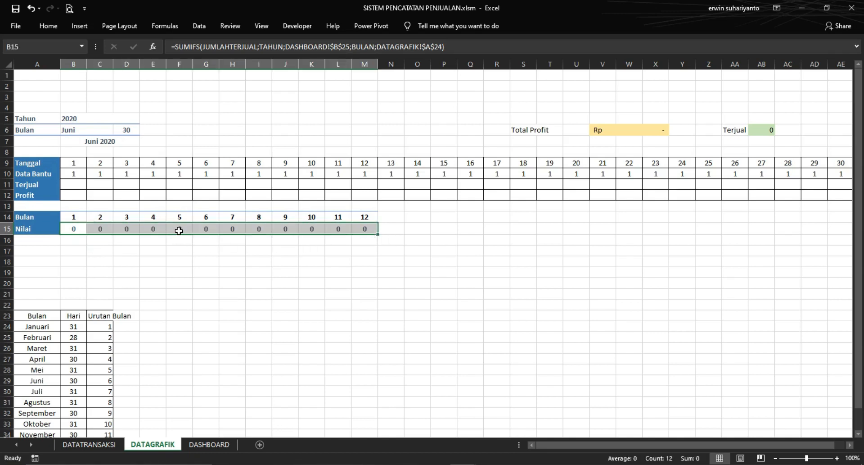
Change the BULAN criterion in month 2's Nilai formula in C15 to DATAGRAFIK!$A$25 (Februari)
{"action": "left_click", "coordinate": [107, 231]}
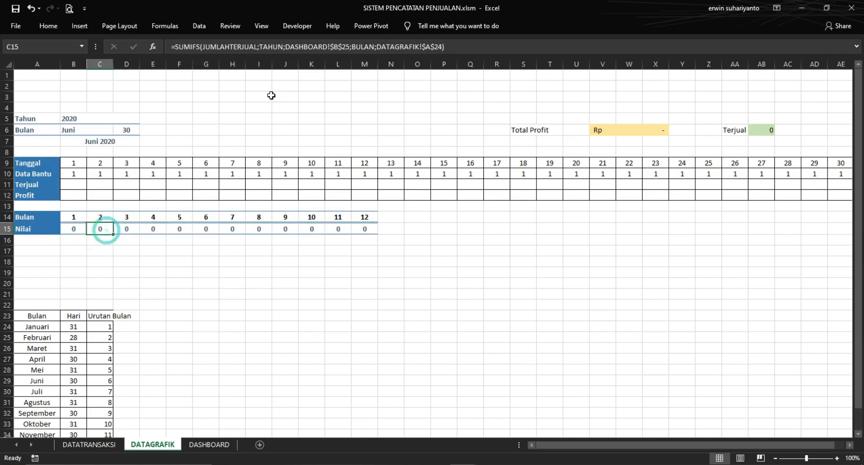
{"action": "left_click", "coordinate": [448, 50]}
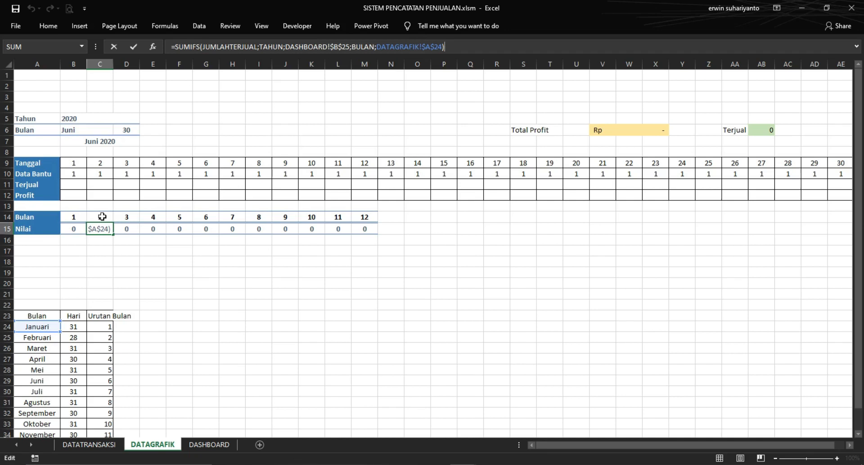
{"action": "scroll", "coordinate": [102, 217], "scroll_direction": "down", "scroll_amount": 1}
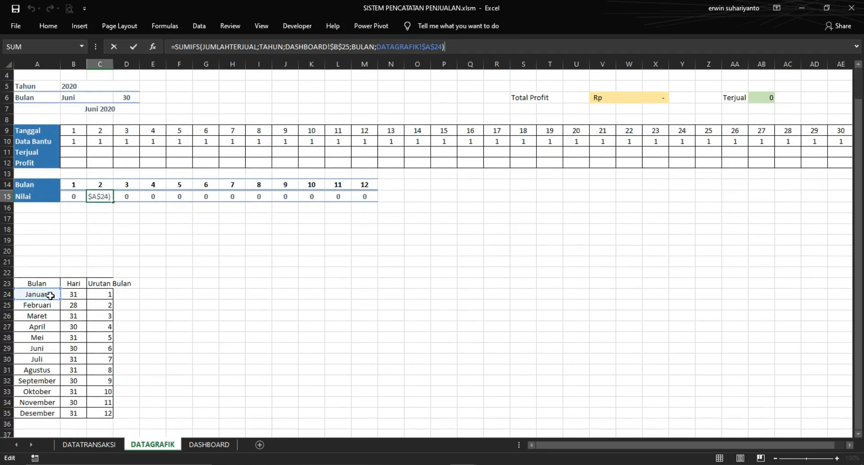
{"action": "left_click", "coordinate": [54, 305]}
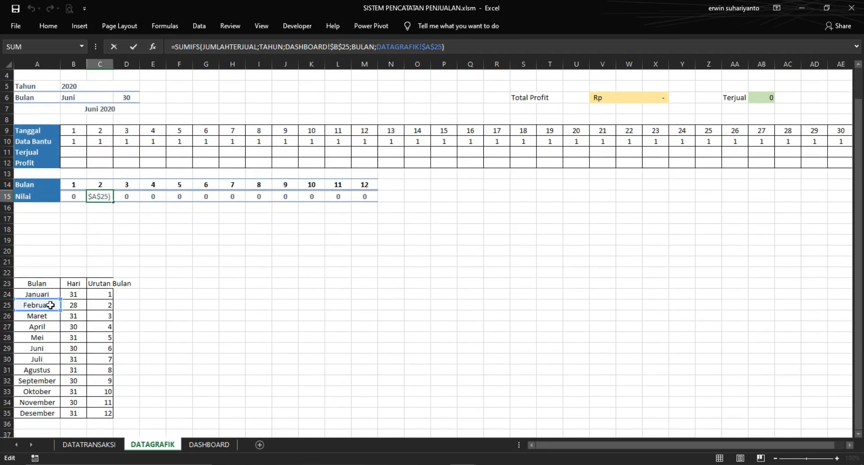
{"action": "key", "text": "Return"}
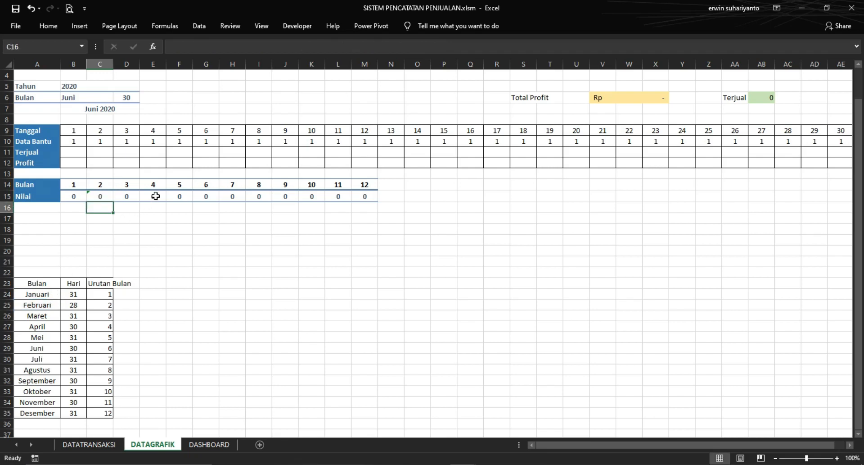
Change the BULAN criterion in month 3's Nilai formula in D15 to DATAGRAFIK!$A$26 (Maret)
{"action": "left_click", "coordinate": [130, 194]}
{"action": "left_click", "coordinate": [248, 48]}
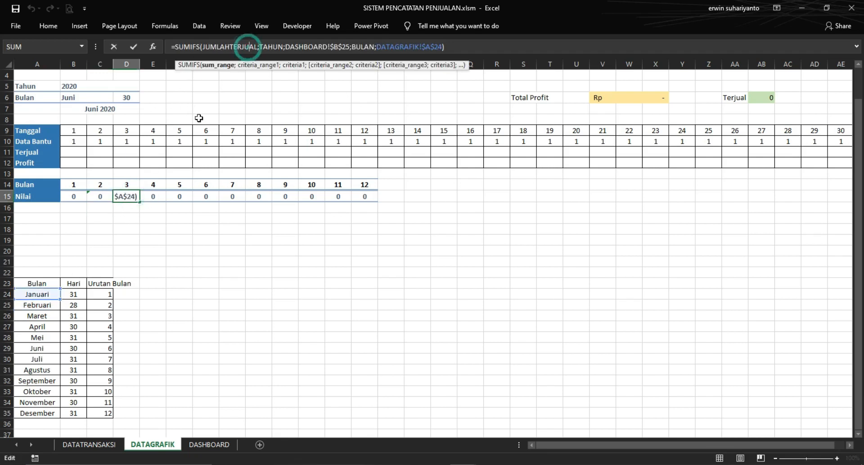
{"action": "left_click", "coordinate": [38, 294]}
{"action": "left_click", "coordinate": [45, 305]}
{"action": "left_click", "coordinate": [45, 316]}
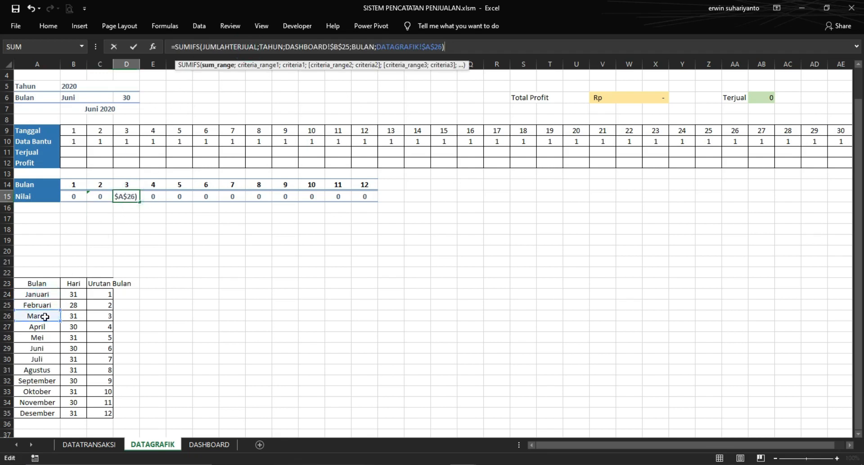
{"action": "key", "text": "Return"}
Change the BULAN criterion in month 4's Nilai formula in E15 to DATAGRAFIK!$A$27 (April)
{"action": "left_click", "coordinate": [151, 196]}
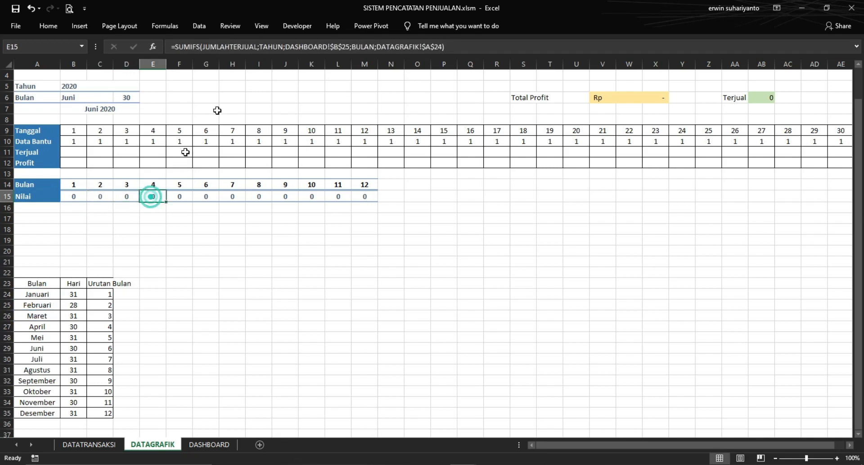
{"action": "left_click", "coordinate": [272, 47]}
{"action": "left_click", "coordinate": [45, 326]}
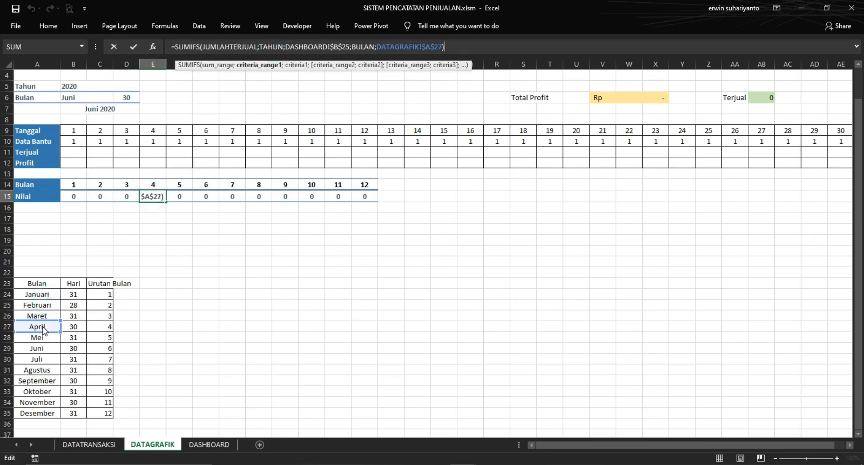
{"action": "key", "text": "Return"}
Move the BULAN criterion reference of month 5's Nilai formula in F15 down the Bulan list from Januari
{"action": "left_click", "coordinate": [180, 196]}
{"action": "left_click", "coordinate": [297, 46]}
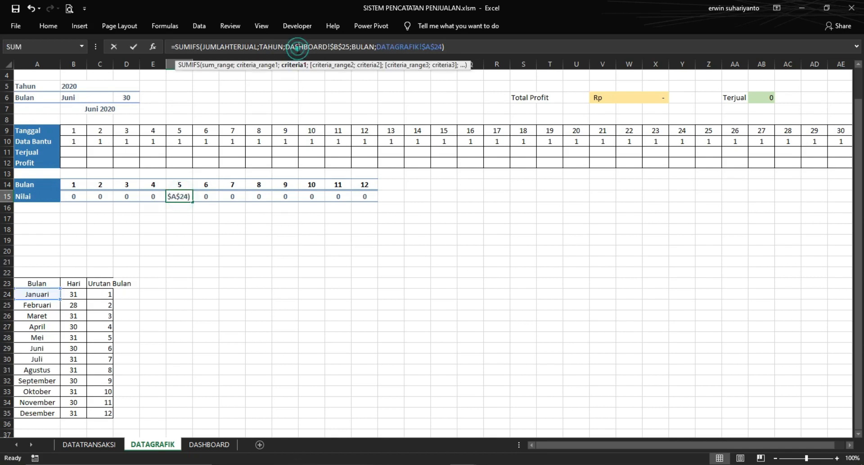
{"action": "left_click_drag", "start_coordinate": [47, 299], "coordinate": [49, 325]}
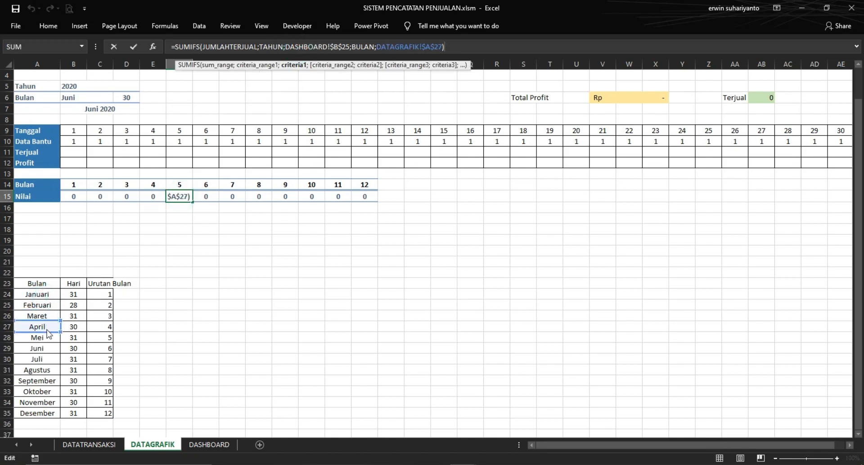
{"action": "key", "text": "Return"}
Change the BULAN criterion in month 6's Nilai formula in G15 to DATAGRAFIK!$A$29 (Juni)
{"action": "left_click", "coordinate": [211, 198]}
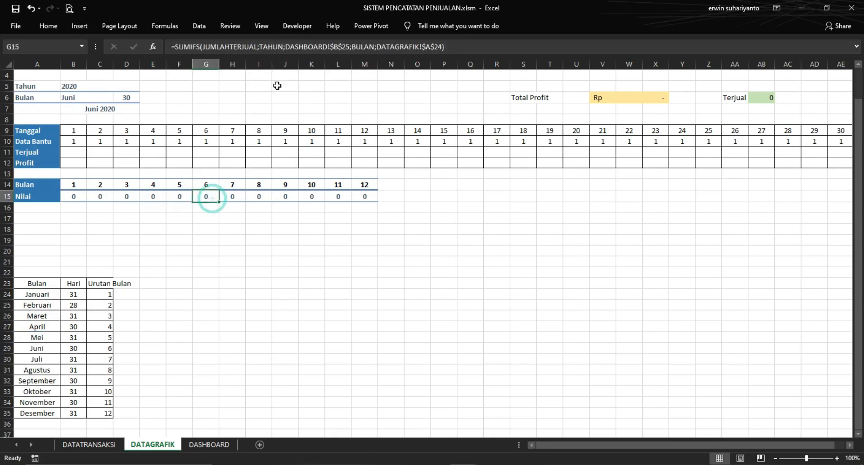
{"action": "left_click", "coordinate": [288, 47]}
{"action": "left_click_drag", "start_coordinate": [48, 298], "coordinate": [45, 347]}
{"action": "key", "text": "Return"}
Change the BULAN criterion in month 7's Nilai formula in H15 to DATAGRAFIK!$A$30 (Juli)
{"action": "left_click", "coordinate": [232, 199]}
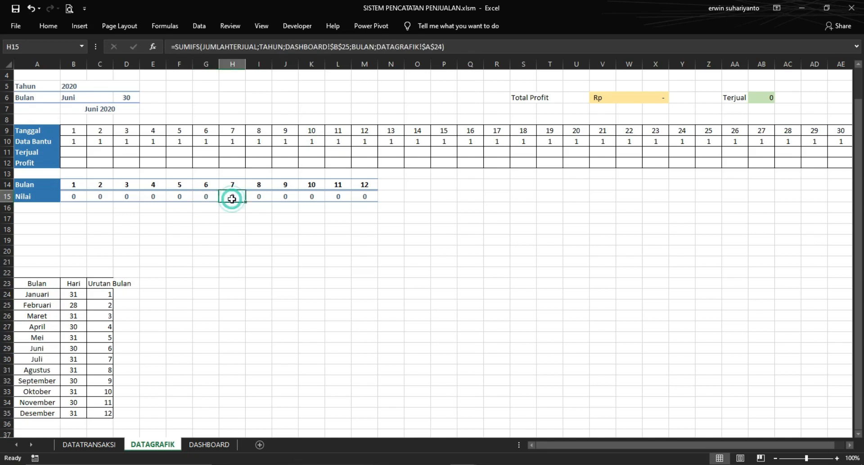
{"action": "left_click", "coordinate": [296, 47]}
{"action": "left_click_drag", "start_coordinate": [53, 299], "coordinate": [50, 364]}
{"action": "key", "text": "ctrl+Return"}
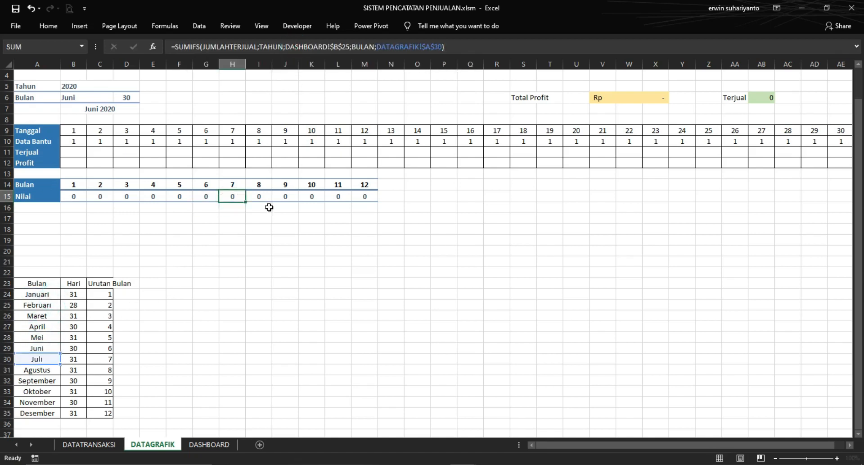
Point the SUMIFS month criterion on DATAGRAFIK to $A$31 (Agustus) for I15 and $A$32 (September) for J15
{"action": "left_click", "coordinate": [259, 197]}
{"action": "double_click", "coordinate": [259, 197]}
{"action": "scroll", "coordinate": [67, 247], "scroll_direction": "down", "scroll_amount": 2}
{"action": "left_click_drag", "start_coordinate": [54, 238], "coordinate": [51, 314]}
{"action": "key", "text": "Return"}
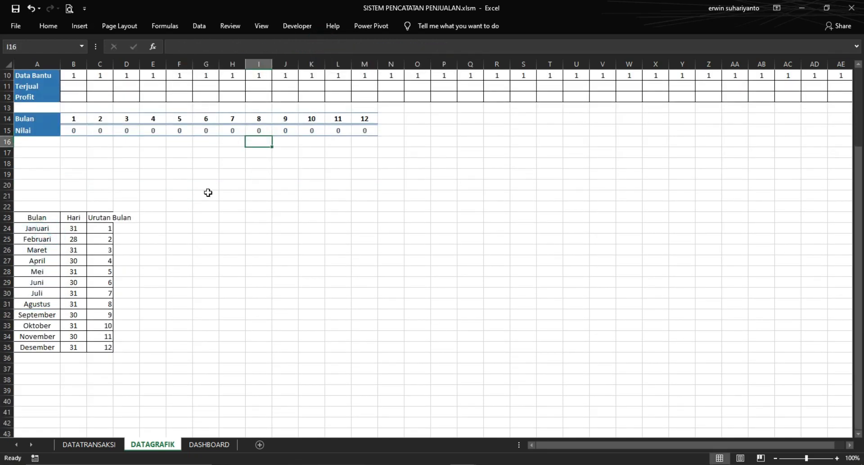
{"action": "double_click", "coordinate": [284, 130]}
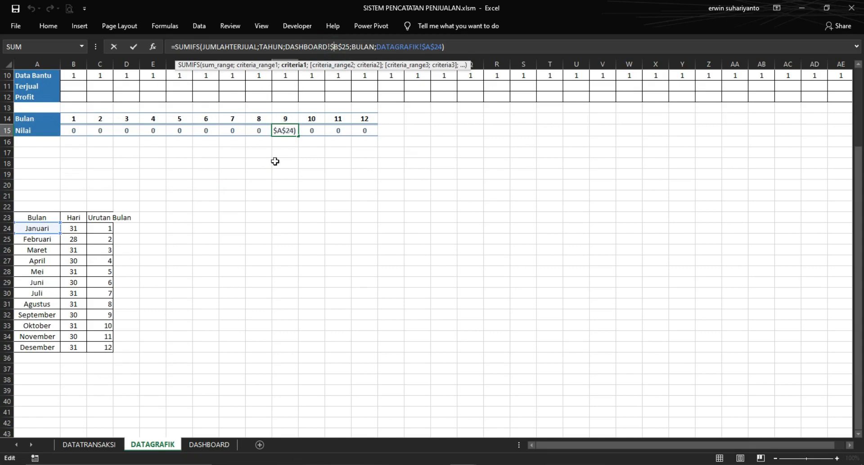
{"action": "left_click_drag", "start_coordinate": [53, 237], "coordinate": [43, 315]}
{"action": "key", "text": "Return"}
Point the SUMIFS month criterion to $A$33 (Oktober) for K15 and $A$34 (November) for L15
{"action": "left_click", "coordinate": [303, 131]}
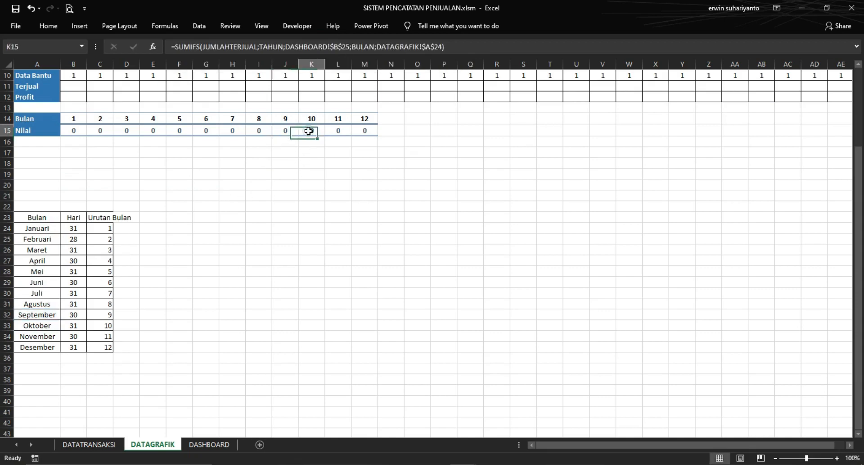
{"action": "left_click", "coordinate": [323, 47]}
{"action": "left_click_drag", "start_coordinate": [48, 233], "coordinate": [41, 325]}
{"action": "key", "text": "Return"}
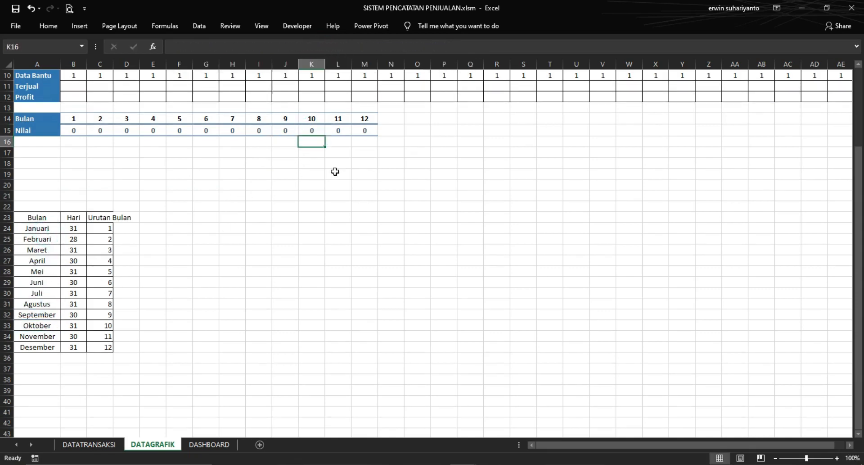
{"action": "left_click", "coordinate": [340, 130]}
{"action": "left_click", "coordinate": [344, 51]}
{"action": "left_click_drag", "start_coordinate": [40, 233], "coordinate": [45, 335]}
{"action": "key", "text": "Return"}
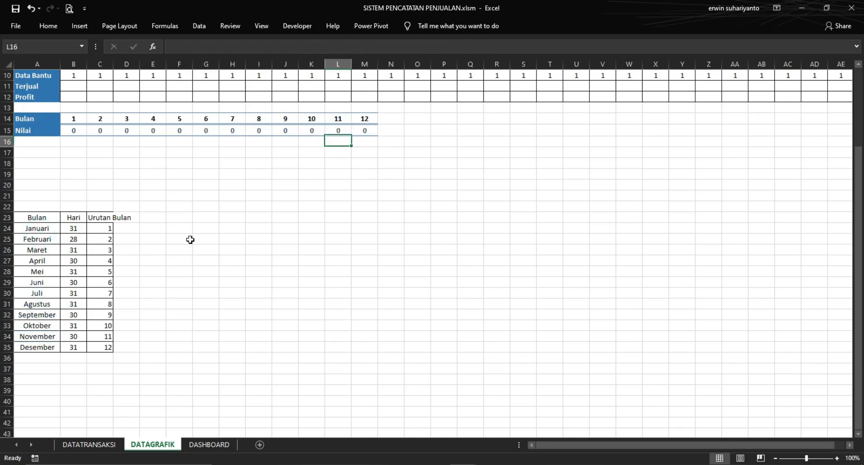
Point the SUMIFS month criterion in M15 to $A$35 (Desember)
{"action": "left_click", "coordinate": [358, 132]}
{"action": "left_click", "coordinate": [340, 47]}
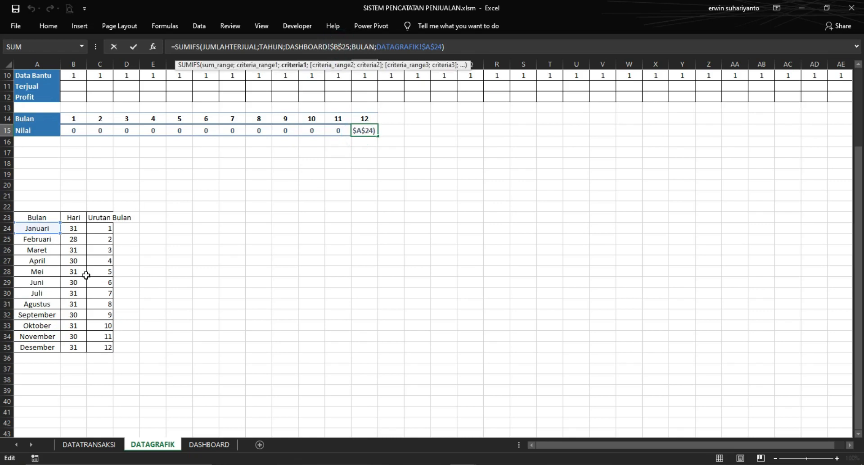
{"action": "left_click_drag", "start_coordinate": [47, 231], "coordinate": [45, 349]}
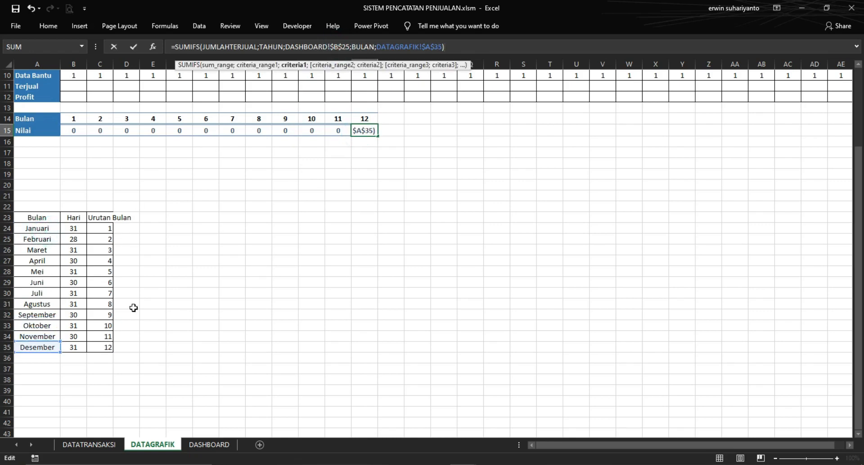
{"action": "key", "text": "Return"}
{"action": "scroll", "coordinate": [321, 253], "scroll_direction": "up", "scroll_amount": 3}
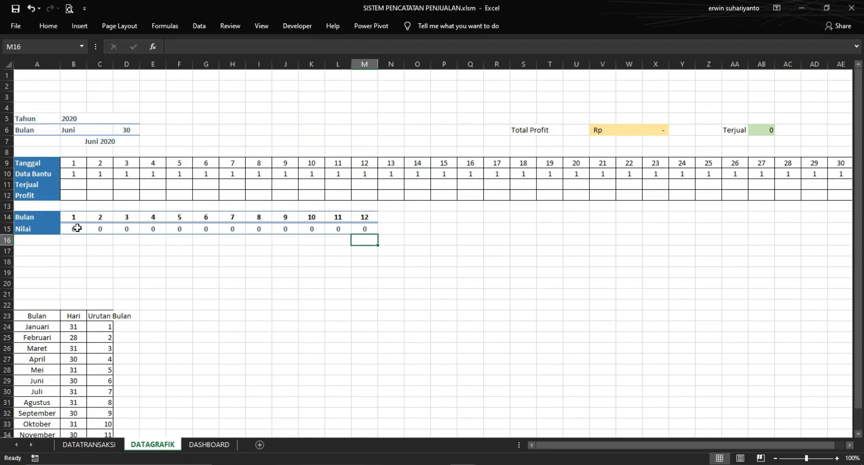
Switch to PENCATATAN TRANSAKSI.xlsm and copy the sample transactions in A7:F25 of its DATATRANSAKSI sheet
{"action": "left_click", "coordinate": [103, 444]}
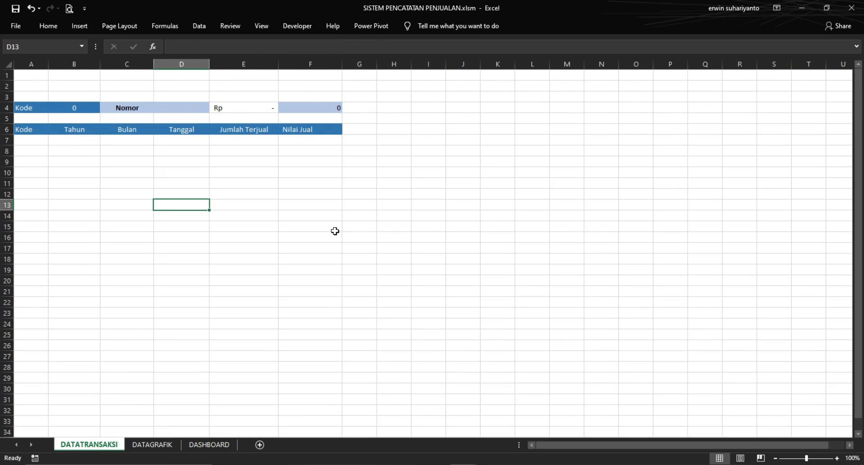
{"action": "left_click", "coordinate": [463, 464]}
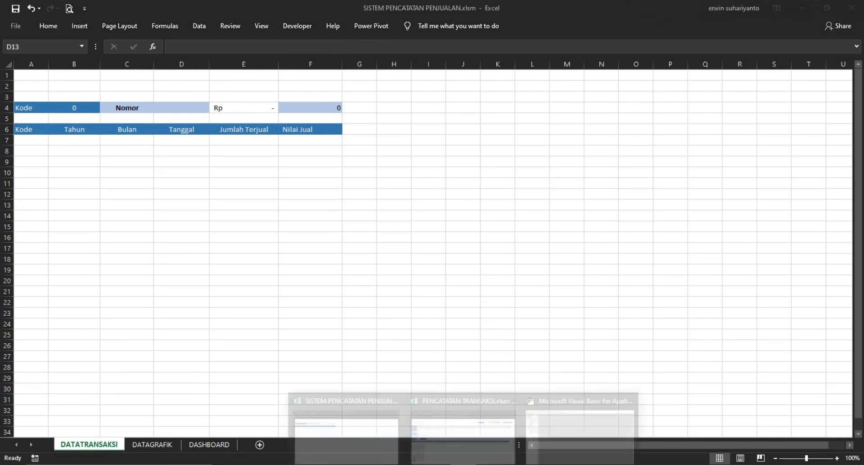
{"action": "left_click", "coordinate": [374, 423]}
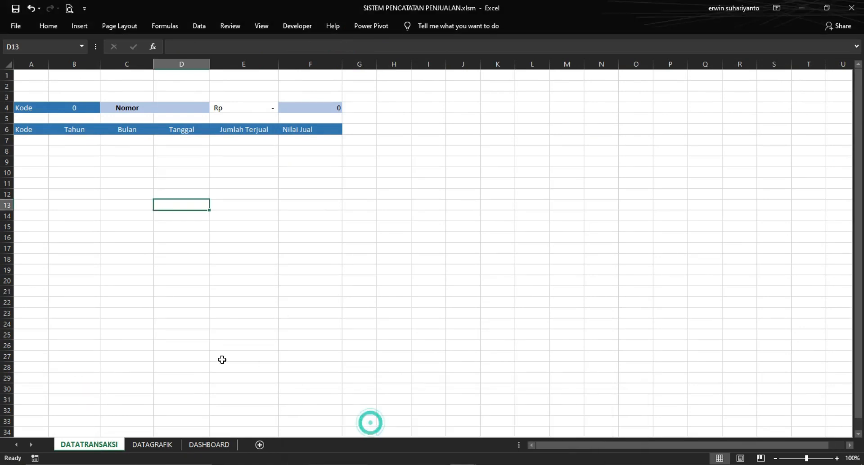
{"action": "left_click", "coordinate": [469, 463]}
{"action": "left_click", "coordinate": [478, 436]}
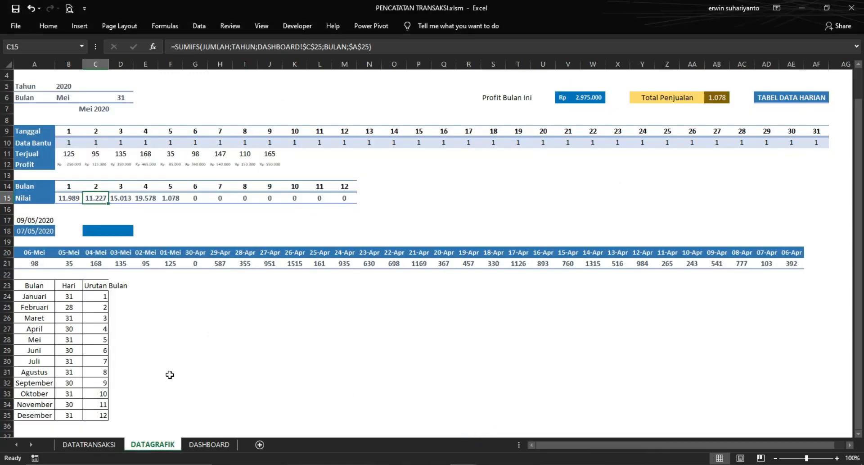
{"action": "left_click", "coordinate": [106, 444]}
{"action": "left_click_drag", "start_coordinate": [32, 140], "coordinate": [313, 333]}
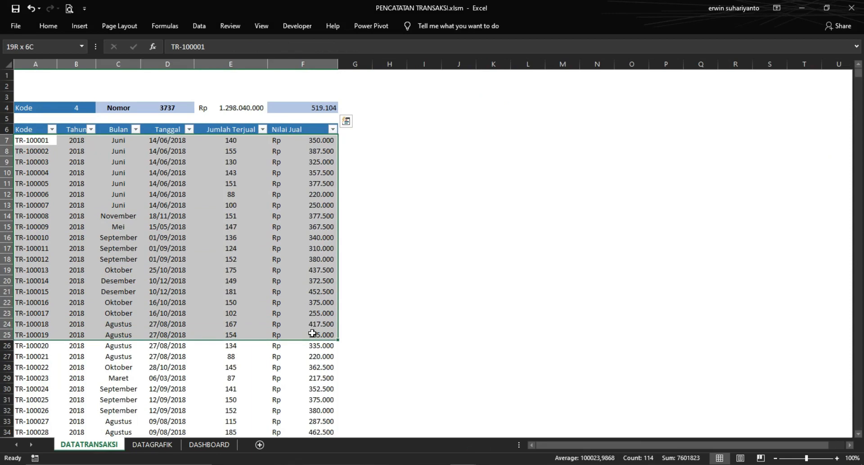
{"action": "right_click", "coordinate": [157, 269]}
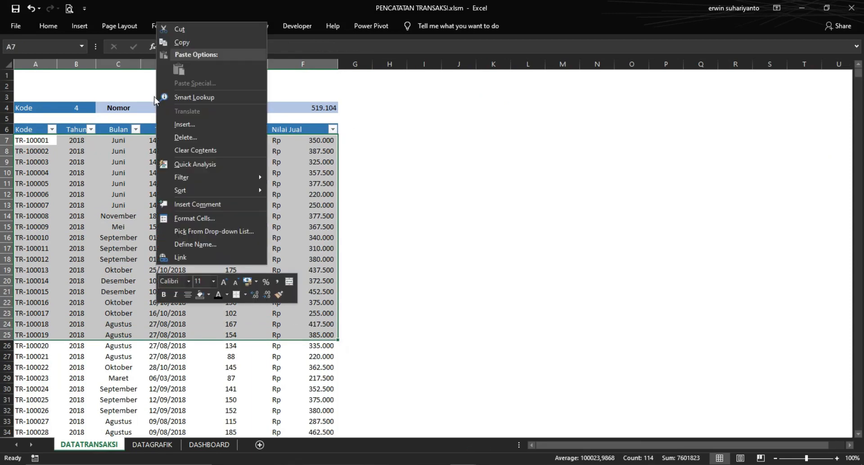
{"action": "left_click", "coordinate": [181, 43]}
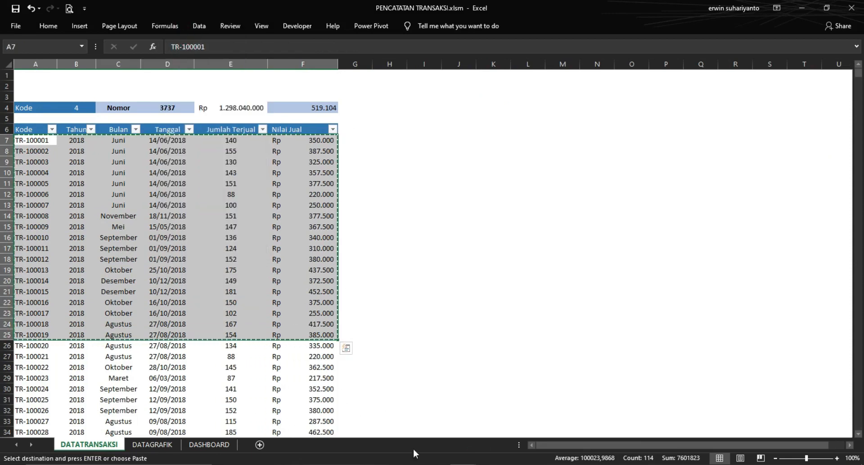
Paste the copied transactions as values at A7 of DATATRANSAKSI in SISTEM PENCATATAN PENJUALAN.xlsm
{"action": "mouse_move", "coordinate": [412, 456]}
{"action": "left_click", "coordinate": [369, 439]}
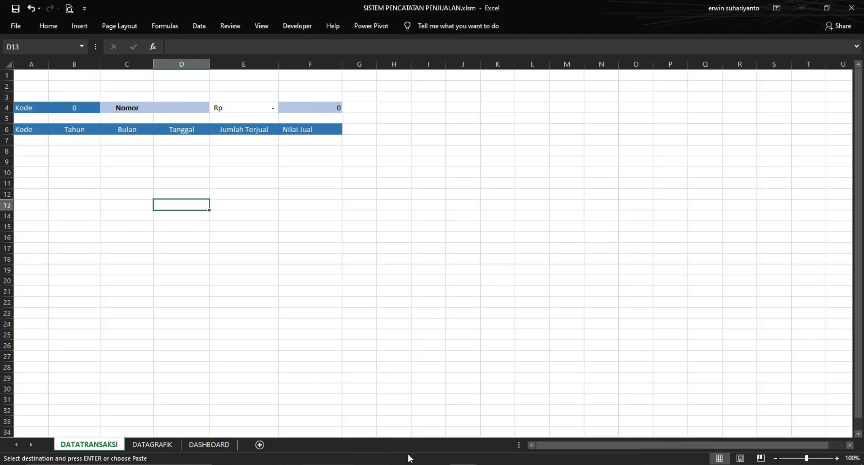
{"action": "right_click", "coordinate": [36, 140]}
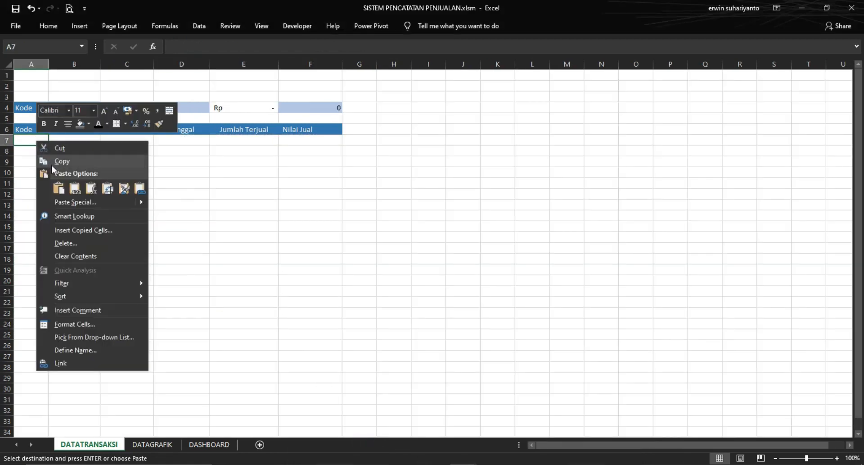
{"action": "left_click", "coordinate": [71, 186]}
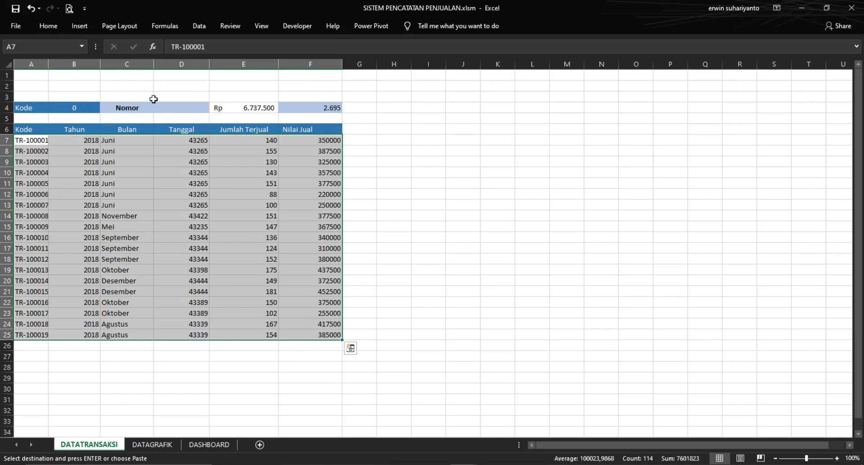
Format the Tanggal column D as Short Date
{"action": "left_click", "coordinate": [195, 66]}
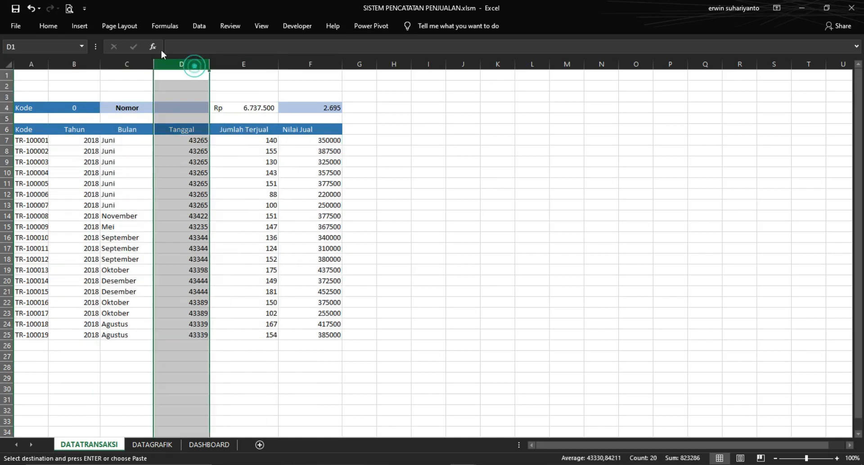
{"action": "left_click", "coordinate": [53, 25]}
{"action": "left_click", "coordinate": [423, 47]}
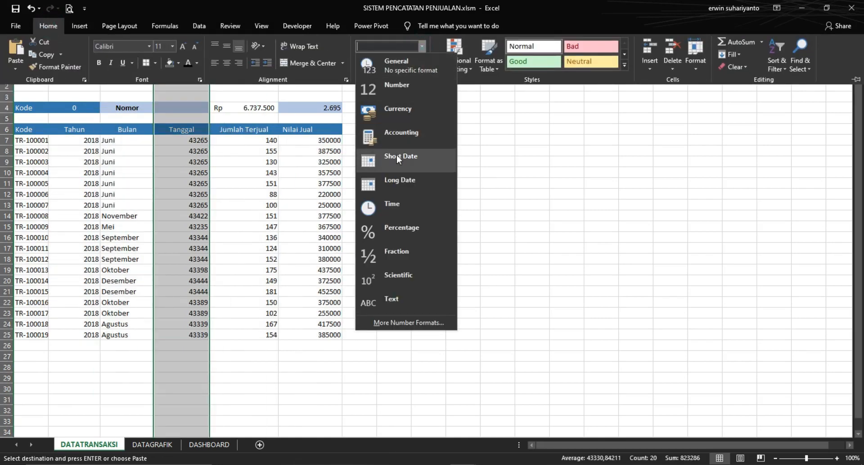
{"action": "left_click", "coordinate": [423, 158]}
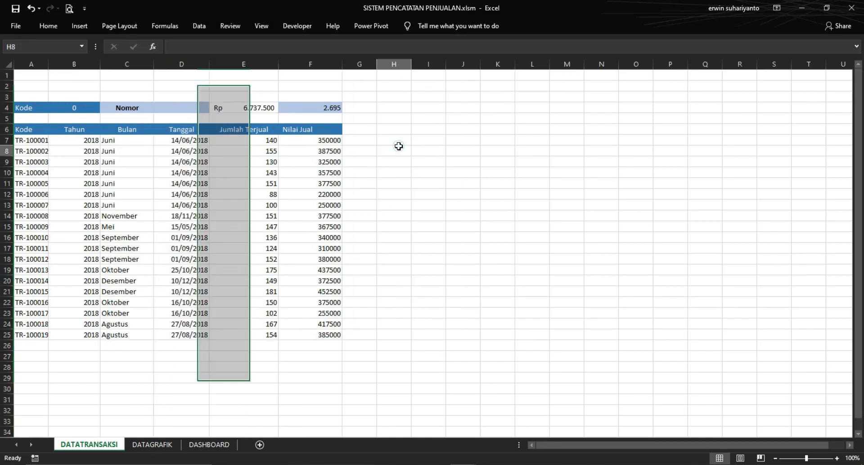
{"action": "left_click", "coordinate": [396, 150]}
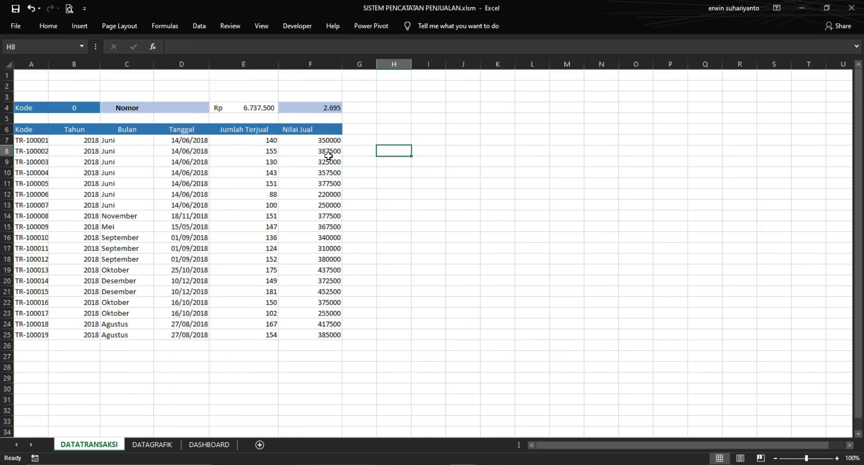
Apply the Rp accounting format to the Nilai Jual column from F7 down to the last sheet row
{"action": "left_click", "coordinate": [331, 65]}
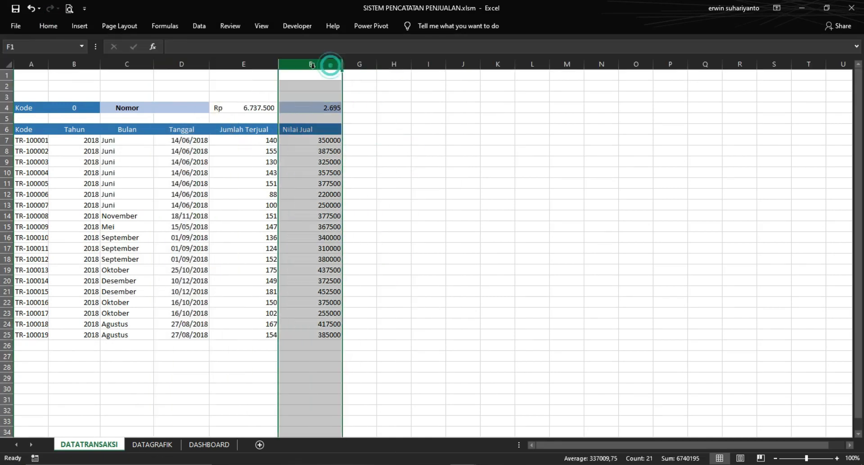
{"action": "left_click", "coordinate": [298, 139]}
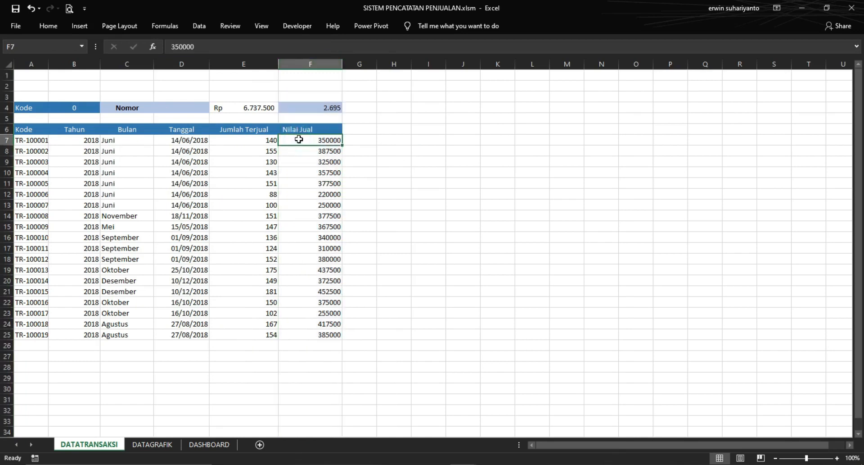
{"action": "key", "text": "ctrl+shift+Down"}
{"action": "key", "text": "ctrl+shift+Down"}
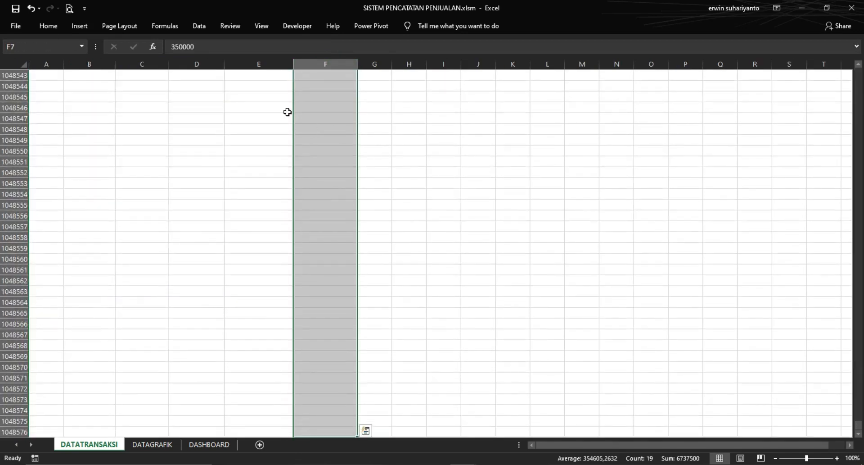
{"action": "left_click", "coordinate": [48, 26]}
{"action": "left_click", "coordinate": [370, 63]}
{"action": "left_click", "coordinate": [381, 76]}
{"action": "left_click", "coordinate": [394, 131]}
{"action": "left_click", "coordinate": [344, 144]}
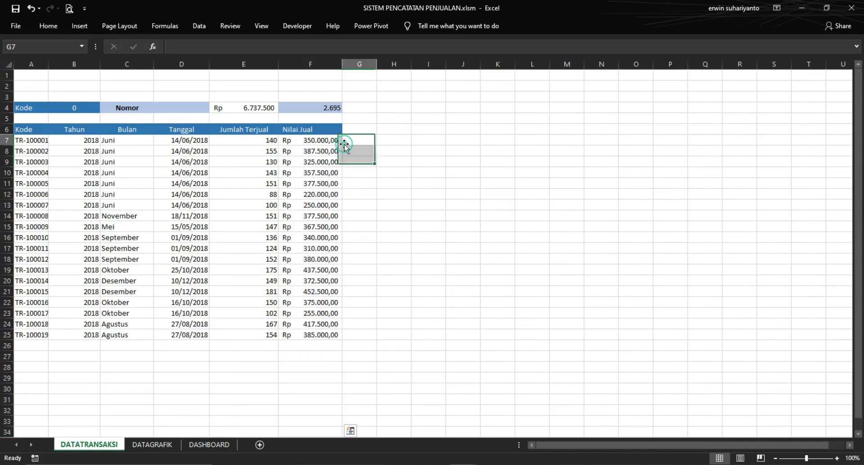
Change the date in B23 of the DASHBOARD sheet to 07/05/2018
{"action": "left_click", "coordinate": [312, 108]}
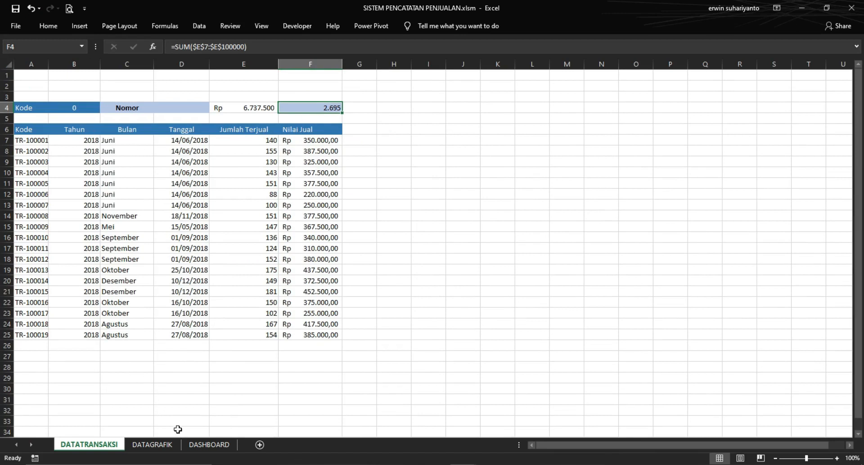
{"action": "left_click", "coordinate": [206, 445]}
{"action": "left_click", "coordinate": [71, 333]}
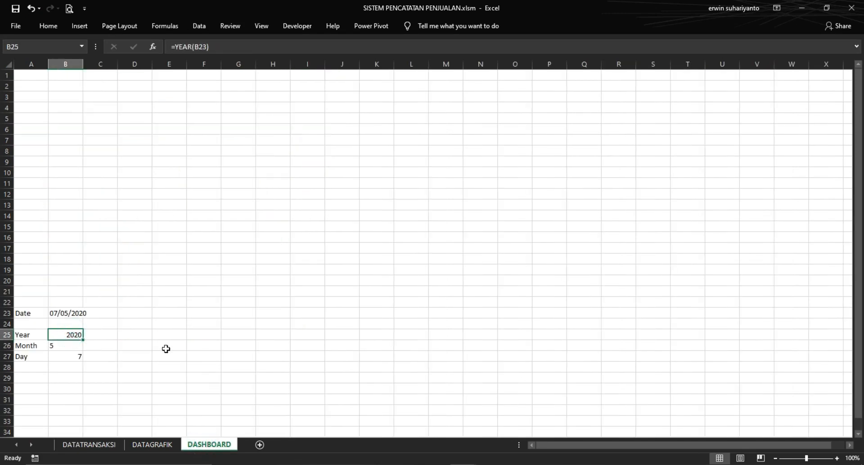
{"action": "left_click", "coordinate": [72, 312]}
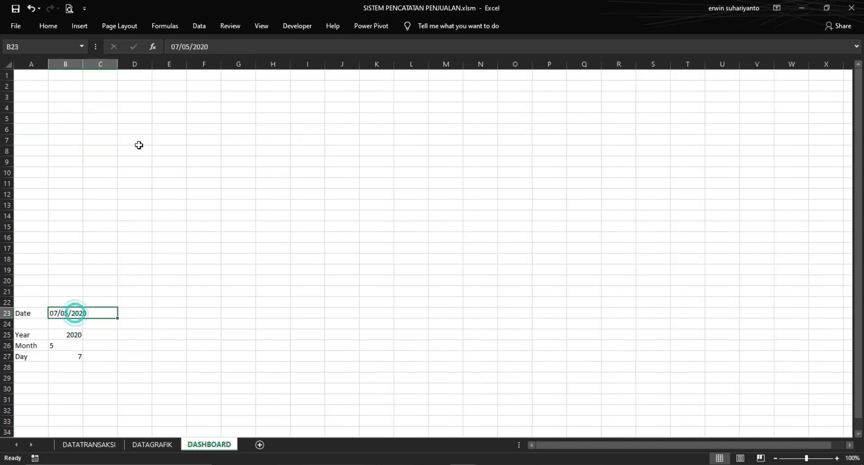
{"action": "left_click", "coordinate": [222, 49]}
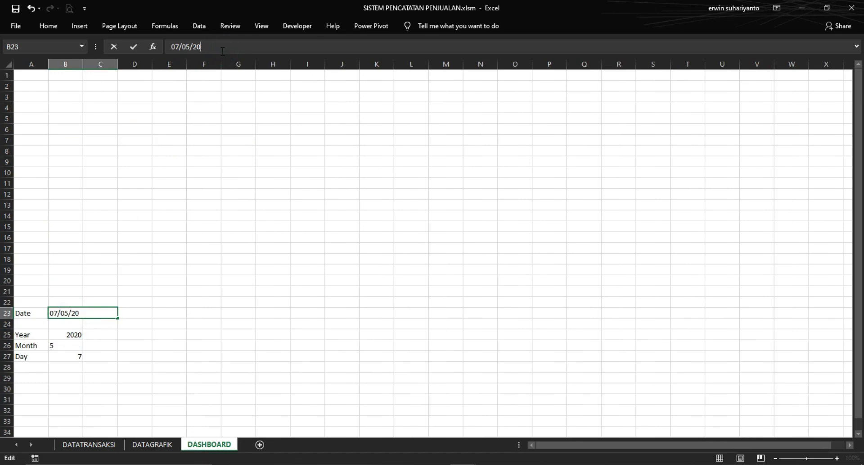
{"action": "key", "text": "Return"}
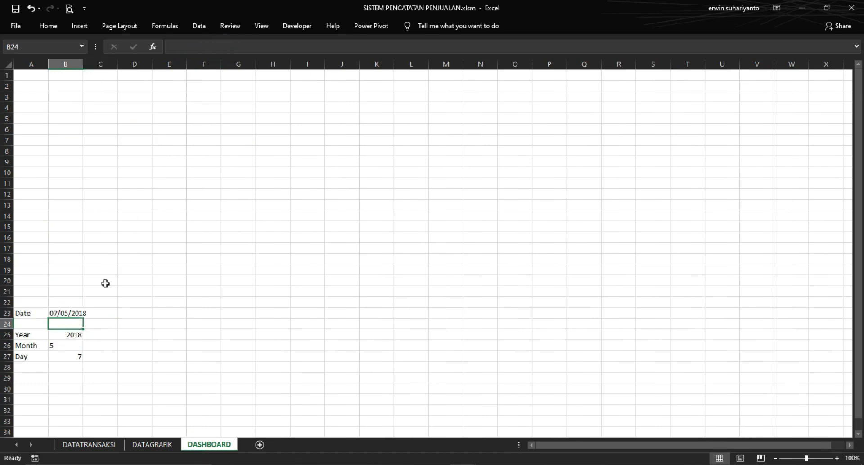
Check the monthly Nilai figures on DATAGRAFIK against the transactions on DATATRANSAKSI
{"action": "left_click", "coordinate": [153, 445]}
{"action": "left_click", "coordinate": [208, 272]}
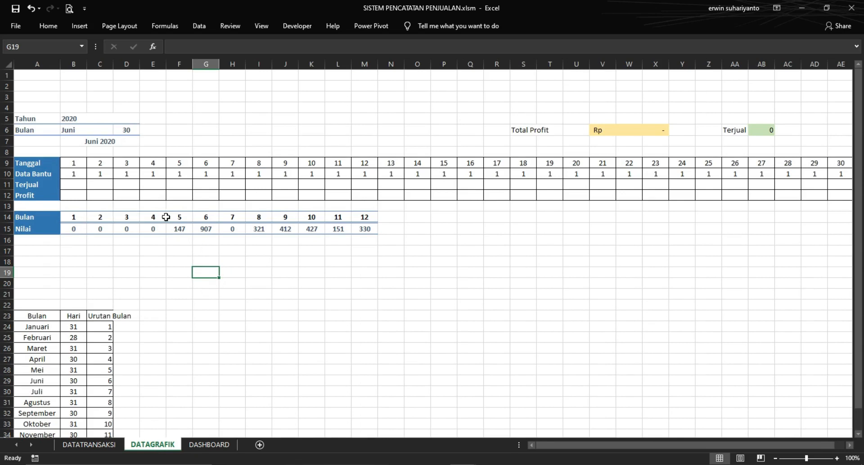
{"action": "scroll", "coordinate": [197, 367], "scroll_direction": "down", "scroll_amount": 2}
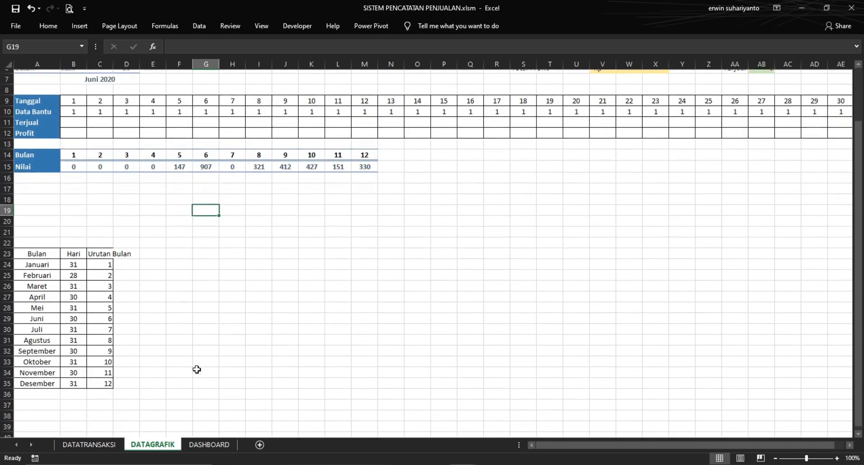
{"action": "left_click", "coordinate": [106, 442]}
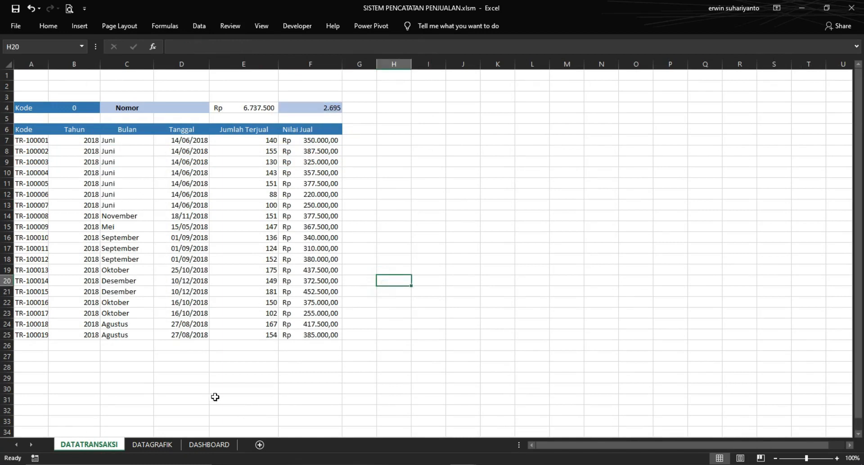
{"action": "left_click", "coordinate": [200, 446]}
{"action": "left_click", "coordinate": [149, 451]}
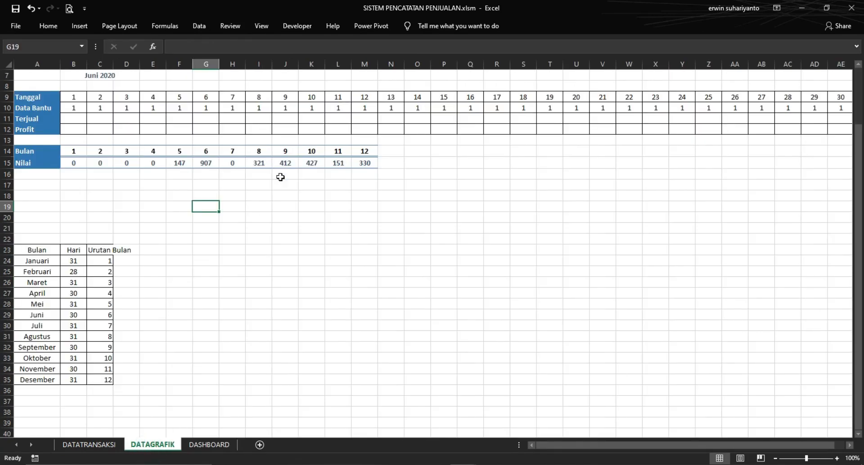
Switch to the PENCATATAN TRANSAKSI workbook and clear the date in A17 of its DATAGRAFIK sheet
{"action": "scroll", "coordinate": [280, 178], "scroll_direction": "up", "scroll_amount": 2}
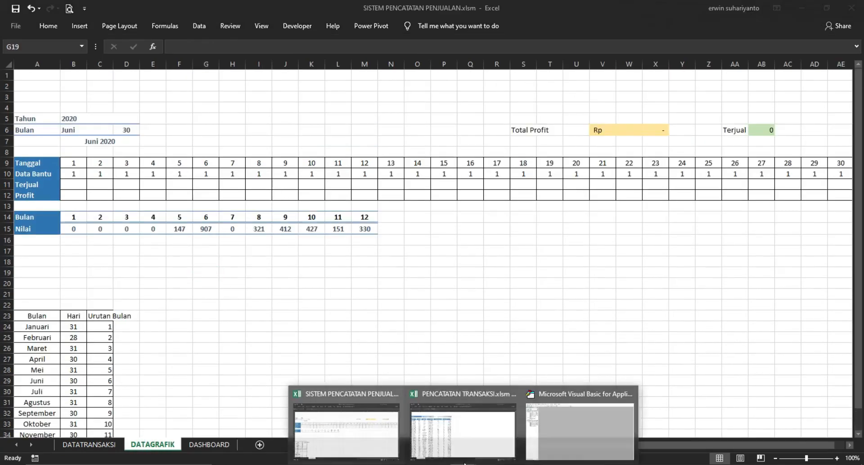
{"action": "left_click", "coordinate": [464, 446]}
{"action": "left_click", "coordinate": [487, 332]}
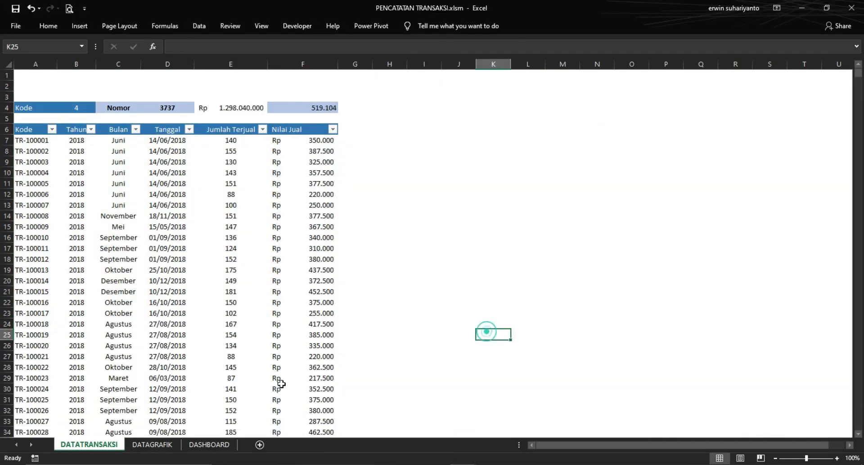
{"action": "left_click", "coordinate": [151, 445]}
{"action": "left_click", "coordinate": [227, 332]}
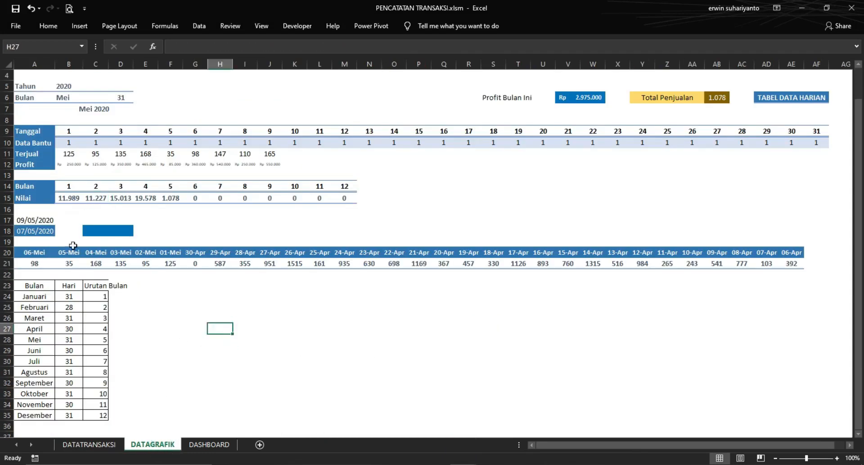
{"action": "left_click", "coordinate": [73, 221]}
{"action": "left_click", "coordinate": [161, 219]}
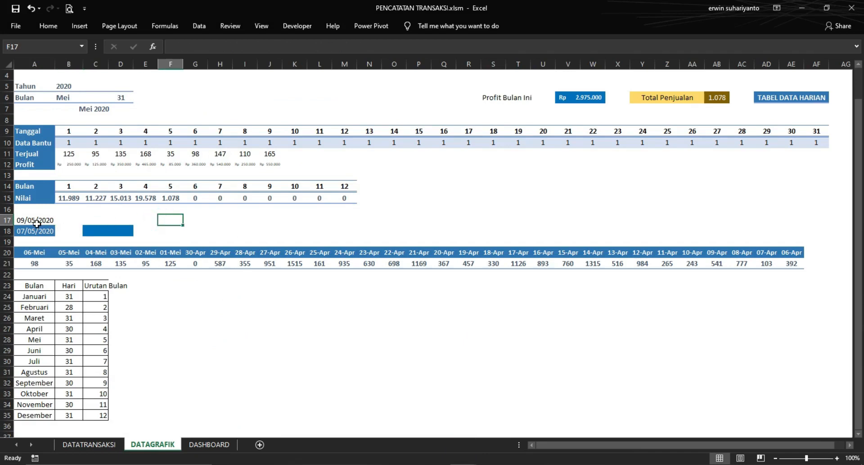
{"action": "left_click", "coordinate": [37, 221]}
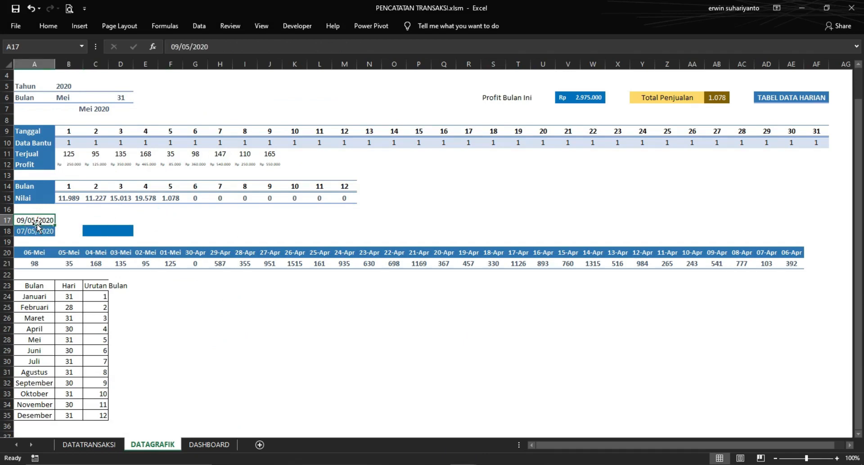
{"action": "key", "text": "Delete"}
{"action": "left_click", "coordinate": [199, 229]}
{"action": "left_click", "coordinate": [118, 229]}
{"action": "left_click", "coordinate": [211, 221]}
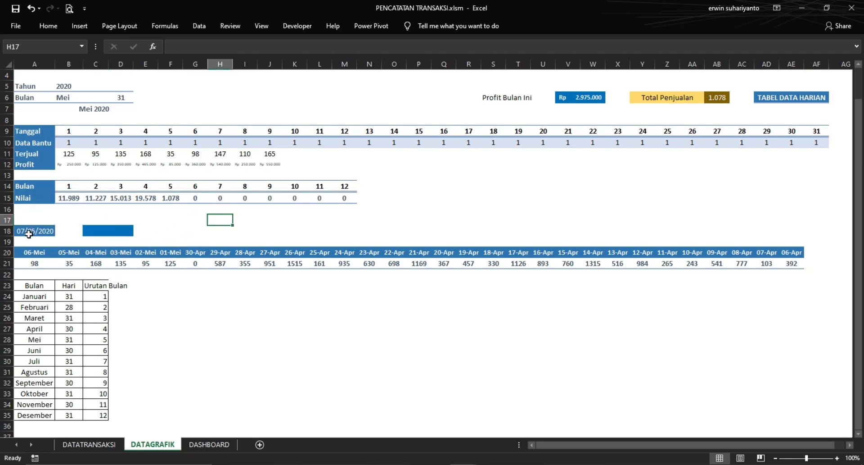
Examine the reference date in A18 and the daily date and sales rows 20 and 21
{"action": "left_click", "coordinate": [45, 231]}
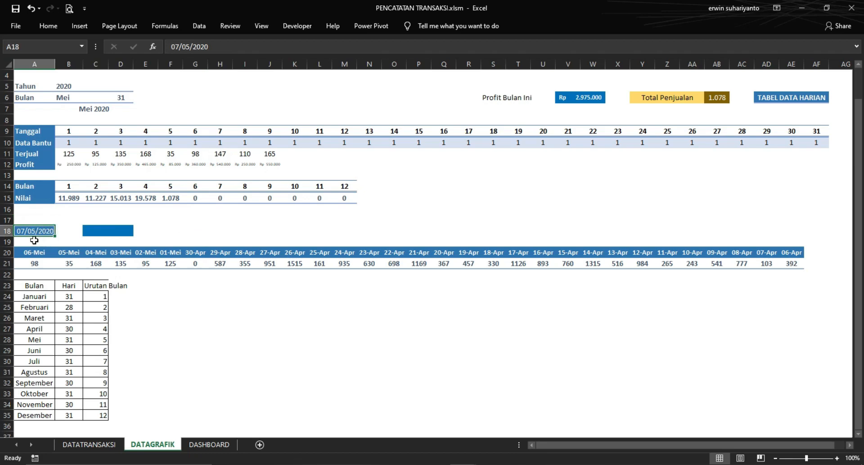
{"action": "left_click_drag", "start_coordinate": [34, 252], "coordinate": [201, 266]}
{"action": "left_click", "coordinate": [142, 285]}
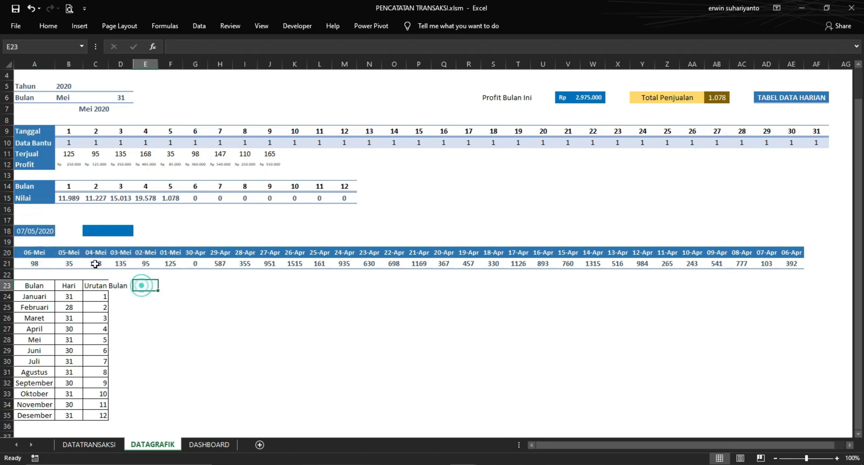
{"action": "left_click", "coordinate": [36, 232]}
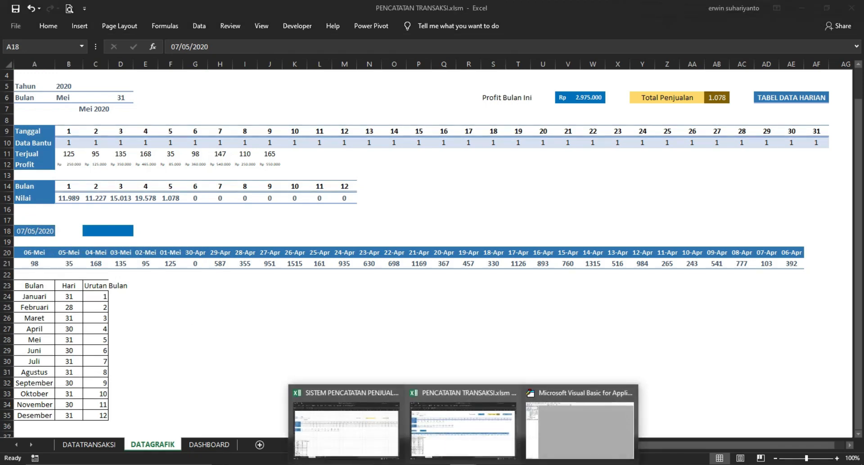
Switch to the SISTEM PENCATATAN PENJUALAN workbook and give DATAGRAFIK cell A18 a standard blue fill with white font
{"action": "left_click", "coordinate": [384, 423]}
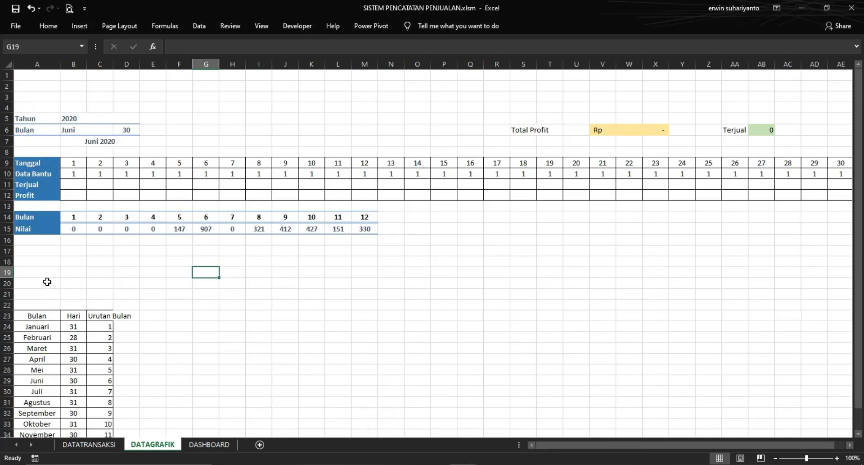
{"action": "left_click", "coordinate": [34, 266]}
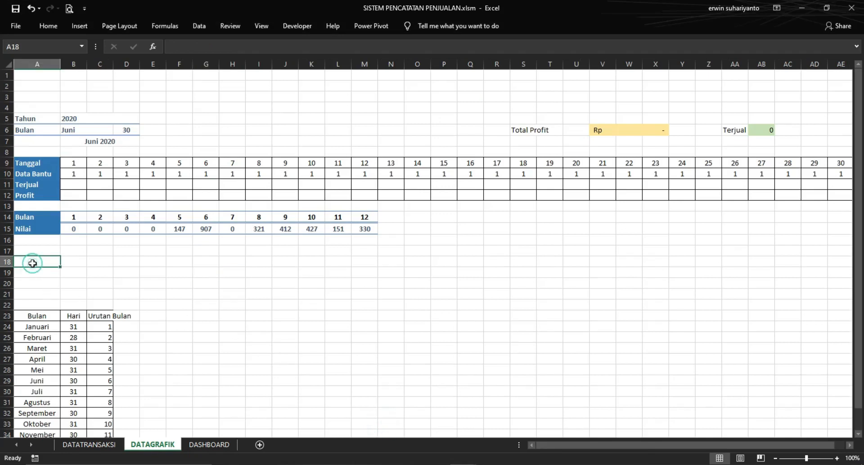
{"action": "left_click", "coordinate": [49, 26]}
{"action": "left_click", "coordinate": [179, 63]}
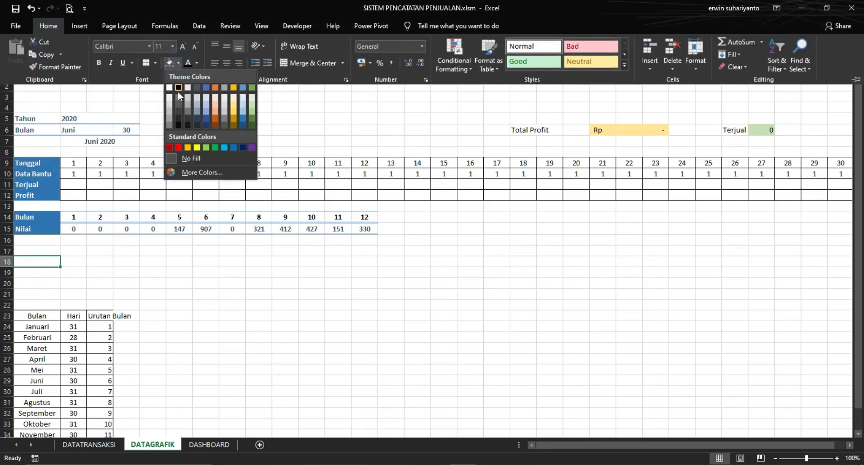
{"action": "left_click", "coordinate": [231, 148]}
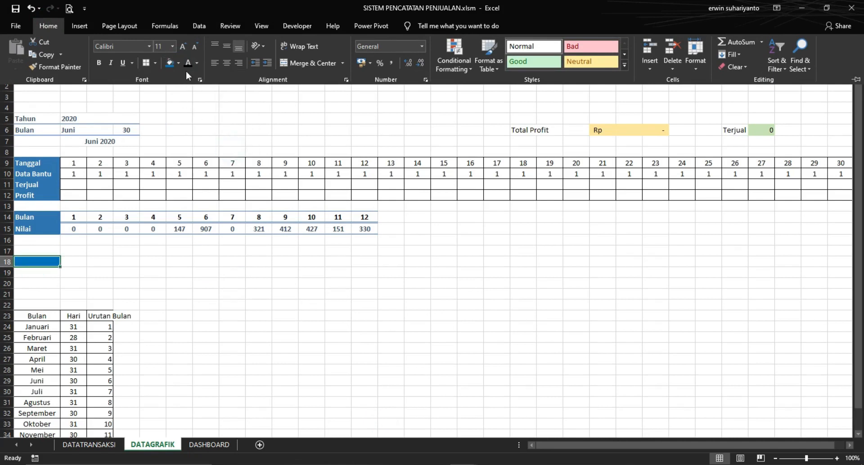
{"action": "left_click", "coordinate": [196, 63]}
{"action": "left_click", "coordinate": [188, 98]}
{"action": "left_click", "coordinate": [79, 274]}
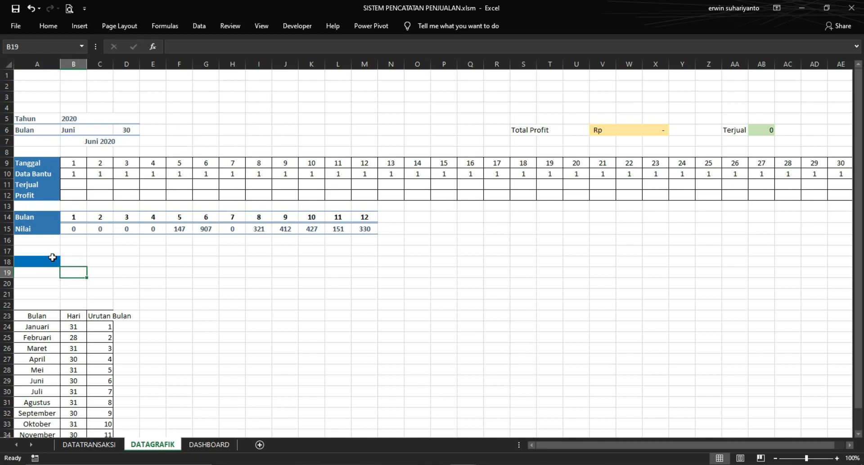
{"action": "left_click", "coordinate": [176, 272]}
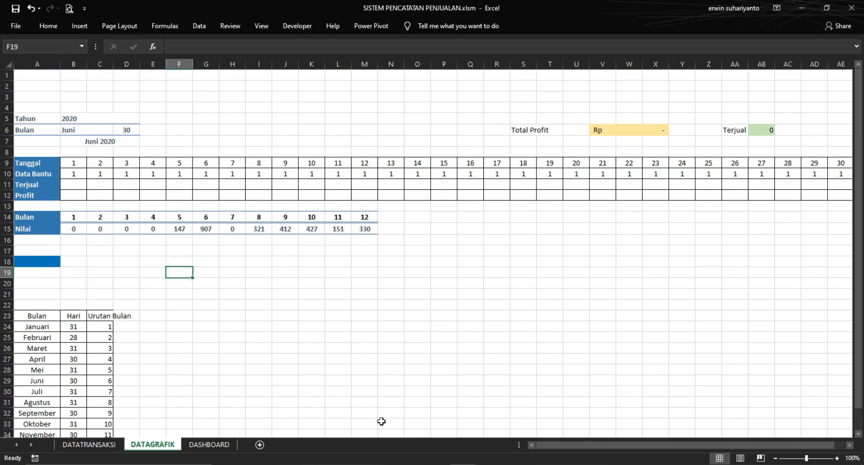
Enter the date 05/08/2019 in cell A18
{"action": "left_click", "coordinate": [46, 262]}
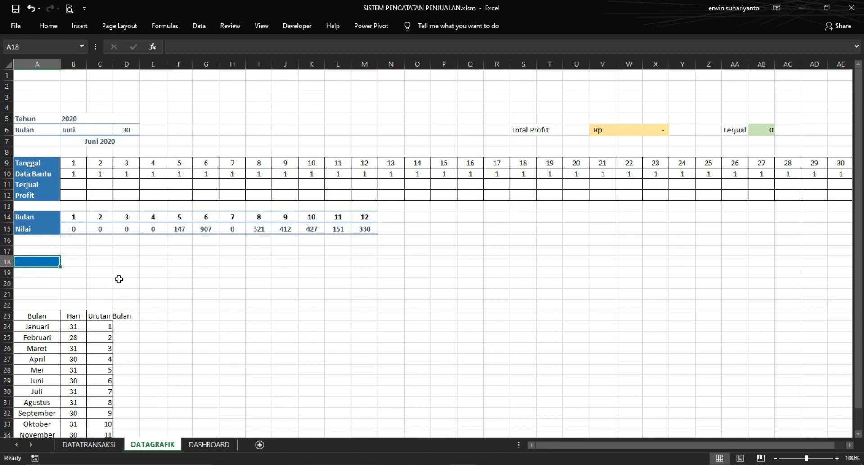
{"action": "type", "text": "5/8"}
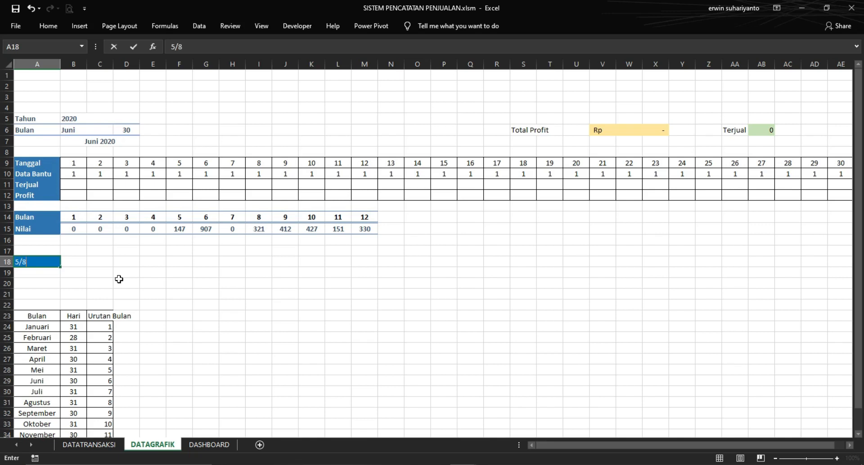
{"action": "type", "text": "/08/2019"}
{"action": "key", "text": "Return"}
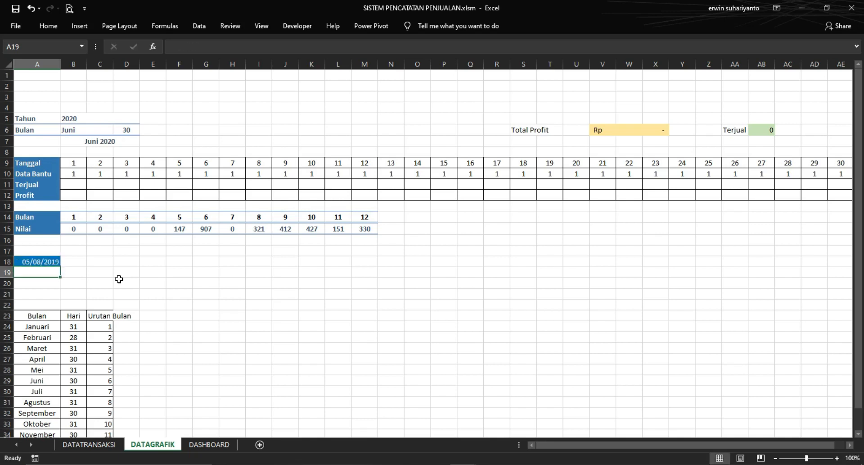
{"action": "left_click", "coordinate": [148, 271]}
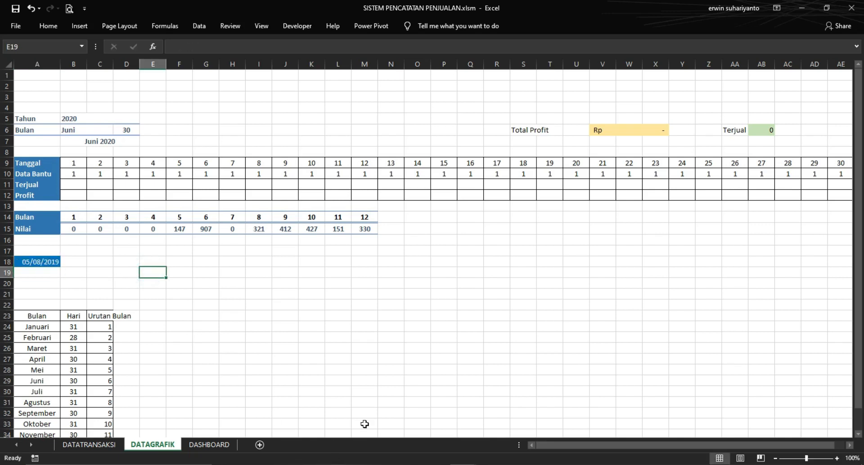
Switch to the PENCATATAN TRANSAKSI workbook and examine the daily table in A20:AE21, including the date formulas in A20 and B20
{"action": "mouse_move", "coordinate": [463, 460]}
{"action": "left_click", "coordinate": [463, 421]}
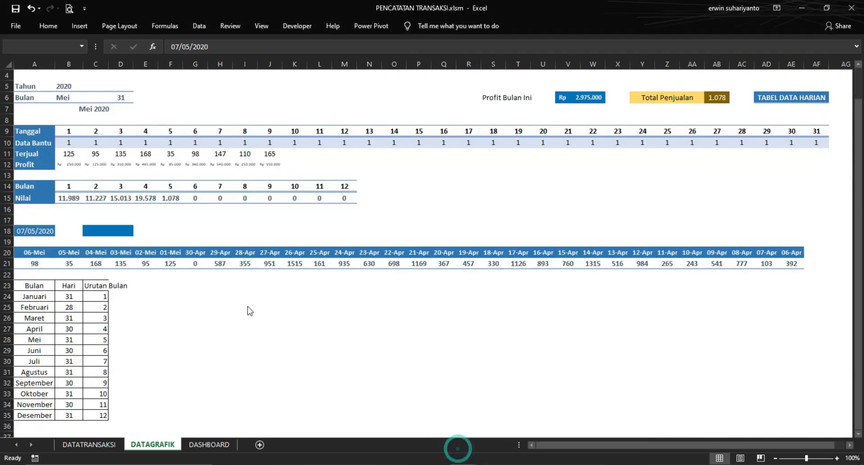
{"action": "left_click", "coordinate": [212, 293]}
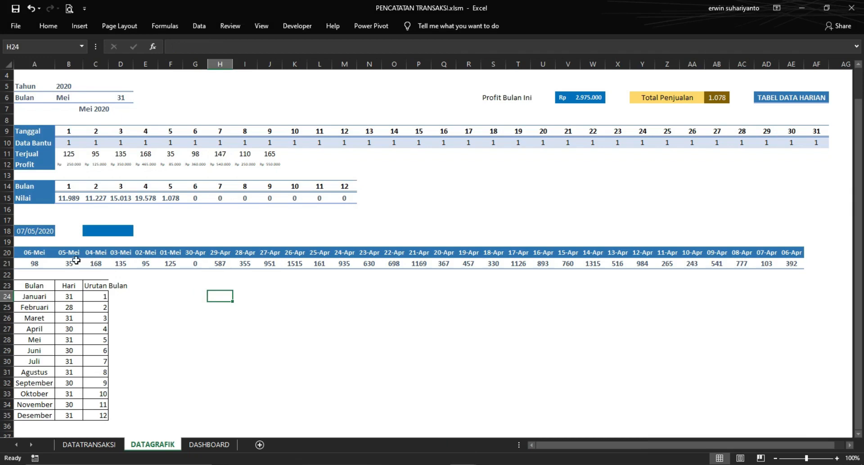
{"action": "left_click", "coordinate": [41, 252]}
{"action": "left_click_drag", "start_coordinate": [39, 252], "coordinate": [780, 260]}
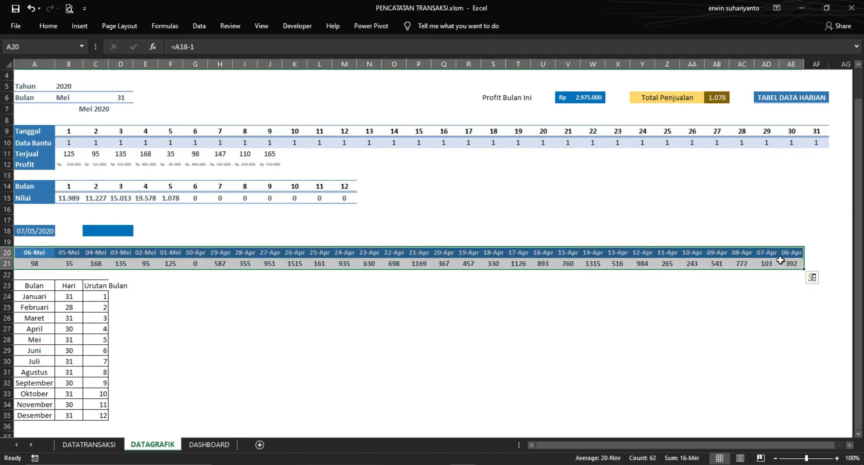
{"action": "left_click", "coordinate": [499, 309]}
{"action": "left_click", "coordinate": [36, 254]}
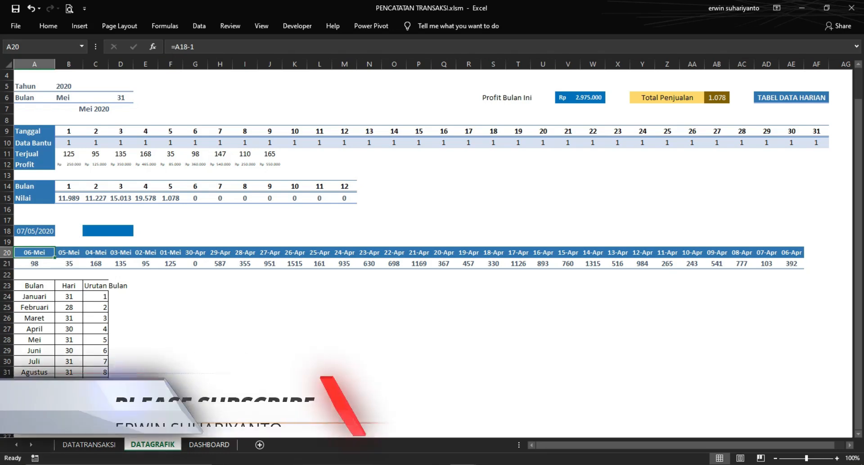
{"action": "left_click", "coordinate": [226, 444]}
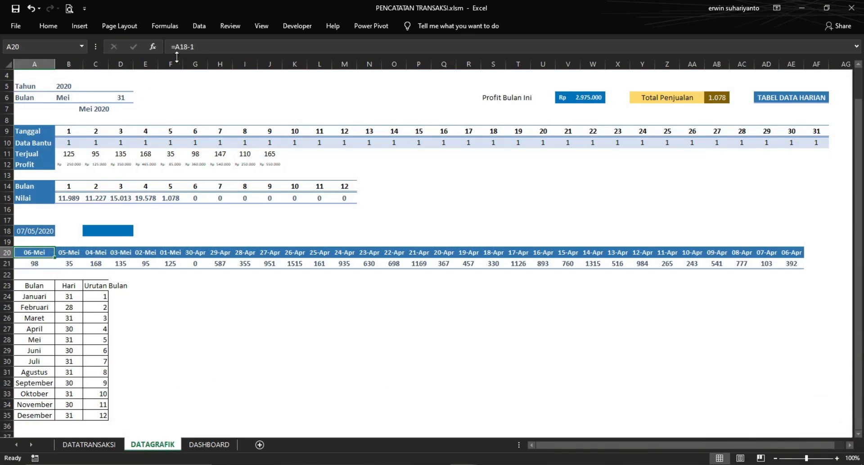
{"action": "left_click", "coordinate": [74, 251]}
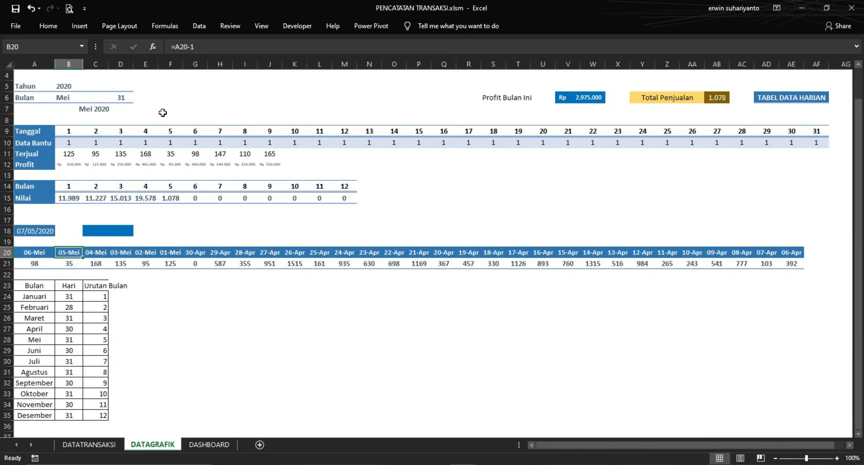
{"action": "left_click", "coordinate": [463, 464]}
{"action": "left_click", "coordinate": [347, 428]}
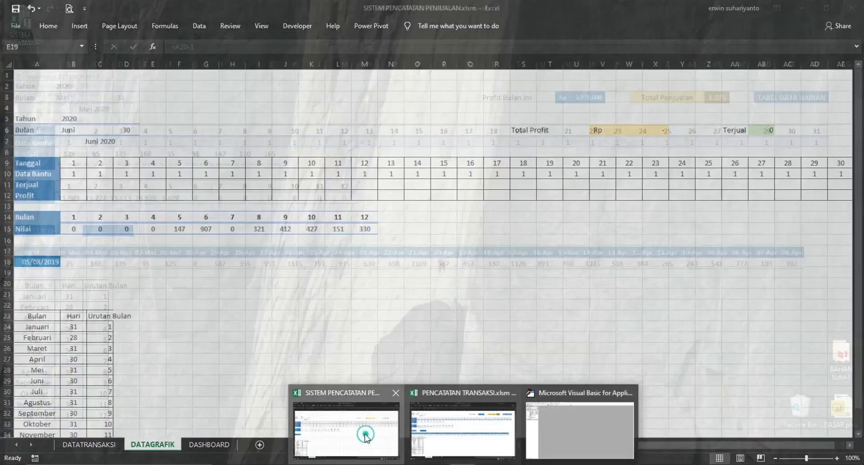
{"action": "left_click", "coordinate": [51, 283]}
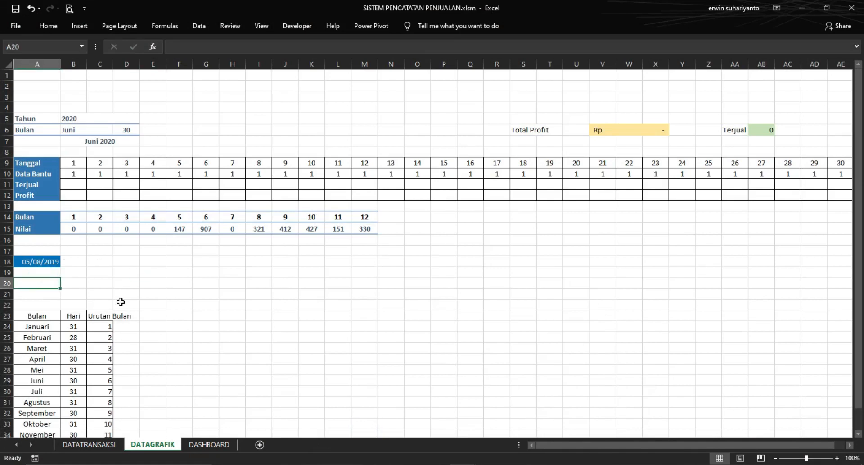
{"action": "type", "text": "="}
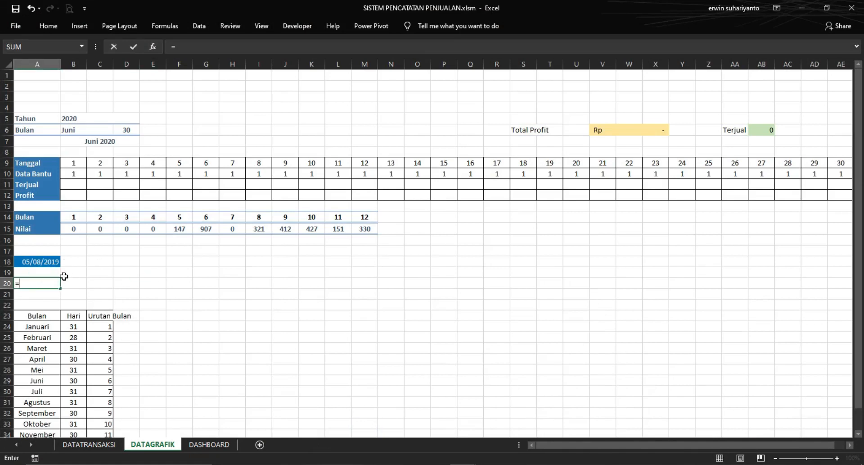
{"action": "key", "text": "BackSpace"}
{"action": "key", "text": "Return"}
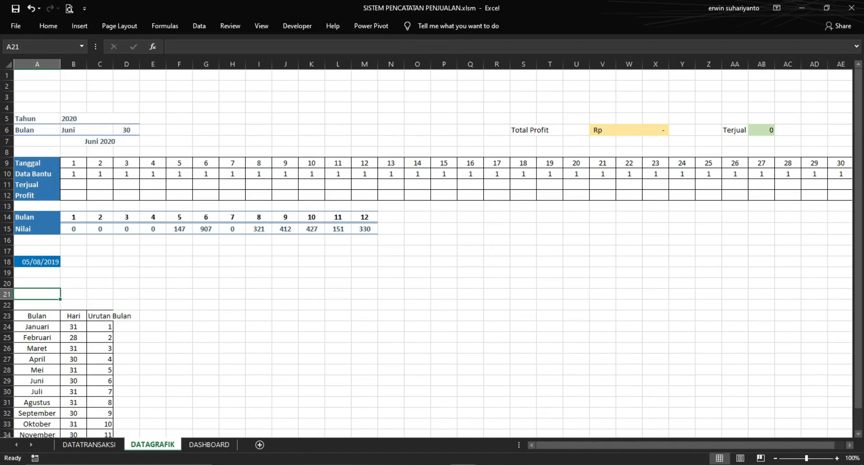
{"action": "left_click", "coordinate": [463, 464]}
{"action": "left_click", "coordinate": [453, 448]}
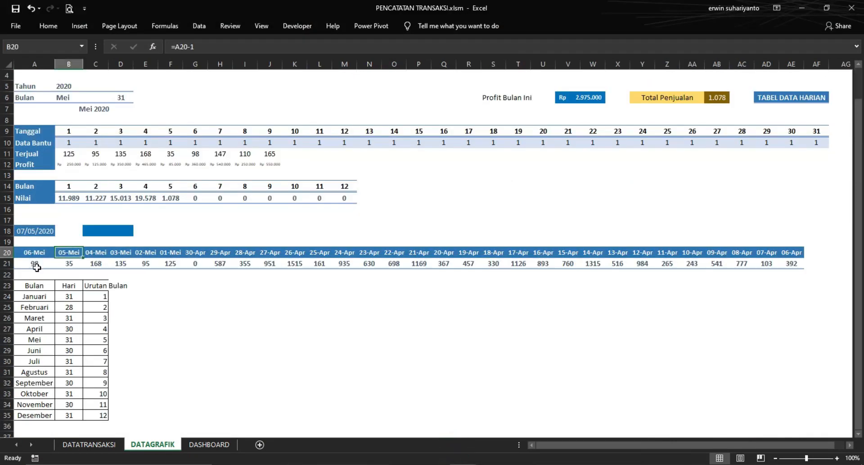
Switch to the SISTEM PENCATATAN PENJUALAN workbook and enter the formula =A18-1 in DATAGRAFIK cell A20
{"action": "left_click", "coordinate": [443, 463]}
{"action": "left_click", "coordinate": [371, 434]}
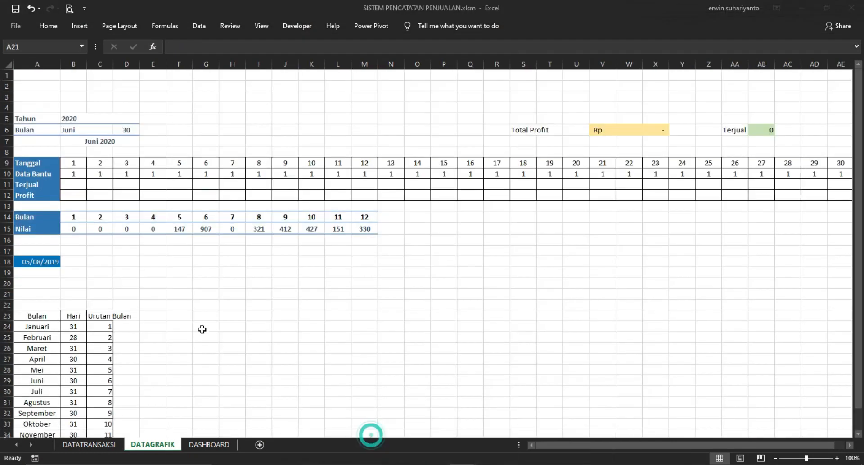
{"action": "left_click", "coordinate": [43, 285]}
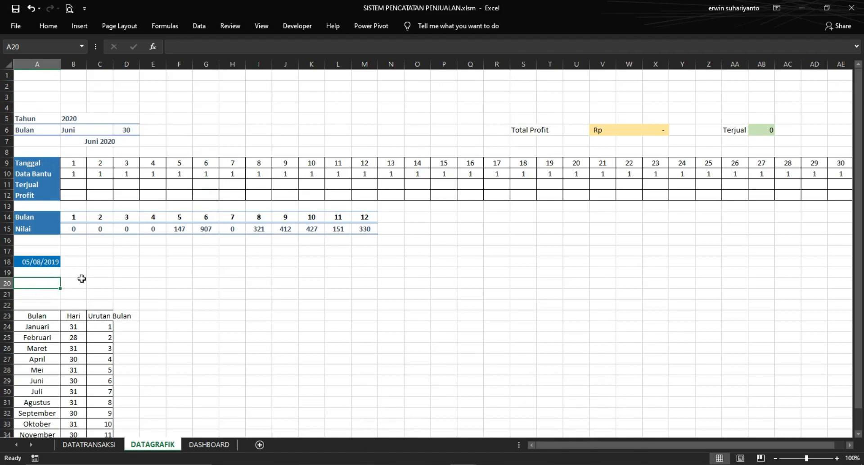
{"action": "type", "text": "="}
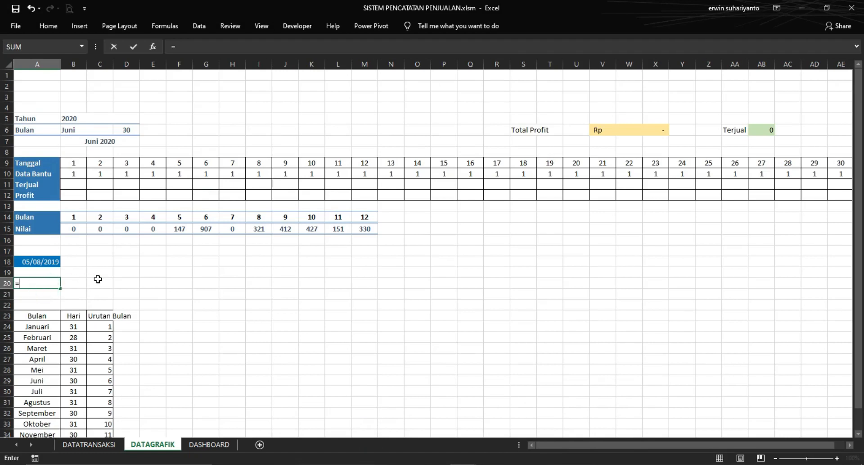
{"action": "left_click", "coordinate": [38, 264]}
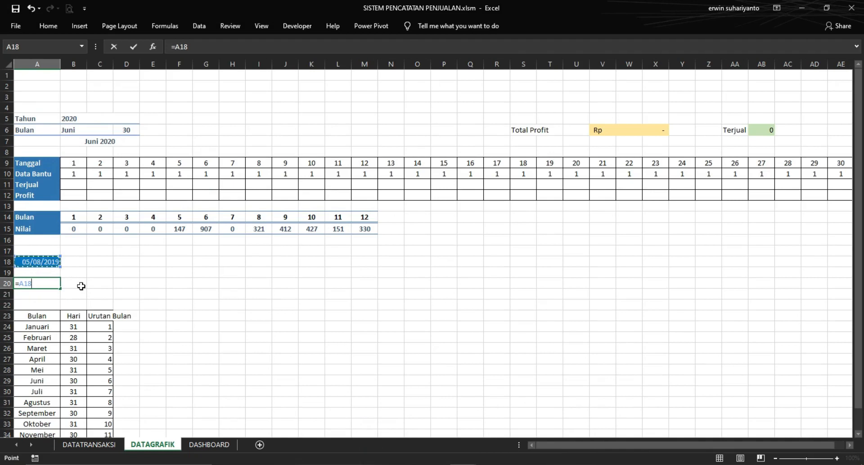
{"action": "type", "text": "-1"}
{"action": "key", "text": "Return"}
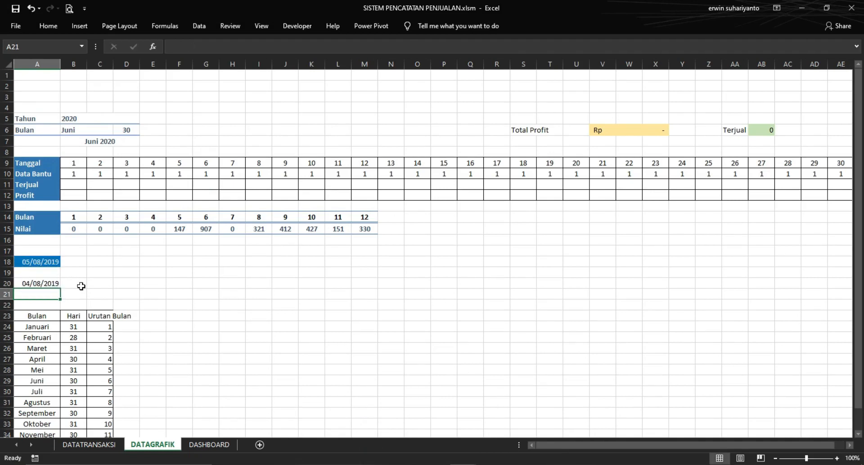
Enter the formula =A20-1 in DATAGRAFIK cell B20
{"action": "left_click", "coordinate": [57, 281]}
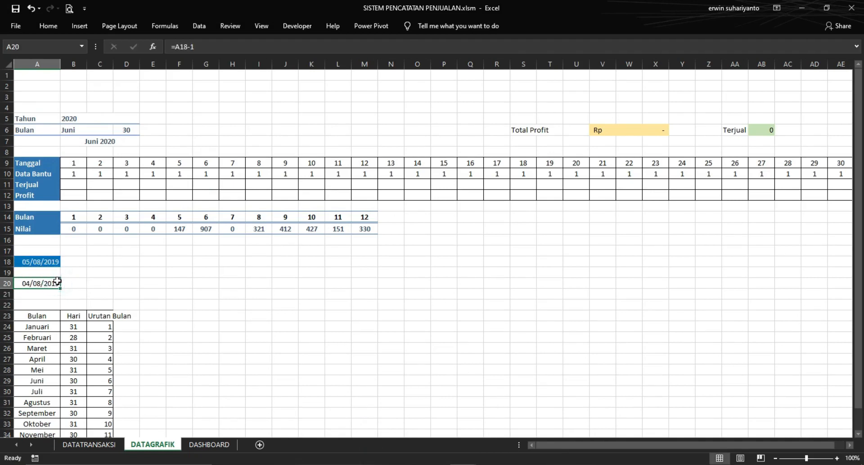
{"action": "left_click", "coordinate": [68, 282]}
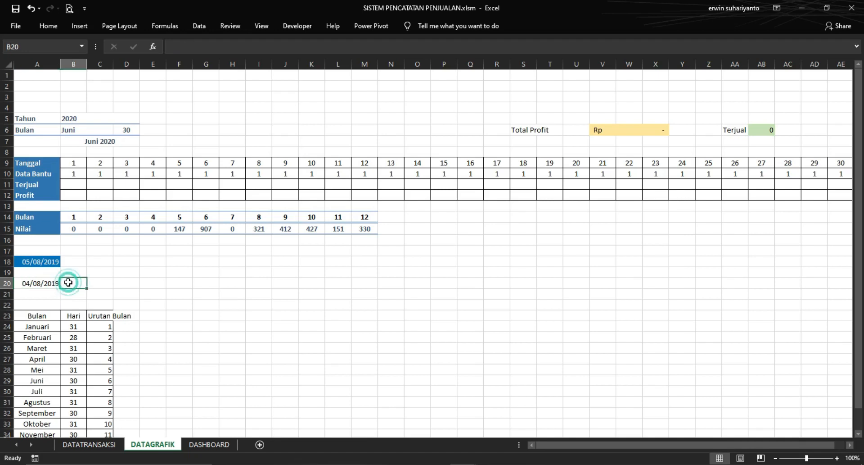
{"action": "type", "text": "="}
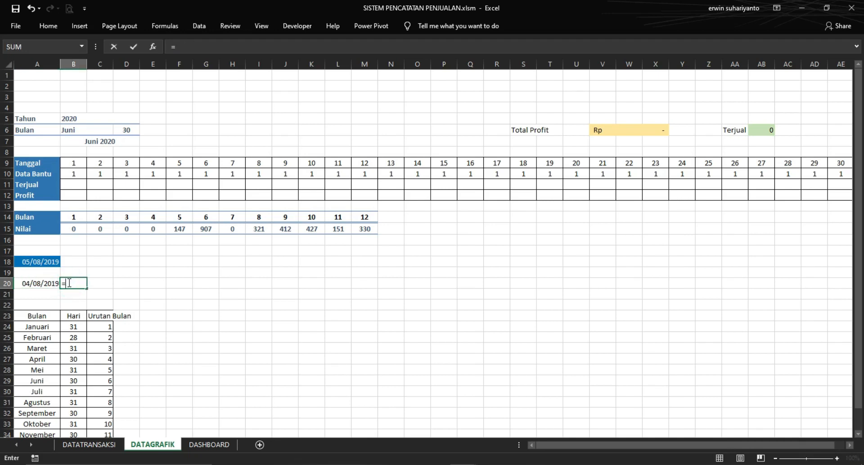
{"action": "left_click", "coordinate": [40, 284]}
{"action": "type", "text": "-1"}
{"action": "key", "text": "Return"}
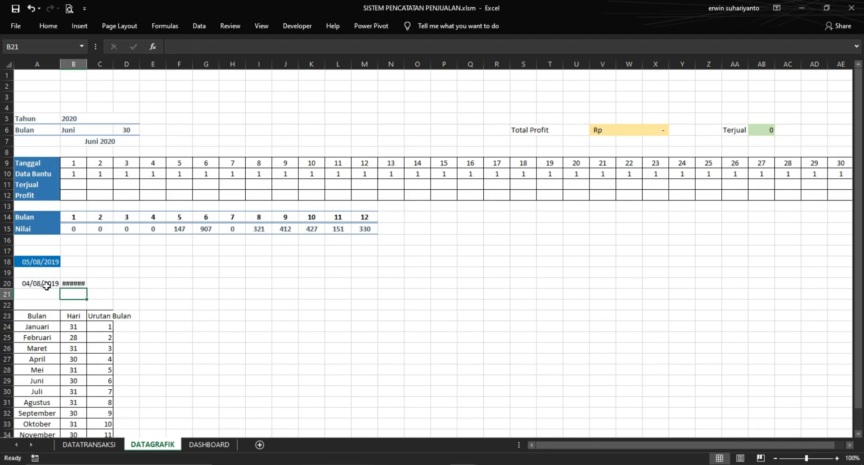
Fill the B20 date formula across row 20 through cell AE20
{"action": "left_click", "coordinate": [70, 282]}
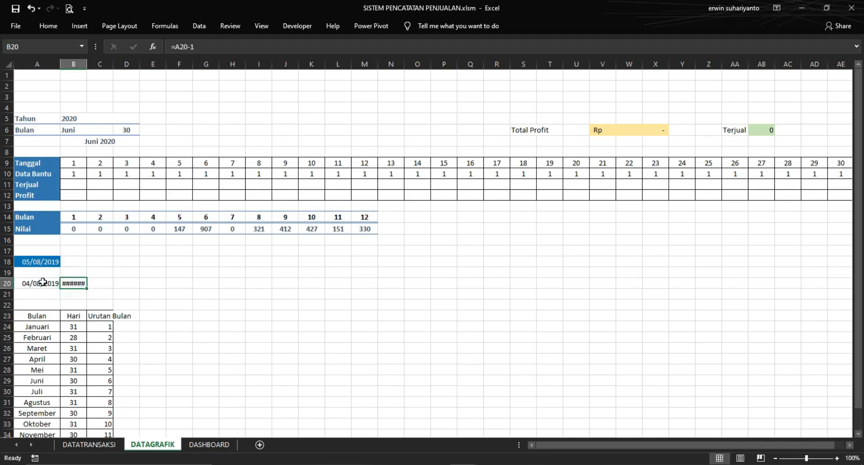
{"action": "left_click_drag", "start_coordinate": [86, 288], "coordinate": [782, 287]}
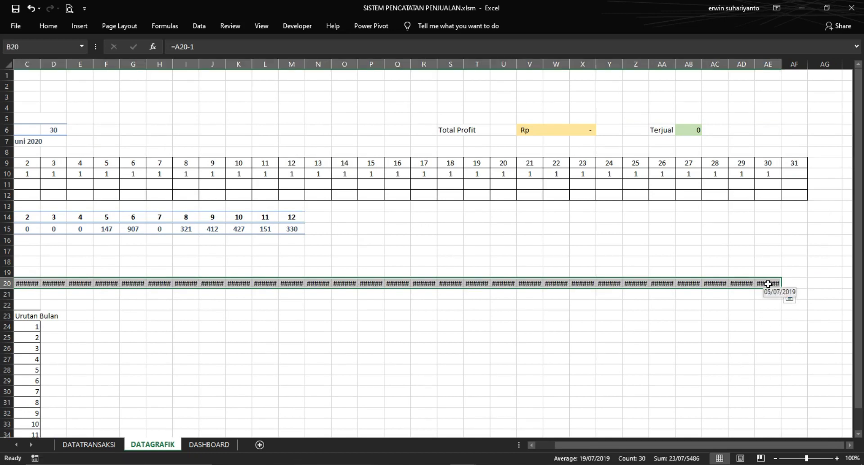
{"action": "left_click_drag", "start_coordinate": [620, 444], "coordinate": [497, 413]}
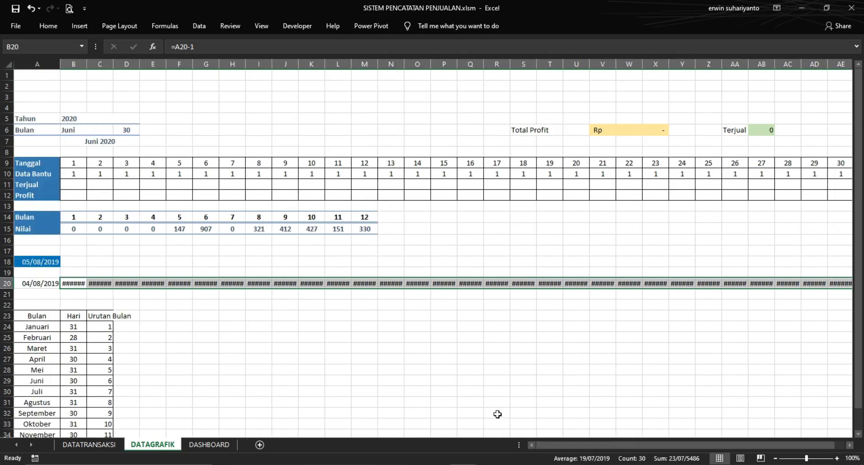
{"action": "left_click", "coordinate": [72, 302]}
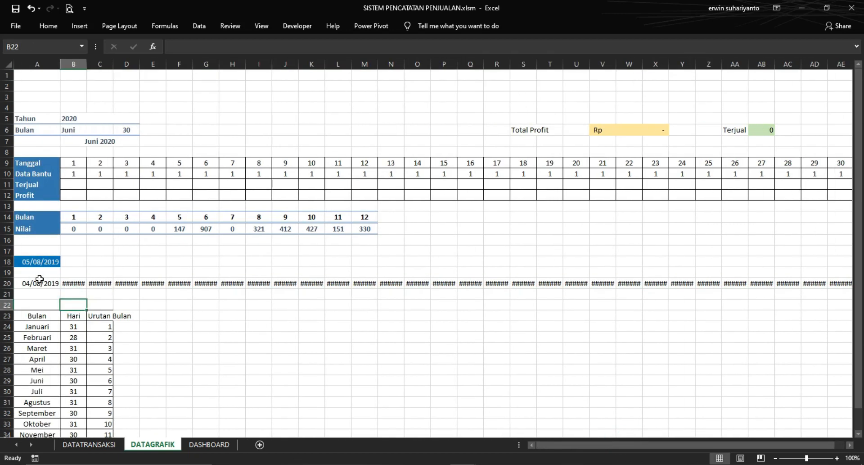
Format the dates in A20:AE20 with the custom number format dd-mmm
{"action": "left_click_drag", "start_coordinate": [36, 283], "coordinate": [750, 283]}
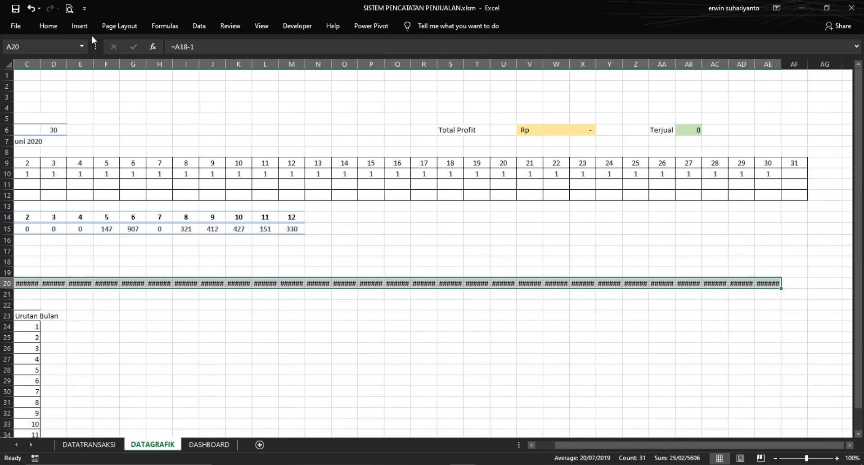
{"action": "left_click", "coordinate": [48, 26]}
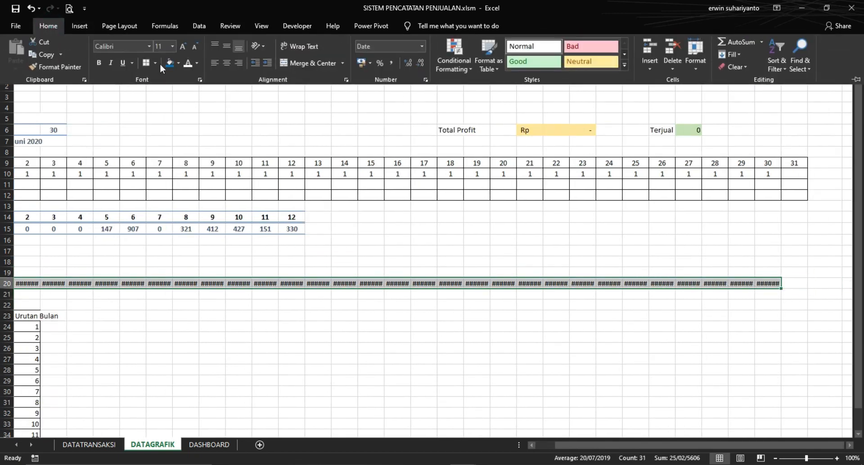
{"action": "left_click", "coordinate": [423, 45]}
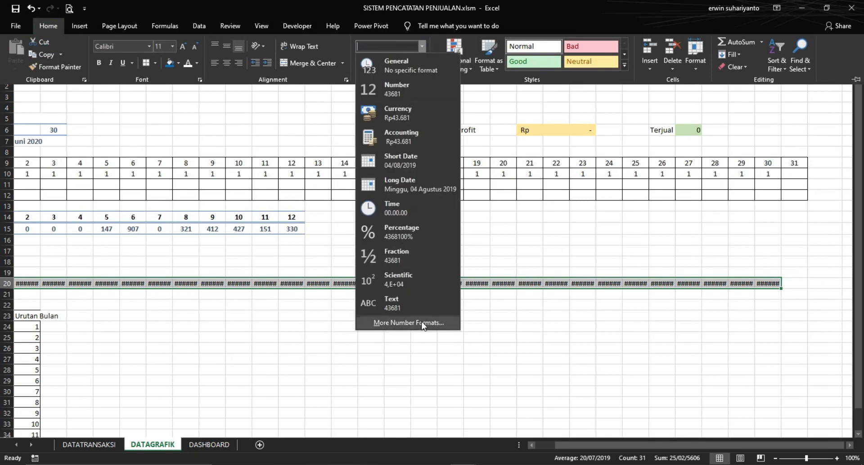
{"action": "left_click", "coordinate": [420, 323]}
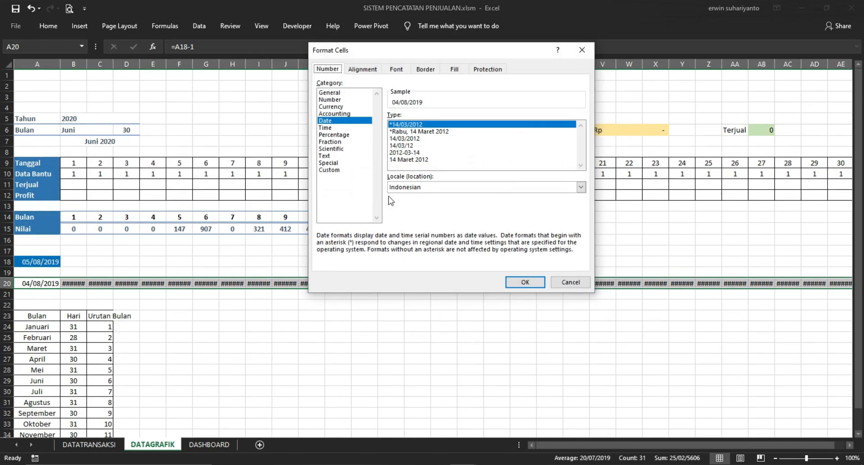
{"action": "left_click", "coordinate": [333, 171]}
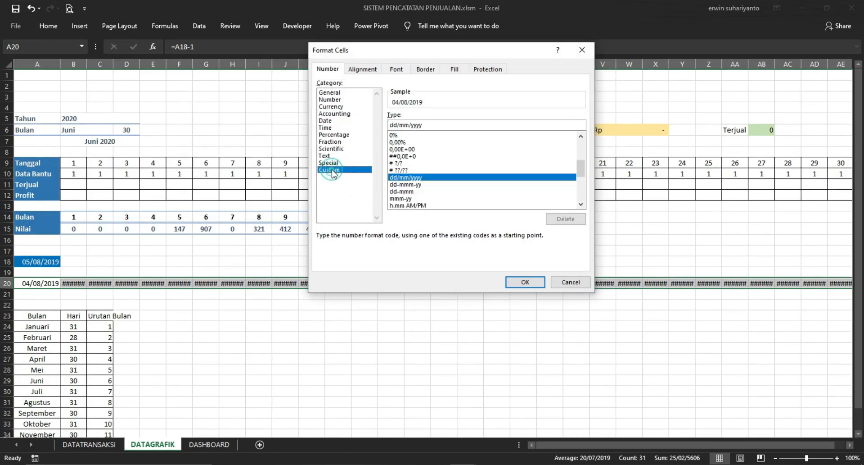
{"action": "left_click", "coordinate": [408, 199]}
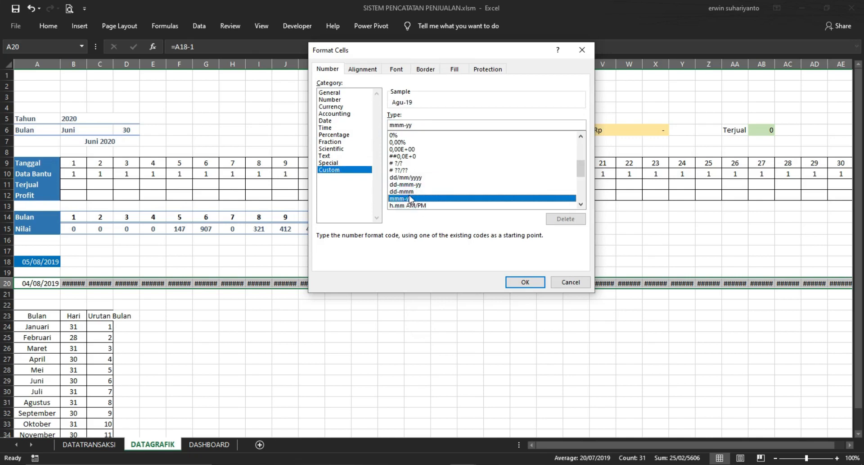
{"action": "left_click", "coordinate": [410, 192]}
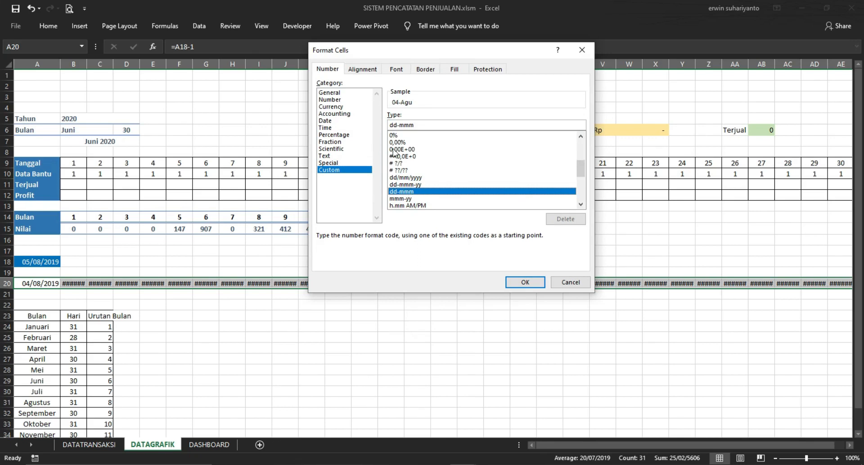
{"action": "left_click", "coordinate": [525, 281]}
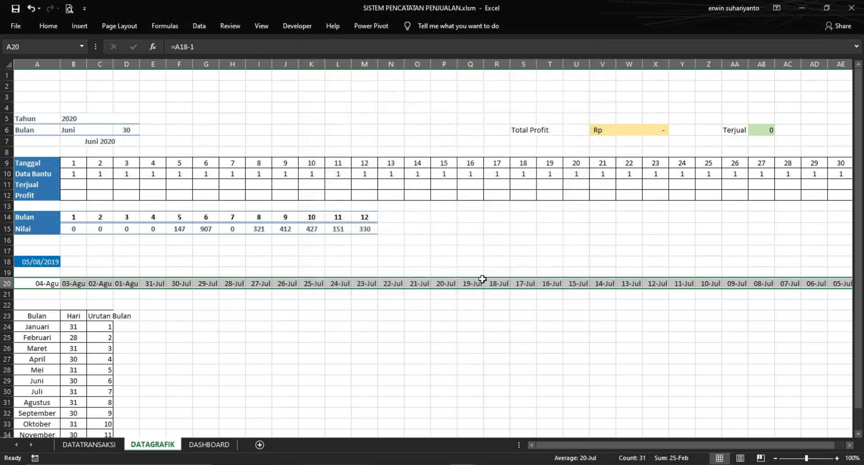
{"action": "left_click", "coordinate": [361, 311]}
{"action": "left_click_drag", "start_coordinate": [40, 283], "coordinate": [774, 284]}
{"action": "left_click", "coordinate": [486, 345]}
Switch to the PENCATATAN TRANSAKSI workbook and examine the SUMIFS formula in DATAGRAFIK cell A21
{"action": "mouse_move", "coordinate": [460, 459]}
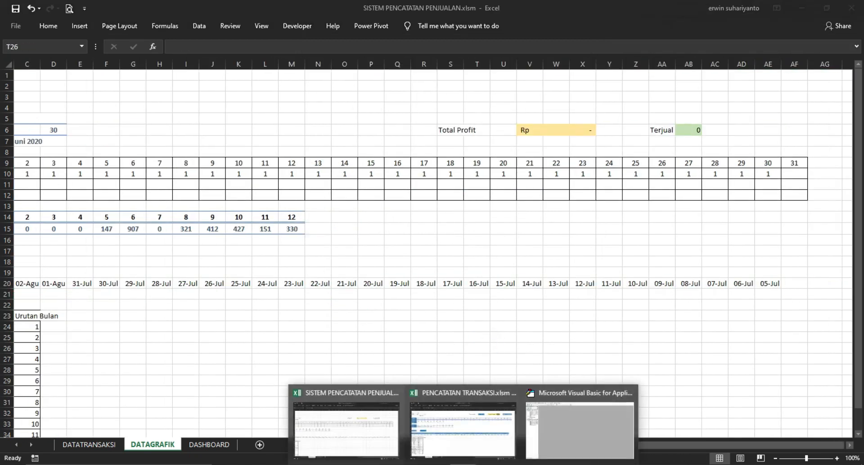
{"action": "left_click", "coordinate": [473, 444]}
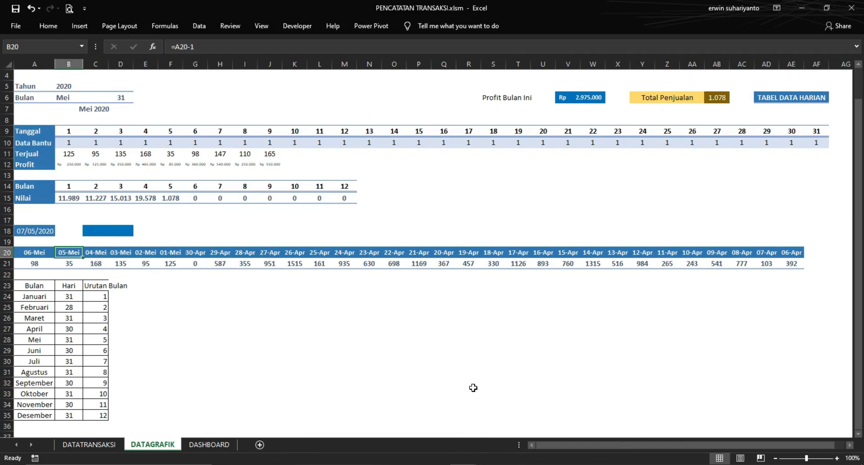
{"action": "left_click", "coordinate": [348, 338]}
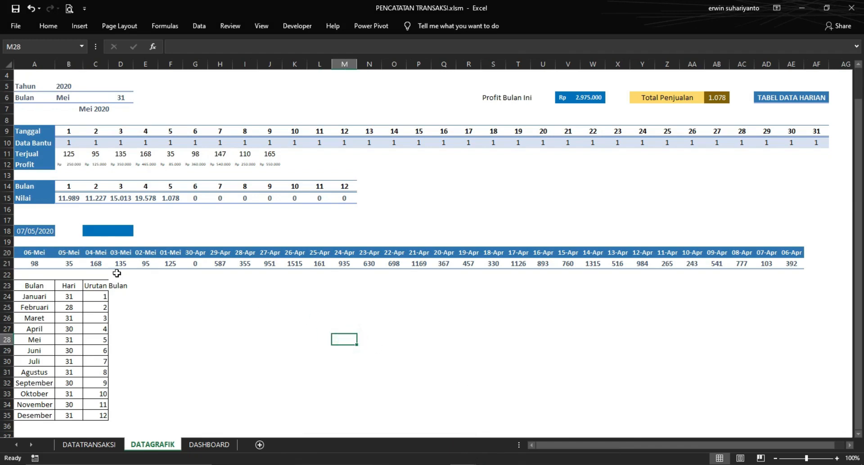
{"action": "left_click", "coordinate": [37, 261]}
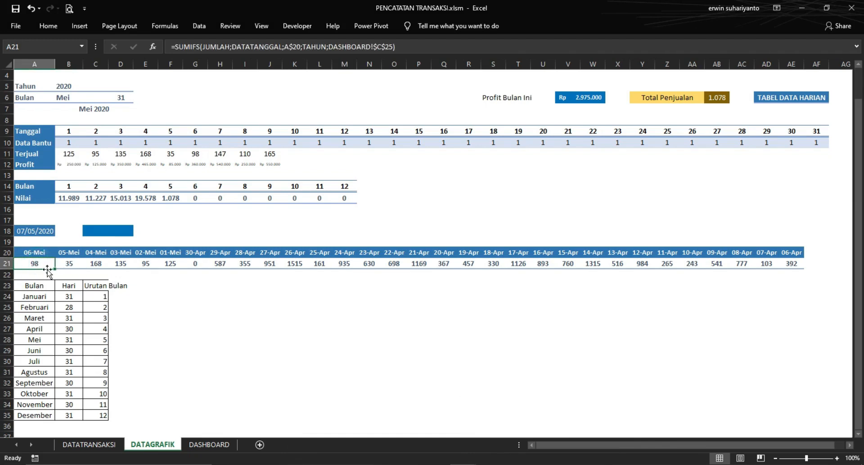
{"action": "left_click", "coordinate": [401, 47]}
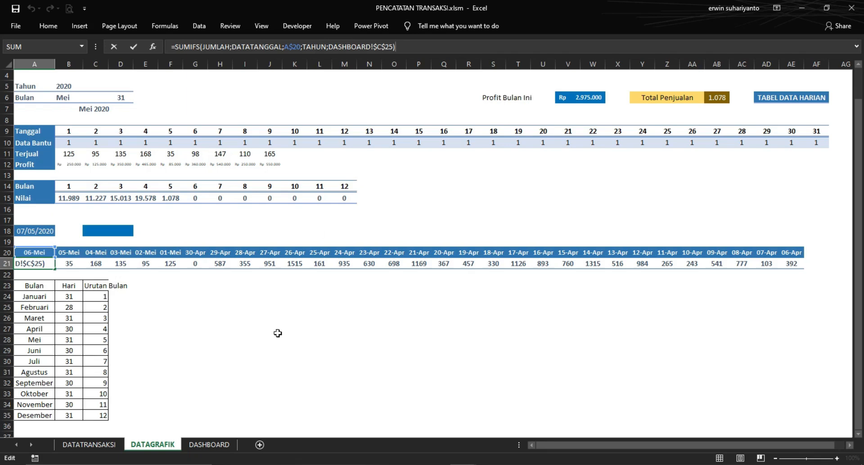
{"action": "key", "text": "Return"}
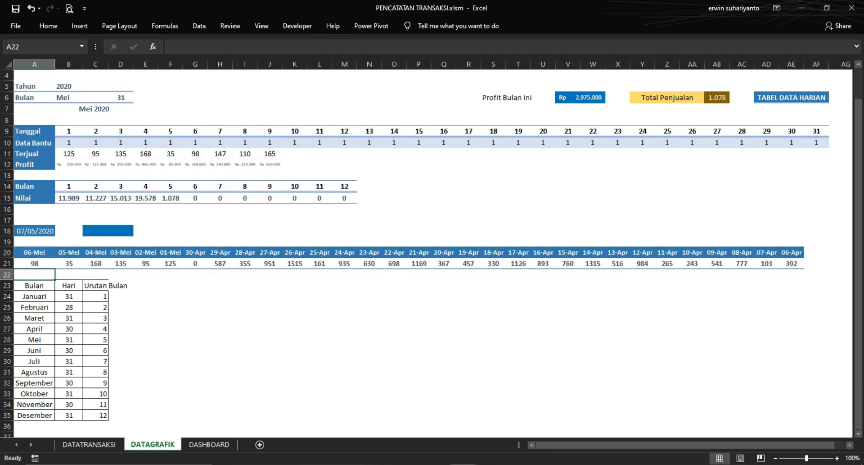
Switch to the SISTEM PENCATATAN PENJUALAN workbook and select DATAGRAFIK cell A21
{"action": "left_click", "coordinate": [360, 433]}
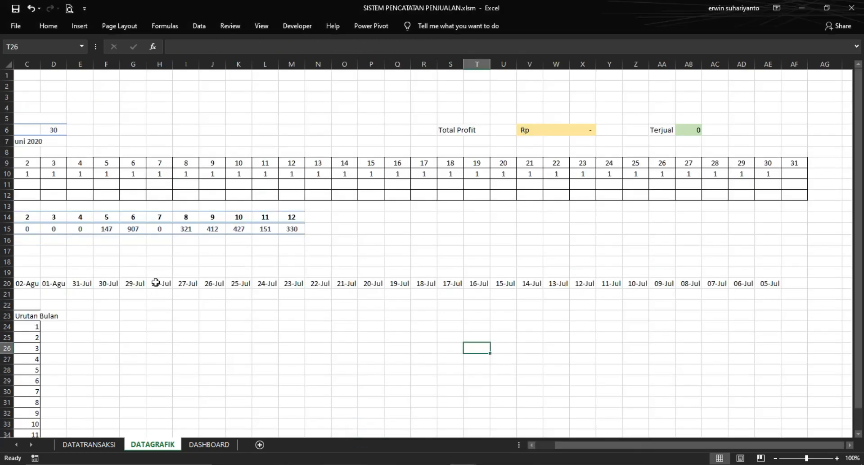
{"action": "left_click", "coordinate": [540, 446]}
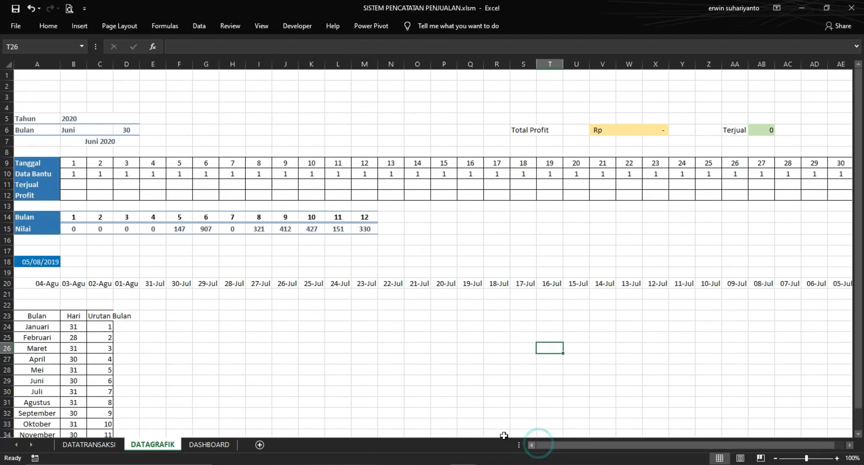
{"action": "left_click", "coordinate": [47, 292]}
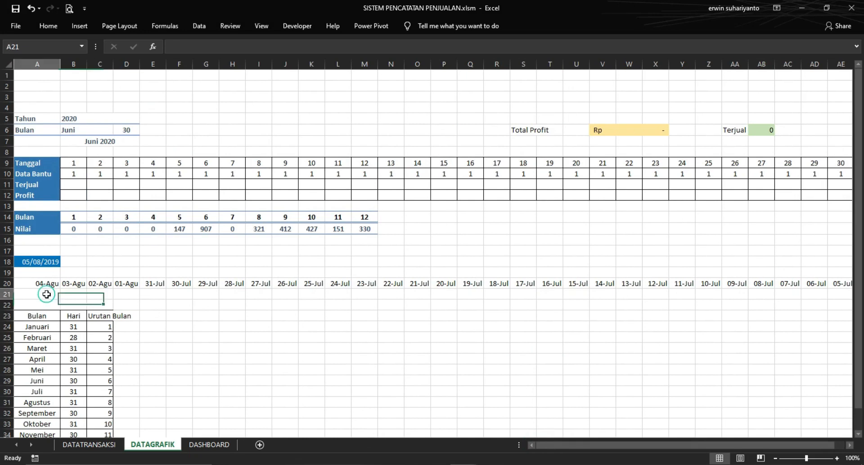
{"action": "type", "text": "=SUM"}
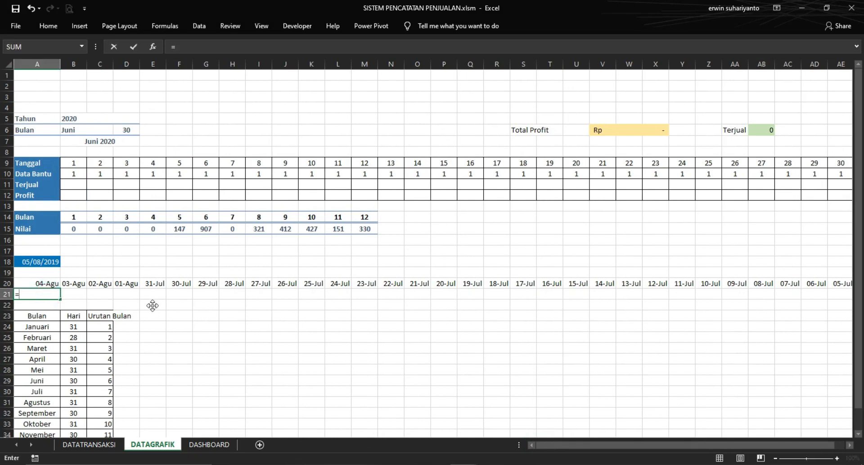
{"action": "key", "text": "BackSpace"}
{"action": "key", "text": "Escape"}
Begin a SUMIFS formula in cell A21 with the named range JUMLAHTERJUAL as the sum range
{"action": "left_click", "coordinate": [184, 53]}
{"action": "type", "text": "=S"}
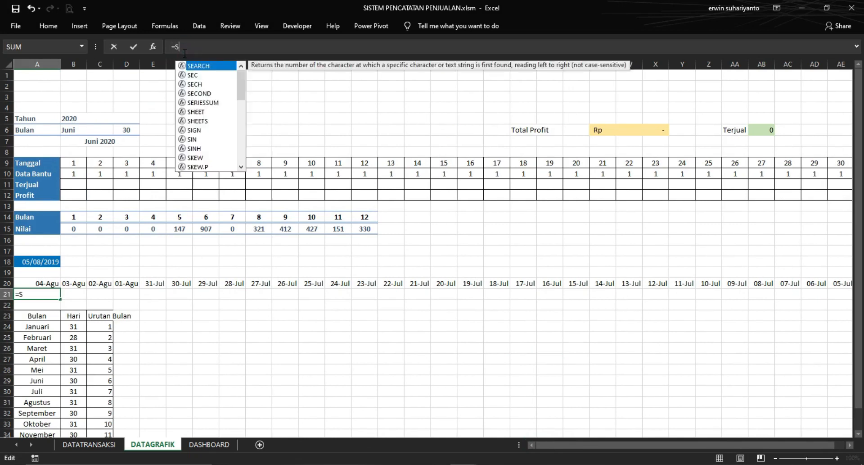
{"action": "type", "text": "UMIFS("}
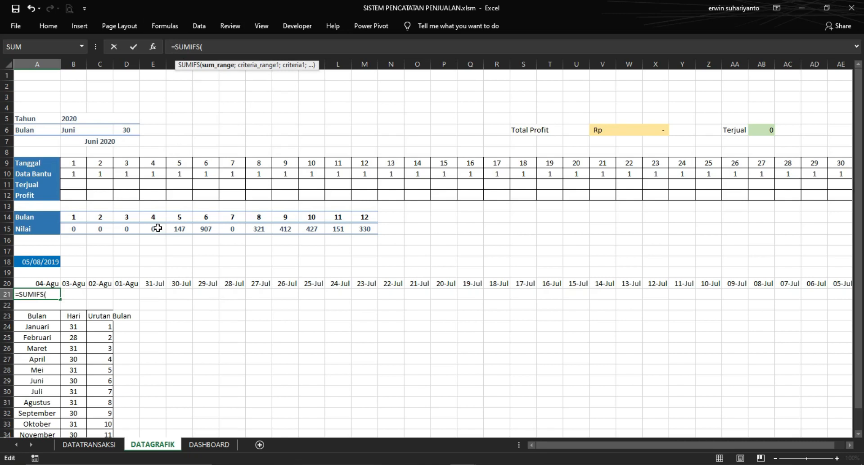
{"action": "type", "text": "J"}
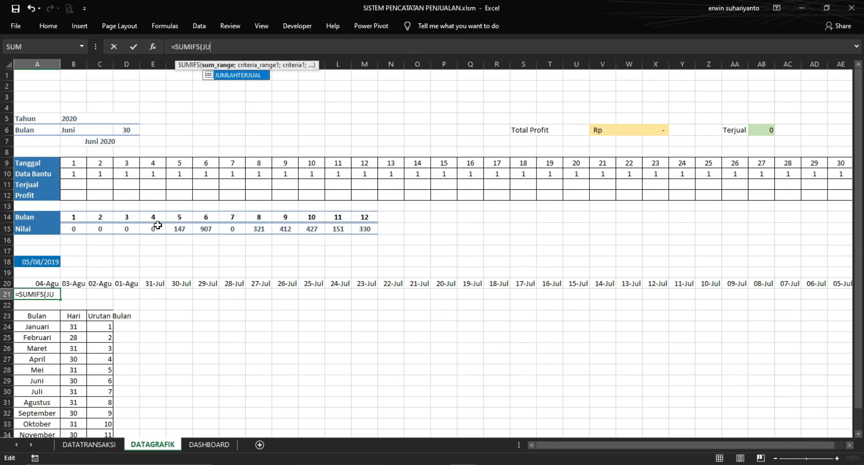
{"action": "type", "text": "U"}
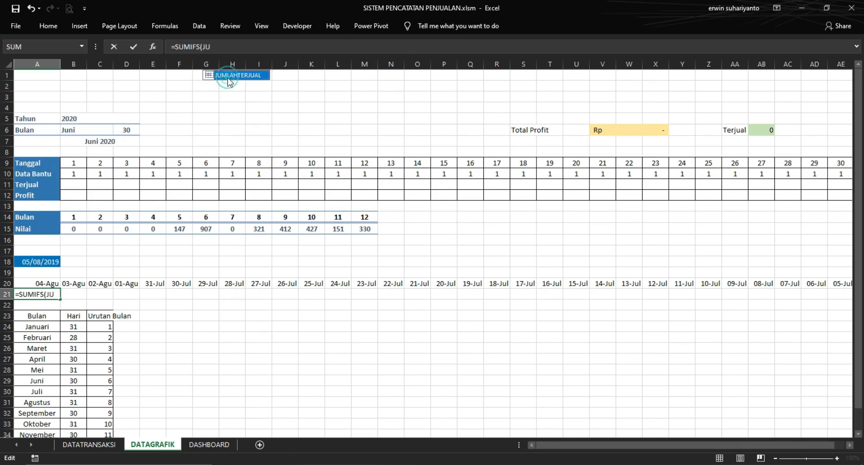
{"action": "double_click", "coordinate": [228, 77]}
{"action": "type", "text": ";"}
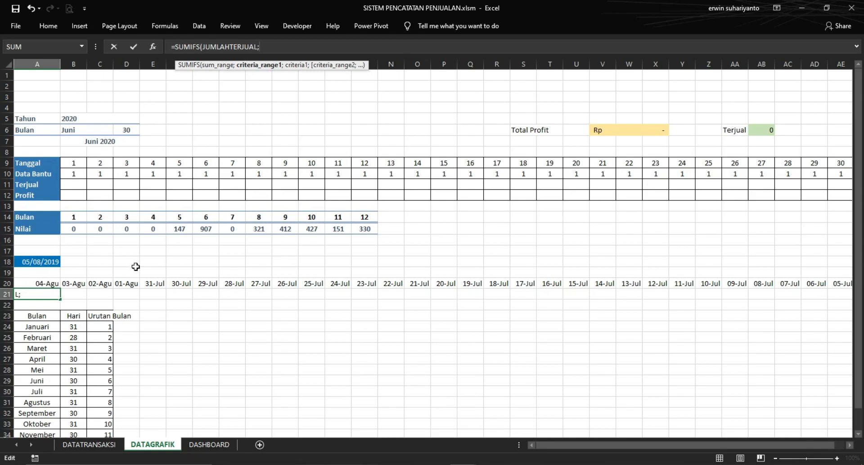
{"action": "type", "text": "TAHUN"}
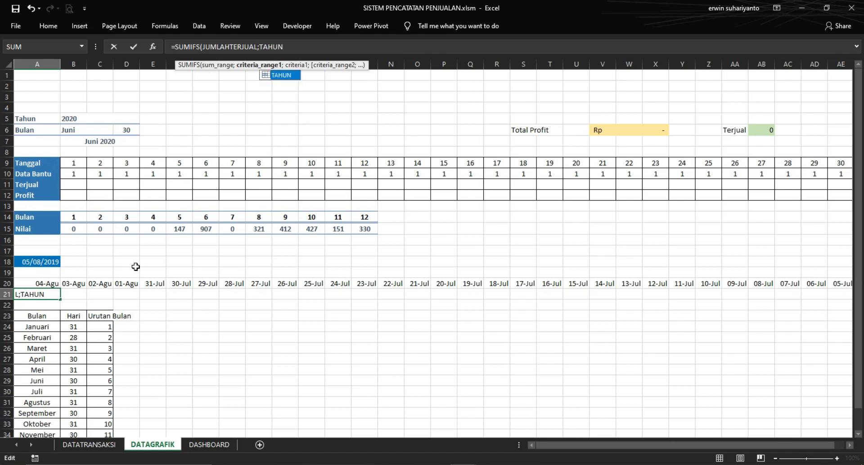
{"action": "type", "text": ";"}
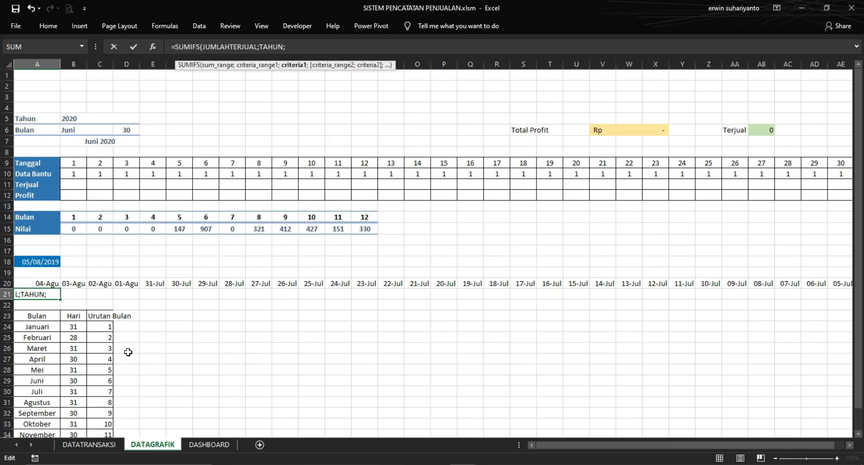
{"action": "left_click", "coordinate": [204, 445]}
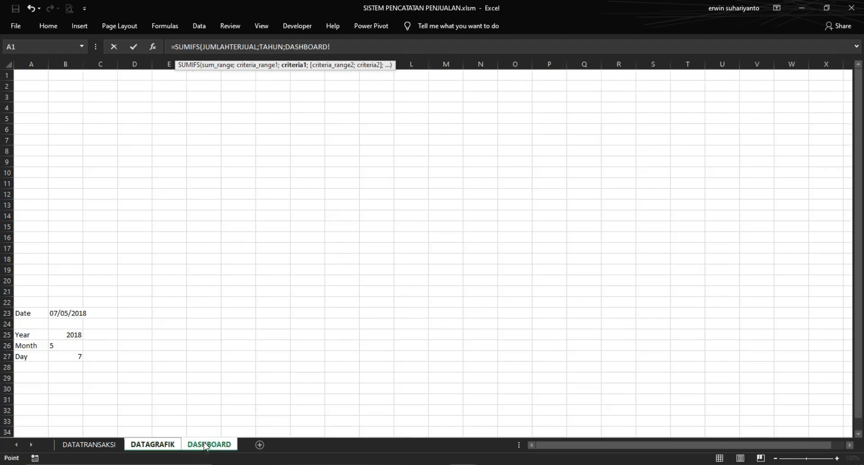
{"action": "left_click", "coordinate": [72, 335]}
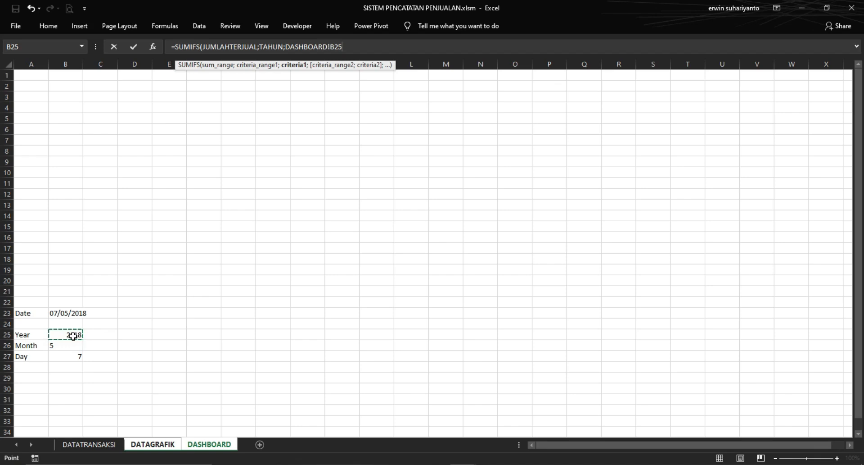
{"action": "key", "text": "F4"}
{"action": "type", "text": ";"}
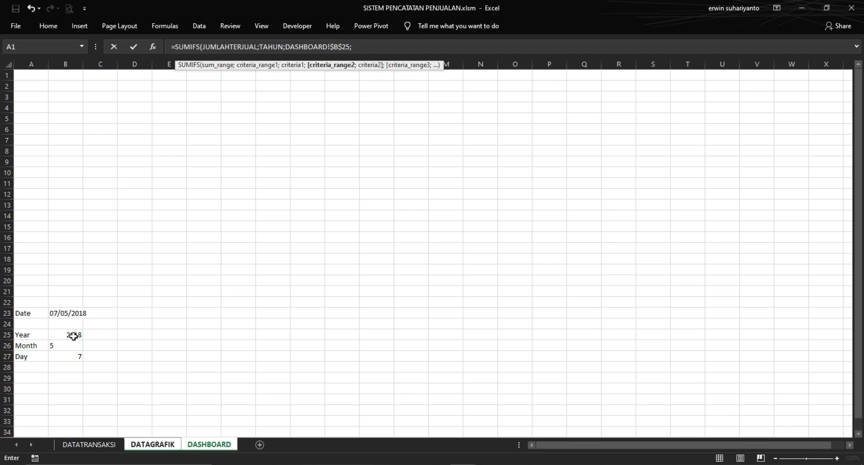
{"action": "type", "text": "BULAN"}
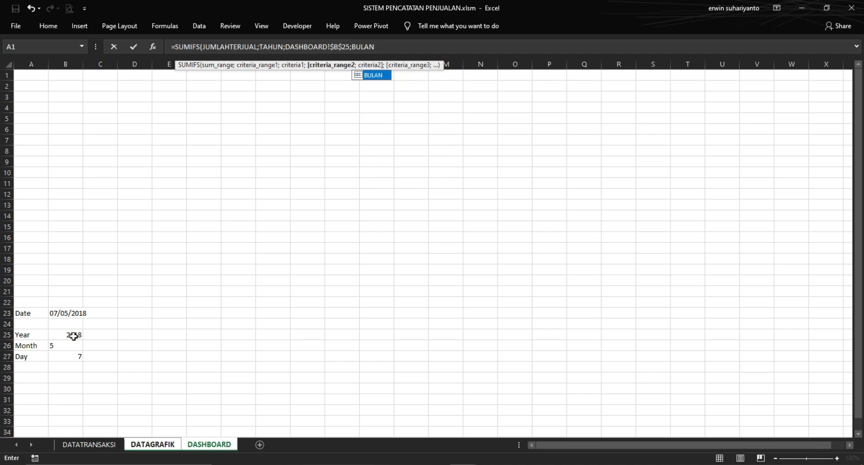
{"action": "type", "text": ";"}
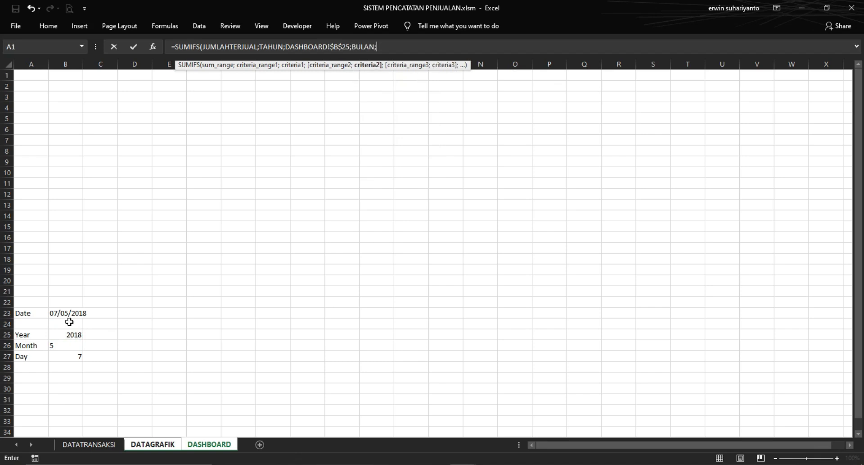
{"action": "left_click", "coordinate": [144, 445]}
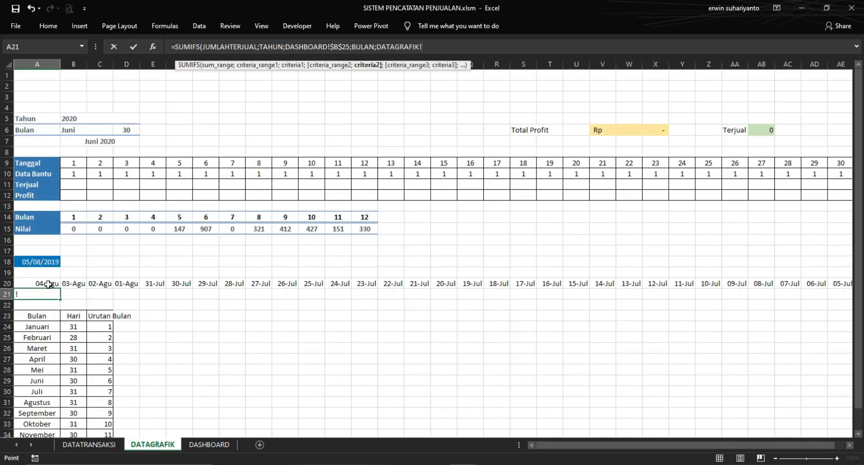
{"action": "key", "text": "BackSpace"}
{"action": "key", "text": "BackSpace"}
{"action": "key", "text": "BackSpace"}
{"action": "key", "text": "BackSpace"}
{"action": "key", "text": "BackSpace"}
{"action": "key", "text": "BackSpace"}
{"action": "key", "text": "BackSpace"}
{"action": "key", "text": "BackSpace"}
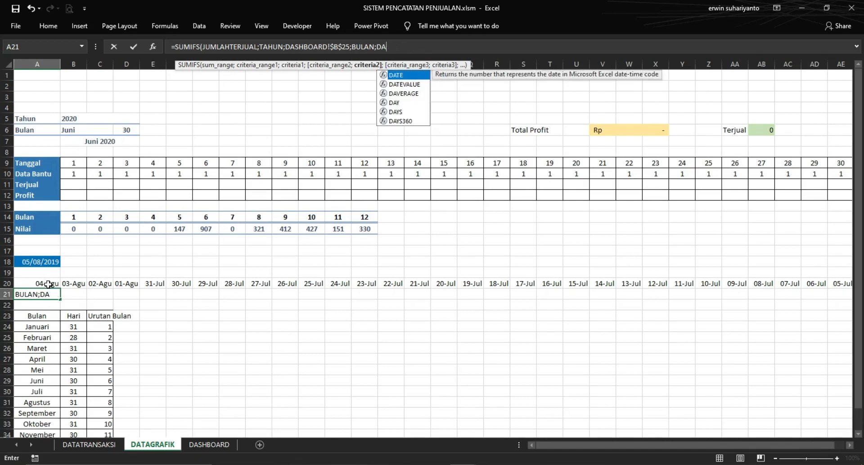
{"action": "key", "text": "BackSpace"}
{"action": "key", "text": "BackSpace"}
{"action": "key", "text": "BackSpace"}
{"action": "key", "text": "BackSpace"}
{"action": "key", "text": "BackSpace"}
{"action": "key", "text": "BackSpace"}
{"action": "key", "text": "BackSpace"}
{"action": "key", "text": "BackSpace"}
{"action": "key", "text": "BackSpace"}
{"action": "key", "text": "BackSpace"}
{"action": "key", "text": "BackSpace"}
{"action": "key", "text": "BackSpace"}
{"action": "key", "text": "BackSpace"}
{"action": "key", "text": "BackSpace"}
{"action": "key", "text": "BackSpace"}
{"action": "key", "text": "BackSpace"}
{"action": "key", "text": "BackSpace"}
{"action": "key", "text": "BackSpace"}
{"action": "key", "text": "BackSpace"}
{"action": "key", "text": "BackSpace"}
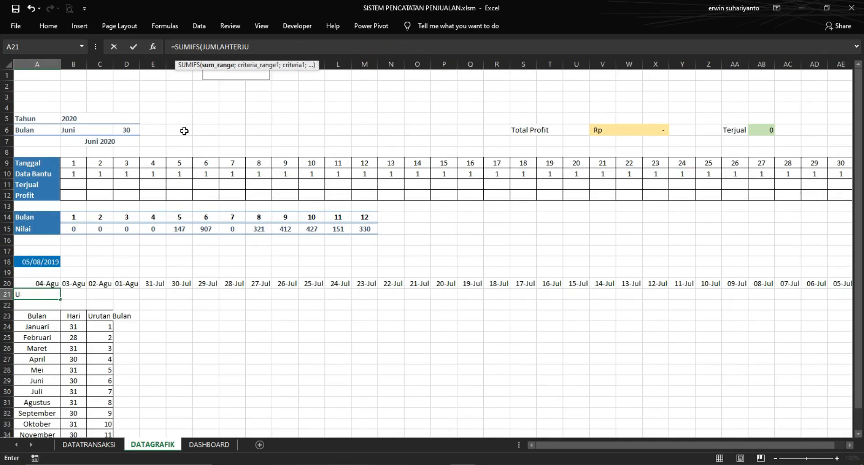
{"action": "left_click", "coordinate": [241, 334]}
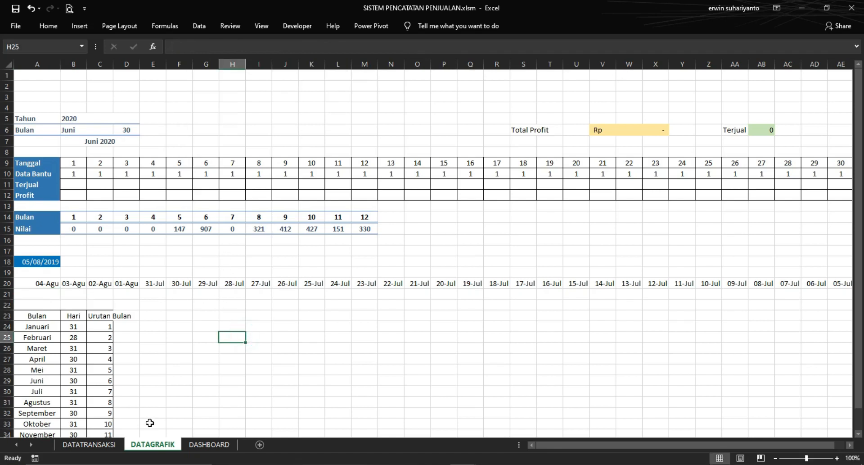
Define the workbook-scoped name TANGGAL referring to $D$7:$D$130000 on the DATATRANSAKSI sheet
{"action": "left_click", "coordinate": [113, 444]}
{"action": "left_click", "coordinate": [189, 132]}
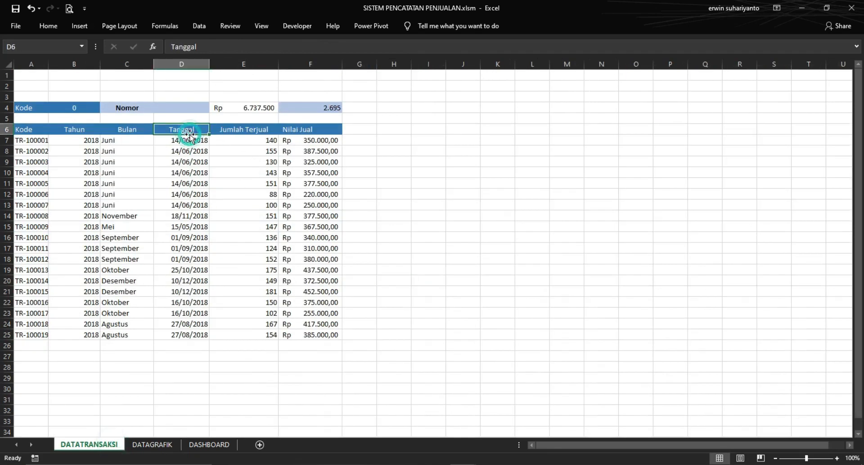
{"action": "left_click", "coordinate": [168, 27]}
{"action": "left_click", "coordinate": [292, 64]}
{"action": "left_click", "coordinate": [326, 77]}
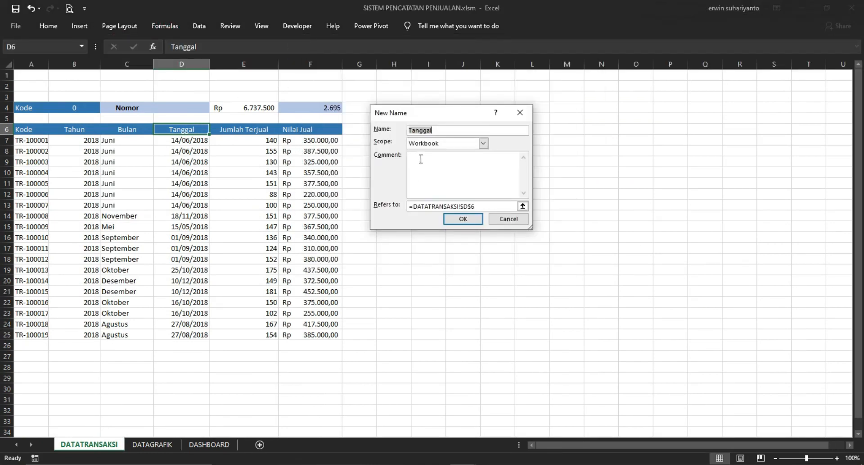
{"action": "type", "text": "TANGGAL"}
{"action": "left_click", "coordinate": [475, 205]}
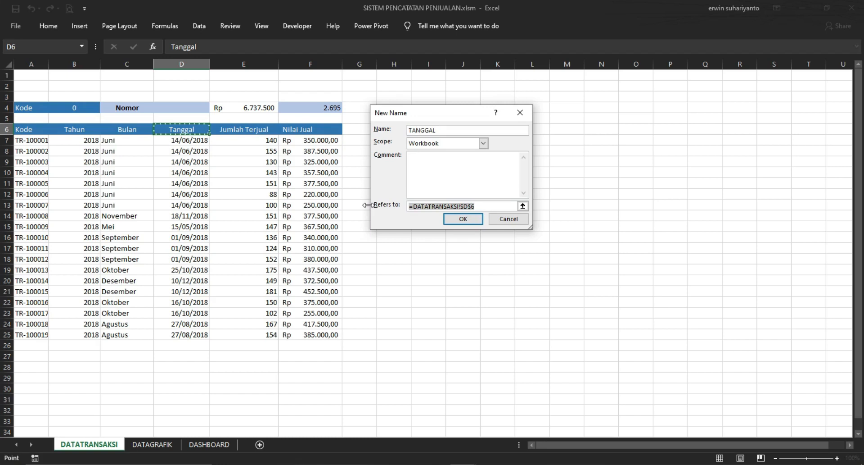
{"action": "type", "text": "="}
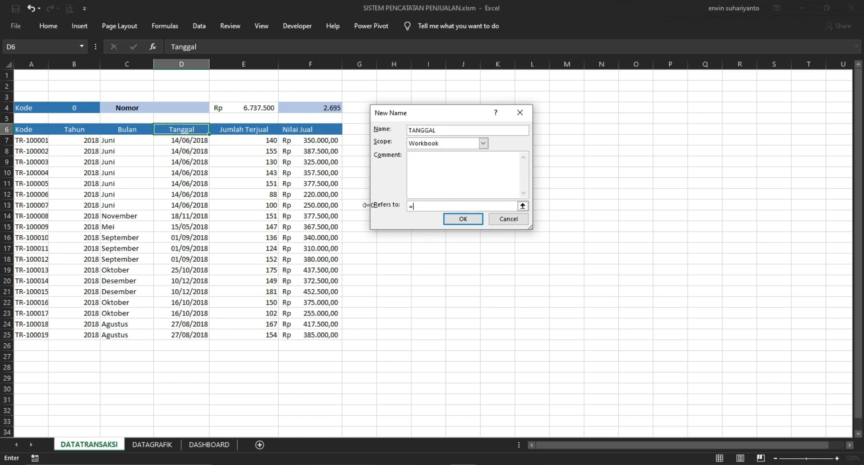
{"action": "left_click", "coordinate": [190, 141]}
{"action": "left_click_drag", "start_coordinate": [190, 145], "coordinate": [191, 208]}
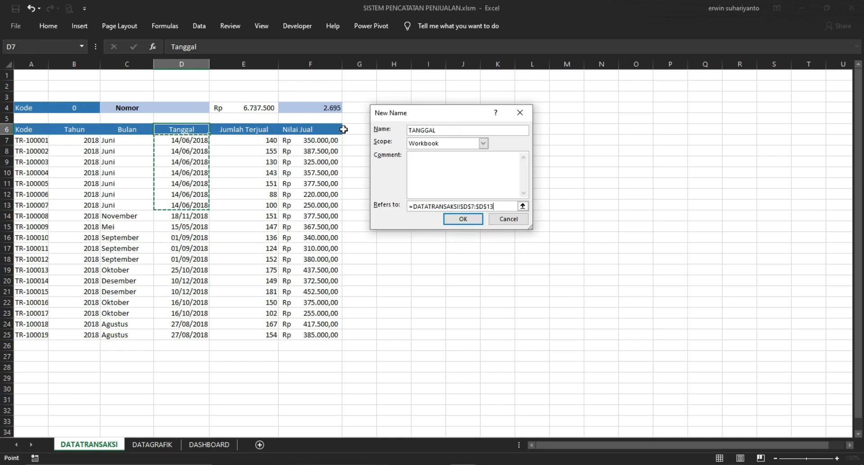
{"action": "type", "text": "0000"}
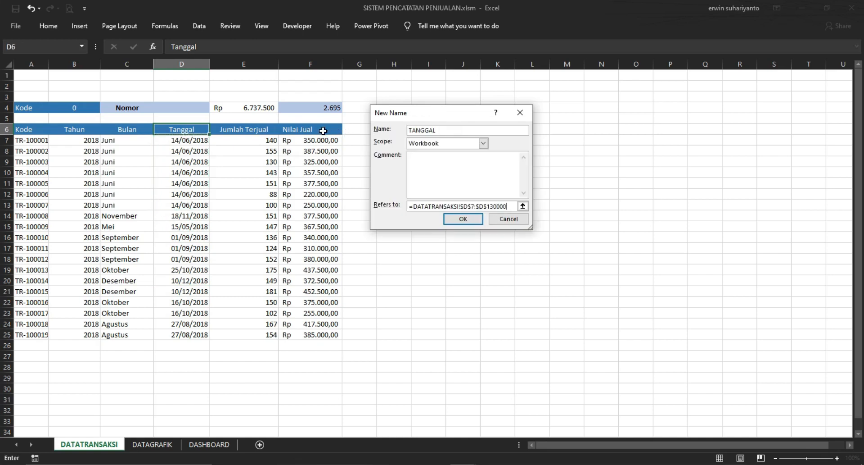
{"action": "left_click", "coordinate": [463, 218]}
{"action": "left_click", "coordinate": [575, 270]}
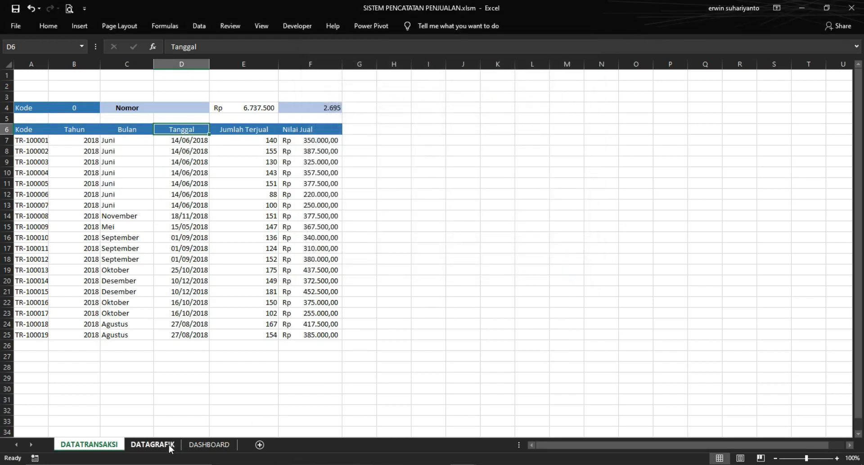
Start a SUMIFS formula in DATAGRAFIK cell A21 using the named range JUMLAHTERJUAL as the sum range
{"action": "left_click", "coordinate": [172, 445]}
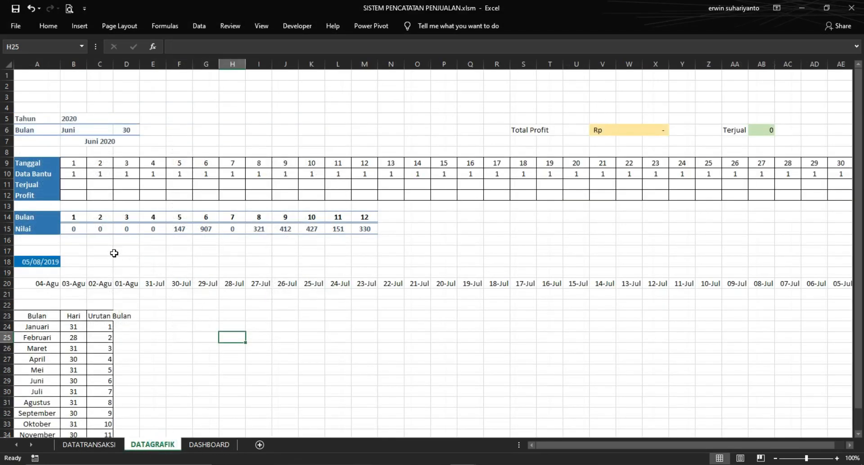
{"action": "left_click", "coordinate": [43, 292]}
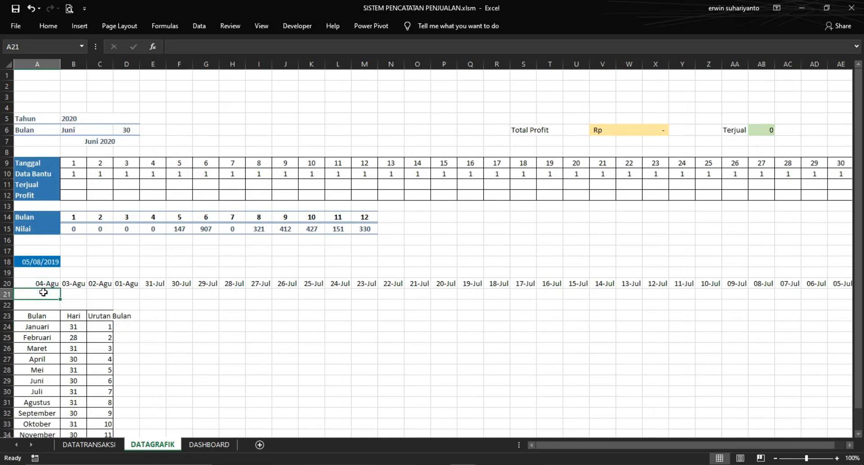
{"action": "type", "text": "=SUMIF"}
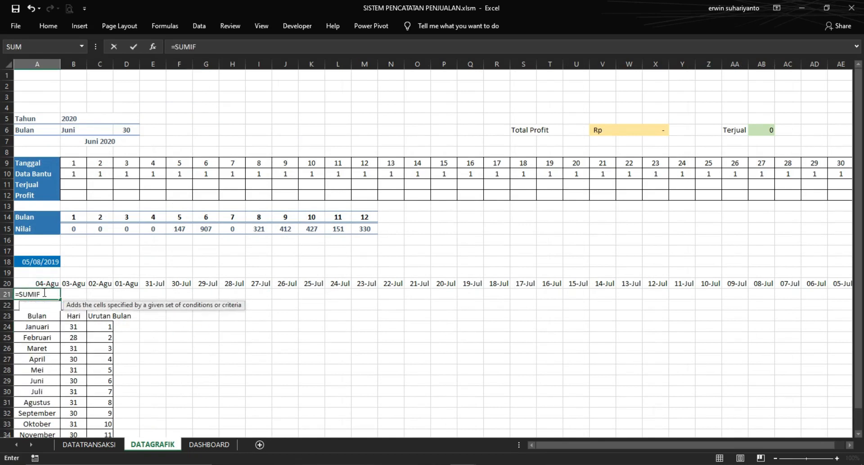
{"action": "type", "text": "S("}
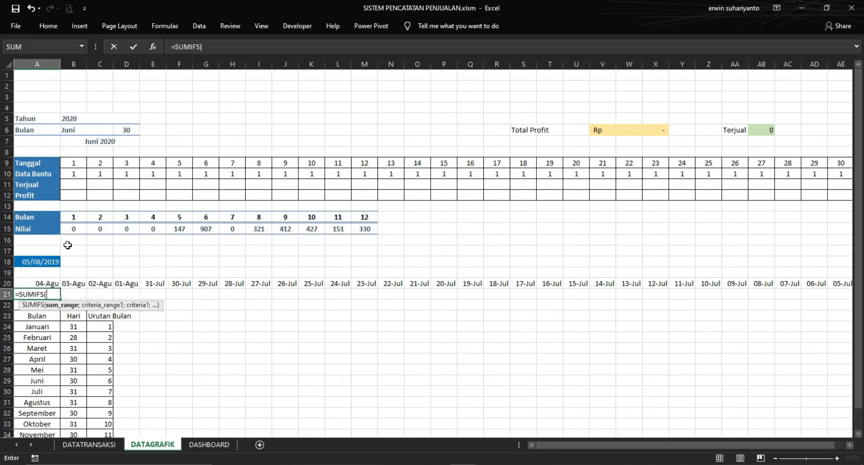
{"action": "type", "text": "JU"}
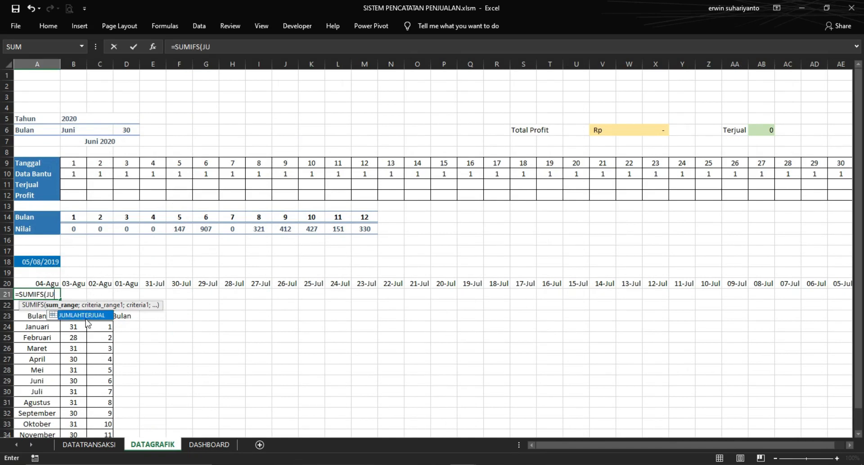
{"action": "double_click", "coordinate": [87, 318]}
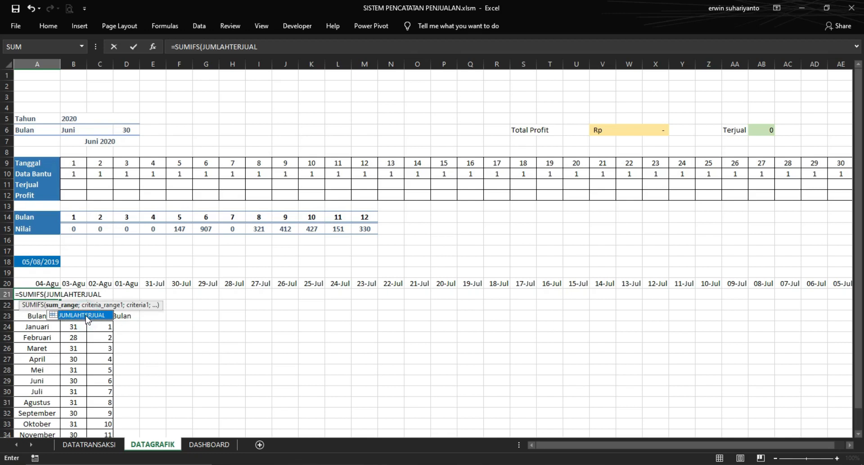
{"action": "type", "text": ";"}
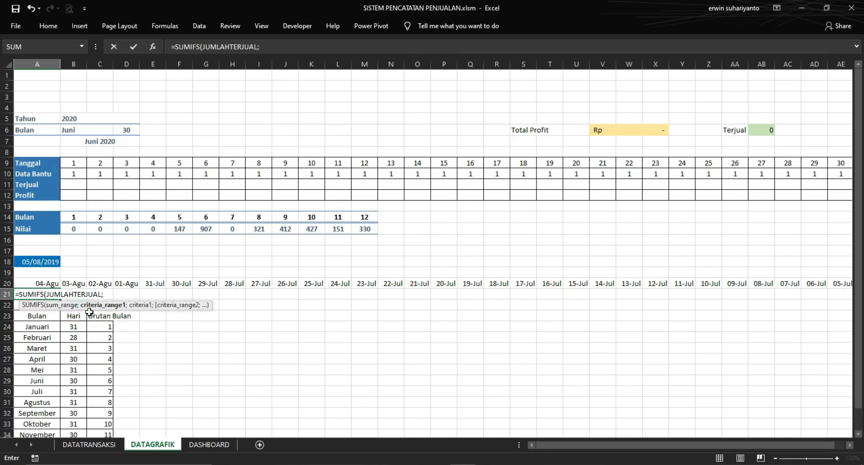
Add TANGGAL as the first criteria range of the A21 formula, with $A20 as its criterion
{"action": "type", "text": "TA"}
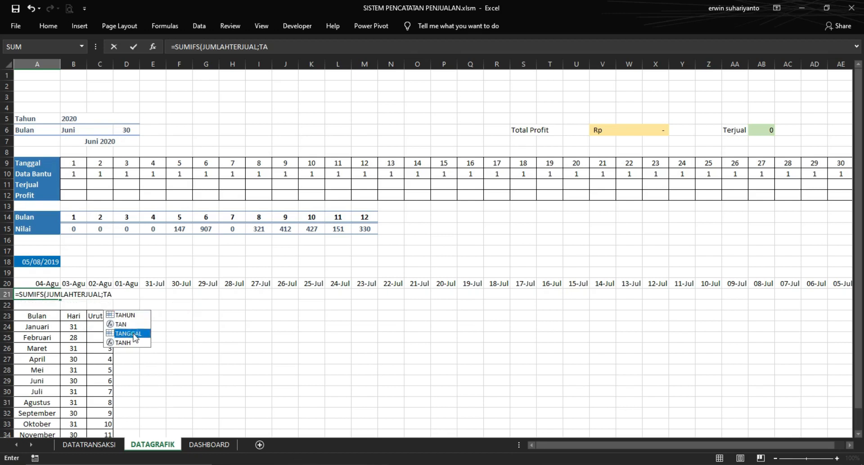
{"action": "double_click", "coordinate": [135, 338]}
{"action": "type", "text": ";"}
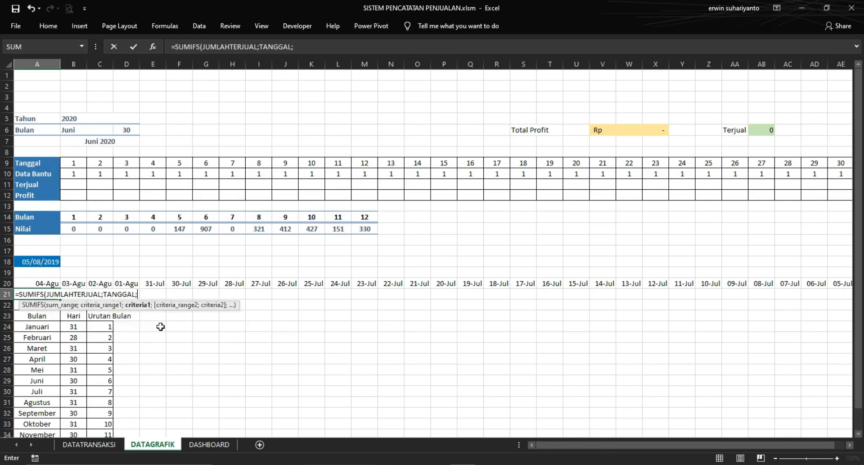
{"action": "left_click", "coordinate": [45, 284]}
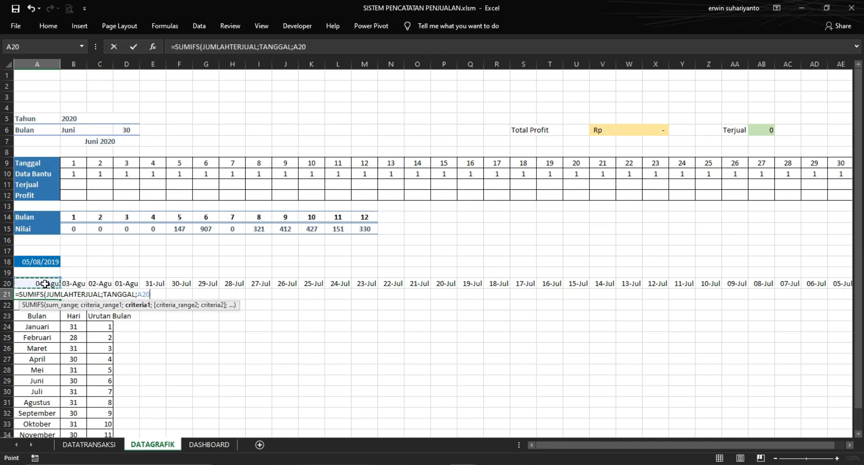
{"action": "key", "text": "F4"}
{"action": "key", "text": "F4"}
{"action": "key", "text": "F4"}
{"action": "type", "text": ";"}
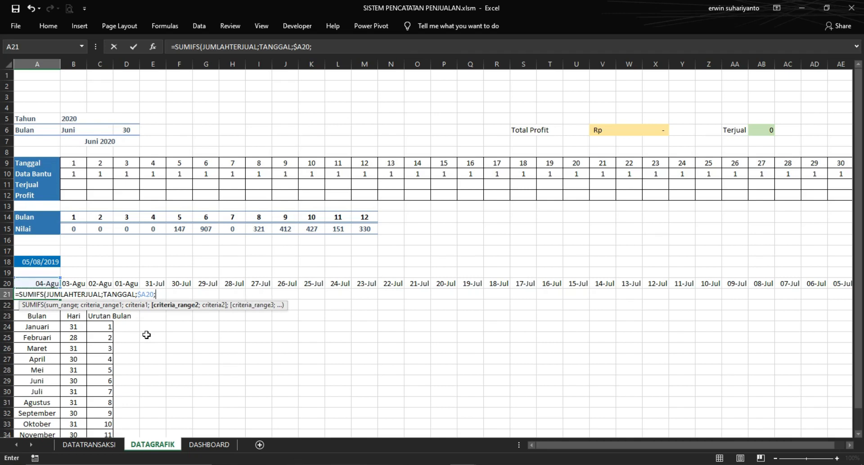
Complete the A21 SUMIFS formula with TAHUN as second criteria range and DASHBOARD!$B$25 as its criterion
{"action": "type", "text": "TAHU"}
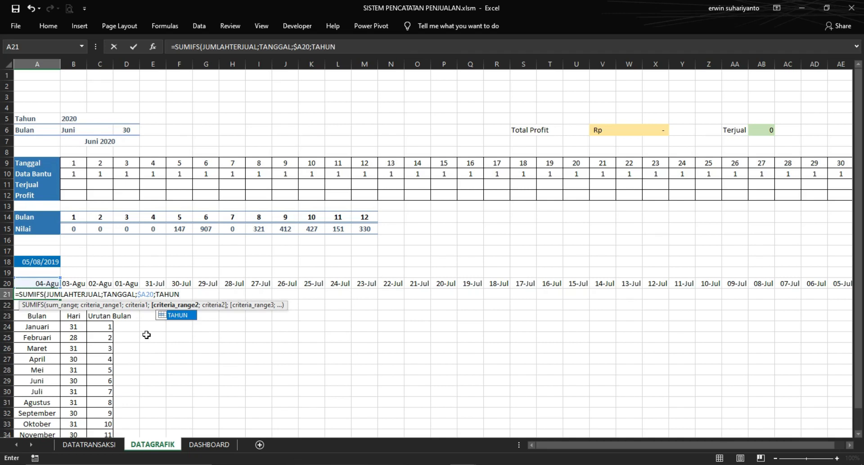
{"action": "type", "text": "N;"}
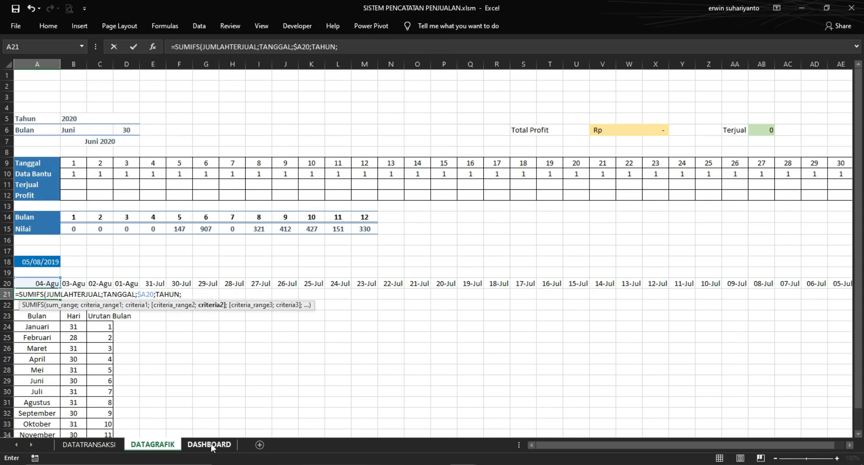
{"action": "key", "text": "BackSpace"}
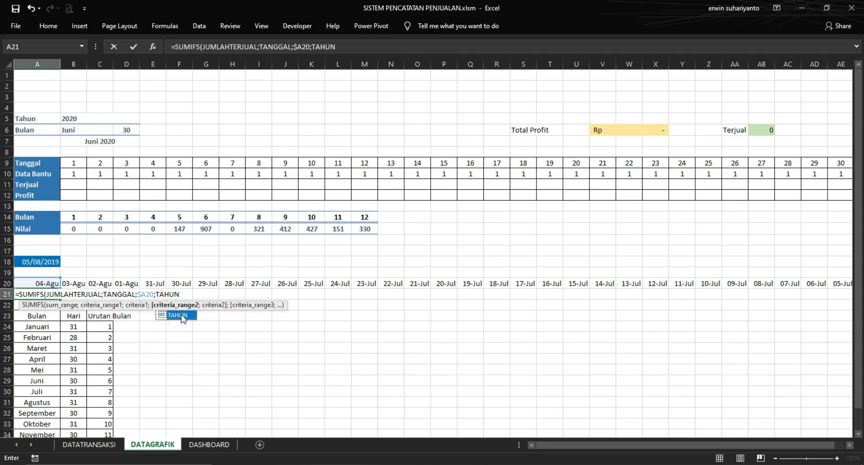
{"action": "type", "text": ";"}
{"action": "left_click", "coordinate": [208, 445]}
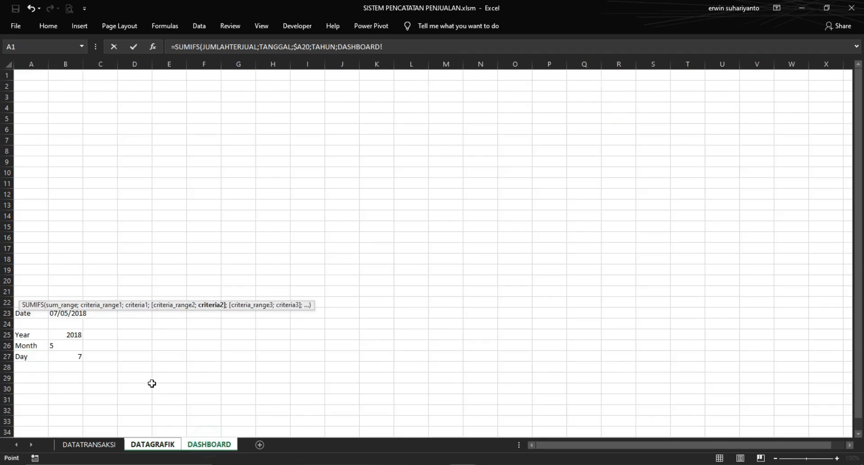
{"action": "left_click", "coordinate": [71, 335]}
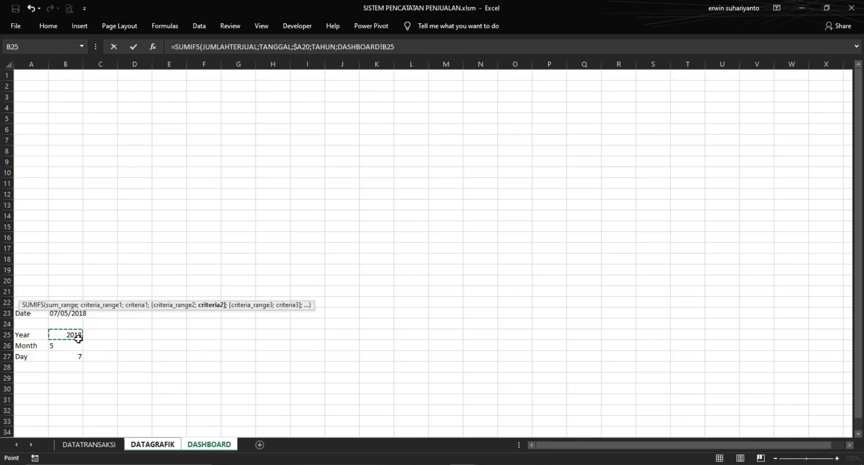
{"action": "key", "text": "F4"}
{"action": "type", "text": ")"}
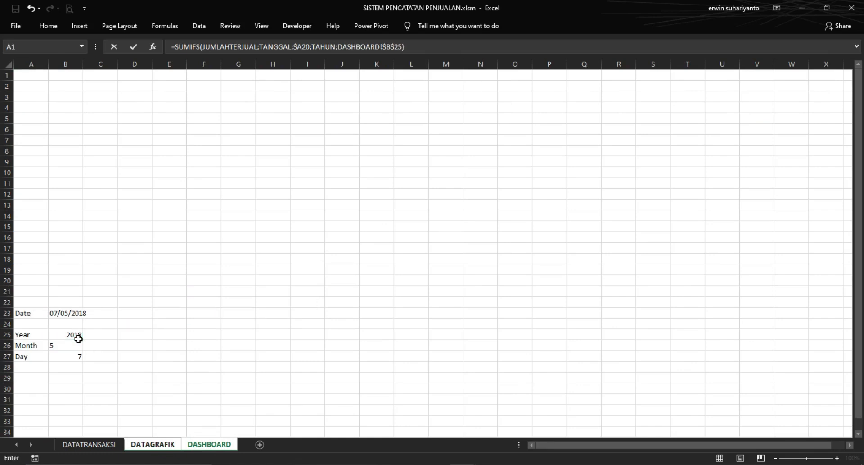
{"action": "key", "text": "Return"}
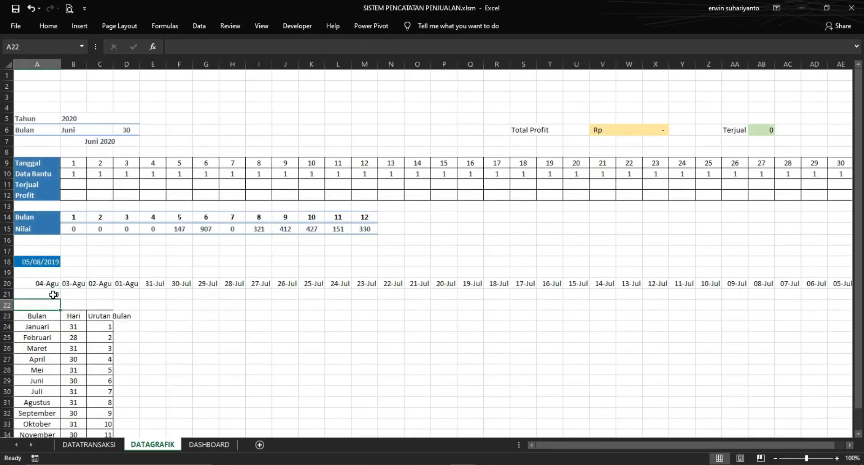
{"action": "left_click", "coordinate": [54, 294]}
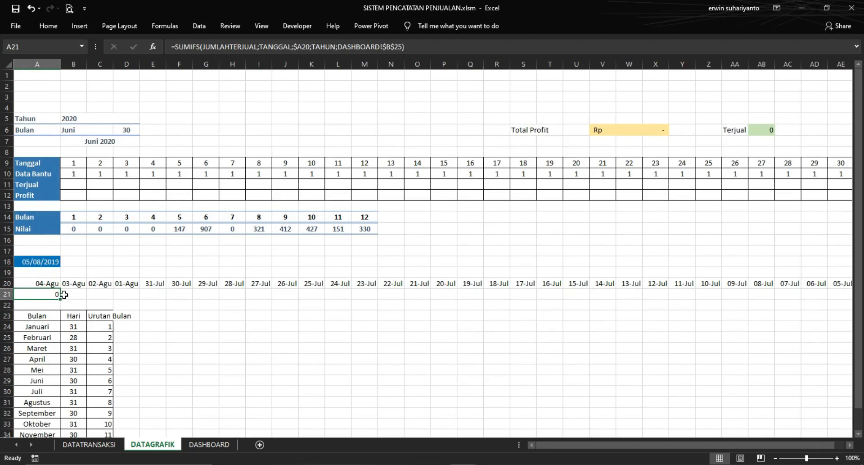
Copy the date 14/06/2018 from the Tanggal column of DATATRANSAKSI into DATAGRAFIK cell A18
{"action": "left_click", "coordinate": [90, 444]}
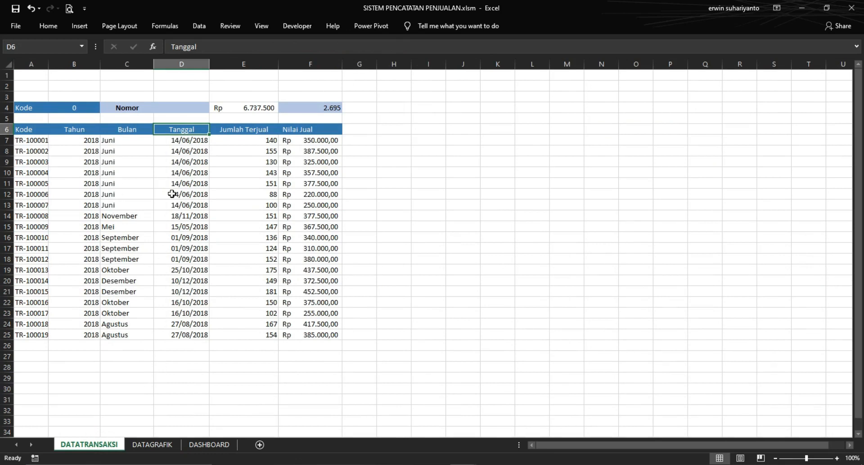
{"action": "right_click", "coordinate": [186, 173]}
{"action": "left_click", "coordinate": [206, 193]}
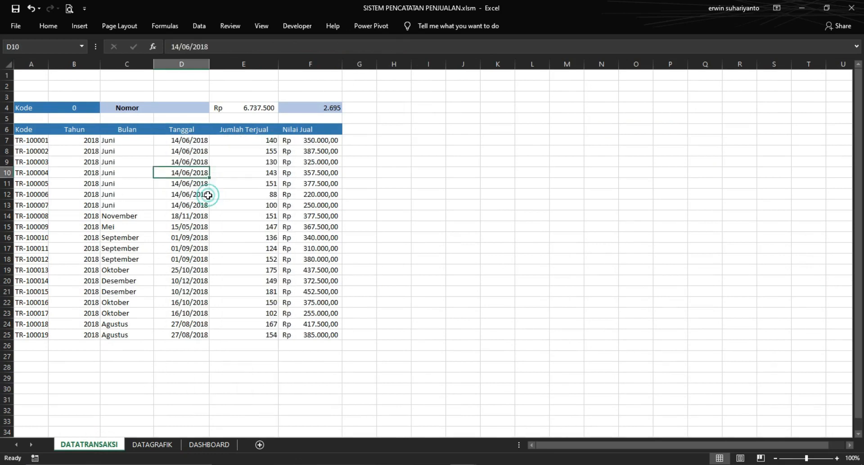
{"action": "left_click", "coordinate": [152, 445]}
{"action": "left_click", "coordinate": [47, 263]}
{"action": "right_click", "coordinate": [47, 263]}
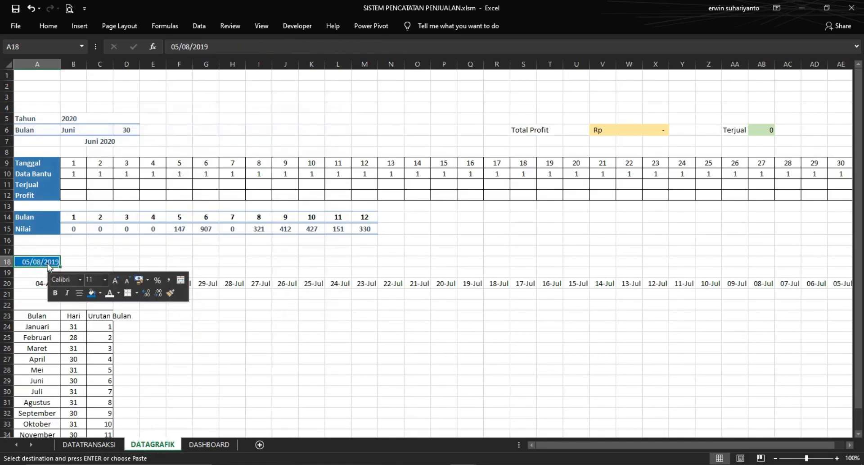
{"action": "left_click", "coordinate": [86, 81]}
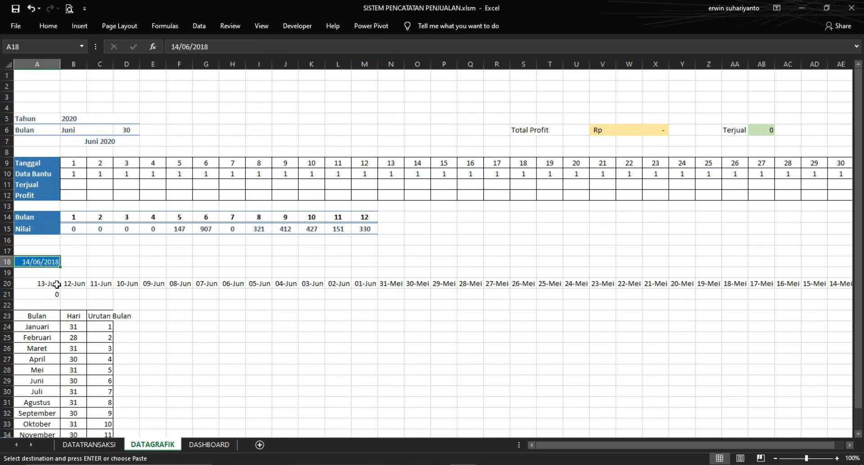
Try to paste the copied date as values into the merged Date cell B23 on DASHBOARD
{"action": "left_click", "coordinate": [210, 444]}
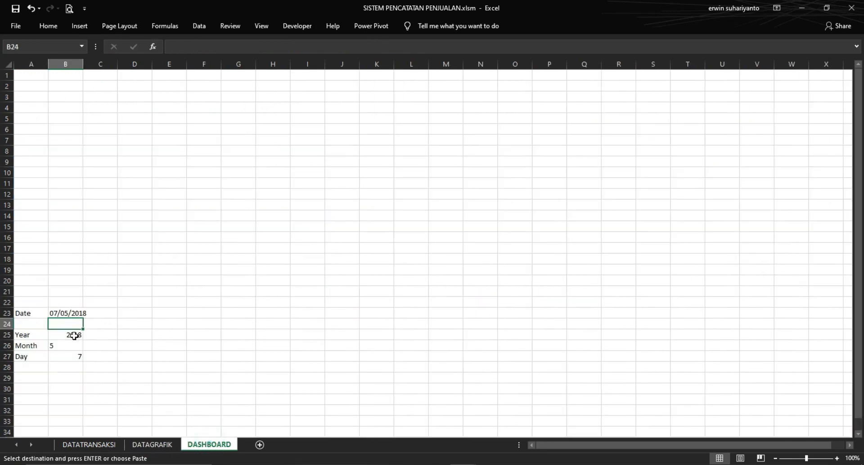
{"action": "left_click", "coordinate": [155, 444]}
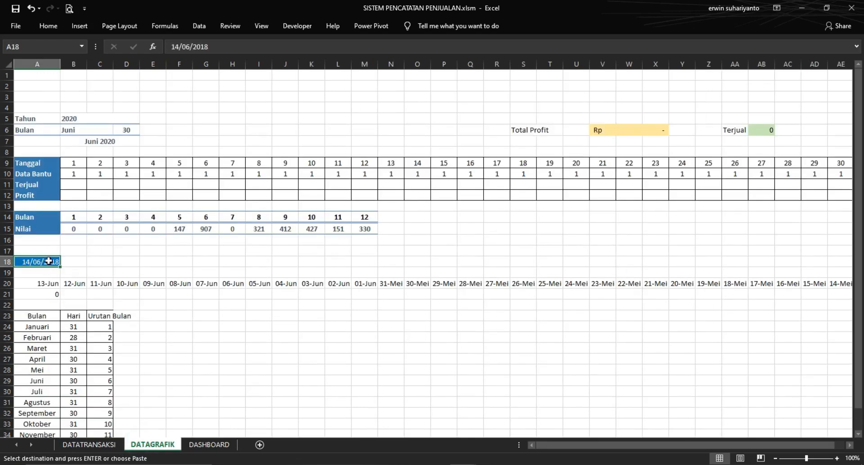
{"action": "left_click", "coordinate": [201, 444]}
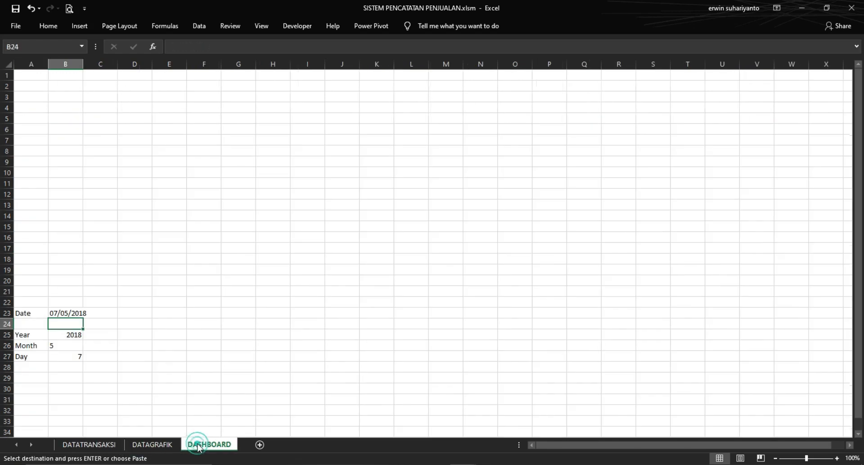
{"action": "right_click", "coordinate": [75, 312]}
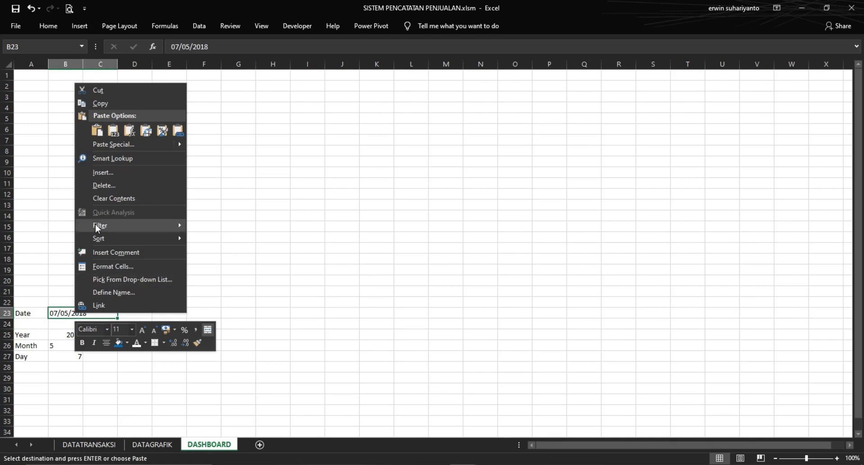
{"action": "left_click", "coordinate": [113, 133]}
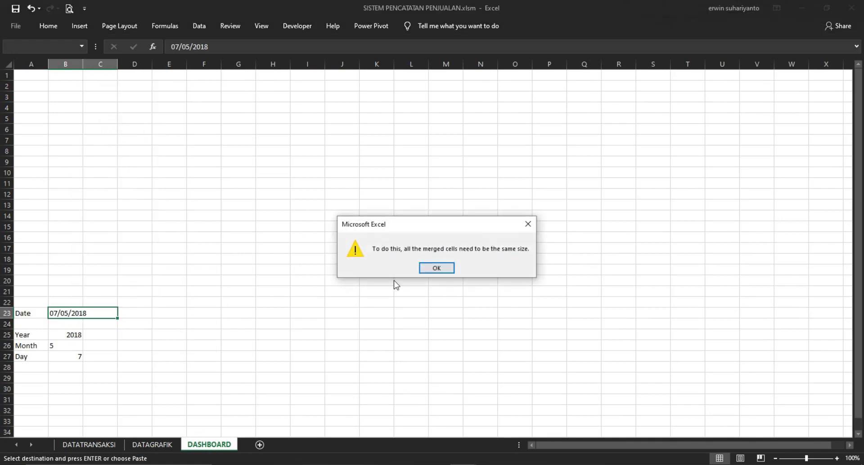
{"action": "left_click", "coordinate": [437, 268]}
{"action": "left_click", "coordinate": [435, 271]}
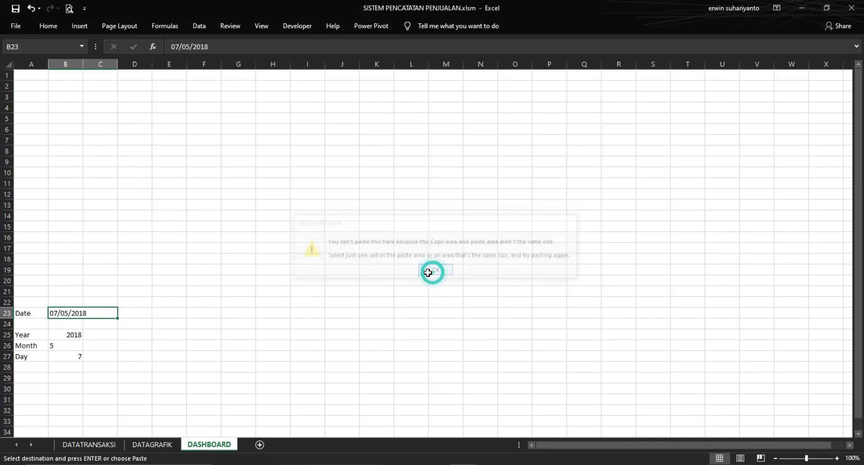
{"action": "left_click", "coordinate": [74, 310]}
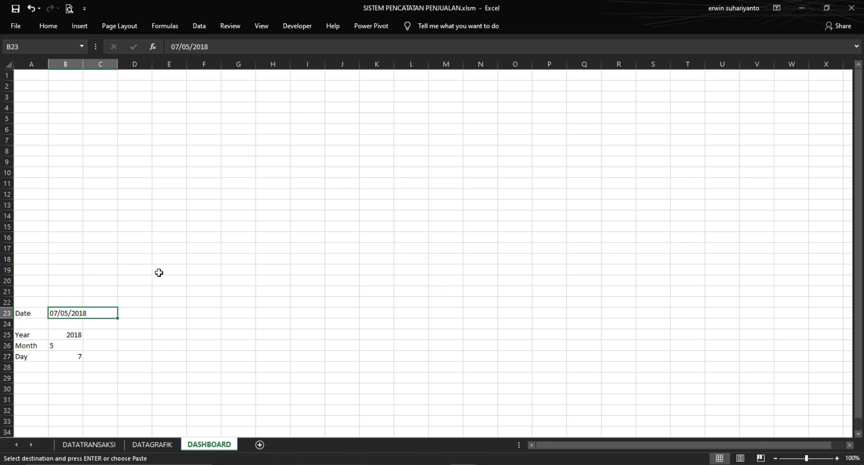
Set the Date cell B23 on DASHBOARD to 14/06/2018
{"action": "left_click", "coordinate": [146, 446]}
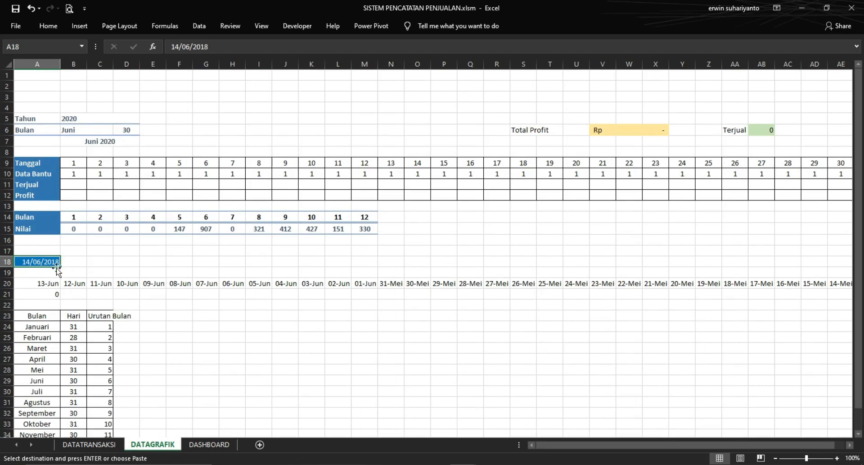
{"action": "left_click", "coordinate": [204, 445]}
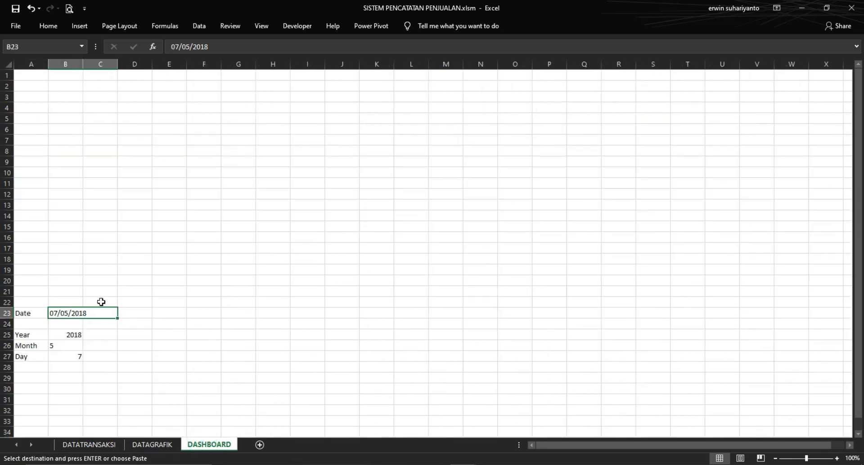
{"action": "type", "text": "14/"}
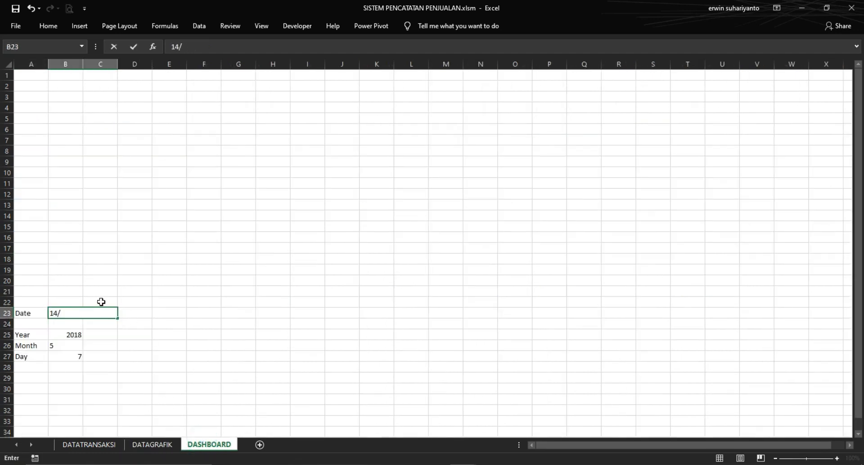
{"action": "type", "text": "06/2018"}
{"action": "key", "text": "Return"}
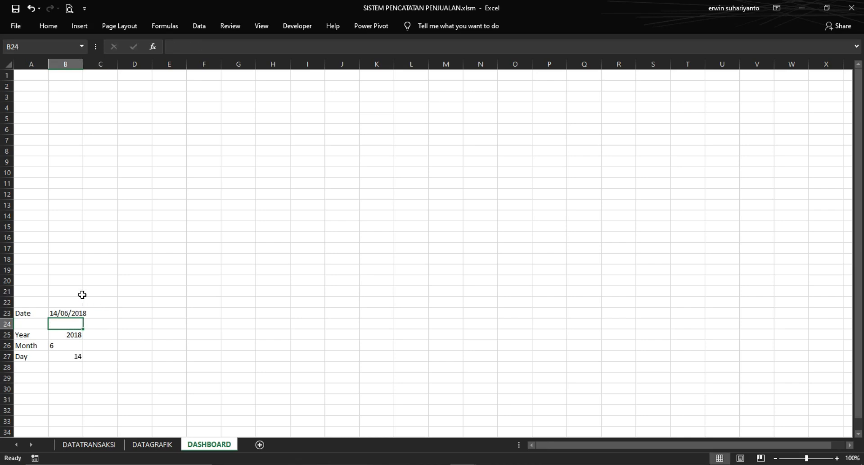
Fill the A21 formula on DATAGRAFIK across row 21 under all the dates in row 20
{"action": "left_click", "coordinate": [148, 444]}
{"action": "left_click", "coordinate": [179, 348]}
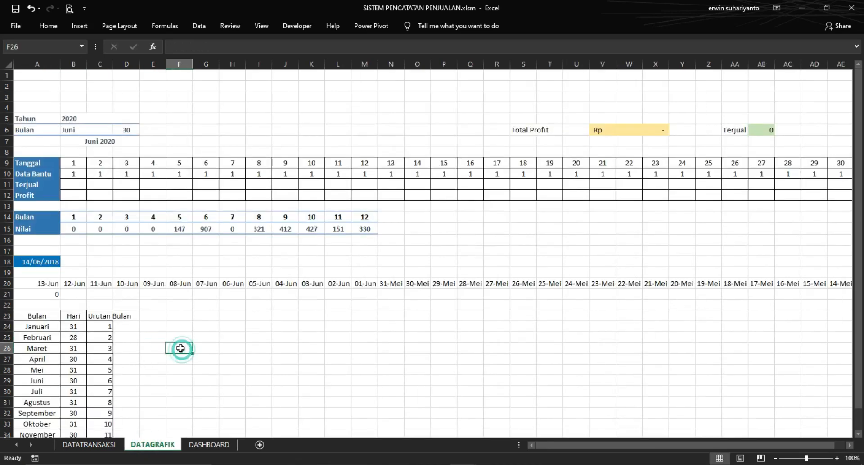
{"action": "left_click", "coordinate": [48, 296]}
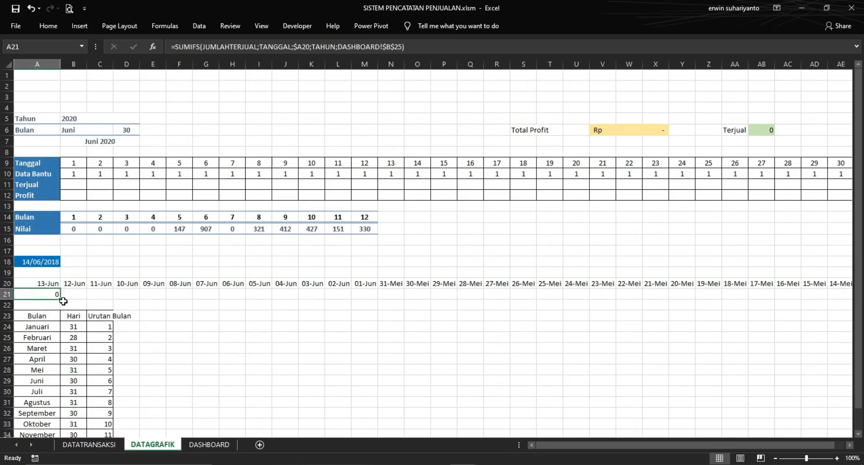
{"action": "left_click_drag", "start_coordinate": [62, 301], "coordinate": [773, 297]}
{"action": "left_click_drag", "start_coordinate": [730, 442], "coordinate": [630, 444]}
{"action": "left_click", "coordinate": [312, 348]}
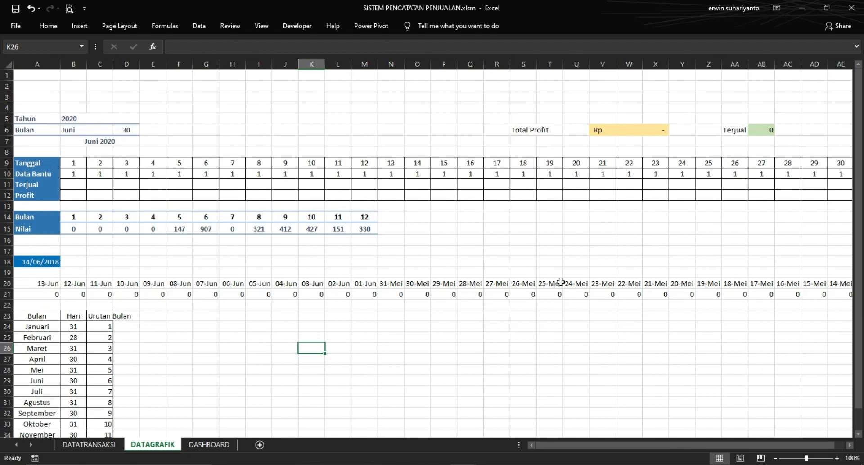
Replace the date in DATAGRAFIK cell A18 with 01/09/2018 from the Tanggal column of DATATRANSAKSI
{"action": "left_click", "coordinate": [97, 444]}
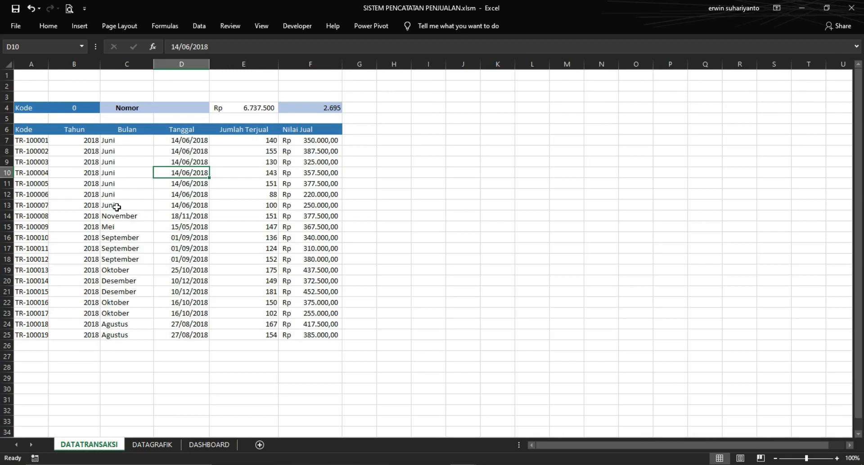
{"action": "left_click", "coordinate": [152, 444]}
Centre the contents of A20:AE21 on DATAGRAFIK and apply all borders to the range
{"action": "left_click_drag", "start_coordinate": [45, 283], "coordinate": [780, 298]}
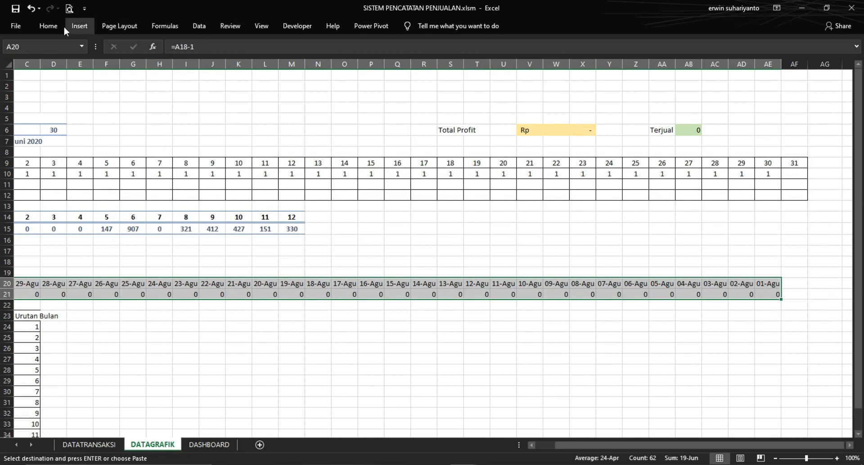
{"action": "left_click", "coordinate": [62, 26]}
{"action": "left_click", "coordinate": [224, 47]}
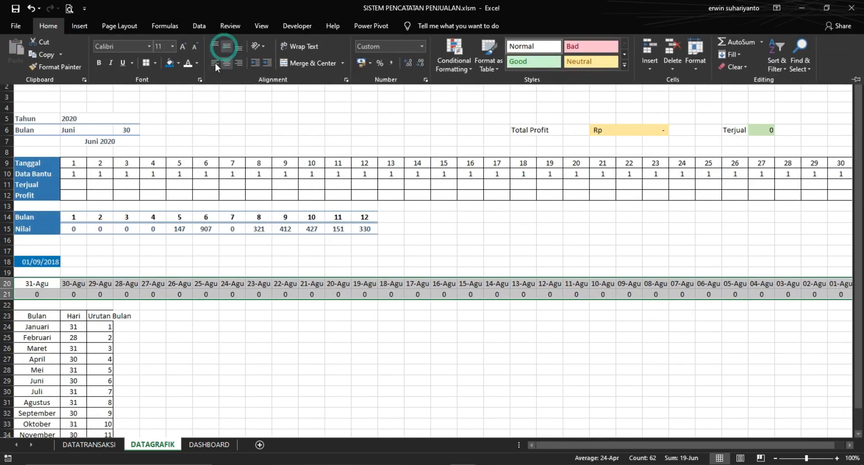
{"action": "left_click", "coordinate": [153, 65]}
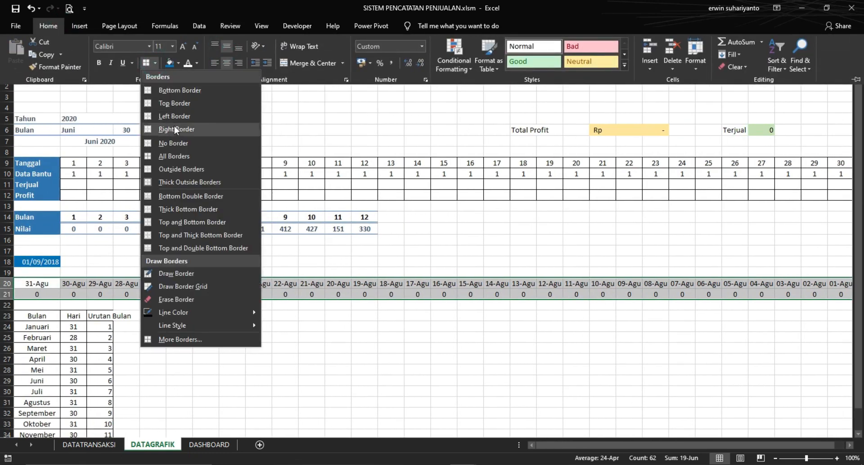
{"action": "left_click", "coordinate": [170, 155]}
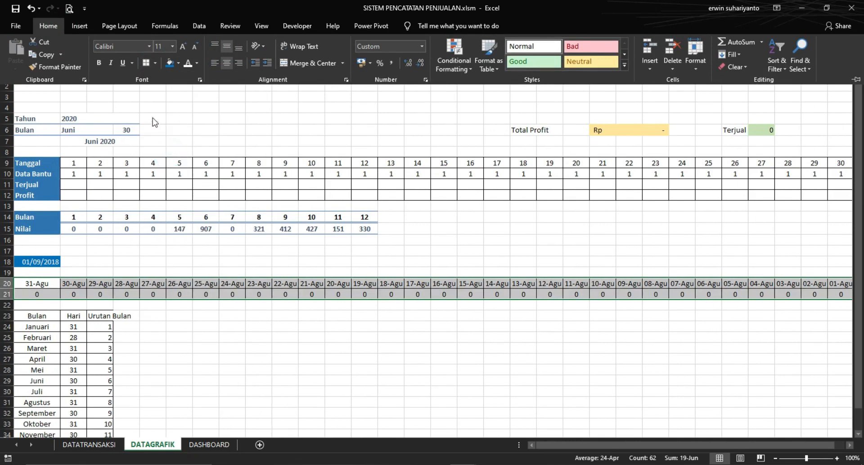
{"action": "left_click", "coordinate": [202, 99]}
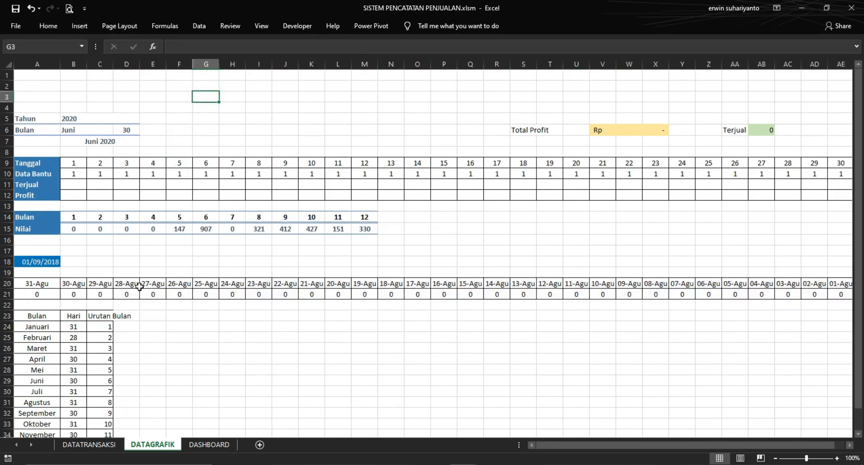
Check the date on DASHBOARD, then switch to the PENCATATAN TRANSAKSI.xlsm workbook to compare its daily sales table on DATAGRAFIK
{"action": "left_click", "coordinate": [209, 444]}
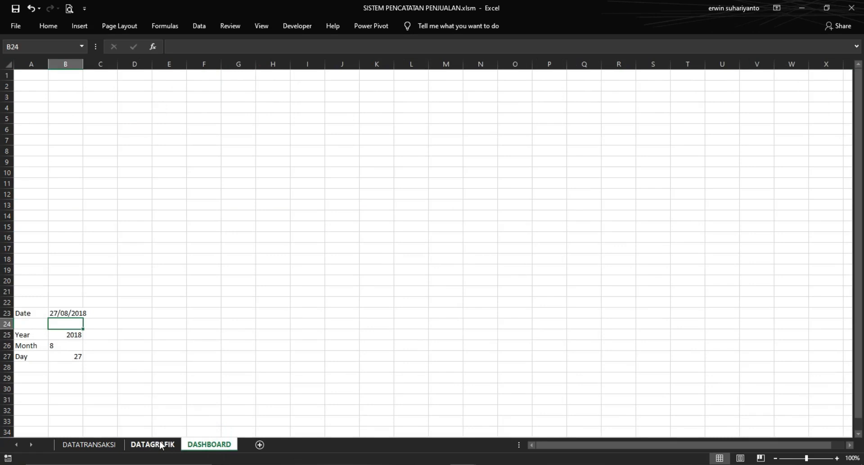
{"action": "left_click", "coordinate": [159, 442]}
{"action": "left_click", "coordinate": [114, 446]}
{"action": "left_click", "coordinate": [135, 445]}
{"action": "mouse_move", "coordinate": [455, 457]}
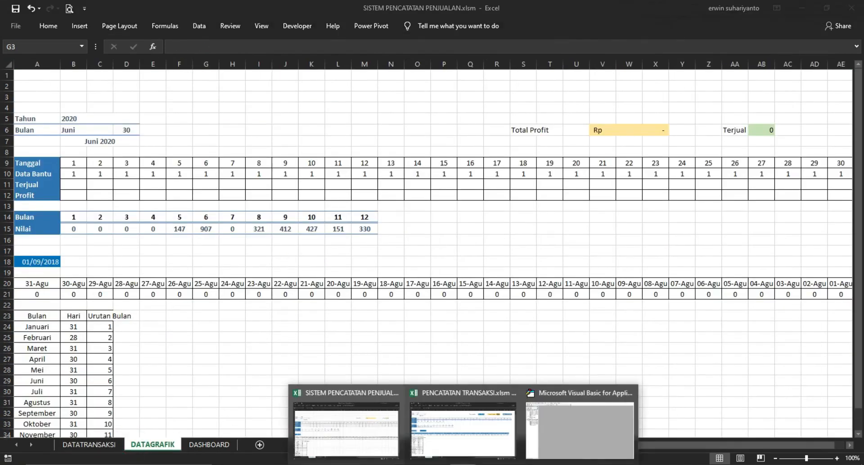
{"action": "left_click", "coordinate": [463, 408]}
{"action": "left_click", "coordinate": [309, 316]}
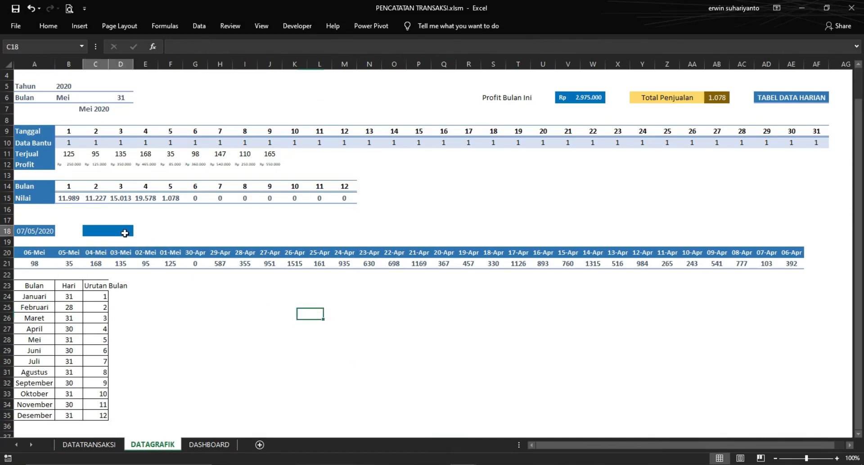
Review the DASHBOARD, DATAGRAFIK and DATATRANSAKSI sheets of PENCATATAN TRANSAKSI.xlsm, ending on DATAGRAFIK
{"action": "left_click", "coordinate": [214, 310]}
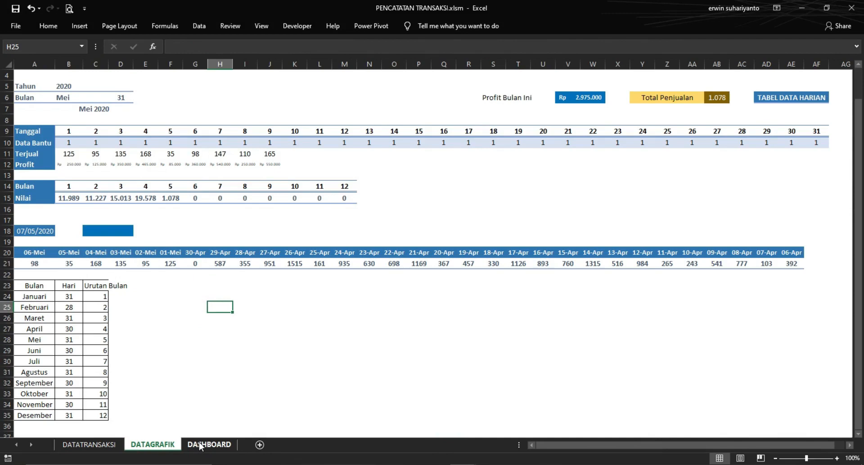
{"action": "left_click", "coordinate": [300, 361]}
{"action": "left_click", "coordinate": [209, 443]}
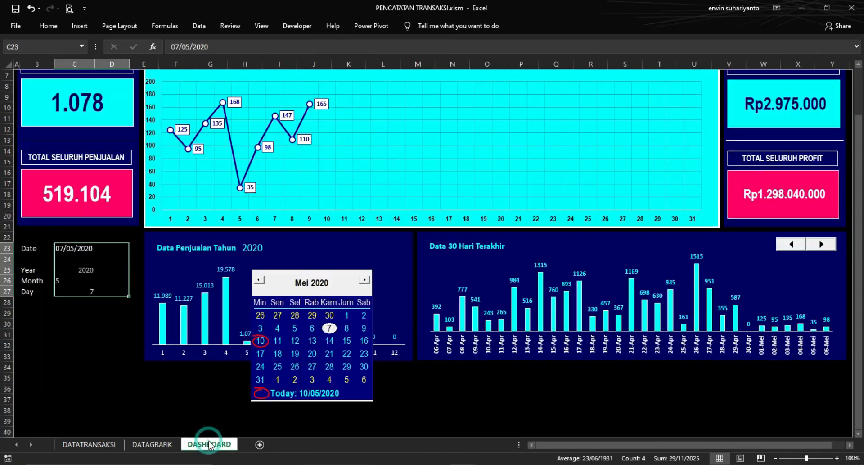
{"action": "left_click", "coordinate": [175, 445]}
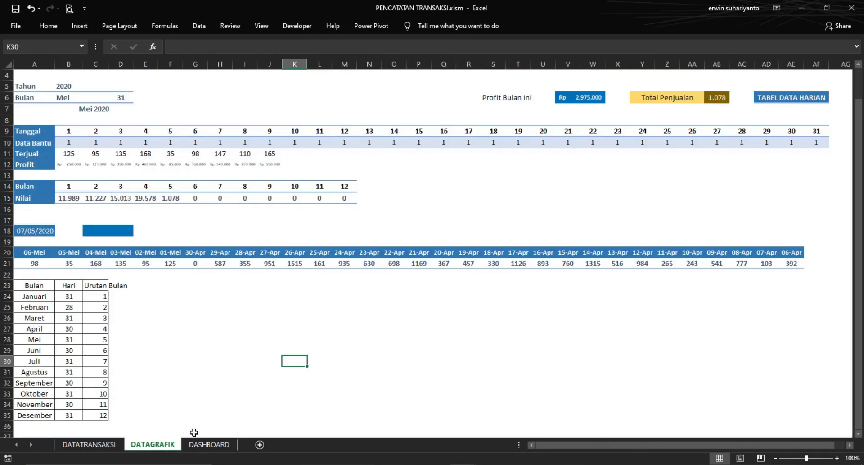
{"action": "left_click", "coordinate": [97, 443]}
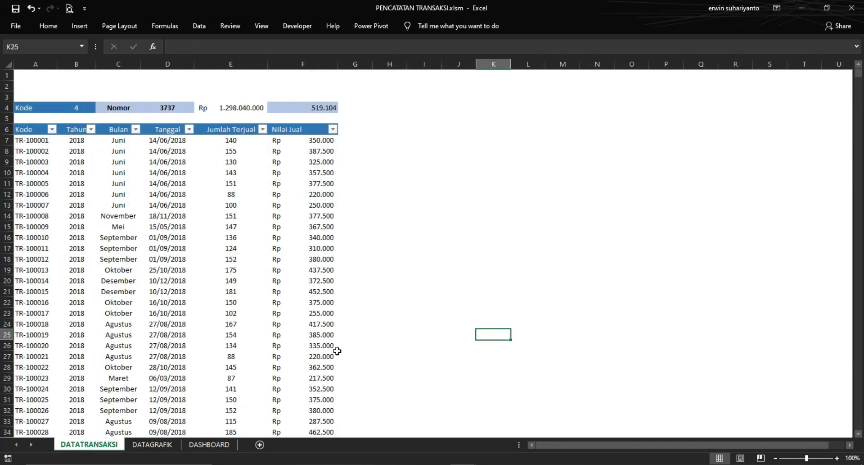
{"action": "left_click", "coordinate": [215, 445]}
{"action": "left_click", "coordinate": [154, 444]}
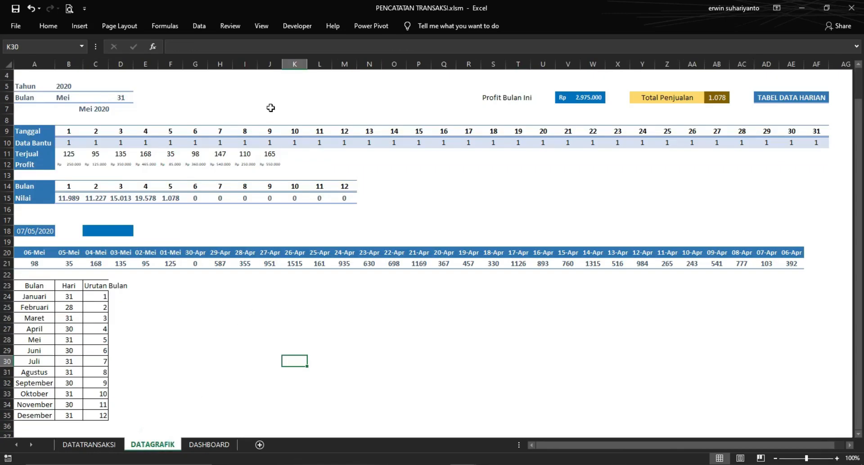
Open the Visual Basic editor and expand the project of the SISTEM PENCATATAN PENJUALAN workbook
{"action": "left_click", "coordinate": [309, 24]}
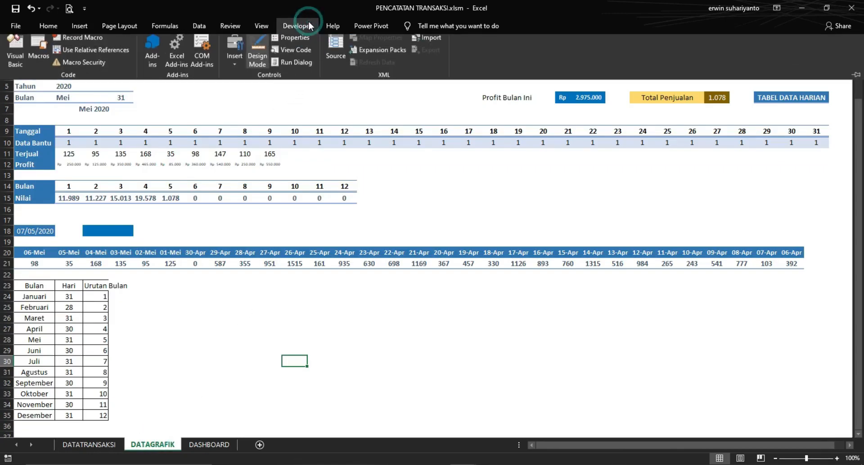
{"action": "left_click", "coordinate": [15, 54]}
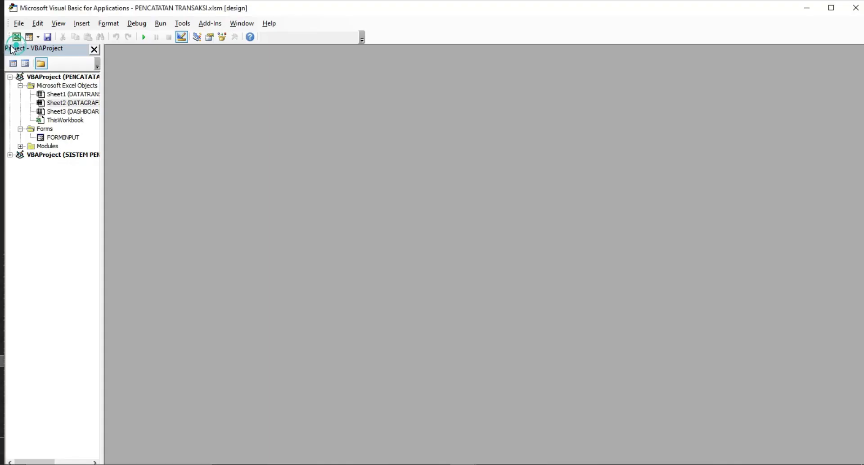
{"action": "left_click", "coordinate": [10, 155]}
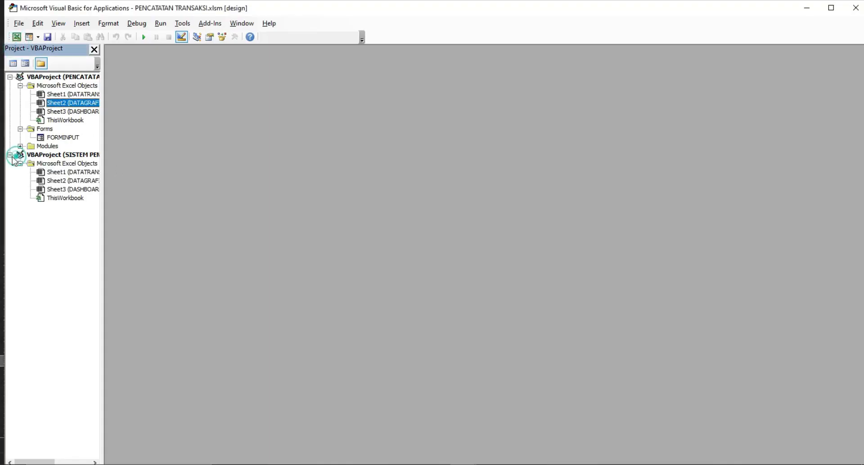
{"action": "left_click", "coordinate": [38, 37]}
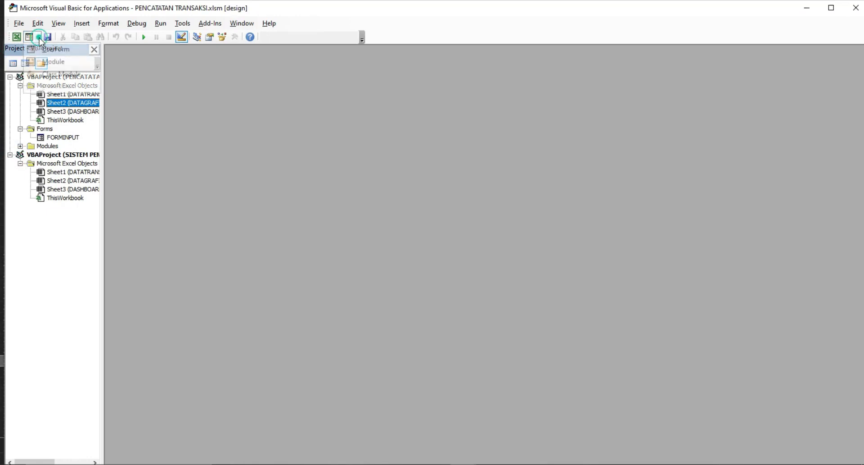
{"action": "left_click", "coordinate": [53, 51]}
{"action": "left_click_drag", "start_coordinate": [286, 182], "coordinate": [564, 171]}
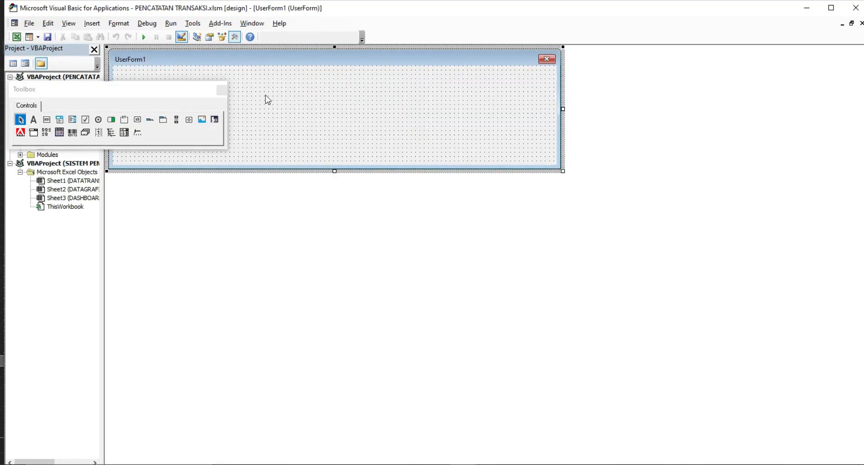
{"action": "left_click_drag", "start_coordinate": [165, 97], "coordinate": [380, 212]}
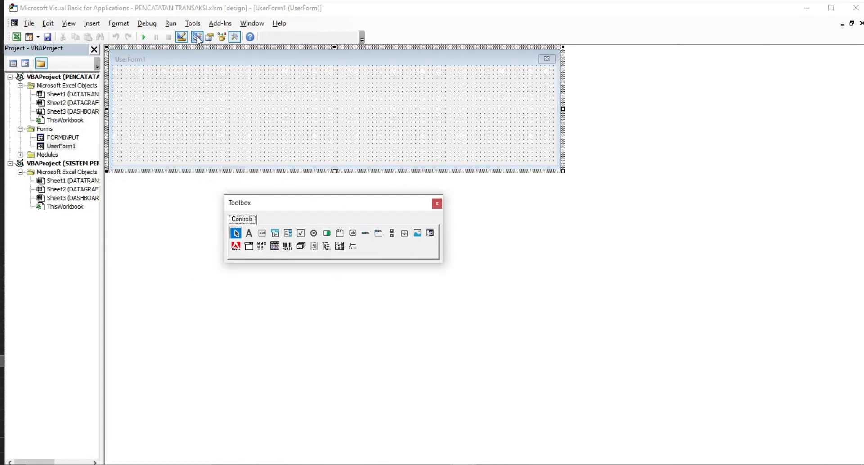
{"action": "left_click", "coordinate": [209, 37]}
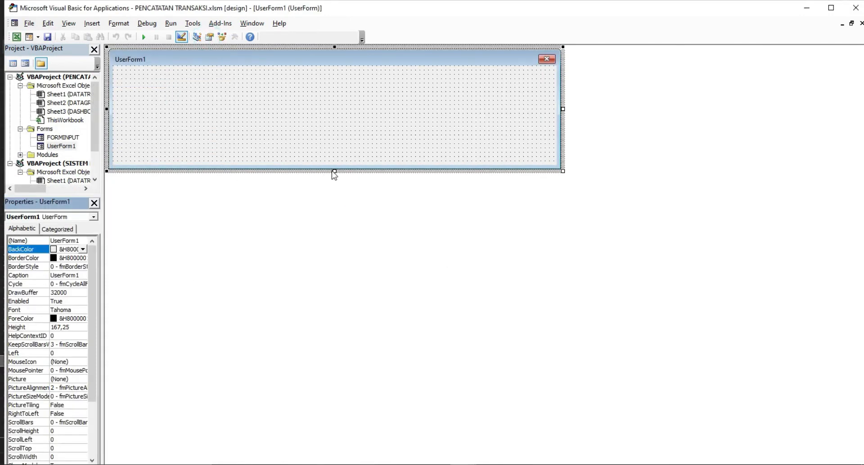
{"action": "left_click_drag", "start_coordinate": [335, 173], "coordinate": [333, 151]}
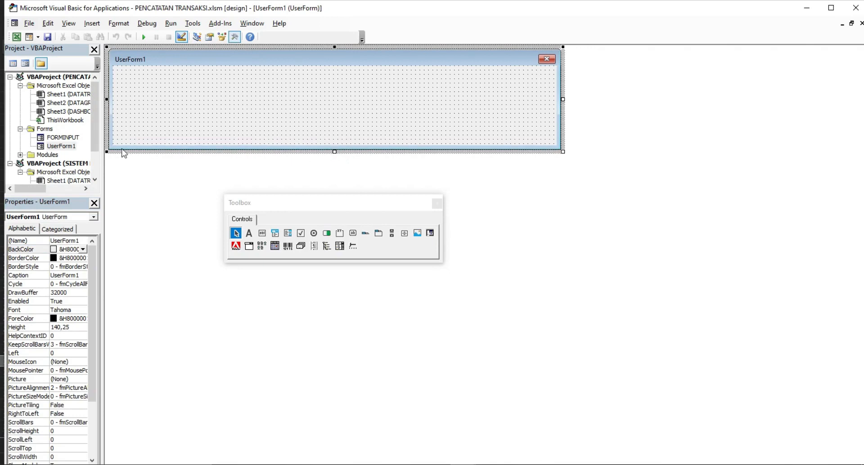
{"action": "left_click", "coordinate": [65, 146]}
{"action": "right_click", "coordinate": [70, 146]}
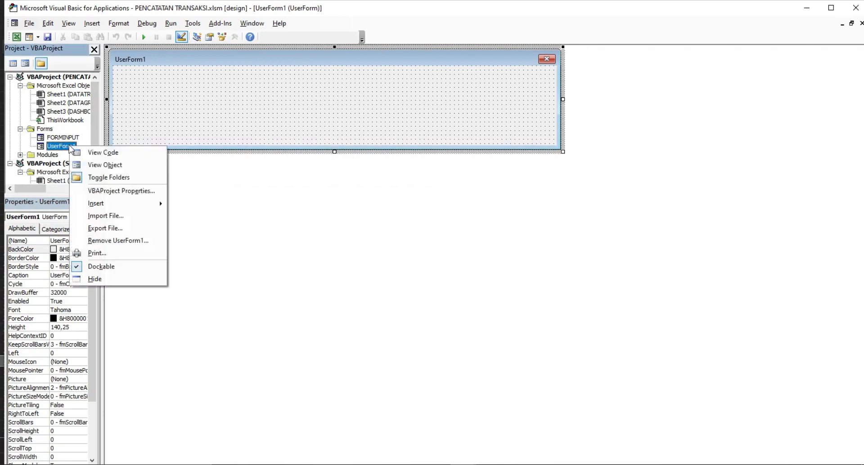
{"action": "left_click", "coordinate": [108, 240]}
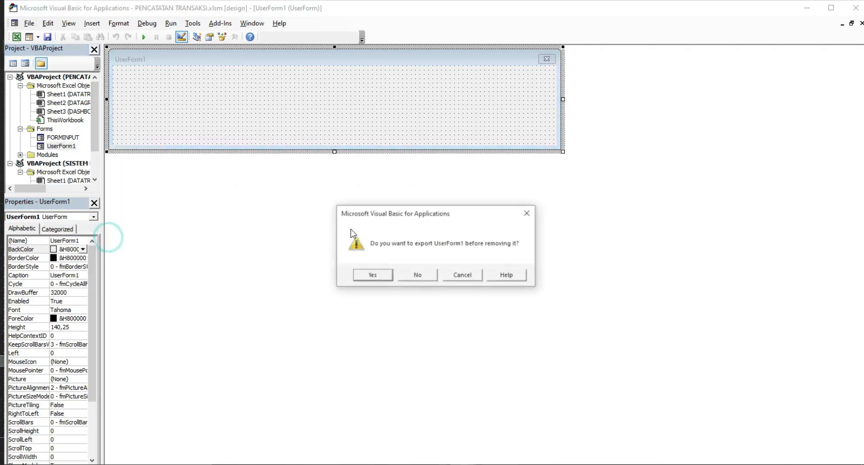
{"action": "left_click", "coordinate": [411, 275]}
Insert a UserForm into the SISTEM PENCATATAN PENJUALAN project and enlarge it to a wide form about 171 high
{"action": "left_click", "coordinate": [44, 155]}
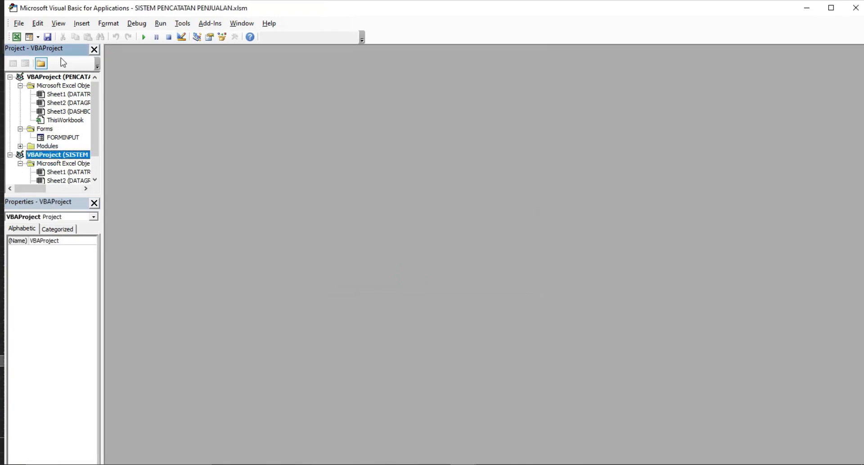
{"action": "left_click", "coordinate": [38, 37]}
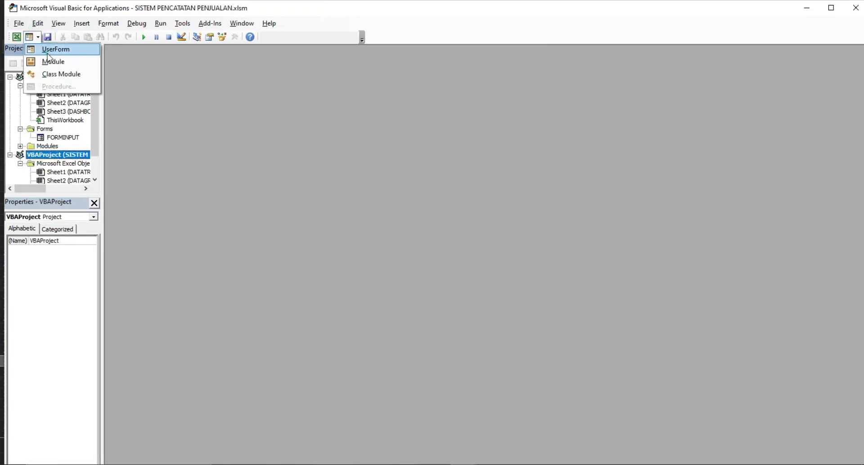
{"action": "left_click", "coordinate": [48, 51]}
{"action": "left_click_drag", "start_coordinate": [279, 194], "coordinate": [317, 231]}
{"action": "left_click_drag", "start_coordinate": [284, 179], "coordinate": [574, 175]}
Copy all the controls of FORMINPUT in the PENCATATAN TRANSAKSI project
{"action": "double_click", "coordinate": [63, 93]}
{"action": "left_click_drag", "start_coordinate": [287, 111], "coordinate": [450, 106]}
{"action": "right_click", "coordinate": [372, 106]}
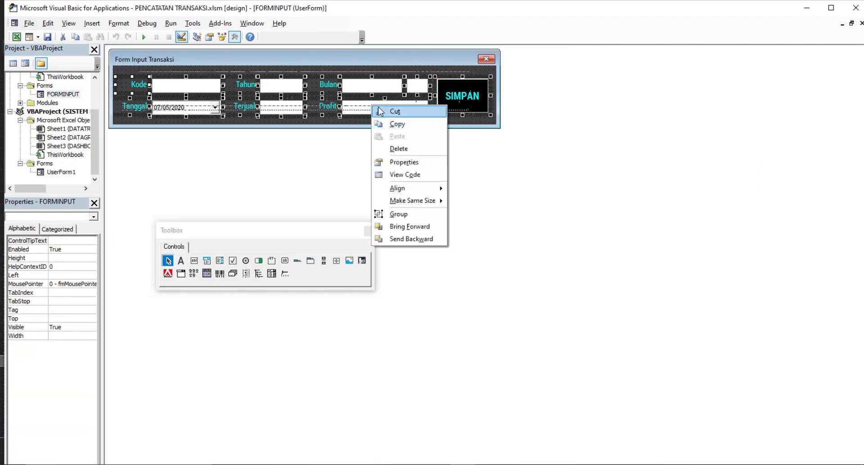
{"action": "left_click", "coordinate": [394, 124]}
Paste the copied controls near the upper edge of UserForm1 and shrink the form around them to a height of about 107
{"action": "double_click", "coordinate": [60, 173]}
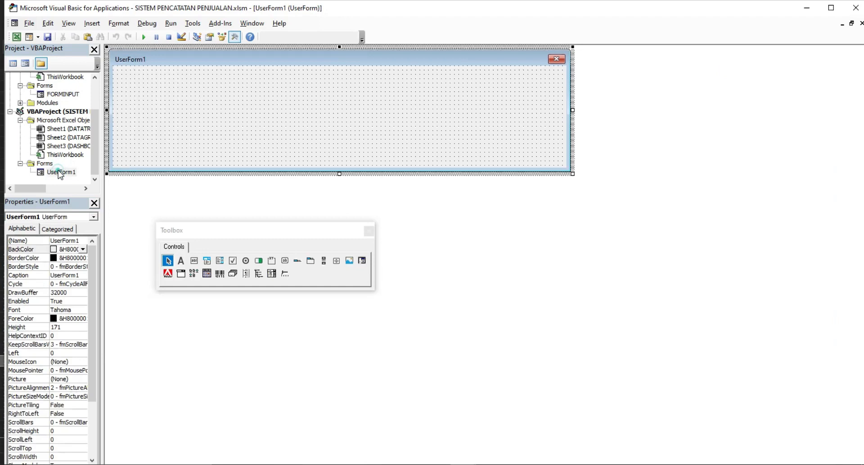
{"action": "right_click", "coordinate": [201, 88]}
{"action": "left_click", "coordinate": [221, 106]}
{"action": "left_click_drag", "start_coordinate": [311, 112], "coordinate": [291, 86]}
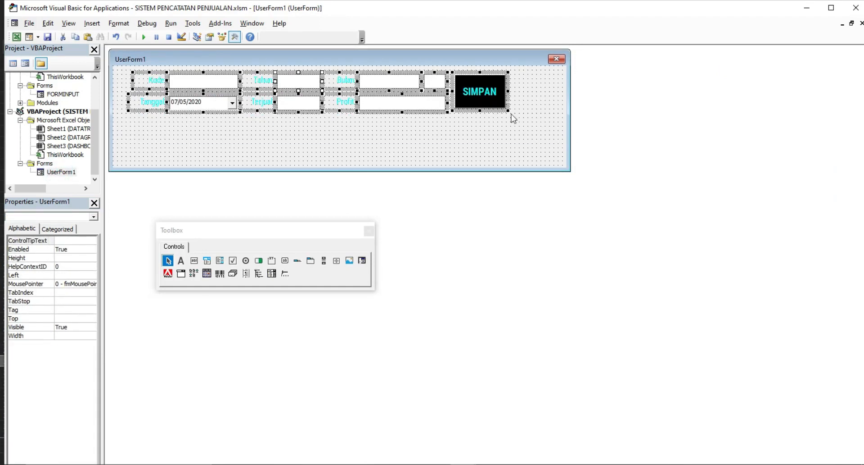
{"action": "left_click", "coordinate": [515, 120]}
{"action": "left_click_drag", "start_coordinate": [572, 173], "coordinate": [533, 130]}
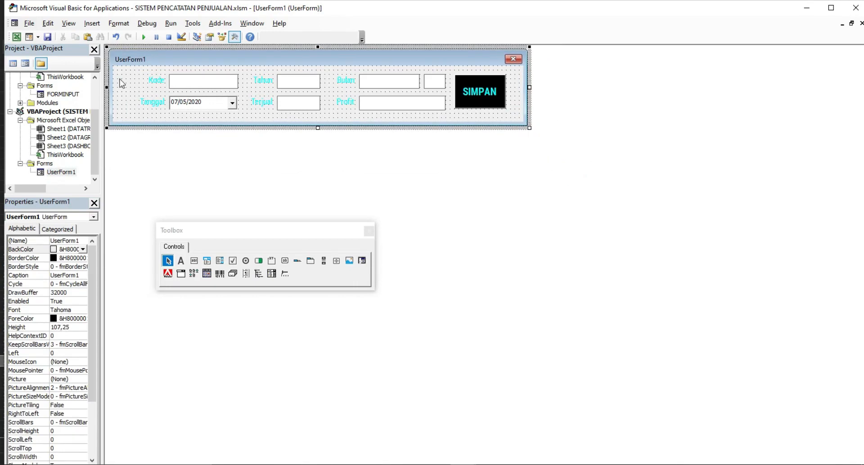
Set the BackColor of UserForm1 to dark grey from the colour palette
{"action": "left_click", "coordinate": [82, 249]}
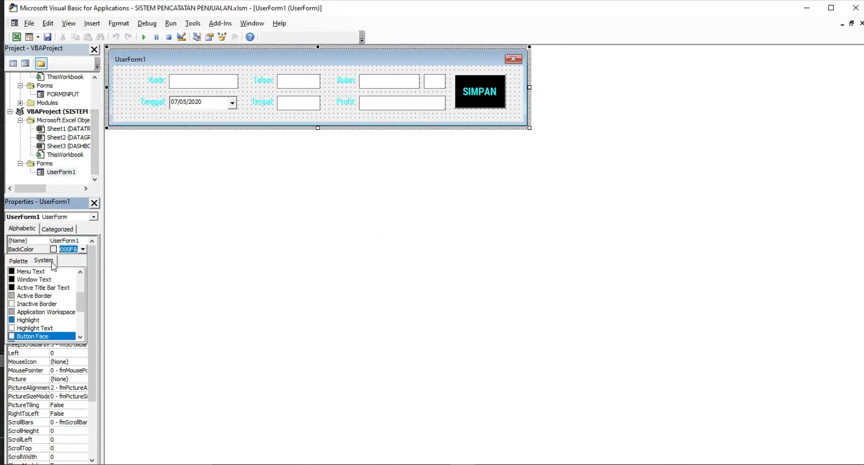
{"action": "left_click", "coordinate": [22, 263]}
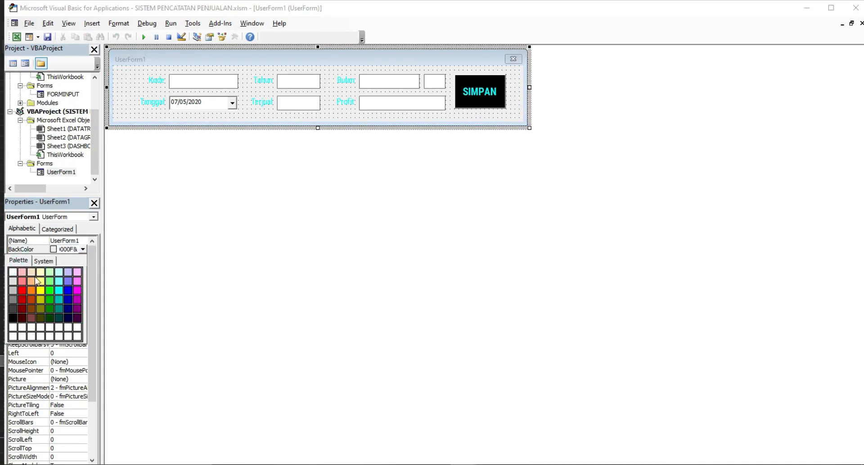
{"action": "left_click", "coordinate": [16, 307]}
{"action": "left_click", "coordinate": [382, 110]}
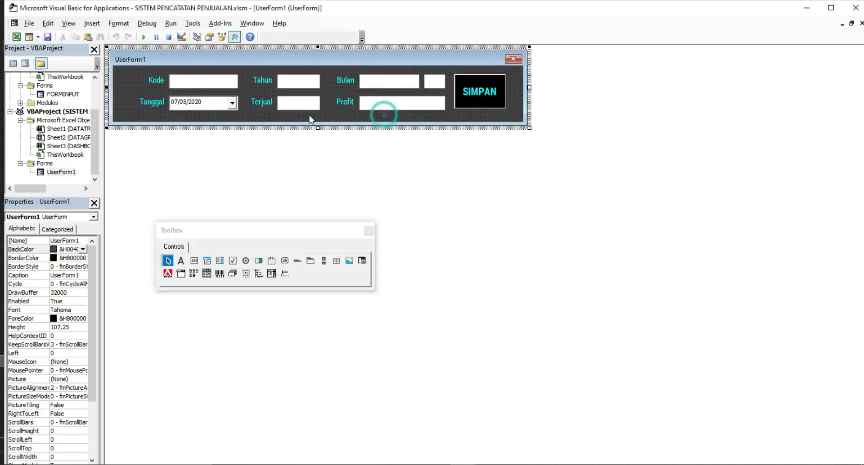
Check the Name property of each input field and of the SIMPAN button on UserForm1
{"action": "left_click", "coordinate": [190, 83]}
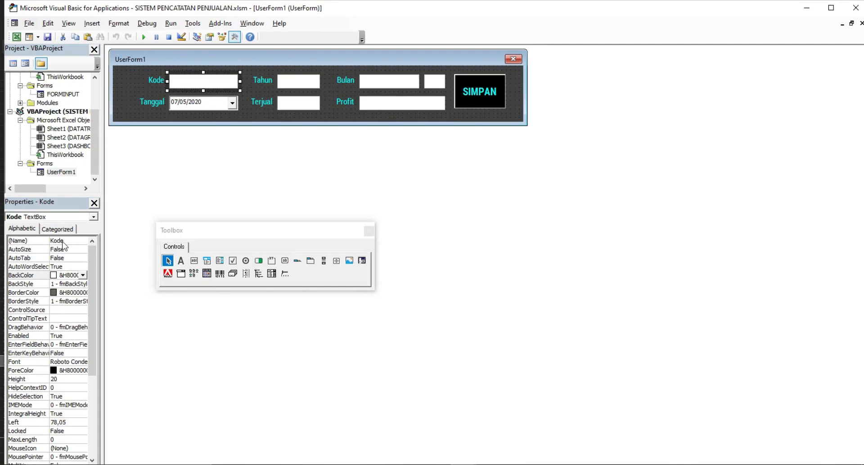
{"action": "left_click", "coordinate": [189, 104]}
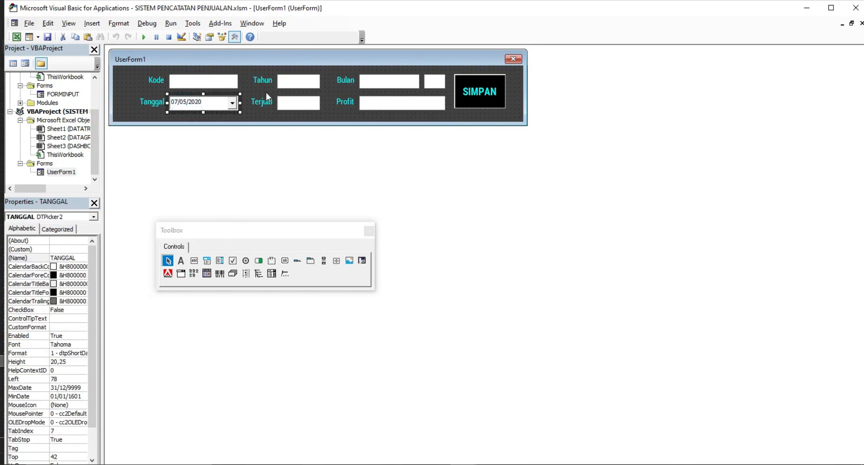
{"action": "left_click", "coordinate": [292, 82]}
{"action": "left_click", "coordinate": [289, 100]}
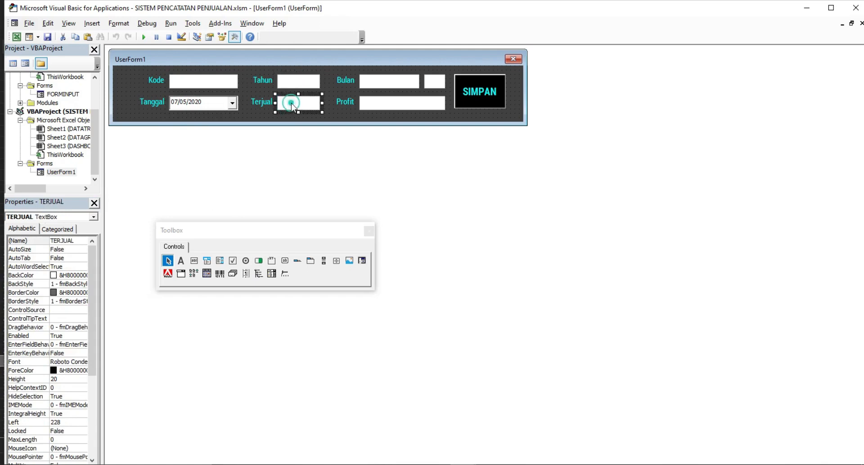
{"action": "left_click", "coordinate": [383, 90]}
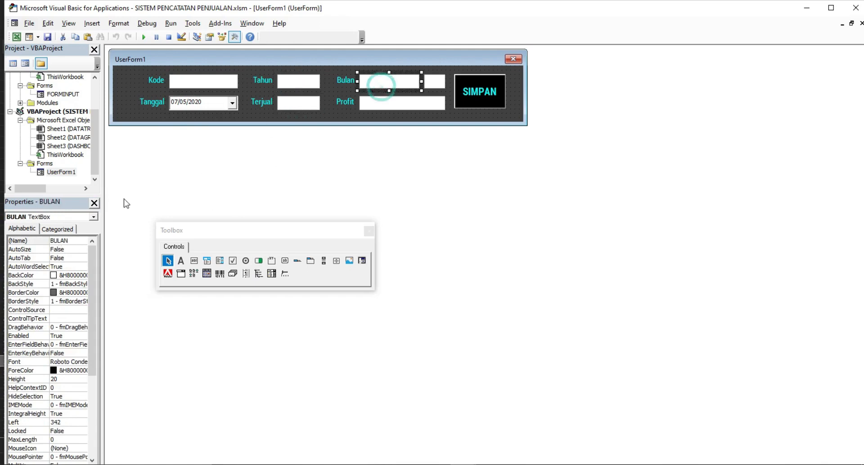
{"action": "left_click", "coordinate": [435, 83]}
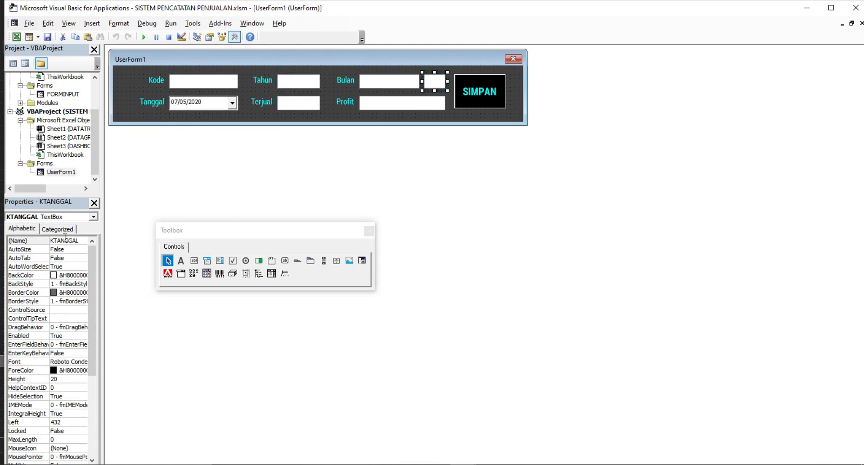
{"action": "left_click", "coordinate": [388, 107]}
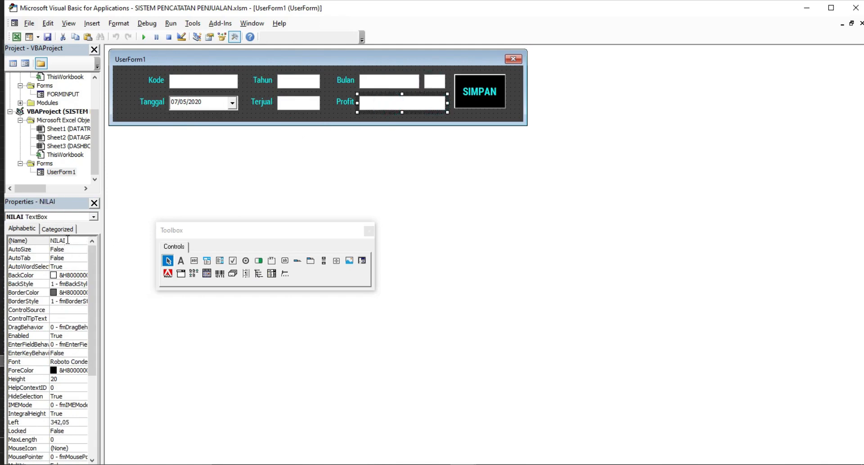
{"action": "left_click", "coordinate": [457, 85]}
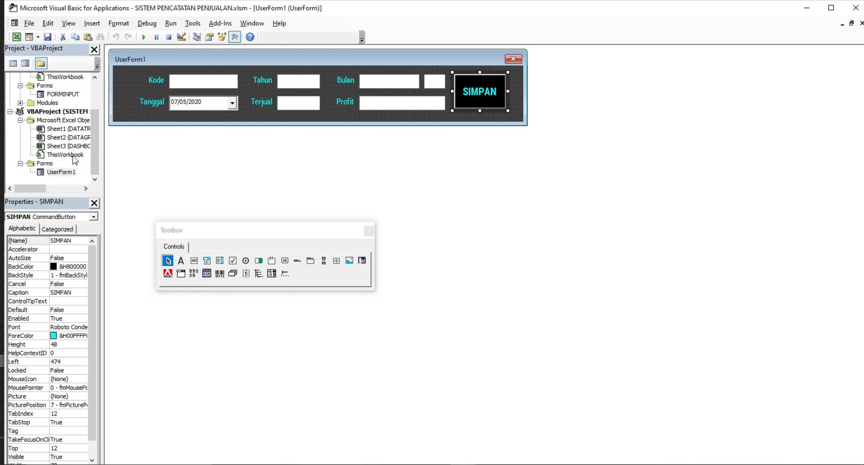
Increase the height of FORMINPUT in the PENCATATAN TRANSAKSI project to about 122 and open its code
{"action": "double_click", "coordinate": [68, 95]}
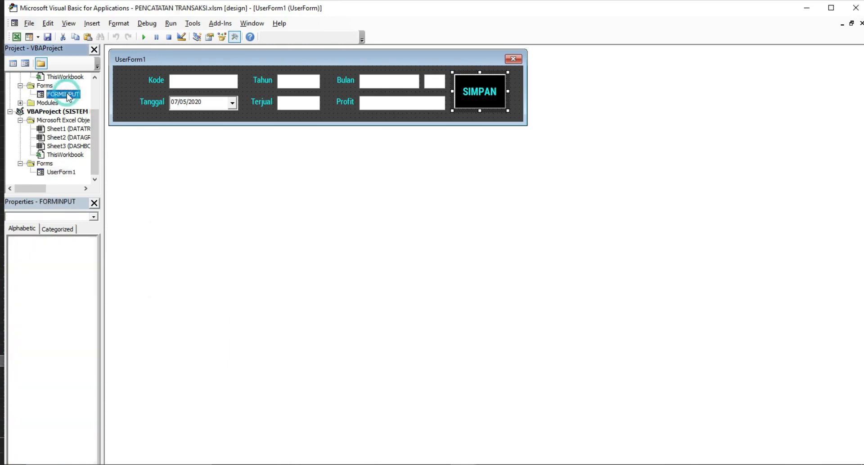
{"action": "left_click", "coordinate": [325, 125]}
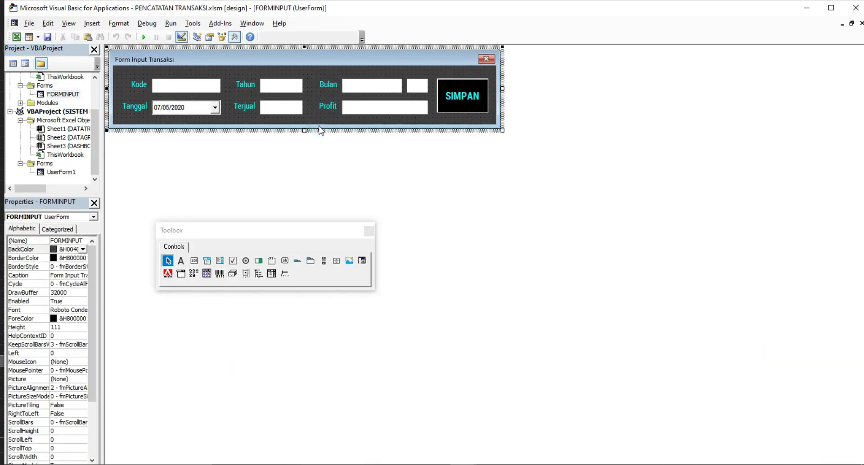
{"action": "left_click_drag", "start_coordinate": [303, 130], "coordinate": [304, 138]}
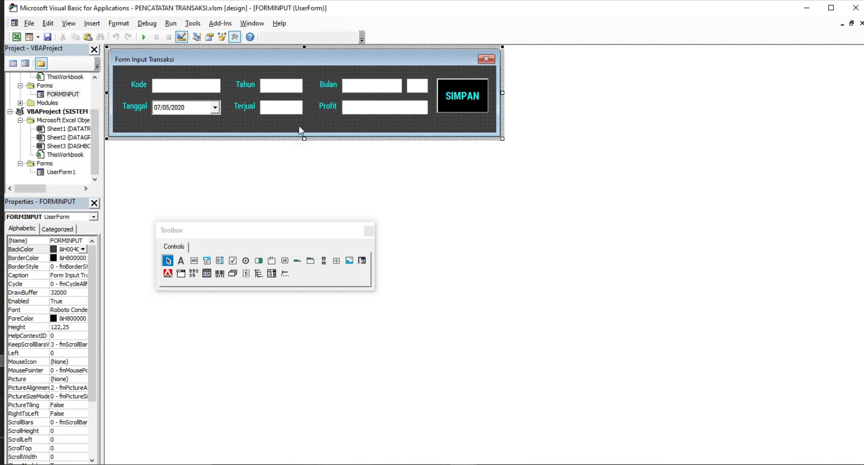
{"action": "key", "text": "F7"}
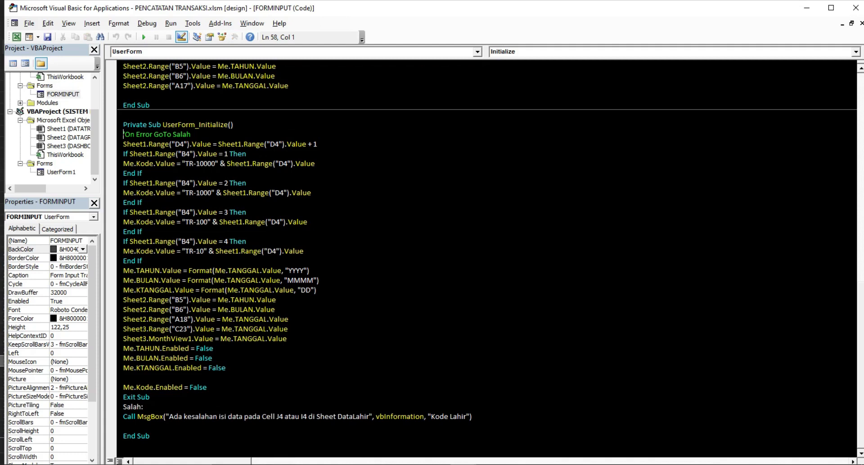
Copy the whole body of the UserForm_Initialize procedure from FORMINPUT in the PENCATATAN TRANSAKSI project
{"action": "left_click_drag", "start_coordinate": [118, 135], "coordinate": [160, 418]}
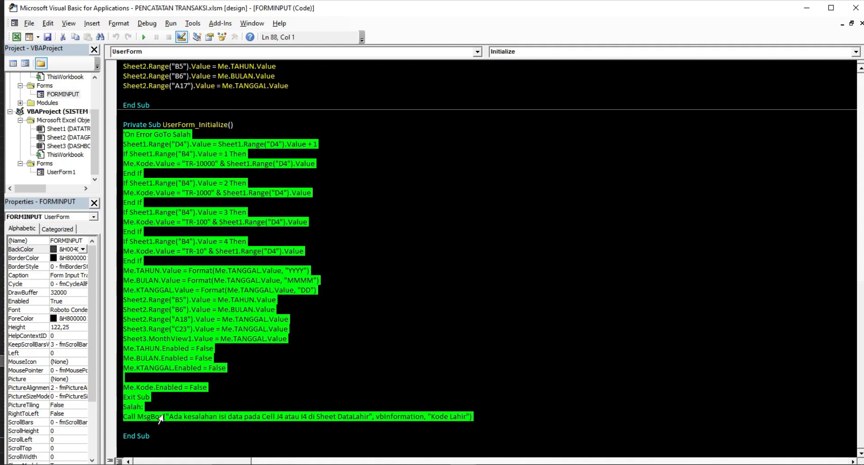
{"action": "right_click", "coordinate": [165, 313]}
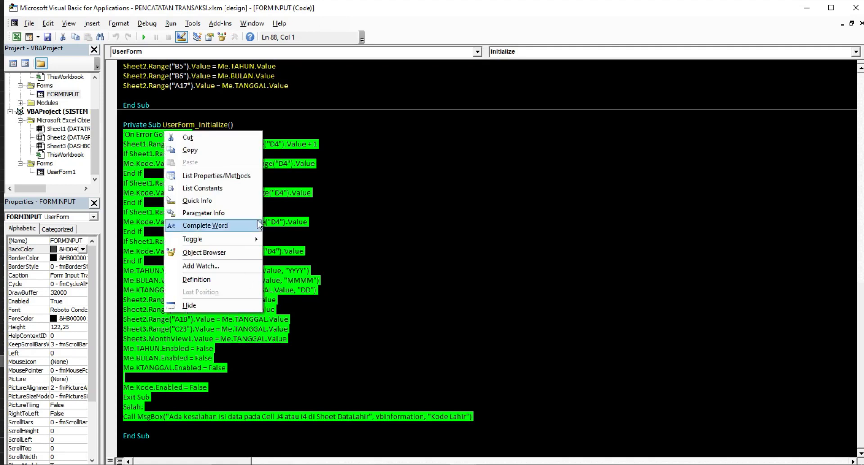
{"action": "left_click", "coordinate": [207, 152]}
Create the Initialize event procedure for UserForm1 in the SISTEM PENCATATAN PENJUALAN project and paste the copied code into it
{"action": "double_click", "coordinate": [67, 174]}
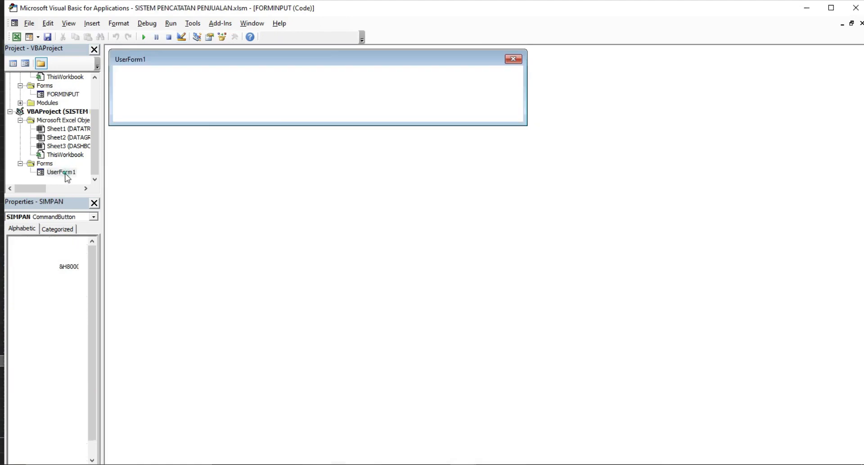
{"action": "double_click", "coordinate": [125, 110]}
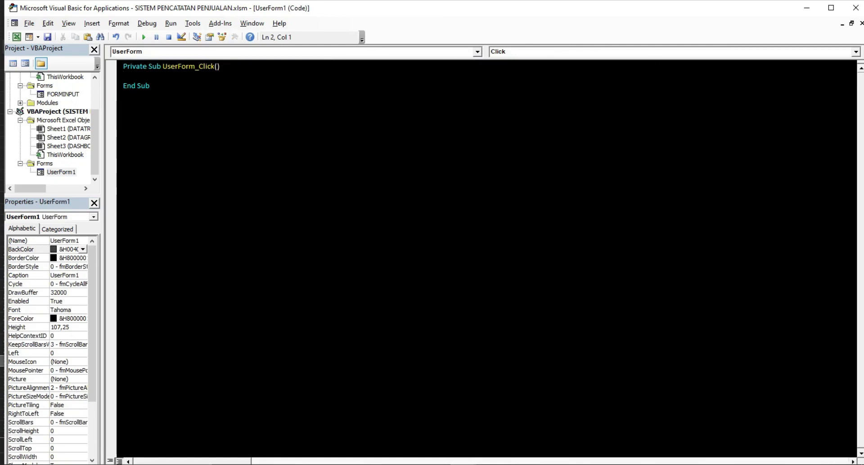
{"action": "left_click", "coordinate": [556, 52]}
{"action": "left_click", "coordinate": [512, 91]}
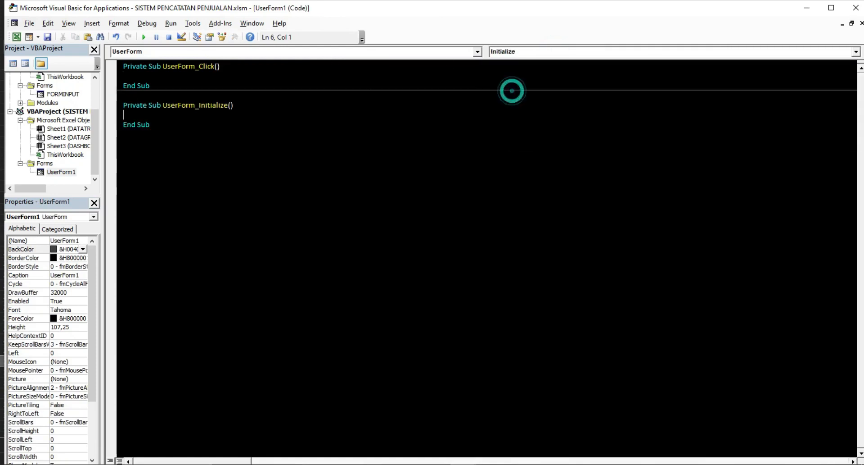
{"action": "right_click", "coordinate": [131, 113]}
{"action": "left_click", "coordinate": [155, 144]}
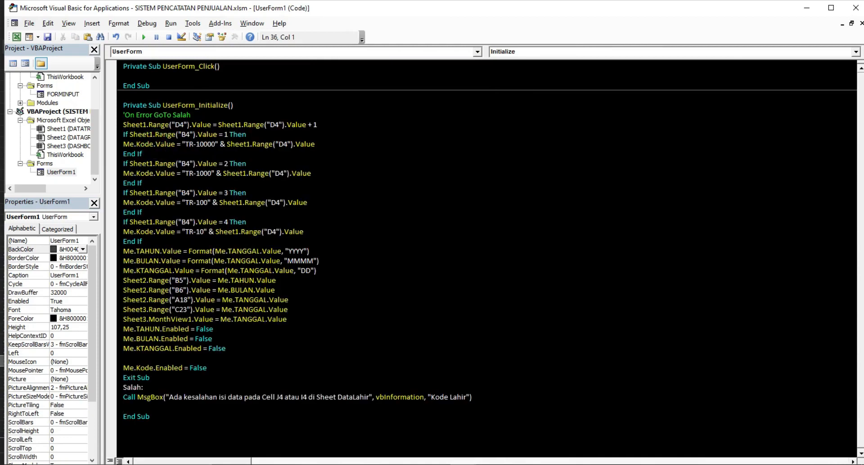
View the DATAGRAFIK sheet in the PENCATATAN TRANSAKSI and SISTEM PENCATATAN PENJUALAN workbooks
{"action": "left_click", "coordinate": [17, 37]}
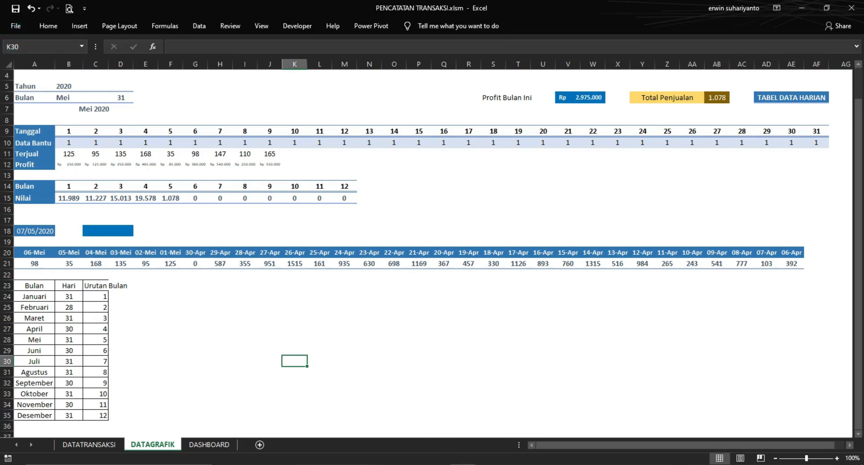
{"action": "left_click", "coordinate": [390, 423]}
{"action": "left_click", "coordinate": [384, 371]}
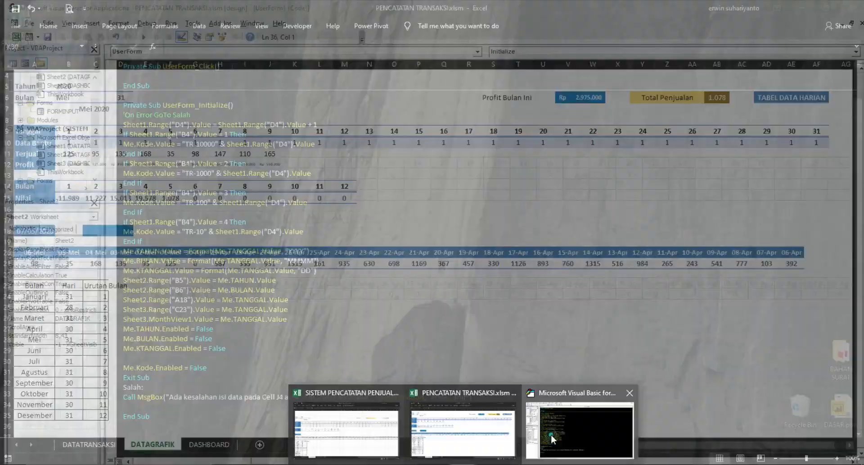
Run UserForm1 from the code editor to test its Initialize procedure, check the MonthView1 line and reset the run
{"action": "left_click", "coordinate": [553, 432]}
{"action": "left_click", "coordinate": [144, 37]}
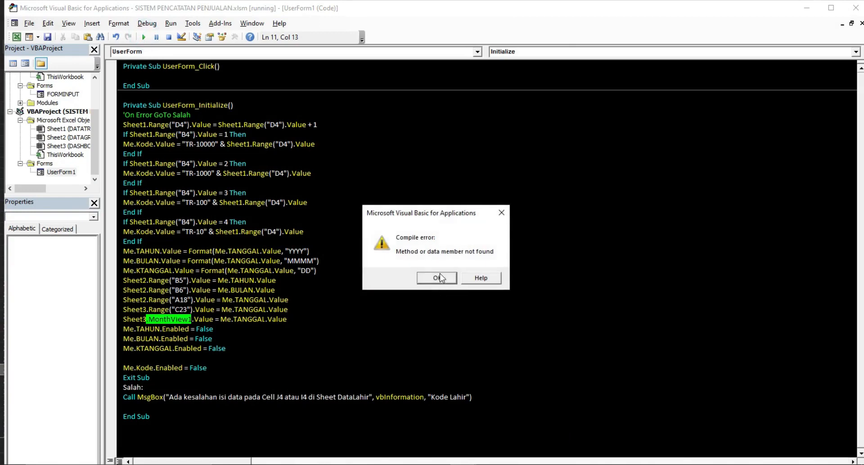
{"action": "left_click", "coordinate": [435, 277]}
{"action": "left_click", "coordinate": [161, 319]}
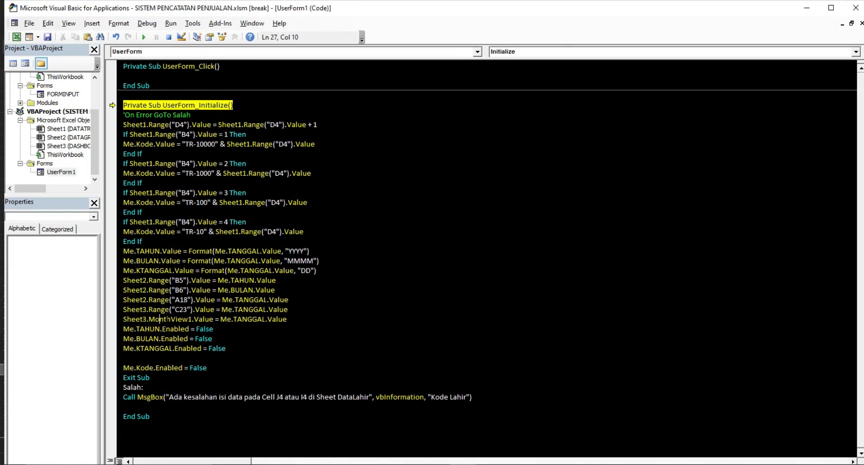
{"action": "left_click", "coordinate": [169, 37]}
Insert a Microsoft MonthView Control 6.0 (SP4) on the DASHBOARD sheet of SISTEM PENCATATAN PENJUALAN
{"action": "left_click", "coordinate": [16, 37]}
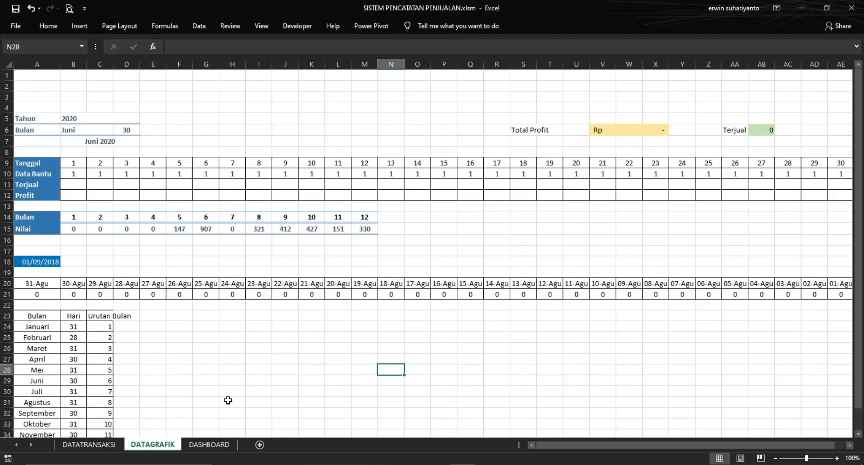
{"action": "left_click", "coordinate": [209, 445]}
{"action": "left_click", "coordinate": [315, 290]}
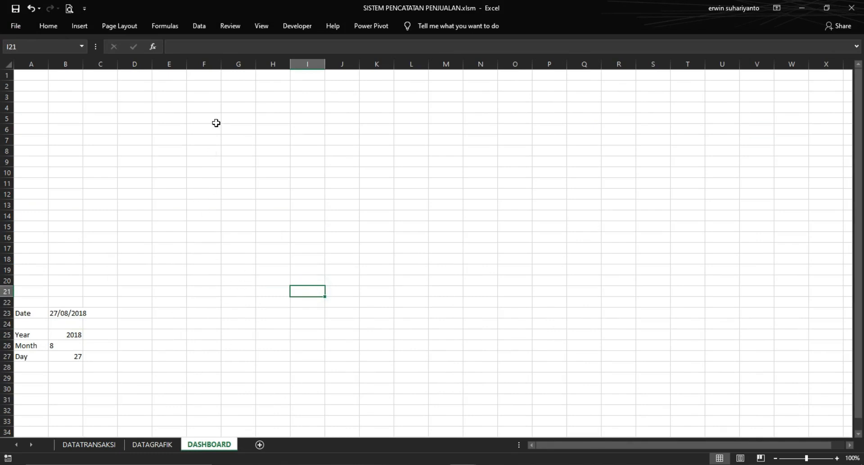
{"action": "left_click", "coordinate": [297, 26]}
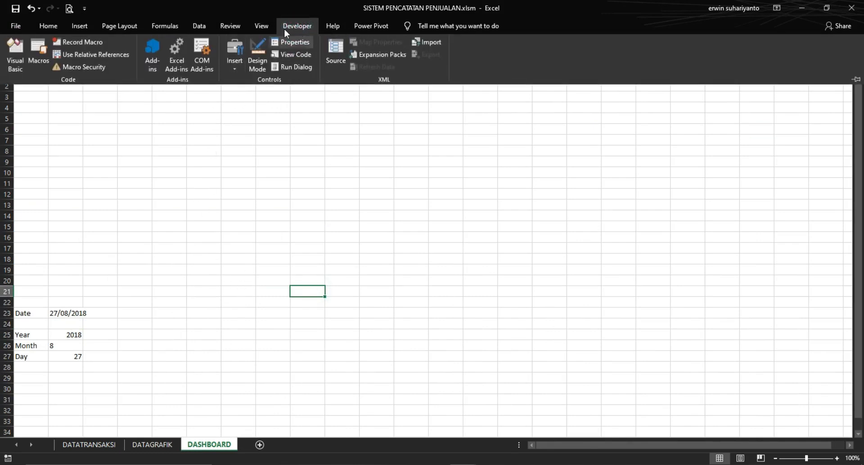
{"action": "left_click", "coordinate": [234, 67]}
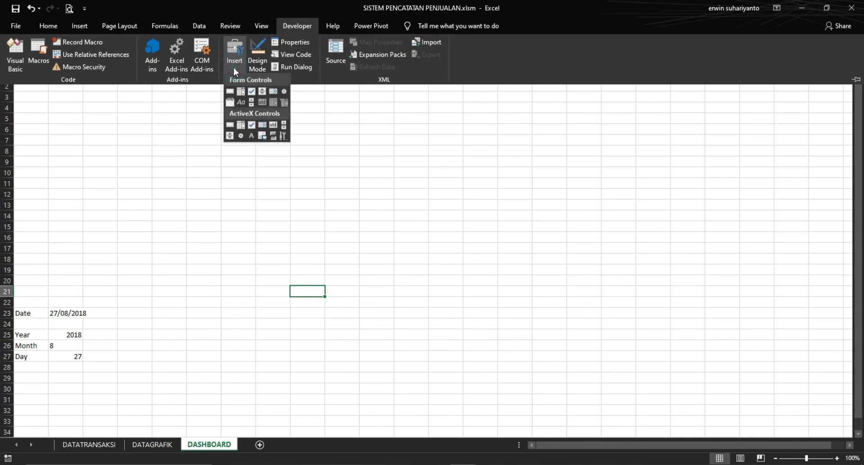
{"action": "left_click", "coordinate": [283, 136]}
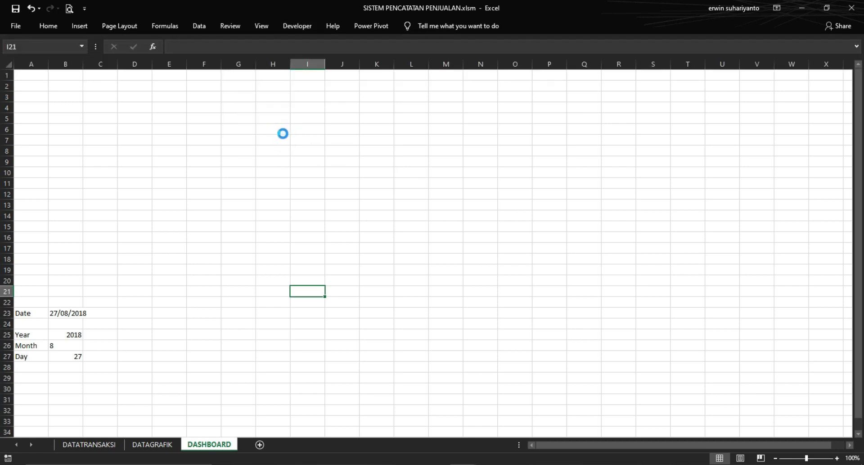
{"action": "left_click_drag", "start_coordinate": [459, 144], "coordinate": [374, 112]}
{"action": "left_click_drag", "start_coordinate": [433, 144], "coordinate": [433, 178]}
{"action": "left_click", "coordinate": [309, 184]}
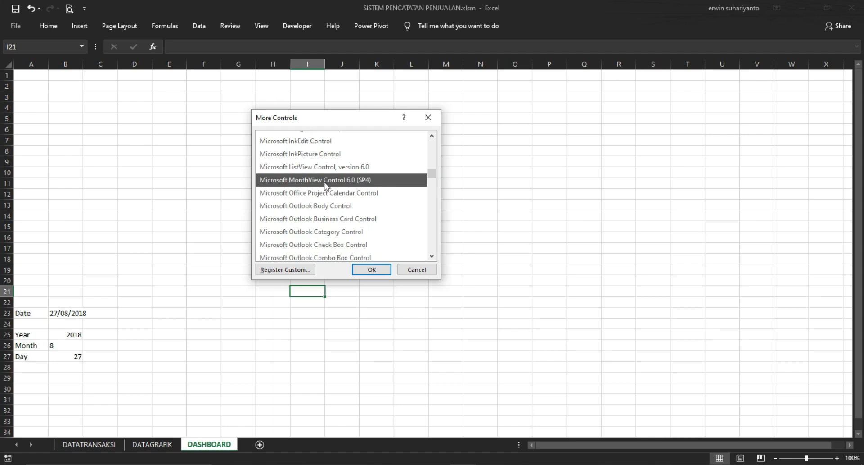
{"action": "left_click", "coordinate": [368, 269]}
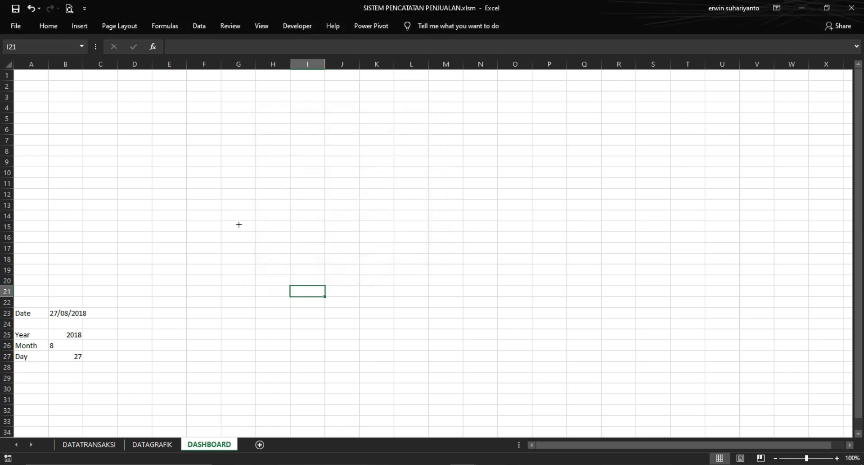
{"action": "left_click_drag", "start_coordinate": [253, 191], "coordinate": [328, 232]}
Move the MonthView calendar beside the Date, Year, Month and Day cells, over columns C to F, and deselect it
{"action": "mouse_move", "coordinate": [315, 202]}
{"action": "left_mouse_down"}
{"action": "mouse_move", "coordinate": [351, 215]}
{"action": "mouse_move", "coordinate": [174, 285]}
{"action": "mouse_move", "coordinate": [164, 299]}
{"action": "mouse_move", "coordinate": [169, 290]}
{"action": "left_mouse_up"}
{"action": "scroll", "coordinate": [282, 260], "scroll_direction": "down", "scroll_amount": 1}
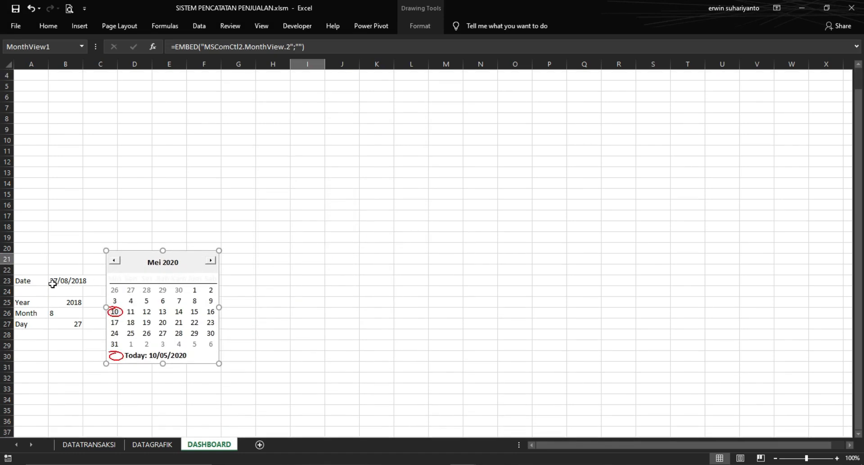
{"action": "left_click", "coordinate": [327, 289]}
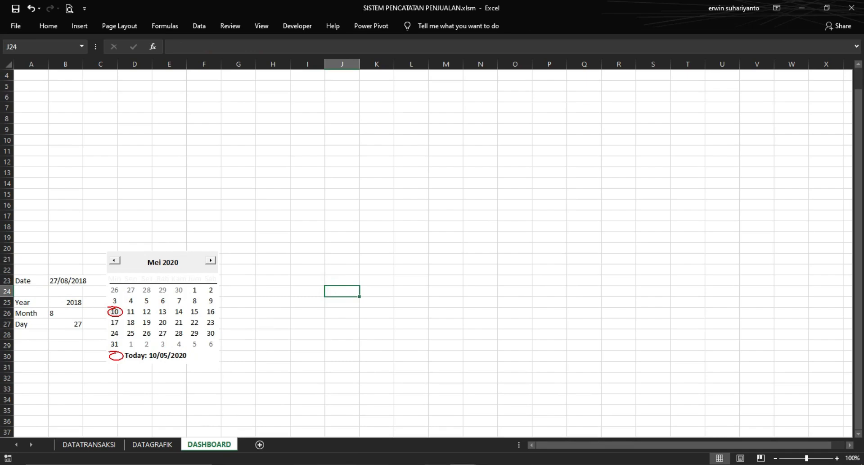
Return to the Visual Basic editor and set the Name property of UserForm1 to FORMINPUT
{"action": "mouse_move", "coordinate": [495, 461]}
{"action": "left_click", "coordinate": [556, 432]}
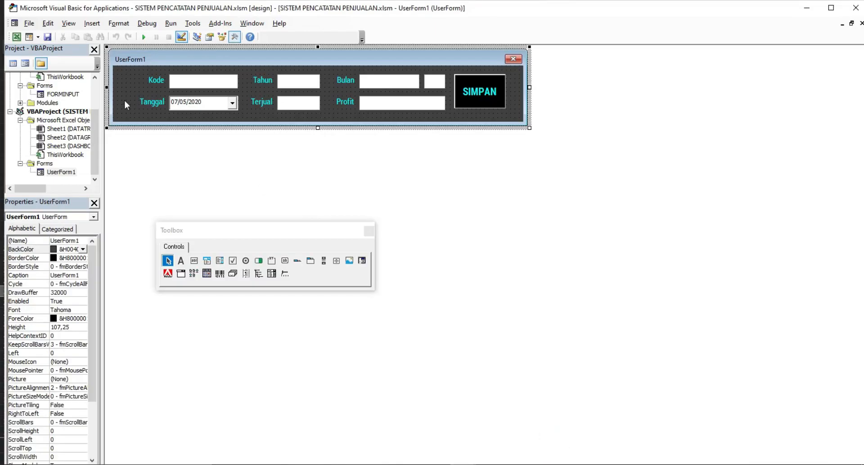
{"action": "left_click", "coordinate": [404, 194]}
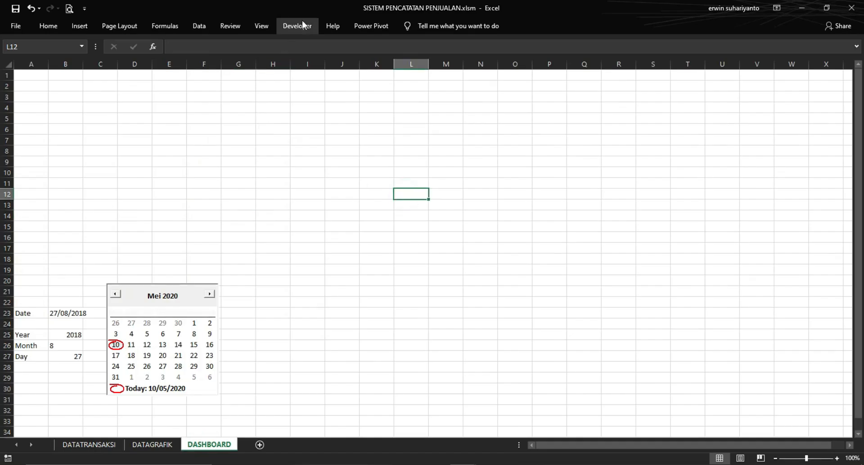
{"action": "left_click", "coordinate": [302, 21]}
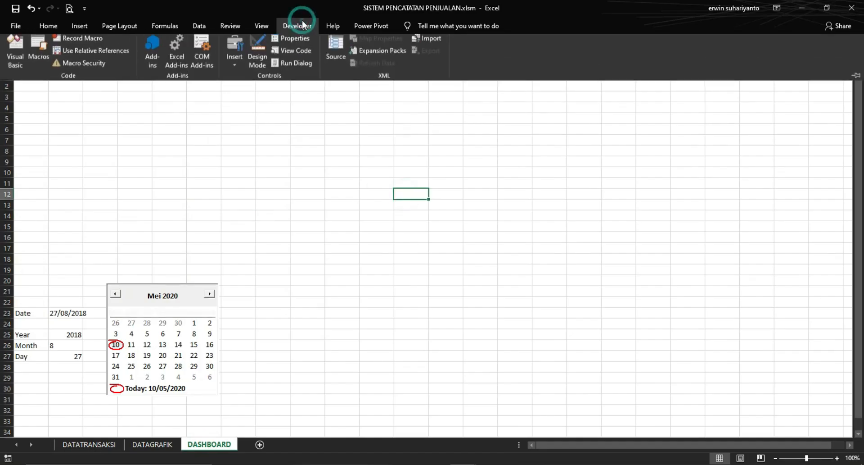
{"action": "left_click", "coordinate": [290, 155]}
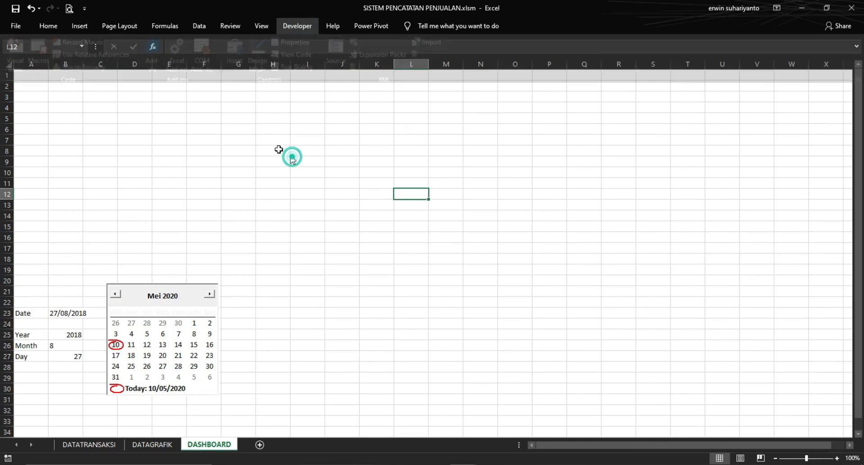
{"action": "left_click", "coordinate": [291, 28]}
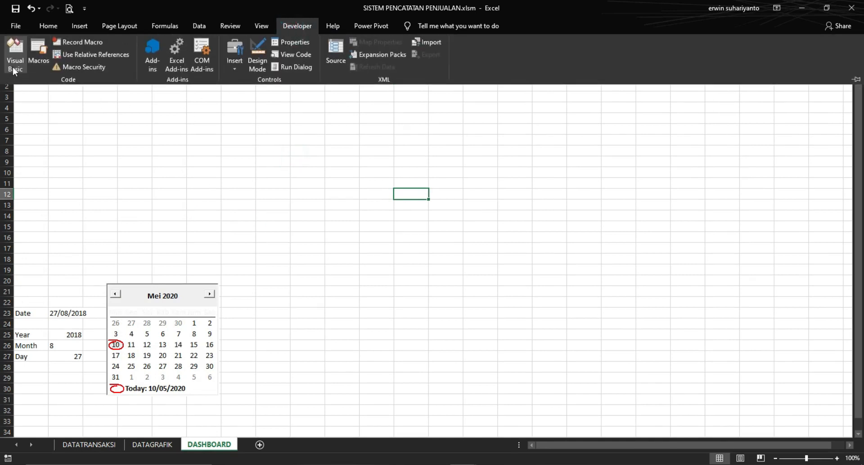
{"action": "left_click", "coordinate": [14, 63]}
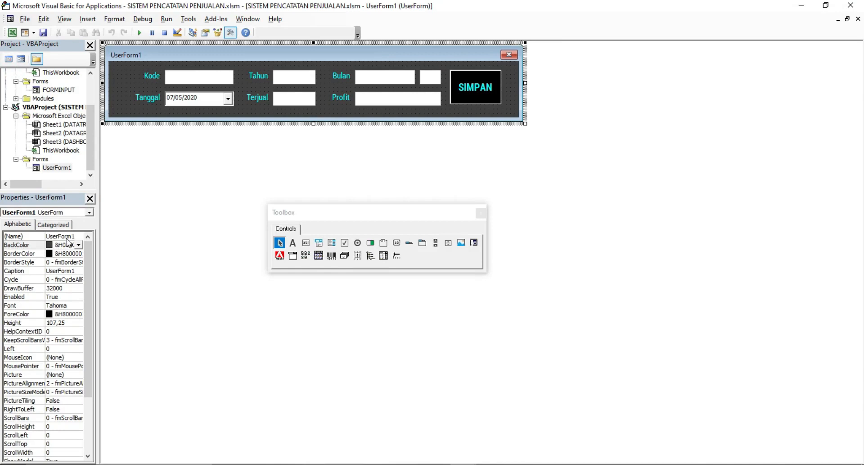
{"action": "left_click", "coordinate": [68, 236]}
{"action": "double_click", "coordinate": [66, 235]}
{"action": "type", "text": "FORMINPUT"}
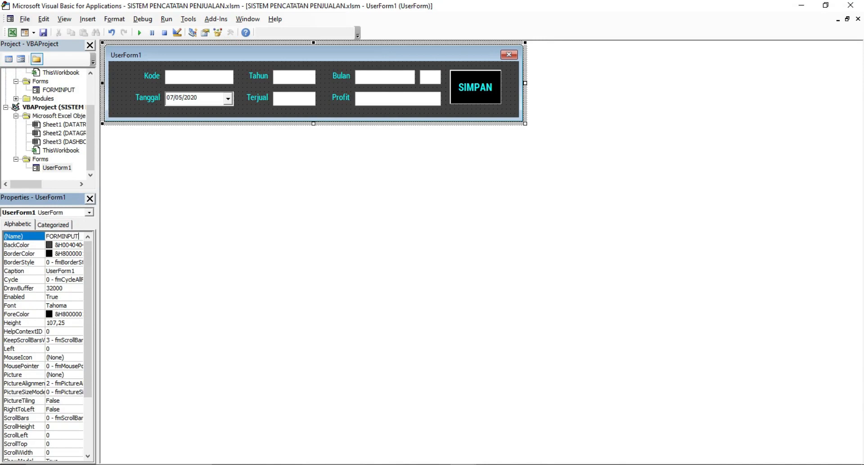
{"action": "key", "text": "Return"}
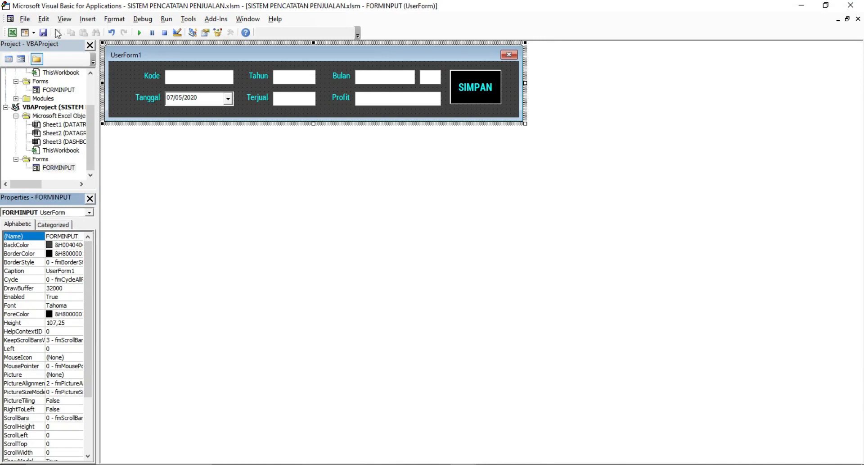
Draw a rectangle on the DASHBOARD sheet over columns K to N, rows 15 to 17
{"action": "left_click", "coordinate": [12, 33]}
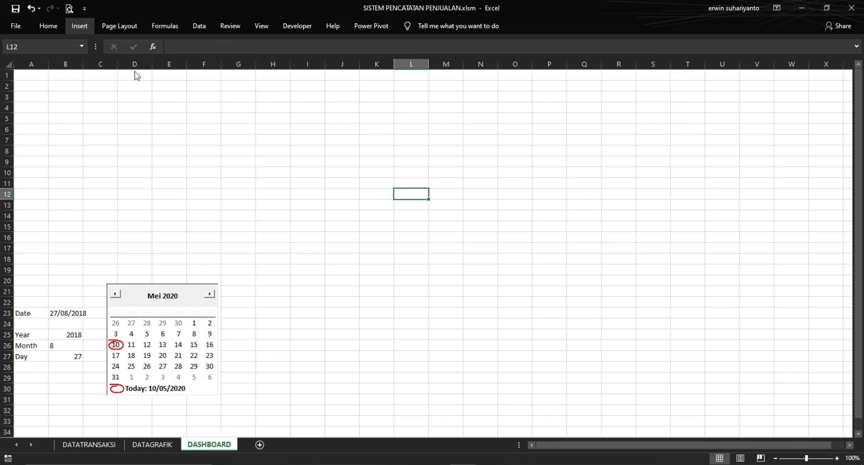
{"action": "left_click", "coordinate": [158, 54]}
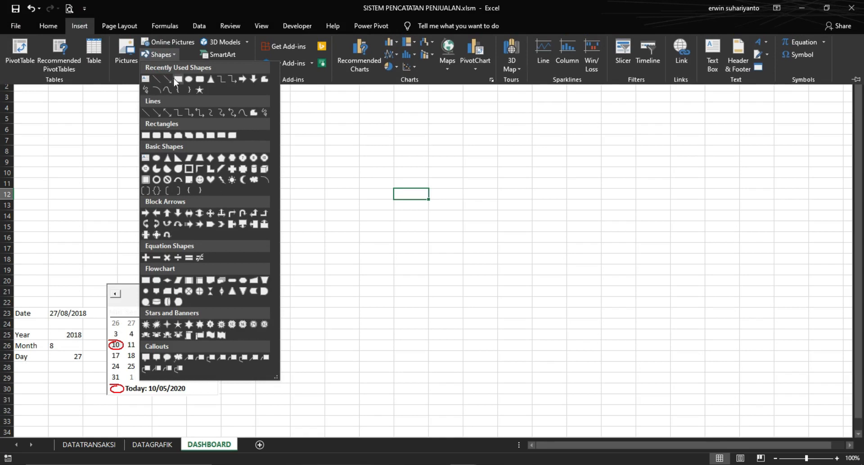
{"action": "left_click", "coordinate": [175, 78]}
{"action": "left_click_drag", "start_coordinate": [367, 220], "coordinate": [468, 250]}
{"action": "left_click", "coordinate": [445, 195]}
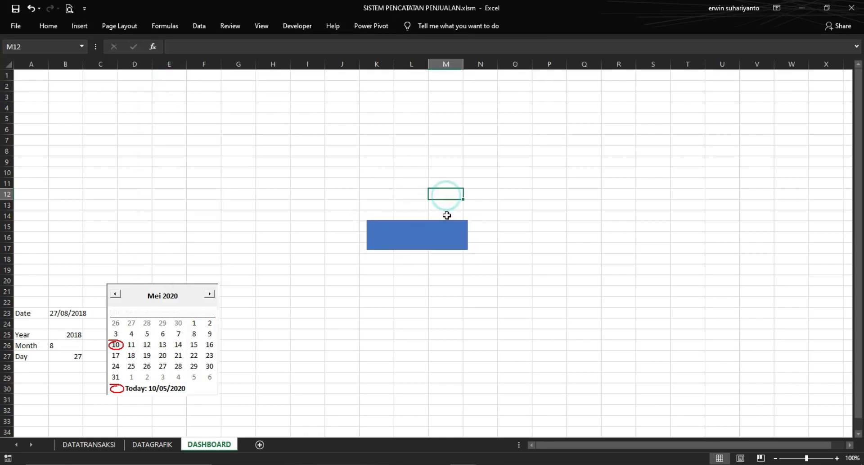
Add a standard module to the SISTEM PENCATATAN PENJUALAN VBA project and name it MODULUTAMA
{"action": "left_click", "coordinate": [289, 30]}
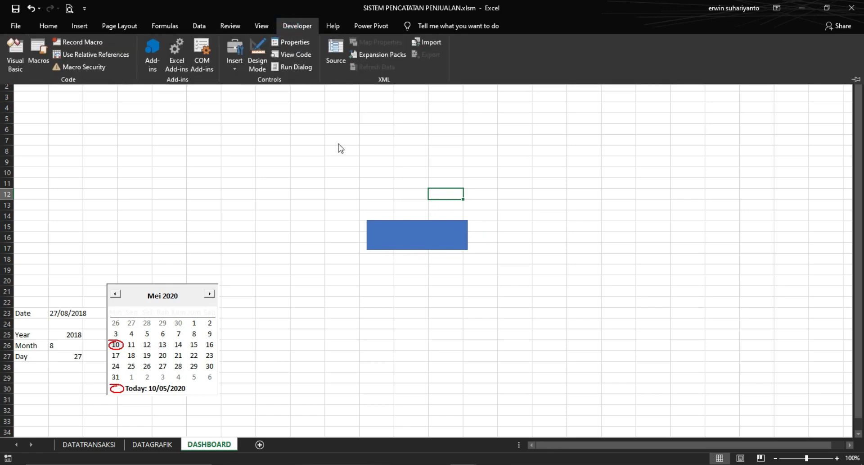
{"action": "left_click", "coordinate": [403, 239]}
{"action": "left_click", "coordinate": [298, 28]}
{"action": "left_click", "coordinate": [20, 53]}
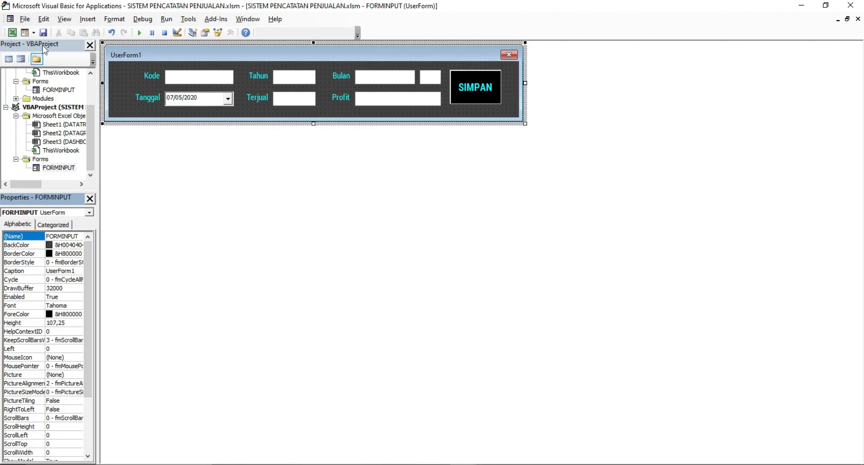
{"action": "left_click", "coordinate": [34, 33]}
{"action": "left_click", "coordinate": [48, 57]}
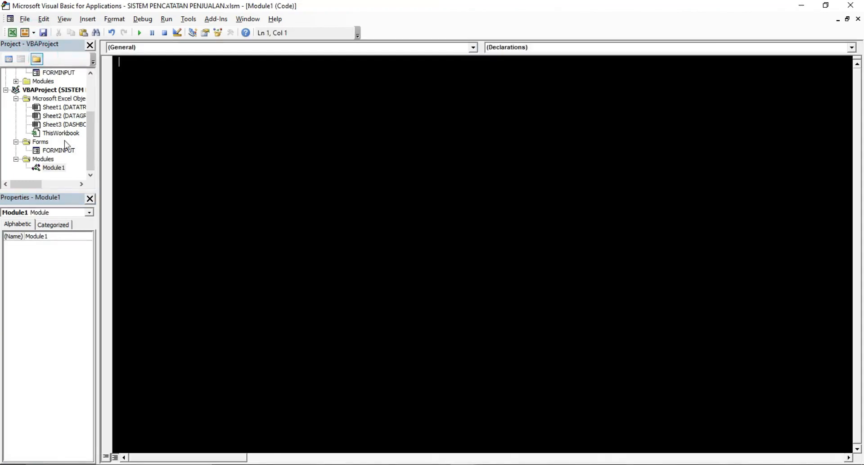
{"action": "double_click", "coordinate": [51, 237]}
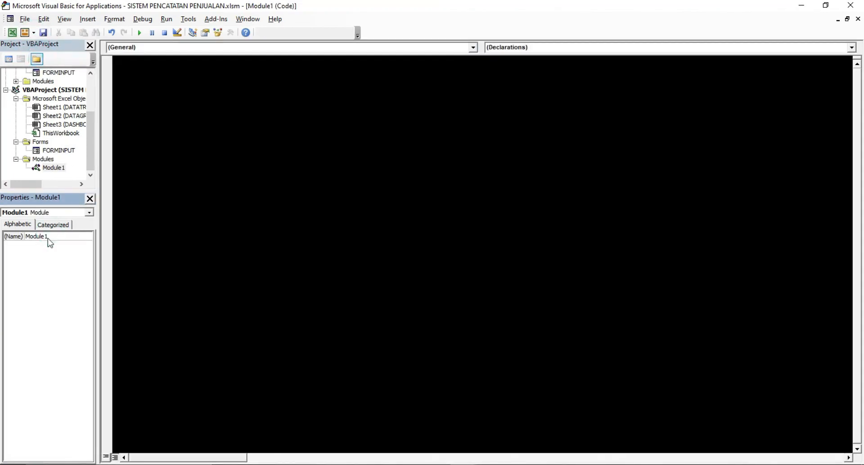
{"action": "type", "text": "MODULUTAMA"}
{"action": "key", "text": "Return"}
Write a BukaForm procedure in the MODULUTAMA module that shows the form with FORMINPUT.Show
{"action": "left_click", "coordinate": [183, 101]}
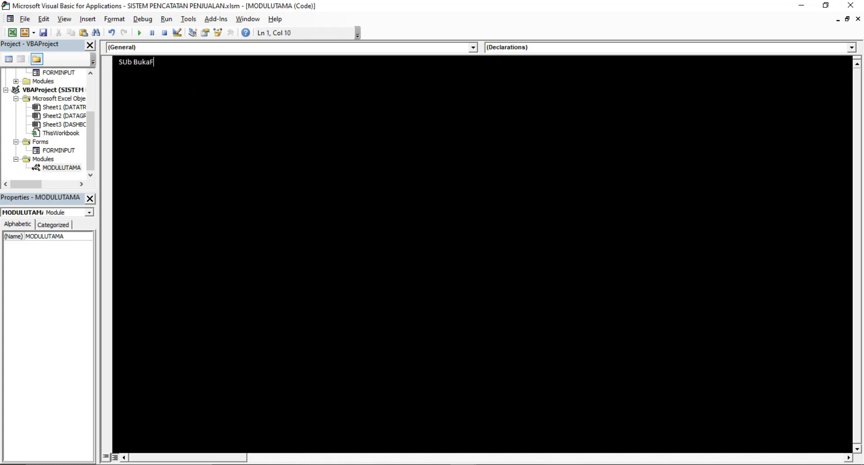
{"action": "type", "text": "SUb BukaForm"}
{"action": "key", "text": "Return"}
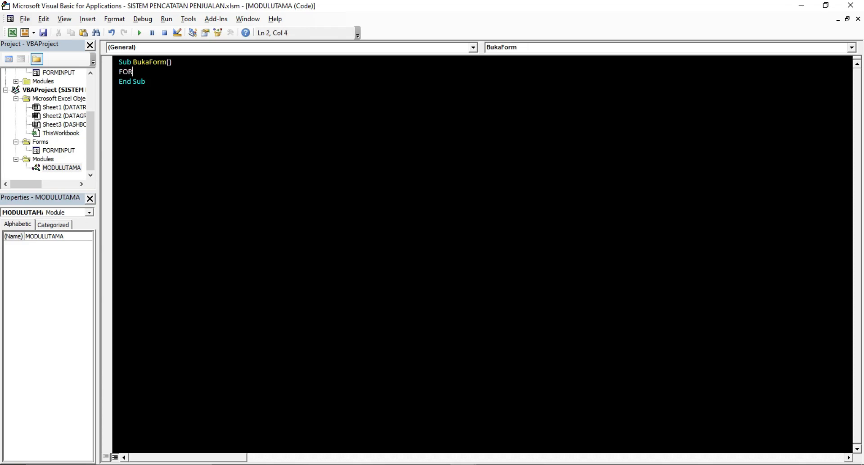
{"action": "type", "text": "FORMINPUT.sho"}
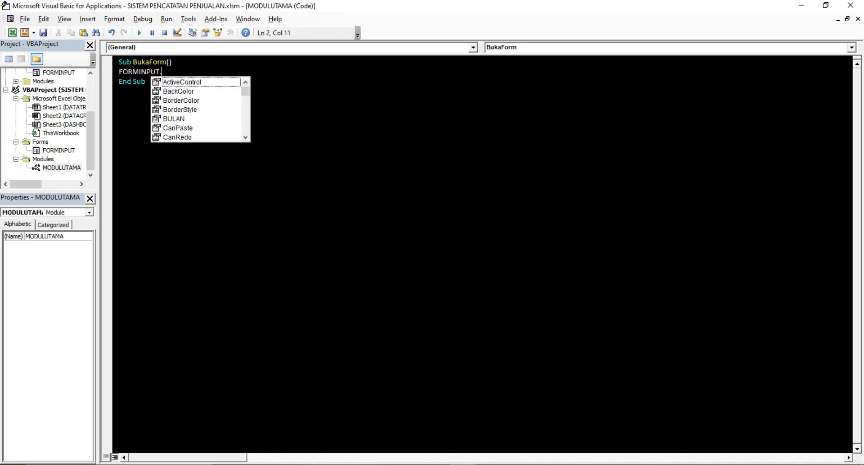
{"action": "key", "text": "Tab"}
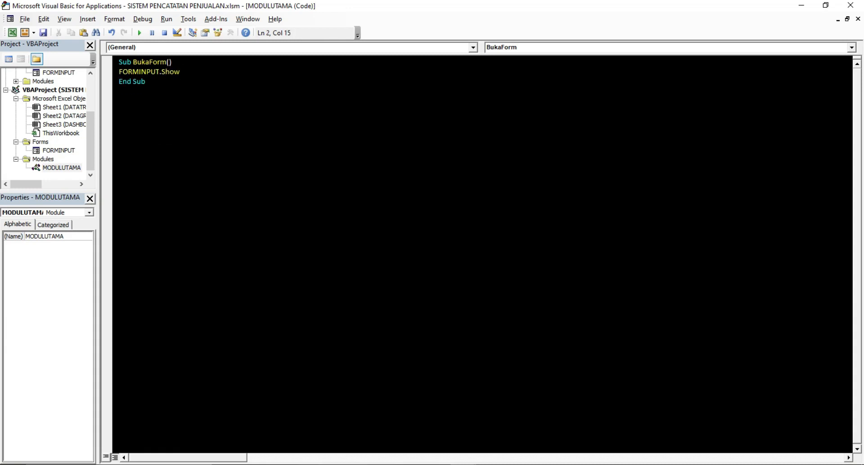
Assign this workbook's BukaForm macro to the blue rectangle on the DASHBOARD sheet and deselect the shape
{"action": "left_click", "coordinate": [12, 33]}
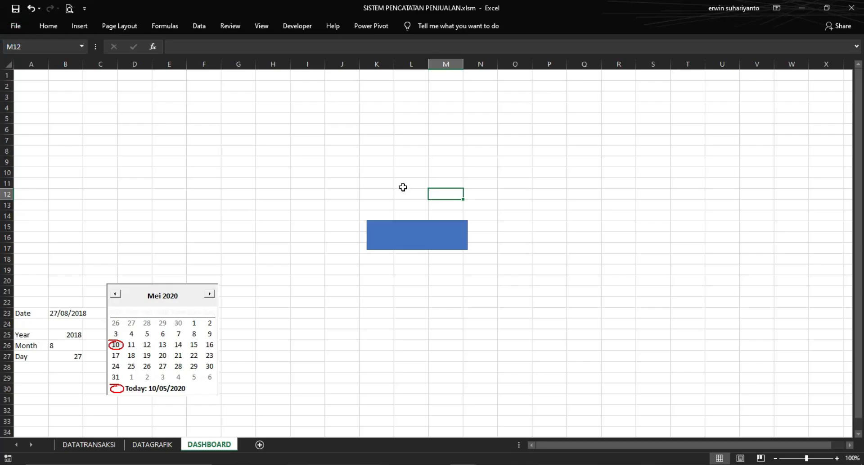
{"action": "right_click", "coordinate": [418, 229]}
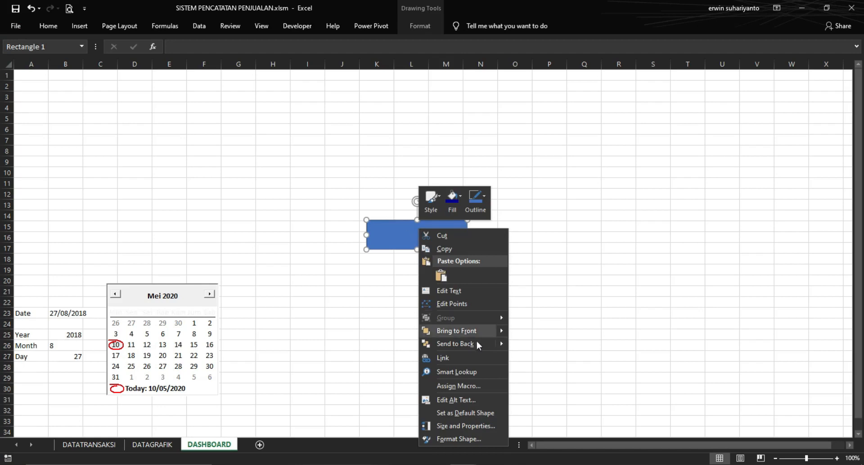
{"action": "left_click", "coordinate": [463, 386]}
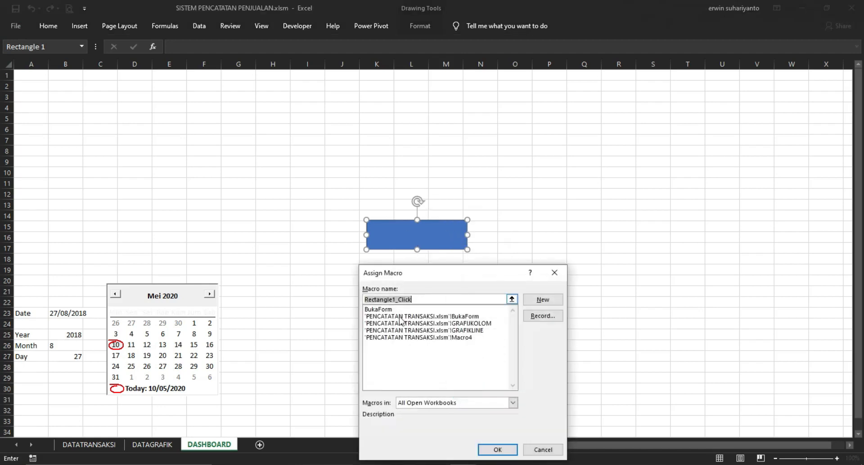
{"action": "left_click", "coordinate": [387, 309]}
{"action": "left_click", "coordinate": [498, 449]}
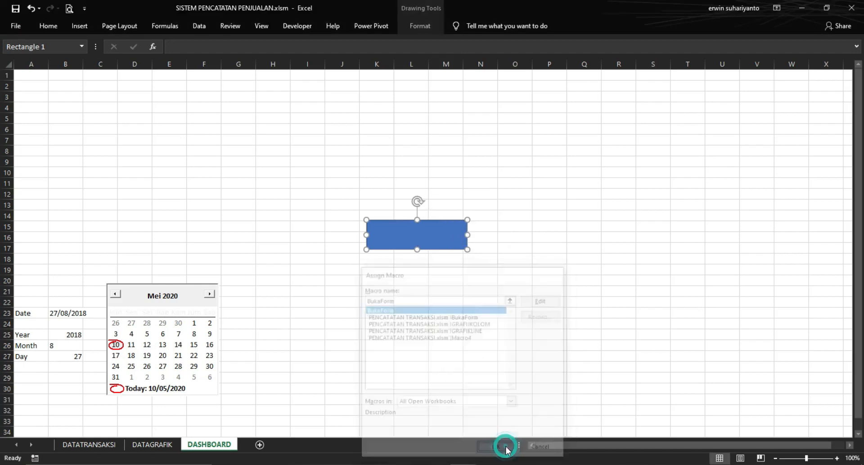
{"action": "left_click", "coordinate": [552, 288]}
Try to open the input form from the blue DASHBOARD rectangle, checking the developer controls between attempts
{"action": "left_click", "coordinate": [421, 239]}
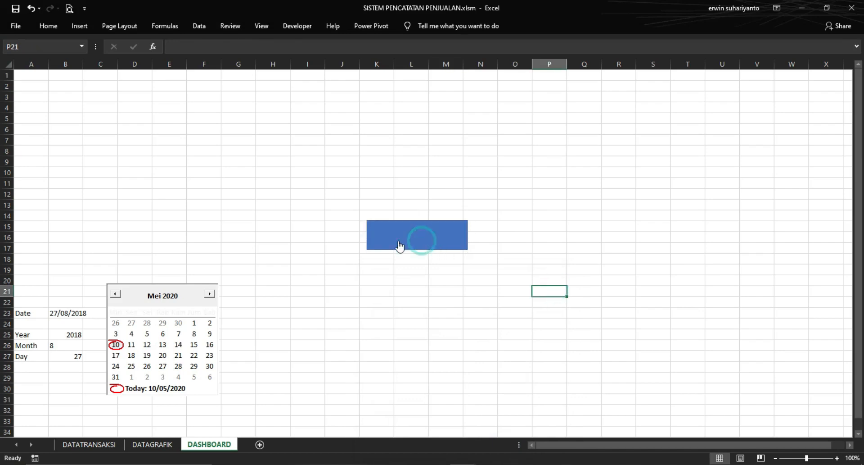
{"action": "left_click", "coordinate": [266, 193]}
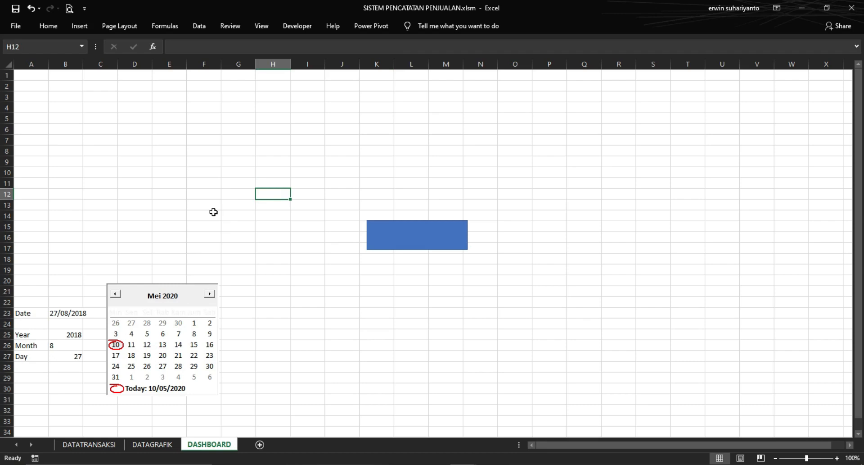
{"action": "left_click", "coordinate": [297, 27]}
{"action": "left_click", "coordinate": [324, 139]}
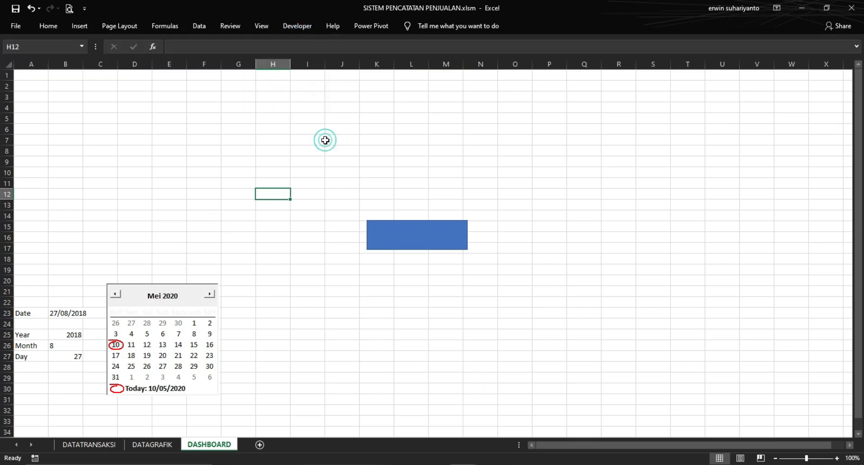
{"action": "left_click", "coordinate": [323, 138]}
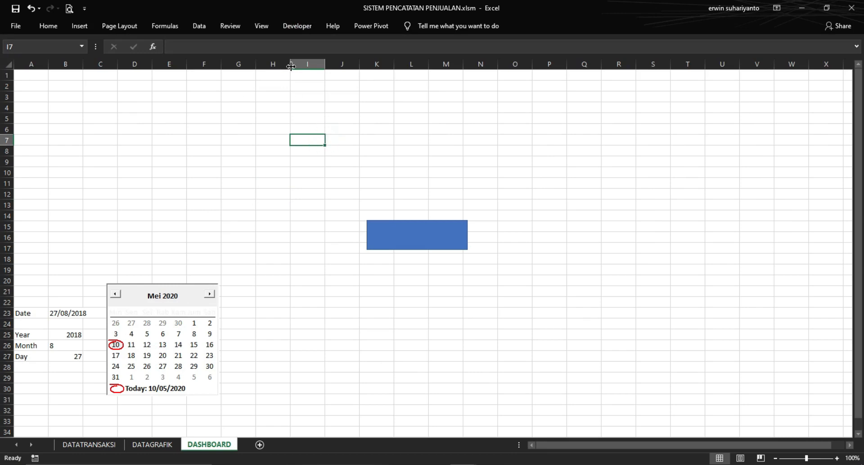
{"action": "left_click", "coordinate": [286, 27]}
{"action": "left_click", "coordinate": [264, 49]}
{"action": "left_click", "coordinate": [366, 152]}
{"action": "left_click", "coordinate": [413, 230]}
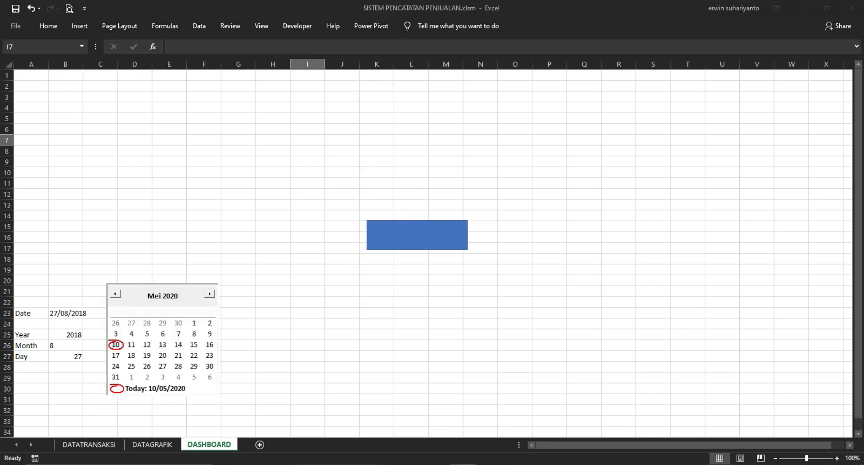
Switch to the Visual Basic editor, test-run the Form Input Transaksi form of PENCATATAN TRANSAKSI and close it
{"action": "left_click", "coordinate": [450, 463]}
{"action": "left_click", "coordinate": [467, 440]}
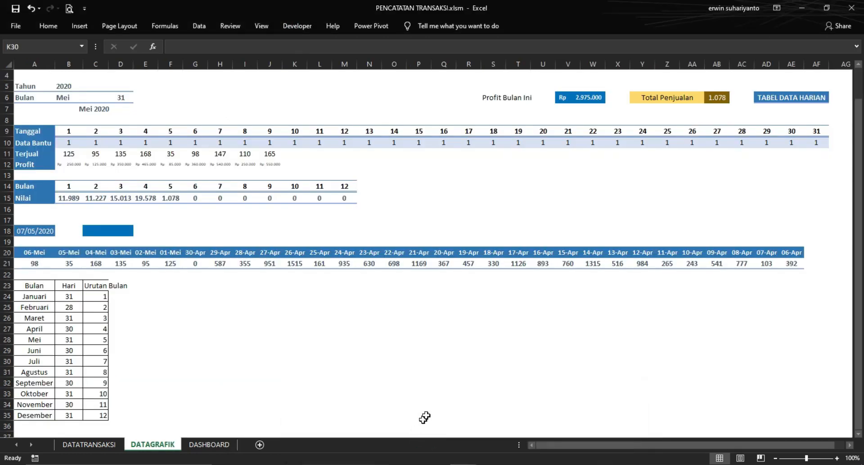
{"action": "left_click", "coordinate": [450, 462]}
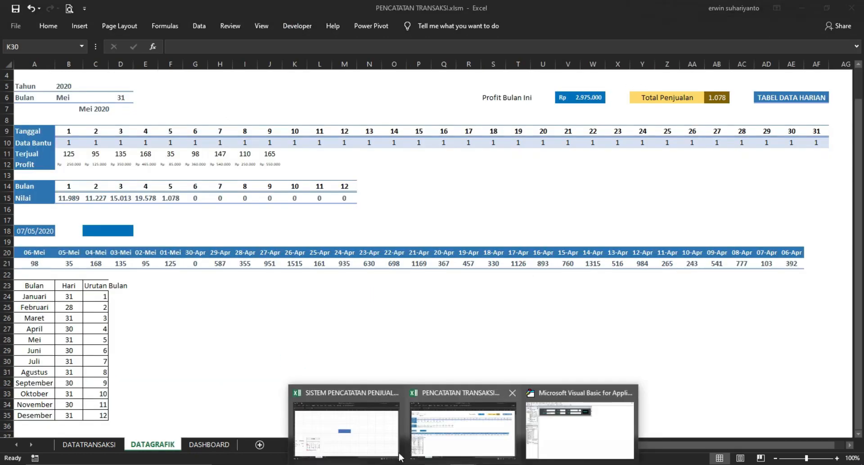
{"action": "left_click", "coordinate": [366, 443]}
{"action": "left_click", "coordinate": [450, 463]}
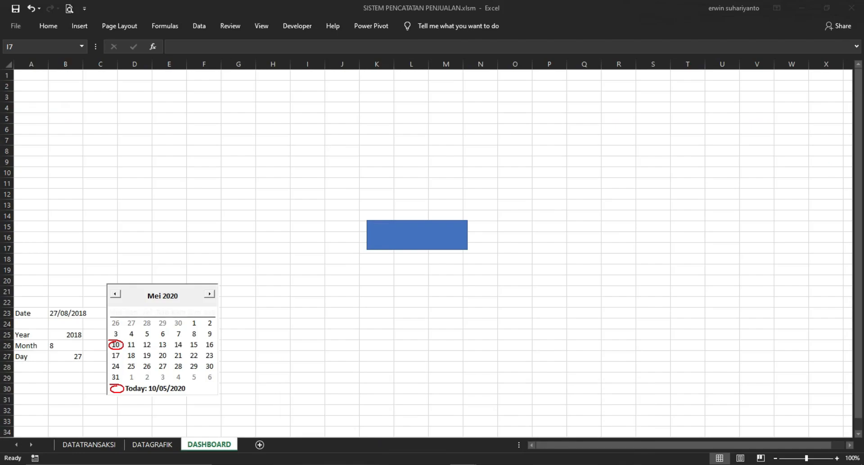
{"action": "left_click", "coordinate": [571, 426]}
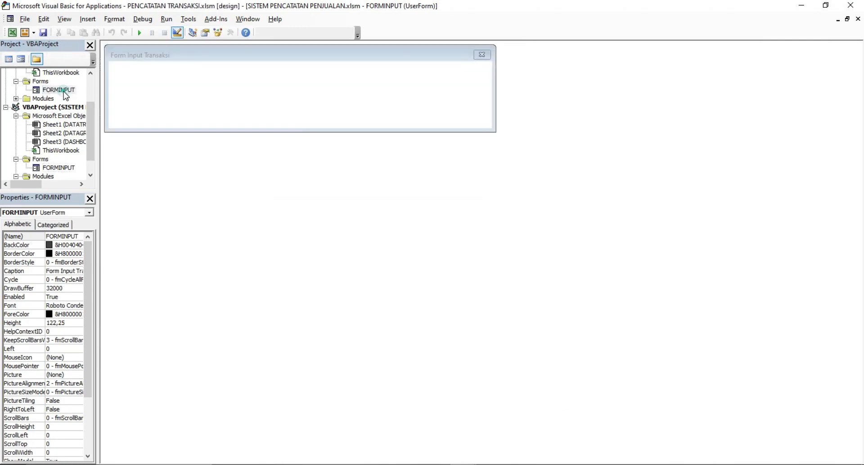
{"action": "left_click", "coordinate": [140, 33]}
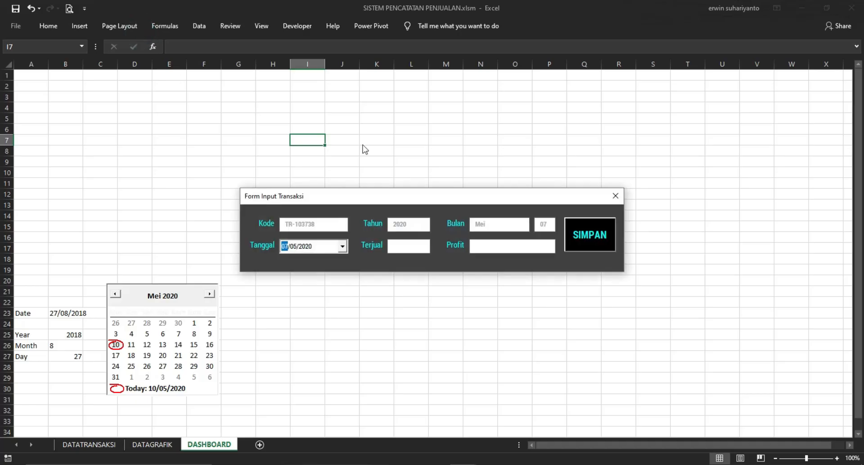
{"action": "left_click", "coordinate": [615, 195]}
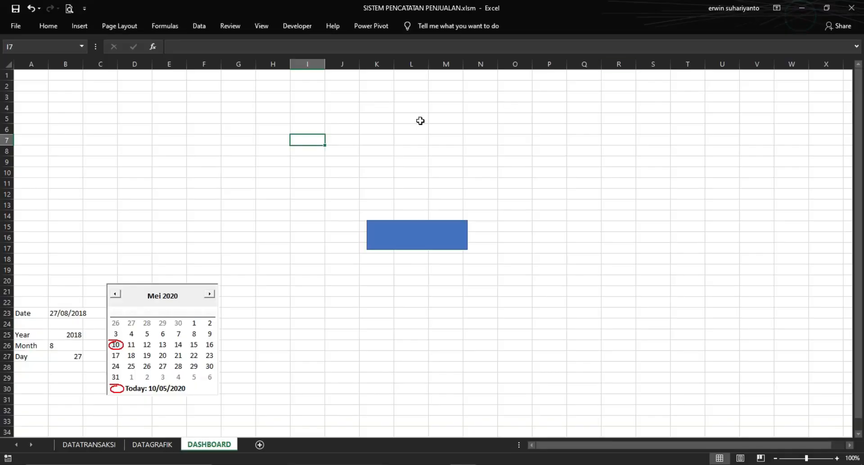
Open the input form from the DASHBOARD rectangle, move it above the rectangle to check its Kode field, and close it
{"action": "left_click", "coordinate": [630, 200]}
{"action": "left_click", "coordinate": [428, 225]}
{"action": "left_click_drag", "start_coordinate": [366, 193], "coordinate": [329, 177]}
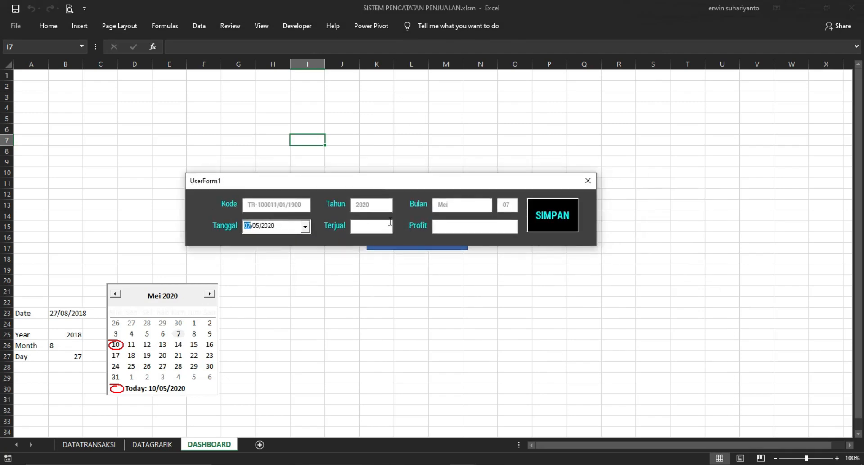
{"action": "left_click_drag", "start_coordinate": [389, 187], "coordinate": [393, 143]}
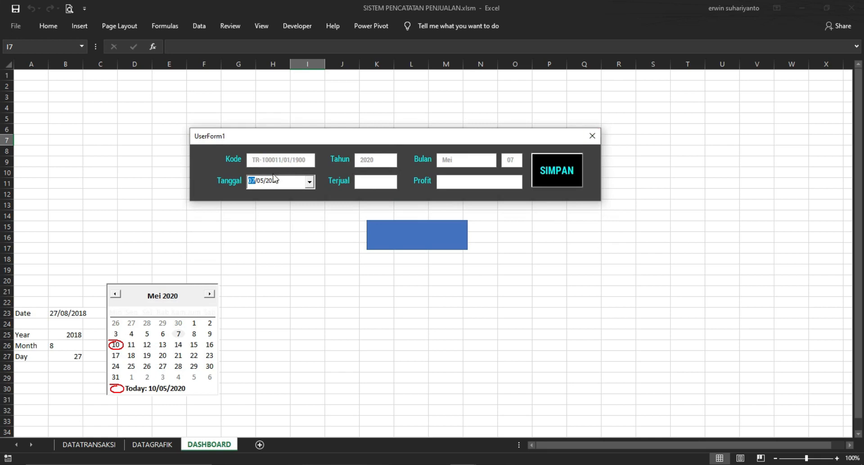
{"action": "left_click", "coordinate": [593, 135]}
Set the number format of the Nomor value in cell D4 on the DATATRANSAKSI sheet to General
{"action": "left_click", "coordinate": [108, 443]}
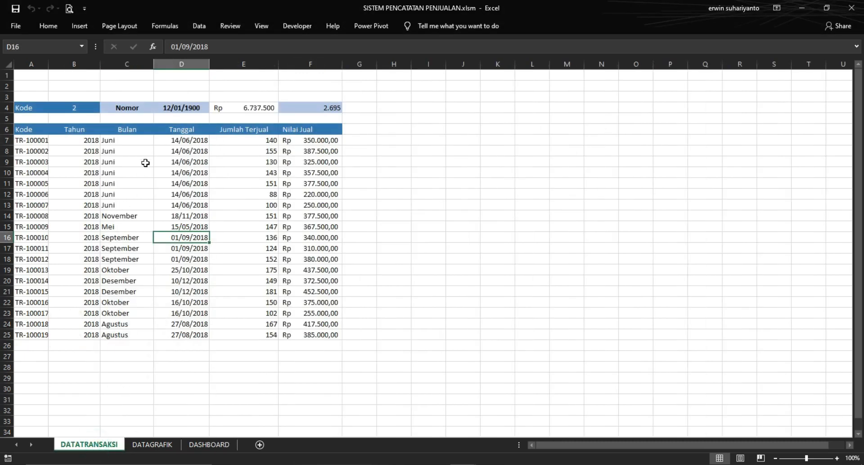
{"action": "left_click", "coordinate": [185, 107]}
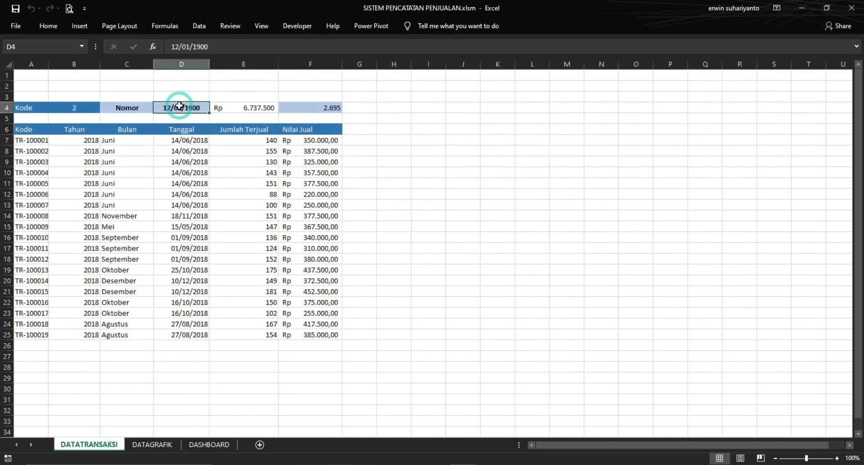
{"action": "left_click", "coordinate": [47, 25]}
{"action": "left_click", "coordinate": [421, 47]}
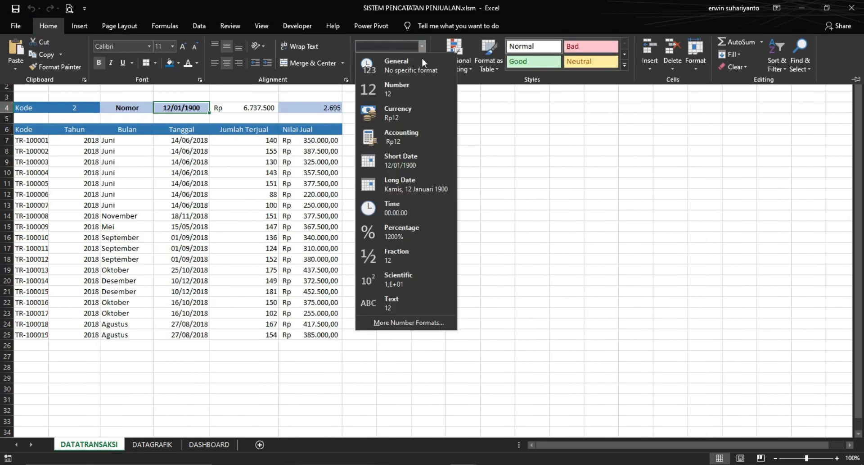
{"action": "left_click", "coordinate": [395, 61]}
{"action": "left_click", "coordinate": [417, 163]}
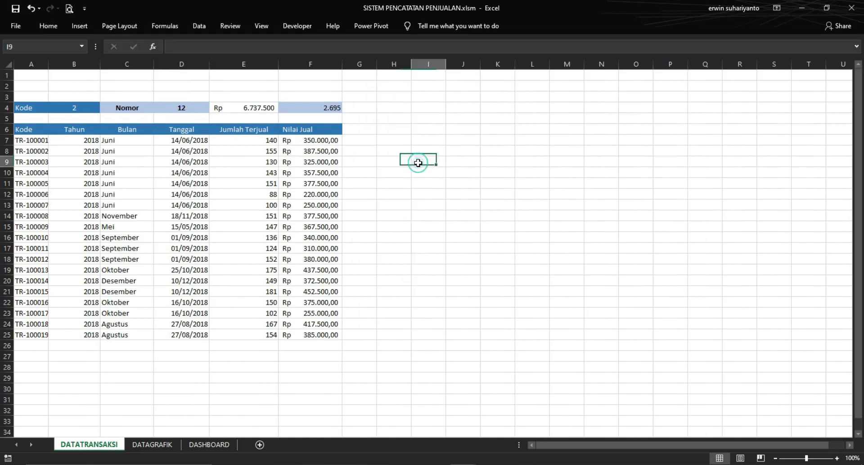
{"action": "left_click", "coordinate": [467, 330]}
Reopen the input form from the DASHBOARD rectangle, recheck the Kode field, and close the form
{"action": "left_click", "coordinate": [200, 443]}
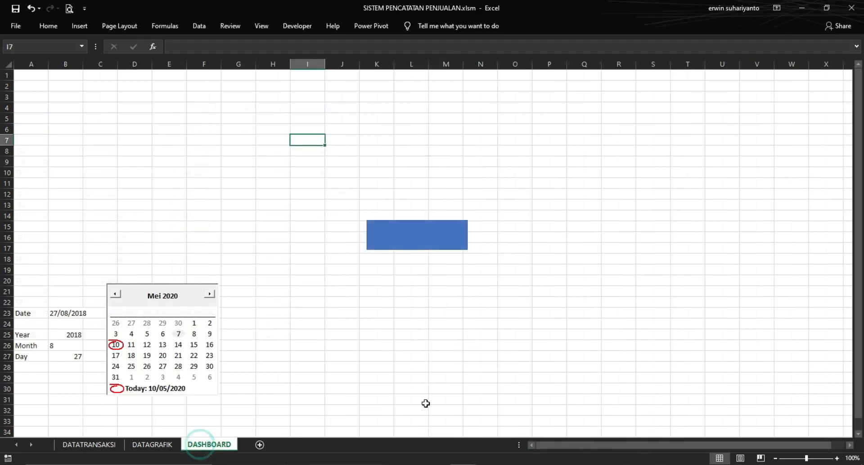
{"action": "left_click", "coordinate": [426, 249]}
{"action": "left_click_drag", "start_coordinate": [342, 204], "coordinate": [303, 145]}
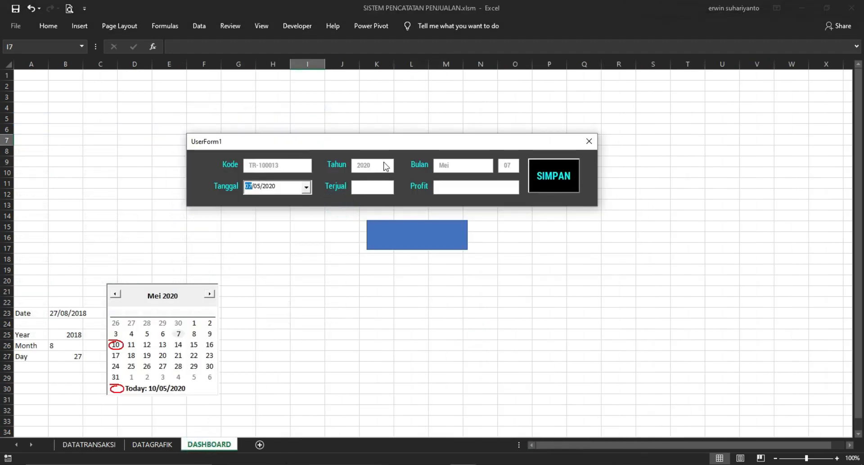
{"action": "left_click", "coordinate": [589, 141]}
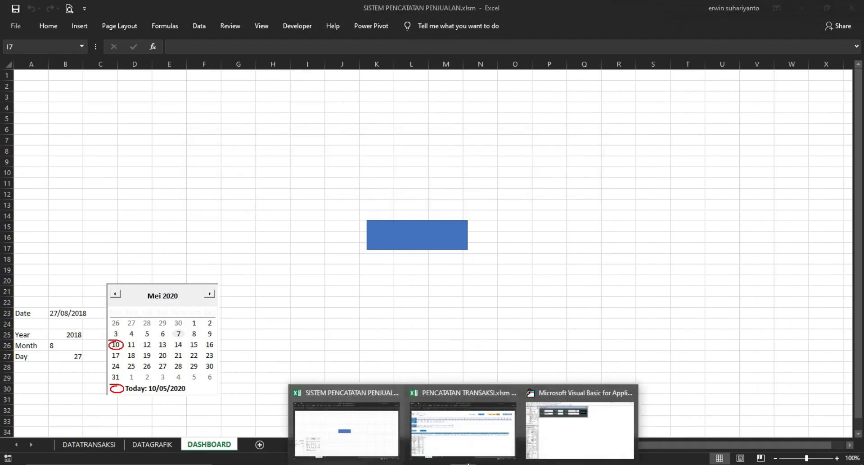
In the Visual Basic editor, copy the code inside the SIMPAN_Click procedure of the PENCATATAN TRANSAKSI input form
{"action": "left_click", "coordinate": [561, 423]}
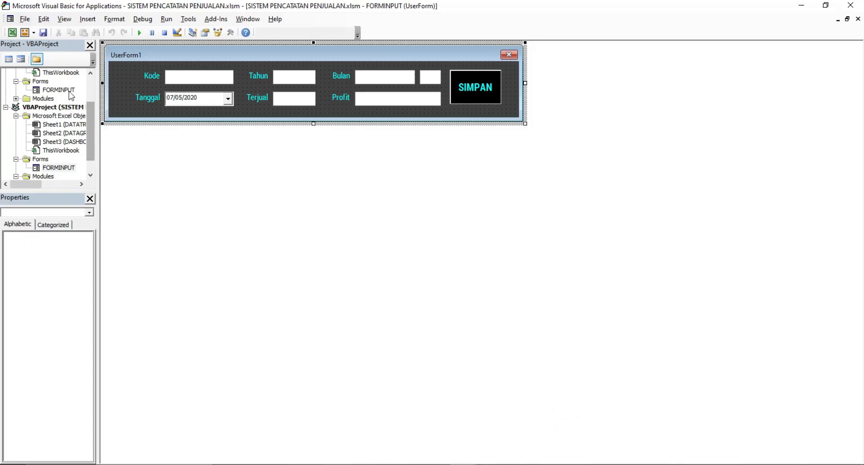
{"action": "double_click", "coordinate": [61, 89]}
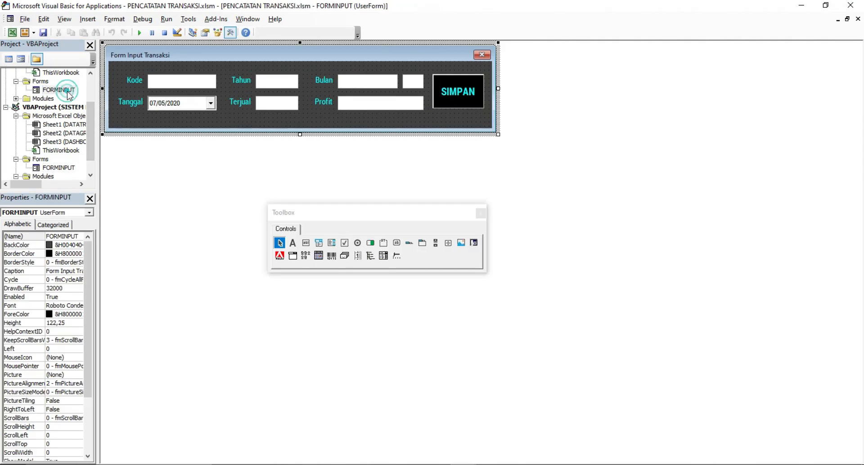
{"action": "double_click", "coordinate": [481, 100]}
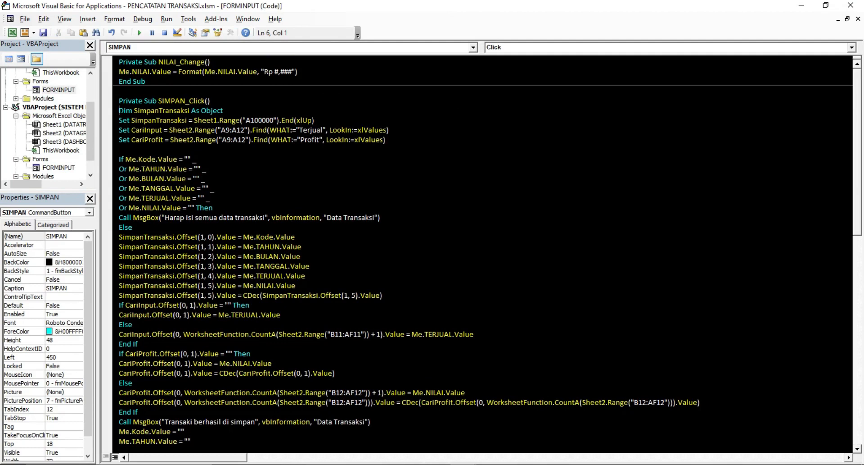
{"action": "left_click_drag", "start_coordinate": [114, 113], "coordinate": [199, 193]}
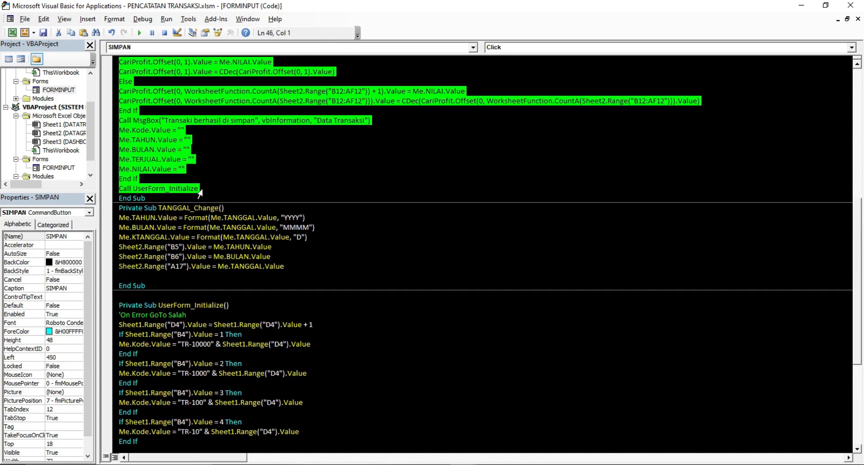
{"action": "scroll", "coordinate": [212, 160], "scroll_direction": "up", "scroll_amount": 7}
{"action": "right_click", "coordinate": [149, 104]}
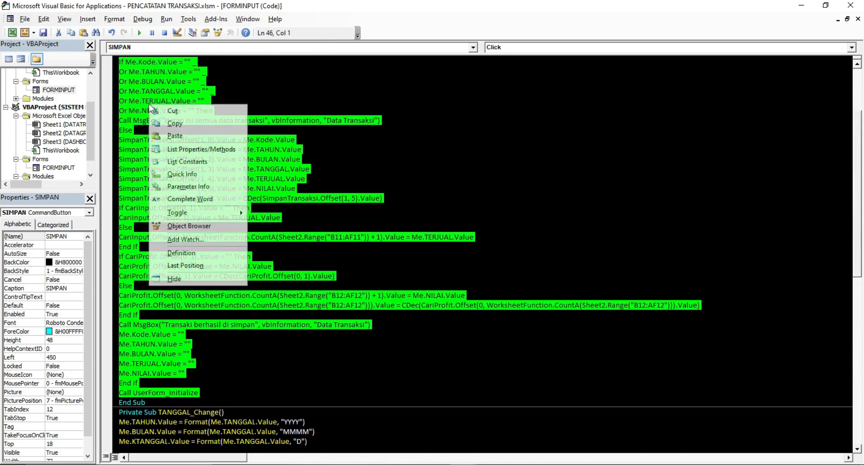
{"action": "left_click", "coordinate": [173, 124]}
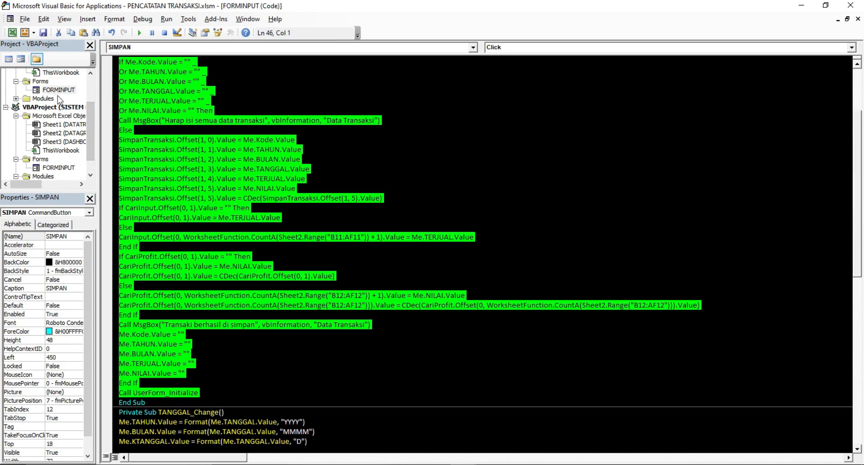
Paste the copied save code into the SIMPAN button's Click procedure in the SISTEM PENCATATAN PENJUALAN form
{"action": "double_click", "coordinate": [59, 168]}
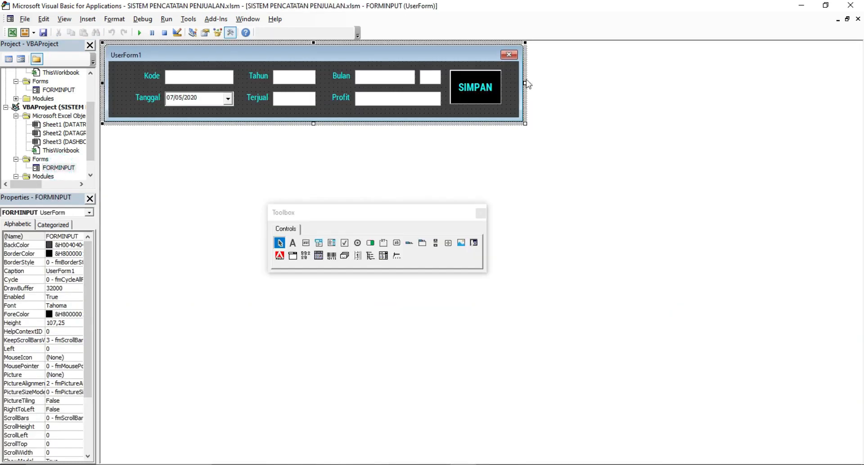
{"action": "left_click", "coordinate": [475, 84]}
{"action": "right_click", "coordinate": [130, 70]}
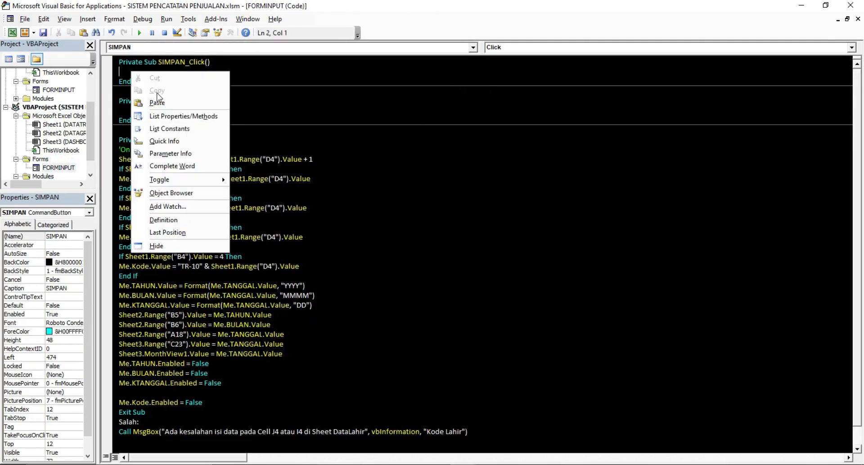
{"action": "left_click", "coordinate": [146, 96]}
{"action": "scroll", "coordinate": [146, 96], "scroll_direction": "up", "scroll_amount": 1}
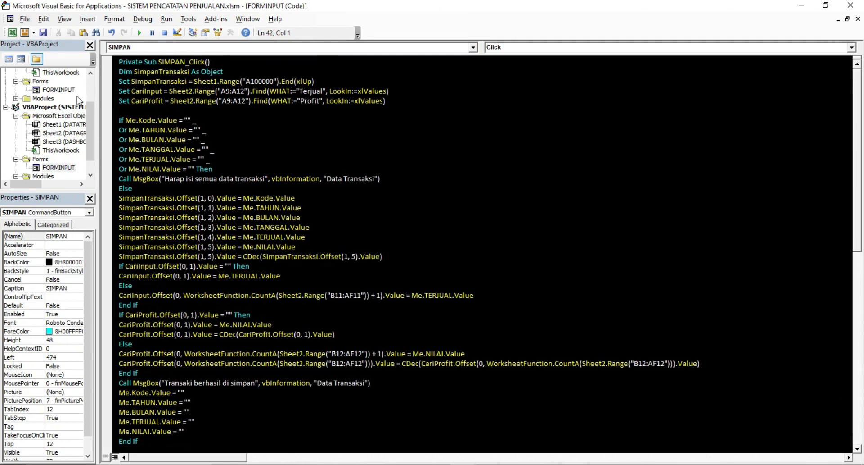
Copy the year, month, day and Sheet2 assignment lines from the TANGGAL_Change procedure of the PENCATATAN TRANSAKSI form
{"action": "double_click", "coordinate": [63, 90]}
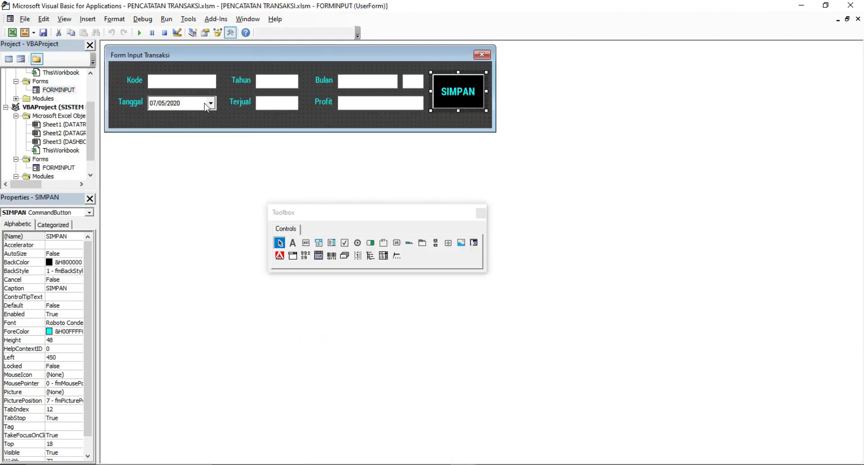
{"action": "double_click", "coordinate": [183, 104]}
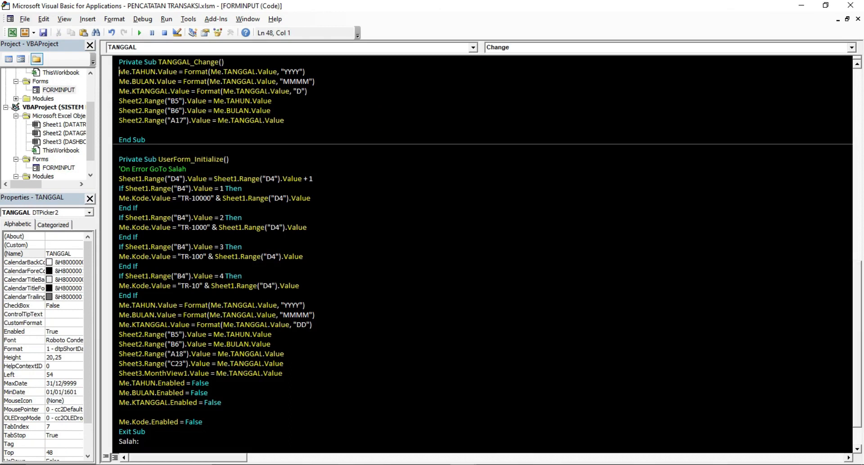
{"action": "left_click_drag", "start_coordinate": [114, 78], "coordinate": [139, 125]}
{"action": "right_click", "coordinate": [137, 97]}
{"action": "left_click", "coordinate": [150, 112]}
{"action": "scroll", "coordinate": [74, 160], "scroll_direction": "down", "scroll_amount": 1}
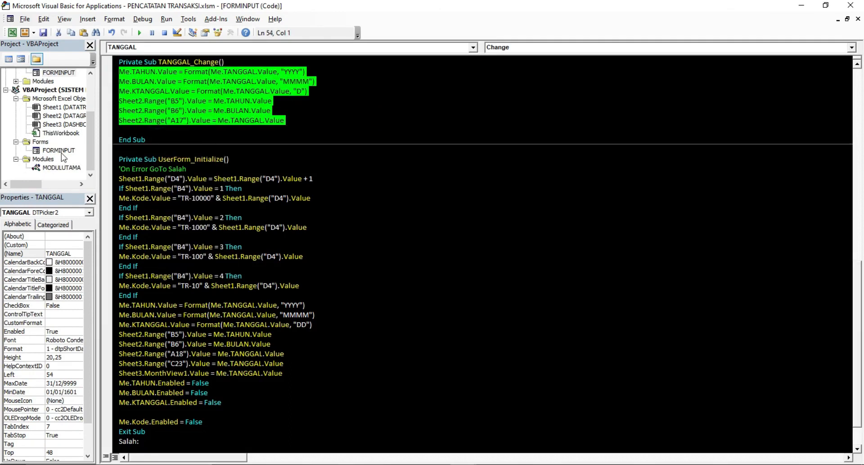
Create a Change procedure for the TANGGAL date picker in the SISTEM PENCATATAN PENJUALAN form and paste the copied lines into it
{"action": "double_click", "coordinate": [61, 152]}
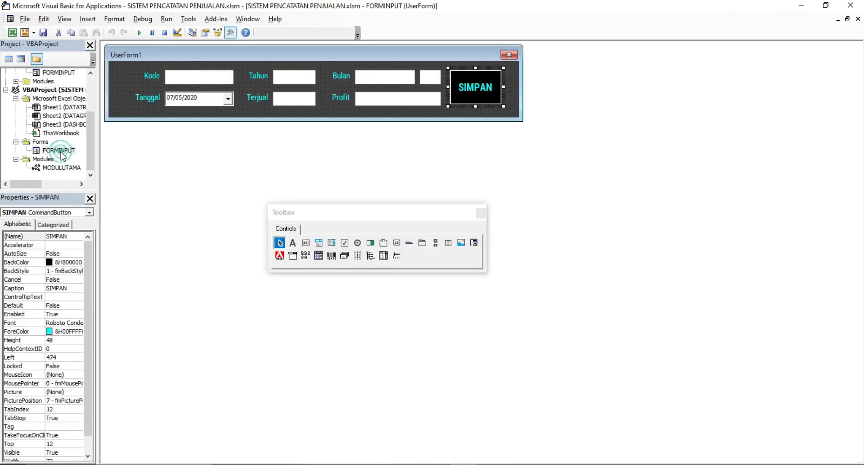
{"action": "double_click", "coordinate": [196, 104]}
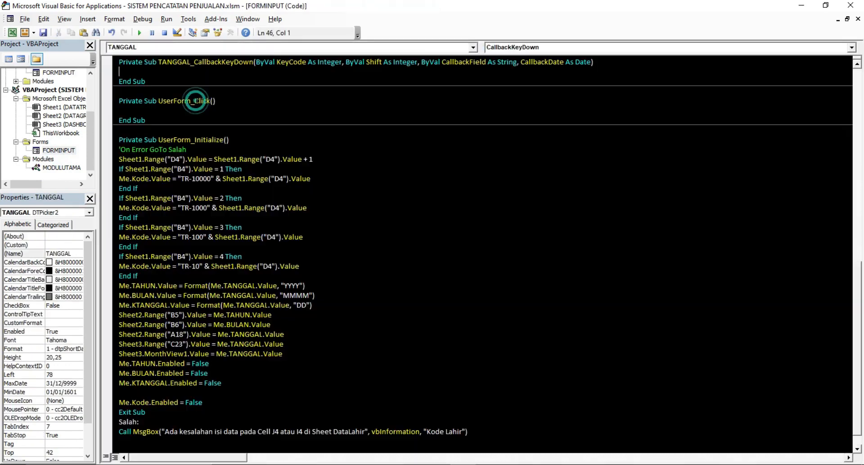
{"action": "left_click", "coordinate": [529, 50]}
{"action": "left_click", "coordinate": [502, 64]}
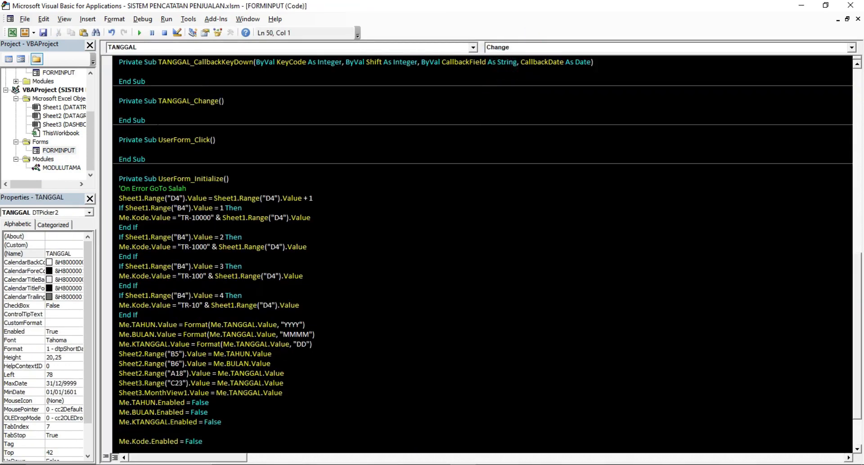
{"action": "right_click", "coordinate": [125, 111]}
{"action": "left_click", "coordinate": [144, 143]}
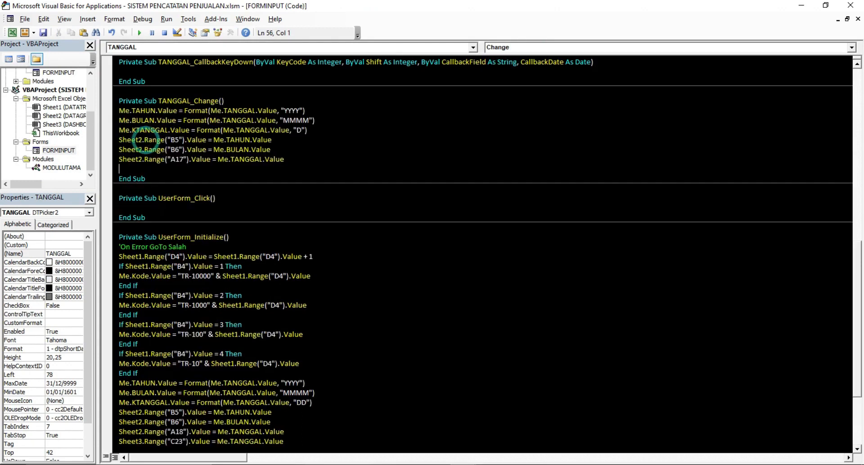
Delete the empty TANGGAL_CallbackKeyDown and UserForm_Click procedures and the spare blank lines around TANGGAL_Change
{"action": "left_click_drag", "start_coordinate": [145, 81], "coordinate": [118, 62]}
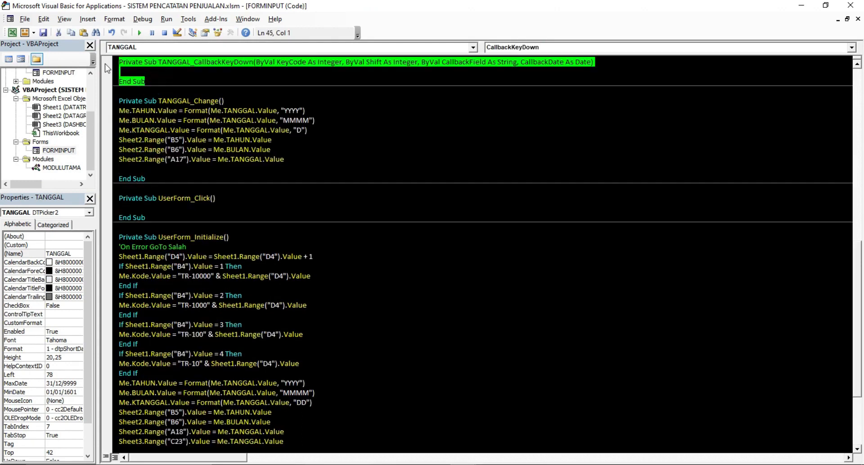
{"action": "key", "text": "Delete"}
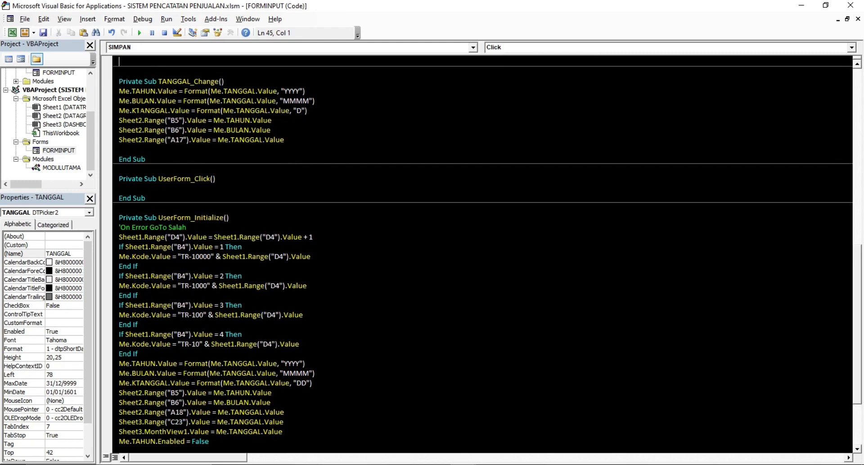
{"action": "key", "text": "Delete"}
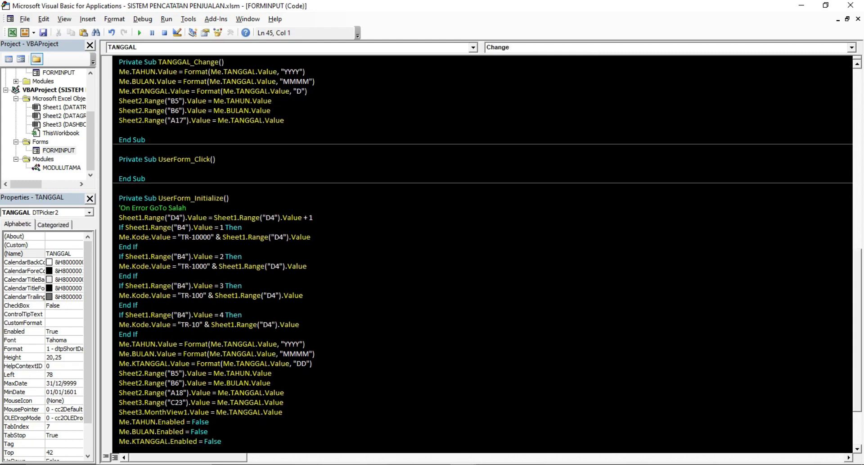
{"action": "left_click_drag", "start_coordinate": [153, 179], "coordinate": [119, 149]}
{"action": "key", "text": "Delete"}
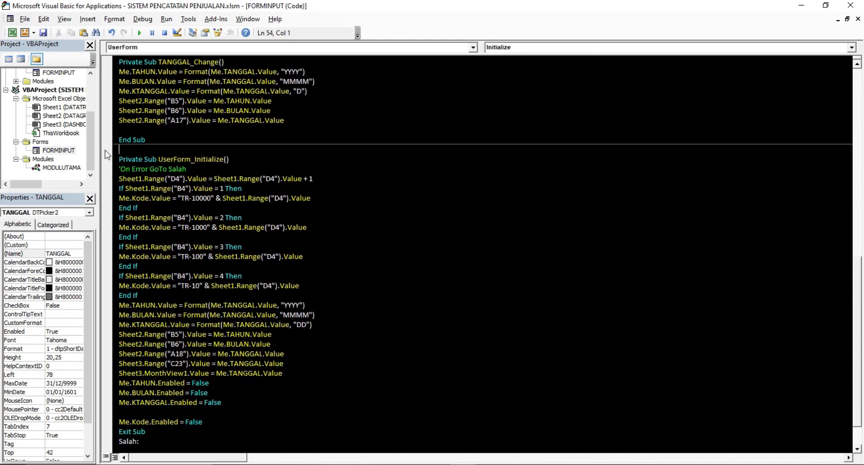
{"action": "key", "text": "Delete"}
{"action": "left_click", "coordinate": [133, 130]}
{"action": "key", "text": "Delete"}
{"action": "scroll", "coordinate": [135, 135], "scroll_direction": "up", "scroll_amount": 1}
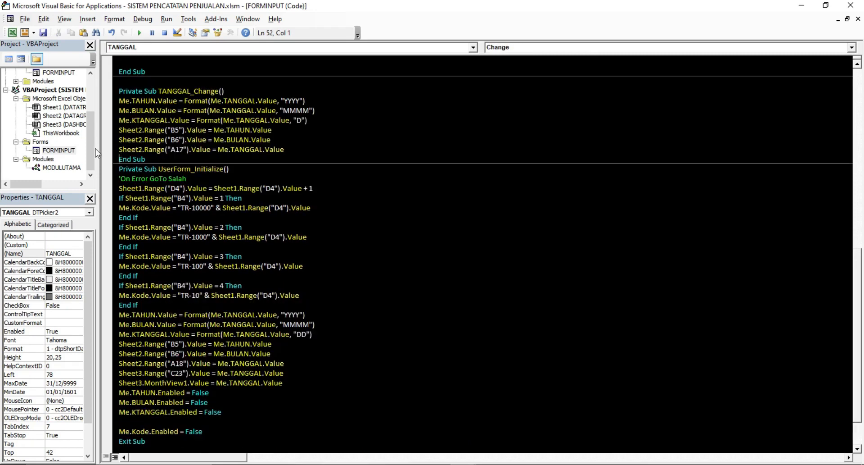
Copy the "Rp #,###" formatting line from the NILAI_Change procedure of the PENCATATAN TRANSAKSI form
{"action": "double_click", "coordinate": [62, 151]}
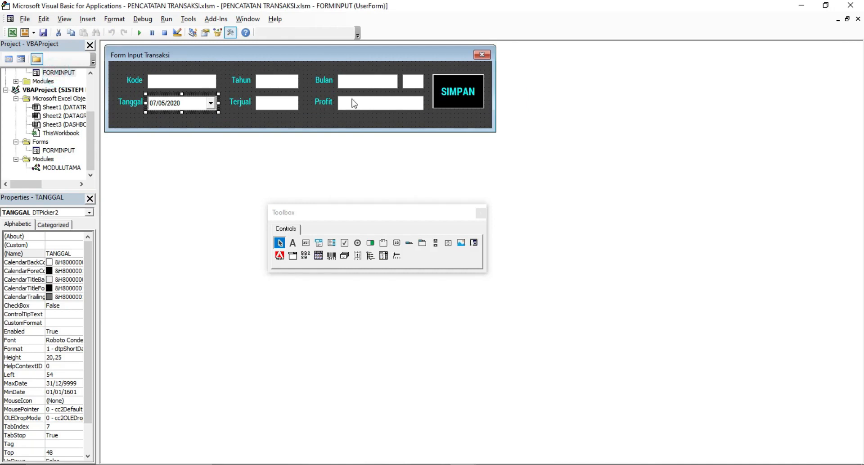
{"action": "double_click", "coordinate": [353, 99]}
{"action": "left_click_drag", "start_coordinate": [310, 70], "coordinate": [106, 70]}
{"action": "right_click", "coordinate": [158, 74]}
{"action": "left_click", "coordinate": [183, 93]}
Paste the "Rp #,###" formatting line into the Profit box's NILAI_Change procedure in the SISTEM PENCATATAN PENJUALAN form
{"action": "double_click", "coordinate": [52, 152]}
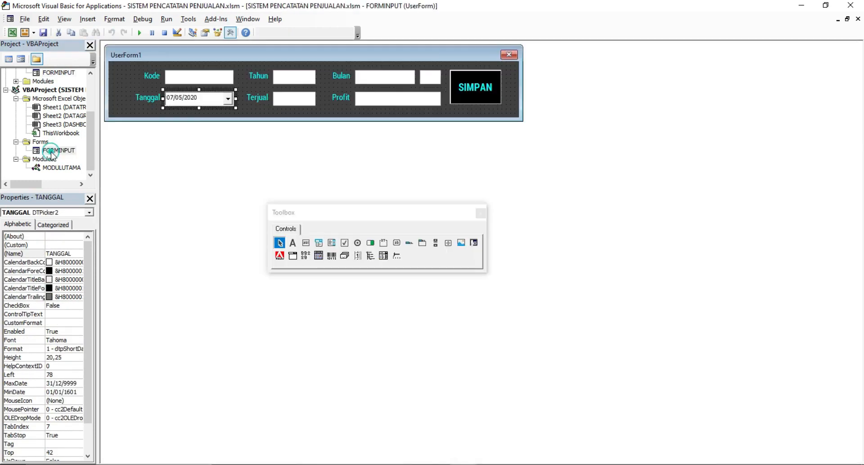
{"action": "double_click", "coordinate": [385, 103]}
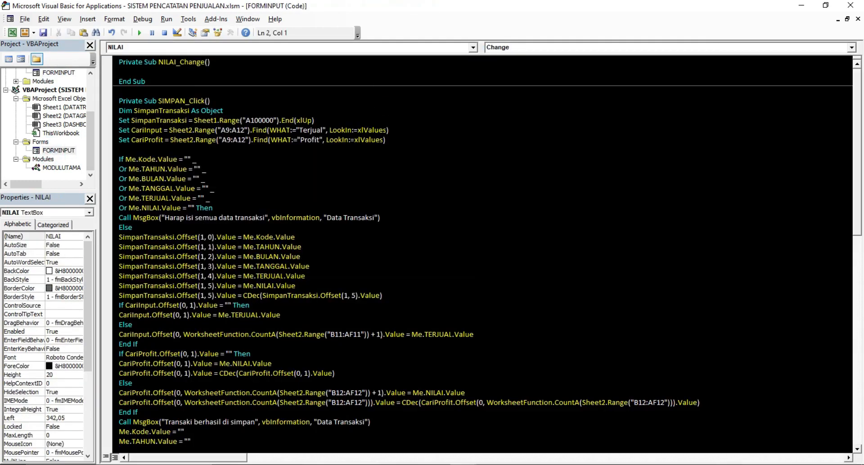
{"action": "right_click", "coordinate": [145, 71]}
{"action": "left_click", "coordinate": [167, 93]}
{"action": "left_click", "coordinate": [180, 100]}
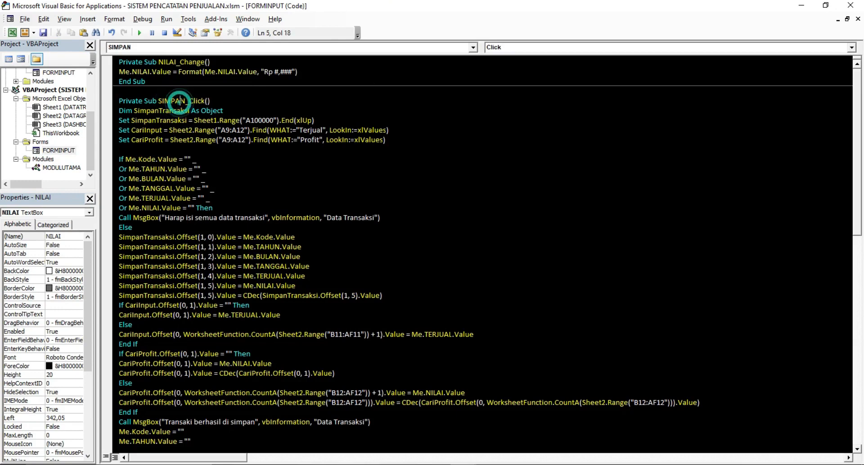
Switch back to Excel, open the input form from the DASHBOARD rectangle and move it above the rectangle
{"action": "left_click", "coordinate": [10, 35]}
{"action": "left_click", "coordinate": [444, 183]}
{"action": "left_click", "coordinate": [419, 229]}
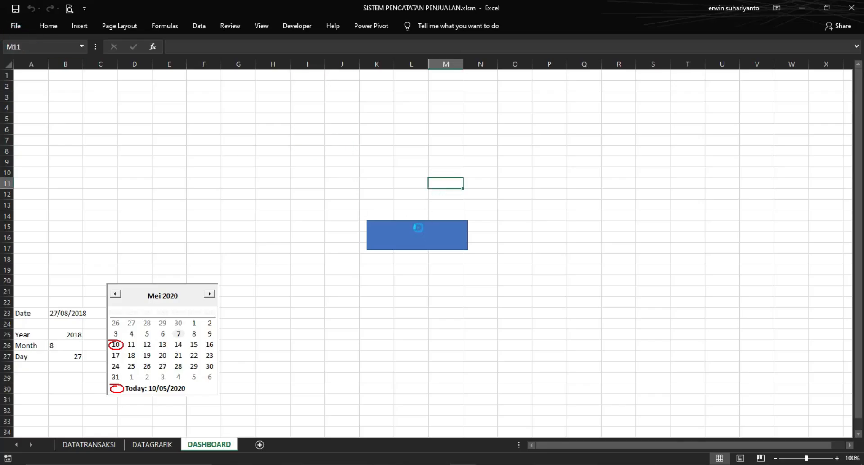
{"action": "left_click_drag", "start_coordinate": [414, 202], "coordinate": [424, 123]}
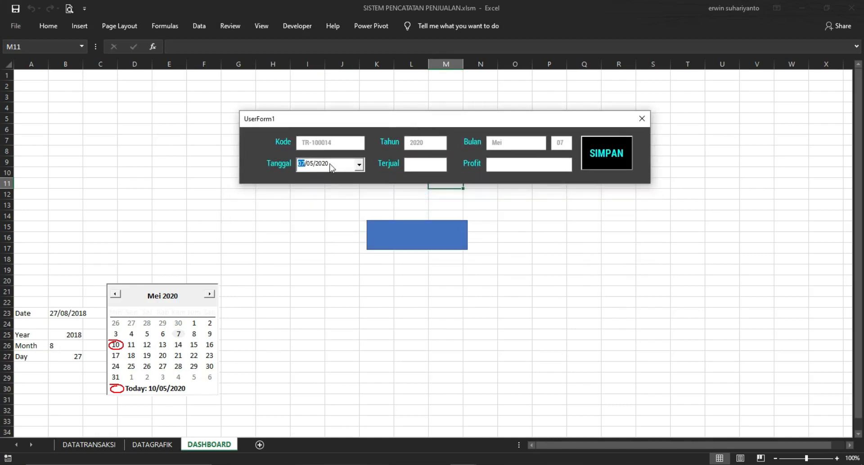
Save a test transaction with Terjual 87 and Profit 500.000, dismiss the message and close the form
{"action": "left_click", "coordinate": [423, 162]}
{"action": "left_click", "coordinate": [504, 163]}
{"action": "type", "text": "500.000"}
{"action": "left_click", "coordinate": [608, 150]}
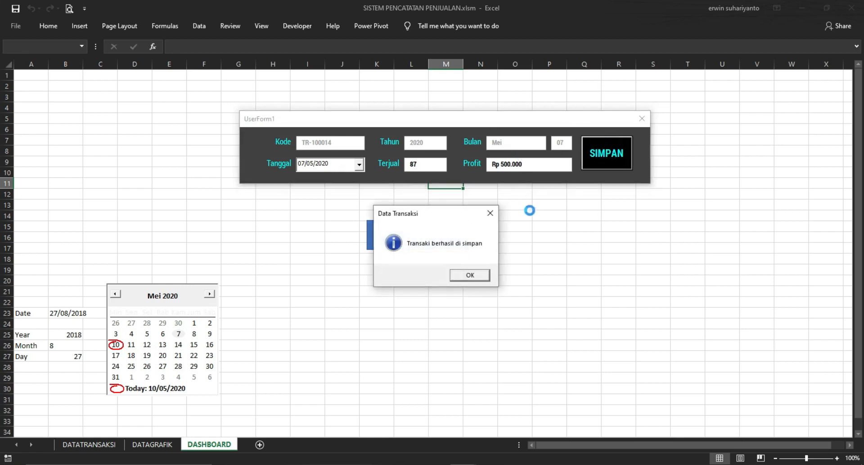
{"action": "left_click_drag", "start_coordinate": [444, 213], "coordinate": [453, 183]}
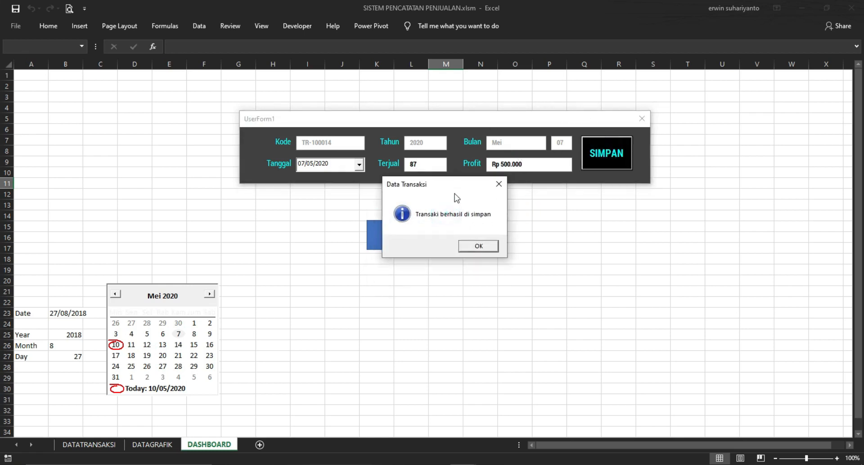
{"action": "left_click", "coordinate": [479, 248]}
{"action": "left_click", "coordinate": [642, 118]}
Check the newly saved transaction in the last row of the table on the DATATRANSAKSI sheet
{"action": "left_click", "coordinate": [80, 445]}
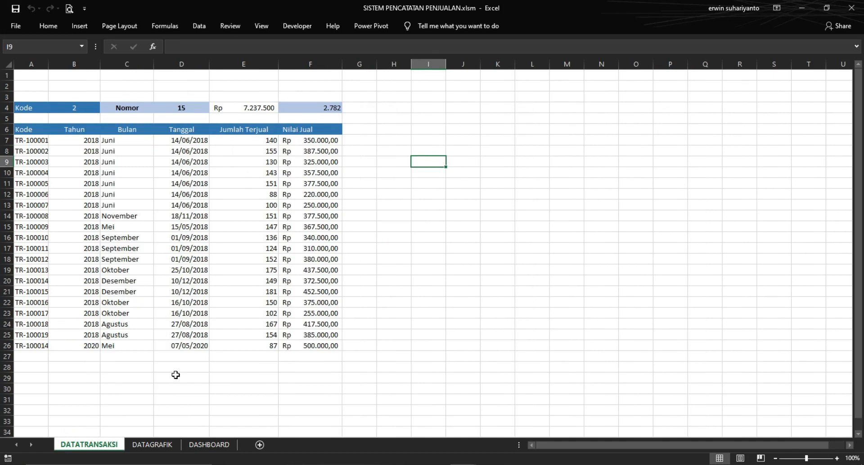
{"action": "scroll", "coordinate": [178, 368], "scroll_direction": "down", "scroll_amount": 2}
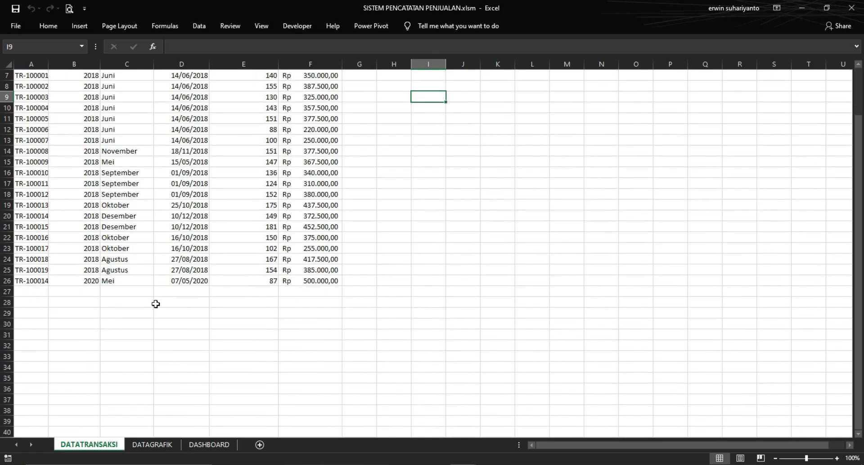
{"action": "left_click", "coordinate": [8, 280]}
{"action": "left_click", "coordinate": [230, 301]}
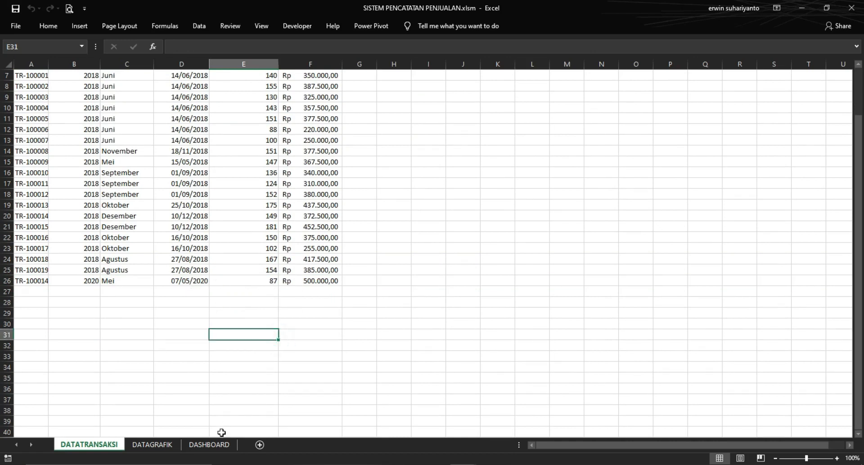
Review the DASHBOARD and DATAGRAFIK sheets for the saved transaction, then return to the DATATRANSAKSI sheet
{"action": "left_click", "coordinate": [210, 444]}
{"action": "left_click", "coordinate": [291, 356]}
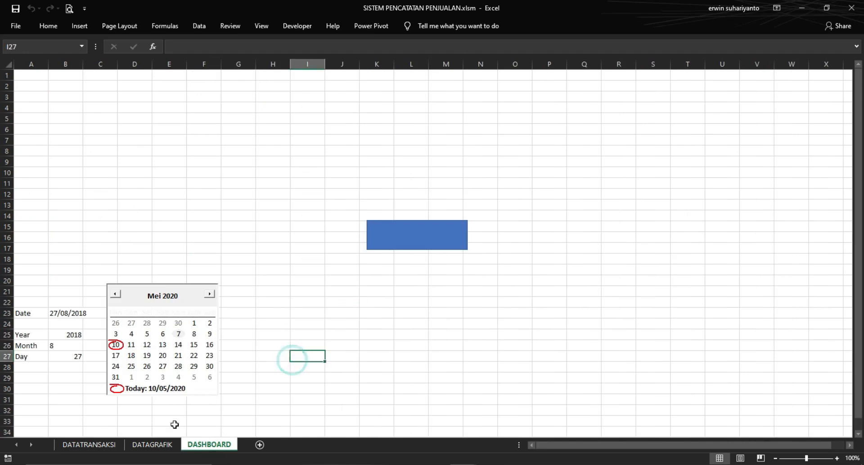
{"action": "left_click", "coordinate": [153, 444]}
{"action": "key", "text": "ctrl+Page_Down"}
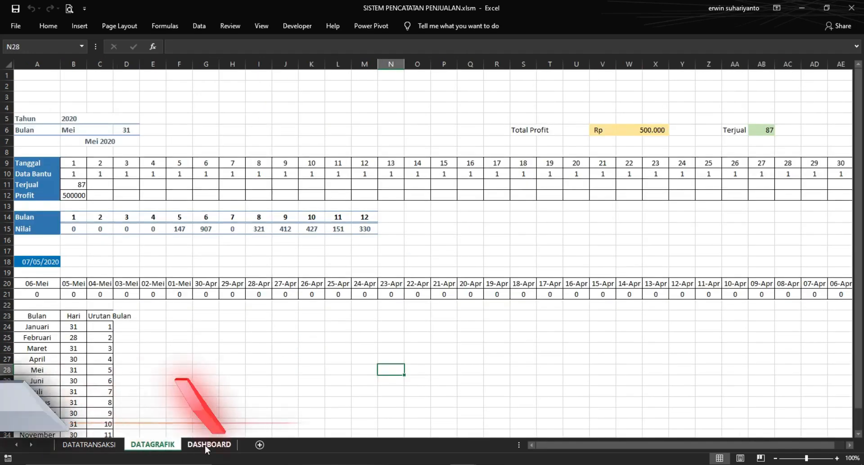
{"action": "left_click", "coordinate": [154, 444]}
{"action": "left_click", "coordinate": [89, 444]}
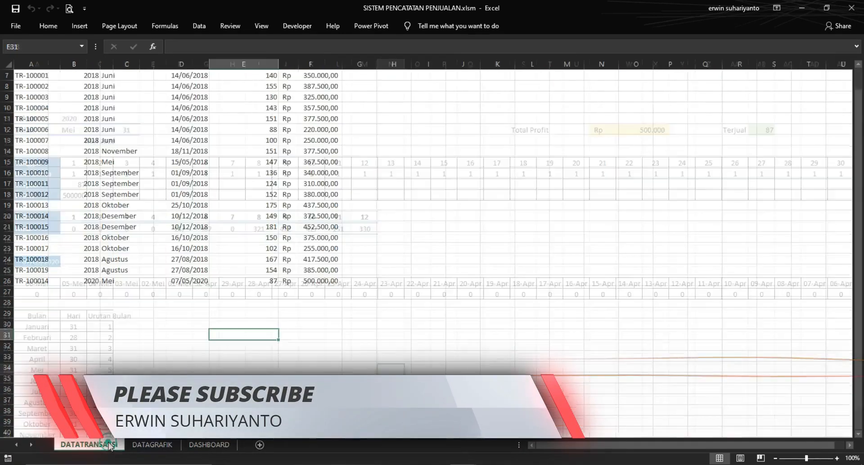
Compare the new transaction's figures across the DASHBOARD, DATAGRAFIK and DATATRANSAKSI sheets, ending on DATAGRAFIK
{"action": "left_click", "coordinate": [201, 444]}
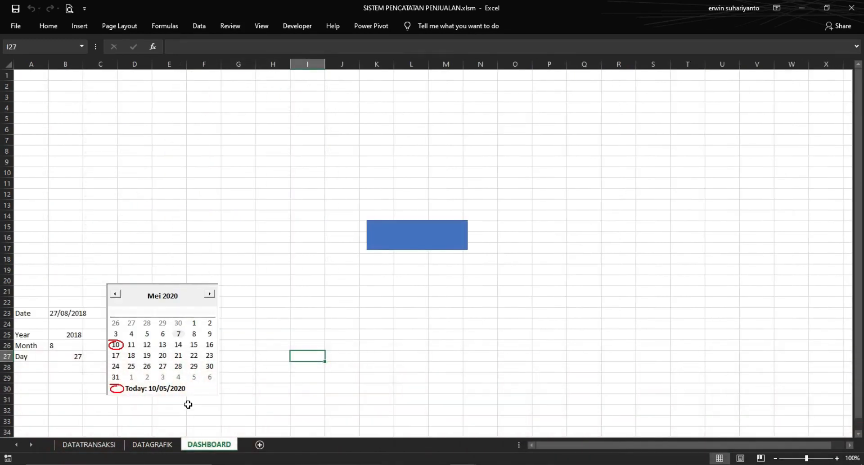
{"action": "left_click", "coordinate": [153, 444]}
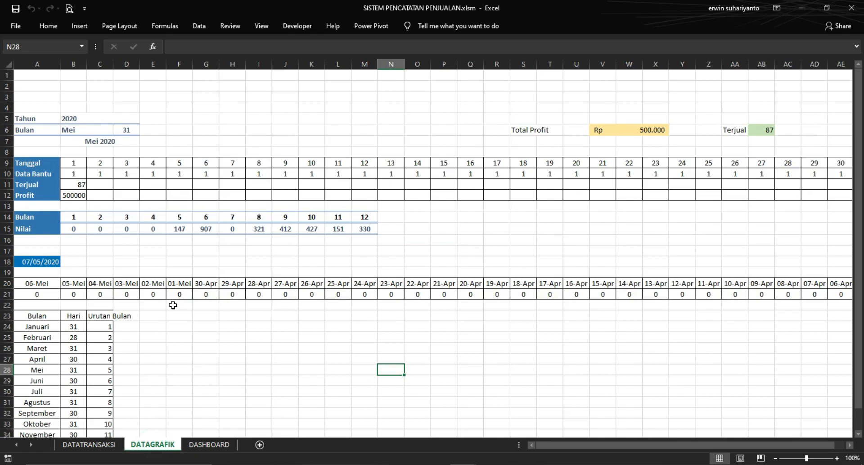
{"action": "left_click", "coordinate": [220, 340]}
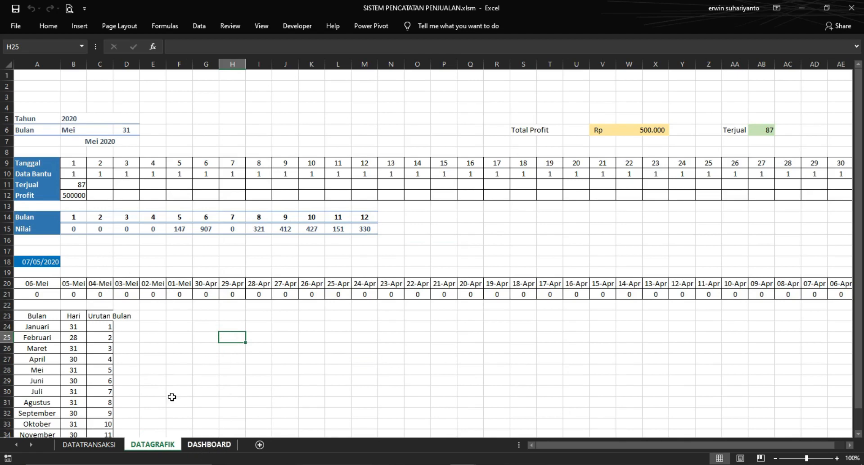
{"action": "left_click", "coordinate": [90, 443]}
{"action": "scroll", "coordinate": [170, 285], "scroll_direction": "up", "scroll_amount": 2}
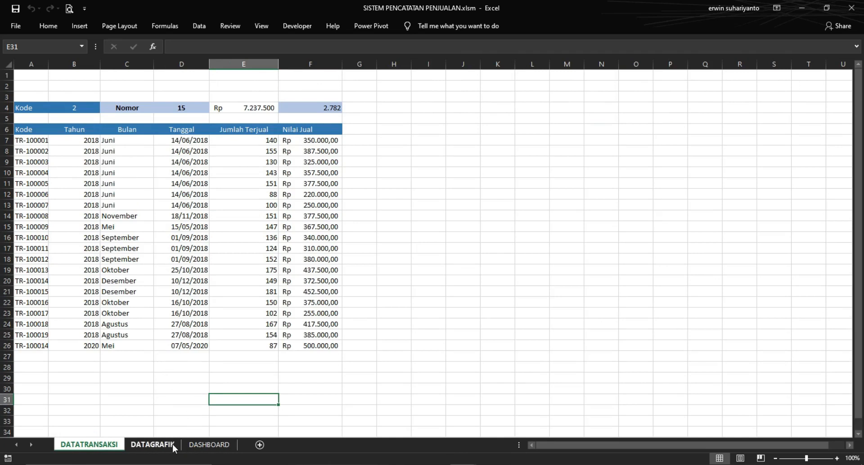
{"action": "left_click", "coordinate": [152, 445]}
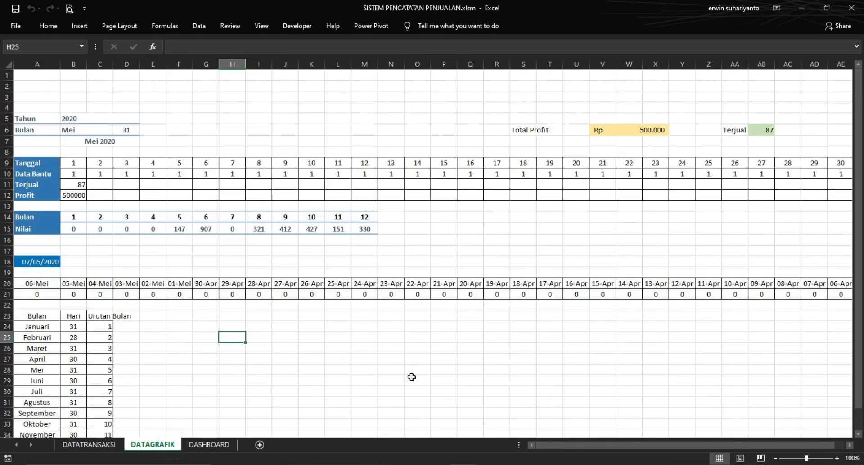
Set the blue date cell A18 on the DATAGRAFIK sheet to 14/05/2018
{"action": "left_click", "coordinate": [43, 261]}
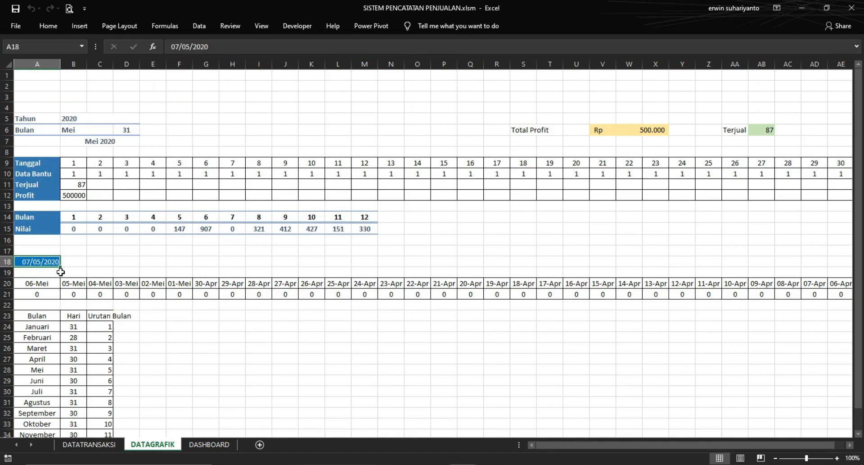
{"action": "left_click", "coordinate": [78, 444]}
{"action": "left_click", "coordinate": [147, 446]}
{"action": "type", "text": "14/"}
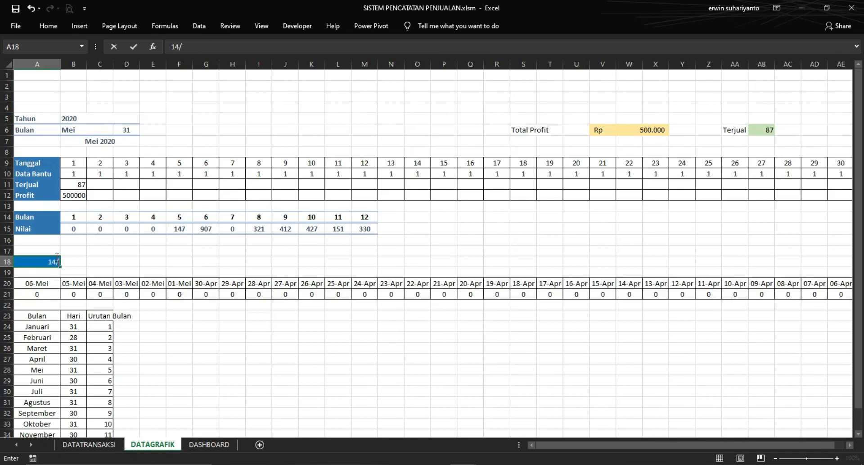
{"action": "type", "text": "05/2020"}
{"action": "key", "text": "Return"}
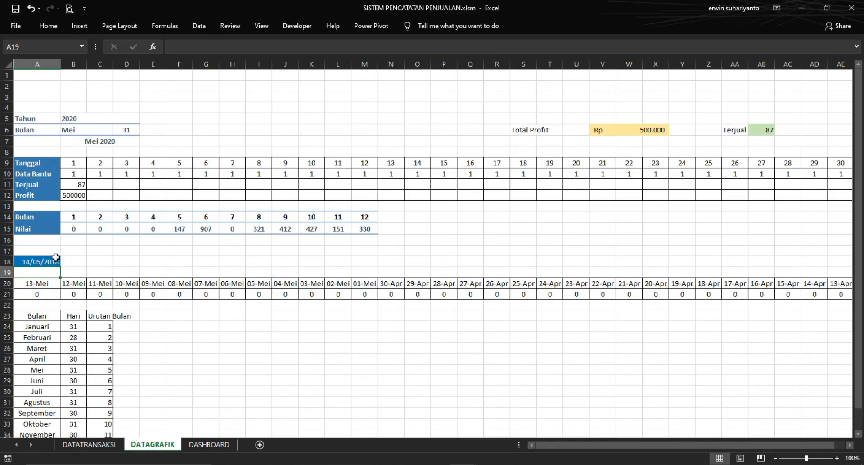
Change the month of the date in A18 so that it reads 14/06/2018
{"action": "left_click", "coordinate": [96, 262]}
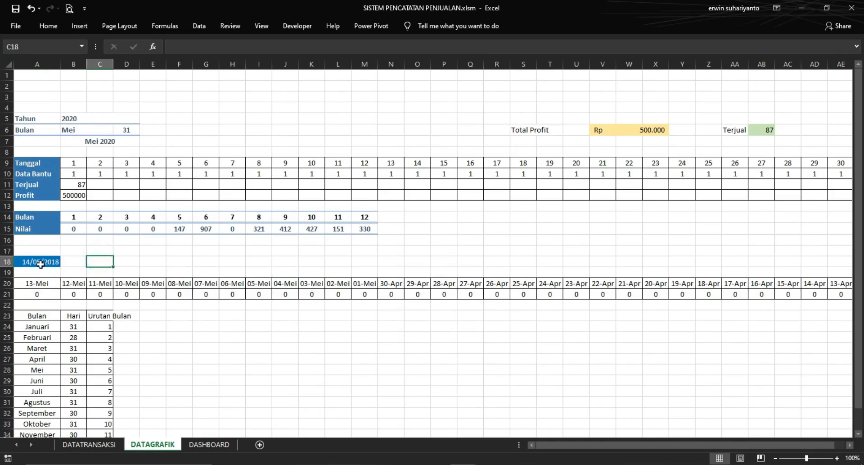
{"action": "double_click", "coordinate": [41, 263]}
{"action": "key", "text": "BackSpace"}
{"action": "type", "text": "6"}
{"action": "key", "text": "Return"}
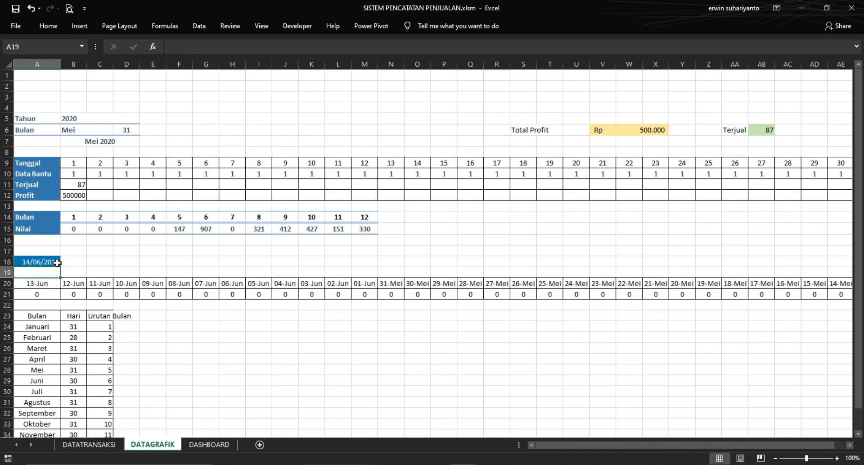
{"action": "left_click", "coordinate": [121, 272]}
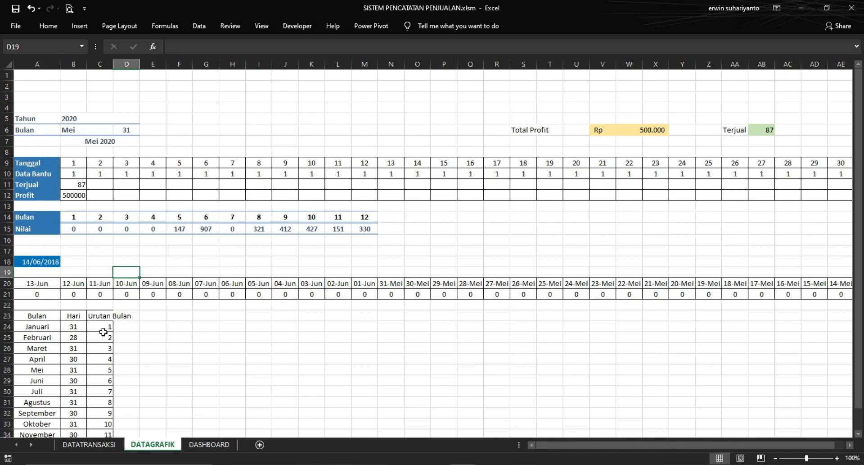
Check the transaction dates on the DATATRANSAKSI sheet, then set A18 on DATAGRAFIK to 17/06/2018
{"action": "left_click", "coordinate": [103, 445]}
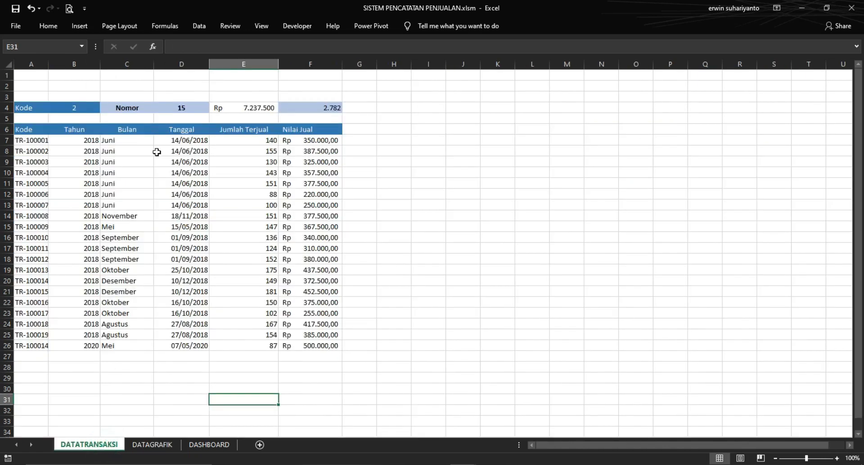
{"action": "left_click", "coordinate": [152, 444]}
{"action": "double_click", "coordinate": [30, 261]}
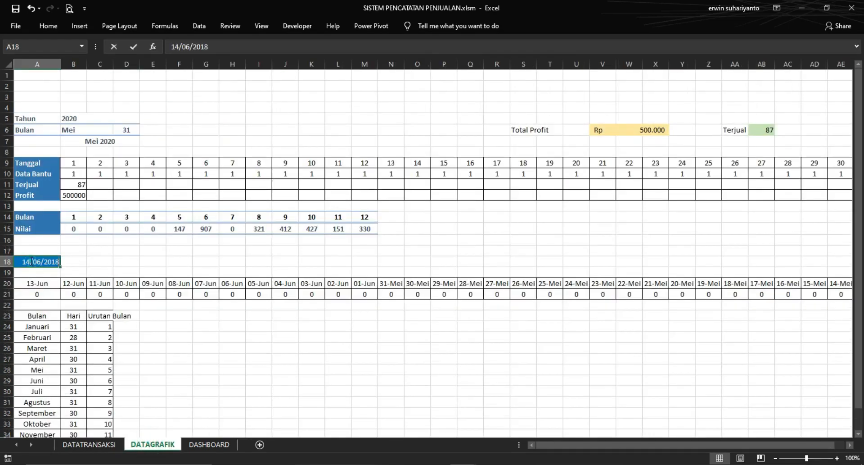
{"action": "key", "text": "BackSpace"}
{"action": "type", "text": "7"}
{"action": "key", "text": "Return"}
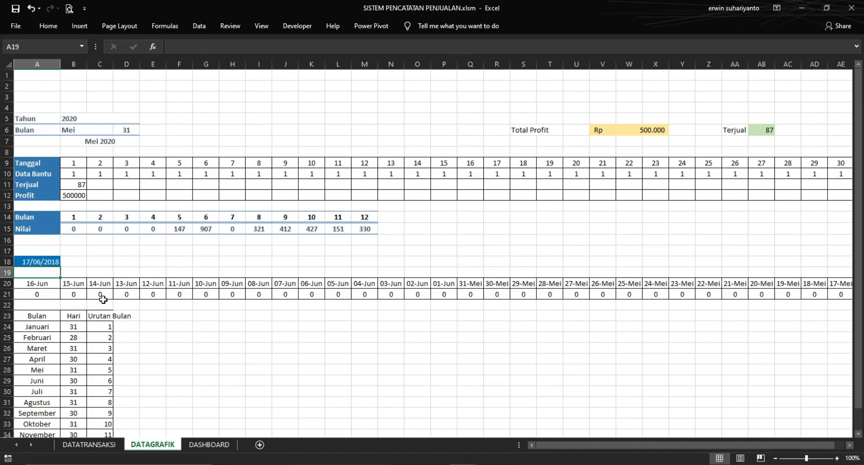
Check the DASHBOARD and DATATRANSAKSI sheets, then inspect the SUMIFS formula under 14-Jun in DATAGRAFIK cell C21
{"action": "left_click", "coordinate": [210, 444]}
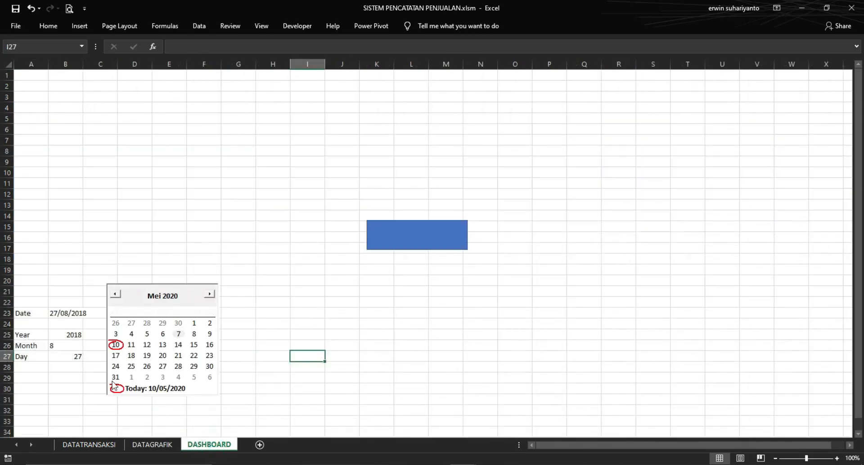
{"action": "left_click", "coordinate": [104, 443]}
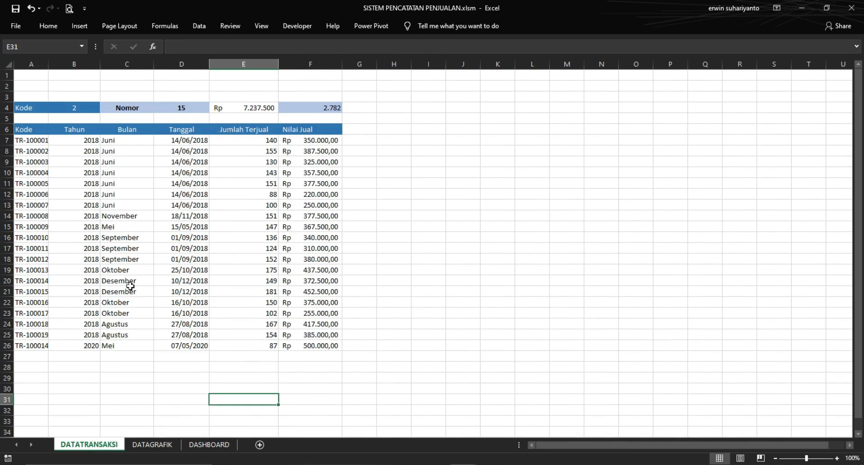
{"action": "left_click", "coordinate": [153, 445]}
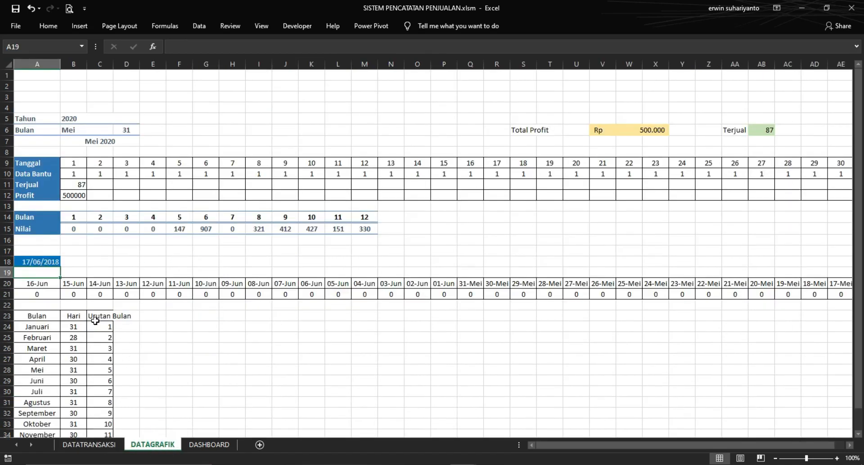
{"action": "left_click", "coordinate": [103, 293]}
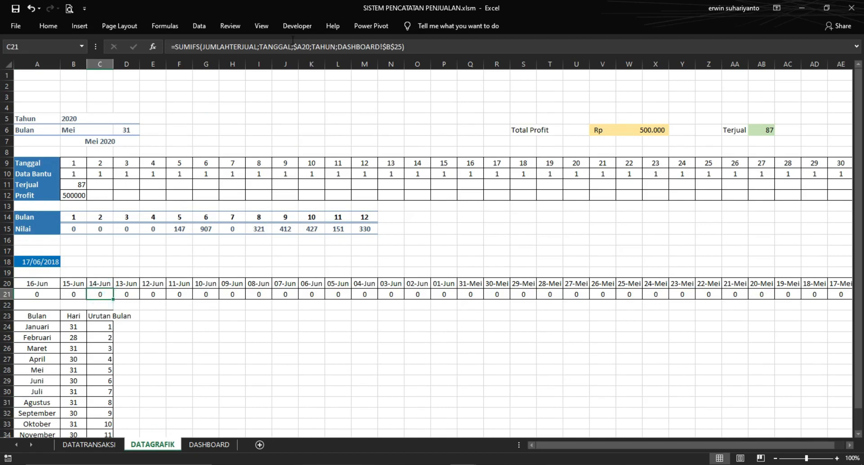
{"action": "left_click", "coordinate": [409, 50]}
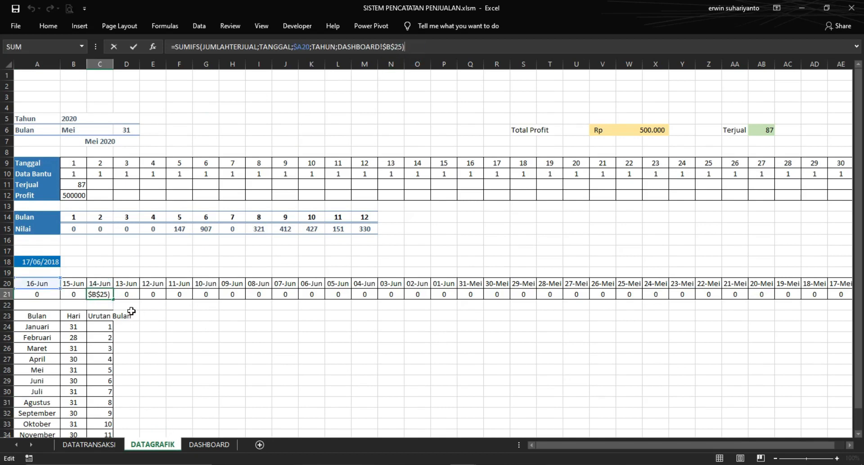
{"action": "key", "text": "Return"}
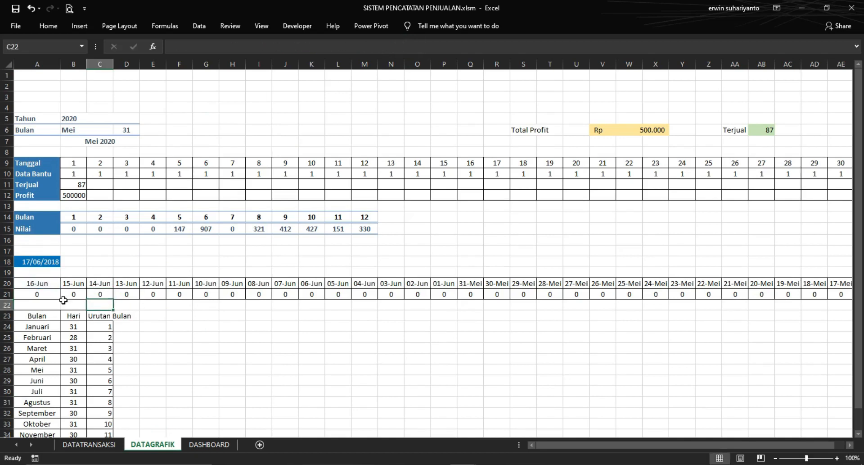
Change the date criterion in A21's SUMIFS formula to the row-locked reference A$20
{"action": "left_click", "coordinate": [53, 295]}
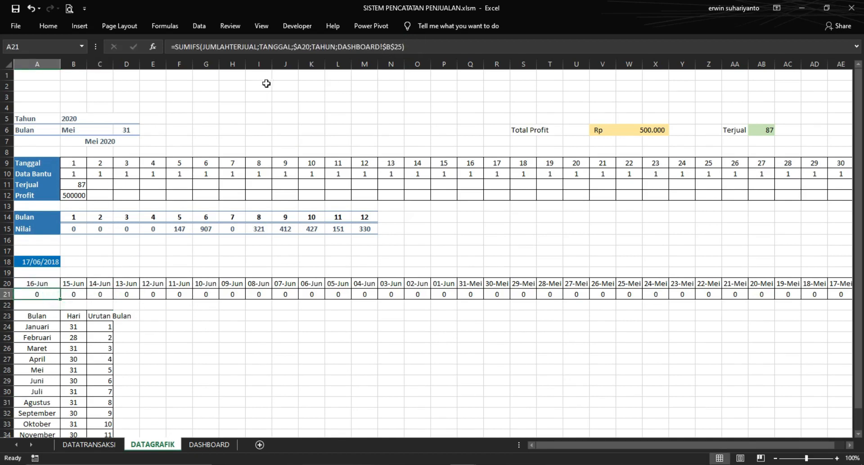
{"action": "left_click", "coordinate": [302, 47]}
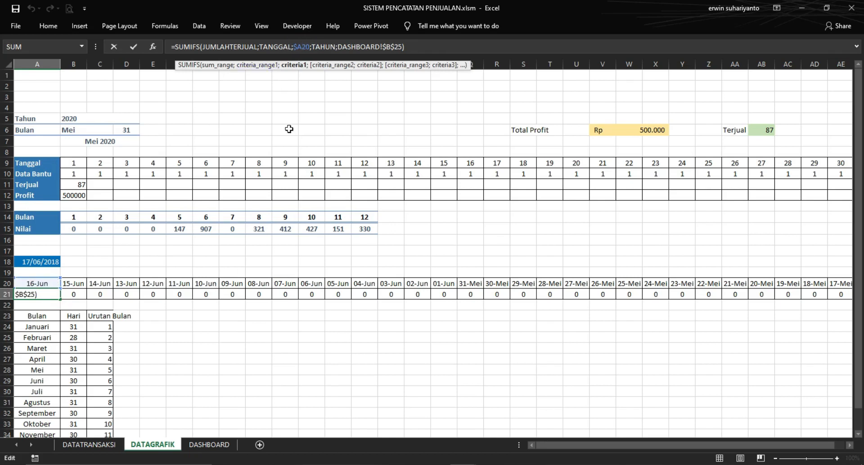
{"action": "left_click", "coordinate": [39, 295]}
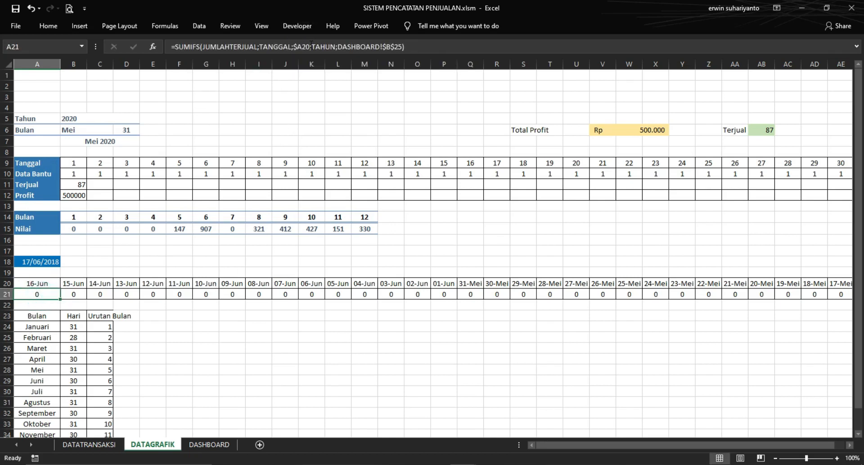
{"action": "left_click", "coordinate": [302, 46]}
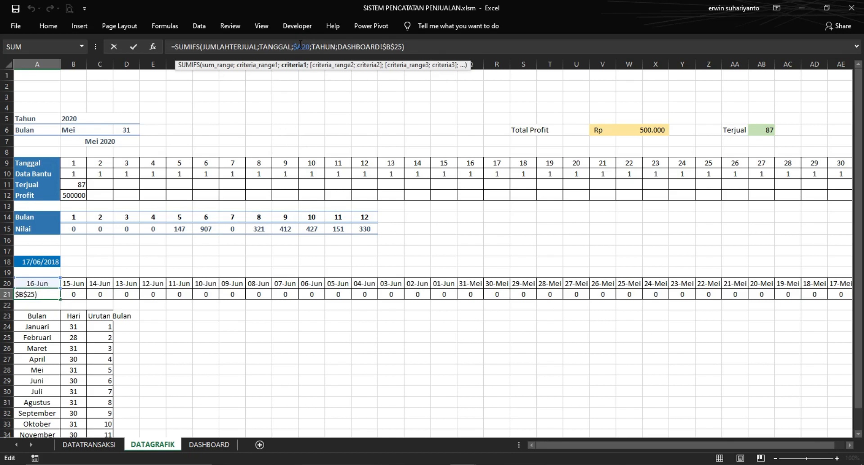
{"action": "key", "text": "F4"}
{"action": "key", "text": "F4"}
{"action": "key", "text": "F4"}
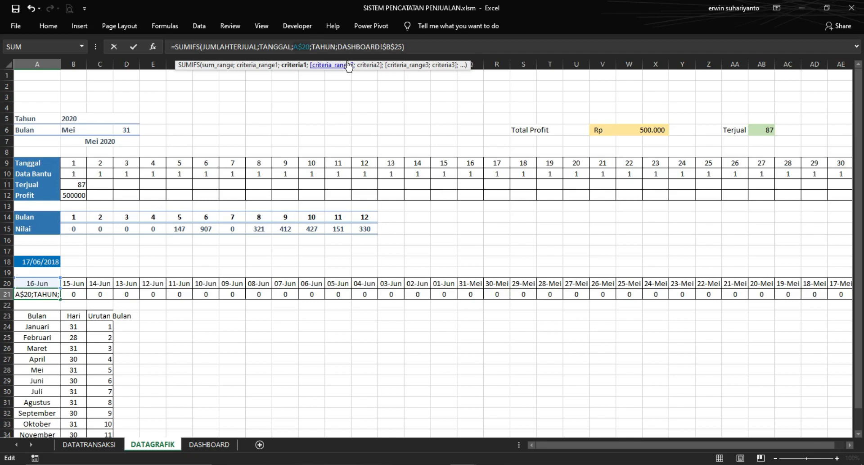
{"action": "key", "text": "Return"}
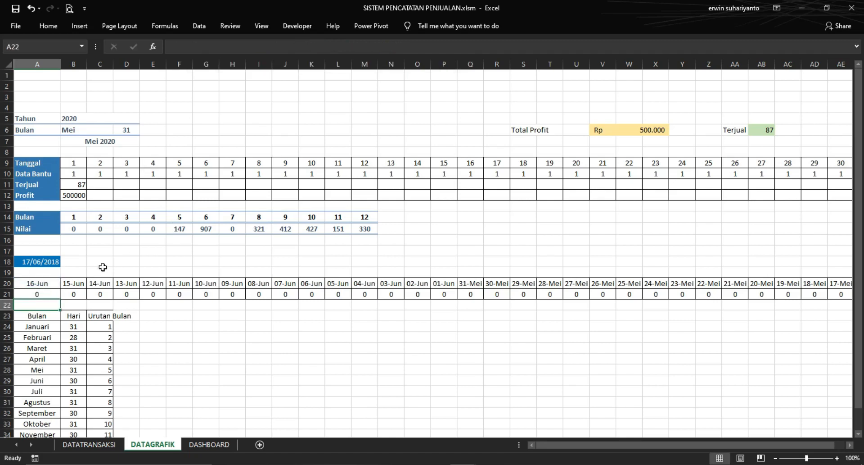
Fill A21's corrected formula across row 21 through AE21 and check the copied formula in C21
{"action": "left_click", "coordinate": [47, 293]}
{"action": "left_click_drag", "start_coordinate": [61, 300], "coordinate": [777, 296]}
{"action": "left_click_drag", "start_coordinate": [599, 446], "coordinate": [559, 446]}
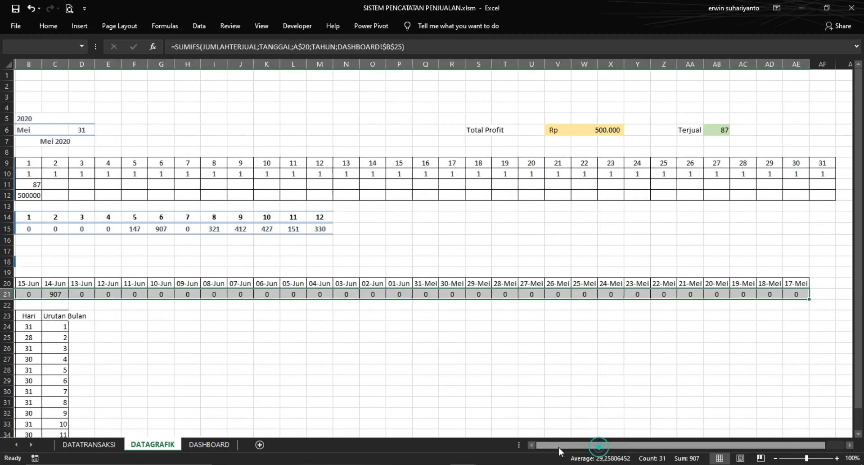
{"action": "left_click", "coordinate": [206, 315]}
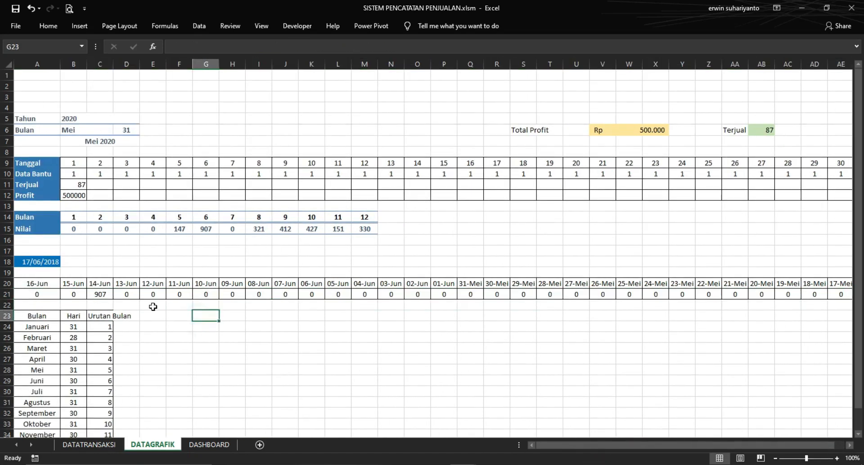
{"action": "left_click", "coordinate": [106, 294]}
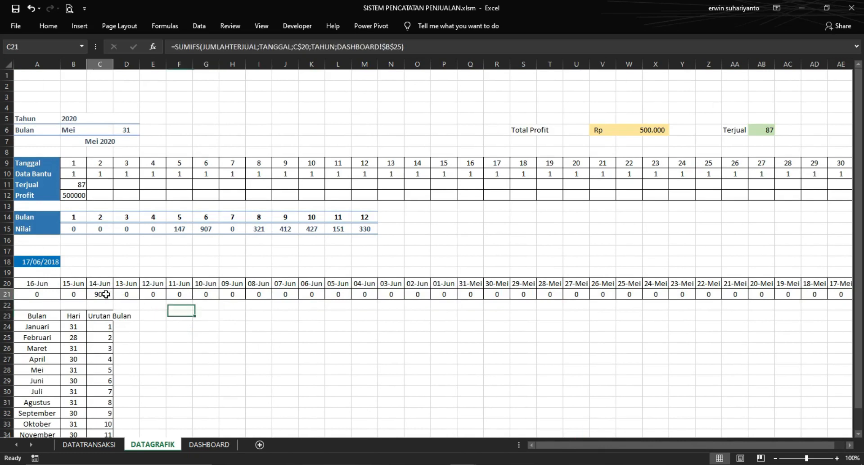
{"action": "left_click", "coordinate": [155, 315]}
{"action": "left_click", "coordinate": [186, 320]}
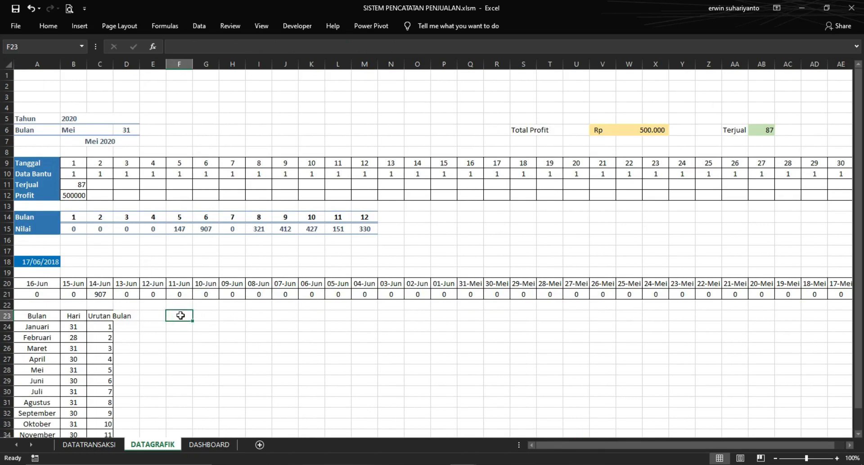
{"action": "left_click", "coordinate": [231, 368]}
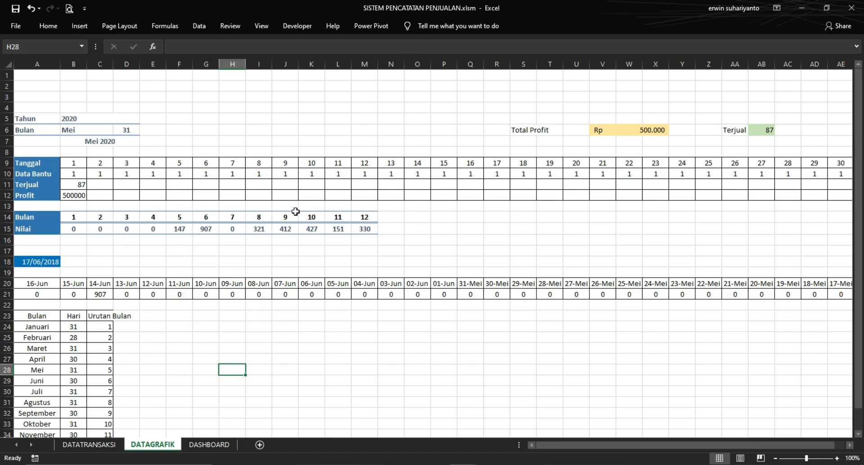
Move the blue rectangle on the DASHBOARD sheet down beside the calendar, around columns H to K and rows 27 to 29
{"action": "left_click", "coordinate": [209, 444]}
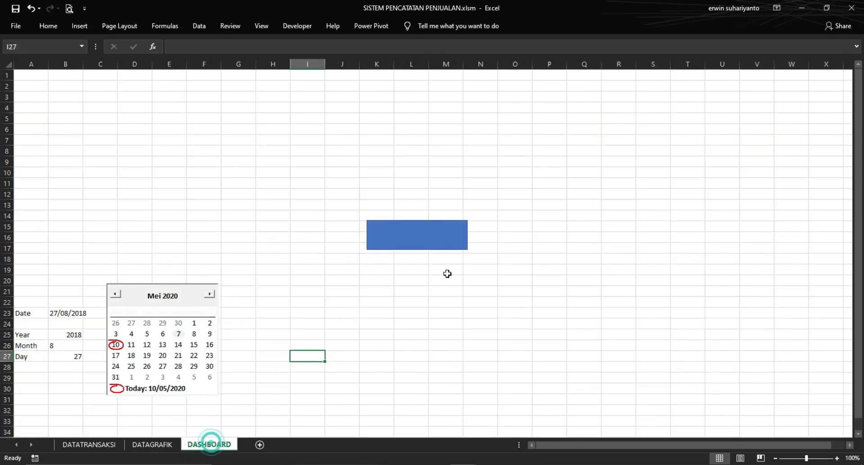
{"action": "left_click", "coordinate": [327, 181]}
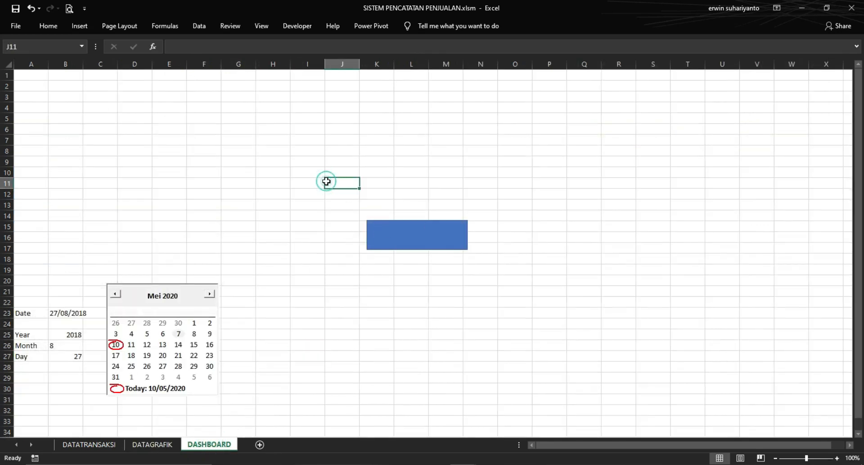
{"action": "right_click", "coordinate": [410, 231]}
{"action": "key", "text": "Escape"}
{"action": "left_click_drag", "start_coordinate": [420, 239], "coordinate": [340, 371]}
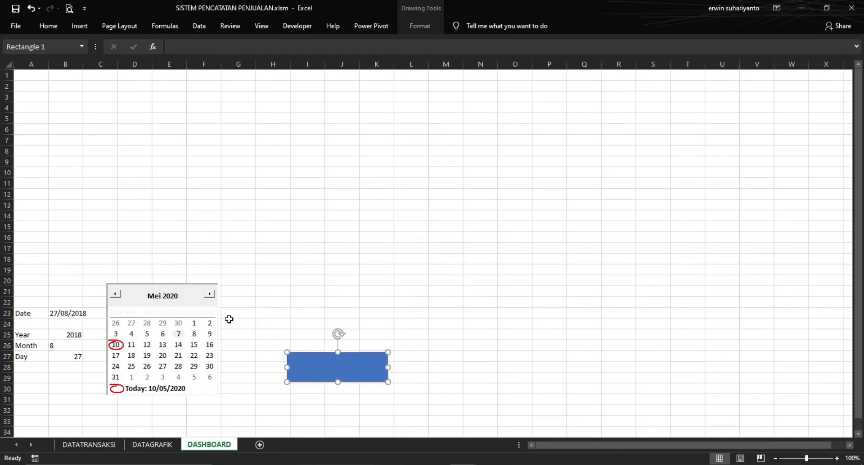
Move the calendar control on the DASHBOARD sheet straight down so it starts around row 28, across columns C to F
{"action": "left_click", "coordinate": [297, 25]}
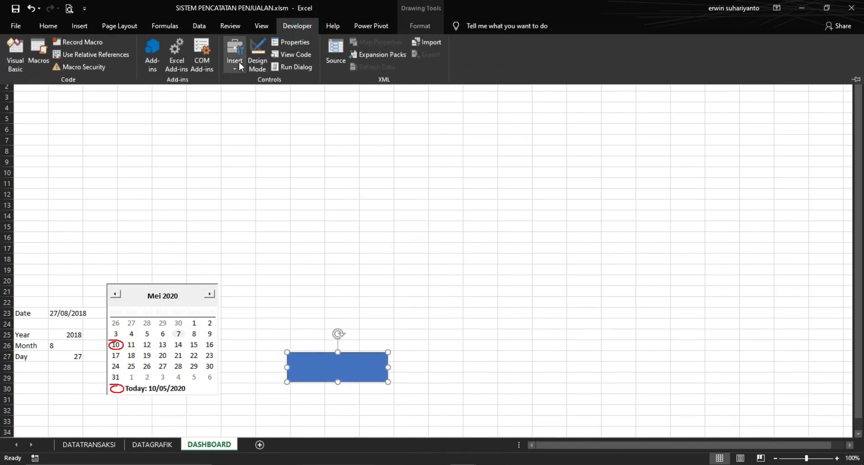
{"action": "left_click", "coordinate": [257, 55]}
{"action": "left_click", "coordinate": [173, 292]}
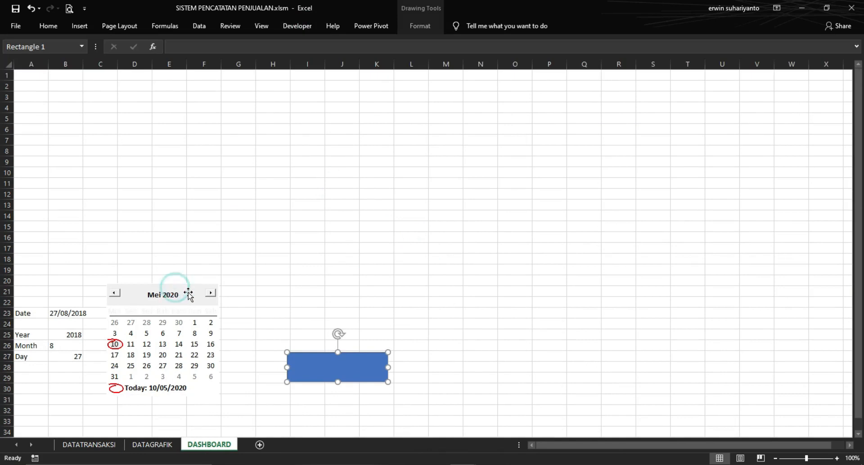
{"action": "left_click_drag", "start_coordinate": [173, 294], "coordinate": [168, 369]}
Test the blue rectangle's transaction form and close it, and move the rectangle to around columns V to X, rows 1 to 3
{"action": "left_click", "coordinate": [342, 368]}
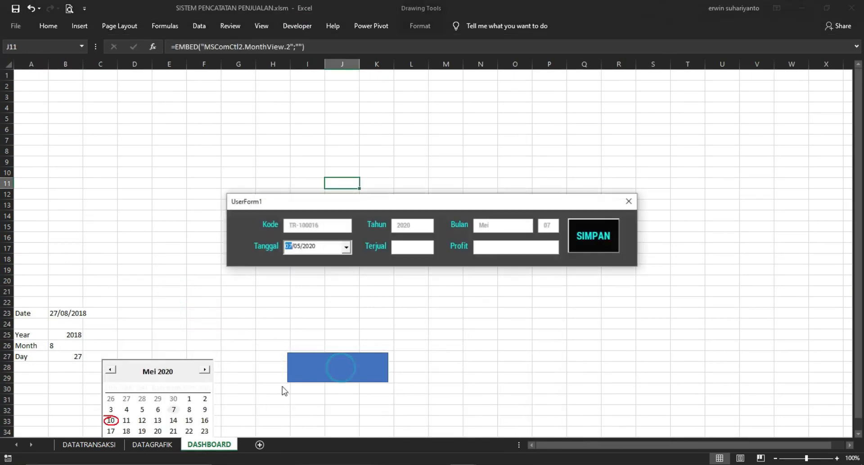
{"action": "left_click", "coordinate": [629, 201]}
{"action": "left_click", "coordinate": [332, 358]}
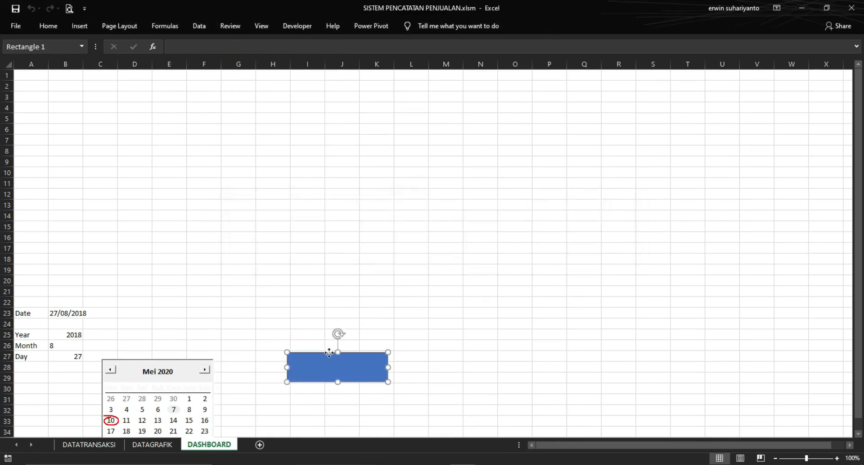
{"action": "mouse_move", "coordinate": [340, 364]}
{"action": "left_mouse_down"}
{"action": "mouse_move", "coordinate": [70, 368]}
{"action": "mouse_move", "coordinate": [765, 141]}
{"action": "mouse_move", "coordinate": [813, 82]}
{"action": "left_mouse_up"}
{"action": "left_click", "coordinate": [450, 138]}
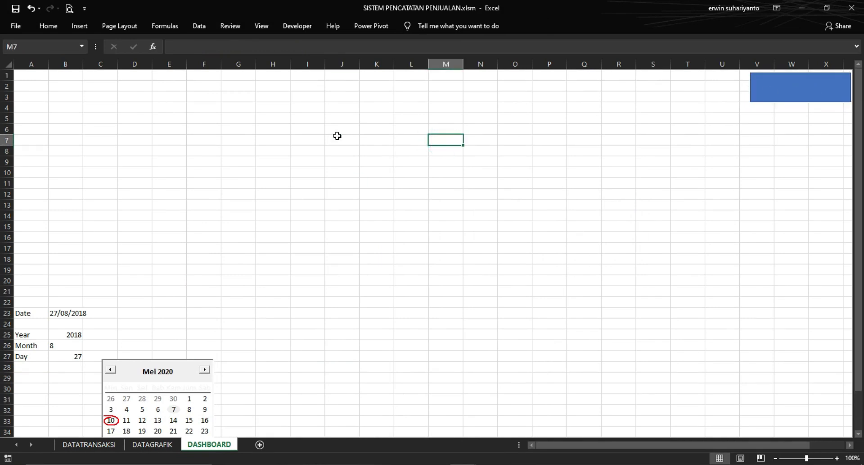
Set the Bulan month on the DATAGRAFIK sheet to April
{"action": "left_click", "coordinate": [152, 443]}
{"action": "left_click", "coordinate": [448, 234]}
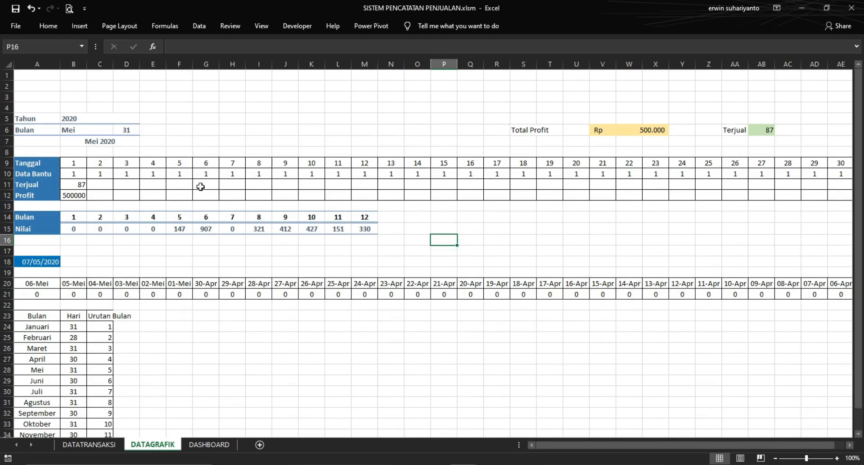
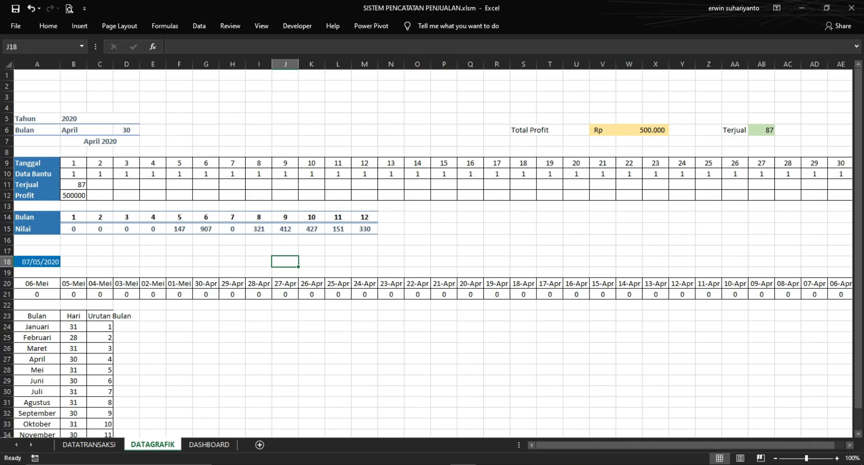
Switch to the PENCATATAN TRANSAKSI workbook and examine the OFFSET formulas behind its named ranges DUMMY, TANGGAL and TERJUAL
{"action": "left_click", "coordinate": [464, 464]}
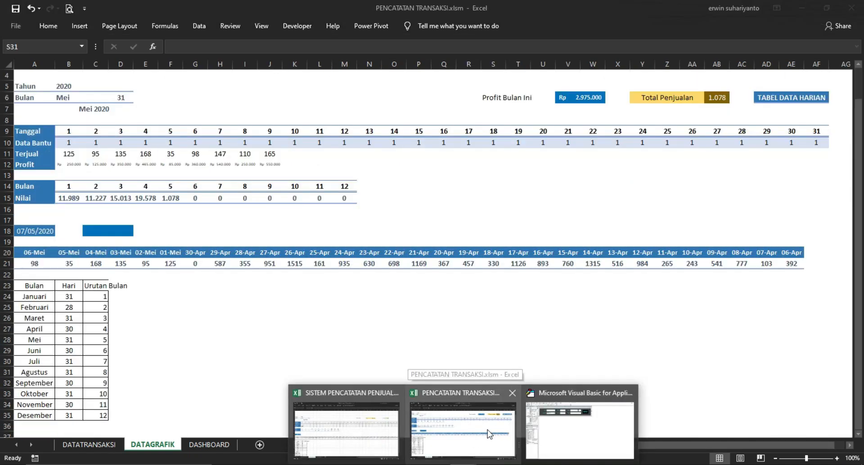
{"action": "left_click", "coordinate": [499, 433]}
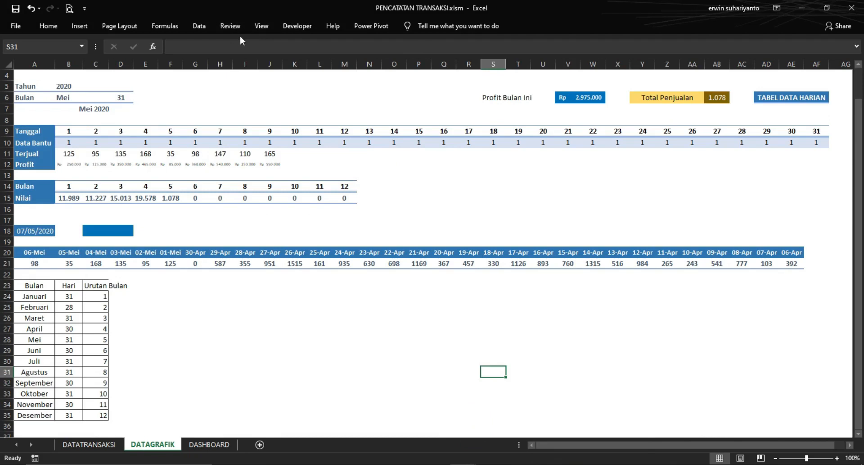
{"action": "left_click", "coordinate": [165, 26]}
{"action": "left_click", "coordinate": [308, 53]}
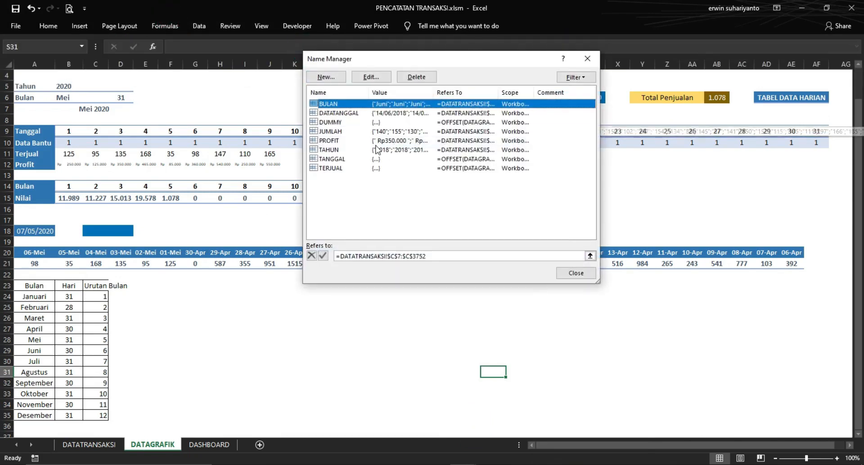
{"action": "left_click", "coordinate": [349, 122]}
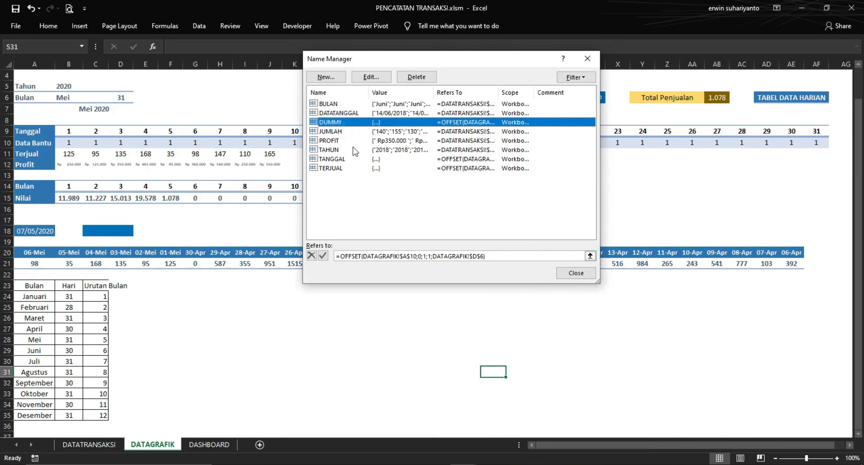
{"action": "left_click", "coordinate": [355, 159]}
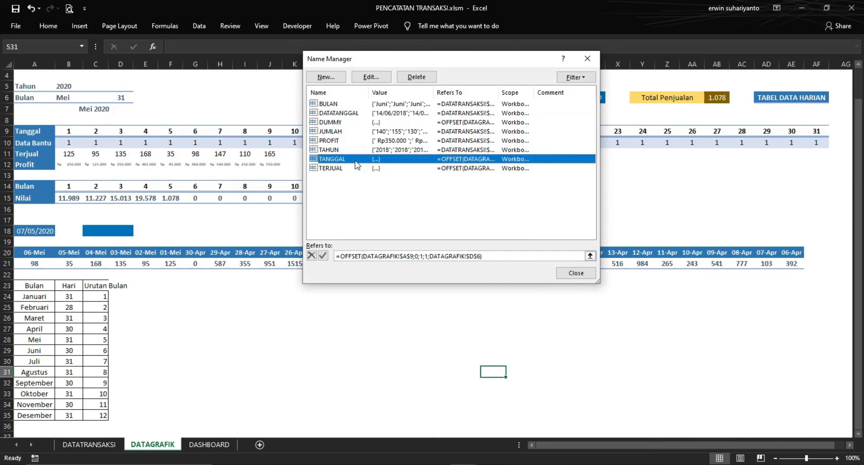
{"action": "left_click", "coordinate": [497, 255]}
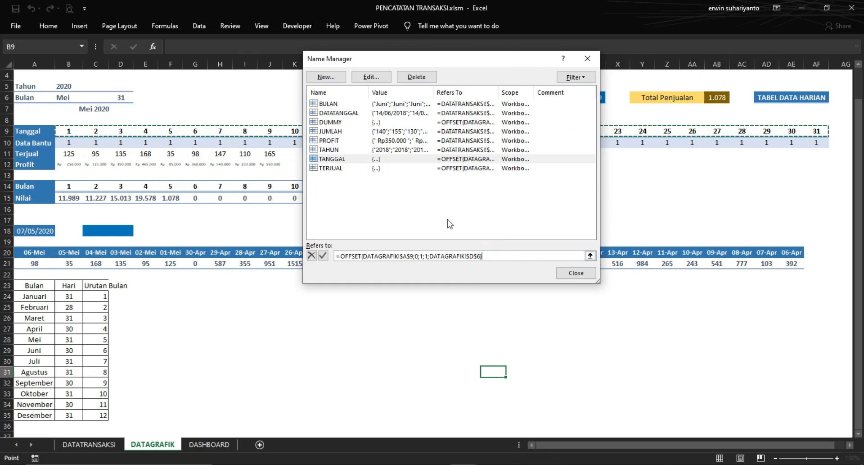
{"action": "left_click", "coordinate": [346, 169]}
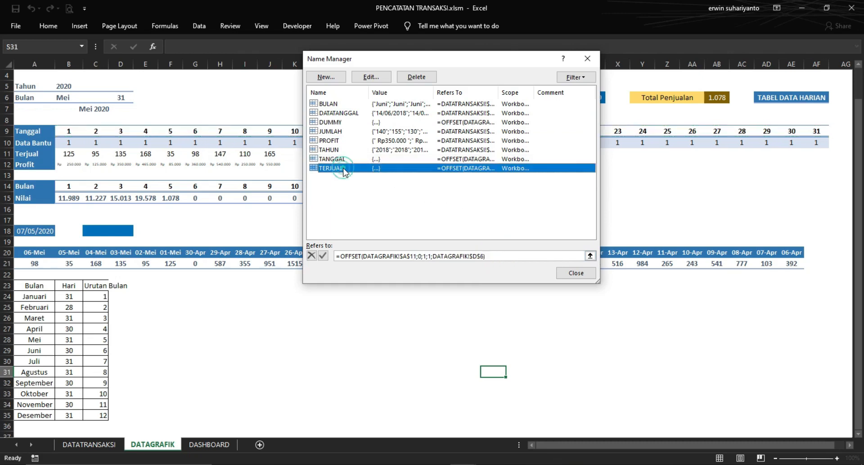
{"action": "left_click", "coordinate": [493, 255]}
{"action": "left_click", "coordinate": [576, 272]}
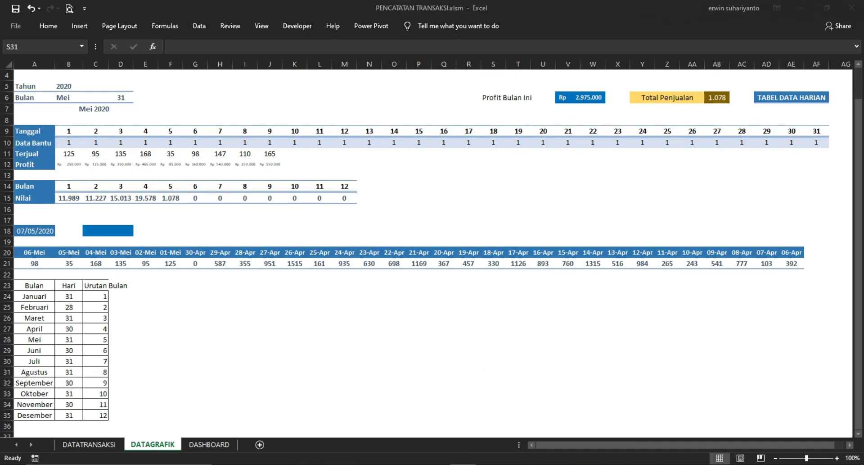
On the reference DASHBOARD sheet, inspect which named range supplies the series values of the daily sales line chart
{"action": "left_click", "coordinate": [422, 337]}
{"action": "left_click", "coordinate": [209, 443]}
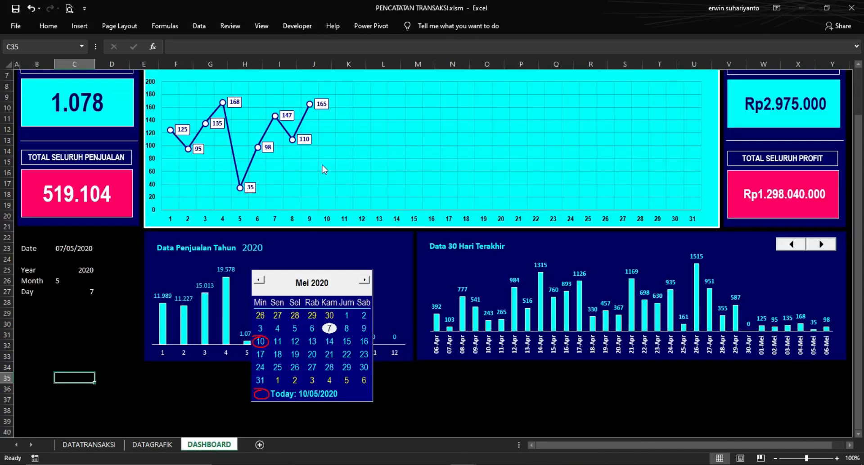
{"action": "right_click", "coordinate": [362, 141]}
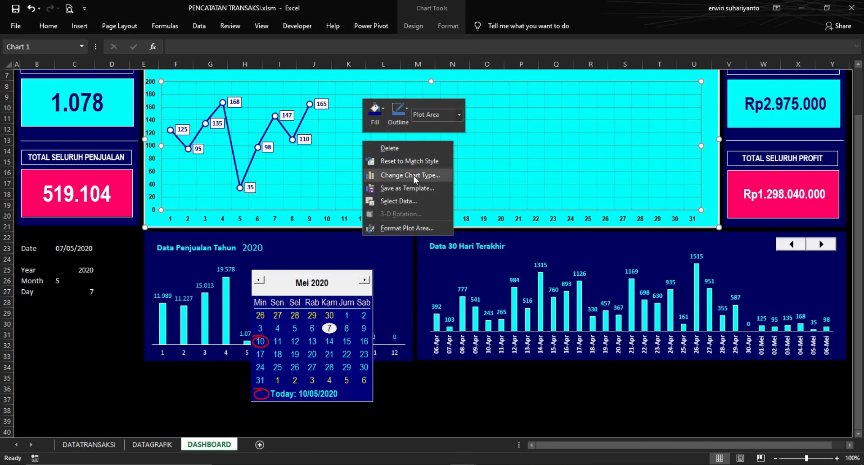
{"action": "left_click", "coordinate": [413, 199]}
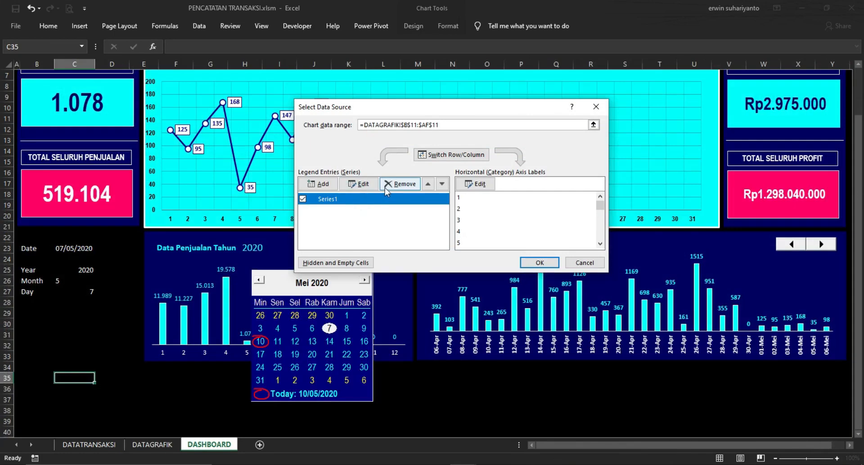
{"action": "left_click", "coordinate": [371, 185]}
{"action": "left_click", "coordinate": [406, 201]}
{"action": "left_click_drag", "start_coordinate": [396, 200], "coordinate": [468, 201]}
{"action": "left_click", "coordinate": [466, 219]}
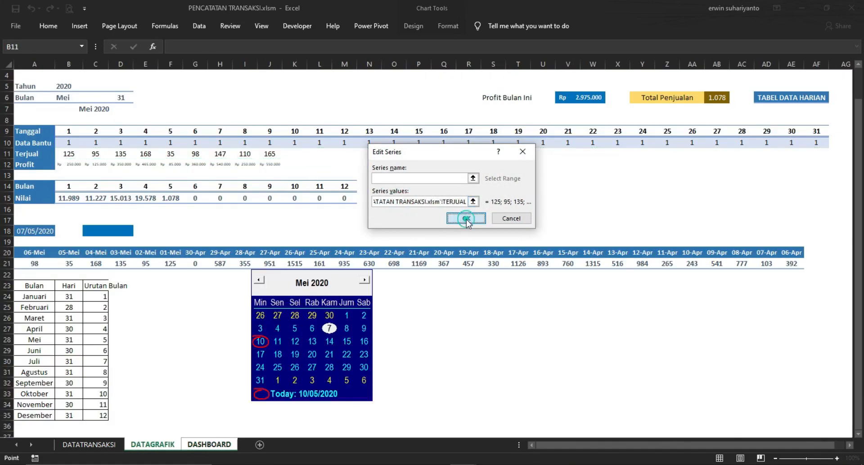
{"action": "left_click", "coordinate": [575, 261]}
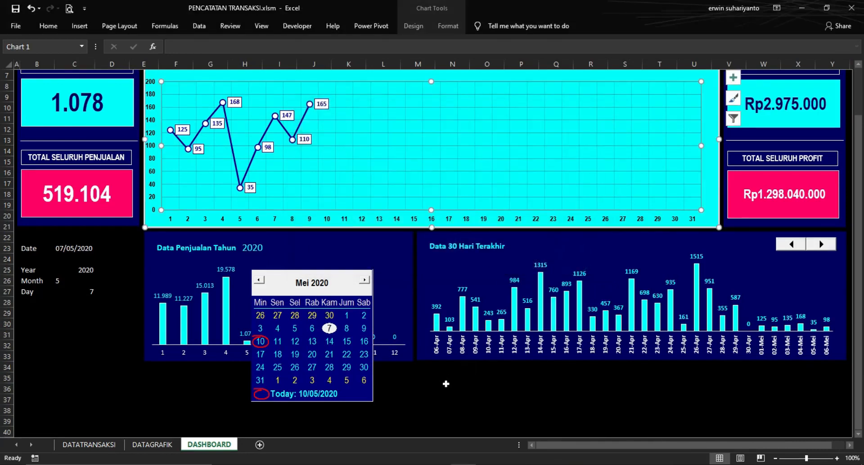
{"action": "left_click", "coordinate": [479, 388]}
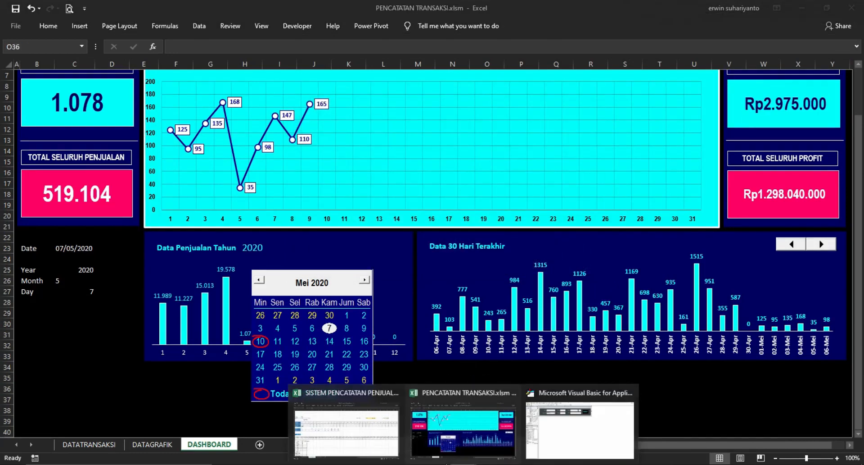
Switch back to SISTEM PENCATATAN PENJUALAN and start a new workbook-scope defined name called DTANGGAL
{"action": "left_click", "coordinate": [450, 435]}
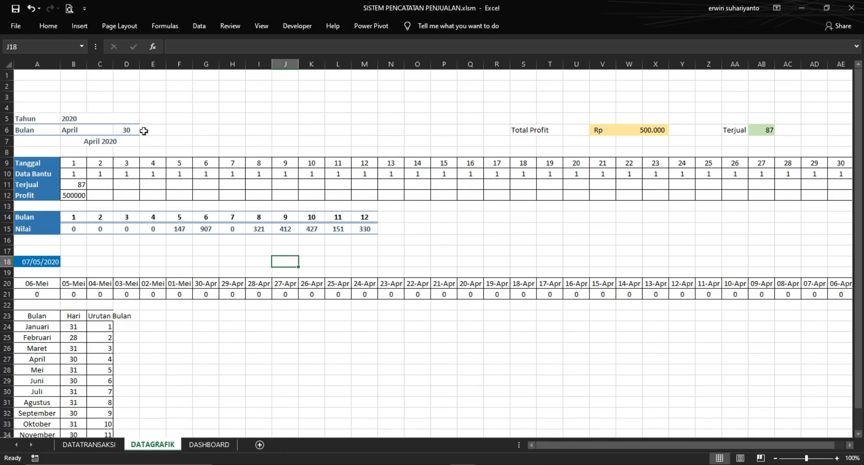
{"action": "left_click", "coordinate": [164, 25]}
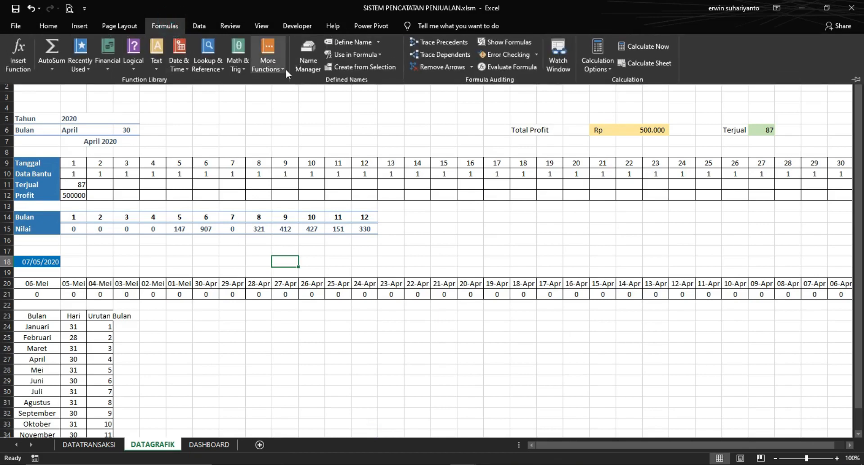
{"action": "left_click", "coordinate": [310, 55]}
{"action": "left_click", "coordinate": [327, 78]}
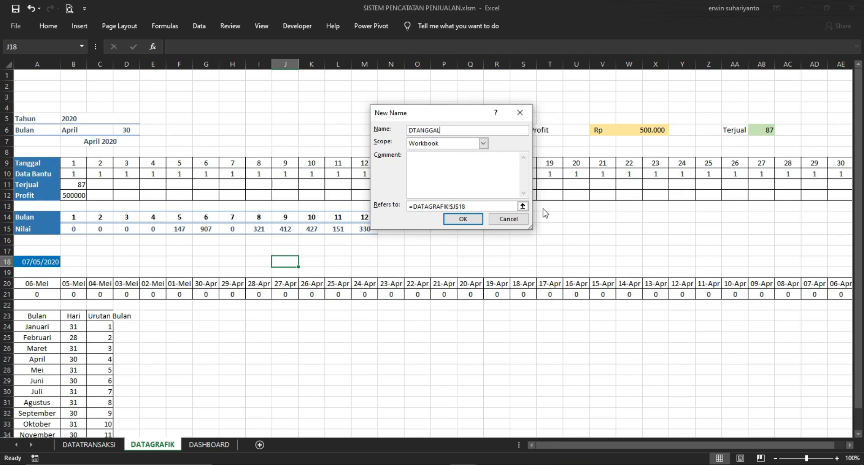
{"action": "left_click_drag", "start_coordinate": [533, 227], "coordinate": [686, 244]}
Make the new name DTANGGAL refer to =OFFSET(DATAGRAFIK!$B$9;0;1;1;DATAGRAFIK!$D$6) and save it
{"action": "left_click", "coordinate": [479, 222]}
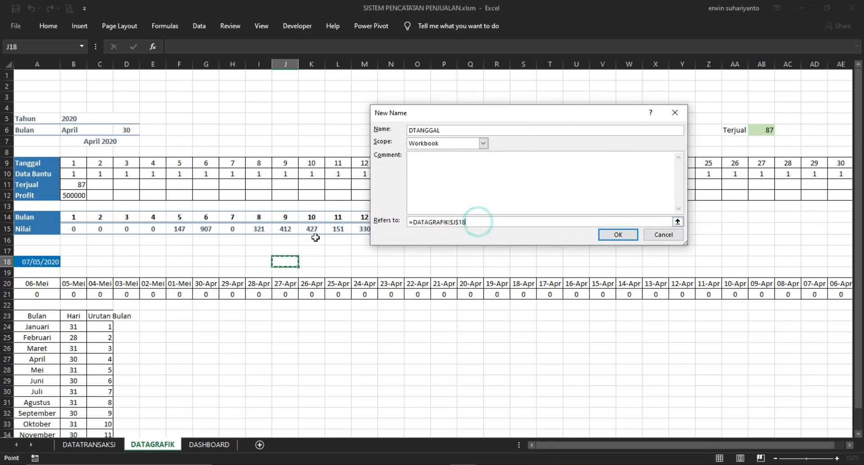
{"action": "left_click_drag", "start_coordinate": [479, 221], "coordinate": [390, 224]}
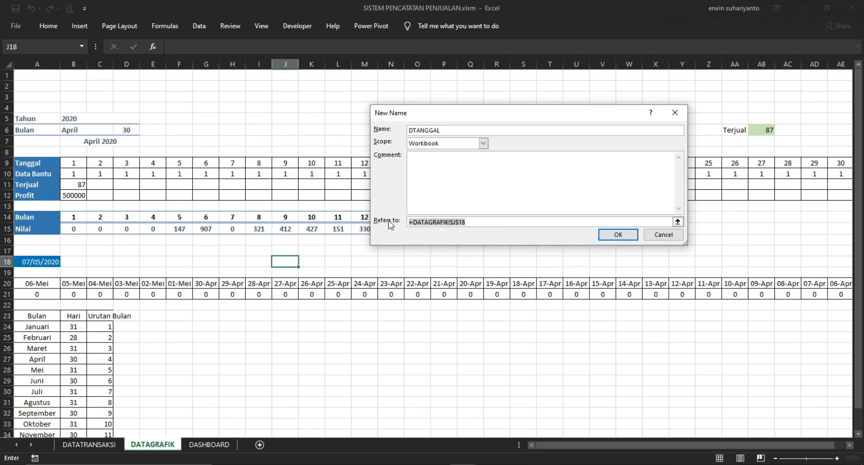
{"action": "type", "text": "=OFFSET("}
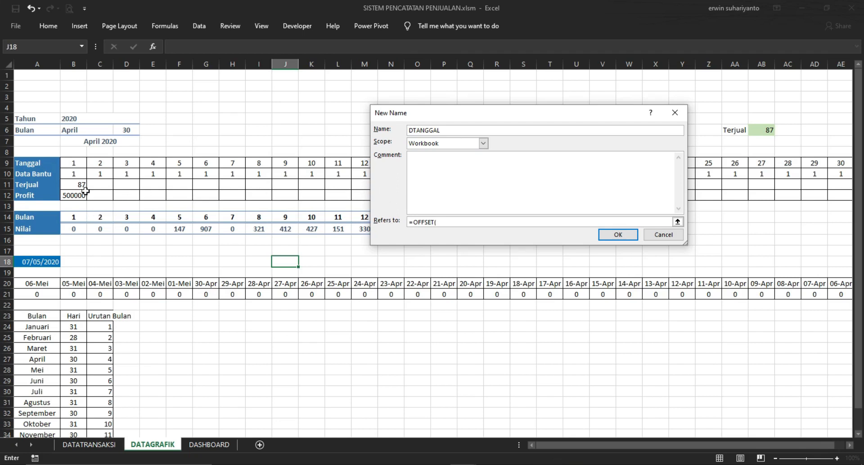
{"action": "left_click", "coordinate": [74, 163]}
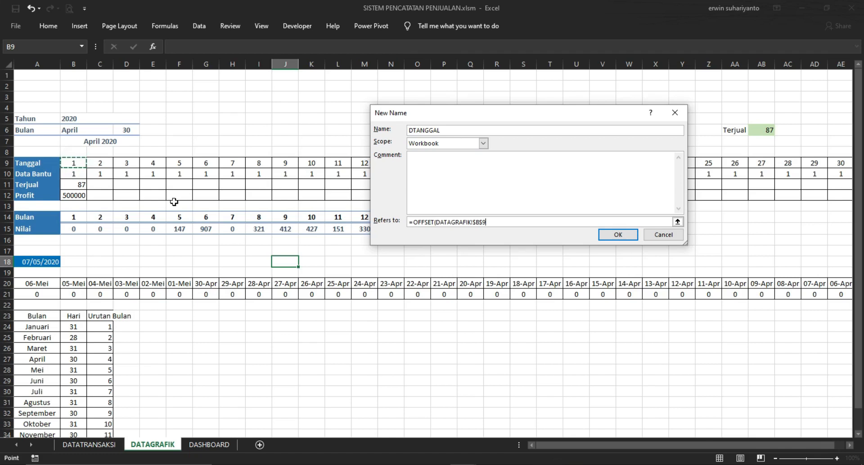
{"action": "type", "text": ";0;1;1;"}
{"action": "left_click", "coordinate": [126, 129]}
{"action": "key", "text": "F2"}
{"action": "key", "text": "Return"}
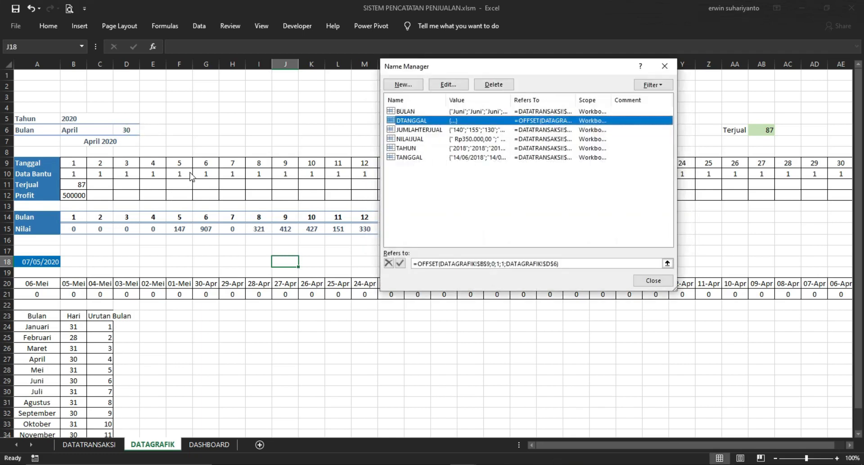
Check which cells in row 9 of DATAGRAFIK the DTANGGAL name covers, and close the Name Manager
{"action": "left_click", "coordinate": [630, 263]}
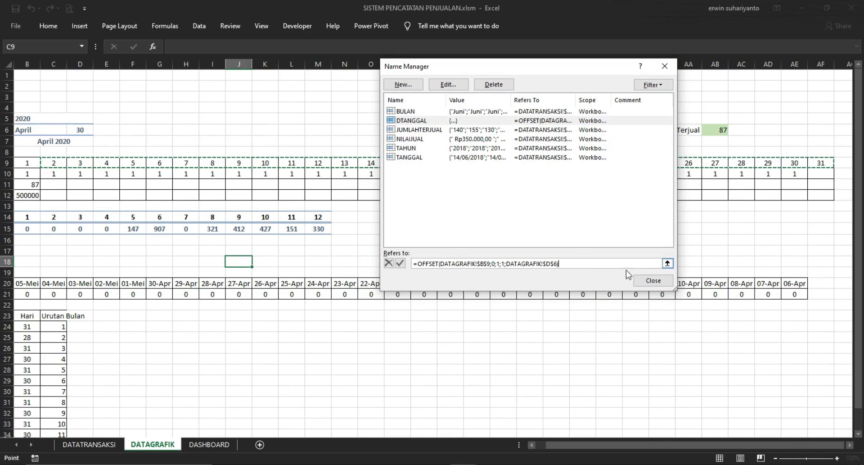
{"action": "left_click", "coordinate": [638, 283]}
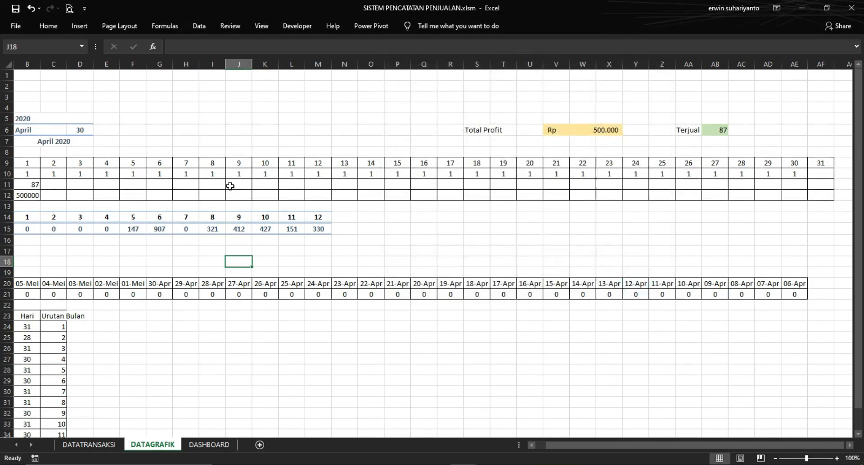
{"action": "left_click", "coordinate": [536, 442]}
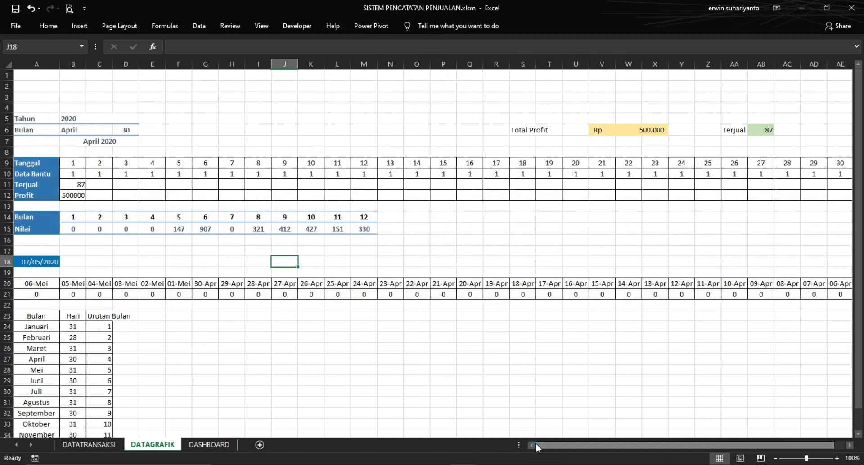
Reopen the DTANGGAL definition in the Name Manager and inspect the range its OFFSET formula selects
{"action": "left_click", "coordinate": [74, 163]}
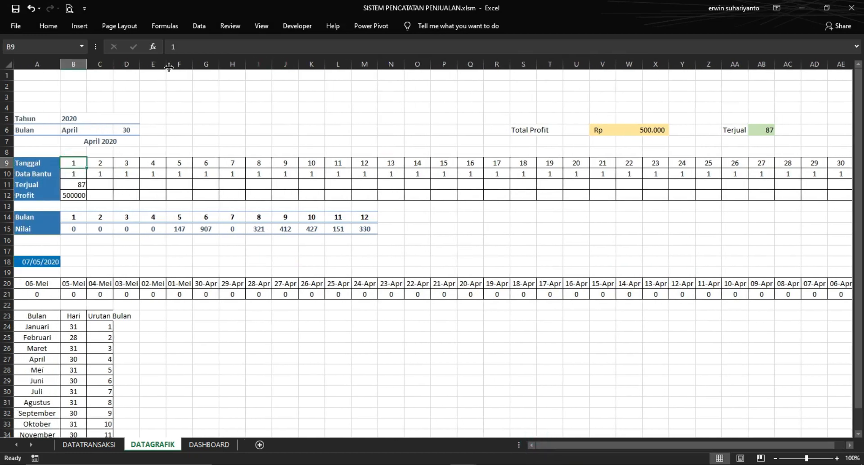
{"action": "left_click", "coordinate": [170, 29]}
{"action": "left_click", "coordinate": [309, 66]}
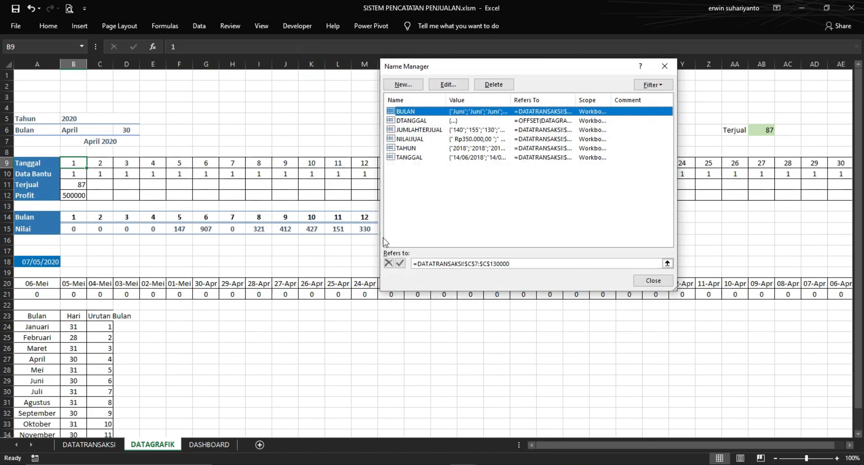
{"action": "left_click", "coordinate": [410, 120]}
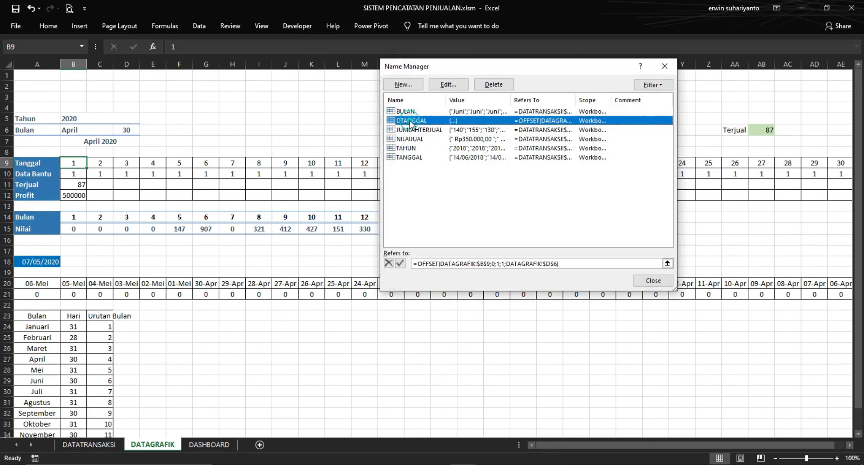
{"action": "left_click", "coordinate": [448, 263]}
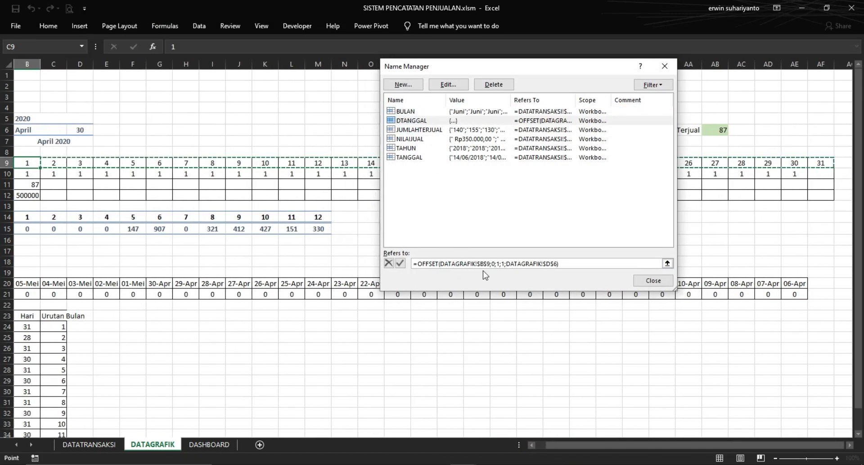
Redefine DTANGGAL as =OFFSET(DATAGRAFIK!$A$9;0;1;1;DATAGRAFIK!$D$6), save it and check the cells it covers
{"action": "left_click_drag", "start_coordinate": [491, 264], "coordinate": [441, 265]}
{"action": "key", "text": "Delete"}
{"action": "key", "text": "Delete"}
{"action": "left_click_drag", "start_coordinate": [523, 264], "coordinate": [366, 257]}
{"action": "key", "text": "Delete"}
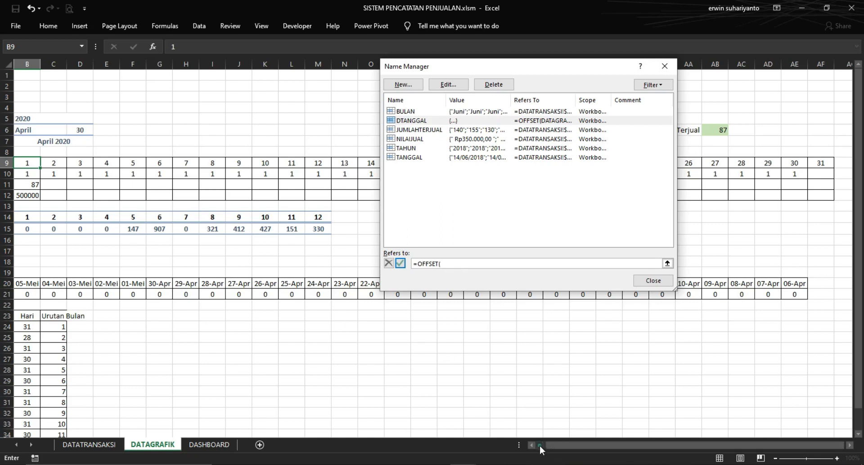
{"action": "left_click_drag", "start_coordinate": [543, 446], "coordinate": [533, 446]}
{"action": "left_click", "coordinate": [45, 163]}
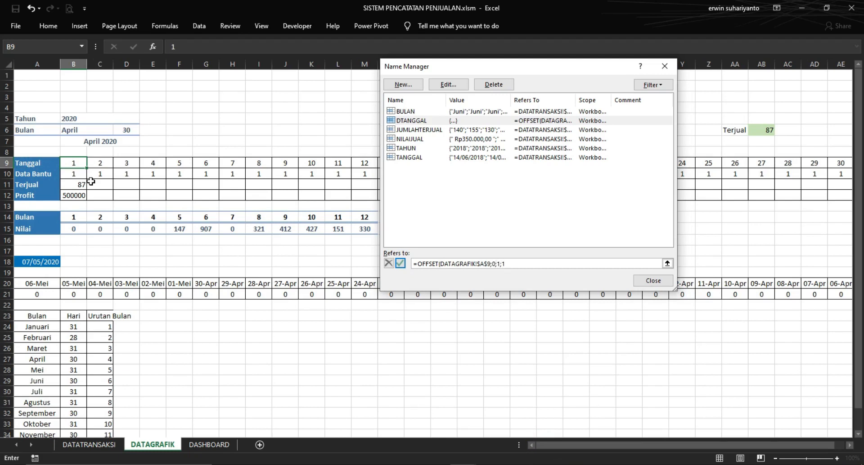
{"action": "left_click", "coordinate": [119, 134]}
{"action": "key", "text": "Return"}
{"action": "key", "text": "Return"}
{"action": "key", "text": "End"}
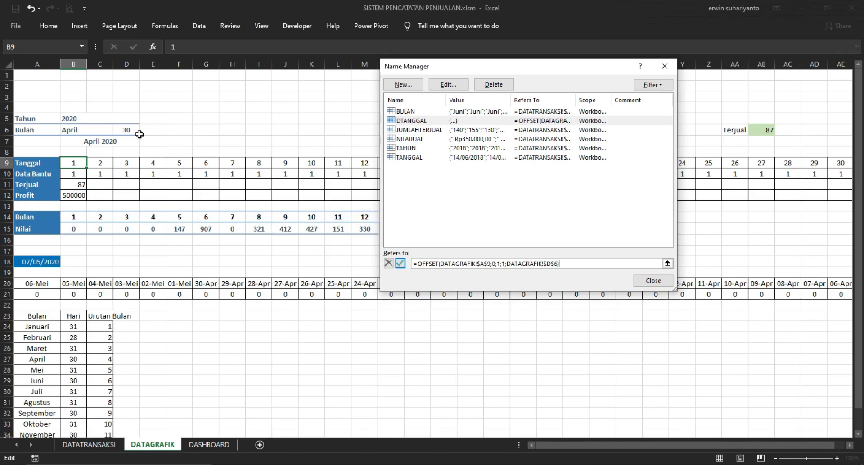
{"action": "key", "text": "Return"}
{"action": "left_click", "coordinate": [631, 260]}
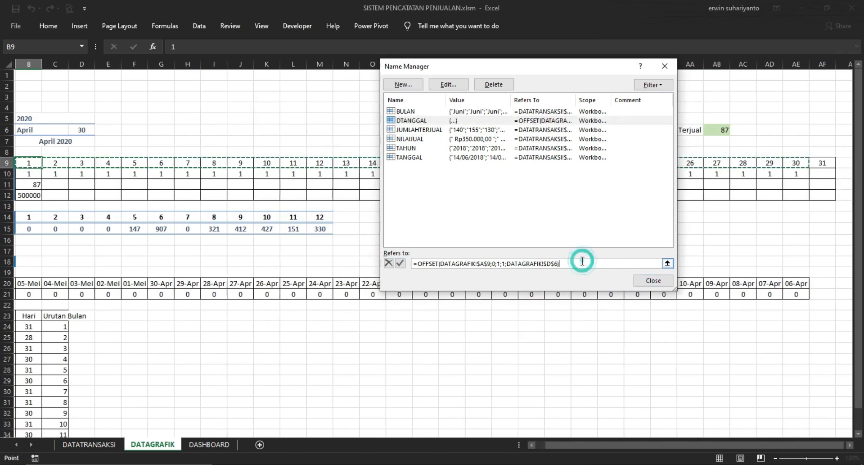
Create the workbook-scope name DATABANTU referring to =OFFSET(DATAGRAFIK!$A$10;0;1;1;DATAGRAFIK!$D$6)
{"action": "left_click", "coordinate": [404, 83]}
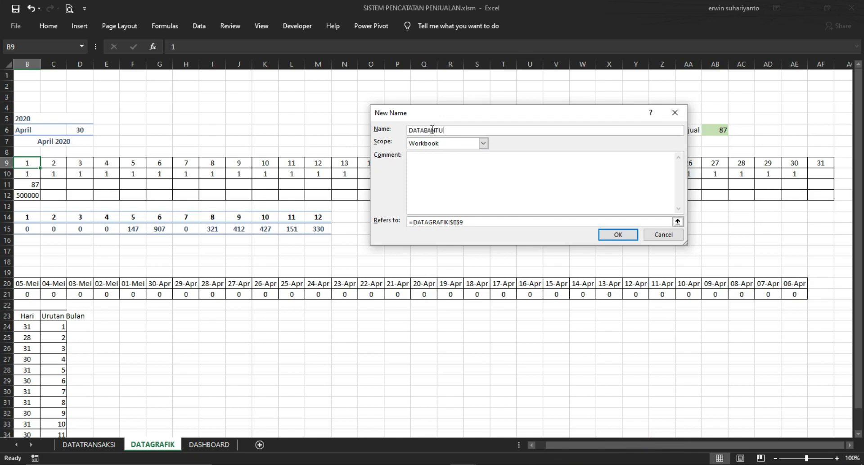
{"action": "left_click", "coordinate": [477, 222]}
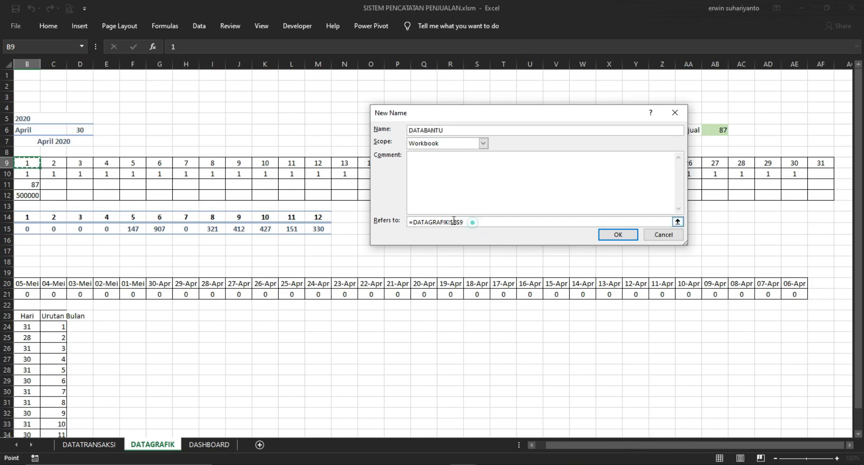
{"action": "left_click_drag", "start_coordinate": [477, 222], "coordinate": [386, 223]}
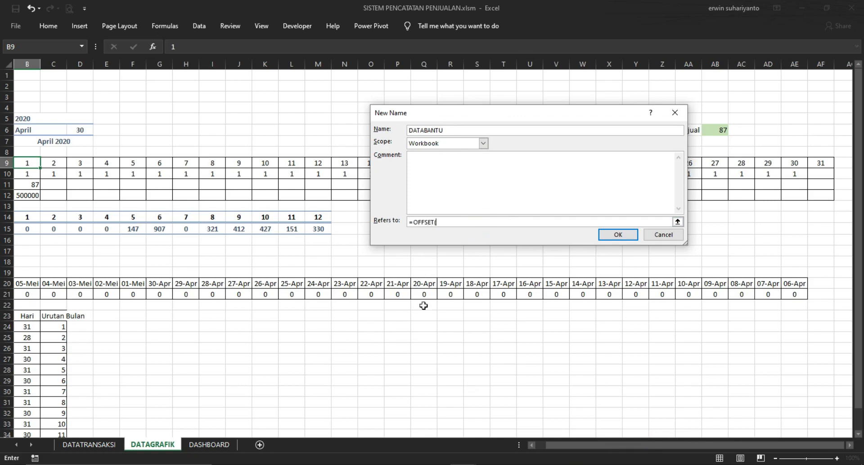
{"action": "left_click_drag", "start_coordinate": [561, 445], "coordinate": [551, 444]}
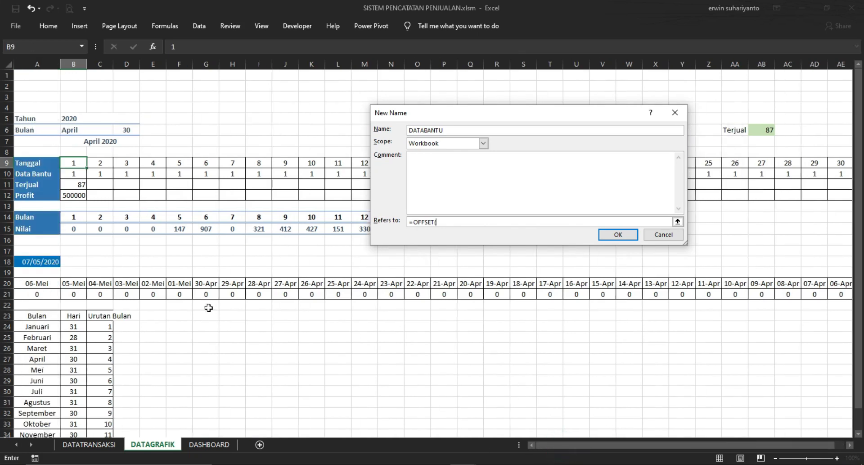
{"action": "left_click", "coordinate": [44, 176]}
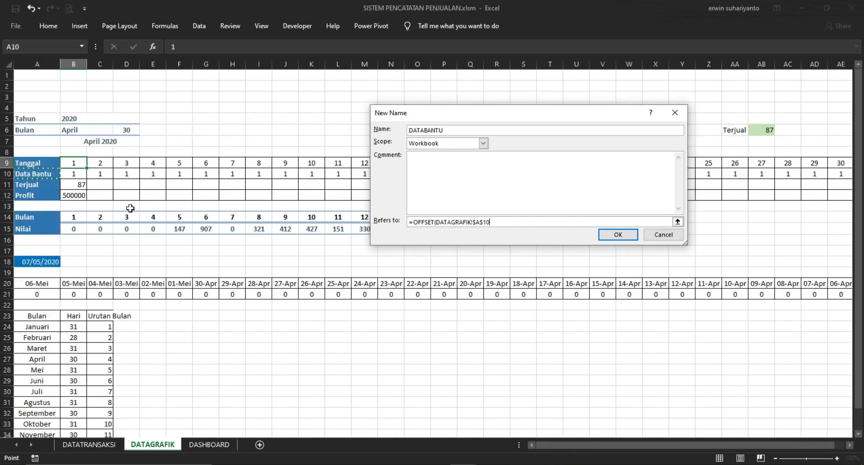
{"action": "type", "text": ";0;1;1;"}
{"action": "left_click", "coordinate": [119, 133]}
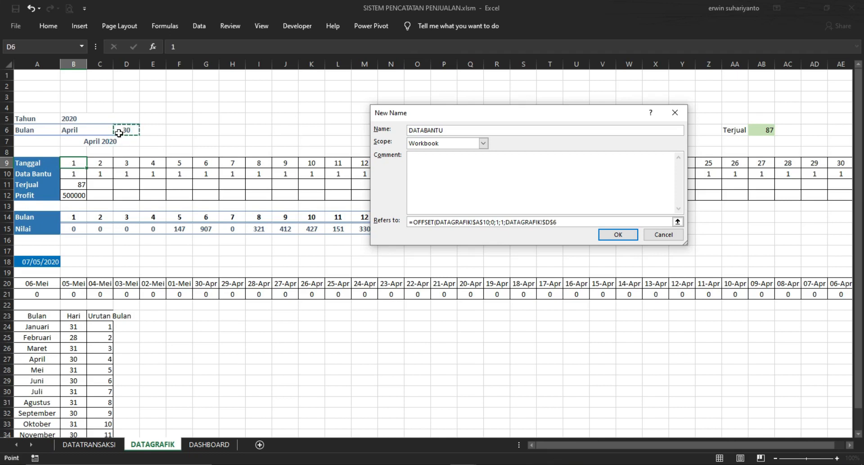
{"action": "type", "text": ")"}
{"action": "key", "text": "Return"}
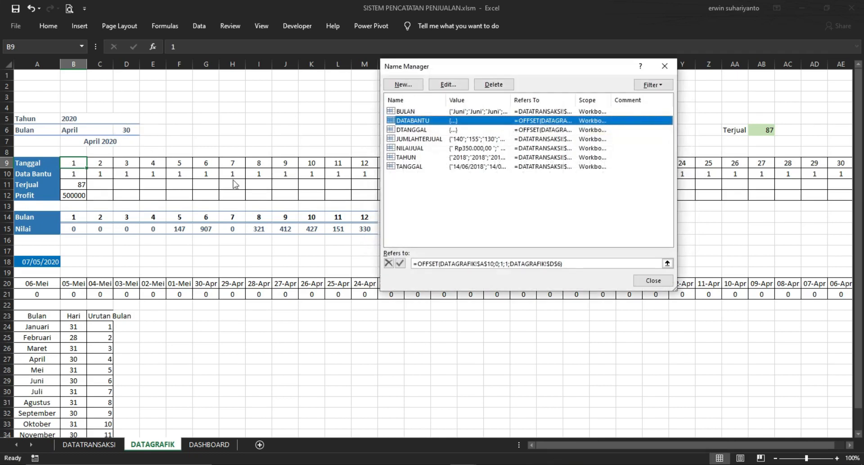
Create the workbook-scope name DTERJUAL referring to =OFFSET(DATAGRAFIK!$A$11;0;1;1;DATAGRAFIK!$D$6)
{"action": "left_click", "coordinate": [403, 84]}
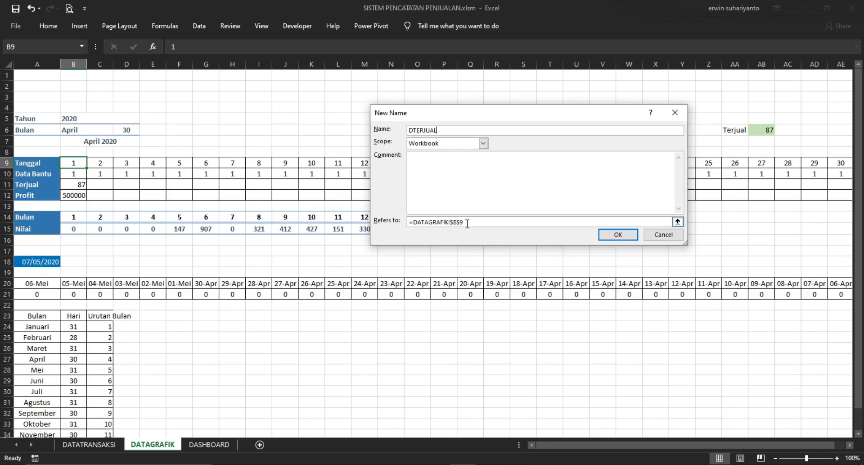
{"action": "left_click_drag", "start_coordinate": [464, 222], "coordinate": [404, 225]}
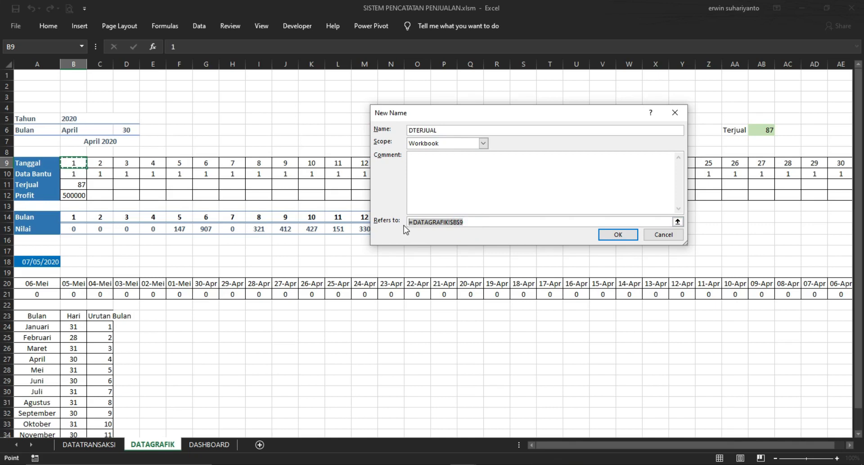
{"action": "type", "text": "=OFFSET("}
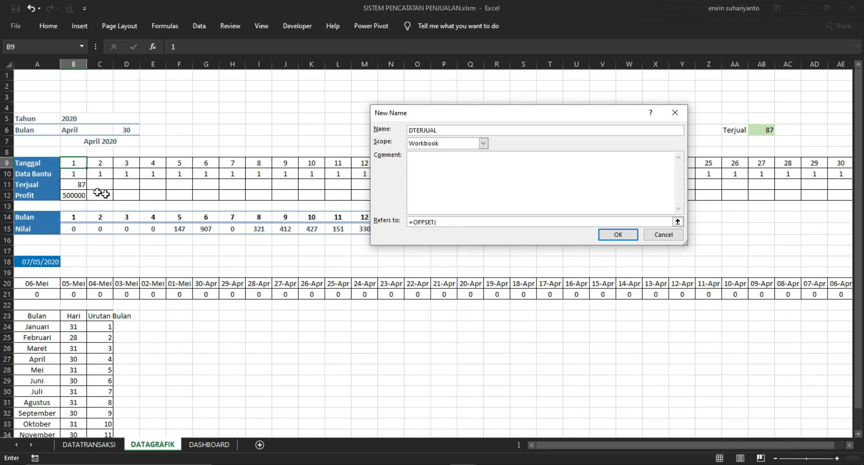
{"action": "left_click", "coordinate": [37, 185]}
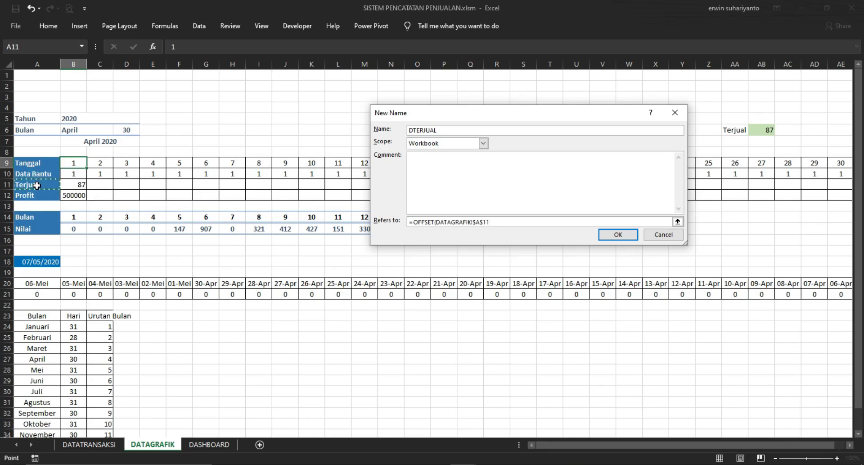
{"action": "type", "text": ";0;1;1;"}
{"action": "left_click", "coordinate": [121, 131]}
{"action": "type", "text": ")"}
{"action": "key", "text": "Return"}
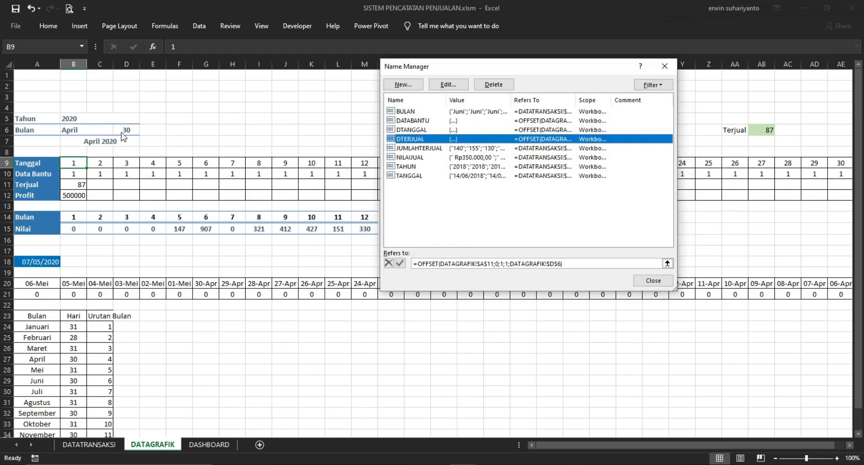
Review the definitions of DTANGGAL, DATABANTU and DTERJUAL, check the cells DTERJUAL covers, and close the Name Manager
{"action": "left_click_drag", "start_coordinate": [499, 71], "coordinate": [368, 87]}
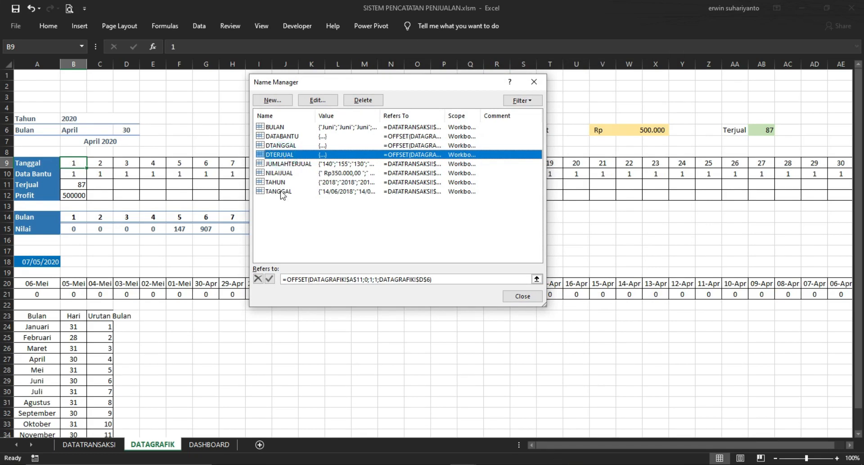
{"action": "left_click", "coordinate": [281, 146]}
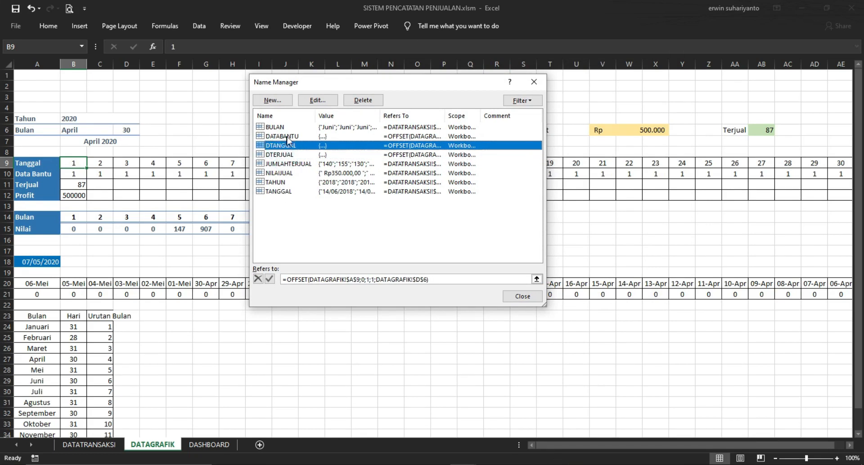
{"action": "left_click", "coordinate": [286, 136]}
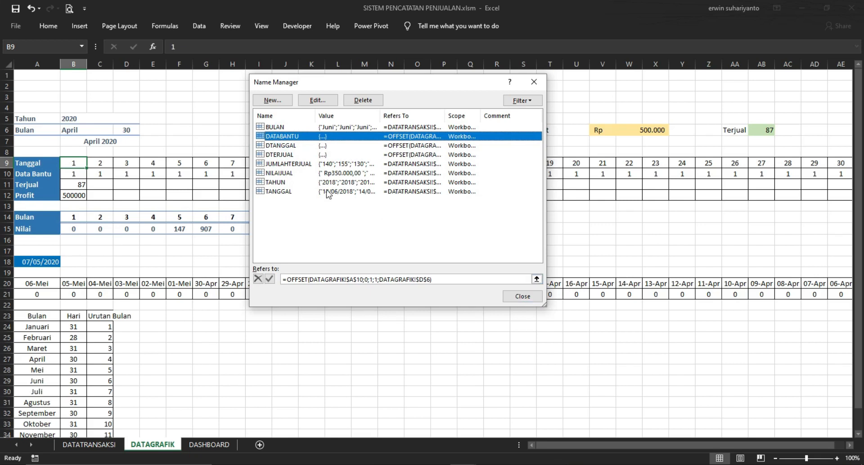
{"action": "left_click", "coordinate": [287, 157]}
{"action": "left_click", "coordinate": [450, 279]}
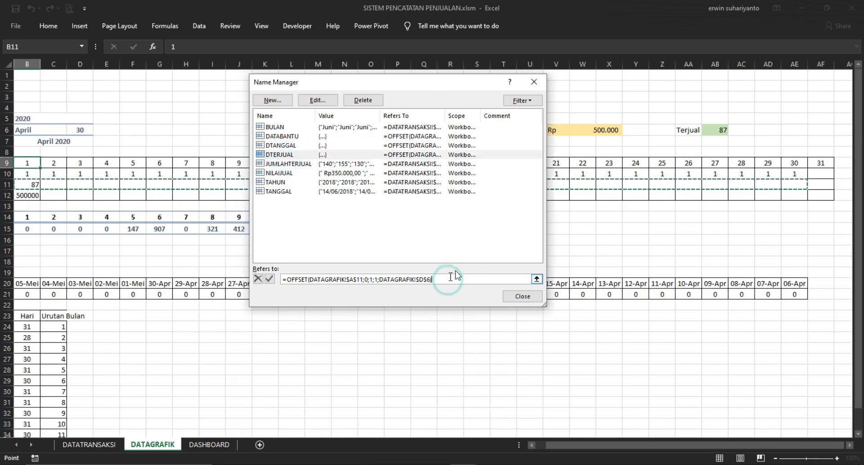
{"action": "left_click", "coordinate": [521, 298]}
Insert an empty clustered column chart on DATAGRAFIK and place it over columns F to P, starting at row 9
{"action": "left_click", "coordinate": [513, 336]}
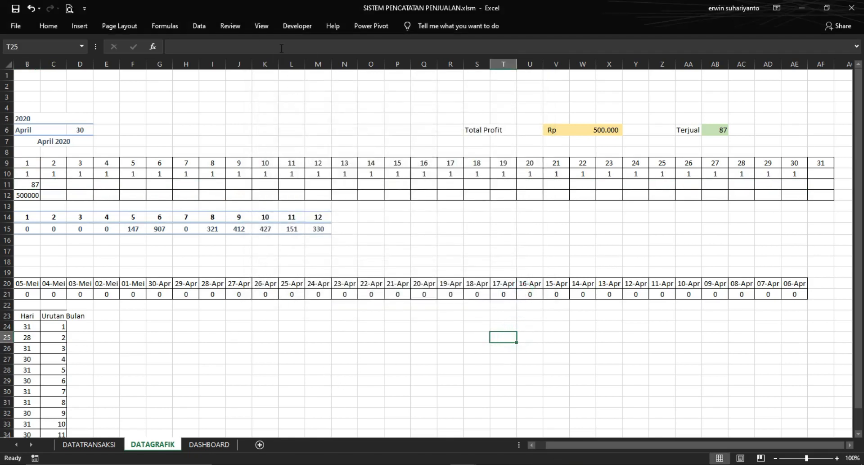
{"action": "left_click", "coordinate": [541, 445]}
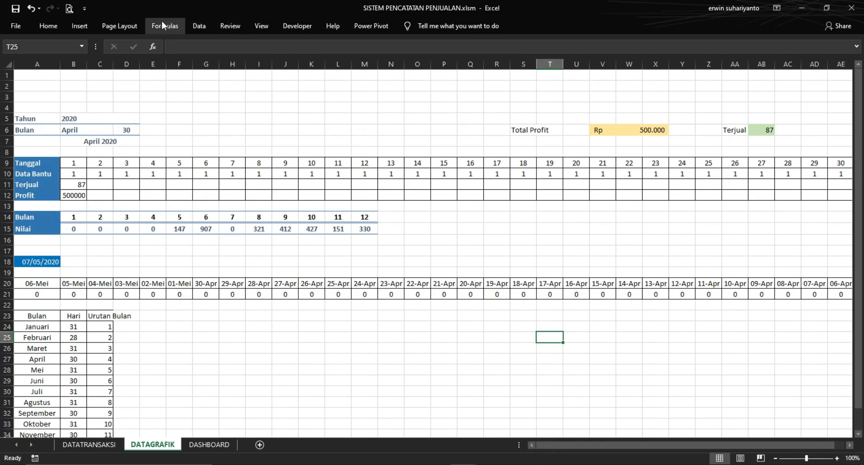
{"action": "left_click", "coordinate": [81, 26]}
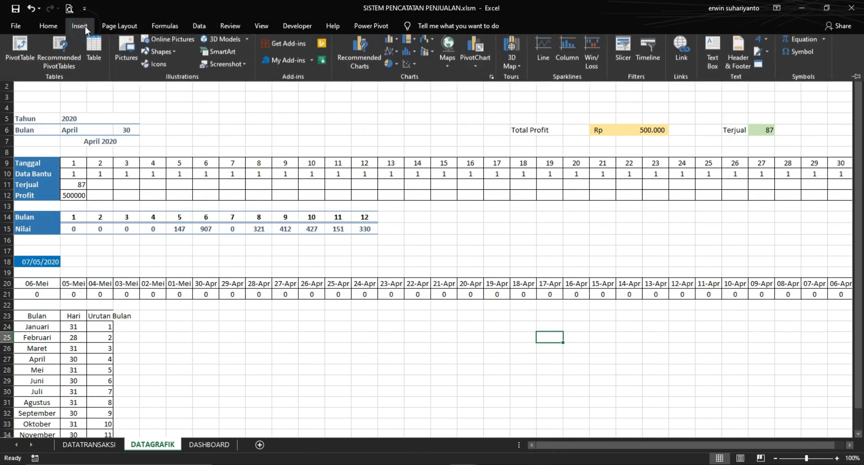
{"action": "left_click", "coordinate": [390, 43]}
{"action": "left_click", "coordinate": [401, 82]}
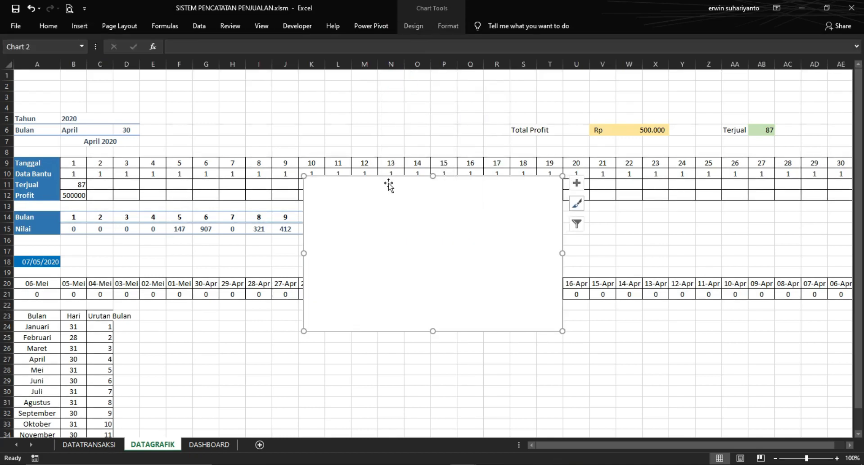
{"action": "left_click_drag", "start_coordinate": [392, 187], "coordinate": [277, 184]}
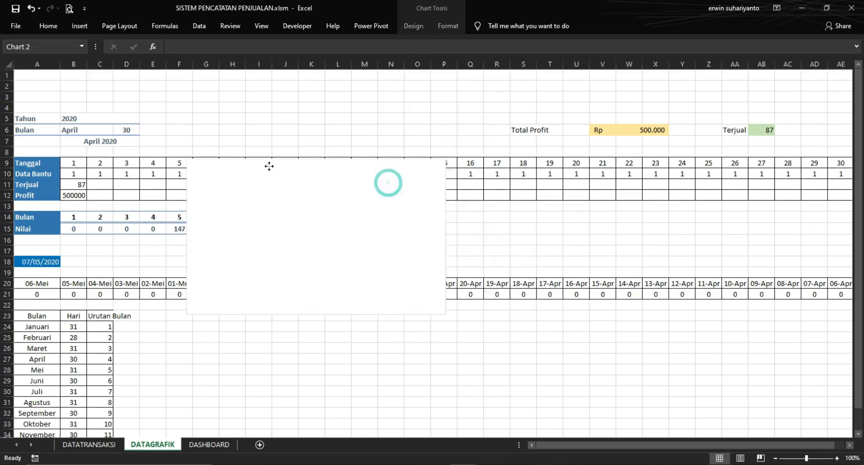
Add a data series to the empty chart, start its values reference with =DATAGRAFIK! and list the defined names available for it
{"action": "right_click", "coordinate": [304, 223]}
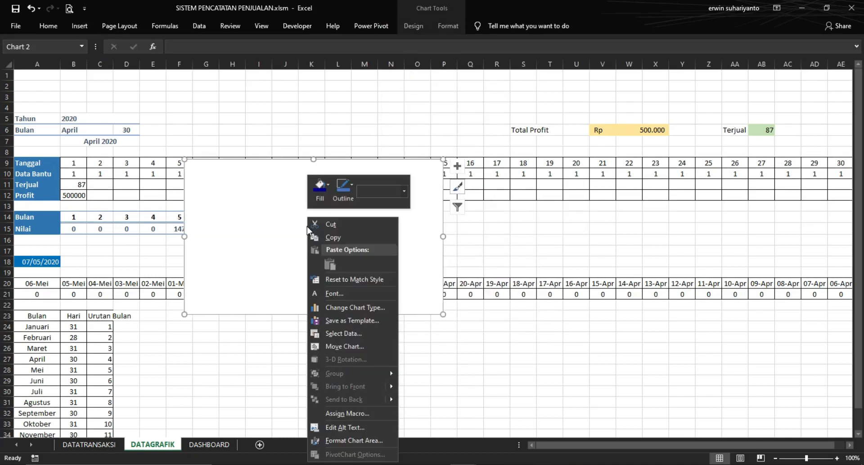
{"action": "left_click", "coordinate": [346, 332]}
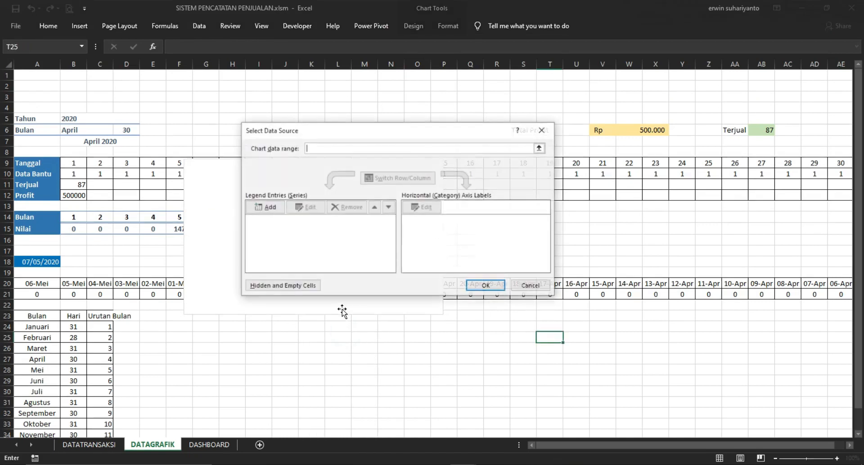
{"action": "left_click", "coordinate": [276, 210]}
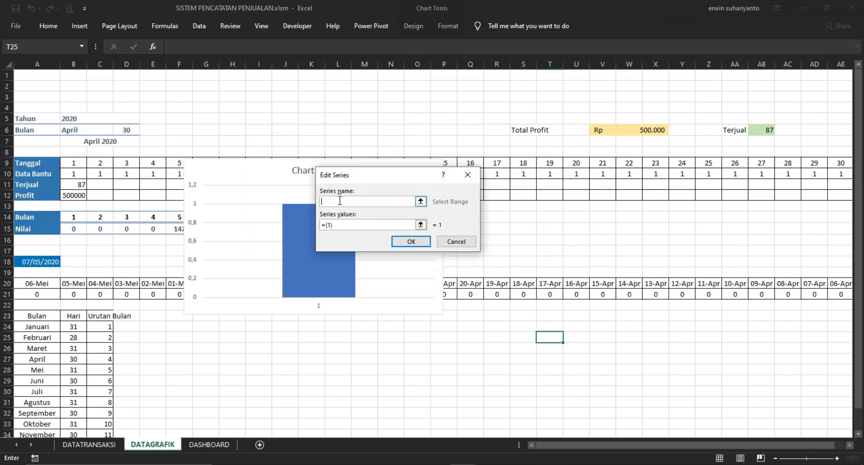
{"action": "double_click", "coordinate": [341, 225]}
{"action": "left_click", "coordinate": [46, 189]}
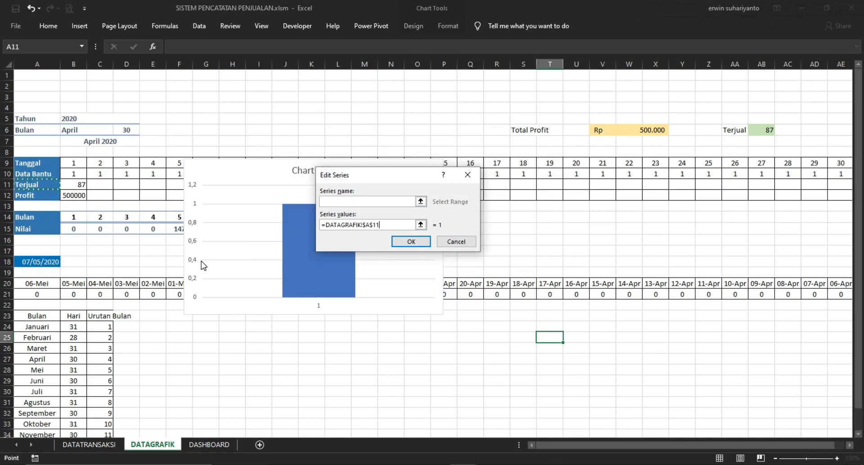
{"action": "key", "text": "BackSpace"}
{"action": "key", "text": "BackSpace"}
{"action": "left_click", "coordinate": [165, 25]}
{"action": "left_click", "coordinate": [370, 55]}
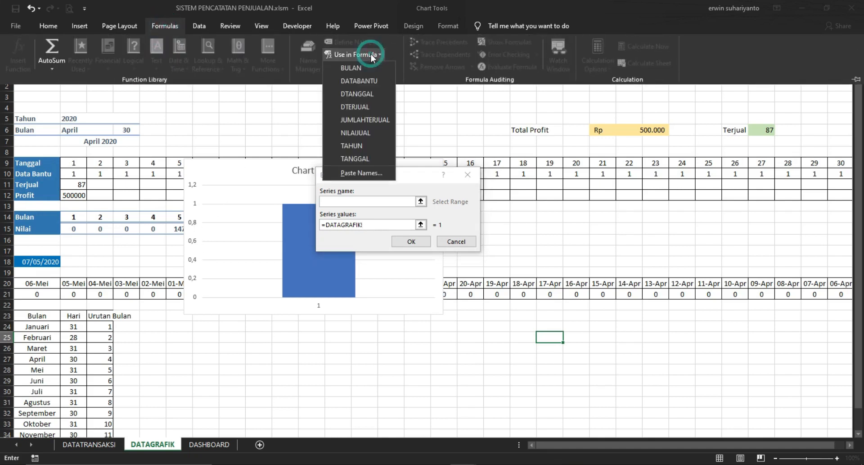
{"action": "left_click", "coordinate": [357, 106]}
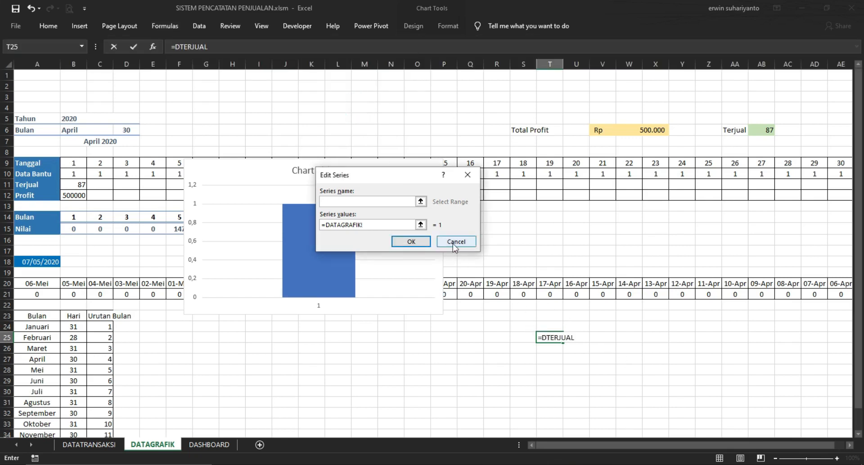
{"action": "left_click", "coordinate": [372, 224]}
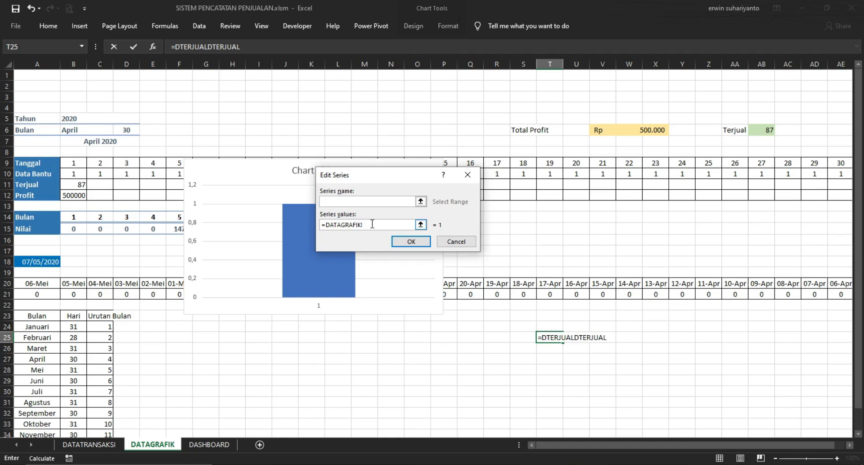
{"action": "left_click", "coordinate": [462, 243]}
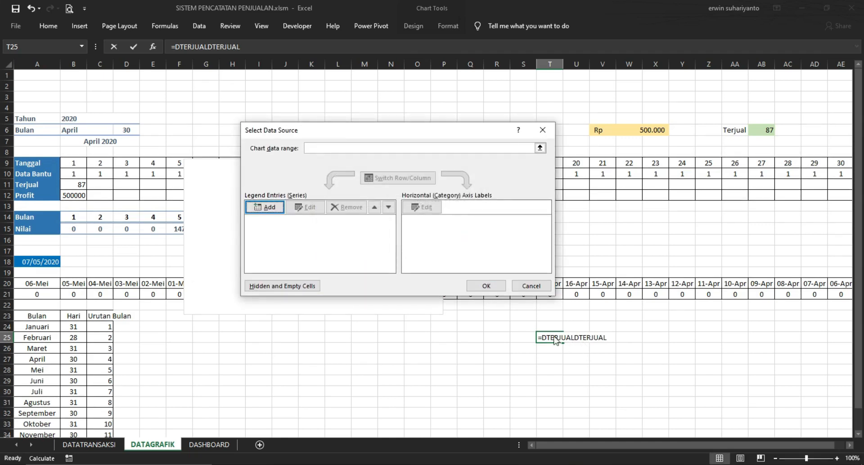
{"action": "left_click", "coordinate": [531, 286]}
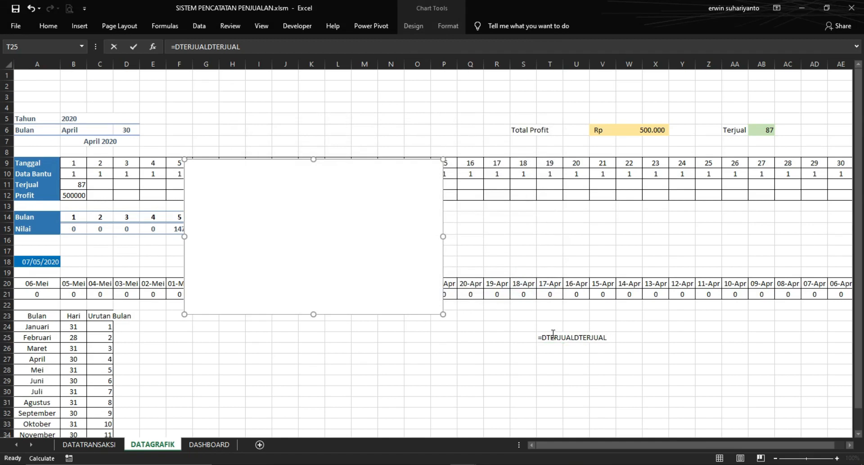
{"action": "left_click", "coordinate": [505, 353]}
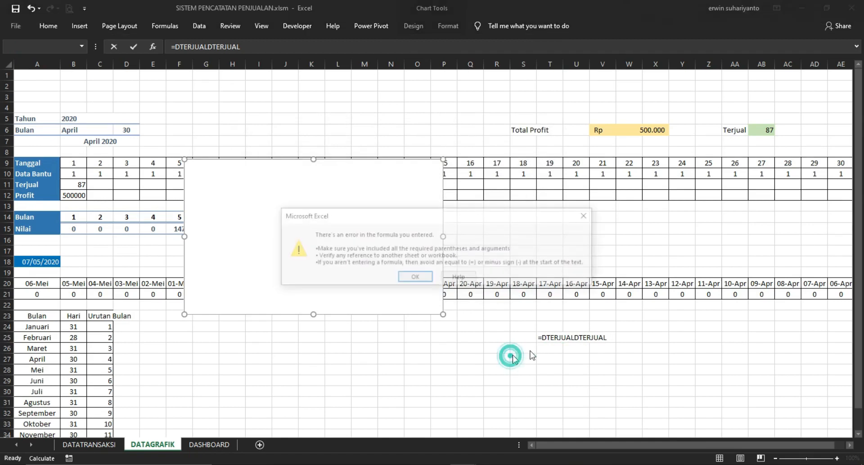
{"action": "left_click", "coordinate": [421, 278]}
{"action": "left_click", "coordinate": [261, 47]}
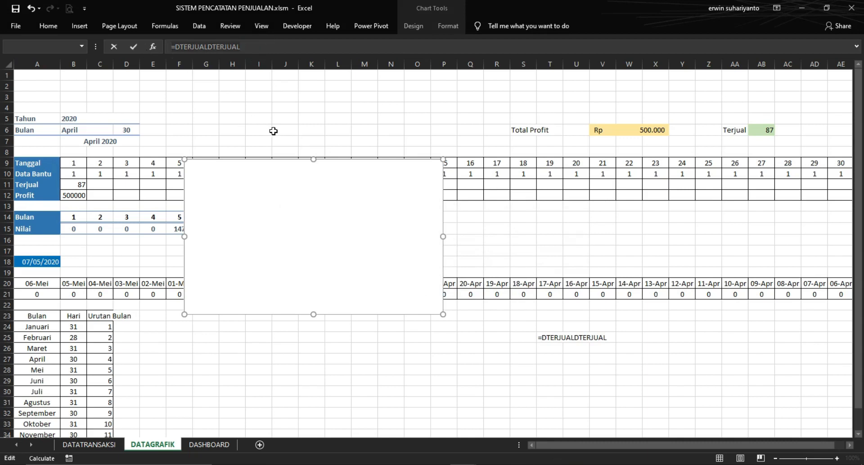
{"action": "key", "text": "Escape"}
{"action": "left_click", "coordinate": [372, 343]}
Add a data series to the blank chart on DATAGRAFIK with the series values =DATAGRAFIK!DTERJUAL
{"action": "left_click", "coordinate": [345, 259]}
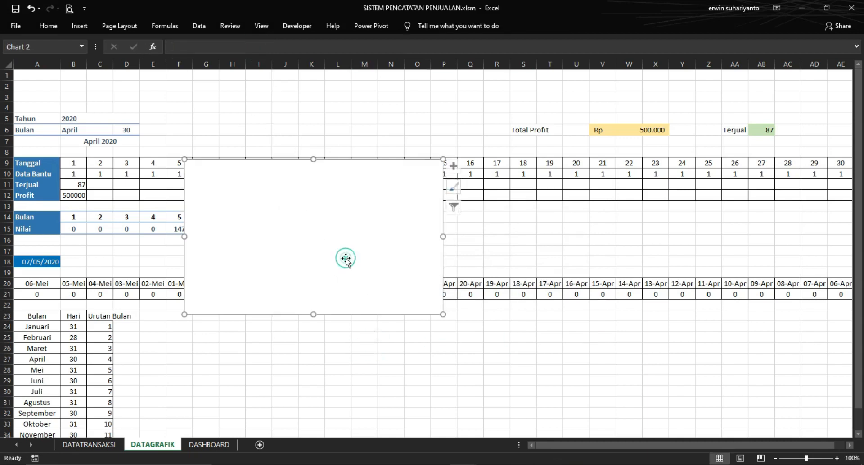
{"action": "right_click", "coordinate": [299, 217]}
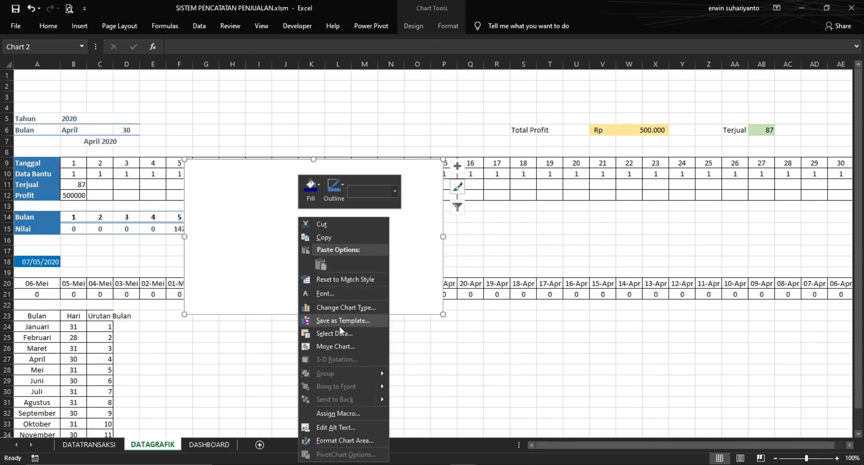
{"action": "left_click", "coordinate": [335, 333]}
{"action": "left_click", "coordinate": [326, 221]}
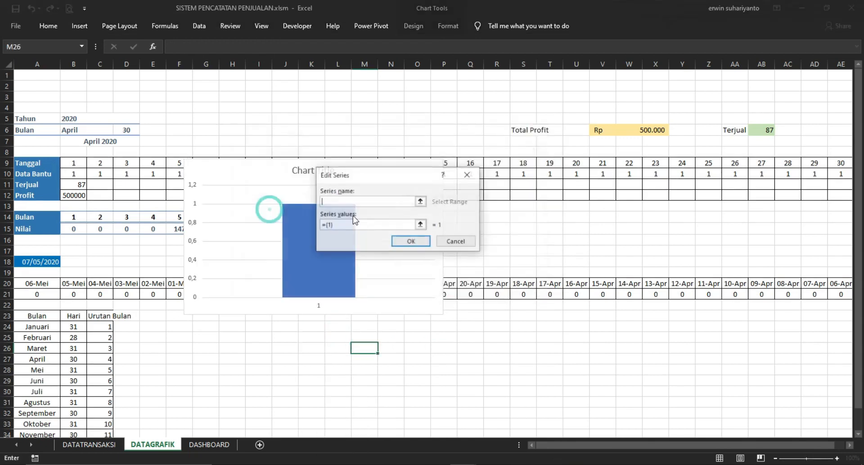
{"action": "left_click_drag", "start_coordinate": [347, 224], "coordinate": [315, 227]}
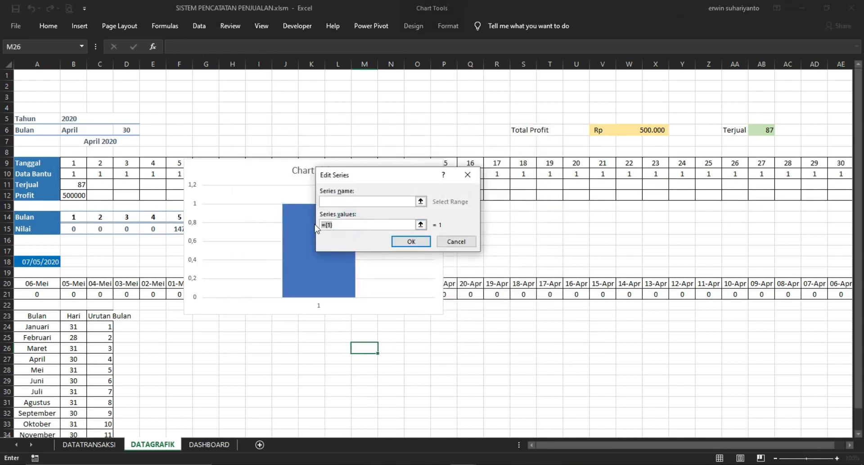
{"action": "key", "text": "BackSpace"}
{"action": "left_click", "coordinate": [39, 183]}
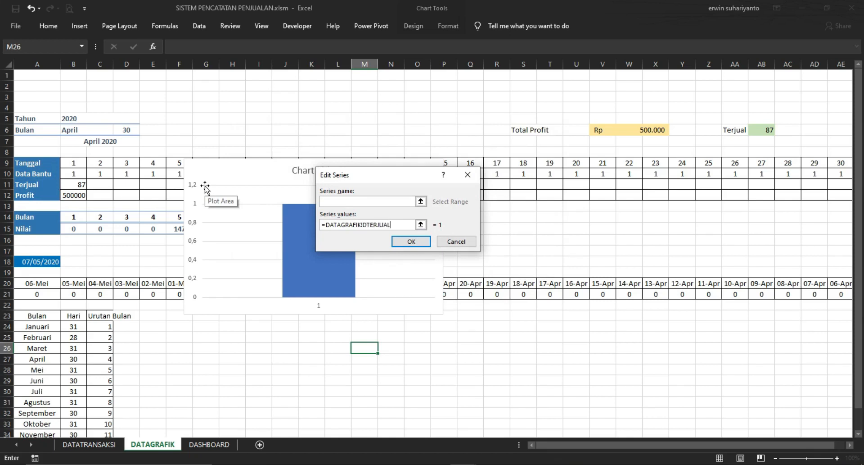
{"action": "key", "text": "Return"}
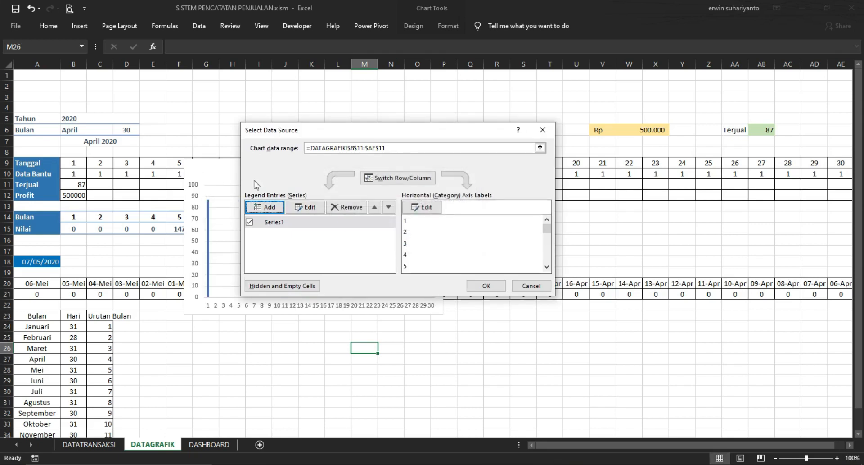
{"action": "left_click_drag", "start_coordinate": [309, 135], "coordinate": [392, 122]}
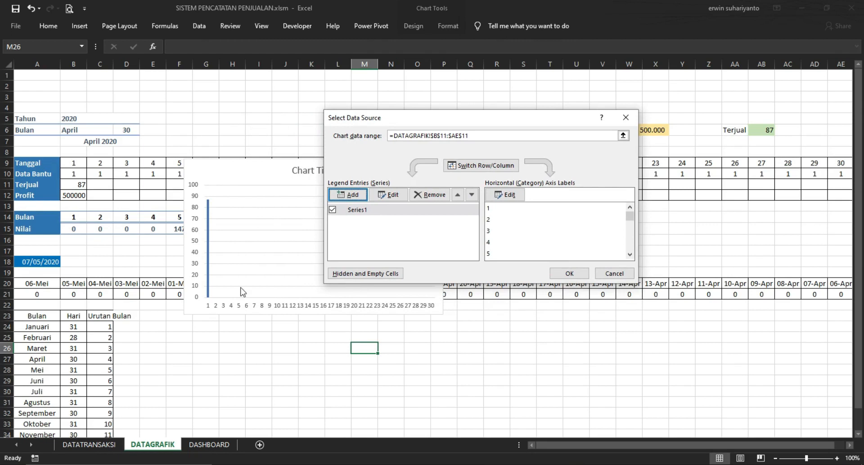
{"action": "left_click", "coordinate": [575, 273]}
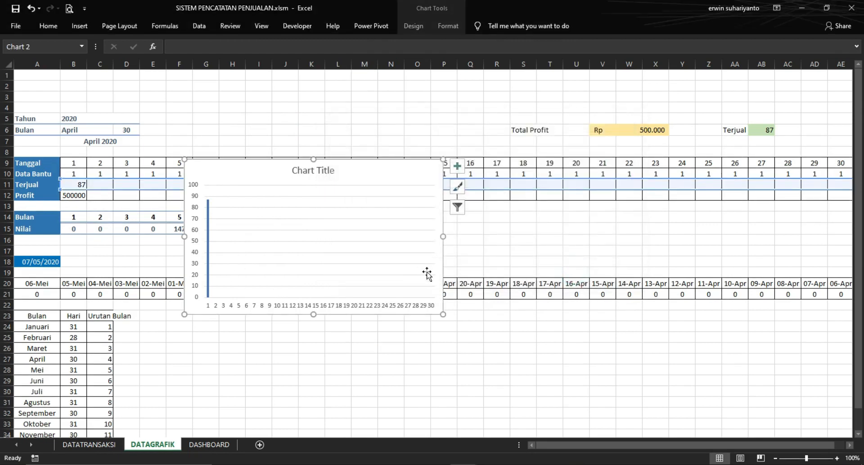
Widen the daily sales chart to about twice its width and move it from DATAGRAFIK to the upper area of the DASHBOARD sheet
{"action": "left_click_drag", "start_coordinate": [440, 237], "coordinate": [731, 238]}
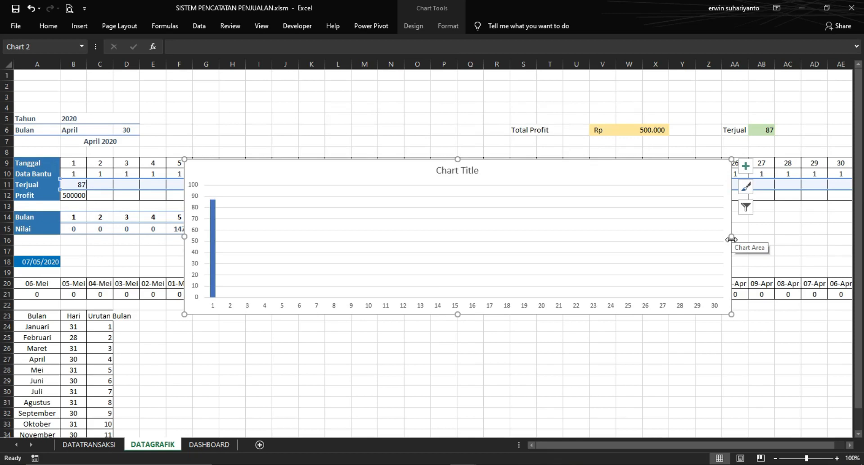
{"action": "right_click", "coordinate": [362, 172]}
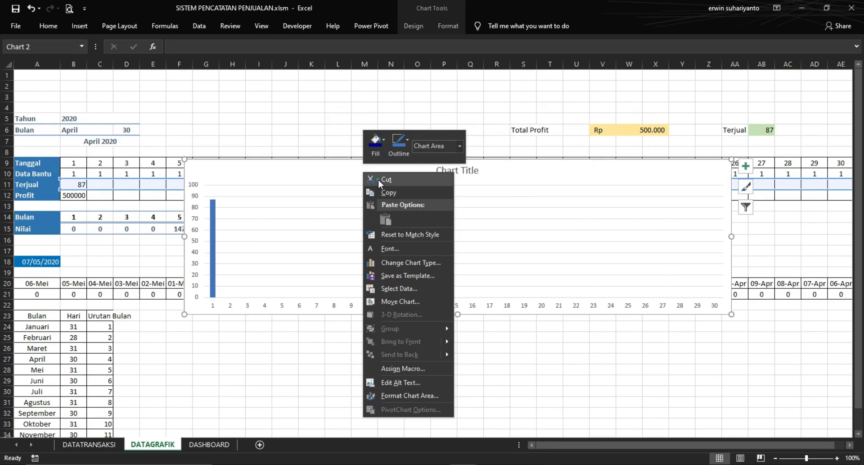
{"action": "left_click", "coordinate": [378, 179]}
{"action": "left_click", "coordinate": [221, 444]}
{"action": "left_click", "coordinate": [272, 121]}
{"action": "right_click", "coordinate": [272, 121]}
{"action": "left_click", "coordinate": [293, 164]}
{"action": "left_click_drag", "start_coordinate": [610, 123], "coordinate": [456, 129]}
{"action": "left_click", "coordinate": [409, 282]}
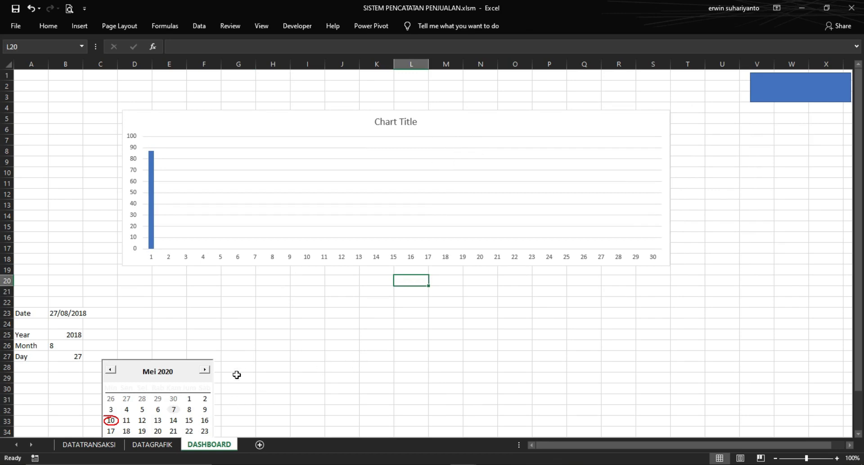
Insert a blank clustered column chart on DATAGRAFIK, make it slightly shorter and place it clear of the monthly Nilai values
{"action": "left_click", "coordinate": [152, 444]}
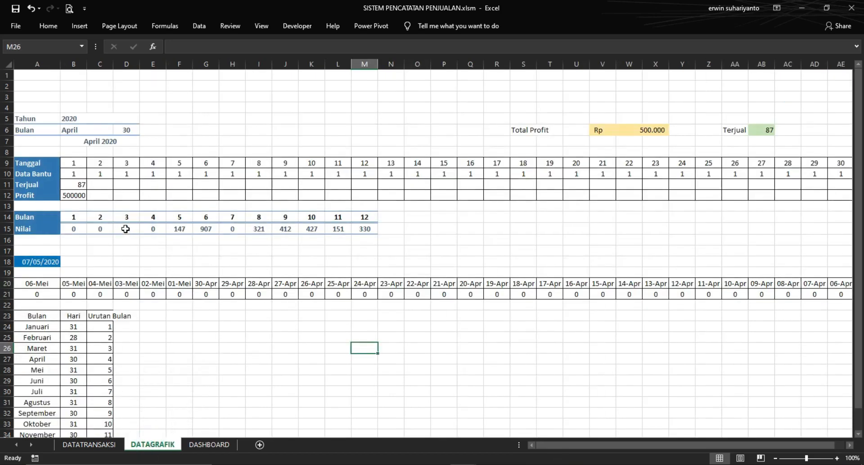
{"action": "left_click", "coordinate": [161, 26]}
{"action": "left_click", "coordinate": [87, 26]}
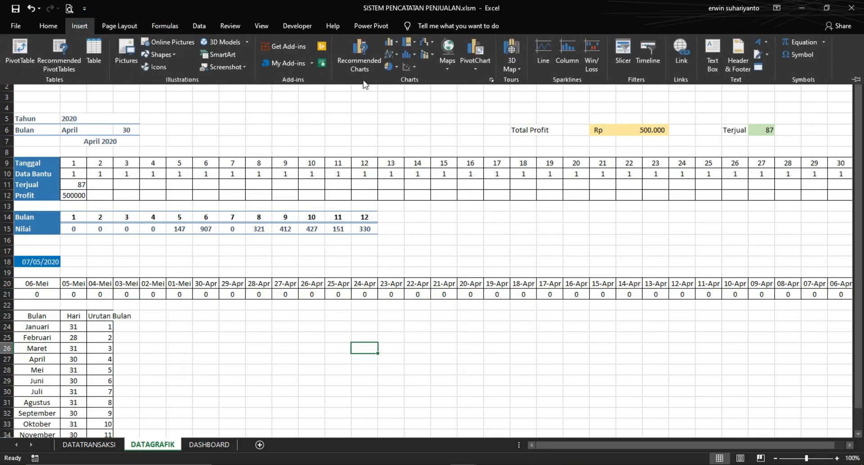
{"action": "left_click", "coordinate": [393, 42]}
{"action": "left_click", "coordinate": [394, 92]}
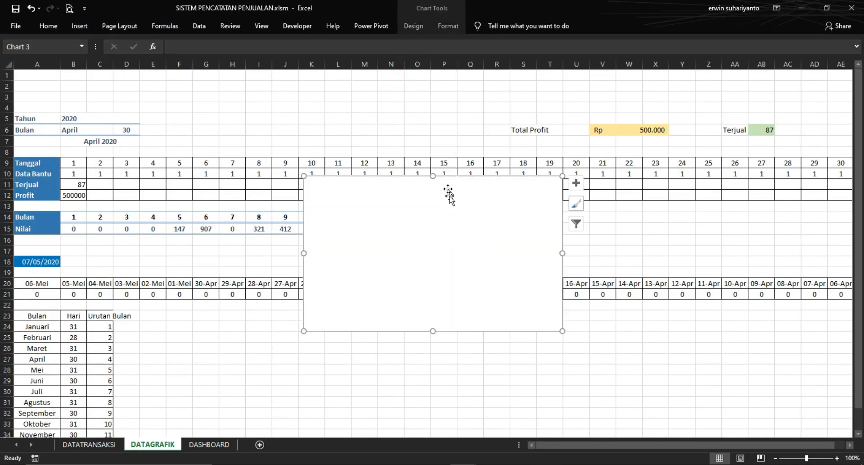
{"action": "left_click_drag", "start_coordinate": [432, 327], "coordinate": [494, 289]}
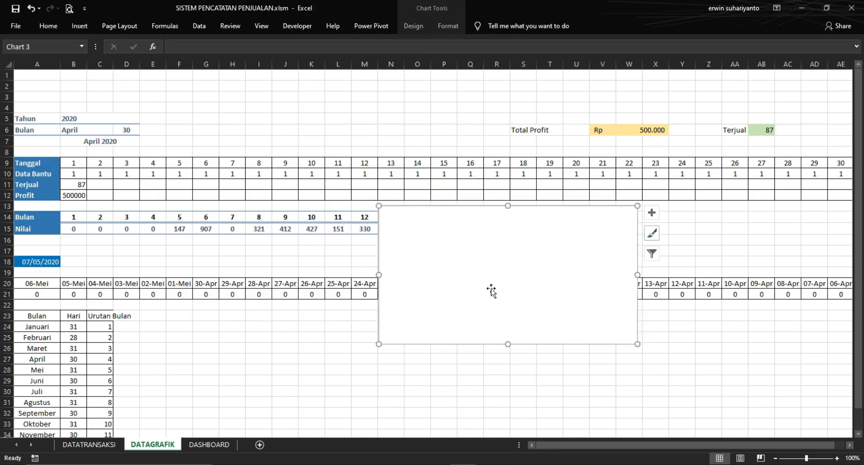
Set the blank chart's data range to the monthly Nilai values, =DATAGRAFIK!$B$15:$M$15
{"action": "right_click", "coordinate": [477, 244]}
{"action": "left_click", "coordinate": [512, 333]}
{"action": "left_click_drag", "start_coordinate": [403, 124], "coordinate": [466, 217]}
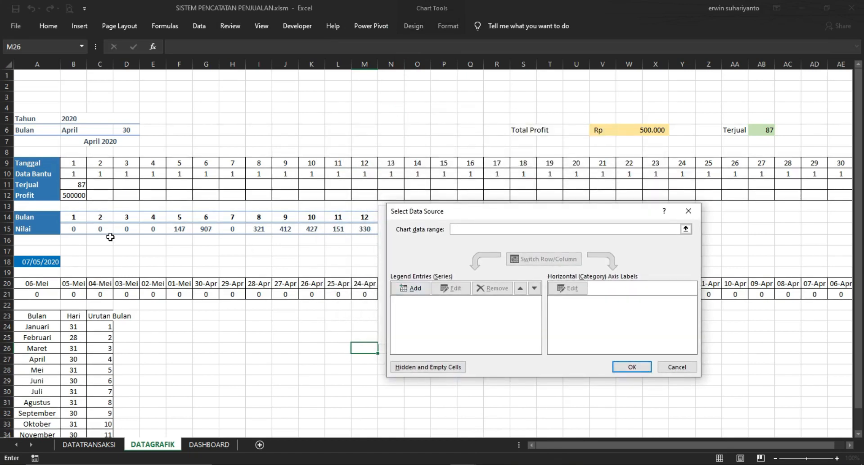
{"action": "left_click_drag", "start_coordinate": [74, 229], "coordinate": [370, 230]}
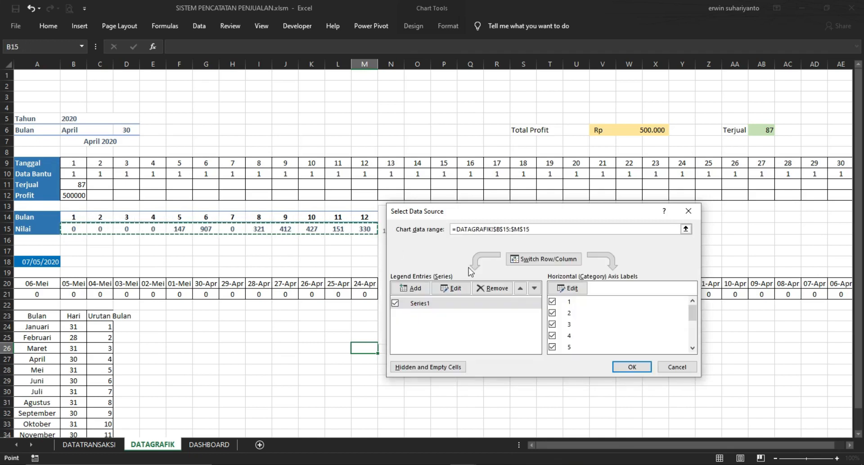
{"action": "left_click", "coordinate": [632, 366]}
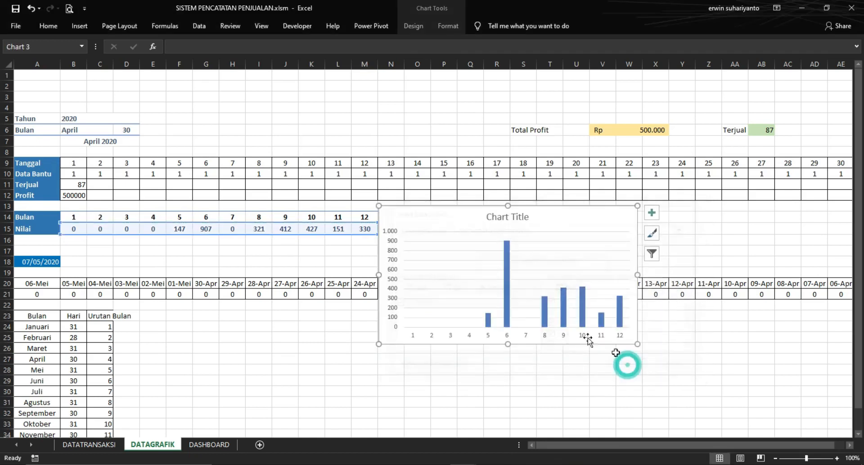
Widen the monthly chart and move it from DATAGRAFIK to the DASHBOARD sheet, below the daily sales chart
{"action": "left_click_drag", "start_coordinate": [378, 276], "coordinate": [289, 276]}
{"action": "right_click", "coordinate": [390, 218]}
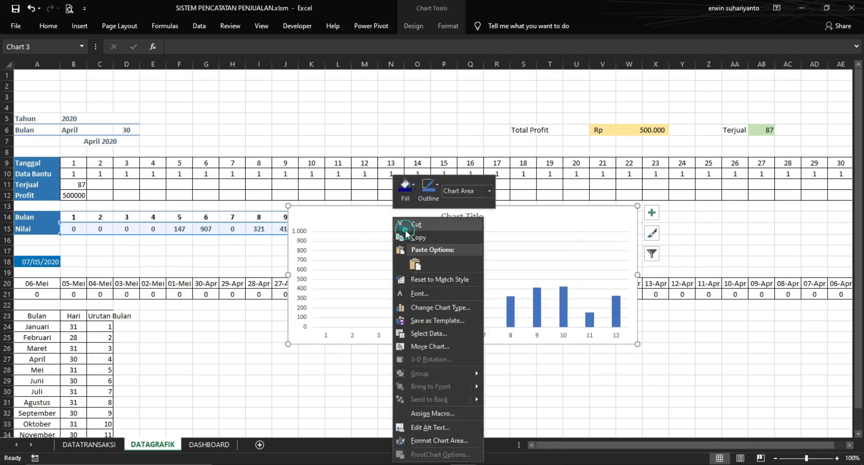
{"action": "left_click", "coordinate": [405, 224]}
{"action": "left_click", "coordinate": [209, 444]}
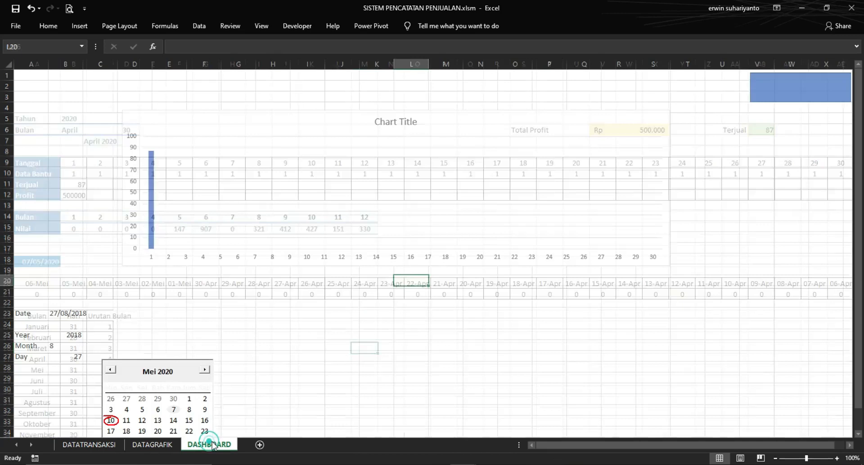
{"action": "right_click", "coordinate": [303, 334]}
{"action": "left_click", "coordinate": [328, 154]}
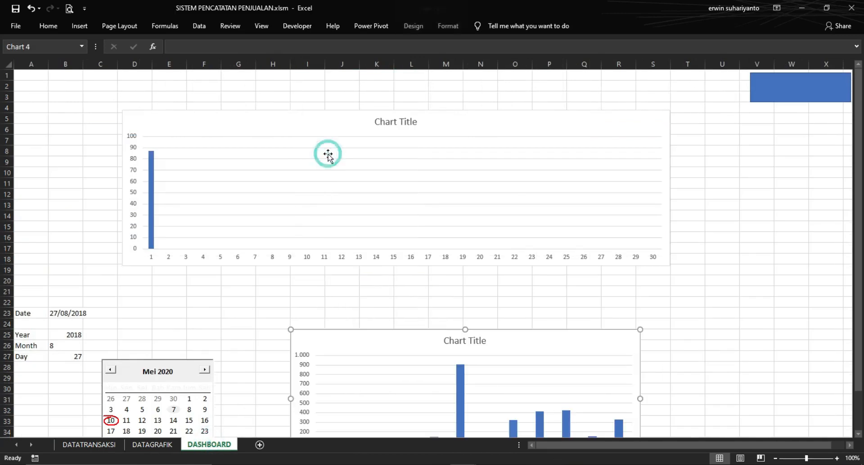
Rearrange the dashboard charts, with the monthly chart above the calendar and the daily chart starting around column I
{"action": "left_click_drag", "start_coordinate": [373, 334], "coordinate": [291, 276]}
{"action": "left_click_drag", "start_coordinate": [416, 291], "coordinate": [290, 259]}
{"action": "left_click_drag", "start_coordinate": [247, 128], "coordinate": [420, 109]}
{"action": "left_click", "coordinate": [561, 347]}
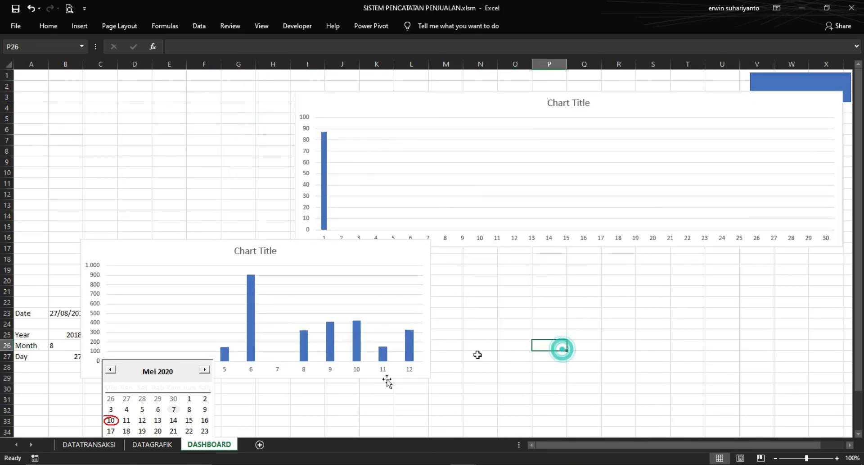
Insert another blank column chart on DATAGRAFIK and move it up above the date row 20
{"action": "left_click", "coordinate": [152, 434]}
{"action": "left_click", "coordinate": [153, 444]}
{"action": "left_click", "coordinate": [306, 359]}
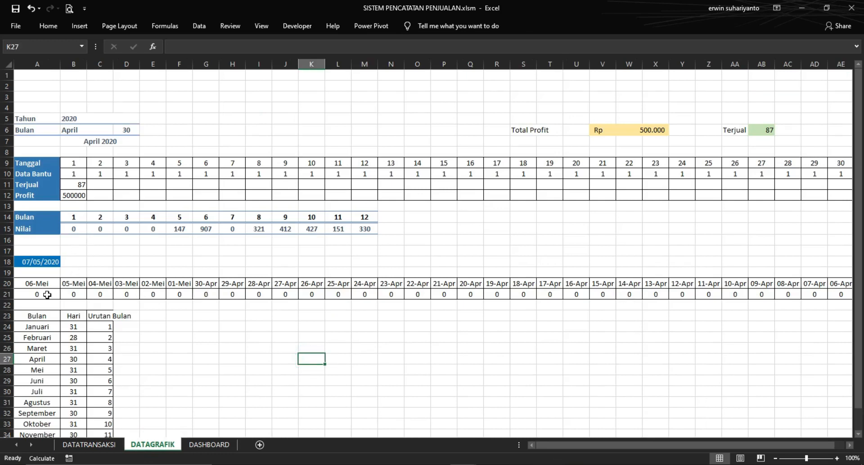
{"action": "left_click", "coordinate": [168, 25]}
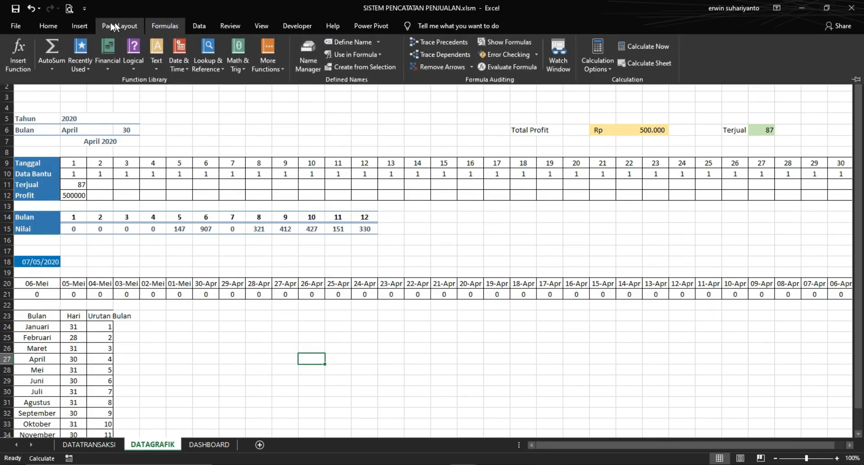
{"action": "left_click", "coordinate": [79, 26]}
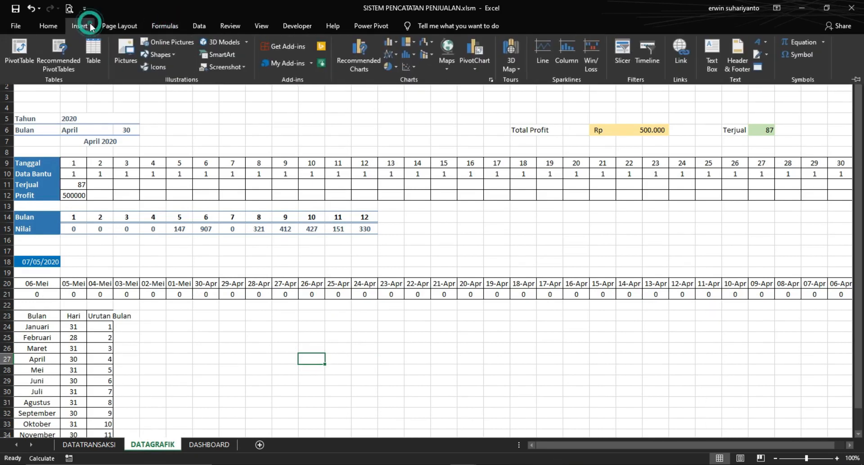
{"action": "left_click", "coordinate": [388, 42]}
{"action": "left_click", "coordinate": [398, 74]}
{"action": "left_click_drag", "start_coordinate": [387, 199], "coordinate": [383, 136]}
Set the blank chart's data range to the last-days sales values in row 21, =DATAGRAFIK!$A$21:$AE$21
{"action": "right_click", "coordinate": [378, 136]}
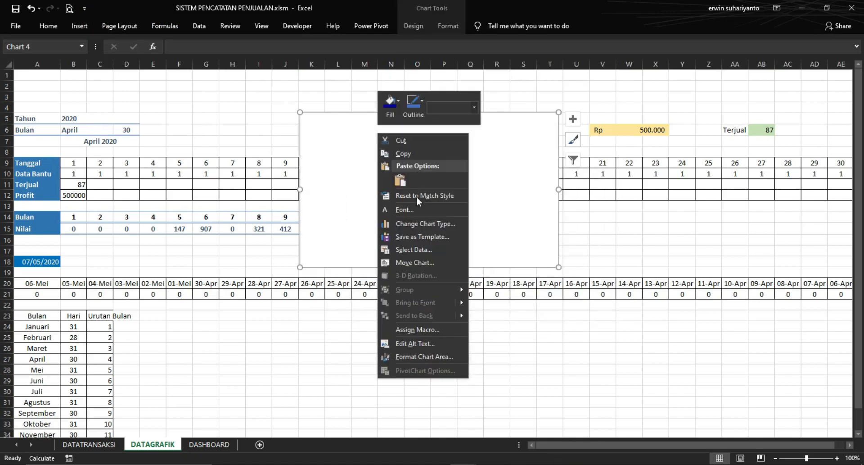
{"action": "left_click", "coordinate": [419, 250]}
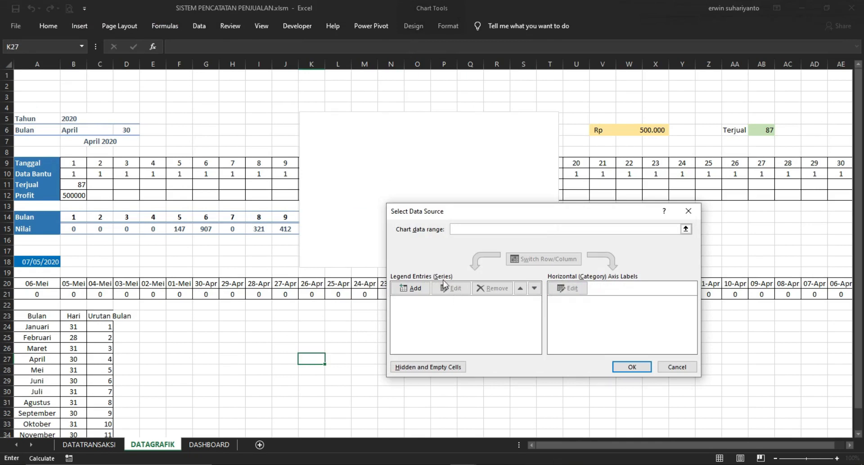
{"action": "left_click_drag", "start_coordinate": [37, 297], "coordinate": [767, 294]}
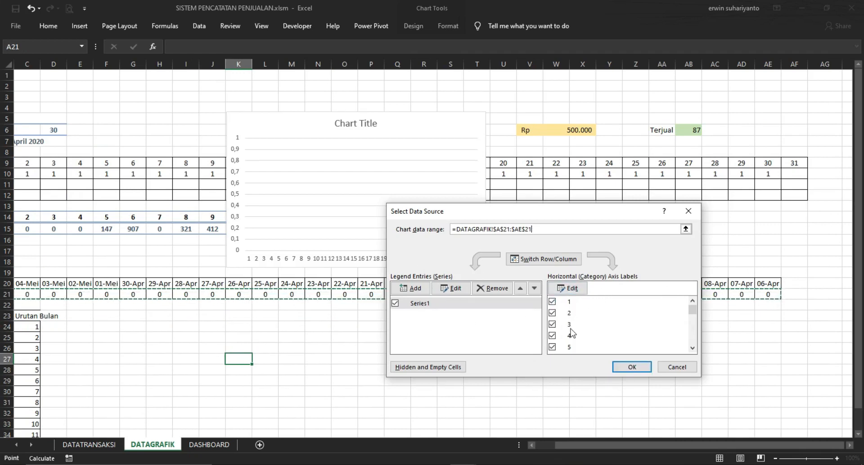
Use the dates in row 20, =DATAGRAFIK!$A$20:$AE$20, as the chart's horizontal axis labels and apply the data source
{"action": "left_click", "coordinate": [568, 288]}
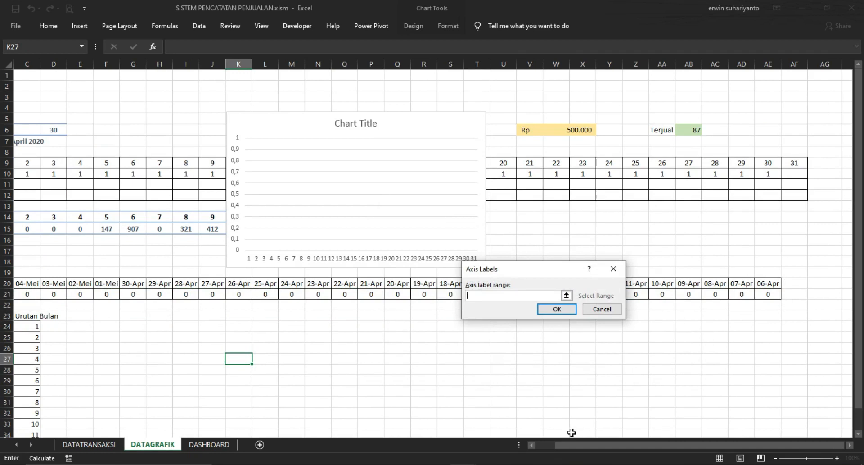
{"action": "left_click_drag", "start_coordinate": [579, 445], "coordinate": [560, 445]}
{"action": "left_click", "coordinate": [47, 283]}
{"action": "left_click_drag", "start_coordinate": [48, 283], "coordinate": [775, 285]}
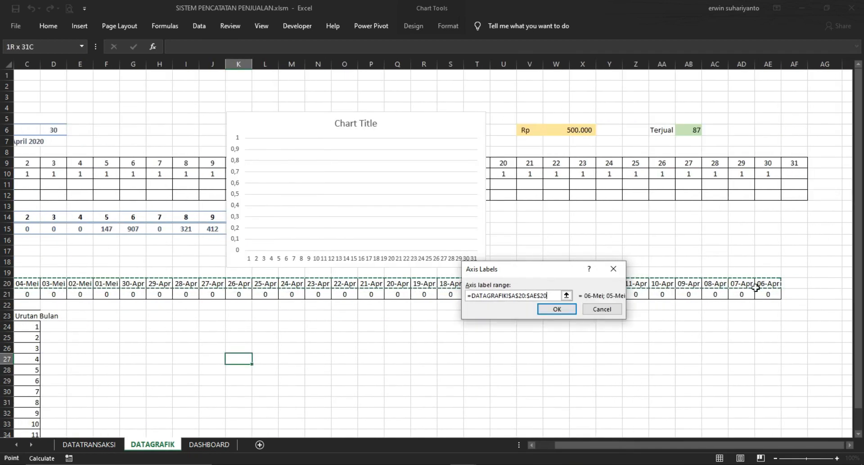
{"action": "left_click", "coordinate": [557, 310]}
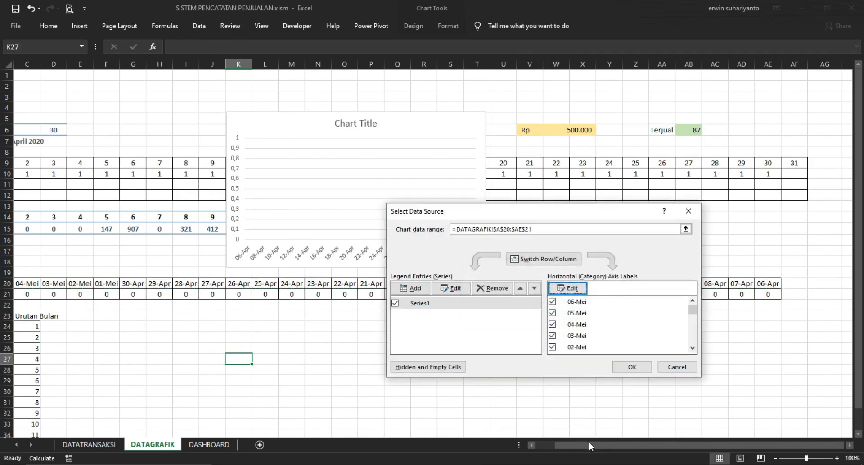
{"action": "left_click", "coordinate": [628, 366]}
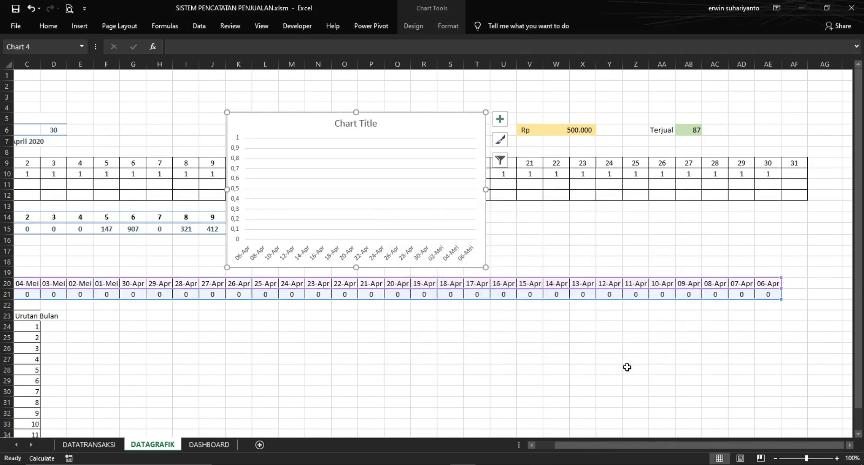
{"action": "left_click_drag", "start_coordinate": [591, 445], "coordinate": [587, 445]}
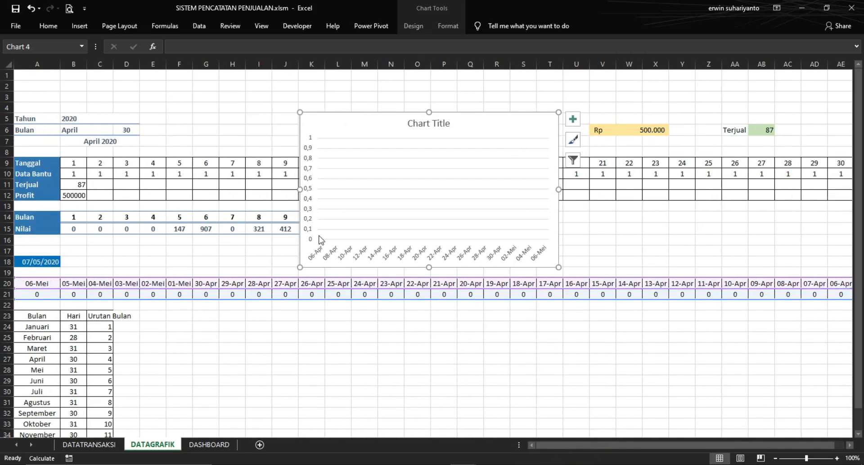
Move the last-days chart to start around column B and stretch it wider and lower, spanning about columns B to P
{"action": "left_click_drag", "start_coordinate": [384, 115], "coordinate": [144, 120]}
{"action": "left_click_drag", "start_coordinate": [318, 191], "coordinate": [621, 204]}
{"action": "left_click_drag", "start_coordinate": [621, 272], "coordinate": [448, 232]}
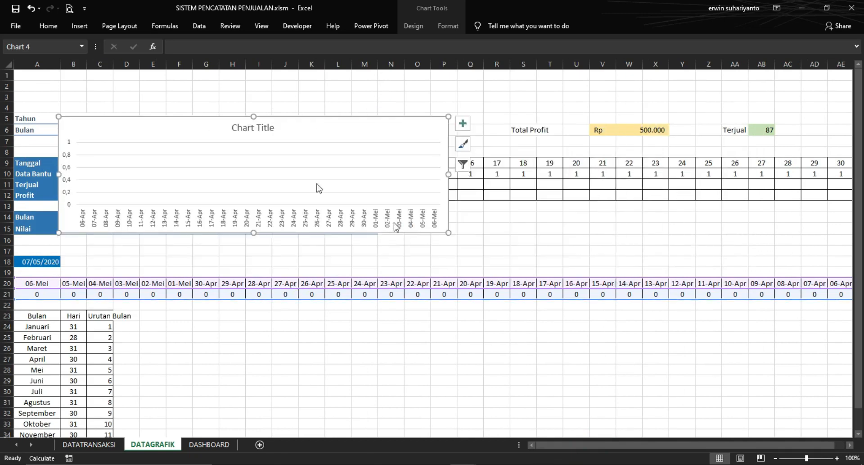
{"action": "left_click_drag", "start_coordinate": [251, 232], "coordinate": [249, 242]}
Cut the last-days chart from DATAGRAFIK and paste it on the DASHBOARD sheet at cell Q22
{"action": "right_click", "coordinate": [202, 131]}
{"action": "key", "text": "Escape"}
{"action": "key", "text": "Delete"}
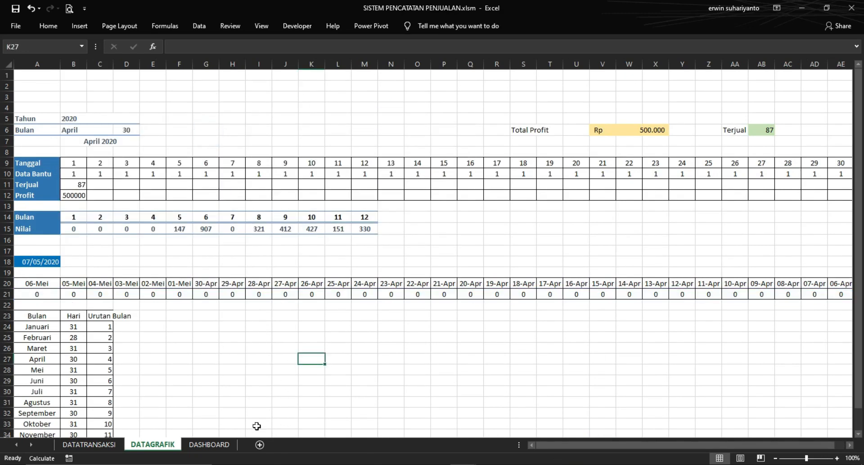
{"action": "left_click", "coordinate": [221, 446]}
{"action": "right_click", "coordinate": [582, 302]}
{"action": "left_click", "coordinate": [604, 122]}
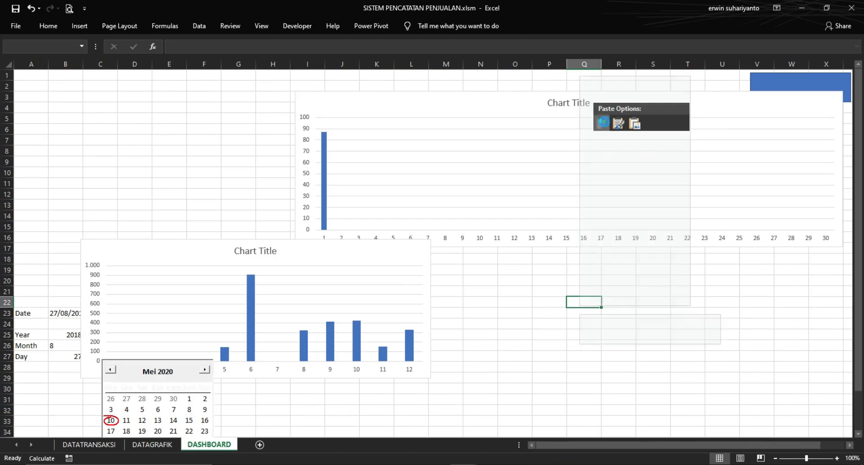
{"action": "left_click", "coordinate": [615, 270]}
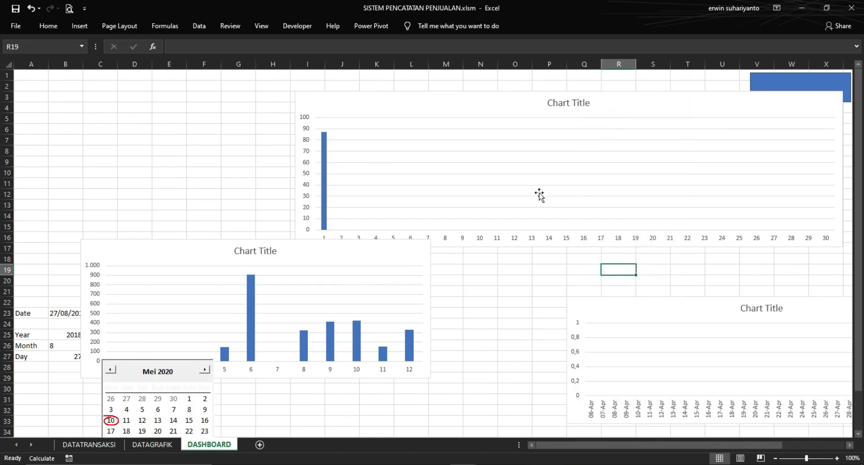
{"action": "left_click_drag", "start_coordinate": [516, 99], "coordinate": [380, 95]}
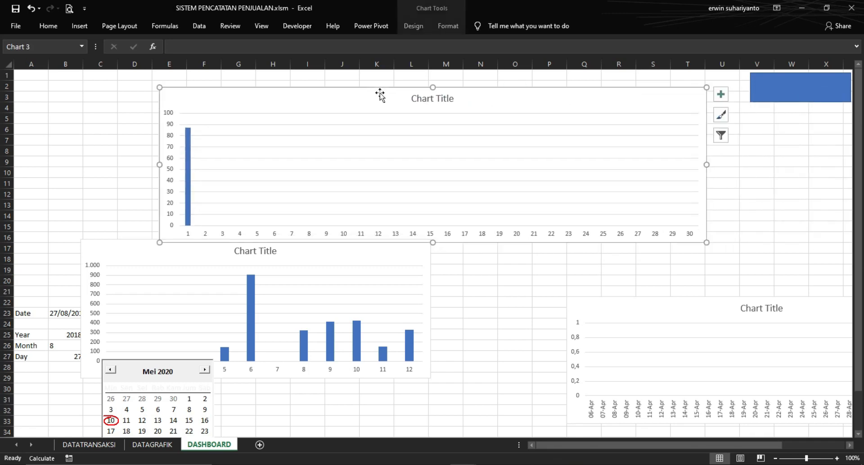
{"action": "left_click", "coordinate": [148, 446]}
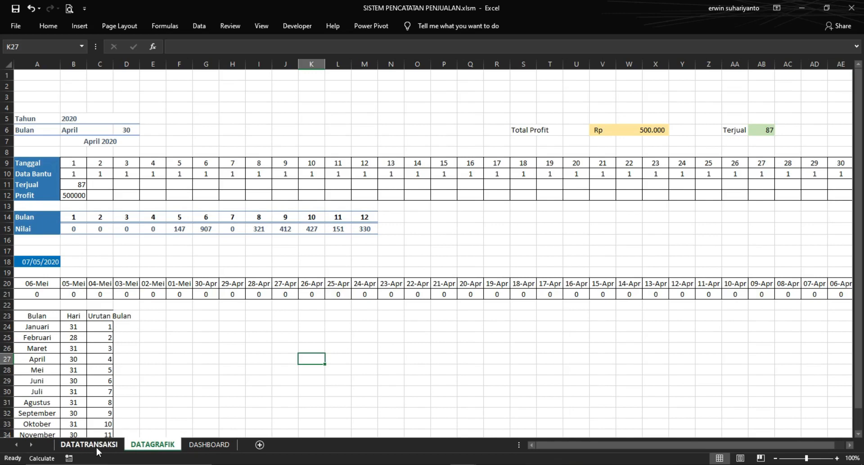
{"action": "left_click", "coordinate": [98, 448]}
{"action": "left_click", "coordinate": [150, 444]}
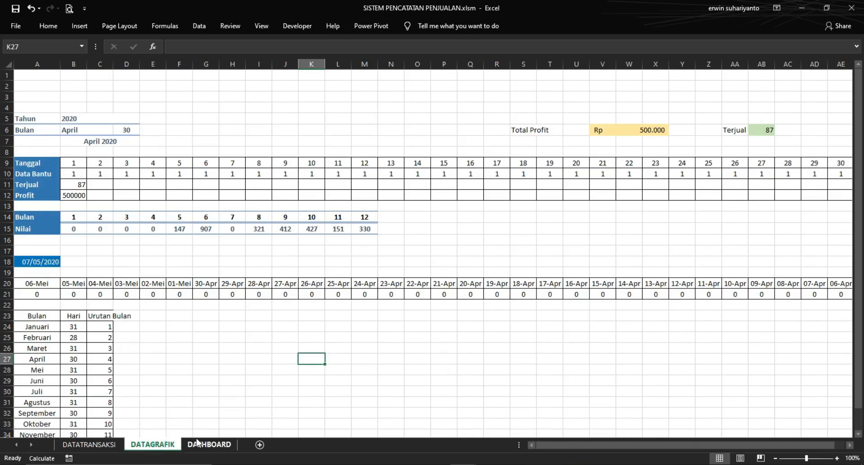
{"action": "left_click", "coordinate": [196, 442]}
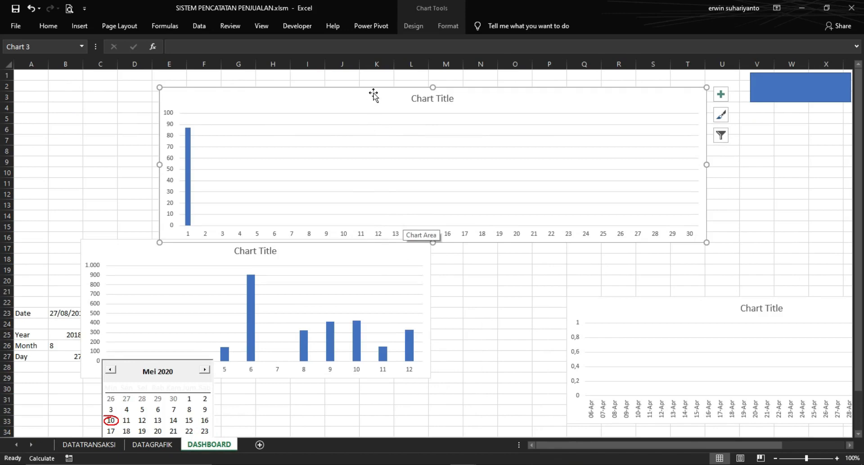
Move the daily and monthly dashboard charts to start around column J, clearing columns A to I
{"action": "left_click_drag", "start_coordinate": [246, 99], "coordinate": [403, 121]}
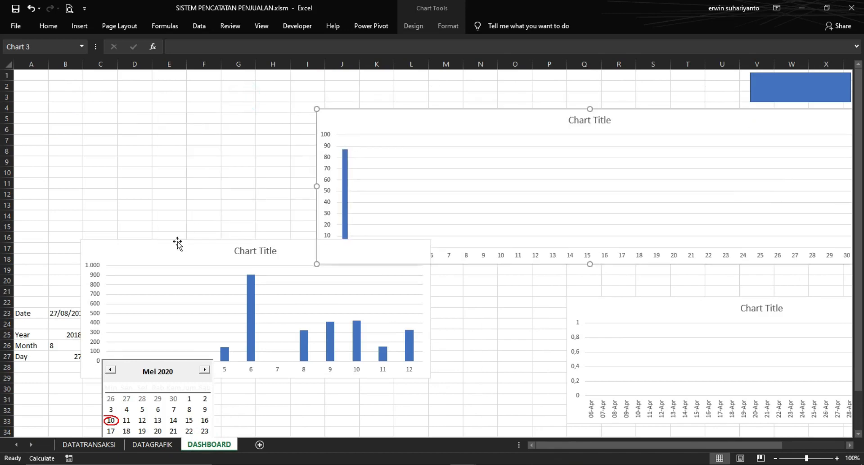
{"action": "left_click_drag", "start_coordinate": [170, 246], "coordinate": [429, 267]}
{"action": "left_click", "coordinate": [160, 184]}
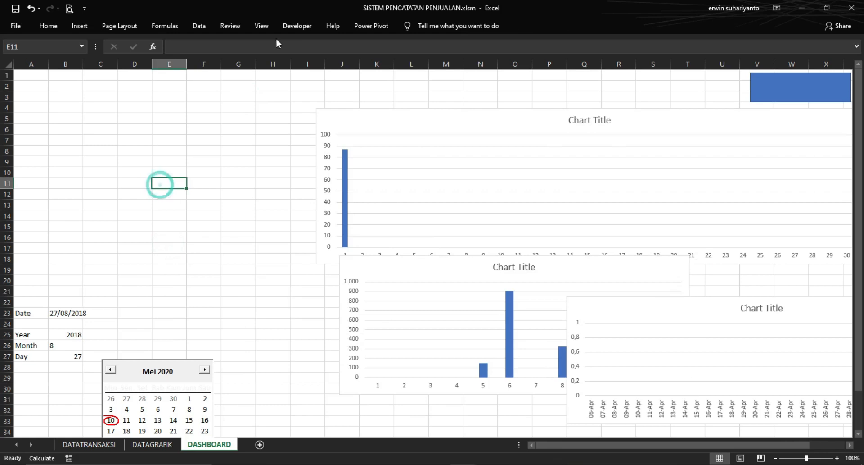
Draw a large rectangle shape over columns A to D, from about row 4 to row 22, on the DASHBOARD sheet
{"action": "left_click", "coordinate": [79, 26]}
{"action": "left_click", "coordinate": [170, 55]}
{"action": "left_click", "coordinate": [179, 80]}
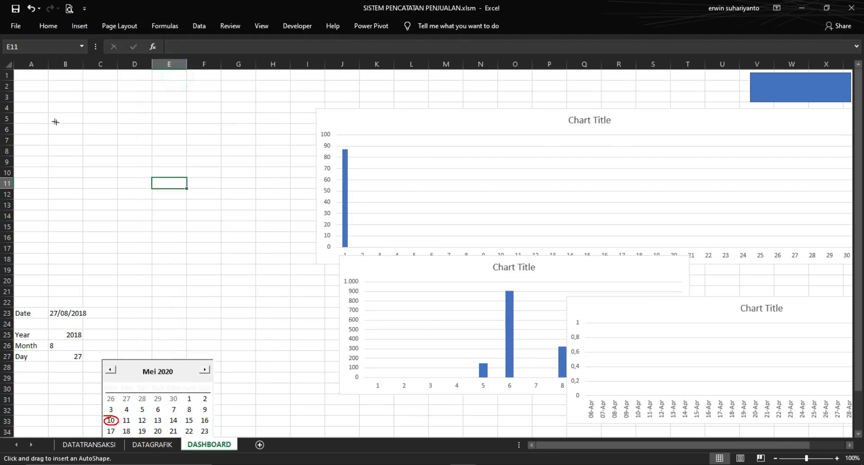
{"action": "mouse_move", "coordinate": [16, 101]}
{"action": "left_mouse_down"}
{"action": "mouse_move", "coordinate": [112, 181]}
{"action": "mouse_move", "coordinate": [115, 272]}
{"action": "mouse_move", "coordinate": [139, 301]}
{"action": "mouse_move", "coordinate": [121, 286]}
{"action": "left_mouse_up"}
{"action": "left_click_drag", "start_coordinate": [142, 204], "coordinate": [146, 204]}
{"action": "left_click", "coordinate": [189, 182]}
Copy the large rectangle and paste the duplicate at cell F5
{"action": "right_click", "coordinate": [102, 130]}
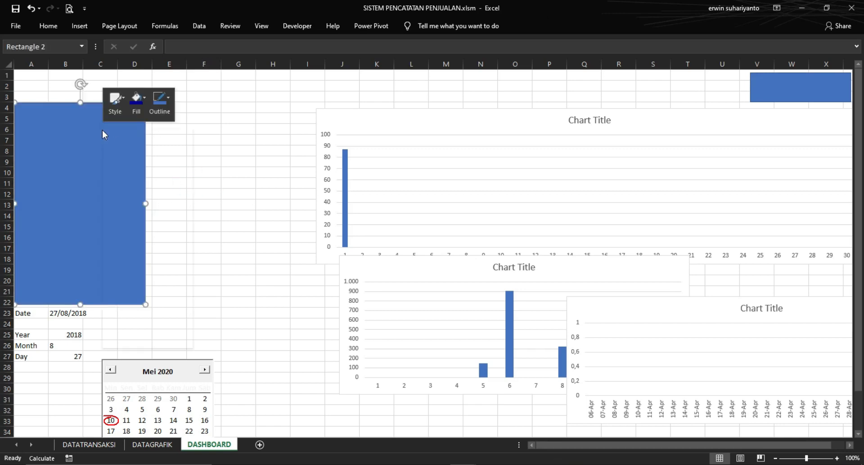
{"action": "left_click", "coordinate": [135, 147]}
{"action": "right_click", "coordinate": [207, 116]}
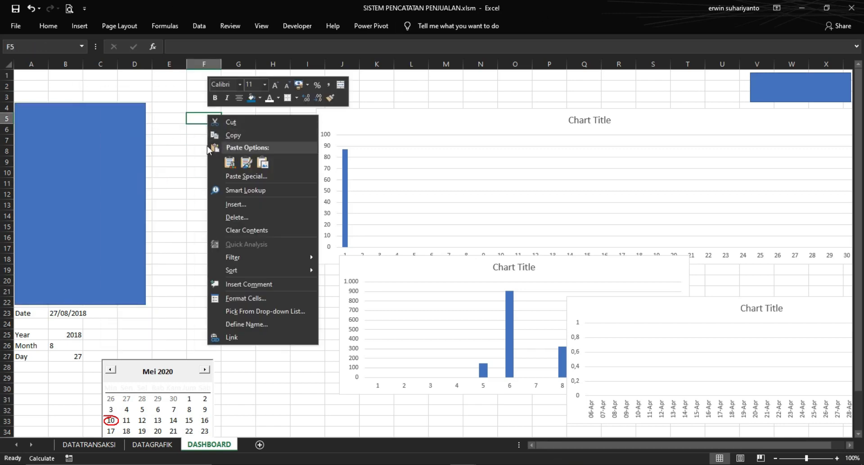
{"action": "left_click", "coordinate": [230, 162]}
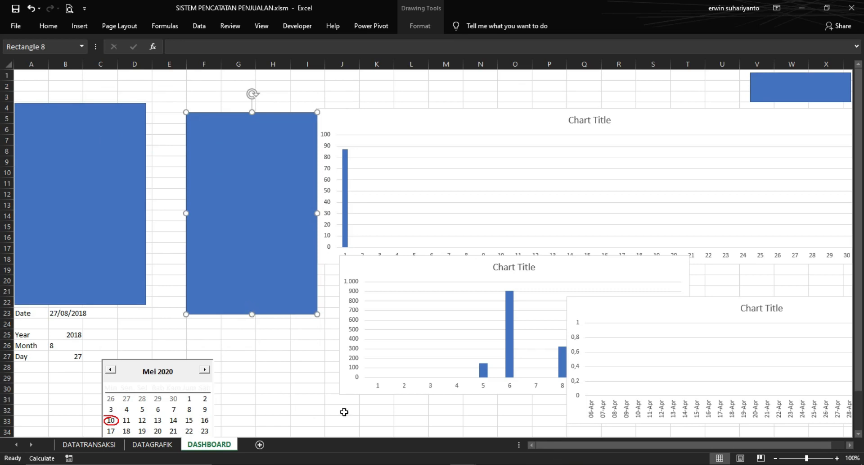
Examine the panel layout of the finished dashboard in the PENCATATAN TRANSAKSI workbook, and return to the working dashboard
{"action": "mouse_move", "coordinate": [450, 463]}
{"action": "left_click", "coordinate": [471, 439]}
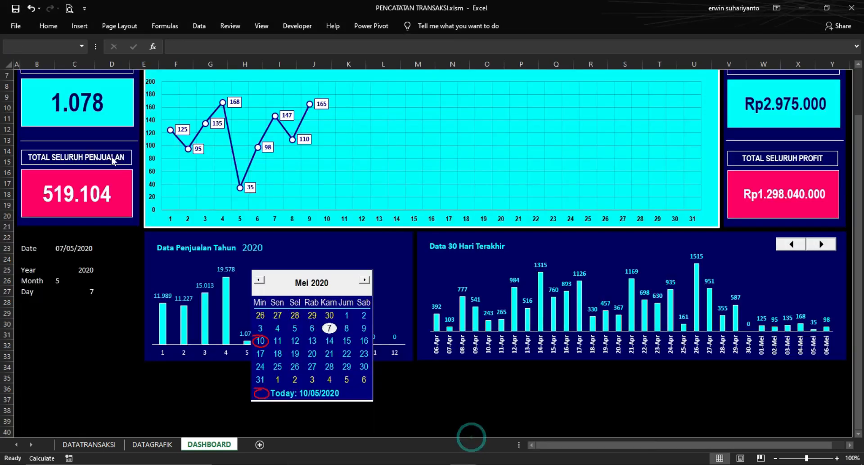
{"action": "scroll", "coordinate": [105, 144], "scroll_direction": "up", "scroll_amount": 2}
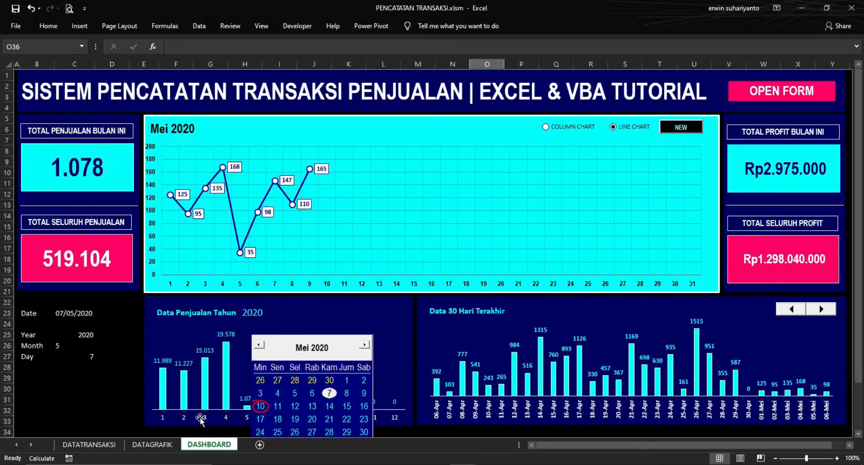
{"action": "mouse_move", "coordinate": [463, 463]}
{"action": "left_click", "coordinate": [354, 432]}
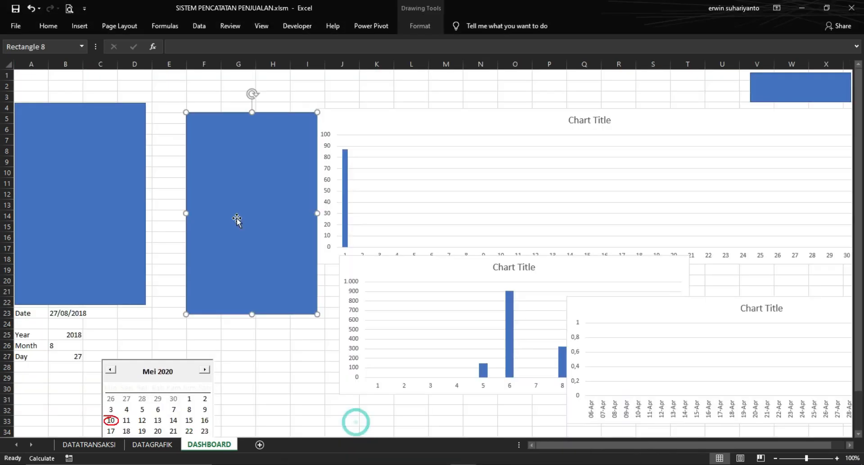
Shrink the duplicate to about 2.06 by 5.85 cm over rows 6 to 9 of the large rectangle, with black fill and no outline
{"action": "left_click_drag", "start_coordinate": [252, 313], "coordinate": [137, 146]}
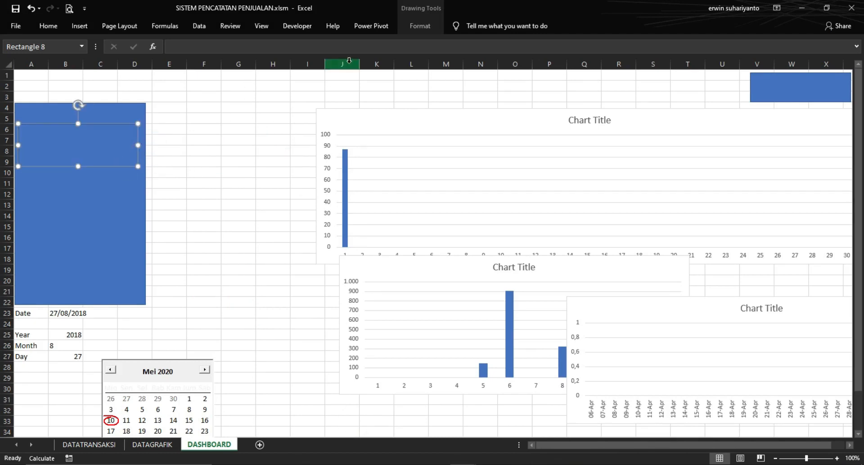
{"action": "left_click", "coordinate": [423, 27]}
{"action": "left_click", "coordinate": [391, 43]}
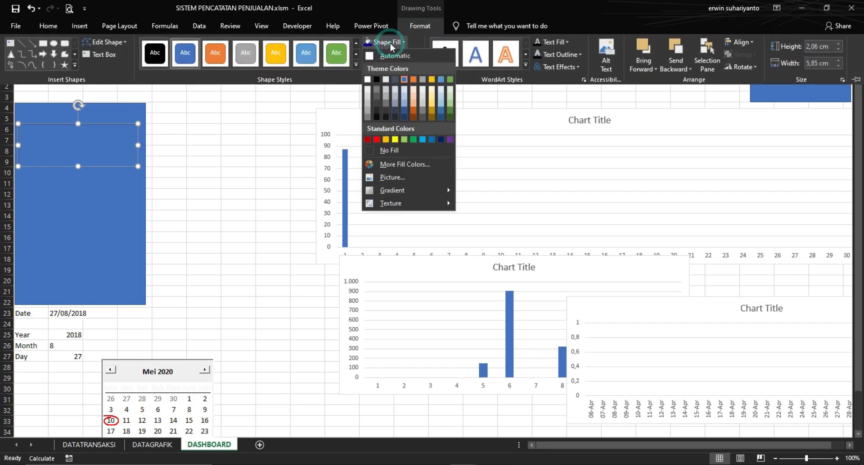
{"action": "left_click", "coordinate": [382, 81]}
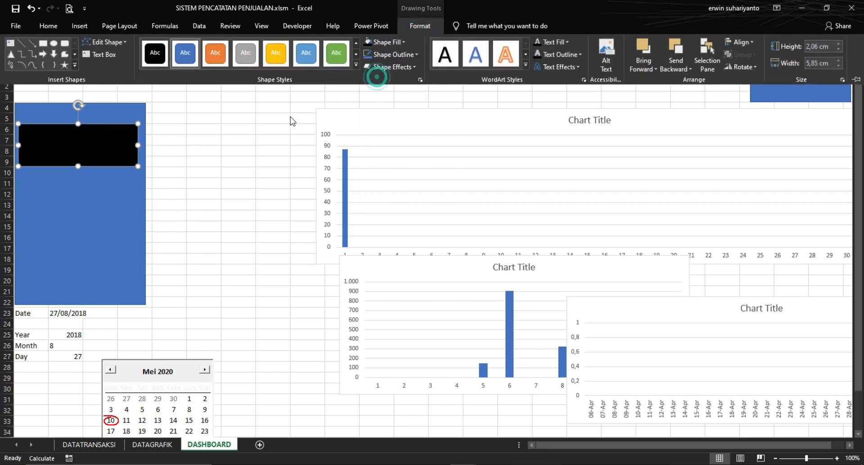
{"action": "left_click", "coordinate": [391, 54]}
{"action": "left_click", "coordinate": [394, 163]}
{"action": "left_click", "coordinate": [226, 143]}
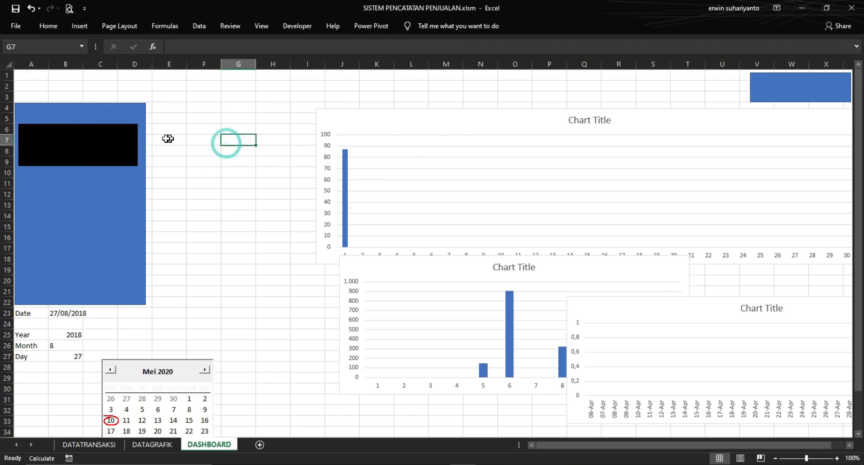
Duplicate the black rectangle and place the copy lower on the large blue rectangle, around rows 13 to 17
{"action": "right_click", "coordinate": [110, 143]}
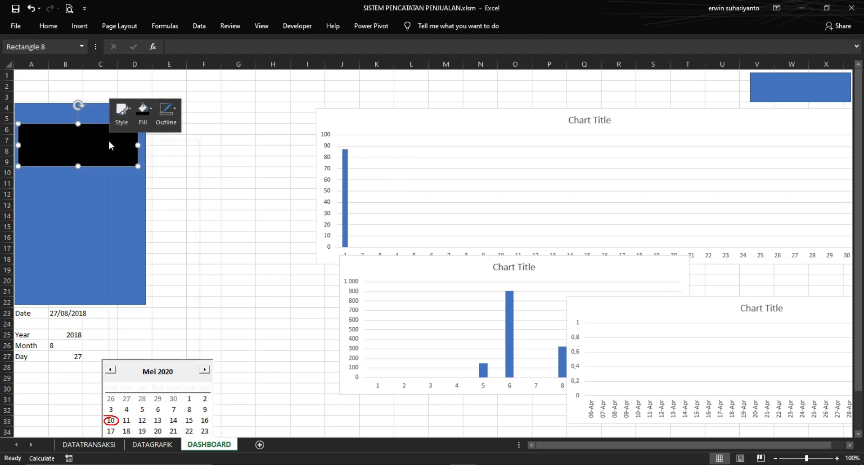
{"action": "right_click", "coordinate": [201, 162]}
{"action": "left_click", "coordinate": [220, 215]}
{"action": "left_click_drag", "start_coordinate": [226, 177], "coordinate": [58, 227]}
Shorten the large blue rectangle to end at about row 18 and fine-tune the lower black rectangle's position
{"action": "left_click", "coordinate": [71, 282]}
{"action": "left_click_drag", "start_coordinate": [81, 304], "coordinate": [80, 265]}
{"action": "left_click", "coordinate": [107, 230]}
{"action": "left_click_drag", "start_coordinate": [107, 230], "coordinate": [109, 231]}
{"action": "left_click", "coordinate": [217, 234]}
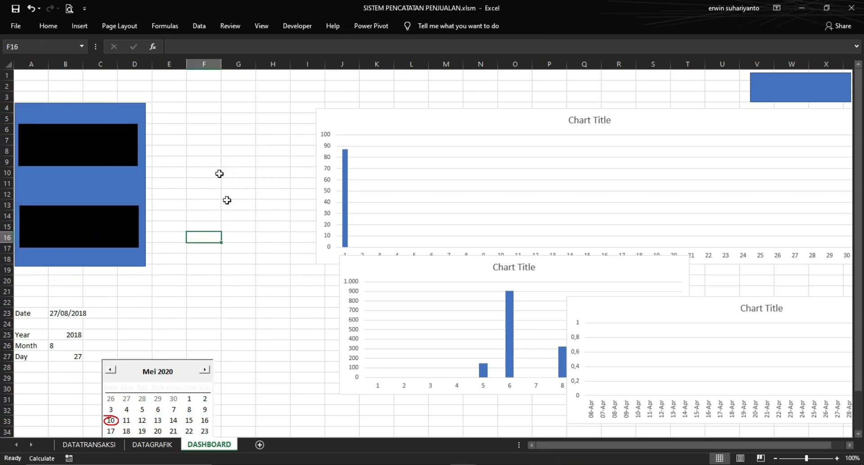
{"action": "left_click", "coordinate": [208, 161]}
{"action": "left_click", "coordinate": [128, 138]}
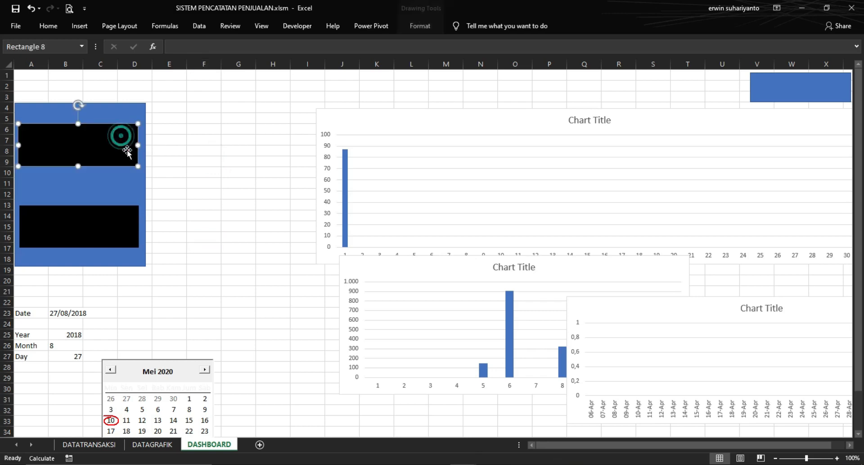
{"action": "left_click", "coordinate": [201, 108]}
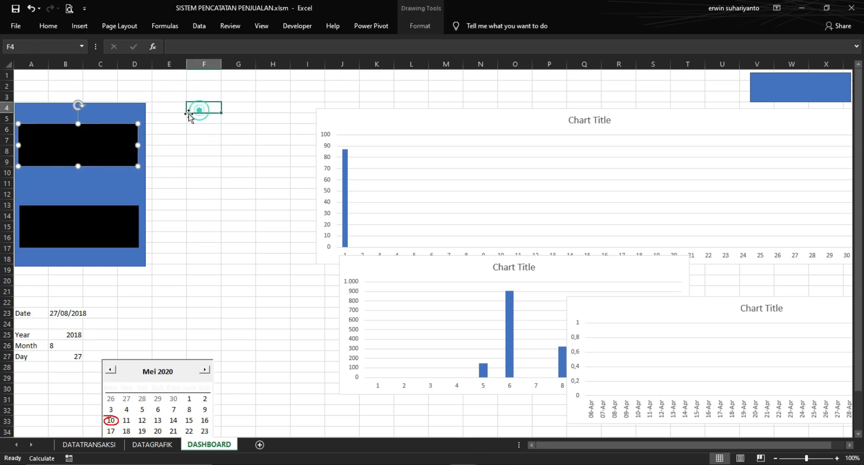
{"action": "left_click", "coordinate": [120, 145]}
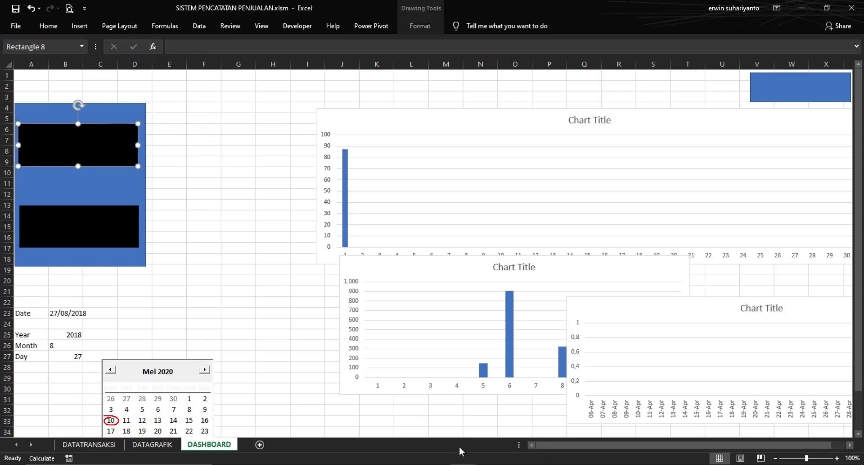
Switch to the PENCATATAN TRANSAKSI workbook to check the sales total cards on its dashboard
{"action": "mouse_move", "coordinate": [460, 453]}
{"action": "left_click", "coordinate": [483, 444]}
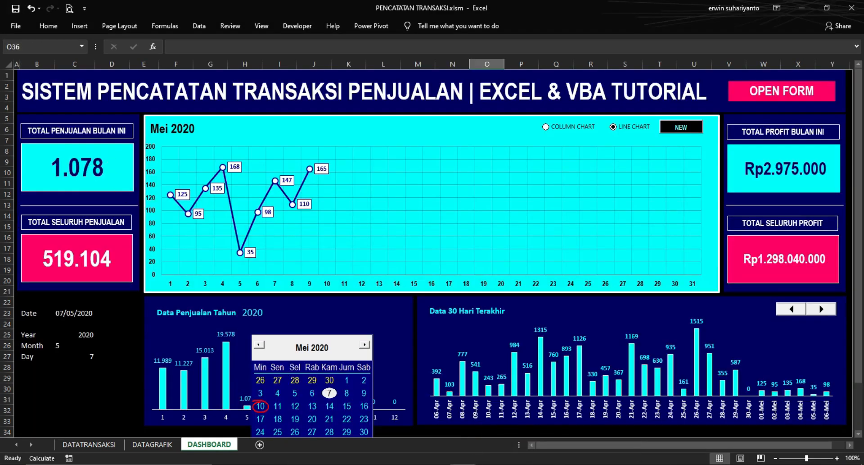
Return to the SISTEM PENCATATAN PENJUALAN workbook and link the upper black rectangle to =DATAGRAFIK!$AB$6
{"action": "mouse_move", "coordinate": [437, 462]}
{"action": "left_click", "coordinate": [360, 428]}
{"action": "left_click", "coordinate": [176, 48]}
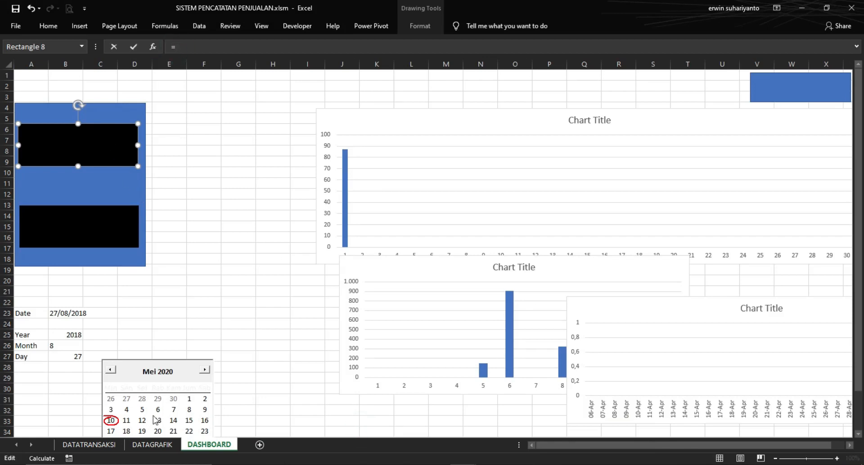
{"action": "left_click", "coordinate": [153, 444]}
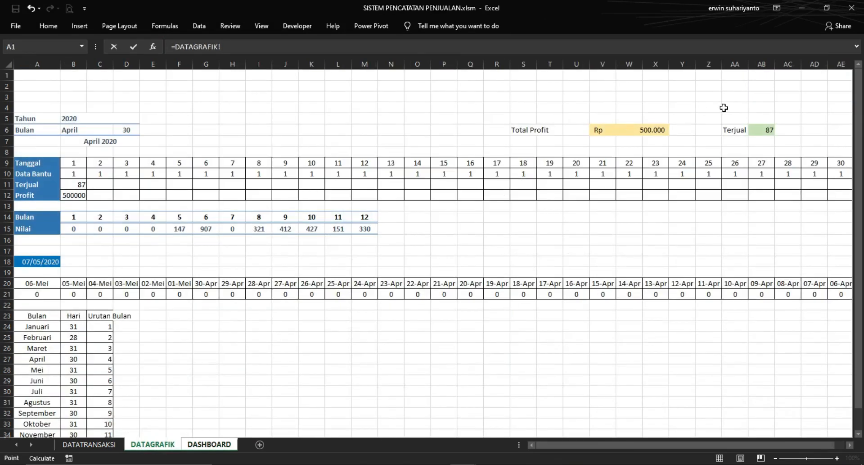
{"action": "left_click", "coordinate": [768, 131]}
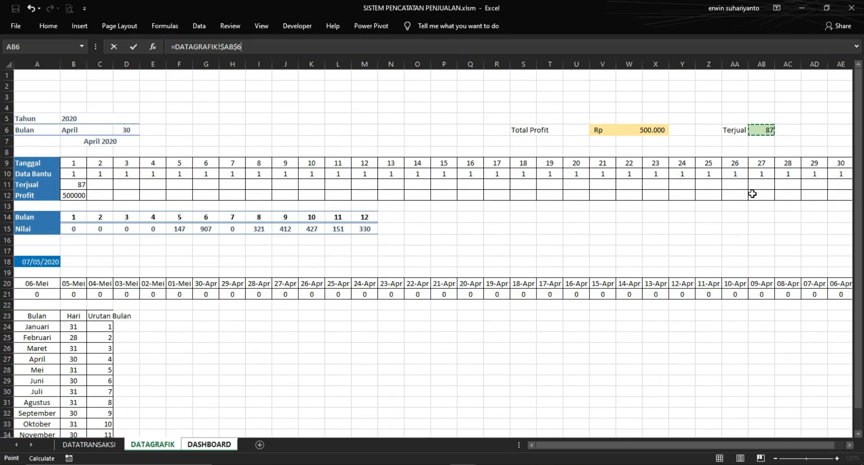
{"action": "key", "text": "Return"}
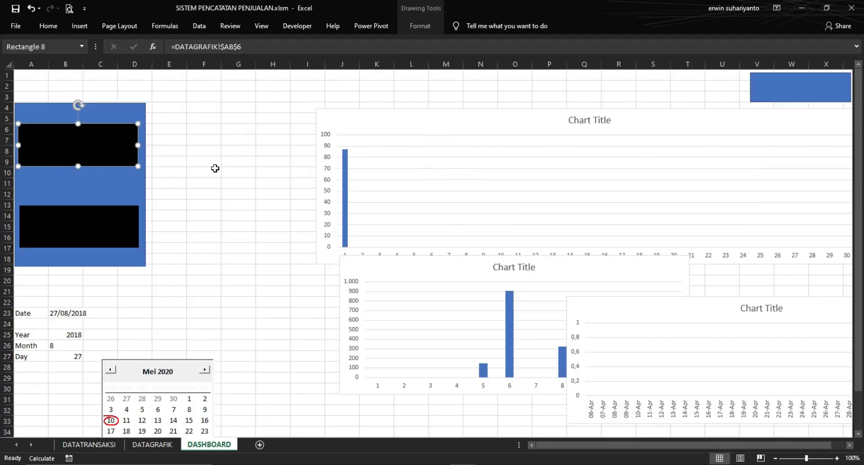
Format the upper black rectangle's value as white, size 28 text, centred horizontally and vertically
{"action": "left_click", "coordinate": [214, 127]}
{"action": "left_click", "coordinate": [82, 131]}
{"action": "left_click", "coordinate": [49, 26]}
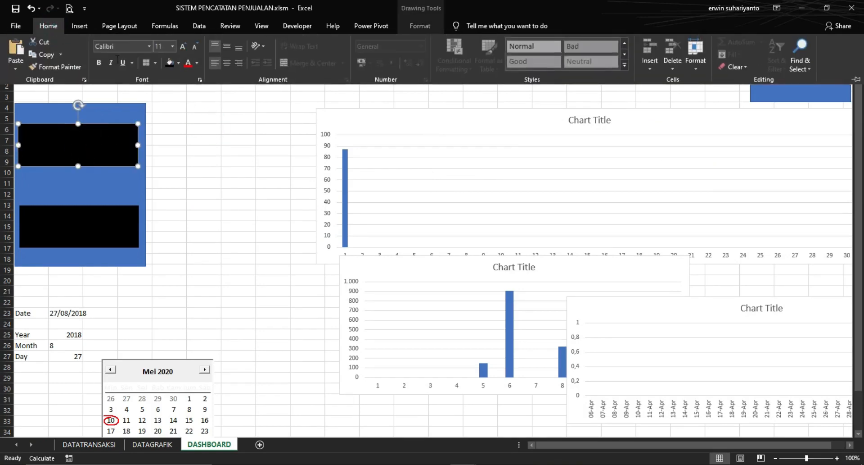
{"action": "left_click", "coordinate": [195, 63]}
{"action": "left_click", "coordinate": [188, 101]}
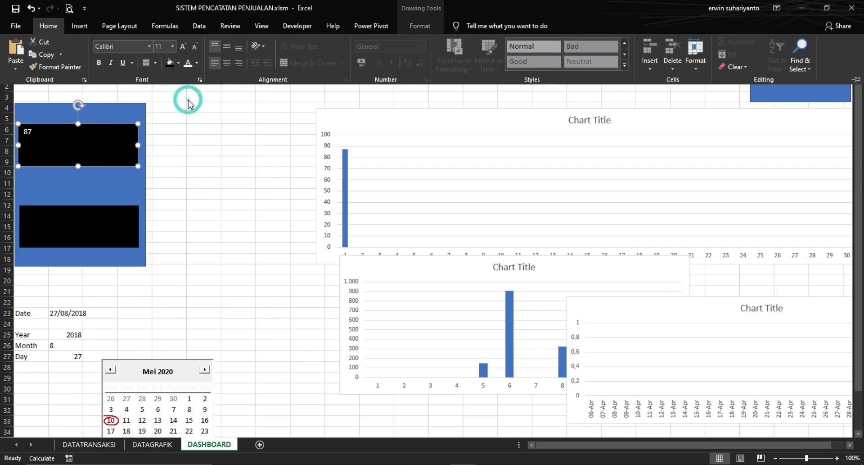
{"action": "left_click", "coordinate": [228, 63]}
{"action": "left_click", "coordinate": [227, 46]}
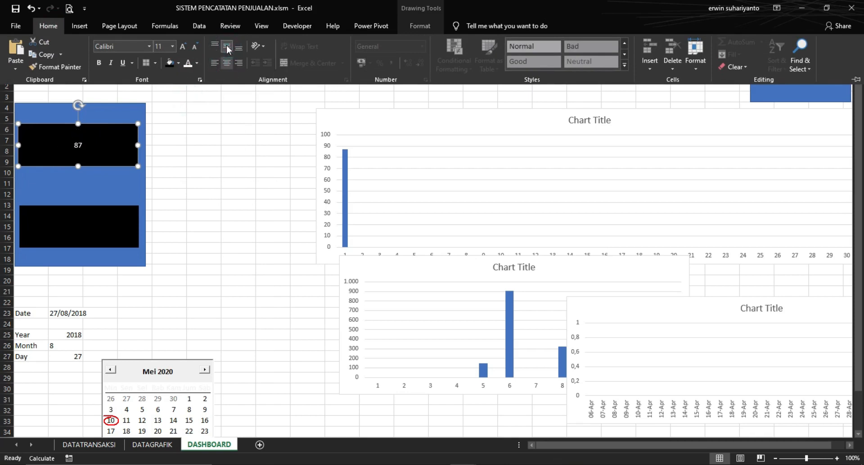
{"action": "left_click", "coordinate": [182, 47]}
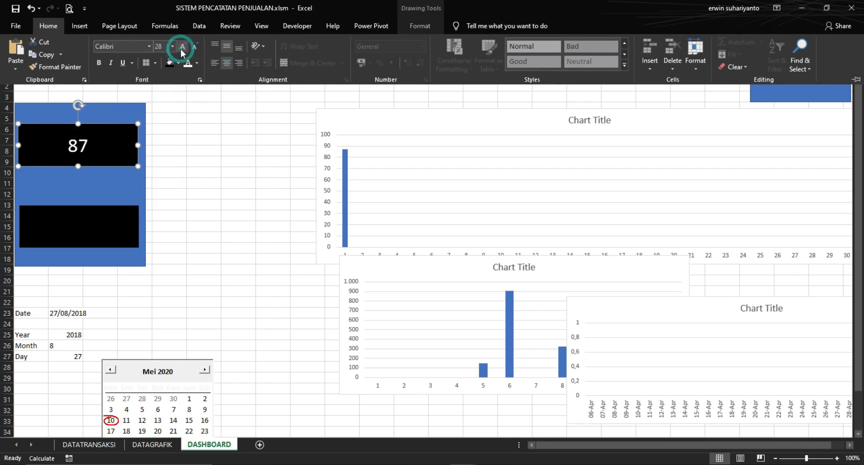
{"action": "left_click", "coordinate": [193, 117]}
Add a text box reading "JUMLAH TERJUAL BULAN INI" and place it above the upper black rectangle
{"action": "left_click", "coordinate": [80, 27]}
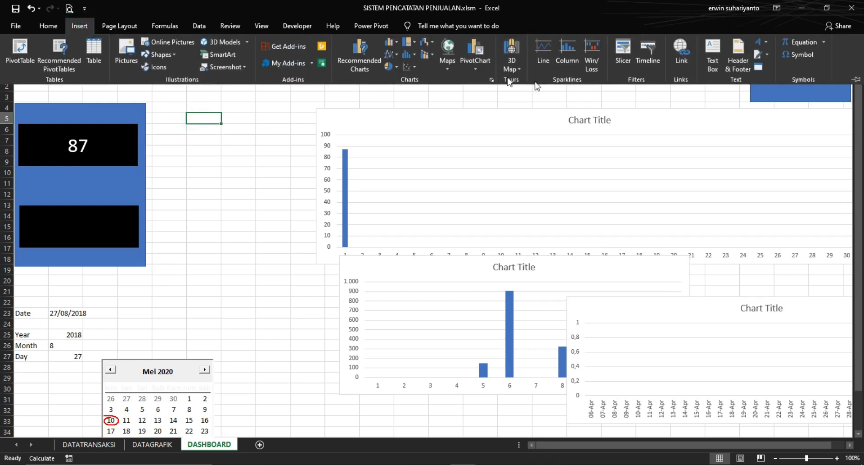
{"action": "left_click", "coordinate": [709, 54]}
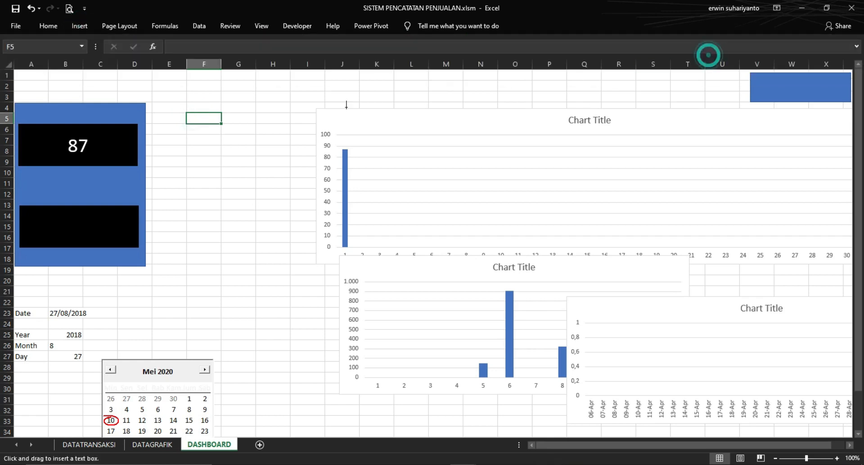
{"action": "left_click", "coordinate": [236, 98]}
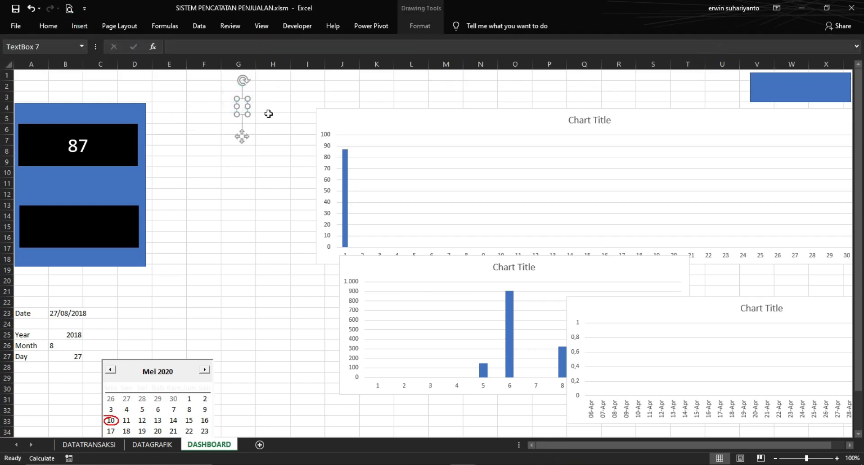
{"action": "type", "text": "JUMLAH TERJUAL BULAN INI"}
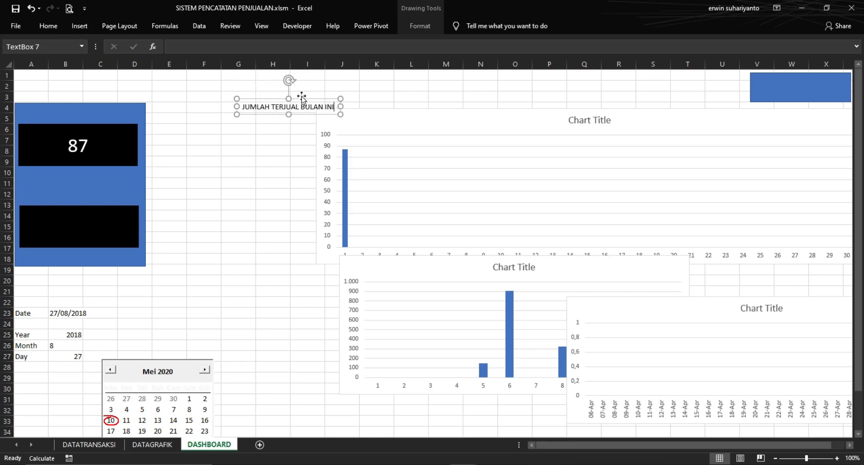
{"action": "left_click_drag", "start_coordinate": [269, 114], "coordinate": [73, 121]}
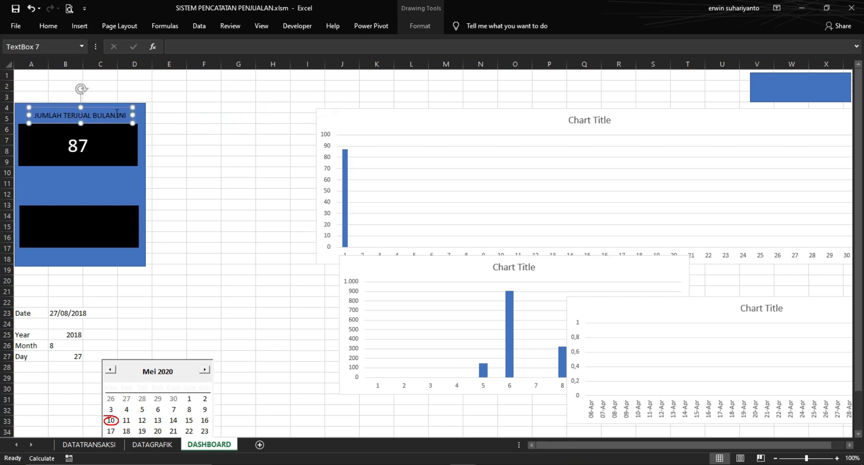
Duplicate the label above the lower black rectangle and change the copy's text to "JUMLAH TERJUAL SELURUHNYA"
{"action": "key", "text": "ctrl+d"}
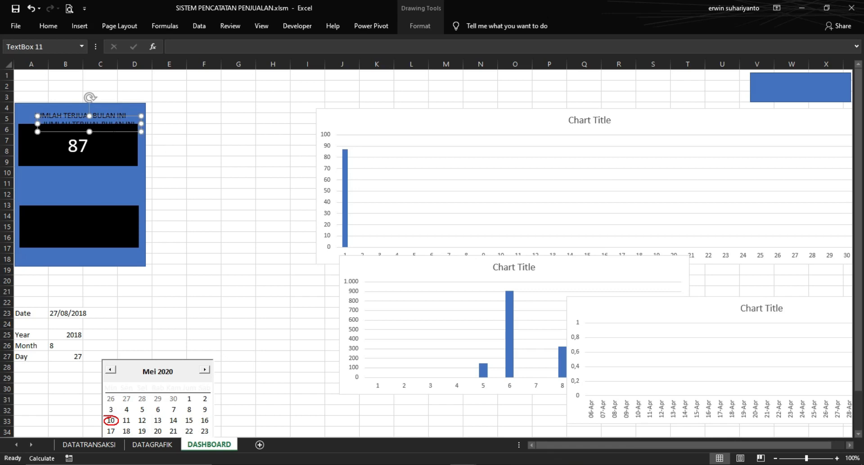
{"action": "left_click_drag", "start_coordinate": [112, 131], "coordinate": [100, 203]}
{"action": "left_click_drag", "start_coordinate": [31, 195], "coordinate": [168, 198]}
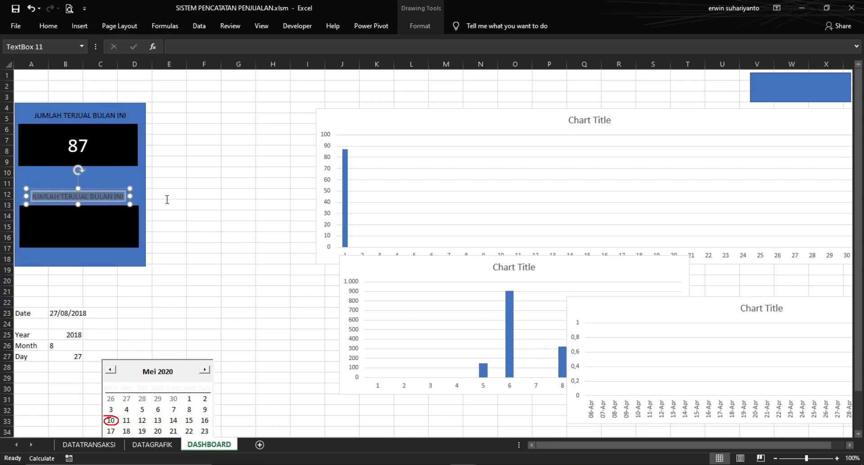
{"action": "type", "text": "LAH"}
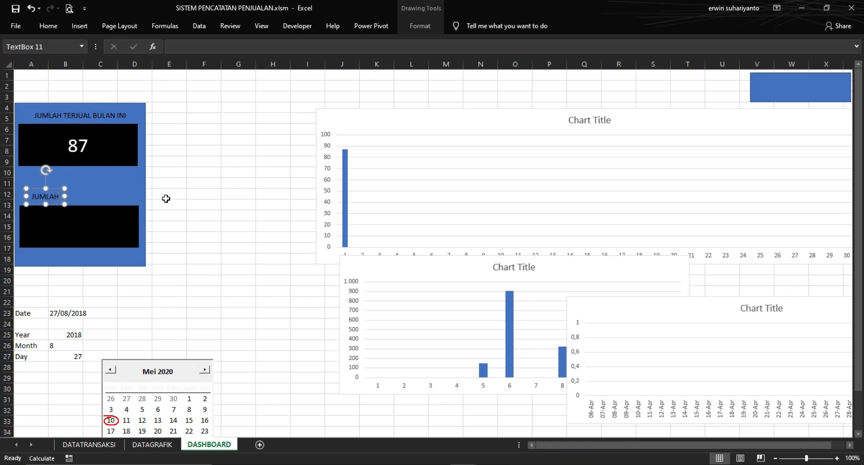
{"action": "type", "text": " TERJU"}
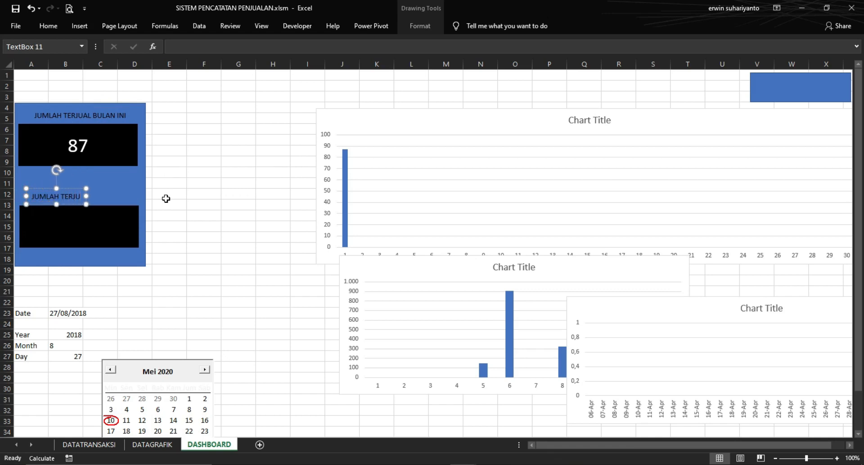
{"action": "type", "text": "AL SELURUHNYA"}
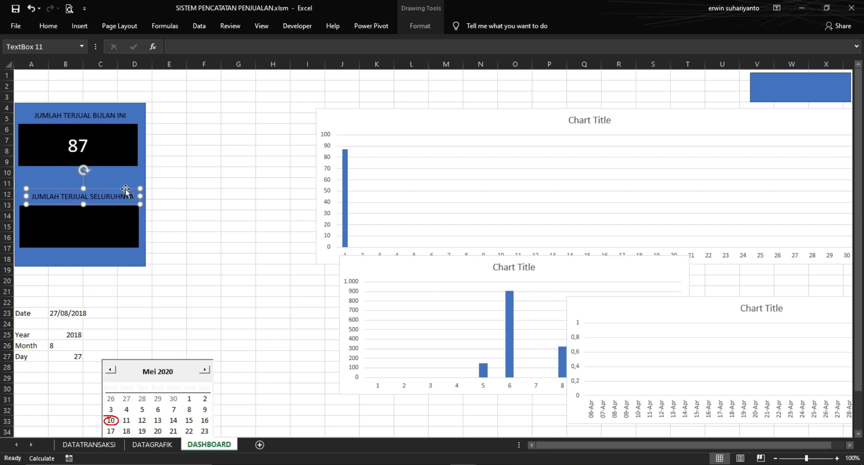
{"action": "left_click_drag", "start_coordinate": [126, 190], "coordinate": [120, 187]}
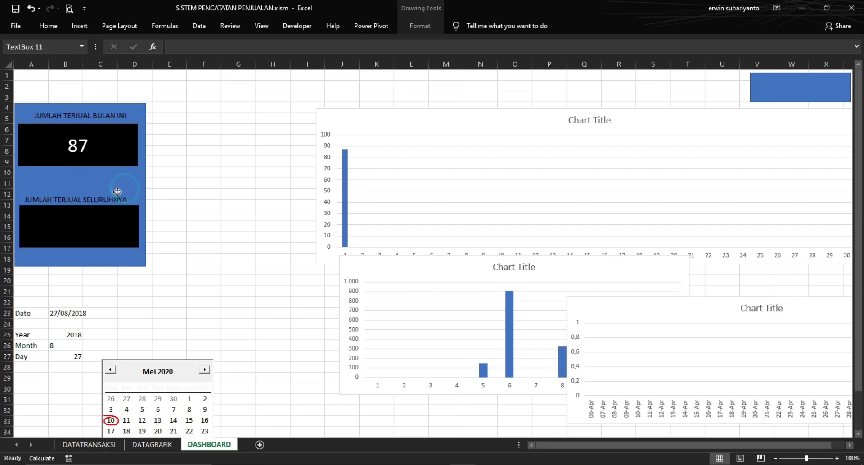
{"action": "left_click", "coordinate": [204, 173]}
Link the lower black rectangle to the total sold quantity with =DATATRANSAKSI!$F$4
{"action": "left_click", "coordinate": [95, 221]}
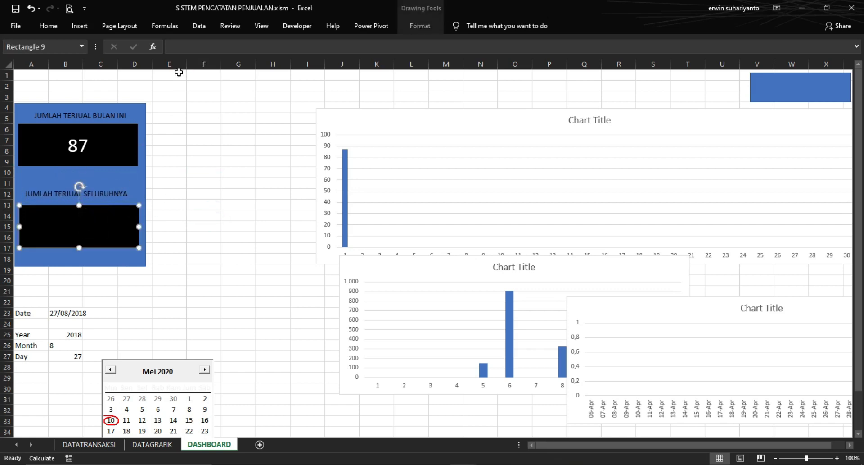
{"action": "left_click", "coordinate": [183, 50]}
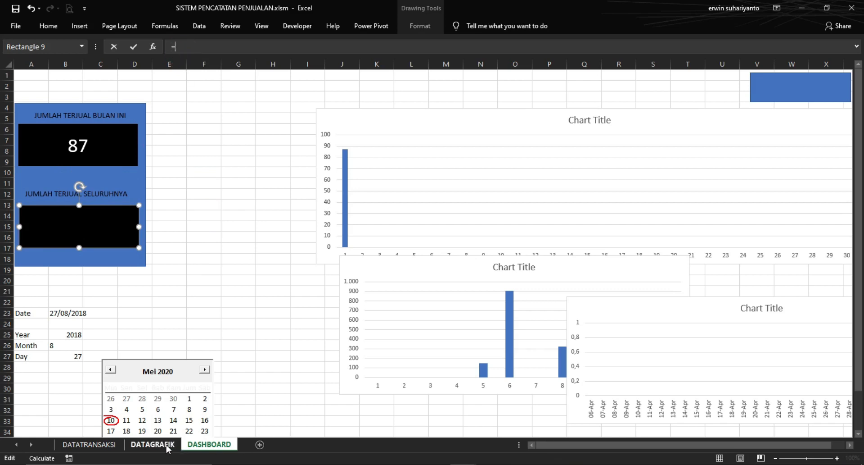
{"action": "left_click", "coordinate": [152, 444]}
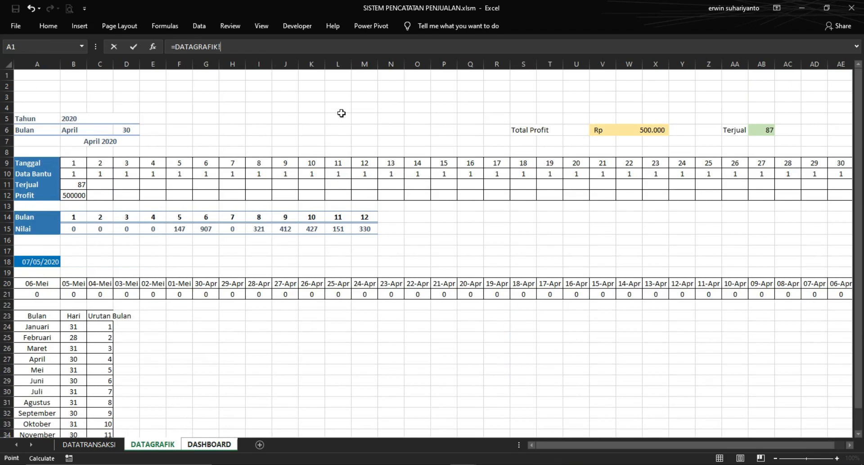
{"action": "left_click", "coordinate": [94, 448]}
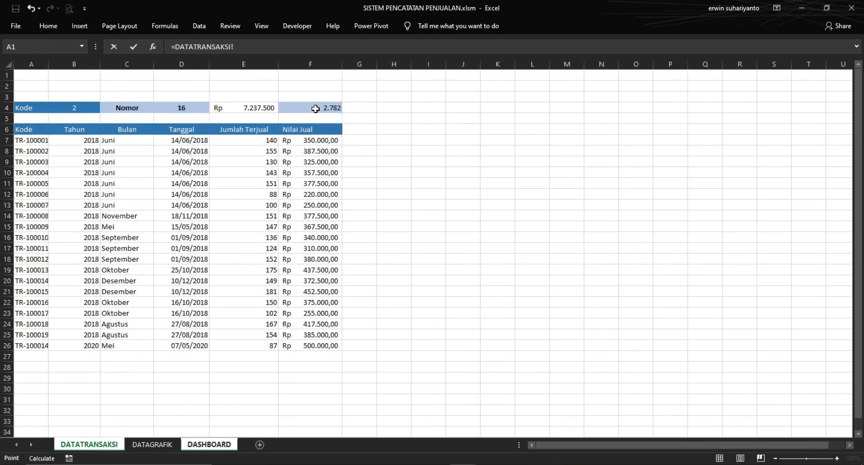
{"action": "left_click", "coordinate": [316, 108]}
{"action": "key", "text": "F4"}
{"action": "key", "text": "Return"}
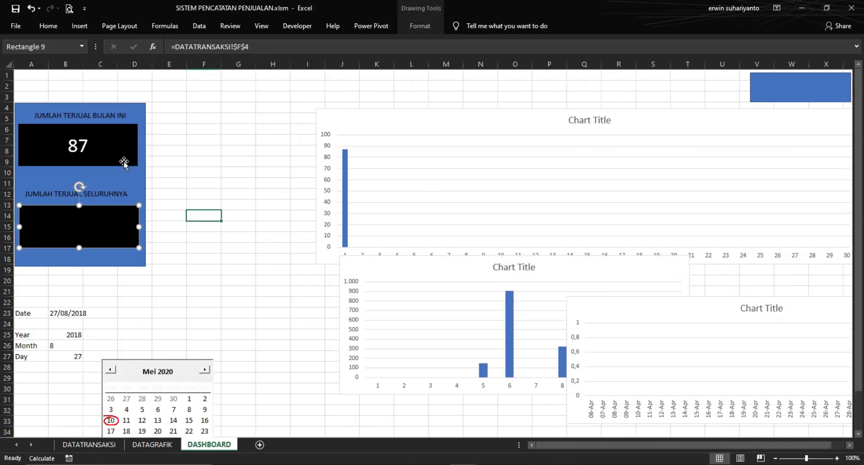
{"action": "left_click", "coordinate": [259, 131]}
Make the lower black rectangle's value white, centre it horizontally and vertically, and enlarge its font
{"action": "left_click", "coordinate": [97, 211]}
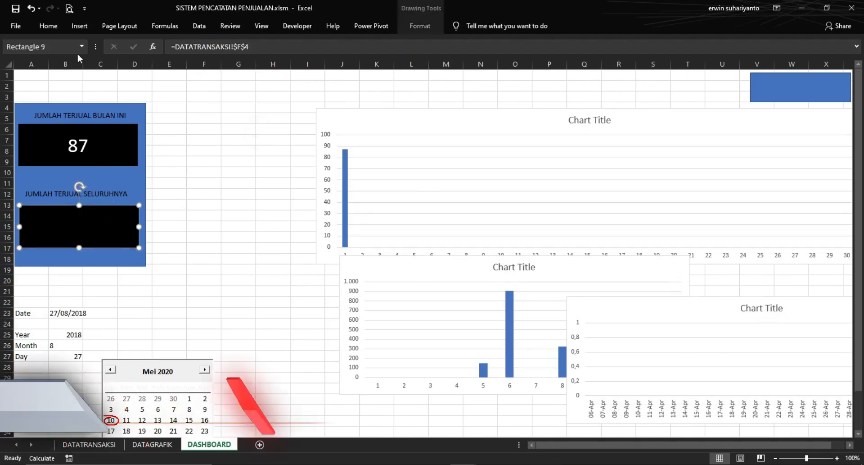
{"action": "left_click", "coordinate": [48, 26]}
{"action": "left_click", "coordinate": [188, 62]}
{"action": "left_click", "coordinate": [183, 47]}
{"action": "left_click", "coordinate": [227, 62]}
{"action": "left_click", "coordinate": [226, 46]}
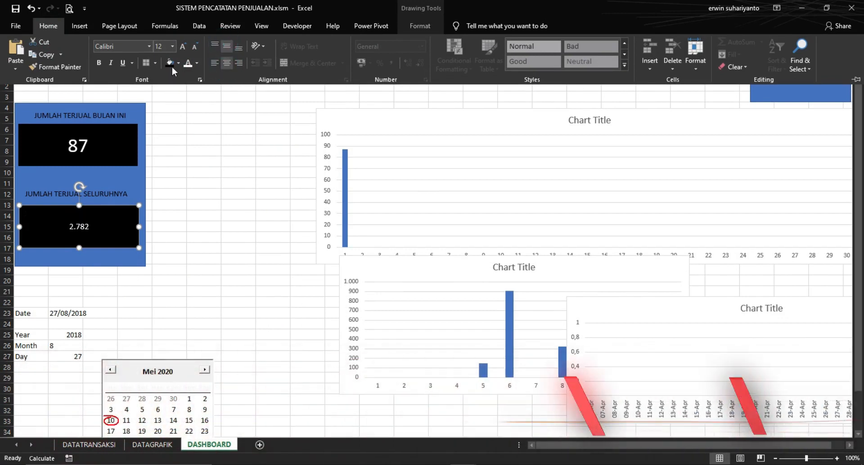
{"action": "left_click", "coordinate": [183, 46]}
{"action": "left_click", "coordinate": [183, 46]}
{"action": "left_click", "coordinate": [184, 46]}
{"action": "left_click", "coordinate": [183, 47]}
{"action": "left_click", "coordinate": [184, 46]}
{"action": "left_click", "coordinate": [184, 46]}
{"action": "left_click", "coordinate": [234, 131]}
{"action": "left_click", "coordinate": [235, 130]}
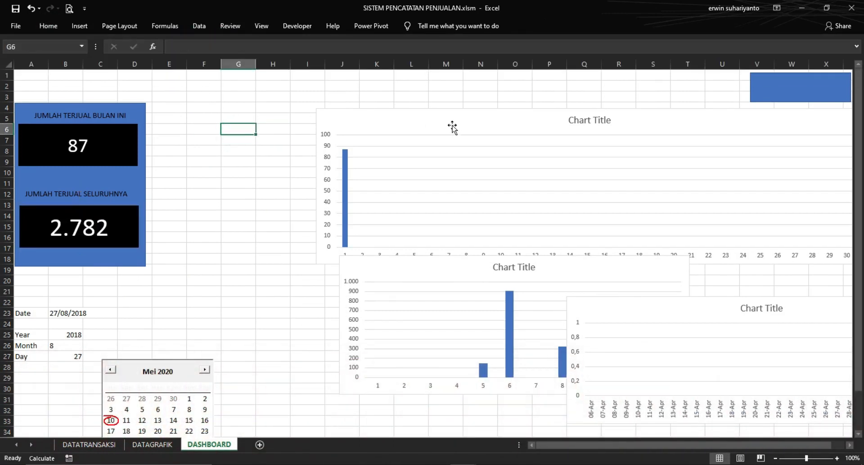
Move the daily sales chart beside the blue totals panel and compare the layout with the PENCATATAN TRANSAKSI dashboard
{"action": "left_click_drag", "start_coordinate": [470, 117], "coordinate": [306, 110]}
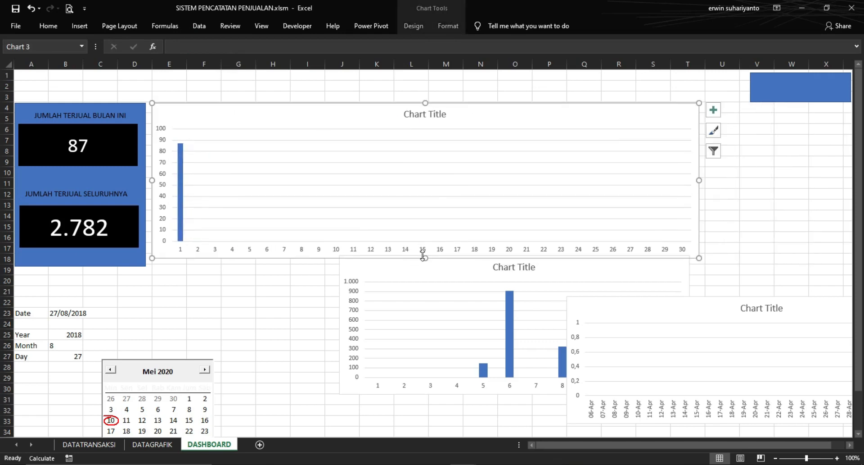
{"action": "left_click", "coordinate": [464, 463]}
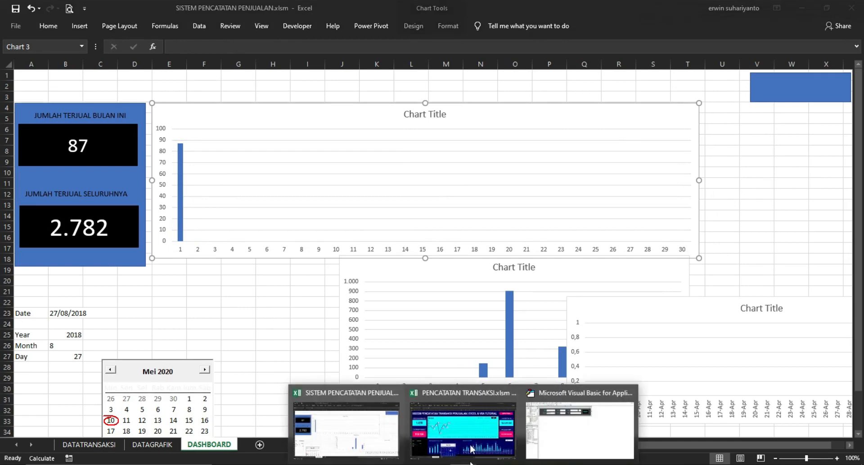
{"action": "left_click", "coordinate": [471, 447]}
{"action": "left_click", "coordinate": [463, 462]}
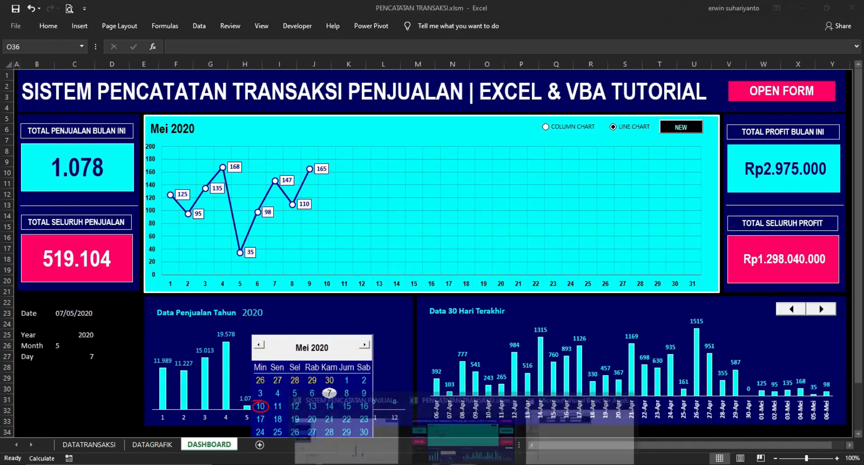
{"action": "left_click", "coordinate": [387, 443]}
Align the daily chart's upper edge with the blue panel and extend its lower edge to row 18
{"action": "left_click_drag", "start_coordinate": [268, 112], "coordinate": [268, 113]}
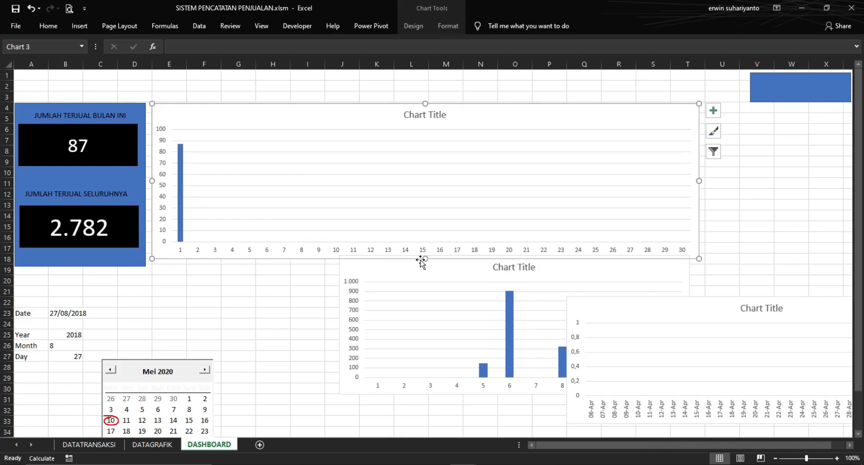
{"action": "left_click_drag", "start_coordinate": [424, 259], "coordinate": [421, 266]}
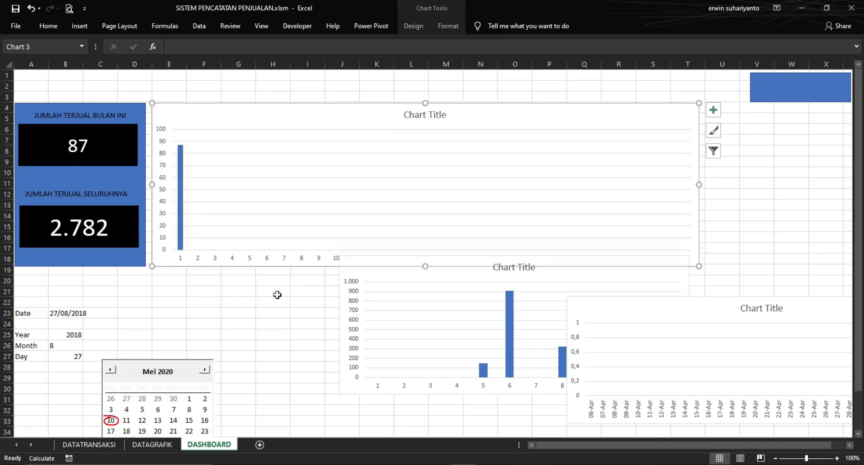
{"action": "left_click", "coordinate": [278, 293]}
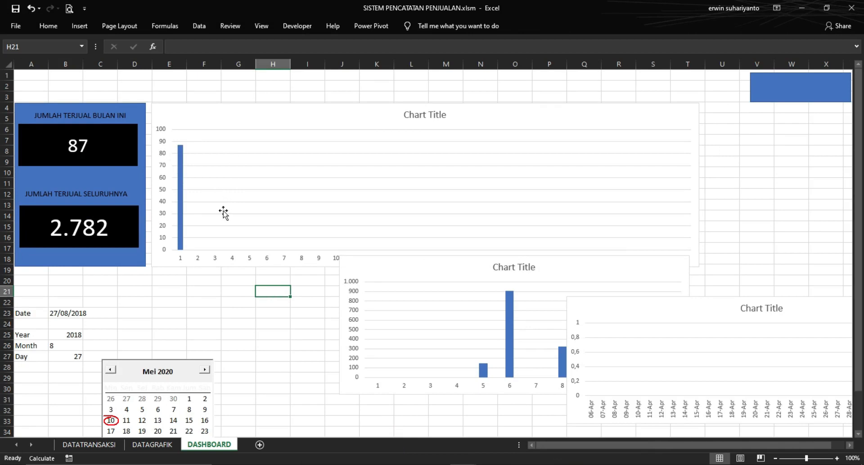
Link the daily chart's title to the Year value with =DASHBOARD!$B$25
{"action": "left_click", "coordinate": [410, 120]}
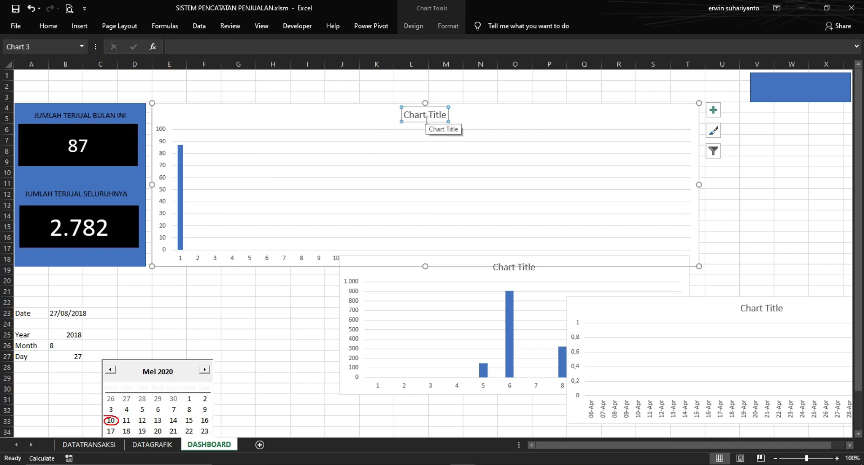
{"action": "left_click", "coordinate": [363, 85]}
{"action": "left_click", "coordinate": [426, 120]}
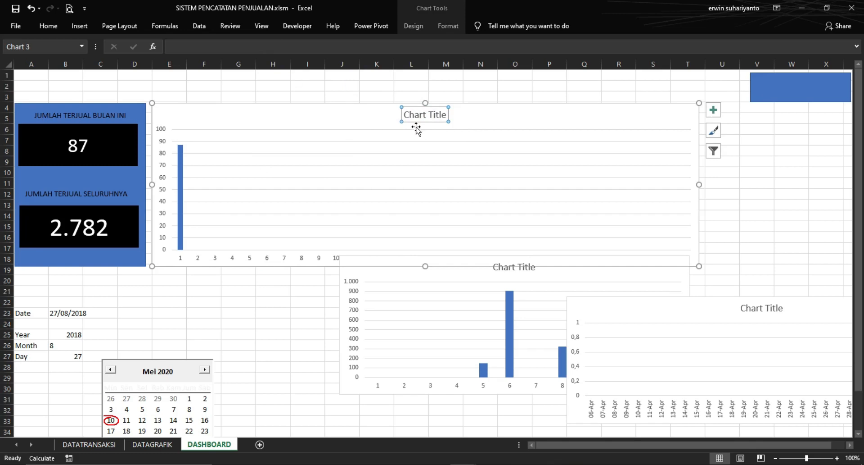
{"action": "left_click", "coordinate": [178, 46]}
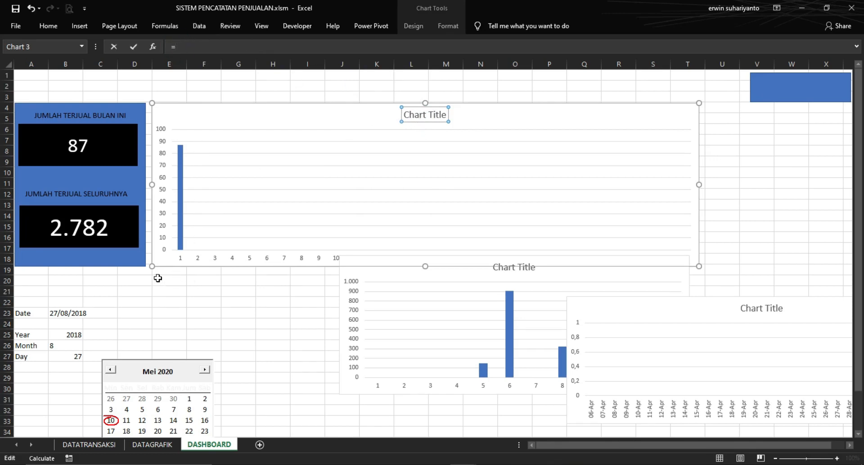
{"action": "left_click", "coordinate": [71, 336]}
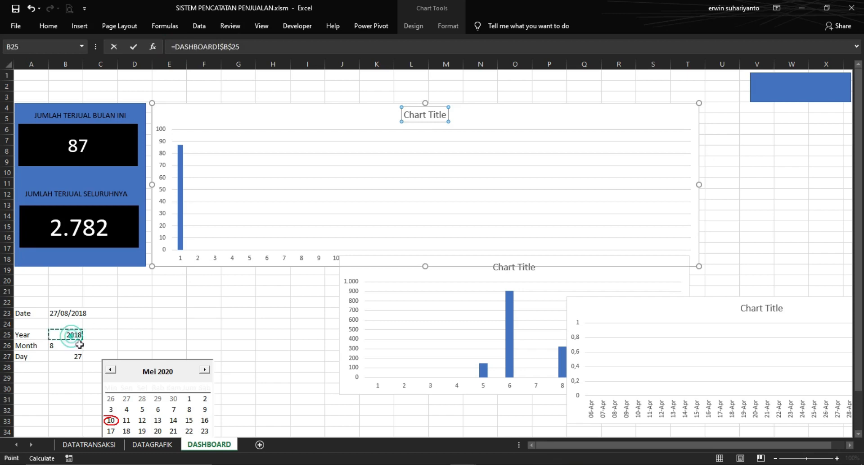
{"action": "key", "text": "Return"}
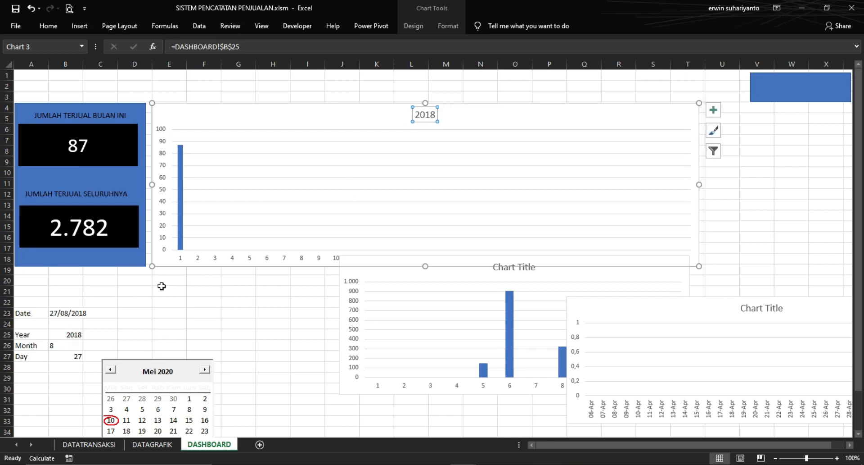
{"action": "left_click", "coordinate": [321, 96]}
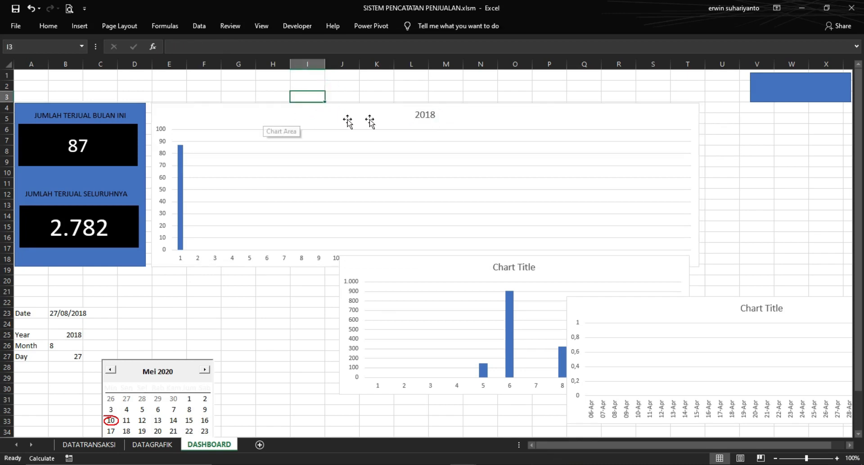
Check the PENCATATAN TRANSAKSI dashboard's chart title and relink the daily chart's title to the month-and-year text with =DATAGRAFIK!$B$7
{"action": "mouse_move", "coordinate": [493, 463]}
{"action": "left_click", "coordinate": [490, 445]}
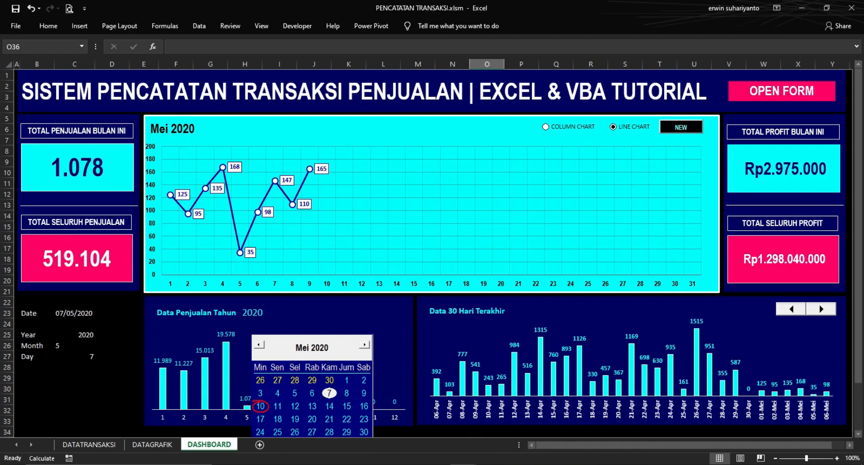
{"action": "left_click", "coordinate": [468, 452]}
{"action": "left_click", "coordinate": [360, 432]}
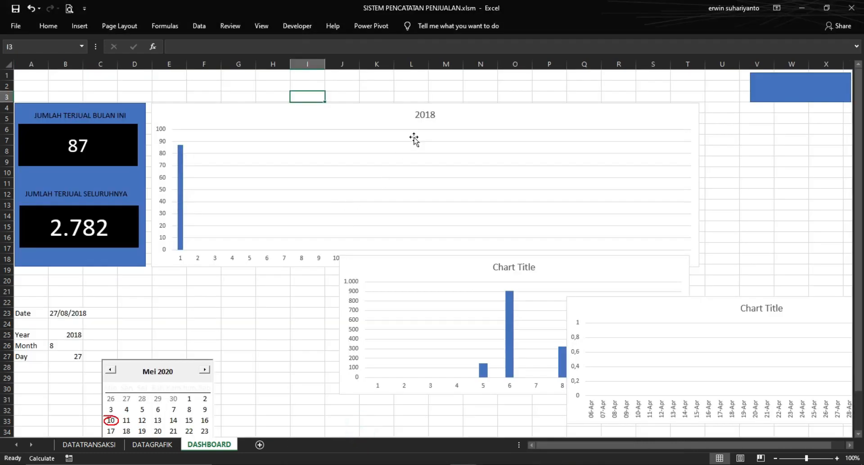
{"action": "left_click", "coordinate": [425, 121]}
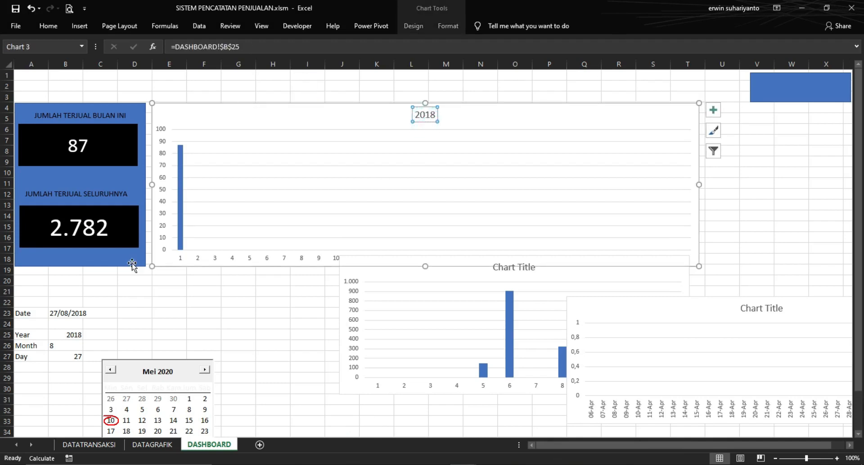
{"action": "left_click", "coordinate": [248, 46]}
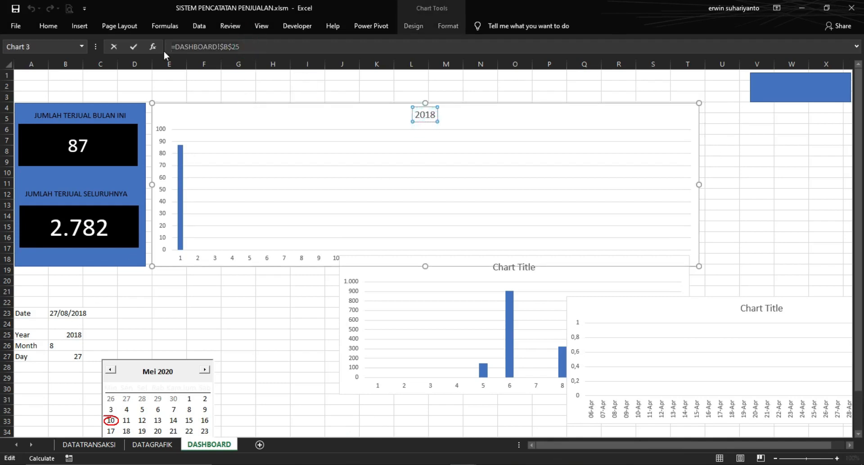
{"action": "key", "text": "ctrl+a"}
{"action": "type", "text": "="}
{"action": "left_click", "coordinate": [152, 443]}
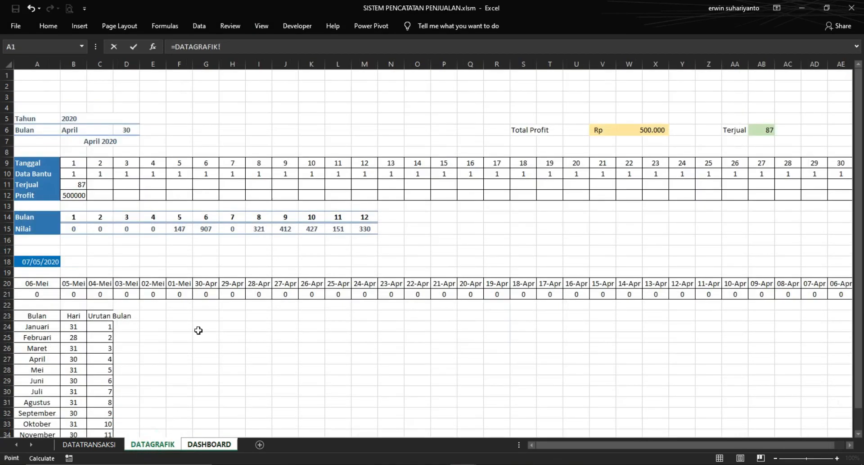
{"action": "left_click", "coordinate": [106, 144]}
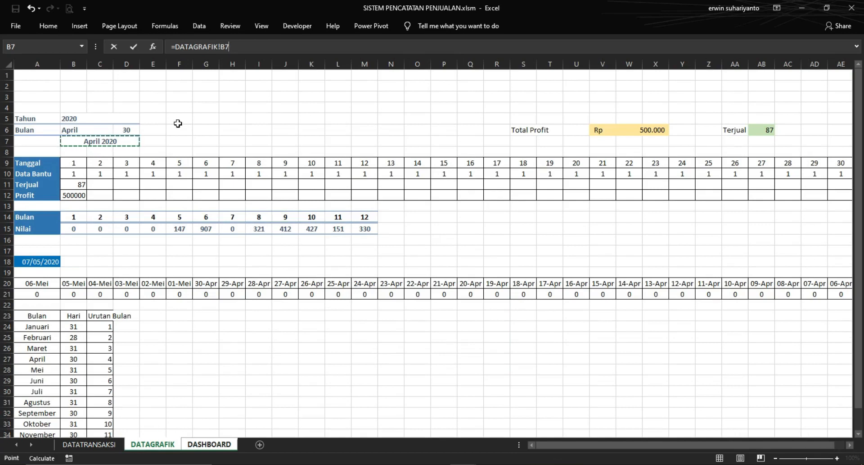
{"action": "left_click", "coordinate": [182, 45]}
{"action": "left_click", "coordinate": [164, 47]}
{"action": "key", "text": "Return"}
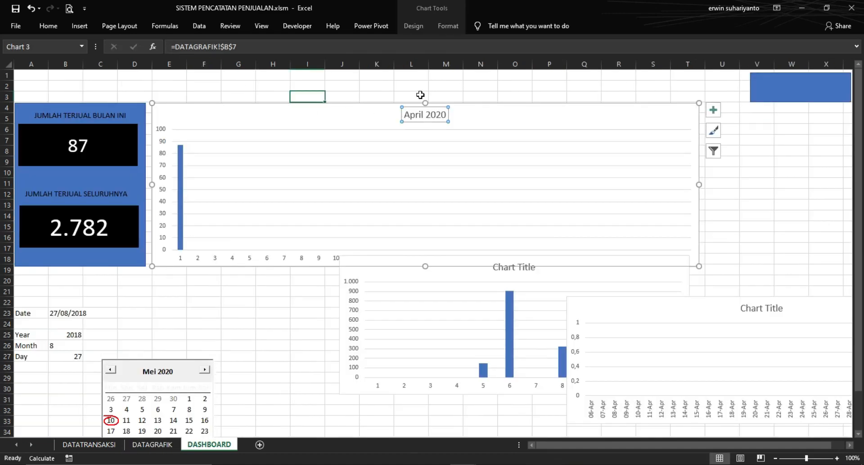
Move the monthly sales chart below the daily chart so that it no longer covers it
{"action": "left_click", "coordinate": [409, 91]}
{"action": "left_click", "coordinate": [422, 116]}
{"action": "left_click", "coordinate": [467, 88]}
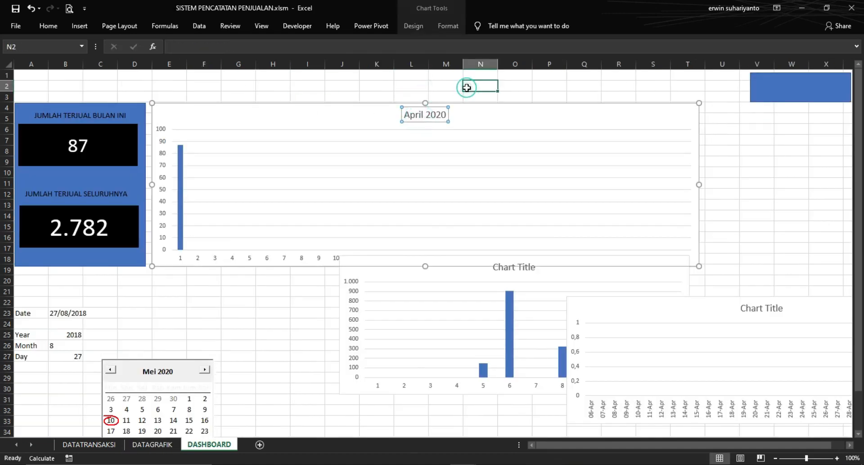
{"action": "left_click", "coordinate": [431, 115]}
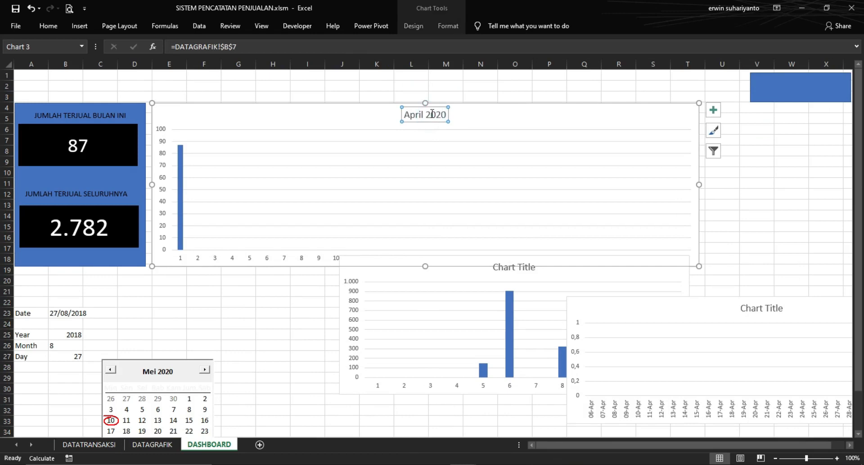
{"action": "left_click", "coordinate": [445, 97]}
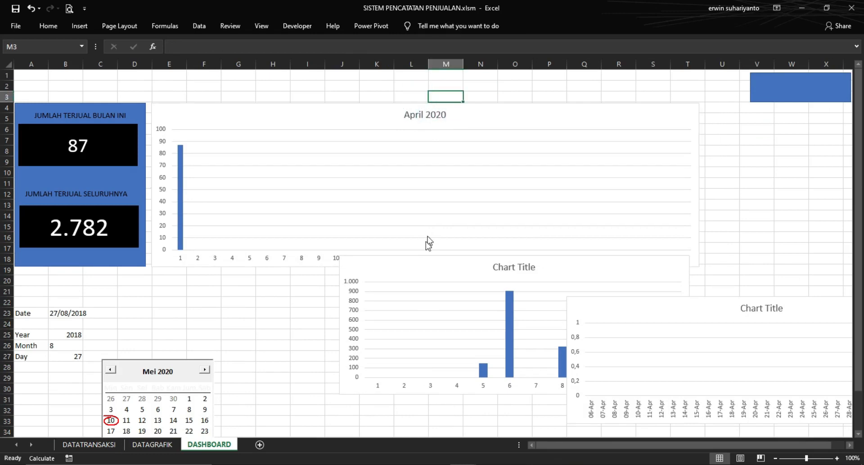
{"action": "left_click_drag", "start_coordinate": [431, 258], "coordinate": [347, 284]}
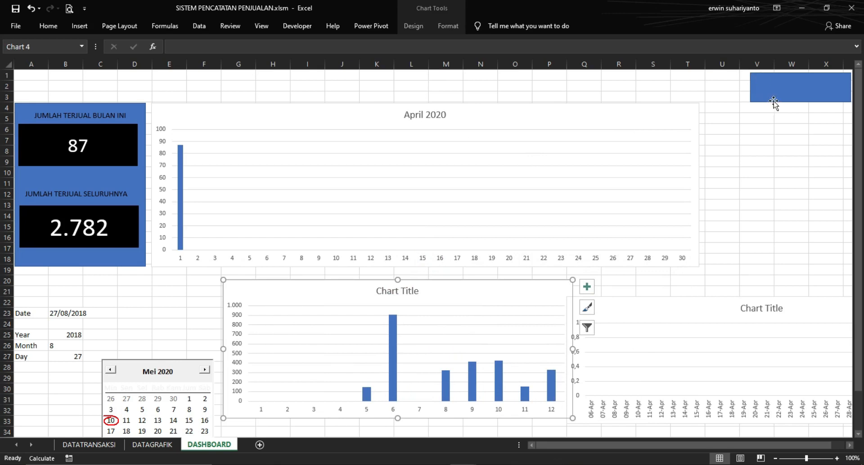
Record a sale dated 02/05/2020 with its sold quantity and profit in the transaction entry form, save it and close the form
{"action": "left_click", "coordinate": [788, 132]}
{"action": "left_click", "coordinate": [794, 88]}
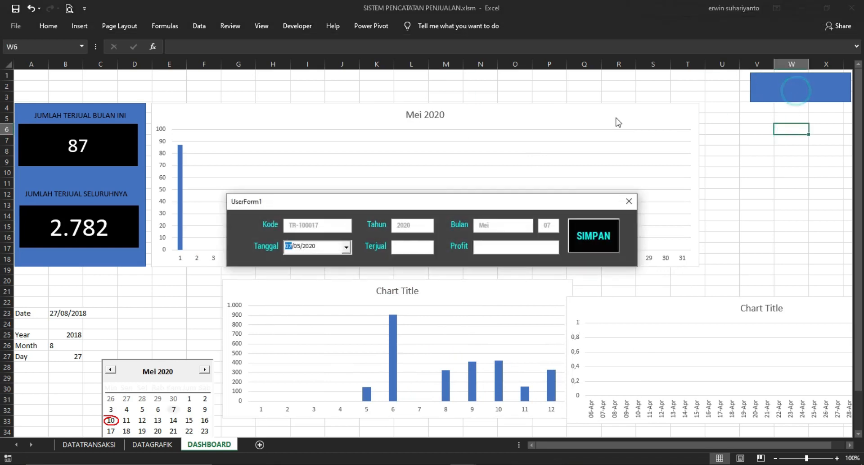
{"action": "left_click_drag", "start_coordinate": [428, 198], "coordinate": [492, 120]}
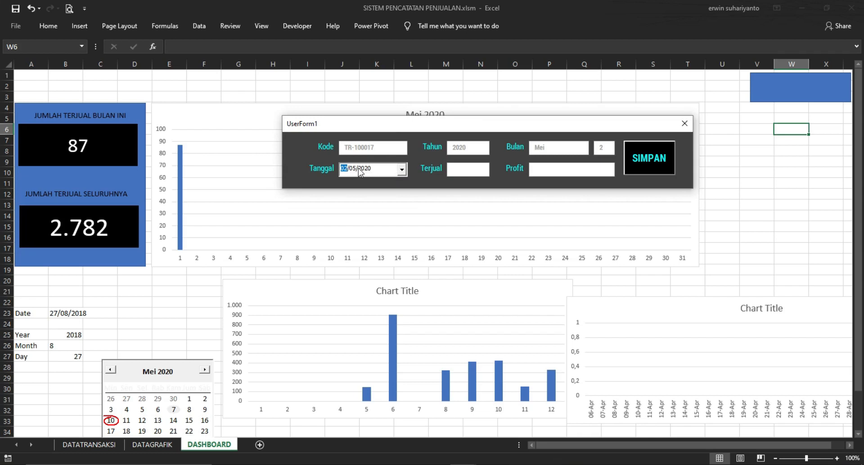
{"action": "left_click", "coordinate": [458, 169]}
{"action": "left_click", "coordinate": [563, 173]}
{"action": "left_click", "coordinate": [635, 155]}
{"action": "left_click", "coordinate": [467, 275]}
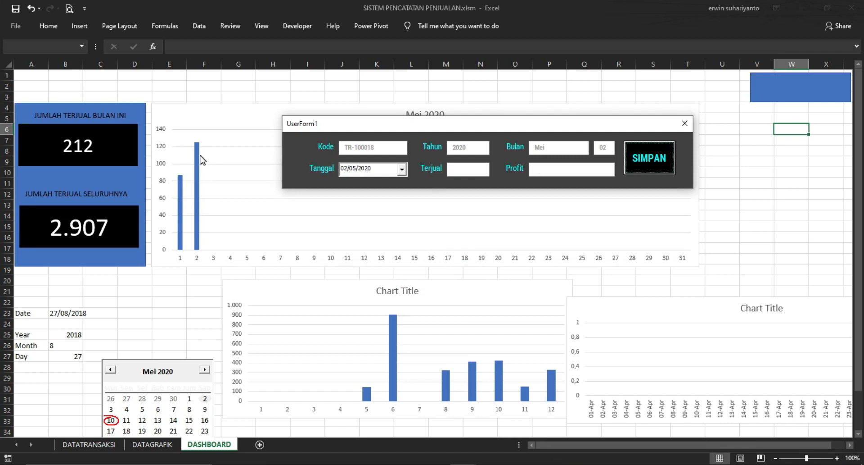
{"action": "left_click", "coordinate": [685, 123]}
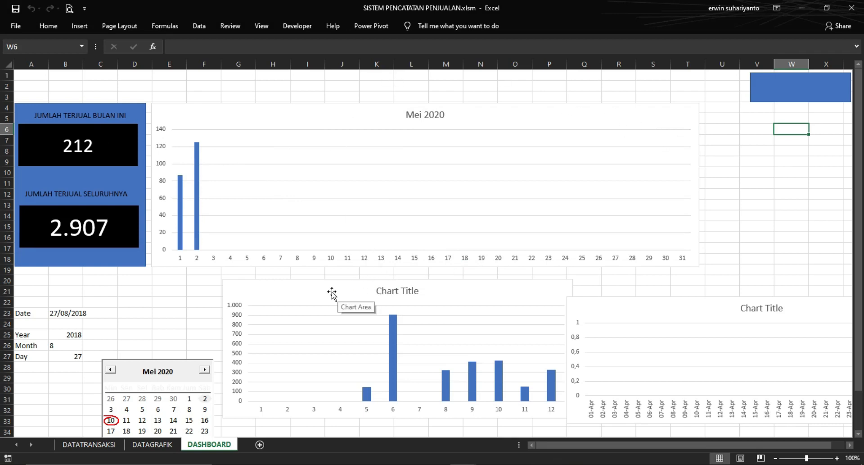
Shift the monthly chart away from the calendar and, in design mode, move the calendar directly beneath the blue totals panel
{"action": "left_click_drag", "start_coordinate": [319, 283], "coordinate": [411, 275]}
{"action": "scroll", "coordinate": [287, 157], "scroll_direction": "down", "scroll_amount": 3}
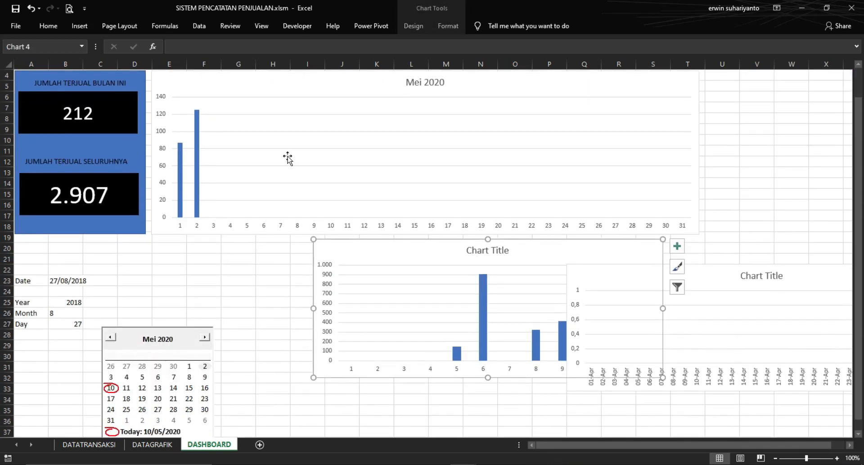
{"action": "left_click", "coordinate": [297, 25]}
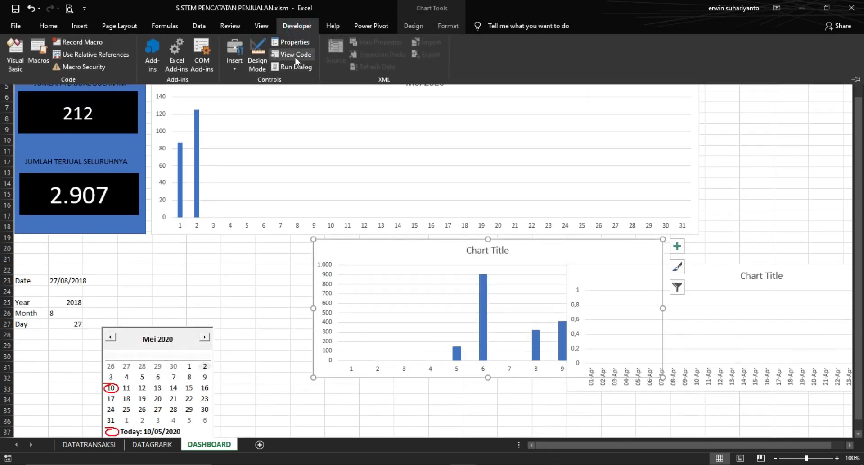
{"action": "left_click", "coordinate": [259, 57]}
{"action": "left_click", "coordinate": [181, 339]}
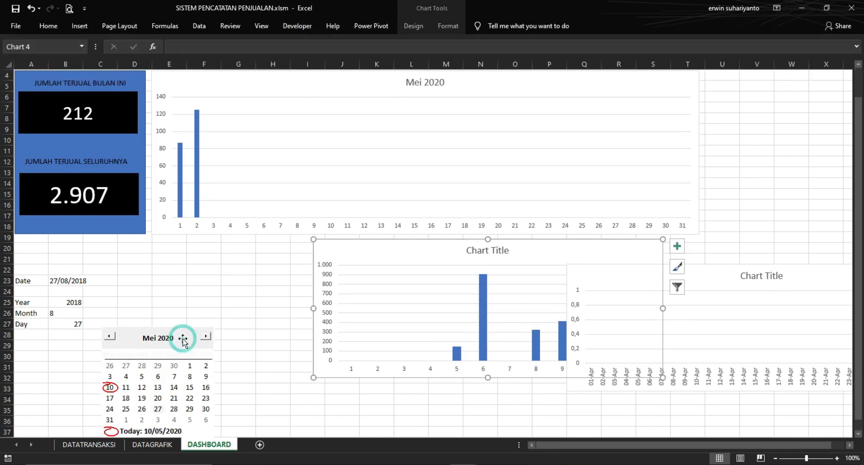
{"action": "left_click", "coordinate": [183, 339]}
{"action": "mouse_move", "coordinate": [183, 339]}
{"action": "left_mouse_down"}
{"action": "mouse_move", "coordinate": [170, 282]}
{"action": "mouse_move", "coordinate": [91, 247]}
{"action": "left_mouse_up"}
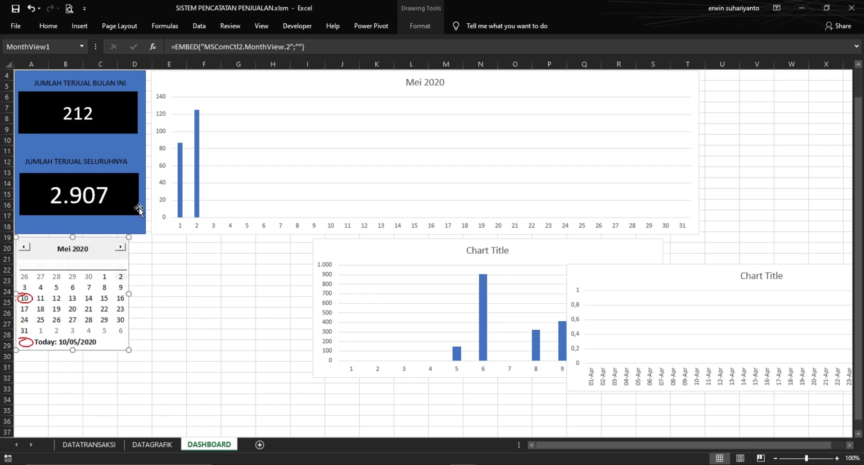
Narrow the lower black rectangle and the JUMLAH TERJUAL SELURUHNYA label to about the calendar's width
{"action": "left_click", "coordinate": [138, 176]}
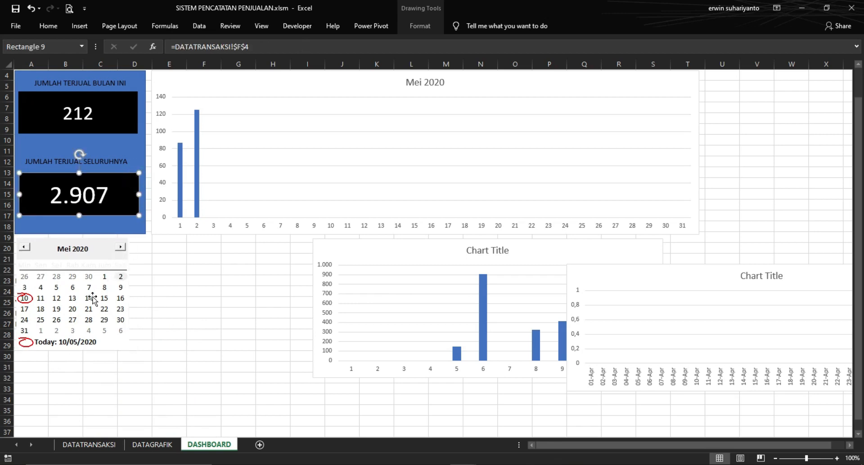
{"action": "left_click_drag", "start_coordinate": [140, 194], "coordinate": [128, 194]}
{"action": "left_click", "coordinate": [122, 163]}
{"action": "left_click_drag", "start_coordinate": [138, 164], "coordinate": [127, 165]}
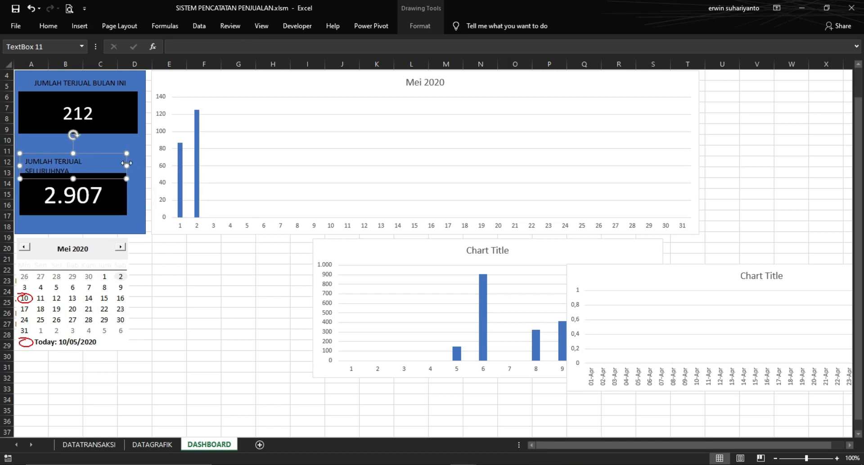
Narrow the upper black rectangle and the blue panel, and shift the JUMLAH TERJUAL BULAN INI label to fit within them
{"action": "left_click", "coordinate": [136, 112]}
{"action": "left_click_drag", "start_coordinate": [136, 114], "coordinate": [126, 114]}
{"action": "left_click", "coordinate": [104, 83]}
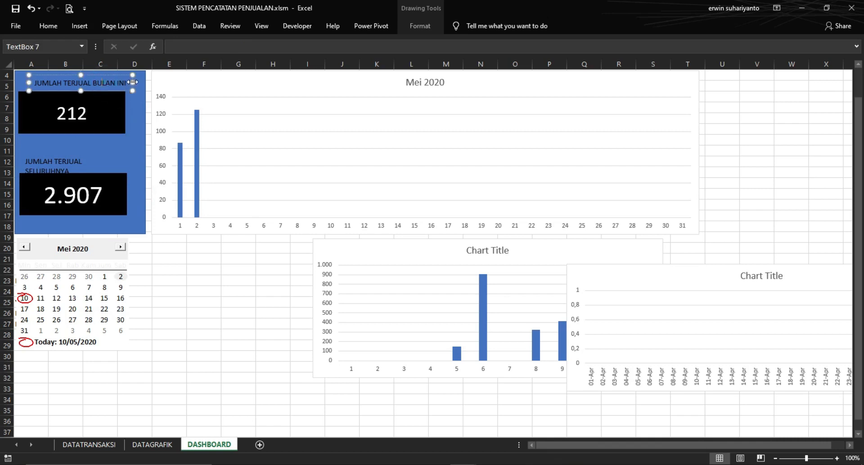
{"action": "left_click_drag", "start_coordinate": [119, 77], "coordinate": [108, 76]}
{"action": "left_click", "coordinate": [137, 116]}
{"action": "left_click_drag", "start_coordinate": [145, 154], "coordinate": [133, 154]}
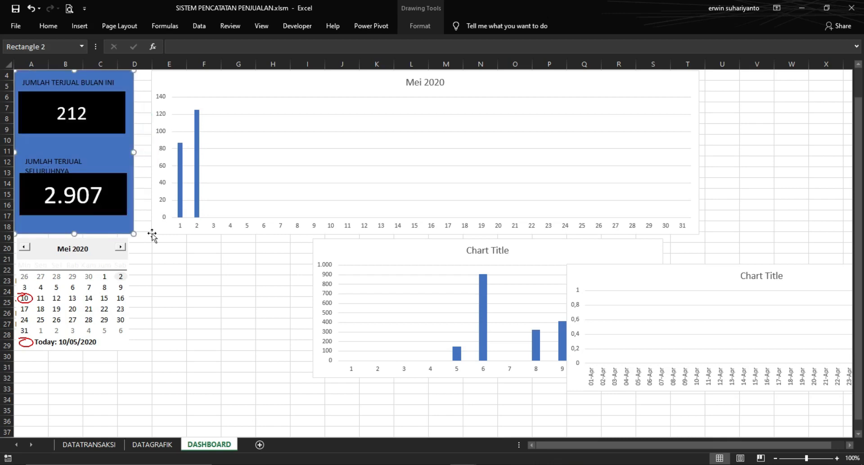
Reduce the JUMLAH TERJUAL SELURUHNYA label's font to fit one line and nudge the label down to just above its black rectangle
{"action": "left_click", "coordinate": [76, 169]}
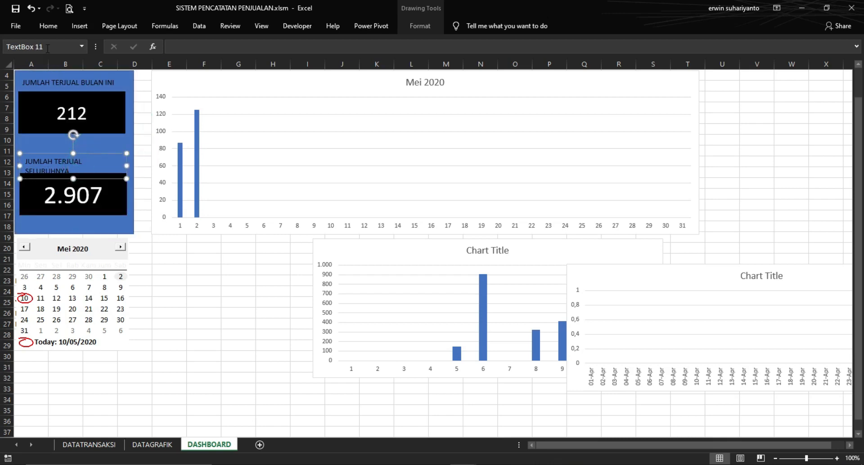
{"action": "left_click", "coordinate": [47, 26]}
{"action": "left_click", "coordinate": [193, 47]}
{"action": "left_click", "coordinate": [193, 47]}
{"action": "left_click", "coordinate": [101, 163]}
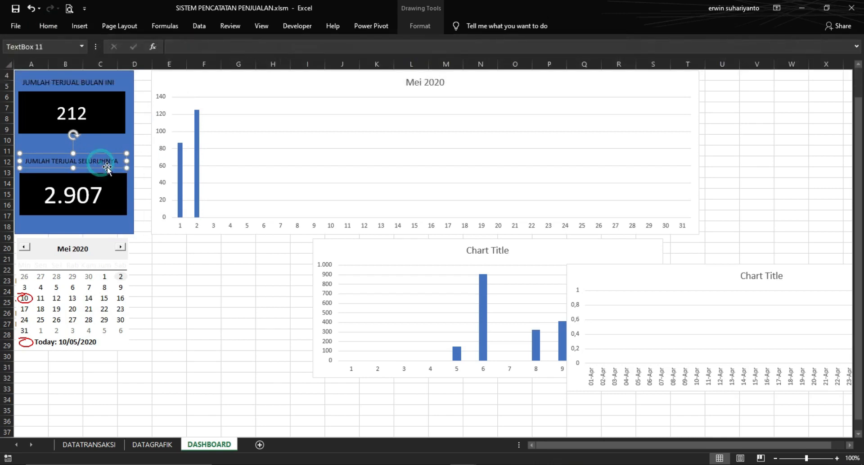
{"action": "left_click", "coordinate": [106, 169]}
{"action": "left_click", "coordinate": [106, 170]}
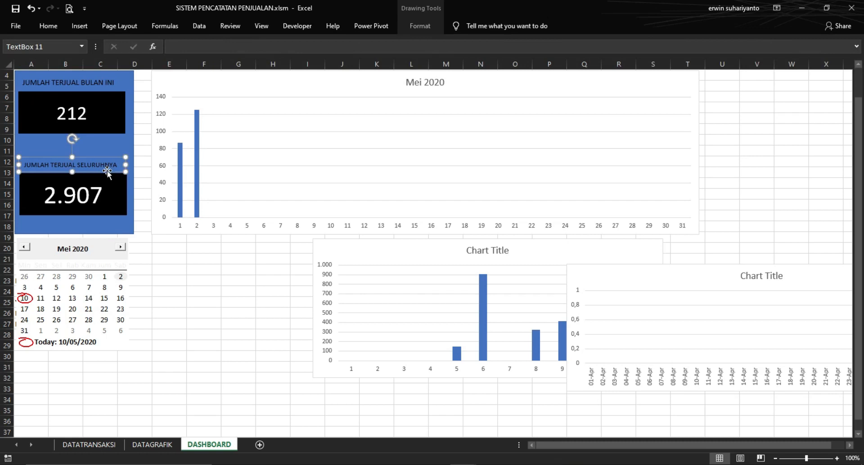
Resize the calendar to match the blue panel's width and leave design mode
{"action": "left_click", "coordinate": [200, 259]}
{"action": "left_click", "coordinate": [126, 257]}
{"action": "left_click", "coordinate": [126, 353]}
{"action": "left_click", "coordinate": [124, 349]}
{"action": "left_click_drag", "start_coordinate": [128, 348], "coordinate": [132, 350]}
{"action": "left_click", "coordinate": [168, 314]}
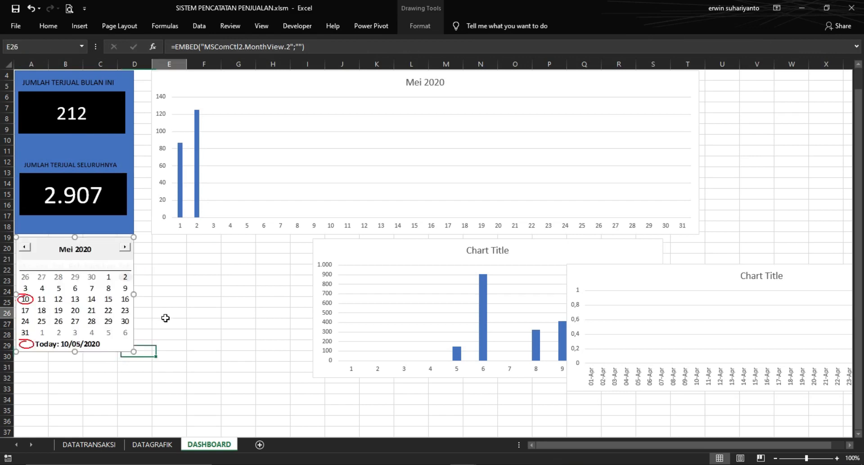
{"action": "left_click", "coordinate": [297, 26]}
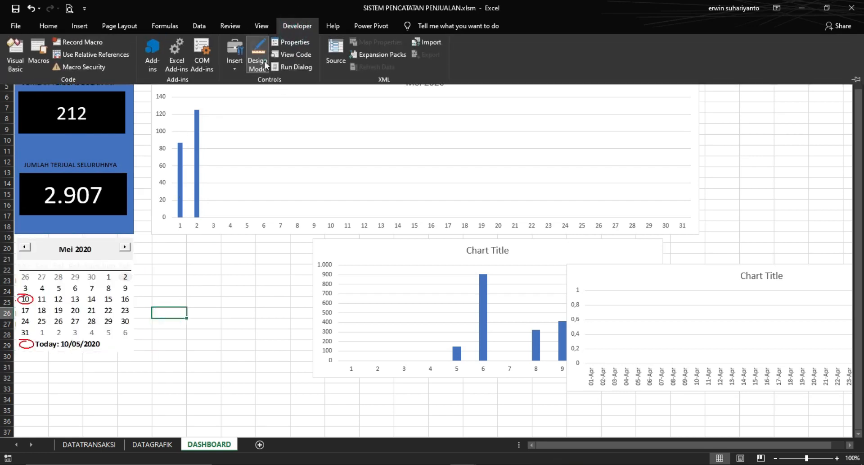
{"action": "left_click", "coordinate": [257, 58]}
{"action": "left_click", "coordinate": [166, 305]}
{"action": "scroll", "coordinate": [169, 272], "scroll_direction": "down", "scroll_amount": 4}
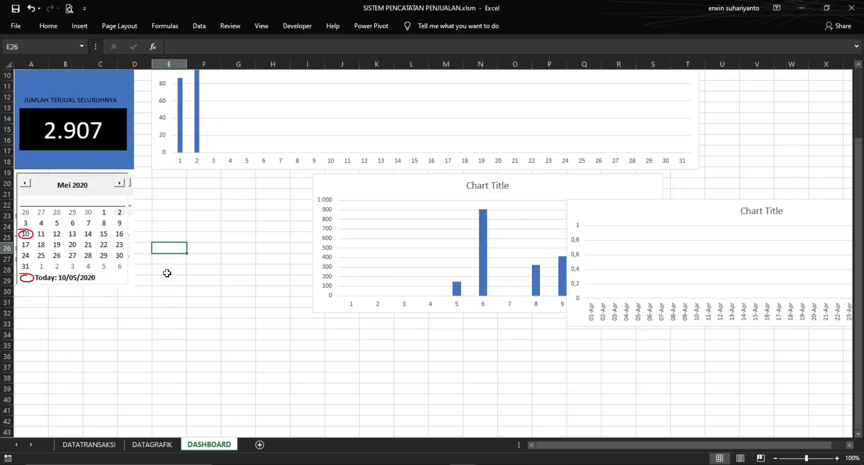
Enter design mode and change how the calendar control is positioned relative to the cells in its Format Control properties
{"action": "scroll", "coordinate": [168, 273], "scroll_direction": "up", "scroll_amount": 5}
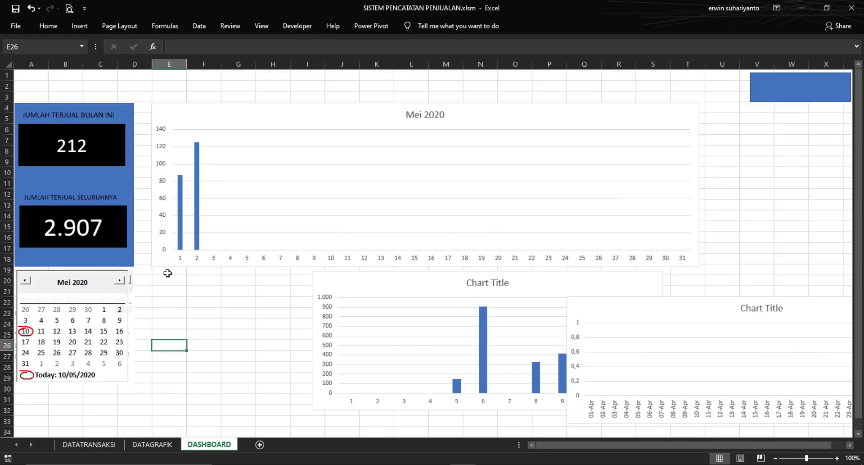
{"action": "left_click", "coordinate": [311, 25]}
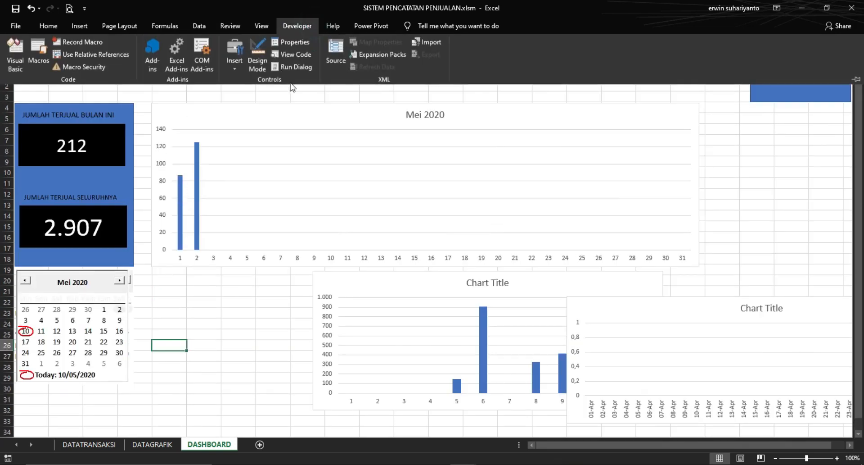
{"action": "left_click", "coordinate": [258, 55]}
{"action": "scroll", "coordinate": [138, 244], "scroll_direction": "down", "scroll_amount": 2}
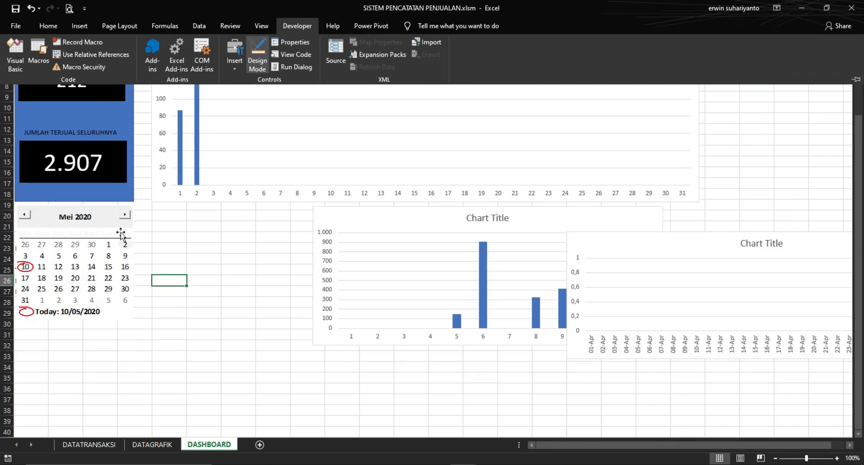
{"action": "right_click", "coordinate": [120, 233]}
{"action": "left_click", "coordinate": [175, 347]}
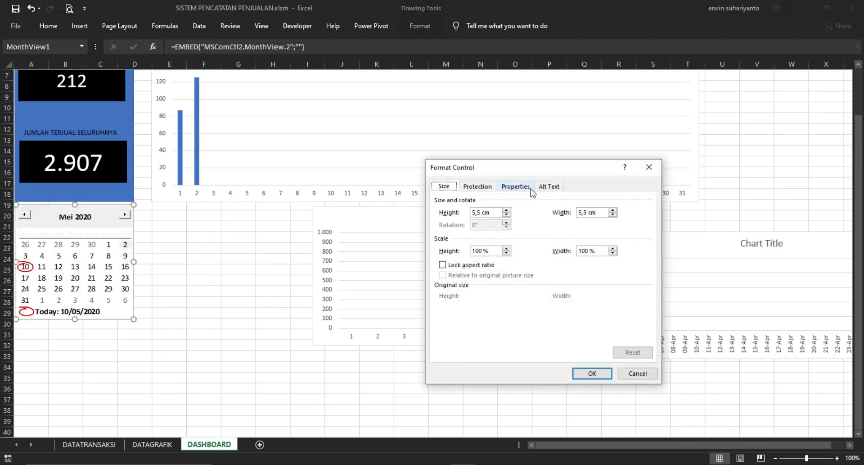
{"action": "left_click", "coordinate": [522, 188]}
{"action": "left_click", "coordinate": [454, 234]}
{"action": "left_click", "coordinate": [592, 374]}
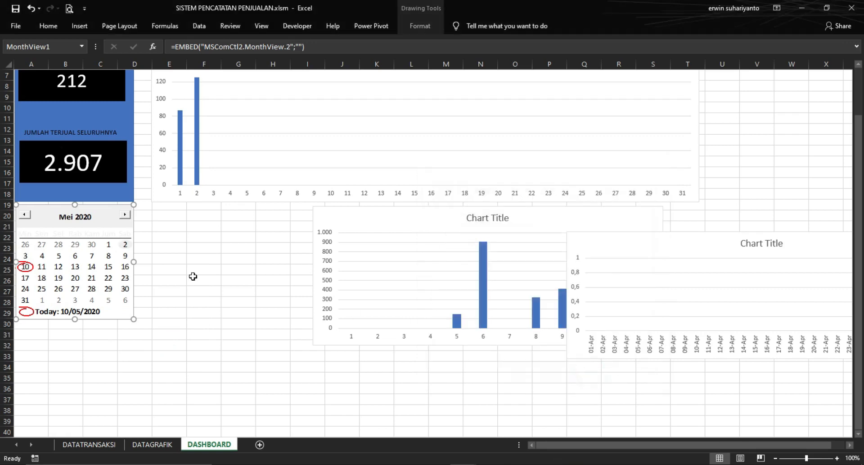
{"action": "left_click", "coordinate": [181, 259]}
{"action": "scroll", "coordinate": [167, 234], "scroll_direction": "up", "scroll_amount": 2}
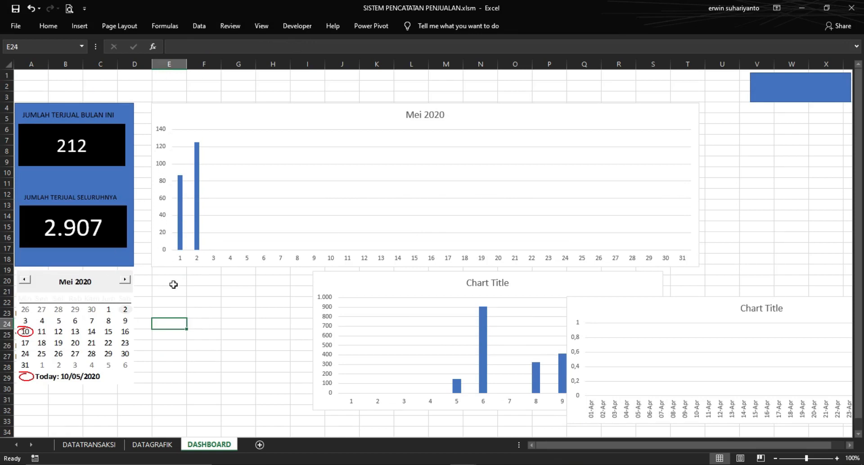
Move the Mei 2020 daily chart beside the blue panel and the monthly chart directly beneath it, aligned to its left edge
{"action": "left_click_drag", "start_coordinate": [234, 108], "coordinate": [221, 105]}
{"action": "scroll", "coordinate": [281, 284], "scroll_direction": "down", "scroll_amount": 1}
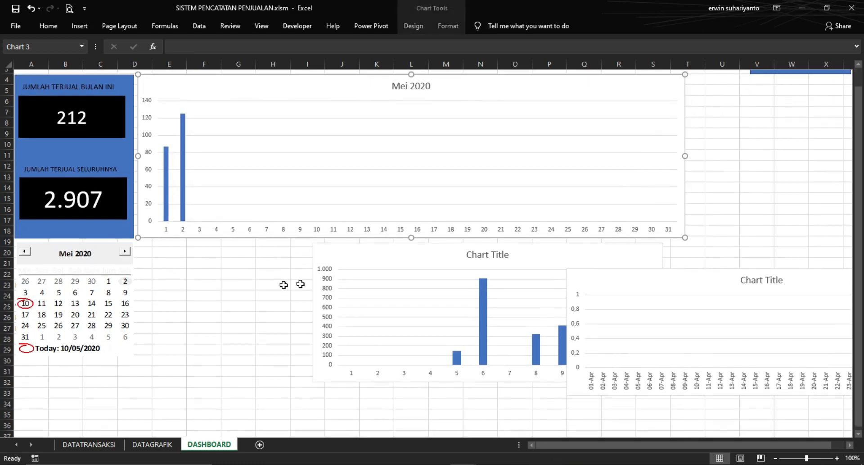
{"action": "left_click_drag", "start_coordinate": [338, 252], "coordinate": [163, 250]}
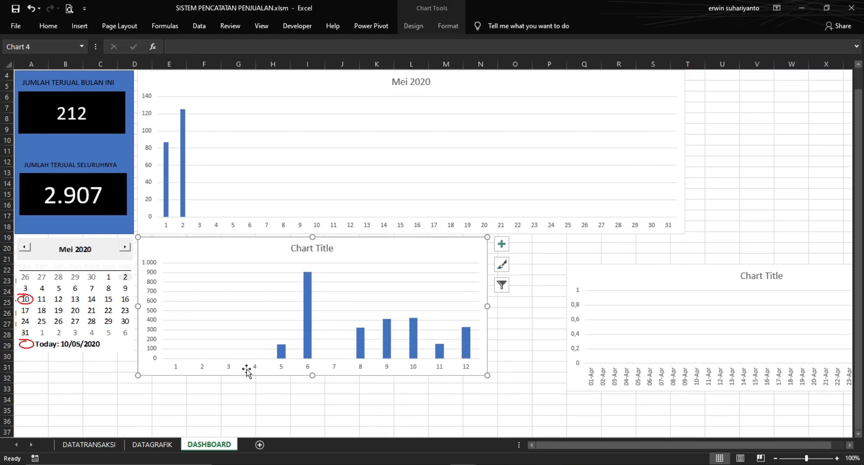
{"action": "left_click", "coordinate": [276, 396]}
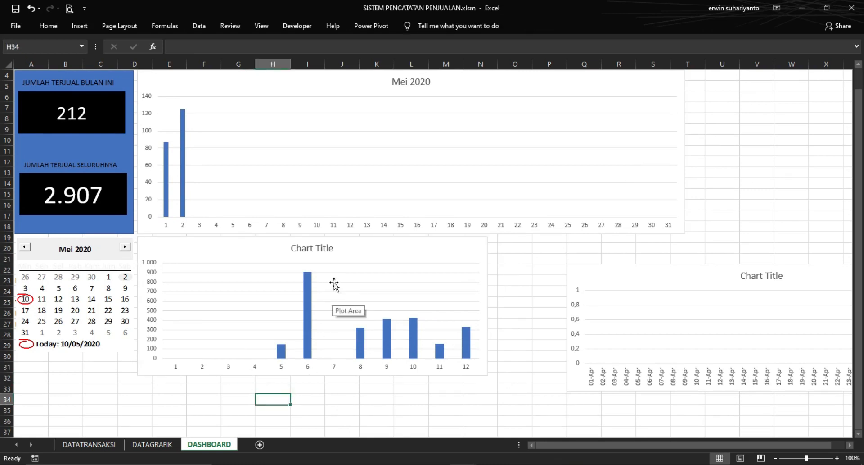
Move the calendar down off the date cells and link the monthly chart's title to the Year cell B25
{"action": "left_click", "coordinate": [327, 250]}
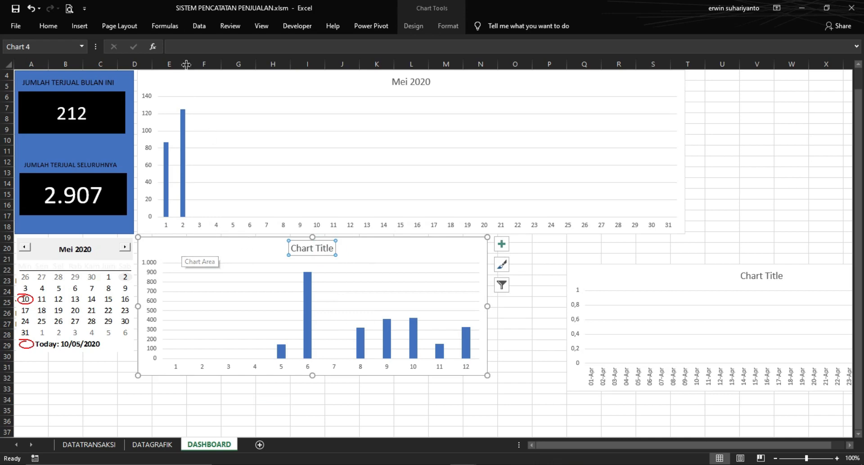
{"action": "left_click", "coordinate": [93, 251]}
{"action": "left_click_drag", "start_coordinate": [94, 251], "coordinate": [95, 369]}
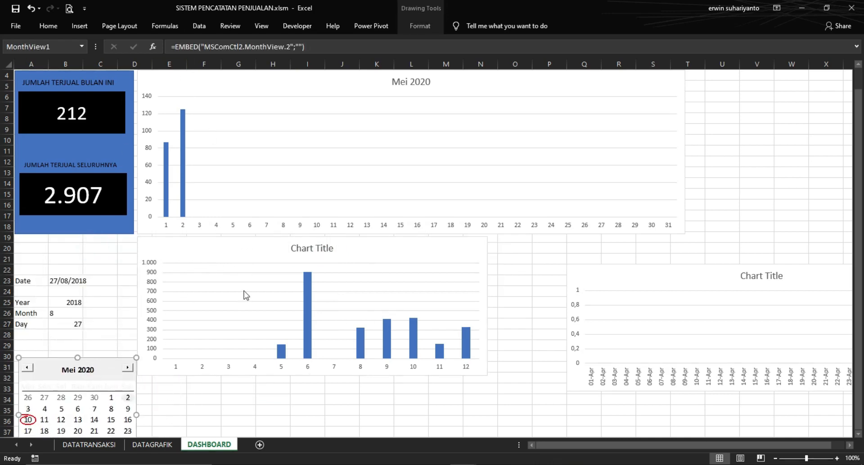
{"action": "left_click", "coordinate": [310, 246]}
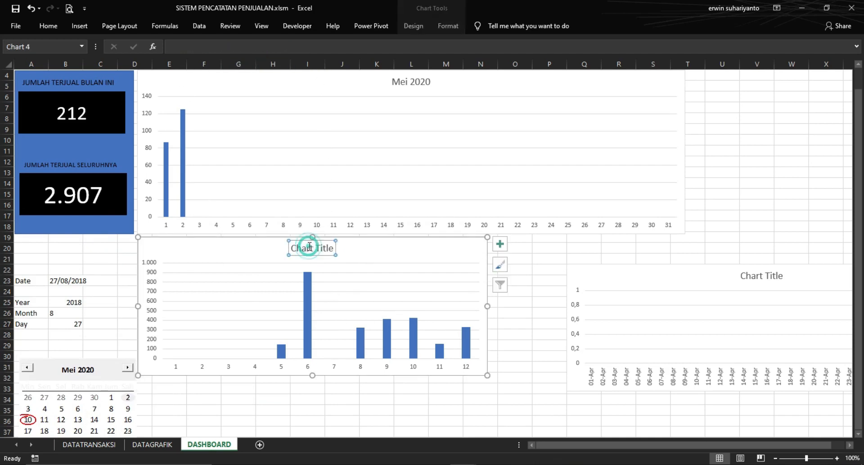
{"action": "left_click", "coordinate": [181, 47]}
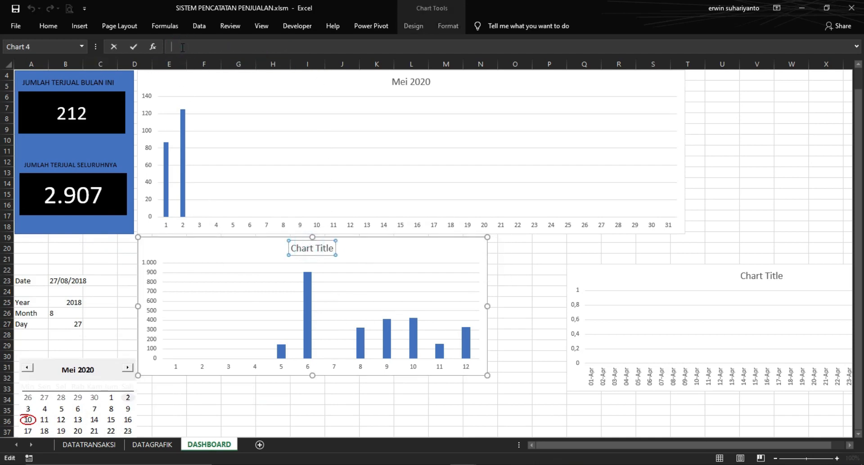
{"action": "type", "text": "="}
{"action": "left_click", "coordinate": [71, 305]}
{"action": "key", "text": "Return"}
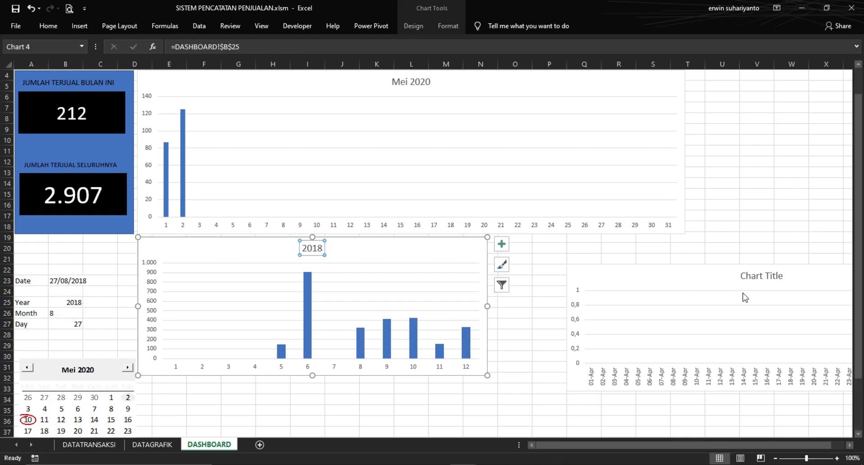
{"action": "left_click", "coordinate": [769, 276]}
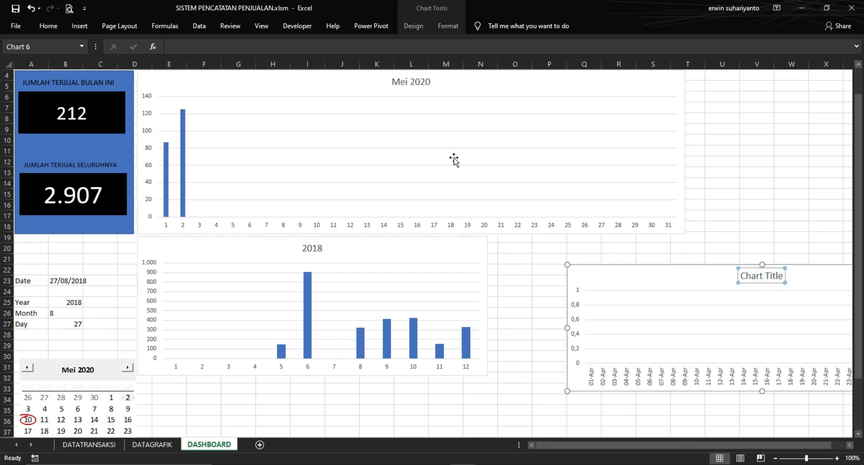
{"action": "left_click", "coordinate": [202, 49]}
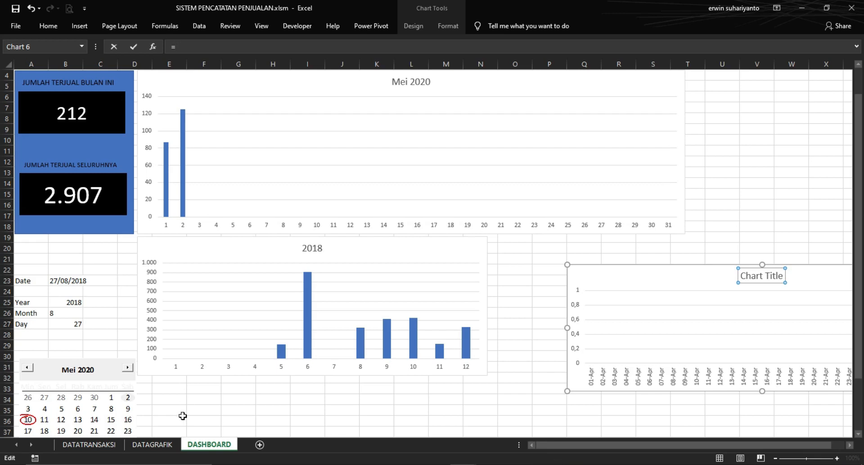
{"action": "left_click", "coordinate": [160, 445]}
{"action": "left_click", "coordinate": [74, 131]}
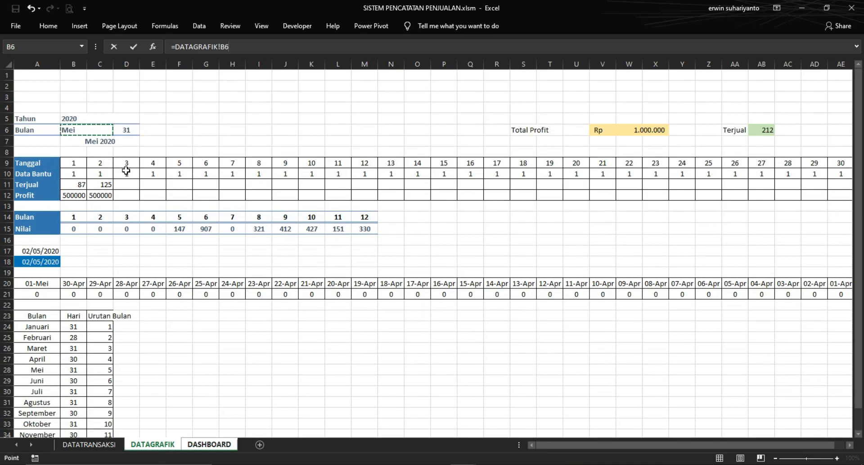
{"action": "key", "text": "BackSpace"}
{"action": "key", "text": "BackSpace"}
{"action": "key", "text": "BackSpace"}
{"action": "key", "text": "BackSpace"}
{"action": "key", "text": "BackSpace"}
{"action": "key", "text": "BackSpace"}
{"action": "key", "text": "BackSpace"}
{"action": "key", "text": "BackSpace"}
{"action": "key", "text": "Escape"}
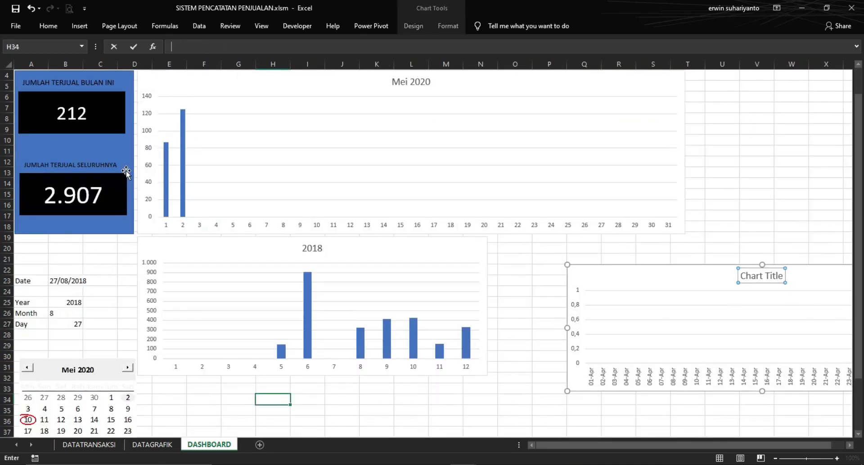
{"action": "left_click", "coordinate": [786, 236]}
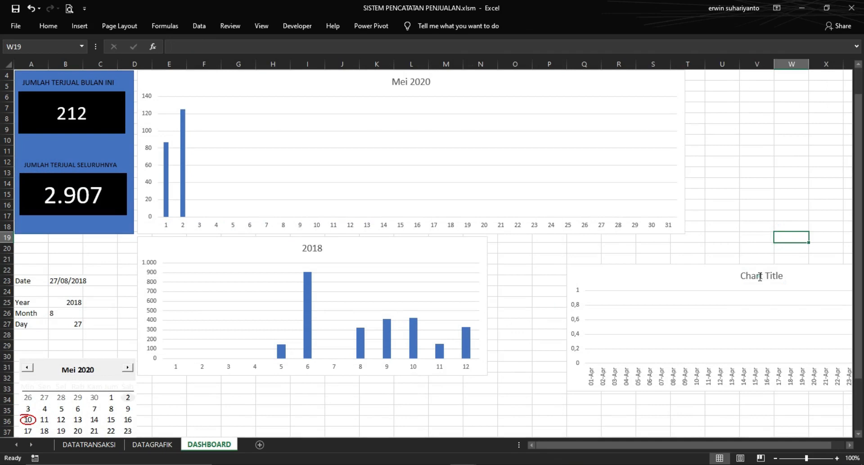
Set the title of the last-days chart to "Data 30 hari sebelumnya"
{"action": "left_click", "coordinate": [760, 276]}
{"action": "triple_click", "coordinate": [760, 276]}
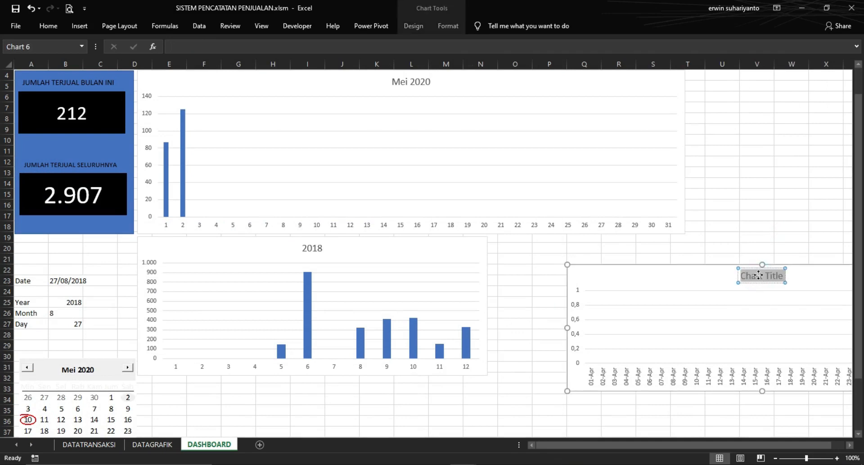
{"action": "type", "text": "Data 30 hari"}
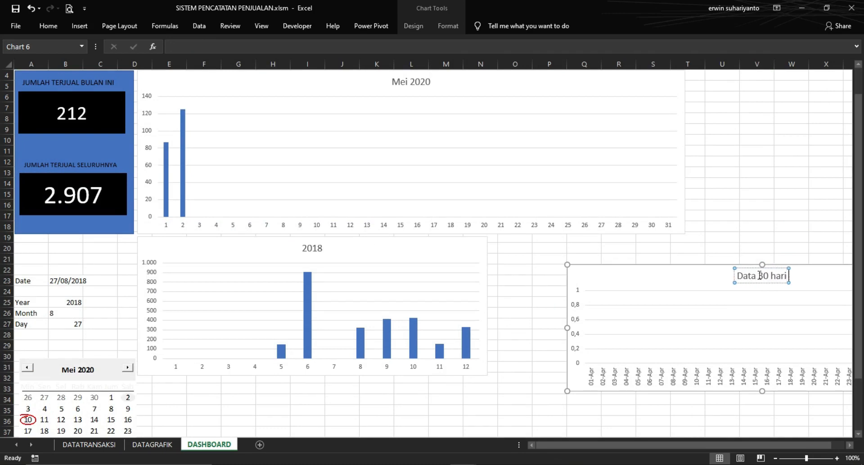
{"action": "type", "text": " sebelumnya"}
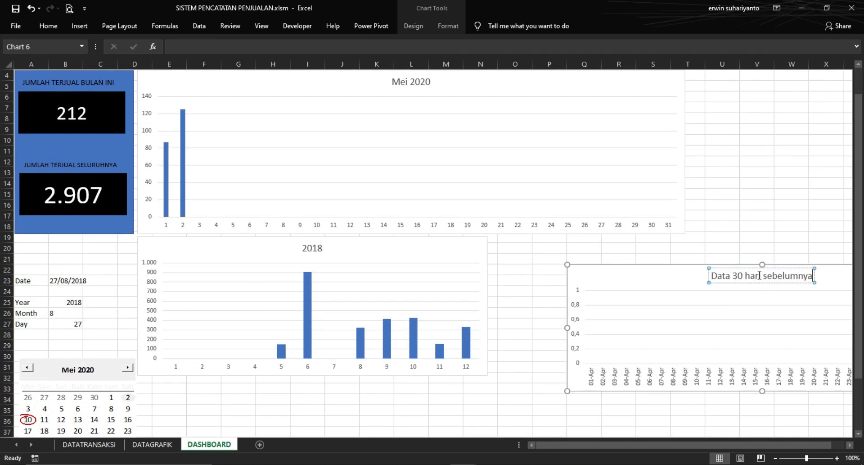
{"action": "left_click", "coordinate": [772, 234]}
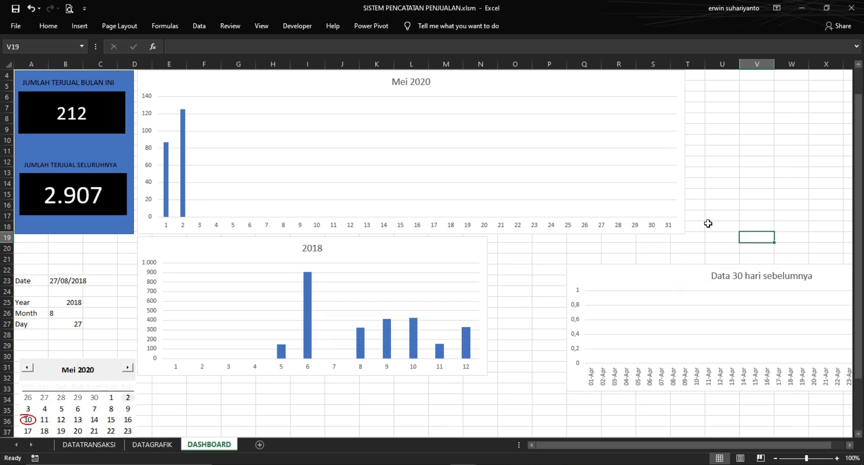
{"action": "left_click", "coordinate": [729, 203]}
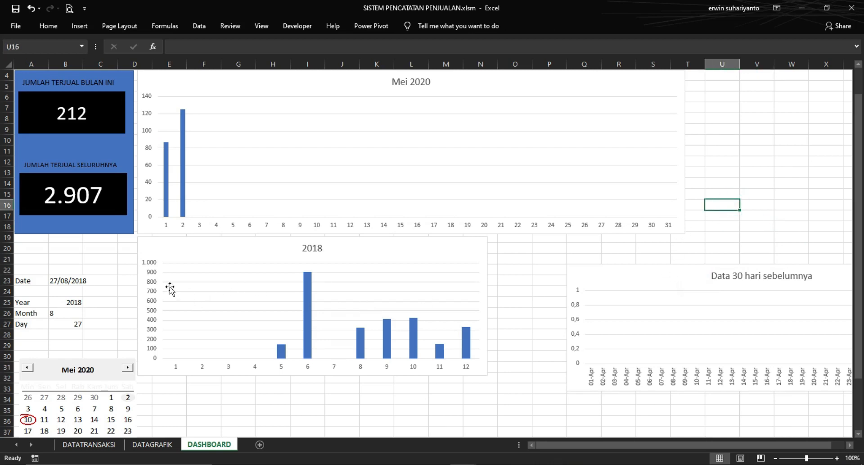
Delete the vertical axis labels from the monthly chart and the Data 30 hari sebelumnya chart
{"action": "left_click", "coordinate": [153, 284]}
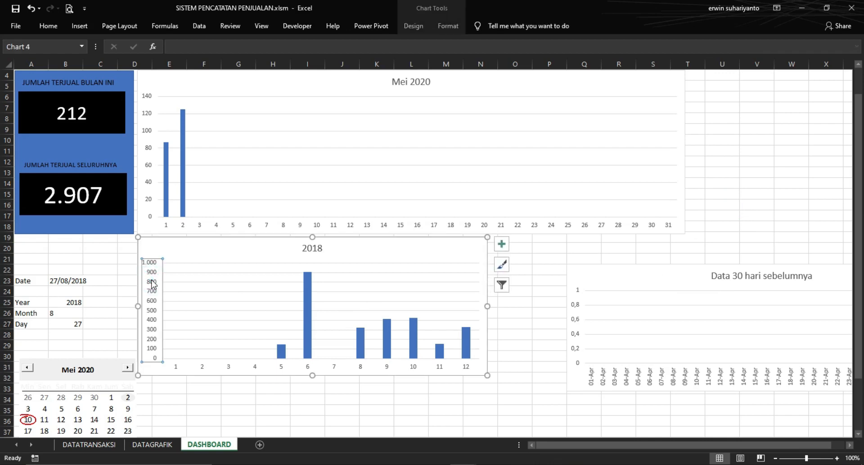
{"action": "key", "text": "Delete"}
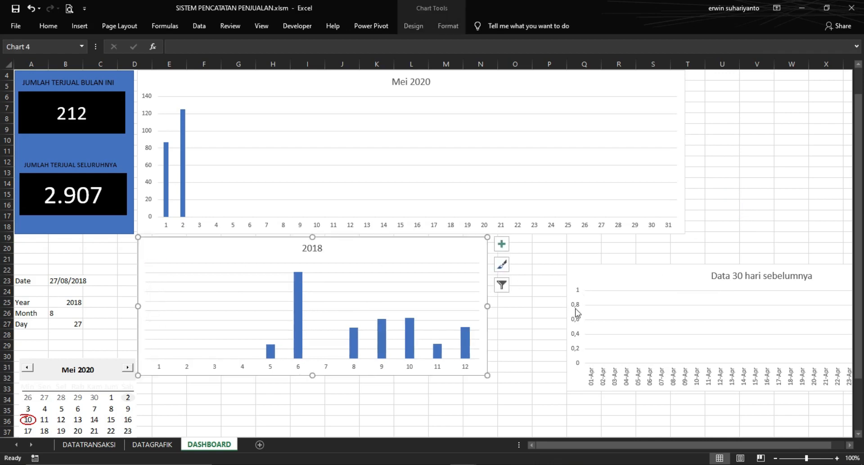
{"action": "left_click", "coordinate": [577, 312]}
{"action": "key", "text": "Delete"}
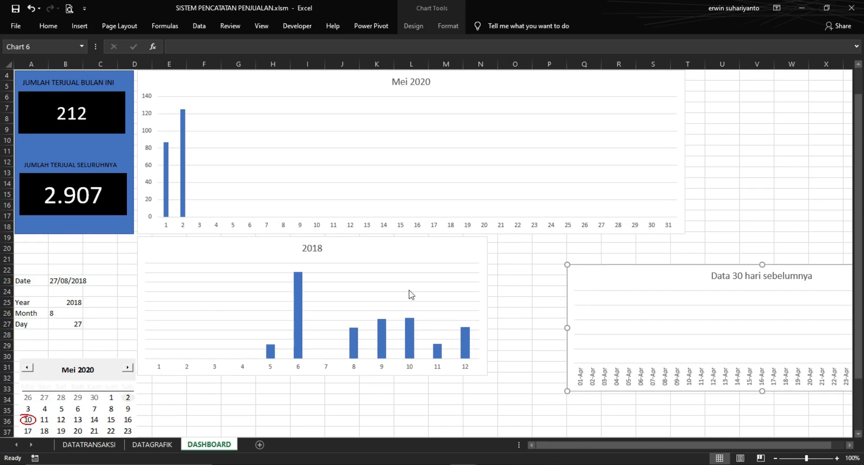
Narrow the monthly chart, place the Data 30 hari sebelumnya chart beside it, and extend that chart's height to match
{"action": "left_click", "coordinate": [484, 301]}
{"action": "left_click_drag", "start_coordinate": [487, 306], "coordinate": [387, 308]}
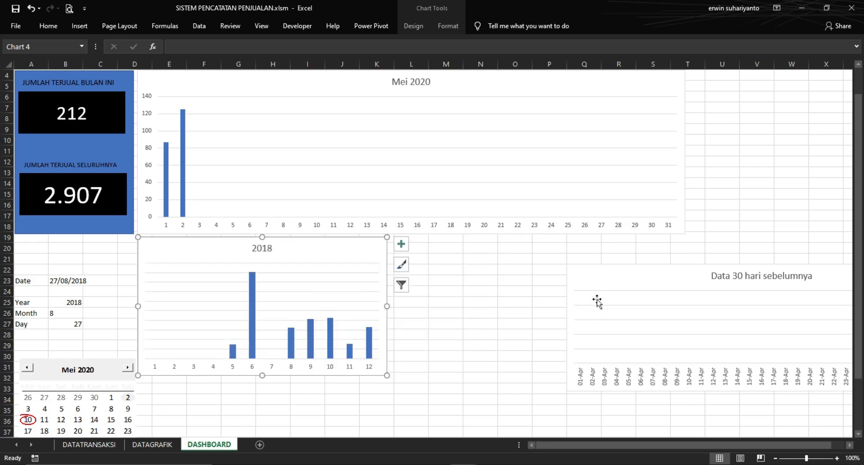
{"action": "left_click_drag", "start_coordinate": [617, 266], "coordinate": [442, 241]}
{"action": "left_click_drag", "start_coordinate": [781, 365], "coordinate": [783, 375]}
{"action": "left_click", "coordinate": [677, 174]}
{"action": "scroll", "coordinate": [706, 193], "scroll_direction": "up", "scroll_amount": 1}
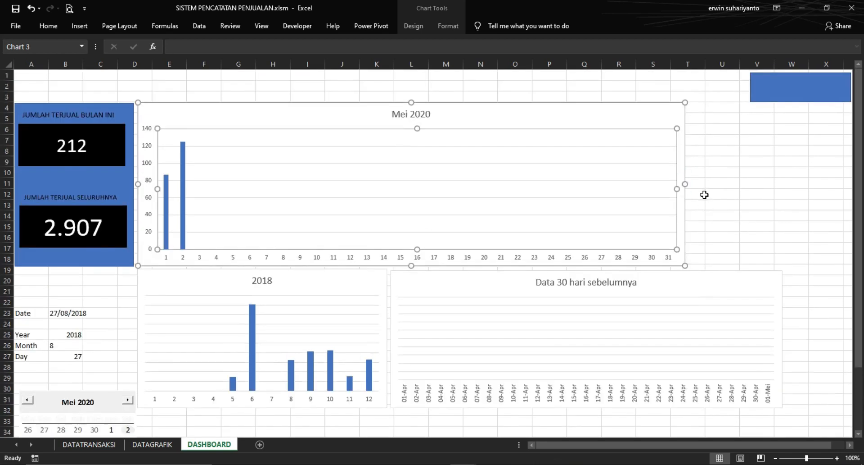
{"action": "left_click", "coordinate": [722, 182]}
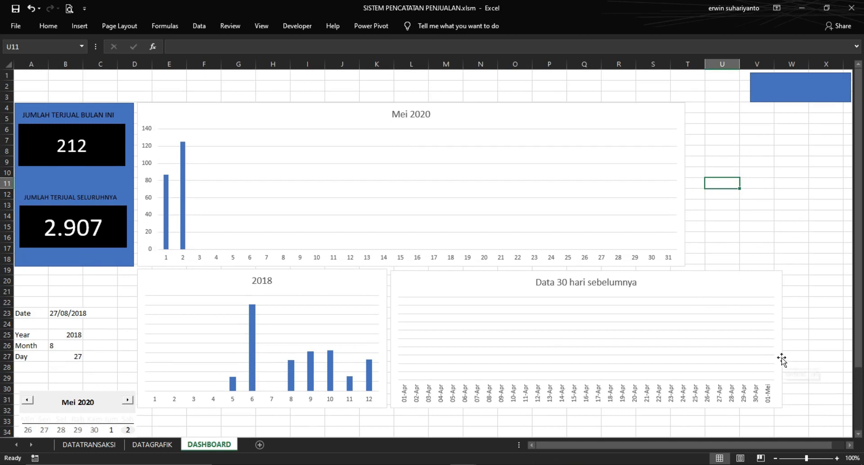
Shift the Data 30 hari sebelumnya chart right, widen the monthly chart toward it, and align its top edge and widen it further right
{"action": "left_click_drag", "start_coordinate": [780, 348], "coordinate": [799, 349]}
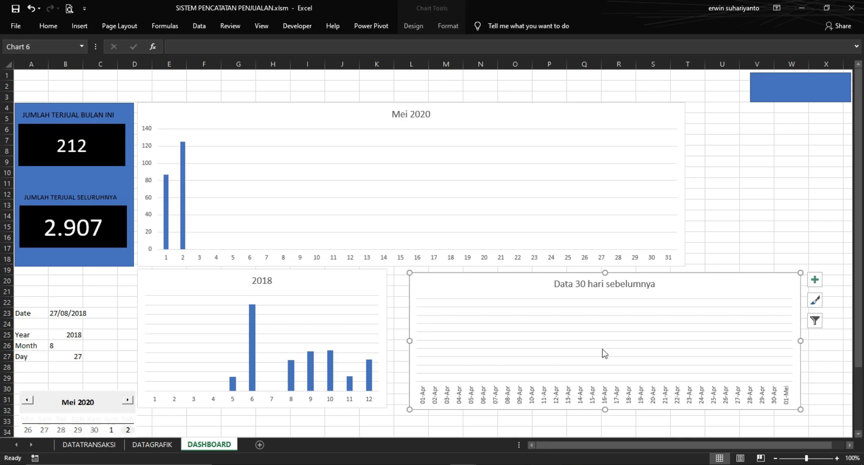
{"action": "left_click", "coordinate": [388, 336]}
{"action": "left_click_drag", "start_coordinate": [387, 339], "coordinate": [403, 338]}
{"action": "left_click", "coordinate": [435, 285]}
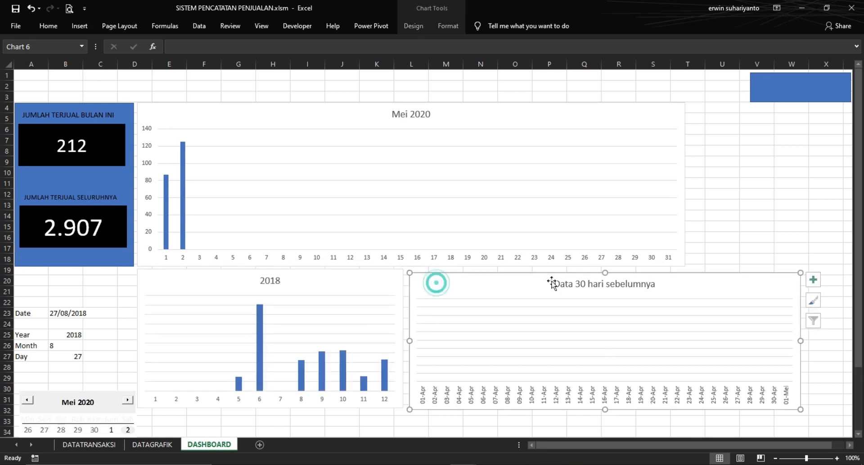
{"action": "left_click", "coordinate": [605, 273]}
{"action": "left_click_drag", "start_coordinate": [605, 271], "coordinate": [605, 270]}
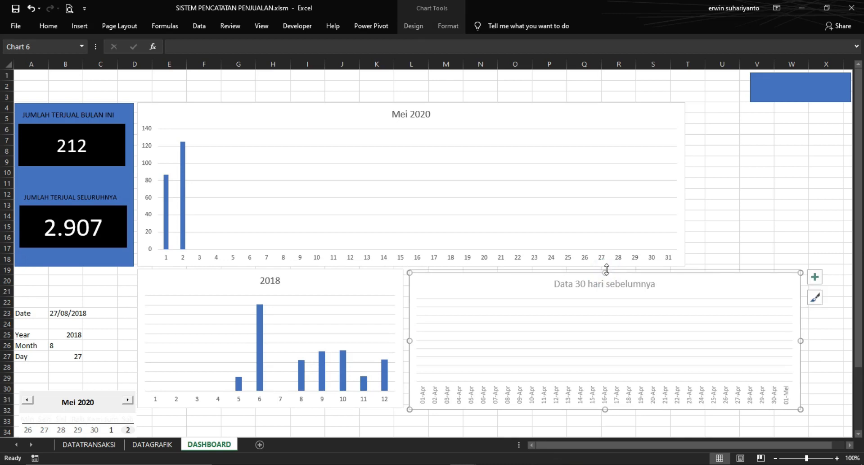
{"action": "left_click_drag", "start_coordinate": [801, 339], "coordinate": [831, 338]}
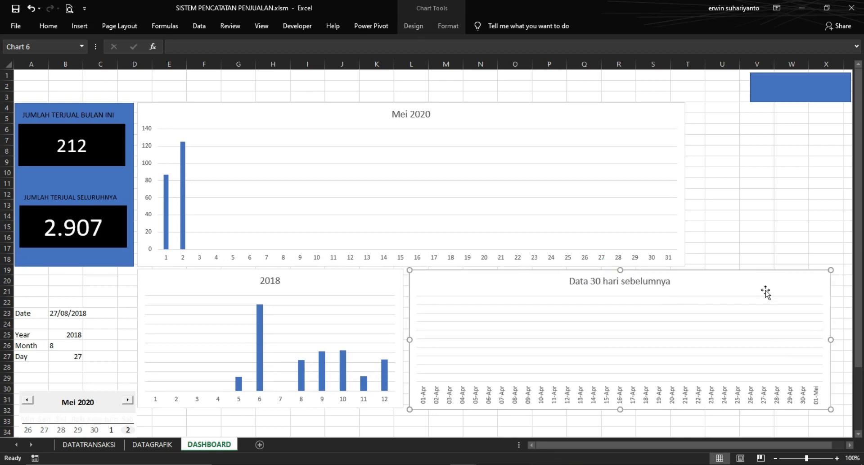
{"action": "left_click", "coordinate": [765, 217]}
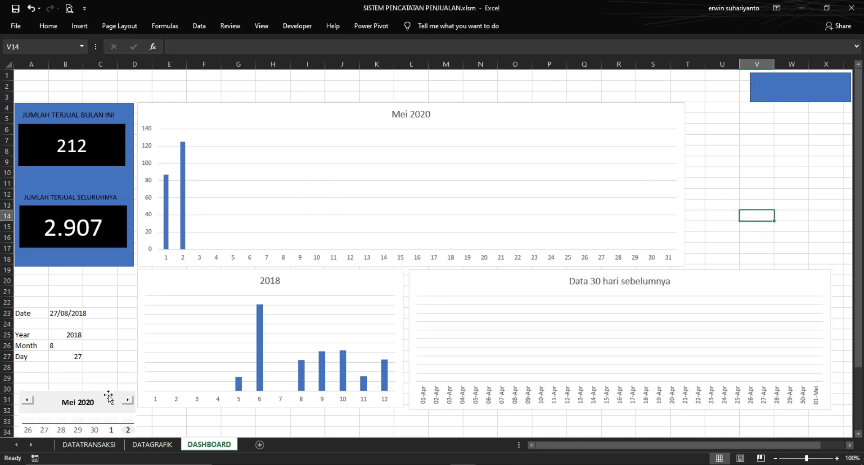
Move the calendar directly beneath the blue totals panel and turn off Design Mode
{"action": "left_click_drag", "start_coordinate": [106, 395], "coordinate": [103, 274]}
{"action": "left_click", "coordinate": [149, 418]}
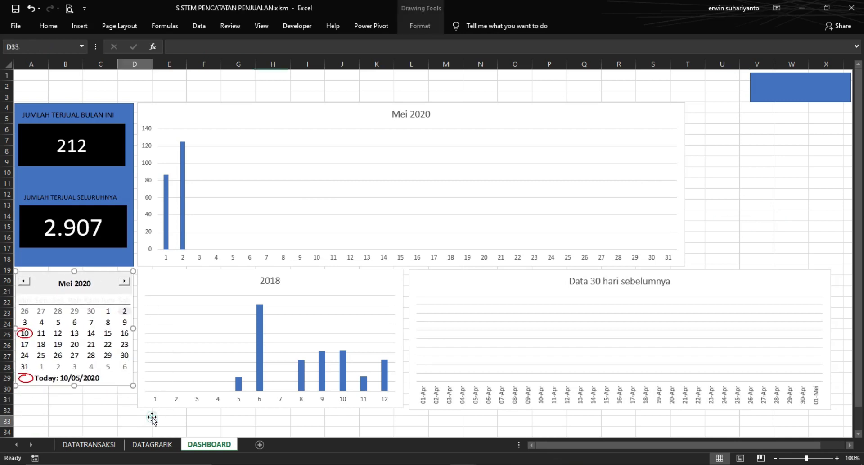
{"action": "left_click", "coordinate": [297, 25]}
{"action": "left_click", "coordinate": [258, 55]}
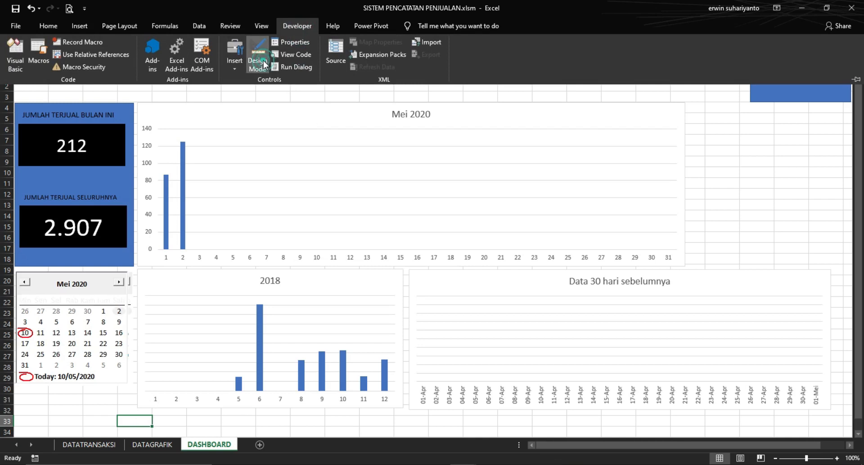
{"action": "left_click", "coordinate": [720, 185]}
{"action": "scroll", "coordinate": [722, 187], "scroll_direction": "down", "scroll_amount": 5}
{"action": "scroll", "coordinate": [675, 180], "scroll_direction": "up", "scroll_amount": 5}
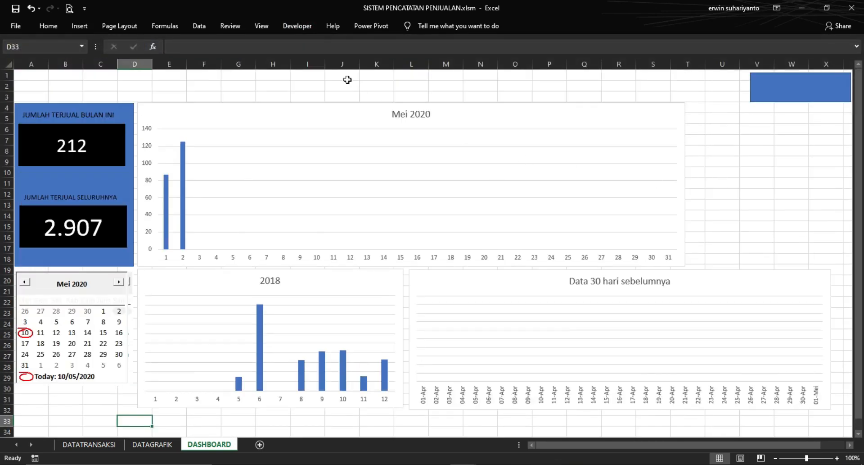
Hide the gridlines on the DASHBOARD sheet
{"action": "left_click", "coordinate": [262, 25]}
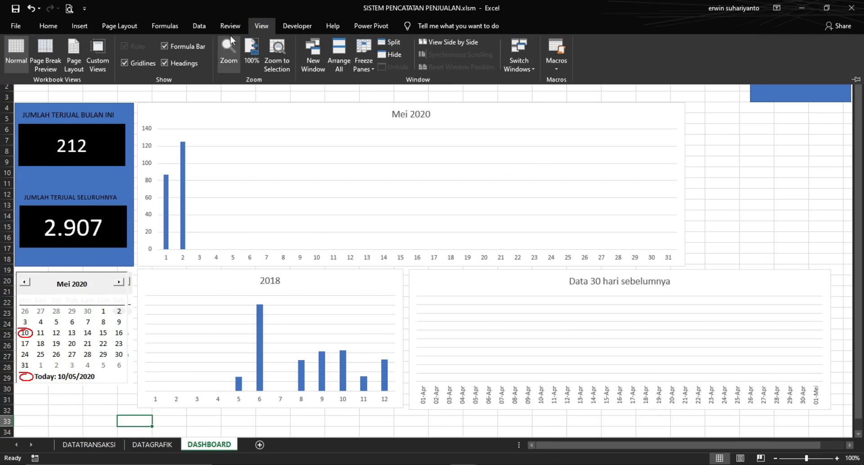
{"action": "left_click", "coordinate": [125, 63]}
{"action": "left_click", "coordinate": [244, 90]}
{"action": "left_click", "coordinate": [243, 91]}
{"action": "left_click", "coordinate": [745, 130]}
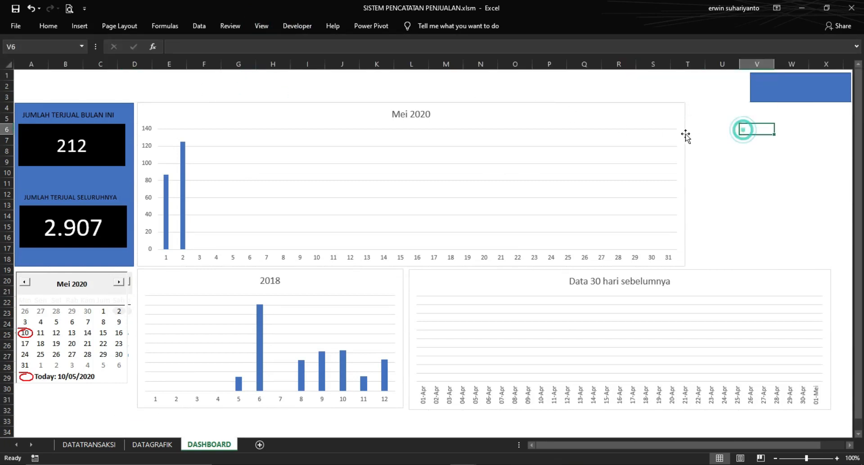
Duplicate the blue totals panel with its two labels and two value boxes, and place the copy at the dashboard's right side
{"action": "left_click", "coordinate": [128, 109]}
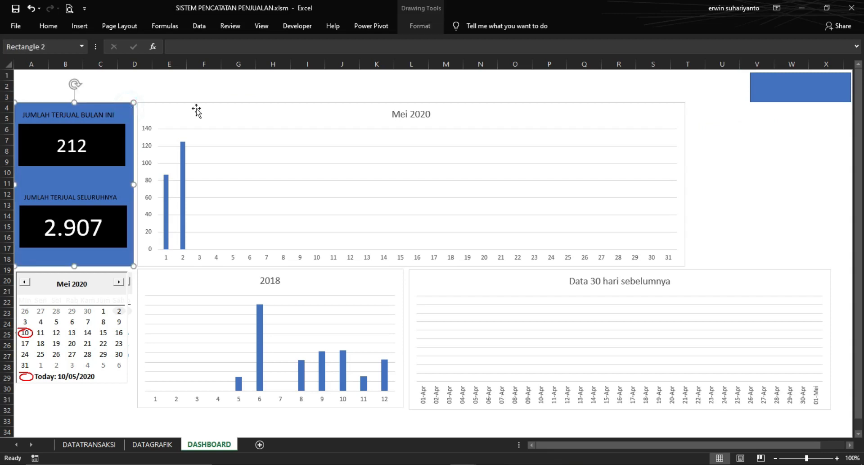
{"action": "left_click", "coordinate": [277, 89]}
{"action": "right_click", "coordinate": [130, 110]}
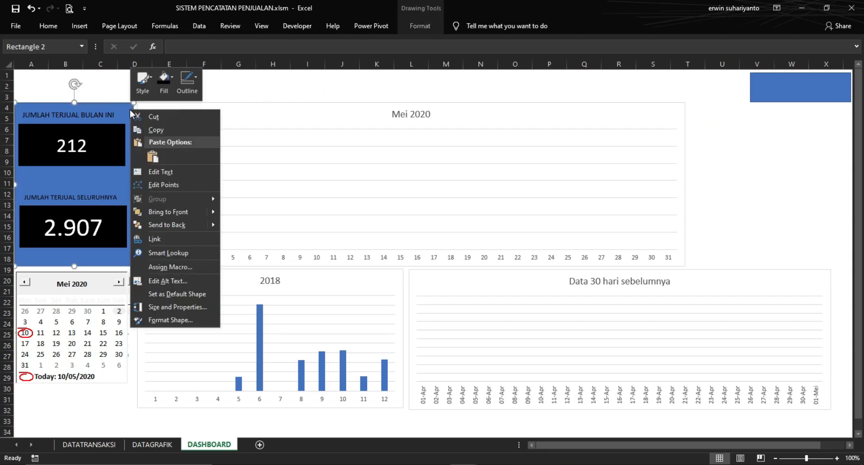
{"action": "left_click", "coordinate": [151, 131]}
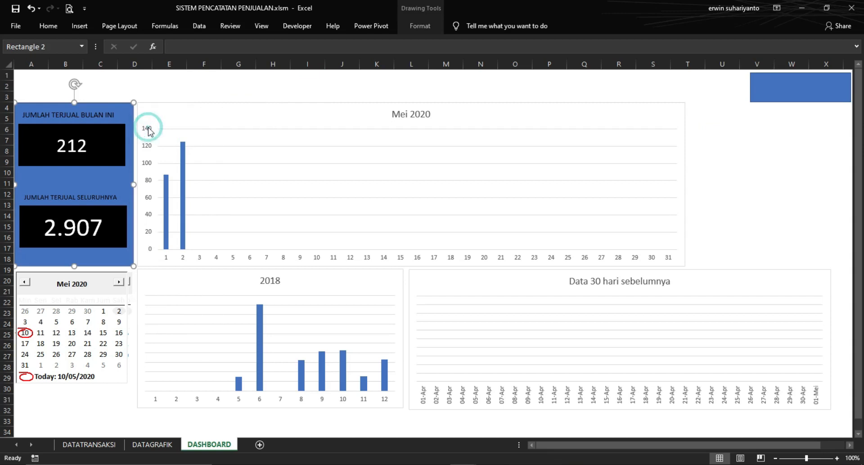
{"action": "left_click", "coordinate": [93, 116], "text": "shift"}
{"action": "left_click", "coordinate": [100, 139], "text": "shift"}
{"action": "left_click", "coordinate": [102, 216], "text": "shift"}
{"action": "left_click", "coordinate": [99, 197], "text": "shift"}
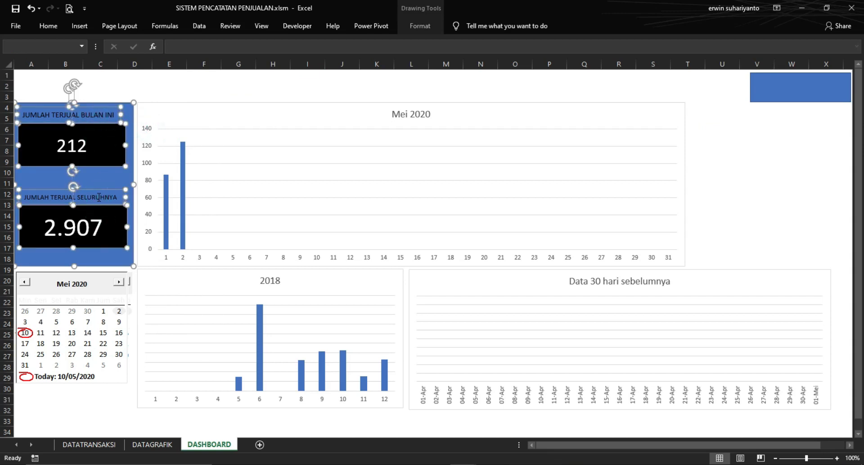
{"action": "key", "text": "ctrl+d"}
{"action": "left_click_drag", "start_coordinate": [136, 186], "coordinate": [823, 177]}
Move the small blue rectangle above the Mei 2020 chart and widen that chart up to the duplicated totals panel
{"action": "right_click", "coordinate": [803, 83]}
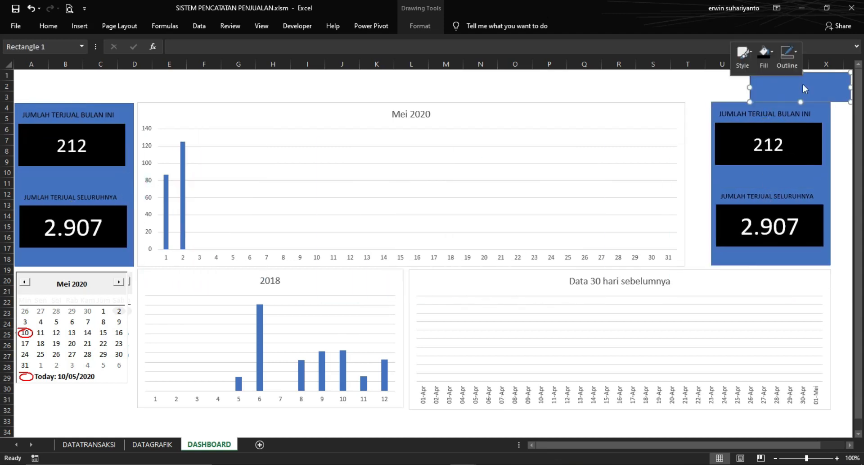
{"action": "left_click", "coordinate": [831, 83]}
{"action": "mouse_move", "coordinate": [830, 85]}
{"action": "left_mouse_down"}
{"action": "mouse_move", "coordinate": [660, 157]}
{"action": "mouse_move", "coordinate": [667, 110]}
{"action": "mouse_move", "coordinate": [620, 91]}
{"action": "mouse_move", "coordinate": [624, 84]}
{"action": "left_mouse_up"}
{"action": "left_click", "coordinate": [693, 103]}
{"action": "left_click", "coordinate": [672, 123]}
{"action": "left_click_drag", "start_coordinate": [686, 180], "coordinate": [709, 179]}
{"action": "left_click", "coordinate": [736, 87]}
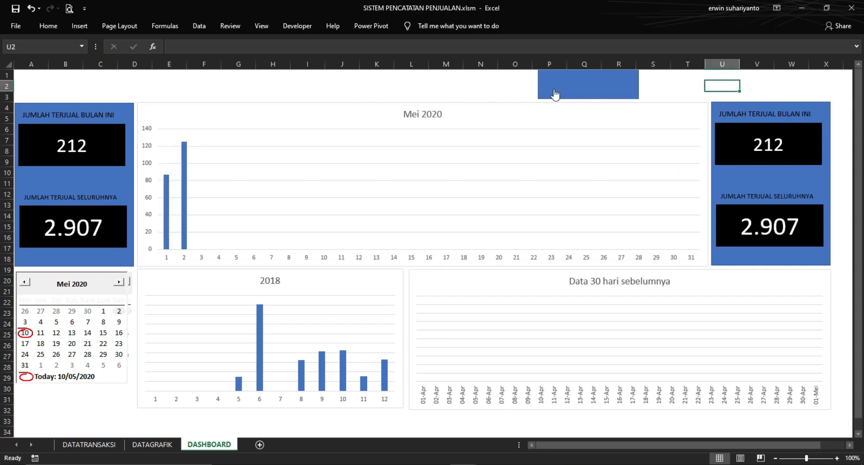
Draw a long rectangle as a header band across the full width of the dashboard above the panels
{"action": "left_click", "coordinate": [346, 86]}
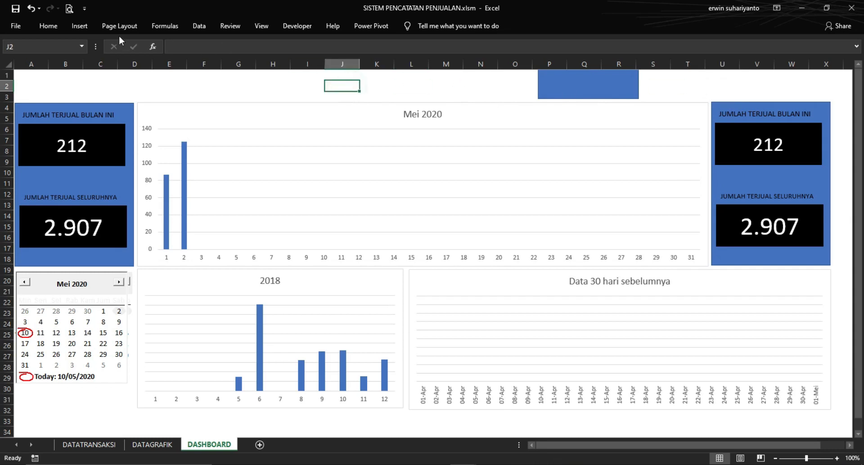
{"action": "left_click", "coordinate": [80, 26]}
{"action": "left_click", "coordinate": [160, 54]}
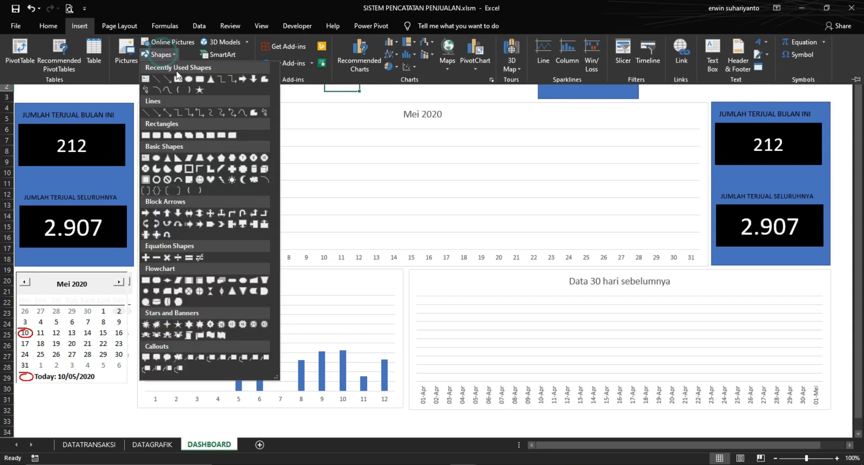
{"action": "left_click", "coordinate": [177, 76]}
{"action": "mouse_move", "coordinate": [17, 71]}
{"action": "left_mouse_down"}
{"action": "mouse_move", "coordinate": [262, 87]}
{"action": "mouse_move", "coordinate": [829, 88]}
{"action": "mouse_move", "coordinate": [830, 97]}
{"action": "mouse_move", "coordinate": [716, 94]}
{"action": "mouse_move", "coordinate": [725, 97]}
{"action": "left_mouse_up"}
Move the small blue rectangle off the header band to beyond the dashboard's right edge, and extend the band's height down to the panels
{"action": "left_click", "coordinate": [521, 98]}
{"action": "right_click", "coordinate": [520, 98]}
{"action": "left_click", "coordinate": [508, 105]}
{"action": "right_click", "coordinate": [508, 100]}
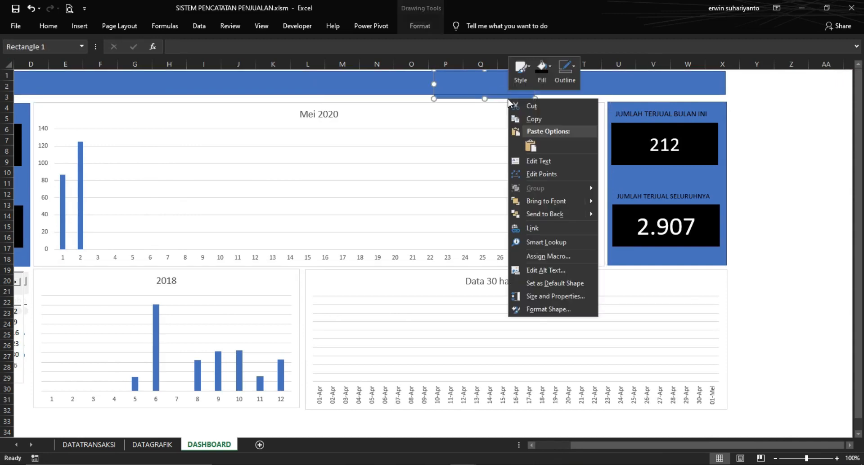
{"action": "key", "text": "Escape"}
{"action": "left_click_drag", "start_coordinate": [506, 100], "coordinate": [813, 148]}
{"action": "left_click", "coordinate": [373, 93]}
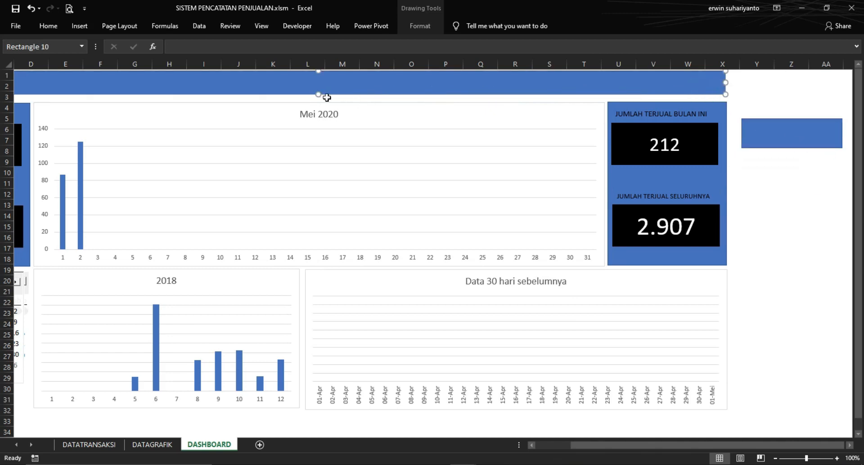
{"action": "left_click_drag", "start_coordinate": [318, 94], "coordinate": [319, 100]}
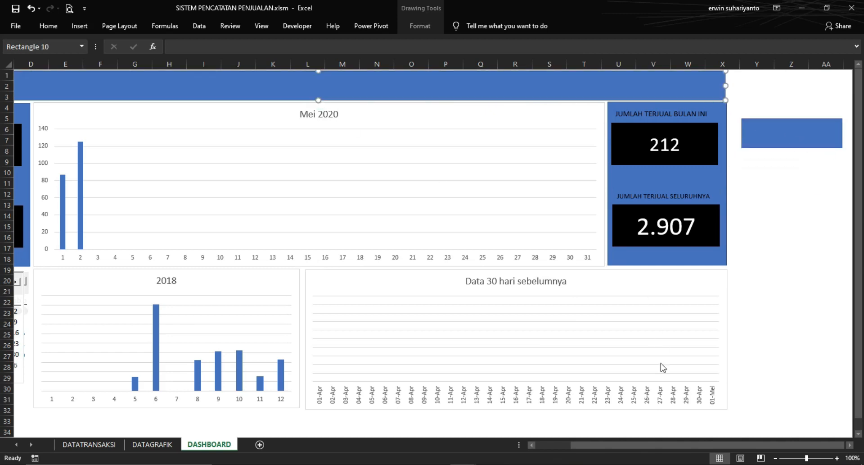
{"action": "left_click_drag", "start_coordinate": [660, 443], "coordinate": [626, 444]}
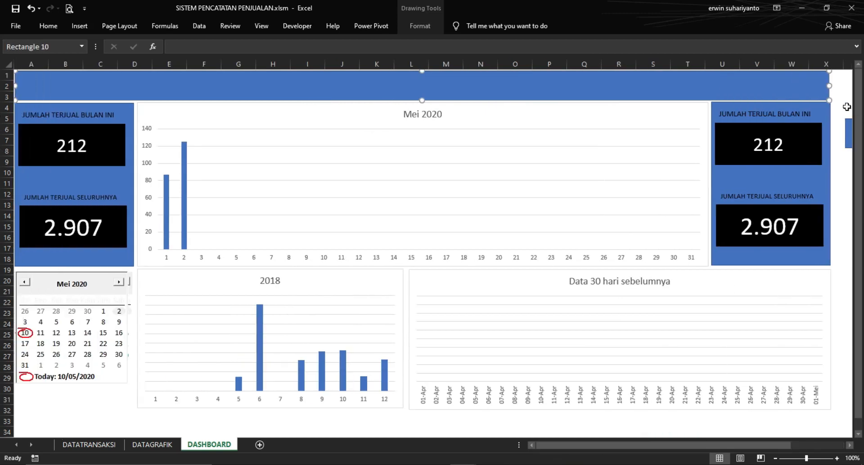
Cut the small blue rectangle, paste it back and place it at the right end of the header band
{"action": "right_click", "coordinate": [849, 123]}
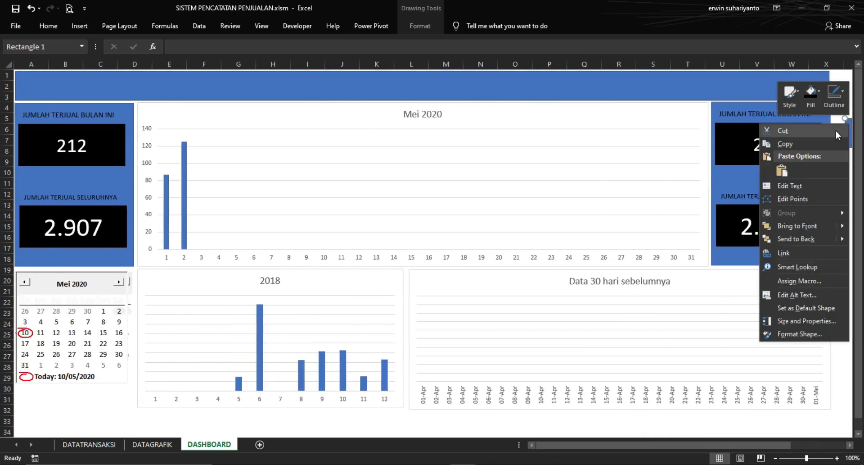
{"action": "left_click", "coordinate": [802, 131]}
{"action": "scroll", "coordinate": [612, 243], "scroll_direction": "down", "scroll_amount": 2}
{"action": "scroll", "coordinate": [588, 225], "scroll_direction": "up", "scroll_amount": 2}
{"action": "right_click", "coordinate": [408, 421]}
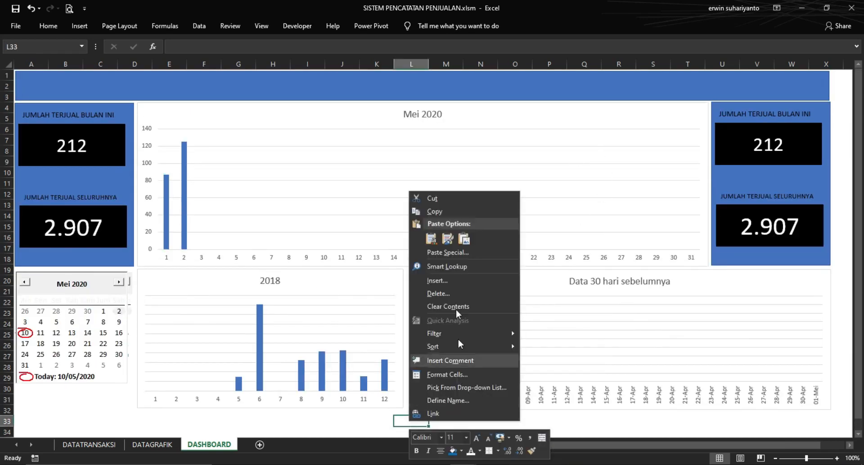
{"action": "left_click", "coordinate": [446, 236]}
{"action": "left_click_drag", "start_coordinate": [448, 418], "coordinate": [771, 93]}
{"action": "left_click_drag", "start_coordinate": [720, 83], "coordinate": [769, 83]}
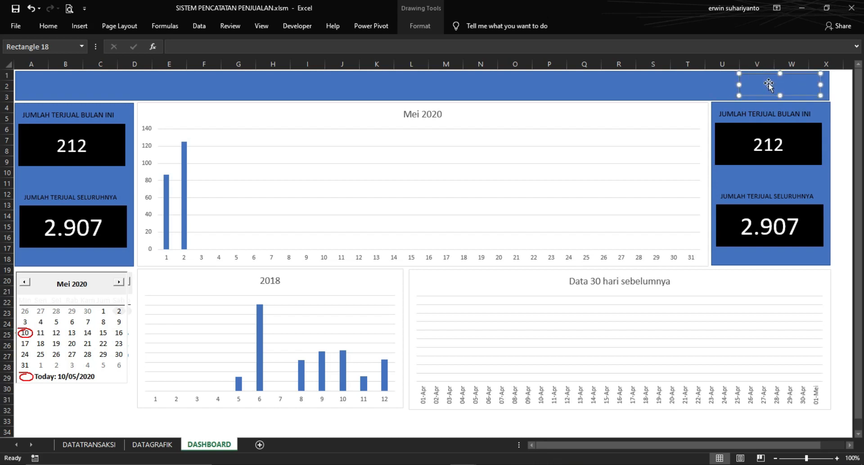
Label the small rectangle "OPEN FORM" and centre its text horizontally and vertically
{"action": "right_click", "coordinate": [769, 82]}
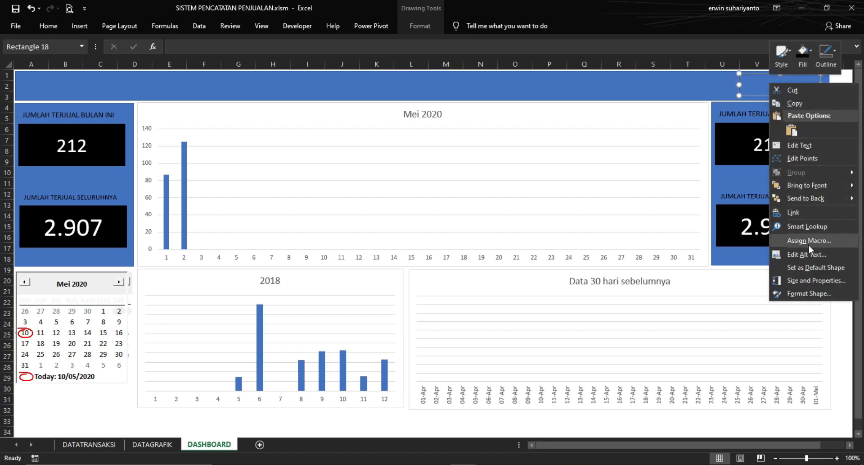
{"action": "left_click", "coordinate": [800, 143]}
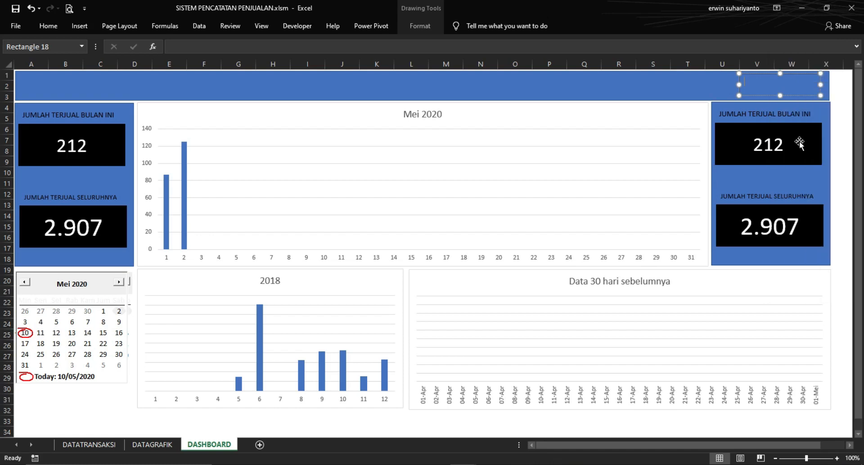
{"action": "type", "text": "OPEN FORM"}
{"action": "right_click", "coordinate": [804, 92]}
{"action": "key", "text": "Escape"}
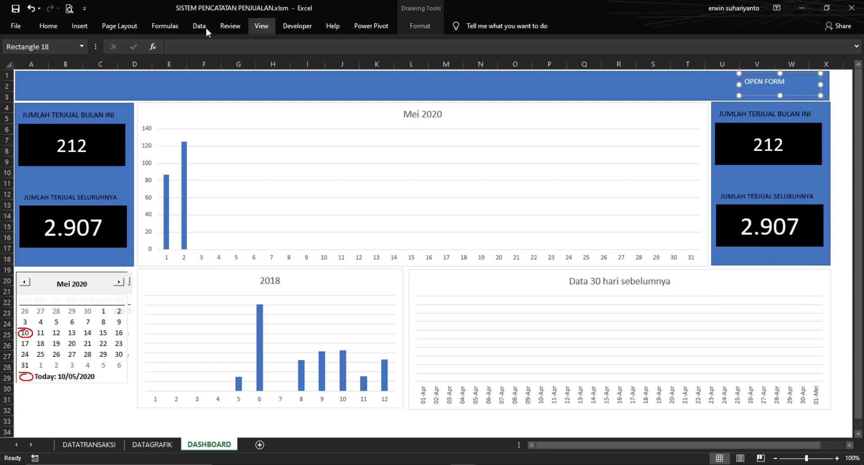
{"action": "left_click", "coordinate": [48, 25]}
{"action": "left_click", "coordinate": [225, 64]}
{"action": "left_click", "coordinate": [225, 45]}
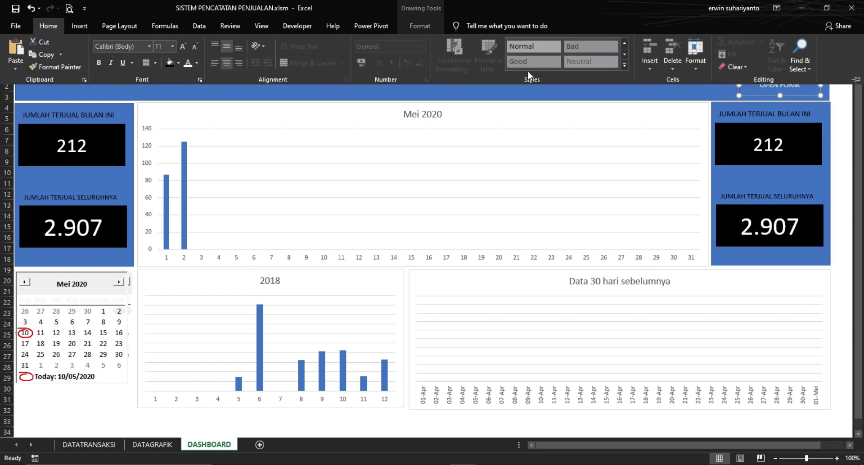
{"action": "left_click", "coordinate": [841, 107]}
{"action": "left_click", "coordinate": [840, 107]}
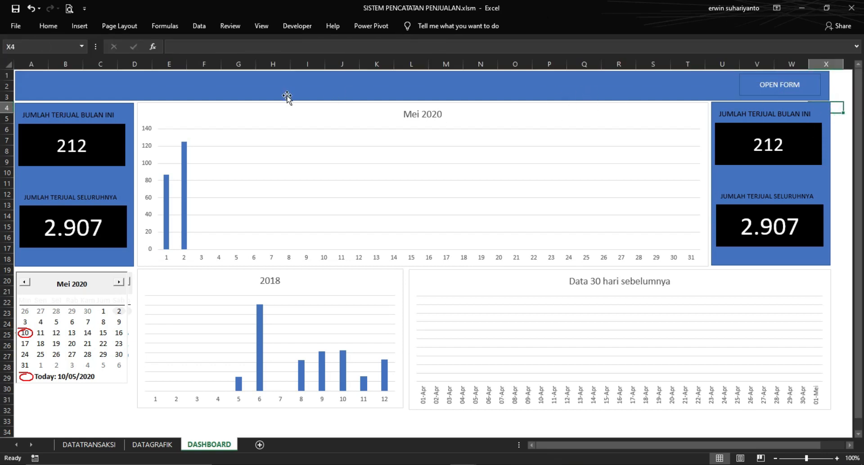
Insert a text box reading "SISTEM PENCATATAN TRANSAKSI PENJUALAN", sized about 15.56 cm wide and 0.93 cm high
{"action": "left_click", "coordinate": [87, 26]}
{"action": "left_click", "coordinate": [711, 51]}
{"action": "mouse_move", "coordinate": [140, 88]}
{"action": "left_mouse_down"}
{"action": "mouse_move", "coordinate": [178, 128]}
{"action": "mouse_move", "coordinate": [289, 146]}
{"action": "left_mouse_up"}
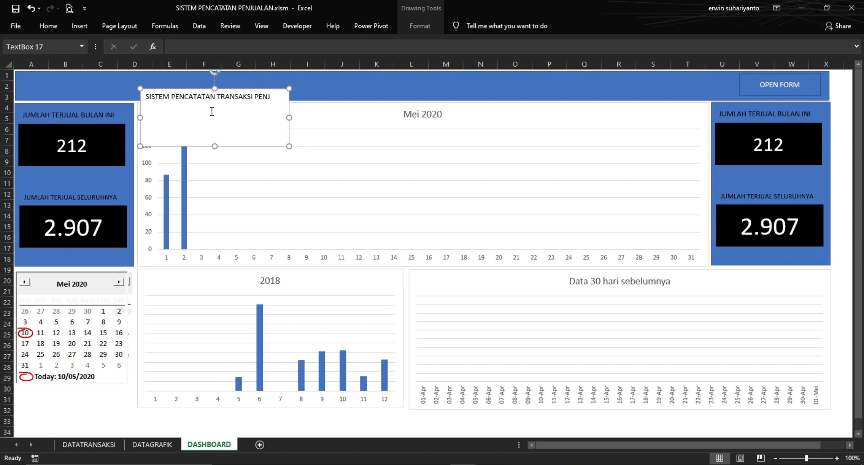
{"action": "type", "text": "LAN"}
{"action": "left_click_drag", "start_coordinate": [288, 118], "coordinate": [457, 115]}
{"action": "left_click_drag", "start_coordinate": [299, 145], "coordinate": [299, 109]}
Remove the title text box's fill and outline and position it at the left end of the header band
{"action": "left_click", "coordinate": [410, 27]}
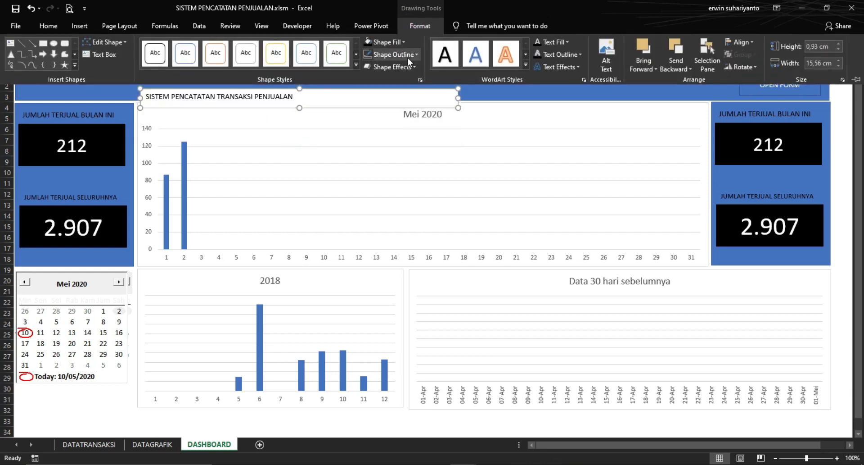
{"action": "left_click", "coordinate": [391, 43]}
{"action": "left_click", "coordinate": [398, 150]}
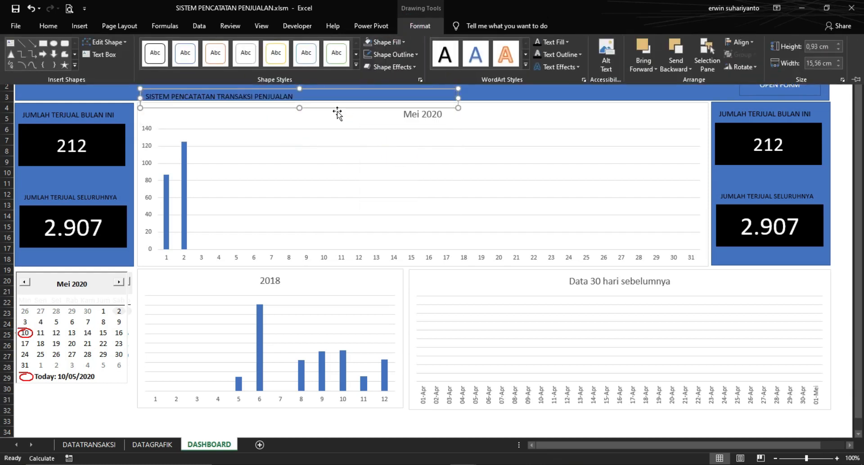
{"action": "left_click", "coordinate": [334, 113]}
{"action": "mouse_move", "coordinate": [318, 110]}
{"action": "left_mouse_down"}
{"action": "mouse_move", "coordinate": [291, 92]}
{"action": "mouse_move", "coordinate": [200, 96]}
{"action": "left_mouse_up"}
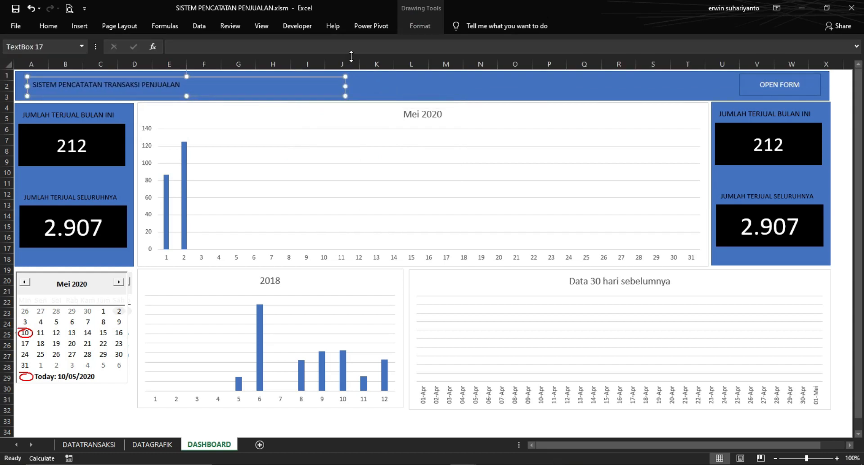
{"action": "left_click", "coordinate": [412, 29]}
{"action": "left_click", "coordinate": [396, 54]}
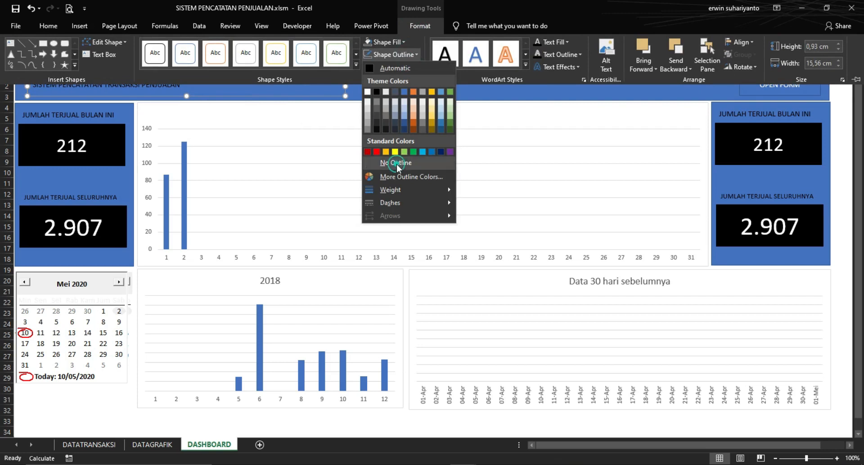
{"action": "left_click", "coordinate": [396, 163]}
{"action": "left_click", "coordinate": [840, 97]}
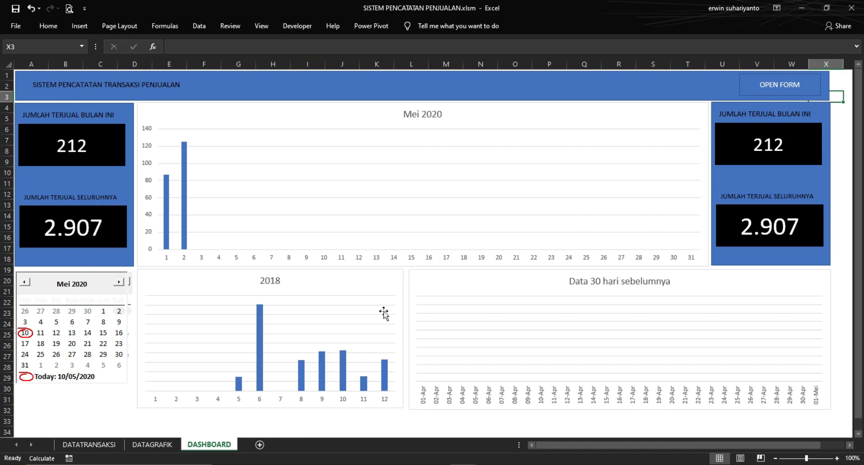
Switch to the PENCATATAN TRANSAKSI.xlsm workbook, turn on Design Mode and open the calendar control's date-click code
{"action": "left_click", "coordinate": [465, 464]}
{"action": "left_click", "coordinate": [478, 441]}
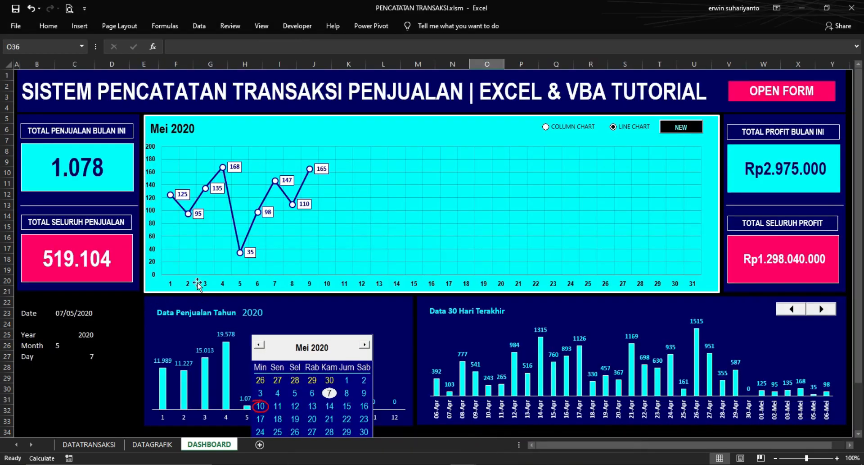
{"action": "left_click", "coordinate": [297, 26]}
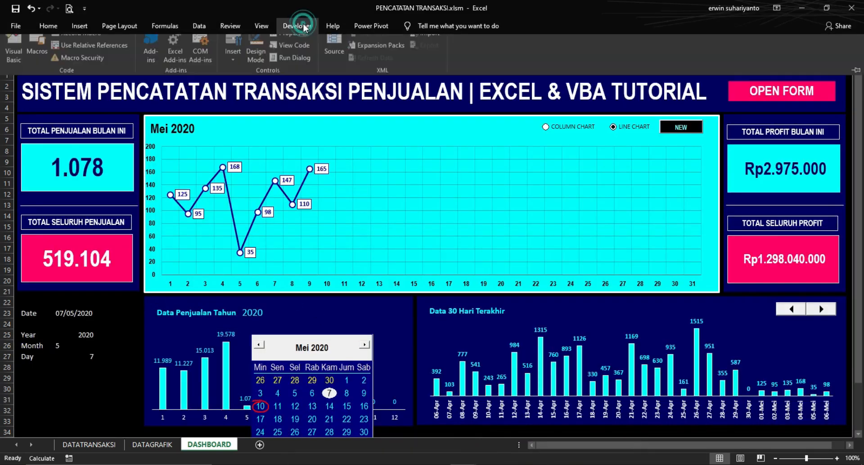
{"action": "left_click", "coordinate": [257, 61]}
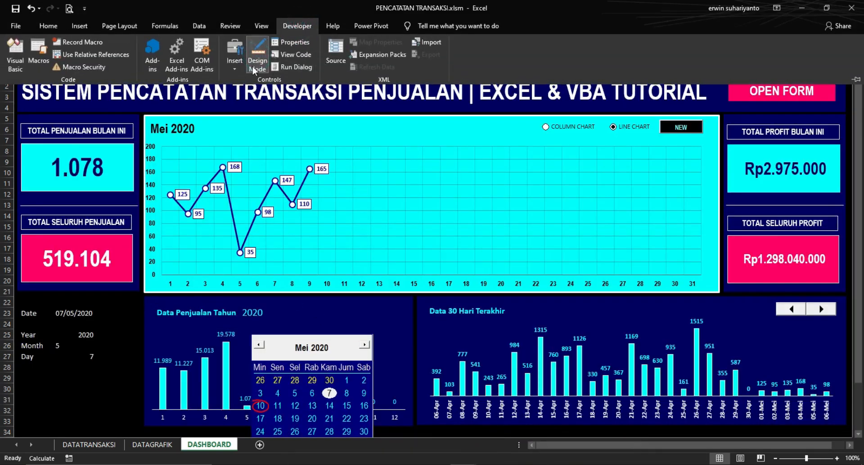
{"action": "left_click", "coordinate": [298, 340]}
{"action": "double_click", "coordinate": [298, 339]}
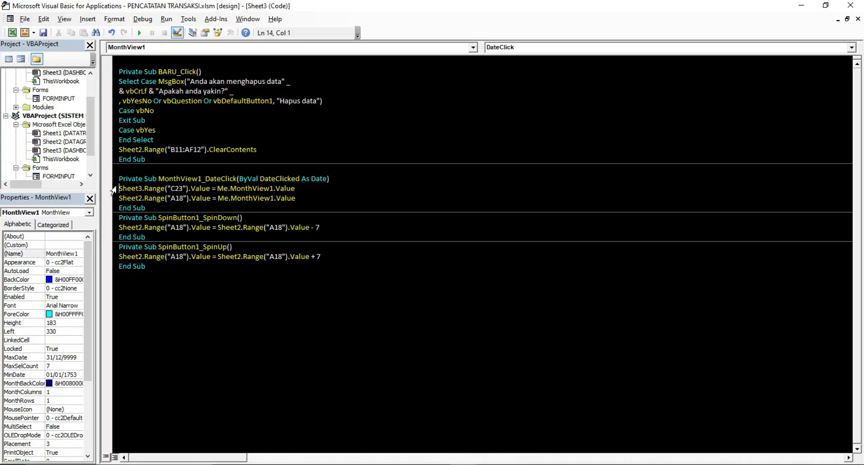
Copy the two lines inside MonthView1_DateClick that write the calendar value to Sheet3 C23 and Sheet2 A18
{"action": "left_click_drag", "start_coordinate": [112, 192], "coordinate": [112, 198]}
{"action": "key", "text": "ctrl+c"}
{"action": "right_click", "coordinate": [137, 199]}
{"action": "left_click", "coordinate": [155, 215]}
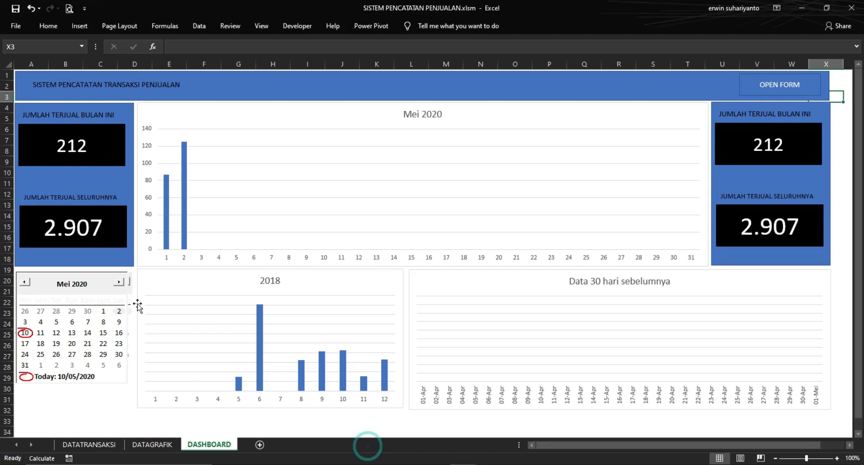
Switch to SISTEM PENCATATAN PENJUALAN.xlsm, turn on Design Mode and open the dashboard calendar's DateClick procedure
{"action": "left_click", "coordinate": [367, 446]}
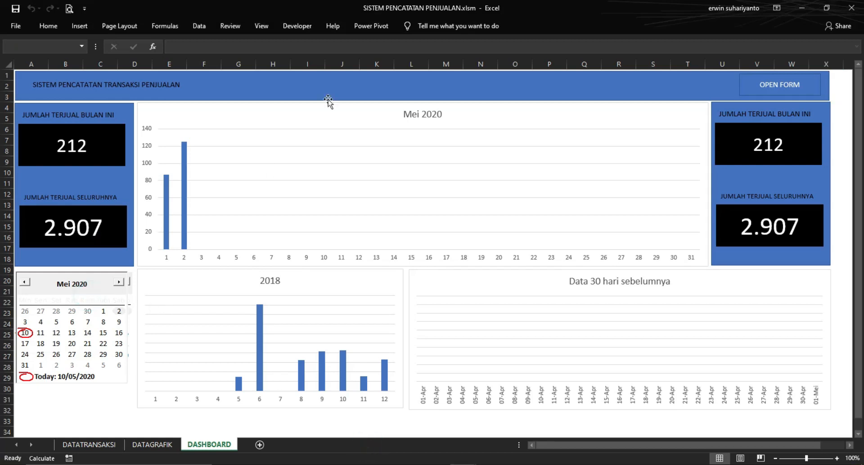
{"action": "left_click", "coordinate": [297, 26]}
{"action": "left_click", "coordinate": [257, 49]}
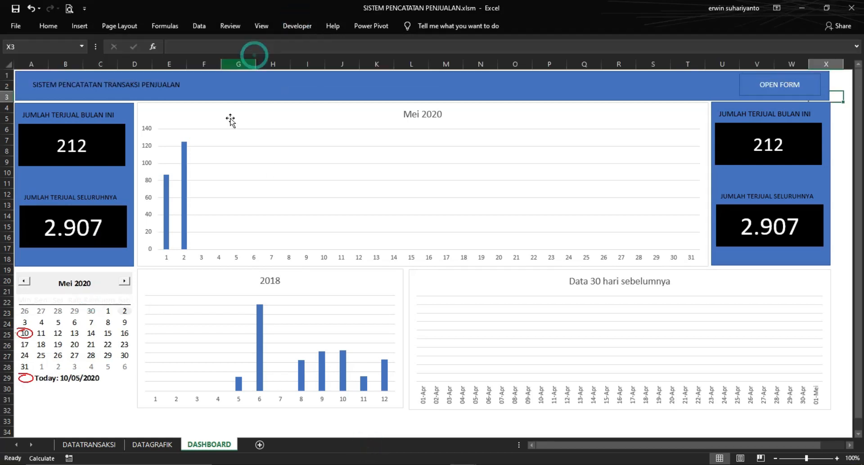
{"action": "double_click", "coordinate": [79, 292]}
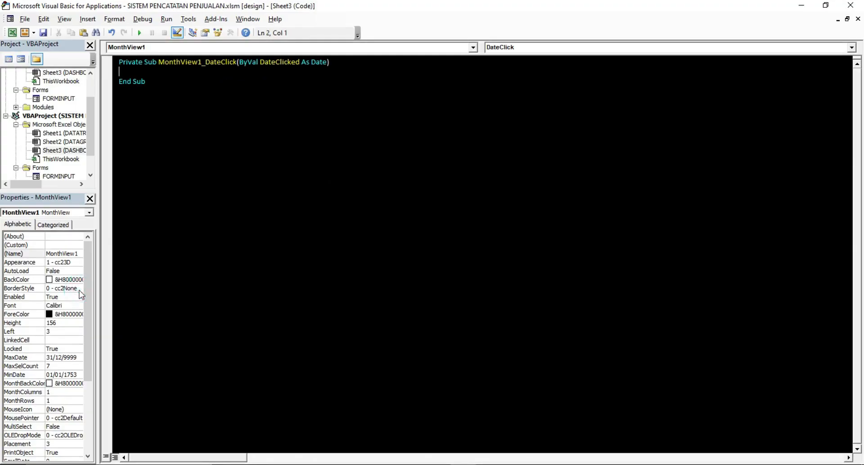
Look through the events available for the MonthView1 calendar control
{"action": "left_click", "coordinate": [503, 48]}
{"action": "scroll", "coordinate": [503, 88], "scroll_direction": "up", "scroll_amount": 1}
{"action": "scroll", "coordinate": [504, 95], "scroll_direction": "down", "scroll_amount": 2}
{"action": "scroll", "coordinate": [506, 107], "scroll_direction": "up", "scroll_amount": 2}
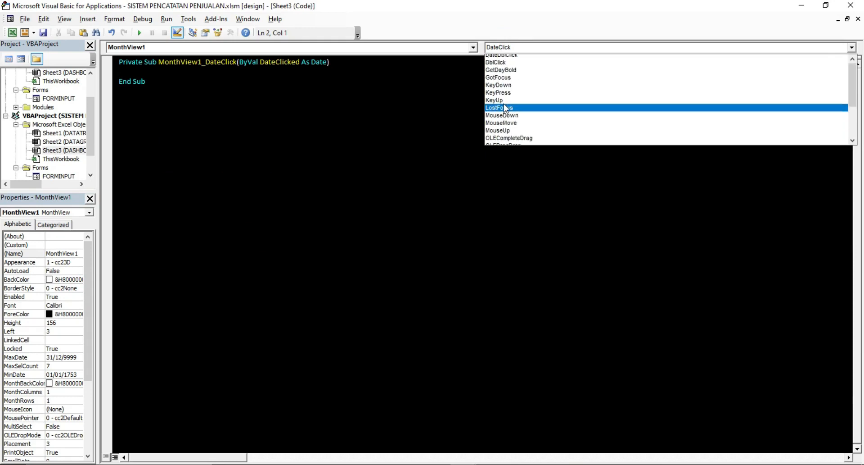
{"action": "scroll", "coordinate": [507, 97], "scroll_direction": "down", "scroll_amount": 4}
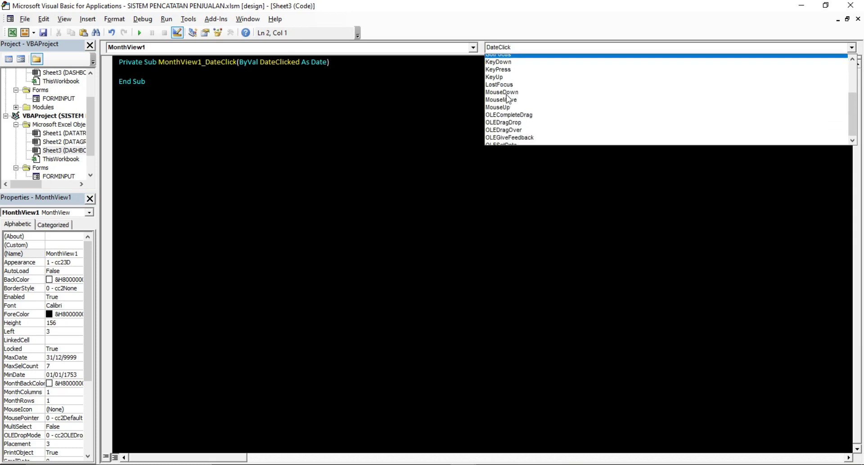
{"action": "scroll", "coordinate": [507, 97], "scroll_direction": "up", "scroll_amount": 4}
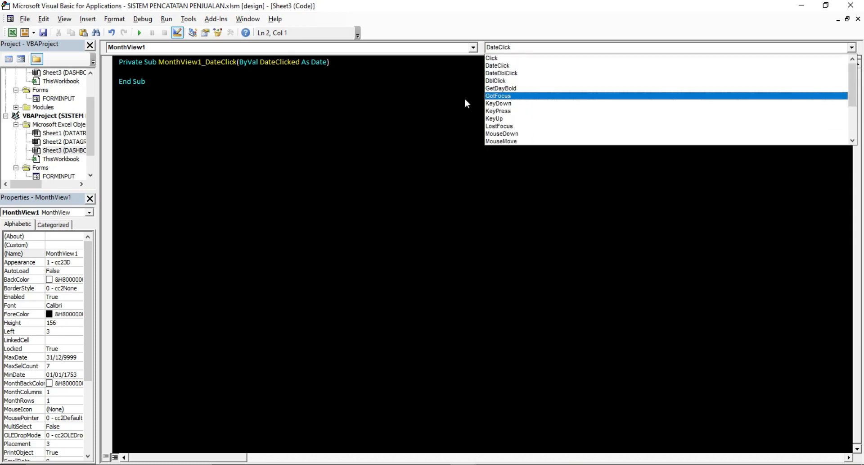
Paste the copied Sheet3 C23 and Sheet2 A18 assignment lines into the empty MonthView1_DateClick procedure
{"action": "left_click", "coordinate": [258, 87]}
{"action": "left_click", "coordinate": [203, 79]}
{"action": "right_click", "coordinate": [135, 81]}
{"action": "left_click", "coordinate": [155, 101]}
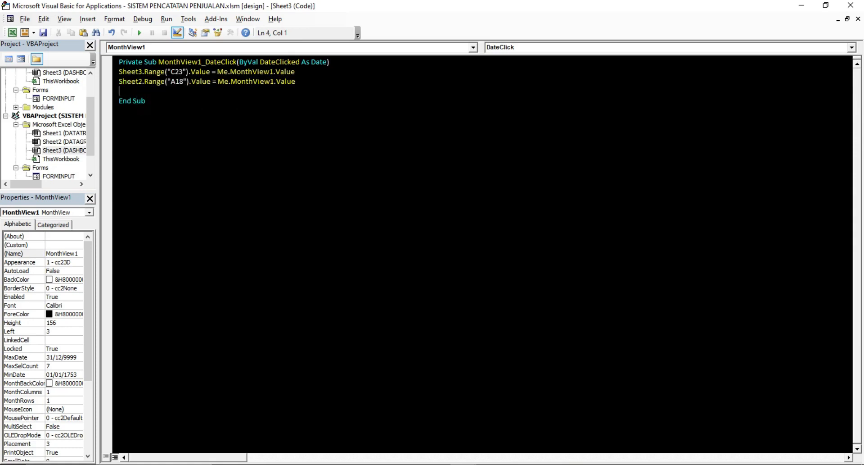
Switch to PENCATATAN TRANSAKSI.xlsm, review its calendar's date-click code and return to its dashboard
{"action": "mouse_move", "coordinate": [467, 462]}
{"action": "left_click", "coordinate": [463, 433]}
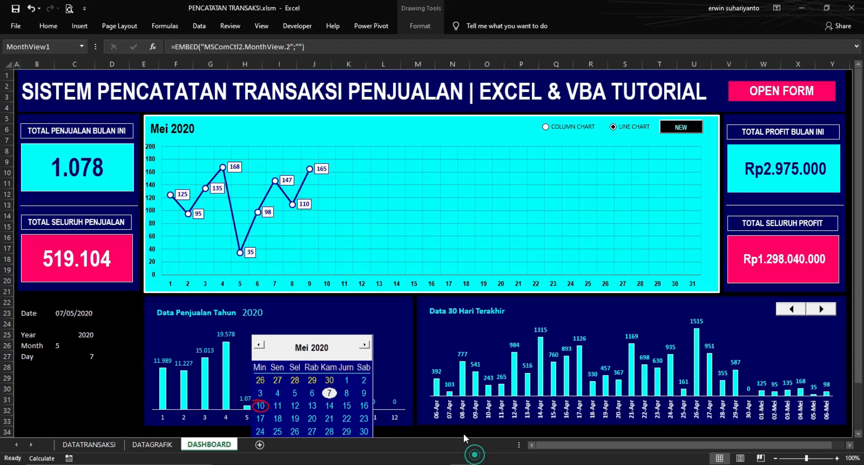
{"action": "double_click", "coordinate": [334, 356]}
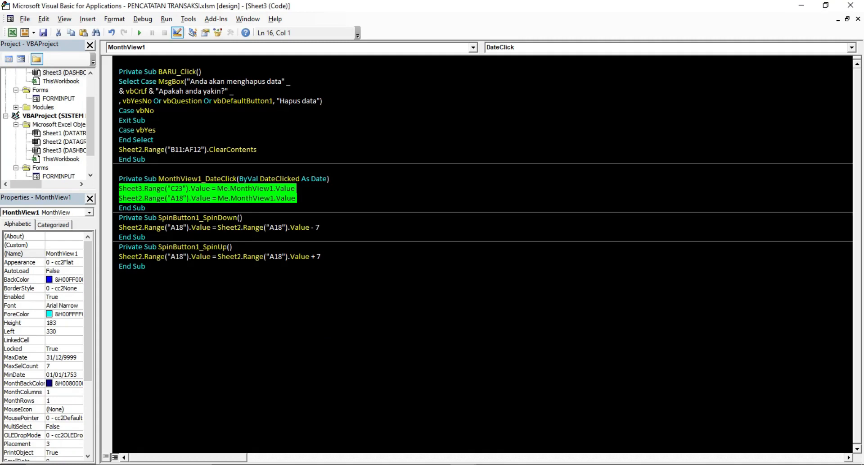
{"action": "left_click", "coordinate": [230, 208]}
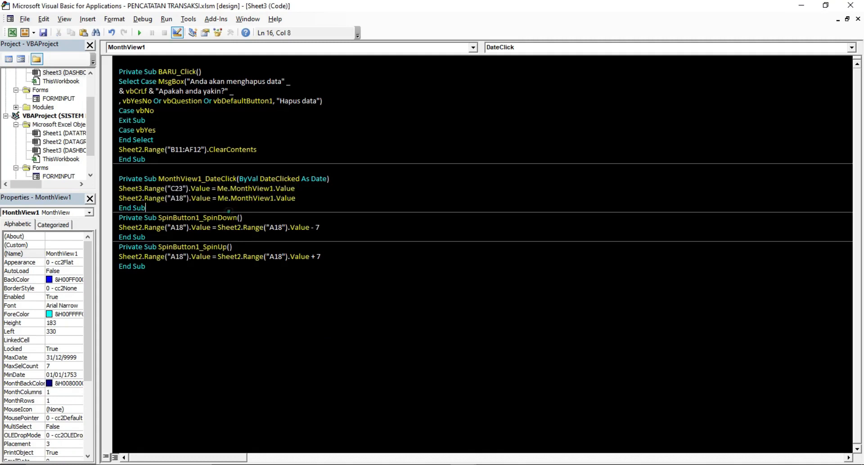
{"action": "left_click", "coordinate": [12, 36]}
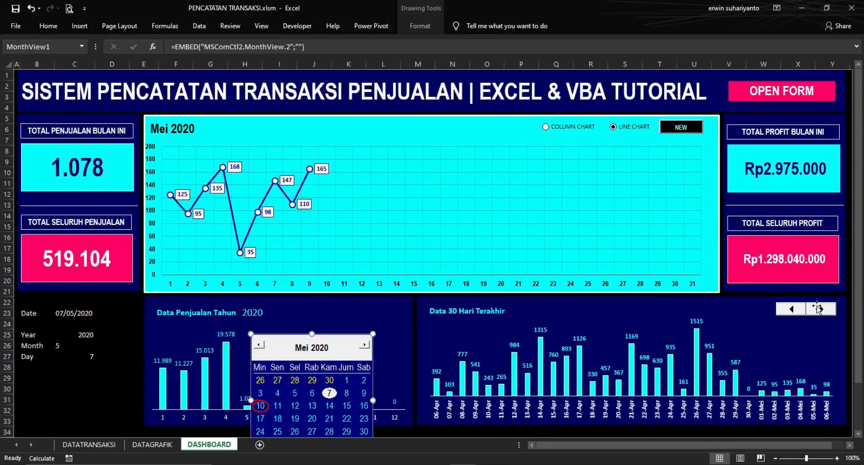
Move the calendar over the Date, Year, Month and Day cells beside the Data Penjualan Tahun chart
{"action": "left_click_drag", "start_coordinate": [335, 349], "coordinate": [102, 309]}
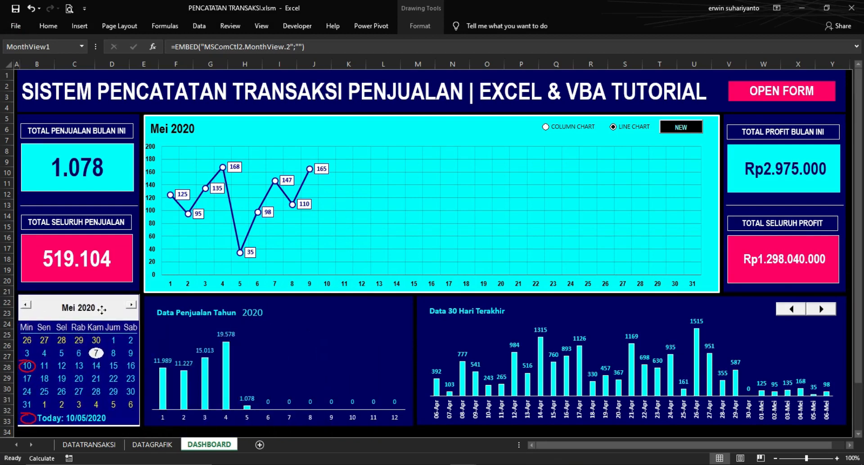
{"action": "scroll", "coordinate": [385, 401], "scroll_direction": "down", "scroll_amount": 2}
{"action": "left_click", "coordinate": [383, 399]}
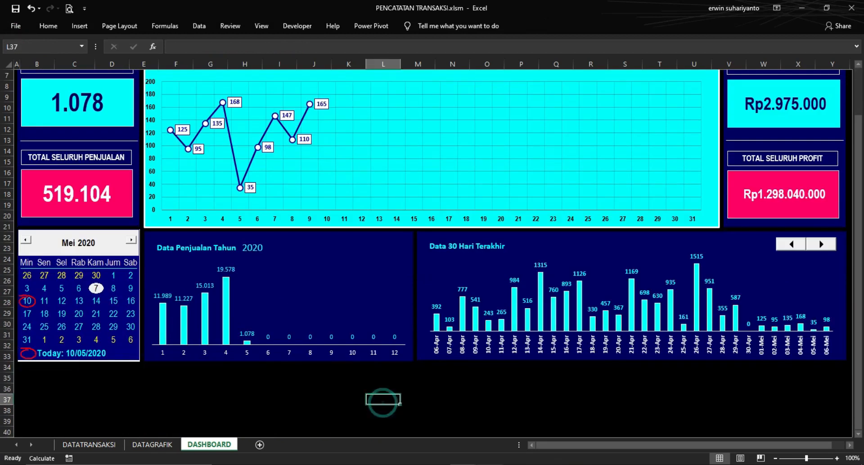
In SISTEM PENCATATAN PENJUALAN.xlsm, insert an ActiveX spin button about 93 wide and 24.75 high at the upper-right corner of the "Data 30 hari sebelumnya" chart
{"action": "left_click", "coordinate": [384, 439]}
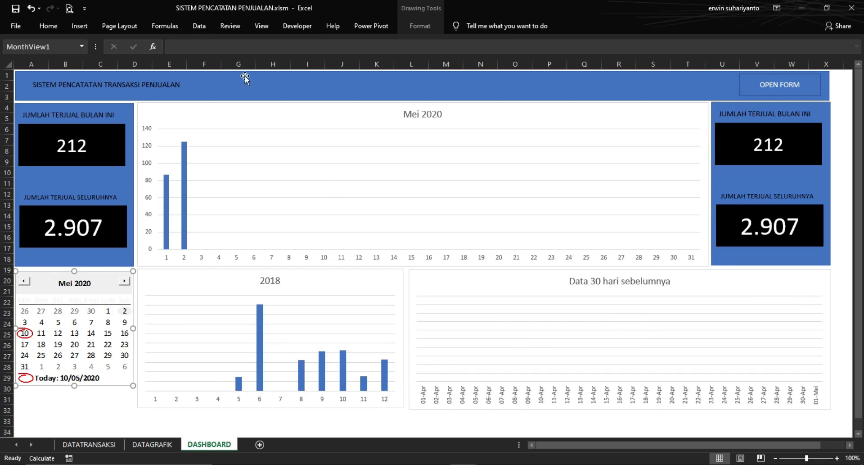
{"action": "left_click", "coordinate": [297, 26]}
{"action": "left_click", "coordinate": [236, 65]}
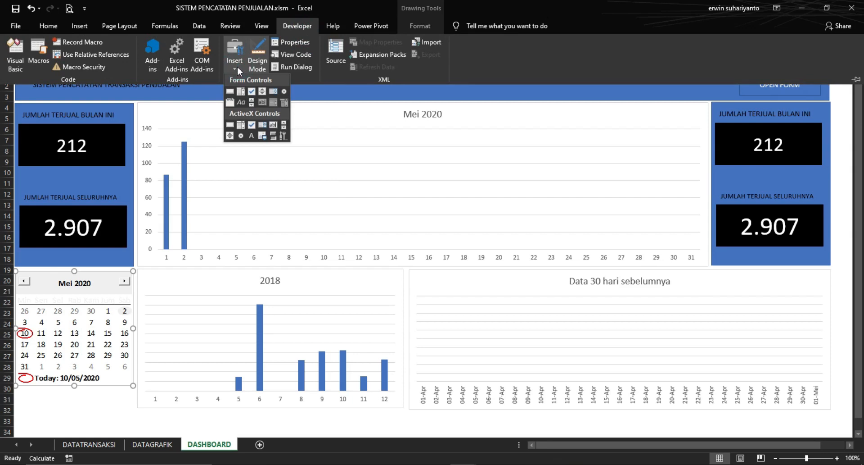
{"action": "left_click", "coordinate": [232, 138]}
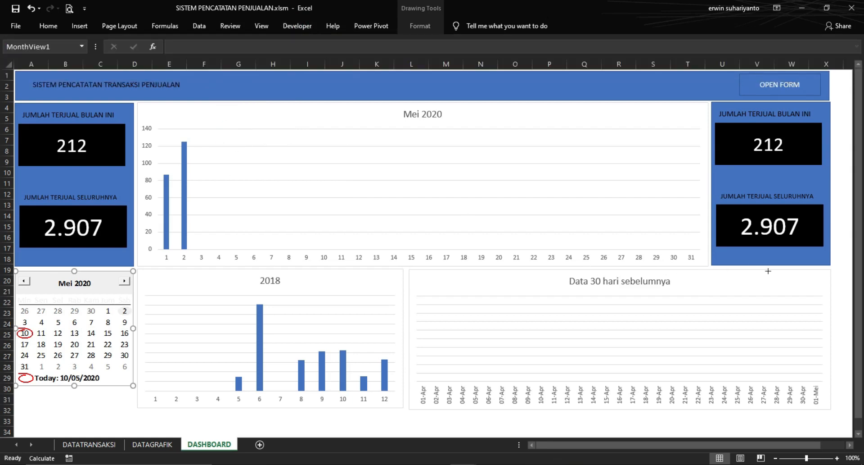
{"action": "left_click_drag", "start_coordinate": [753, 275], "coordinate": [819, 293]}
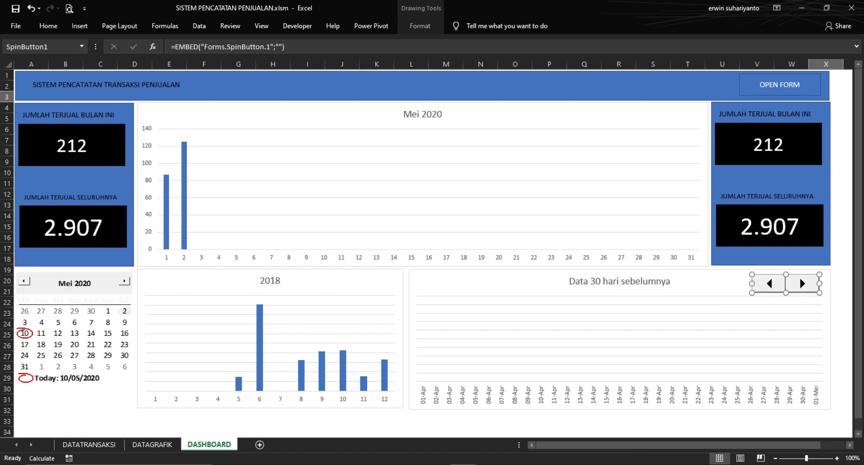
Open the spin button's code in PENCATATAN TRANSAKSI.xlsm and copy the SpinButton1_SpinDown and SpinButton1_SpinUp procedures
{"action": "left_click", "coordinate": [460, 446]}
{"action": "double_click", "coordinate": [803, 245]}
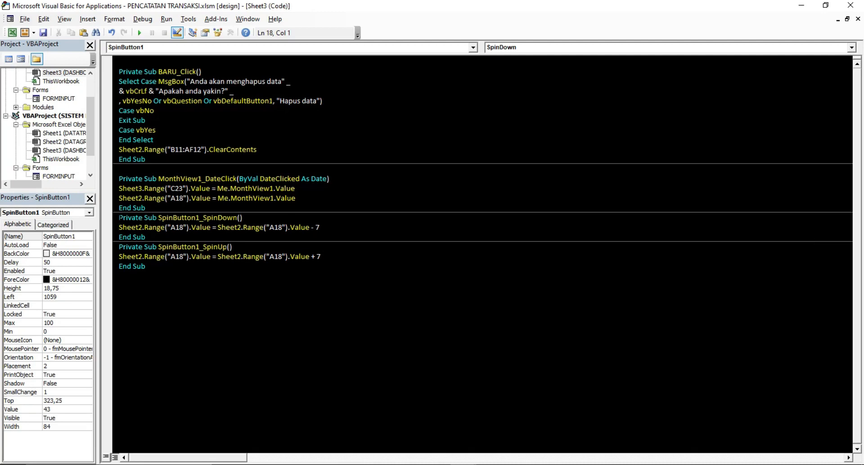
{"action": "left_click_drag", "start_coordinate": [112, 221], "coordinate": [132, 266]}
{"action": "right_click", "coordinate": [136, 255]}
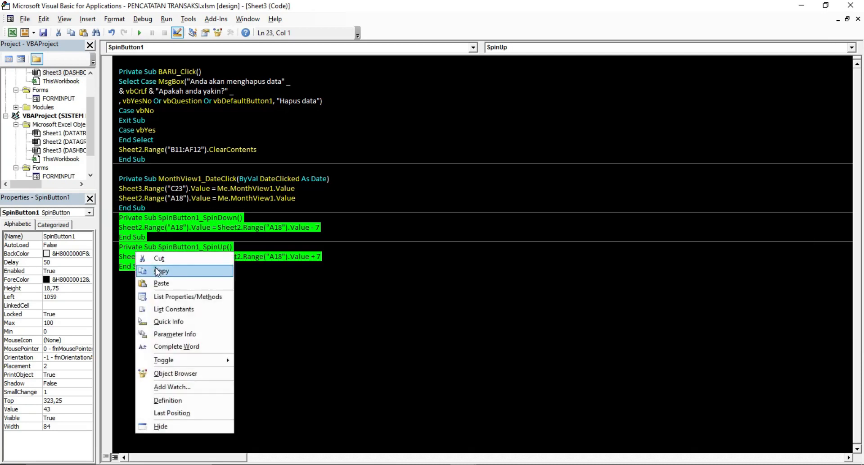
{"action": "left_click", "coordinate": [163, 269]}
{"action": "left_click", "coordinate": [163, 267]}
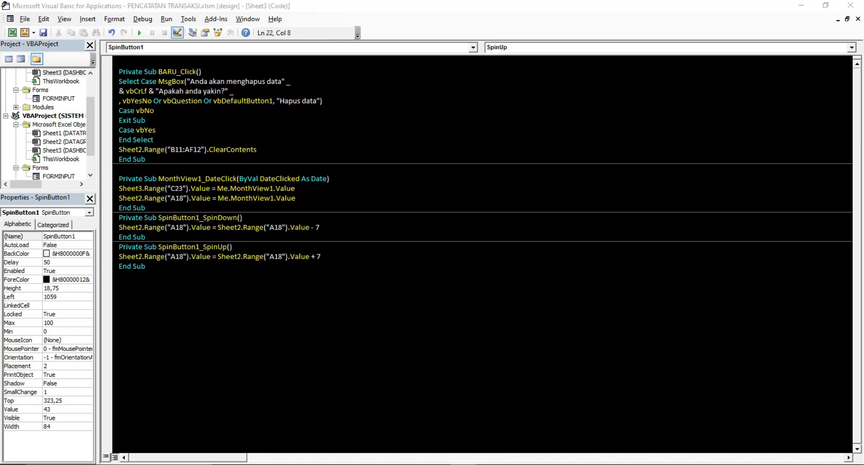
In SISTEM PENCATATAN PENJUALAN.xlsm, move the calendar off the date cells and place it back over them, slightly below its former position
{"action": "left_click", "coordinate": [362, 428]}
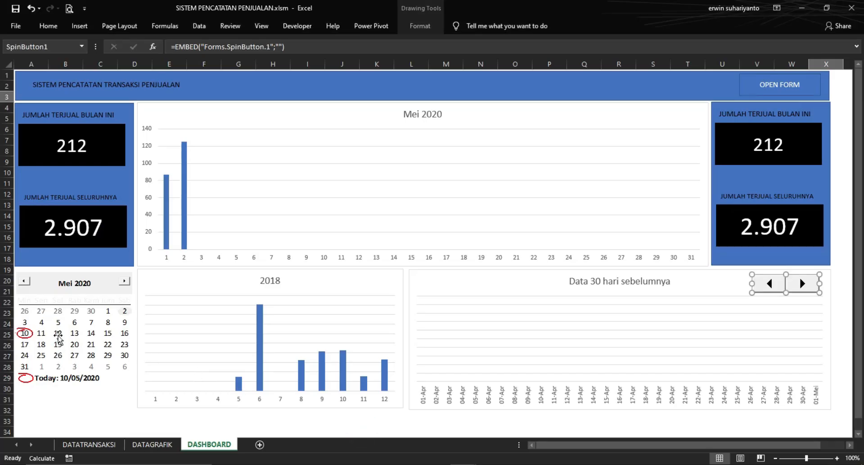
{"action": "left_click_drag", "start_coordinate": [56, 289], "coordinate": [73, 393]}
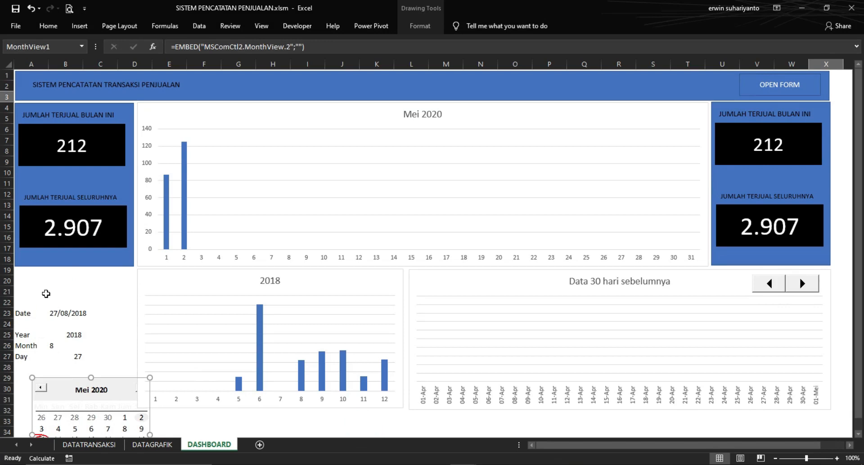
{"action": "left_click_drag", "start_coordinate": [80, 384], "coordinate": [68, 300]}
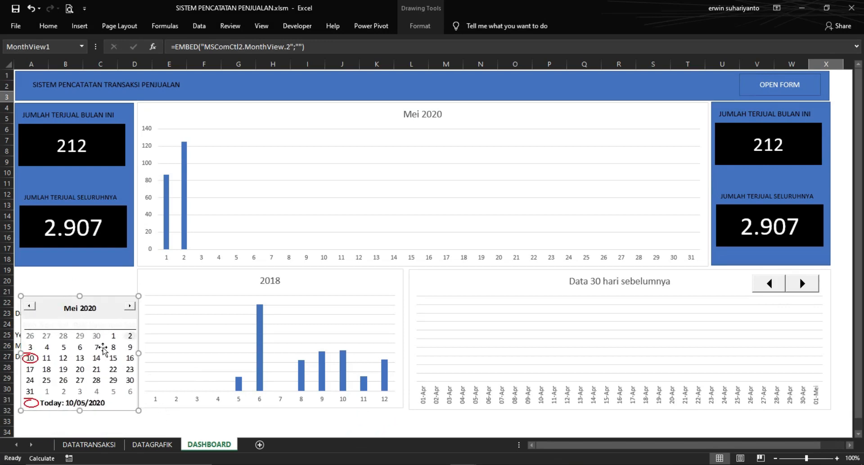
Check the date cells A17 and A18 on the DATAGRAFIK sheet and return to the DASHBOARD sheet
{"action": "left_click", "coordinate": [153, 445]}
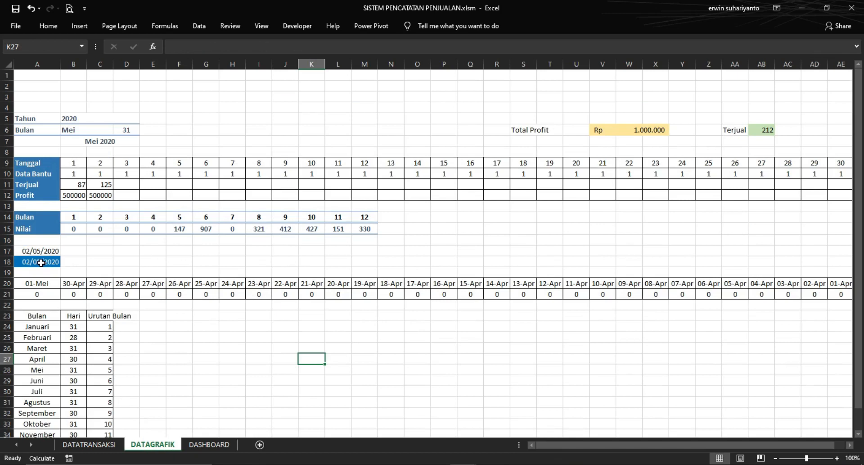
{"action": "left_click", "coordinate": [358, 347]}
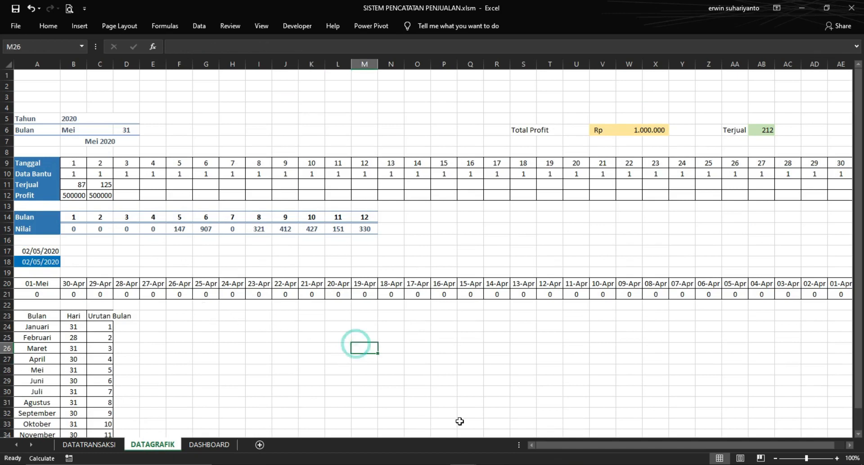
{"action": "left_click", "coordinate": [481, 461]}
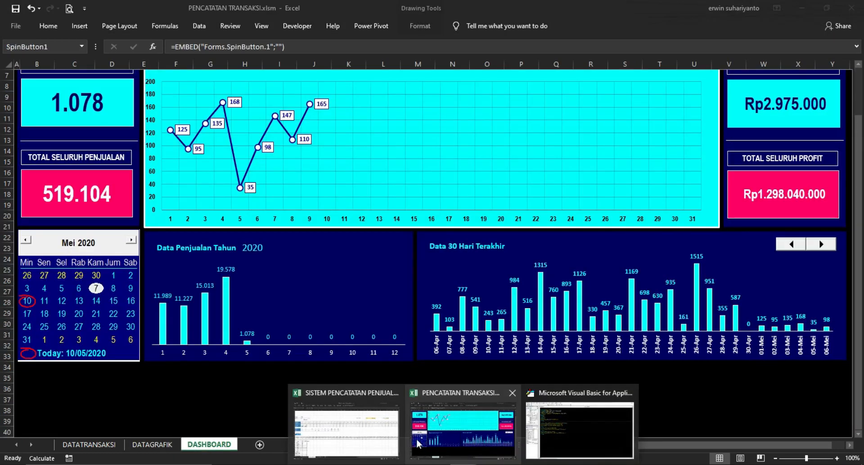
{"action": "left_click", "coordinate": [376, 439]}
{"action": "left_click", "coordinate": [211, 445]}
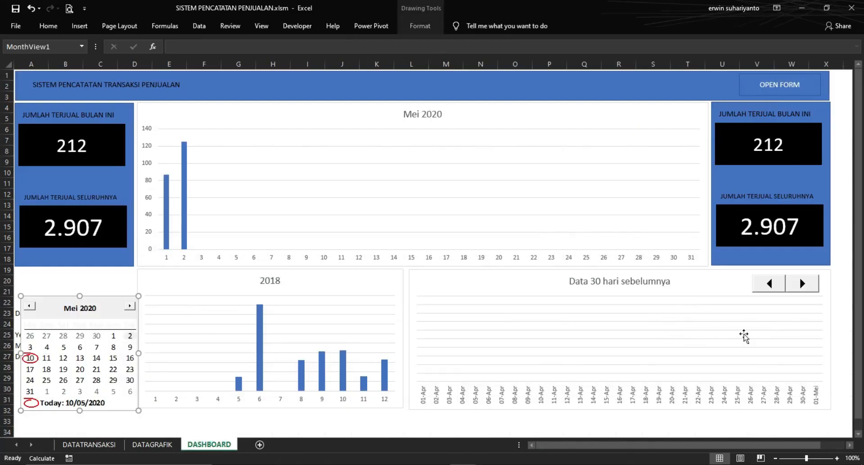
Replace the spin button's empty Change procedure with the copied SpinDown and SpinUp procedures and return to the worksheet
{"action": "double_click", "coordinate": [773, 283]}
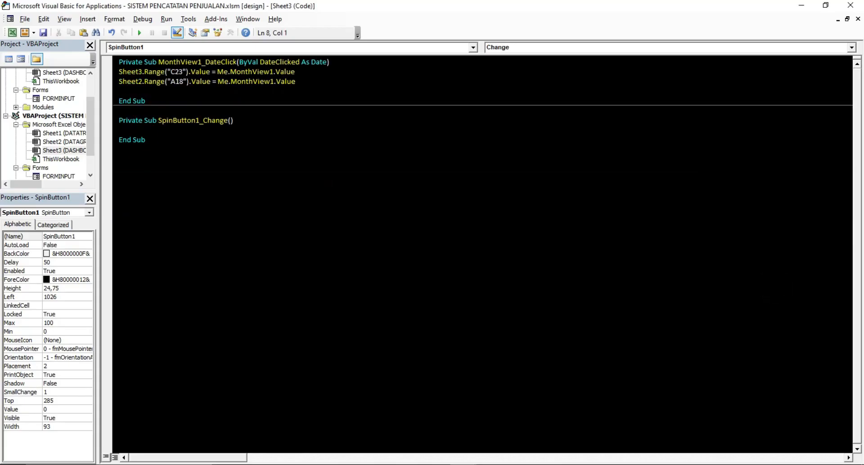
{"action": "left_click_drag", "start_coordinate": [155, 140], "coordinate": [106, 125]}
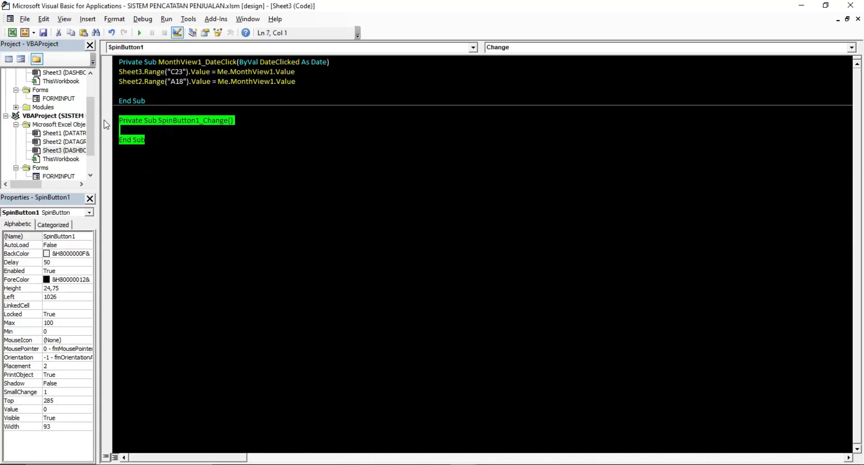
{"action": "key", "text": "Delete"}
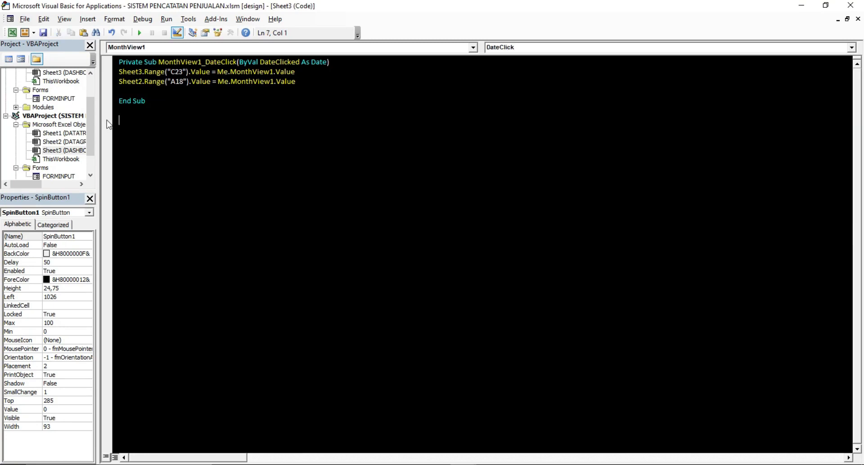
{"action": "right_click", "coordinate": [126, 120]}
{"action": "left_click", "coordinate": [152, 152]}
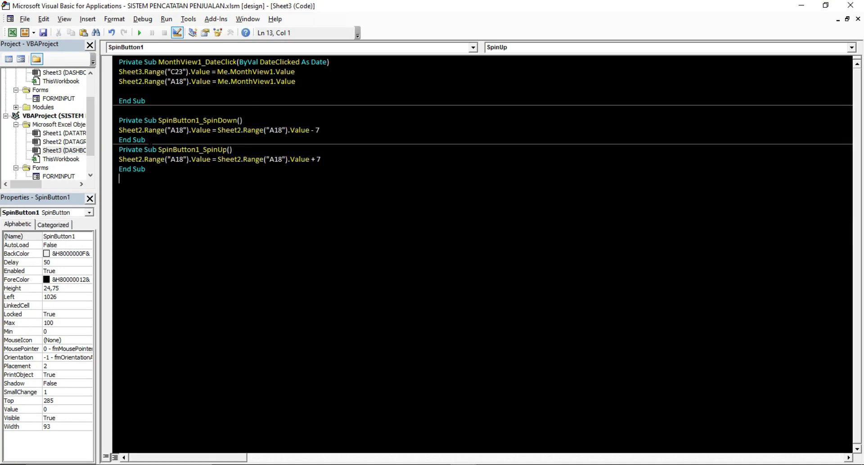
{"action": "left_click", "coordinate": [136, 112]}
{"action": "left_click", "coordinate": [153, 199]}
{"action": "left_click", "coordinate": [12, 33]}
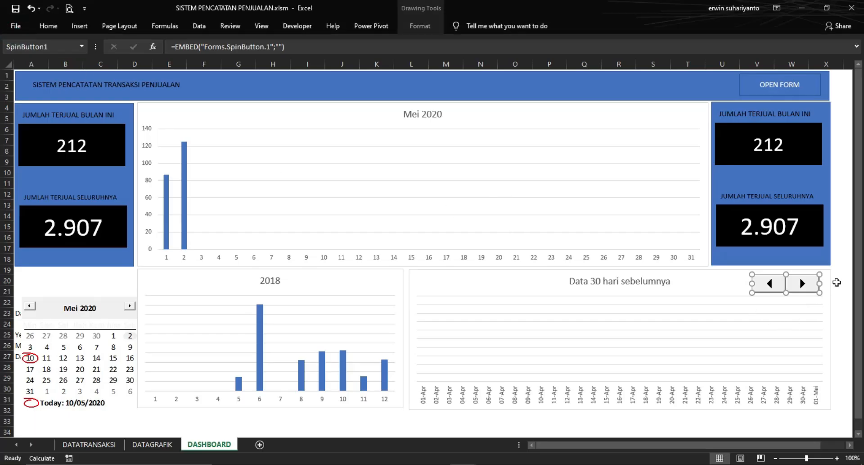
Deselect the spin button and turn off Design Mode on the DASHBOARD sheet
{"action": "left_click", "coordinate": [836, 283]}
{"action": "right_click", "coordinate": [806, 285]}
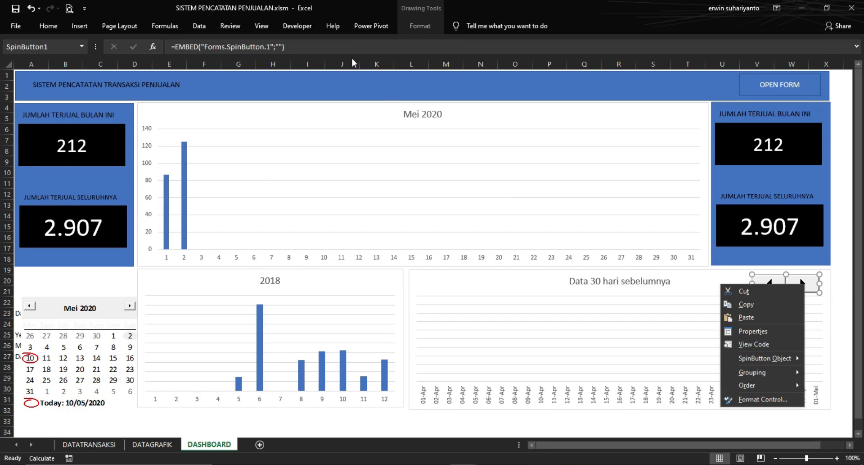
{"action": "left_click", "coordinate": [298, 26]}
{"action": "left_click", "coordinate": [297, 26]}
{"action": "left_click", "coordinate": [258, 57]}
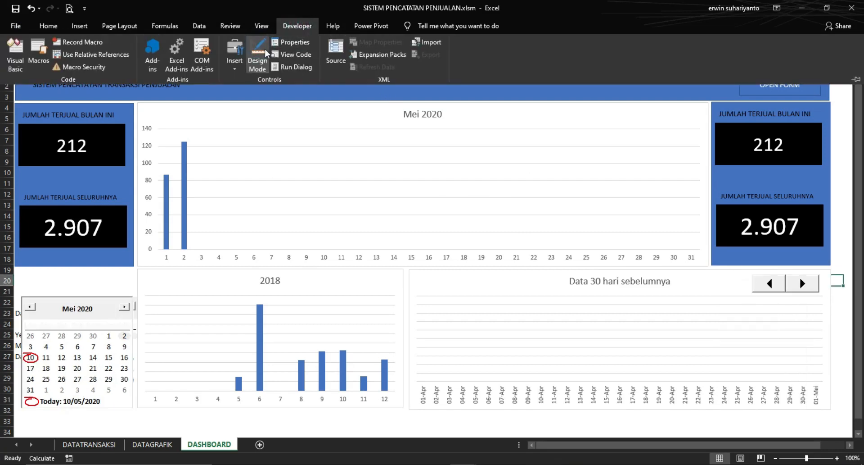
Test the spin button on the "Data 30 hari sebelumnya" chart by stepping its dates back, forward and back again
{"action": "left_click", "coordinate": [844, 266]}
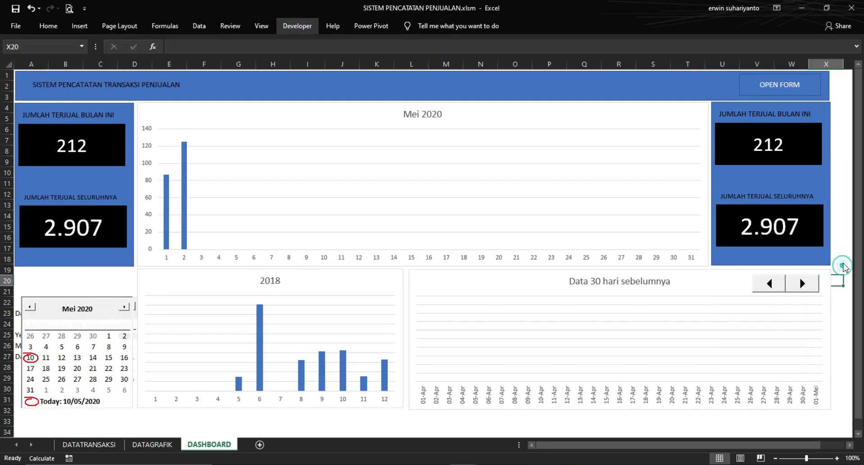
{"action": "left_click", "coordinate": [770, 284]}
{"action": "left_click", "coordinate": [770, 284]}
{"action": "left_click", "coordinate": [811, 287]}
{"action": "left_click", "coordinate": [811, 286]}
{"action": "left_click", "coordinate": [812, 287]}
{"action": "left_click", "coordinate": [775, 288]}
{"action": "left_click", "coordinate": [775, 288]}
{"action": "left_click", "coordinate": [775, 287]}
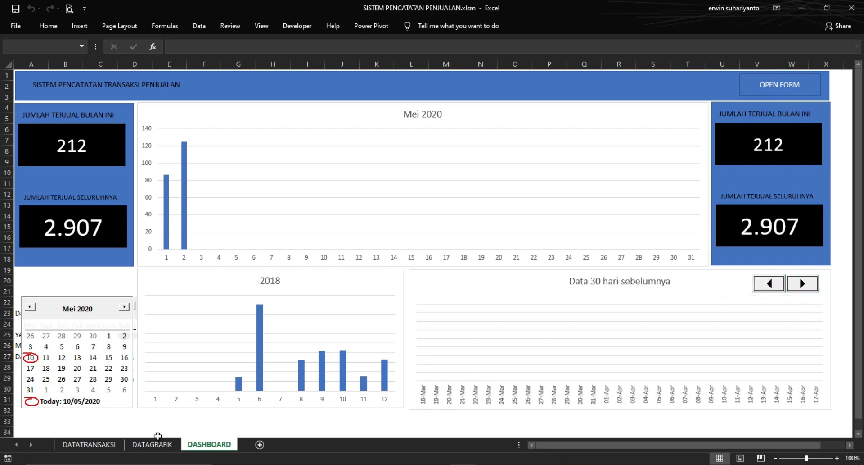
Check the date cells on the DATAGRAFIK sheet before and after stepping the chart forward twice, and return to DASHBOARD
{"action": "left_click", "coordinate": [153, 444]}
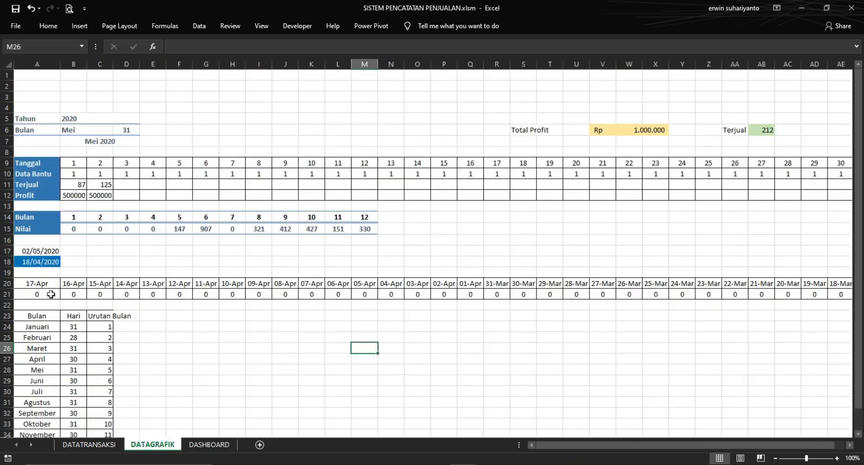
{"action": "left_click", "coordinate": [217, 446]}
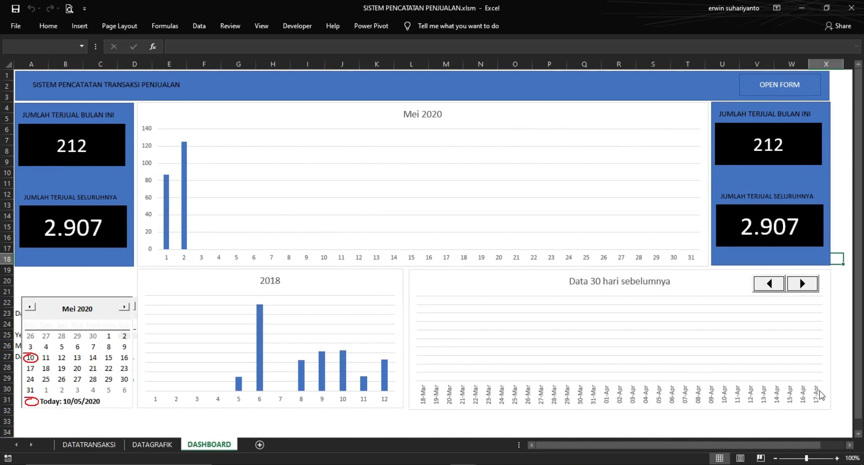
{"action": "left_click", "coordinate": [803, 283]}
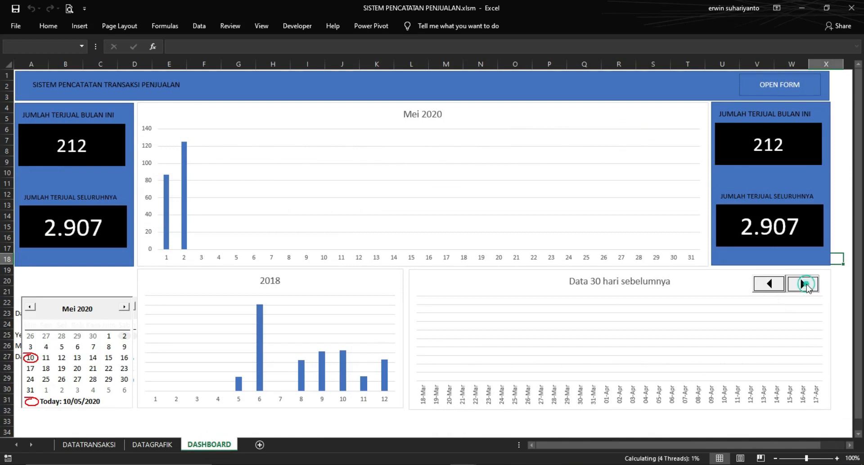
{"action": "left_click", "coordinate": [803, 283]}
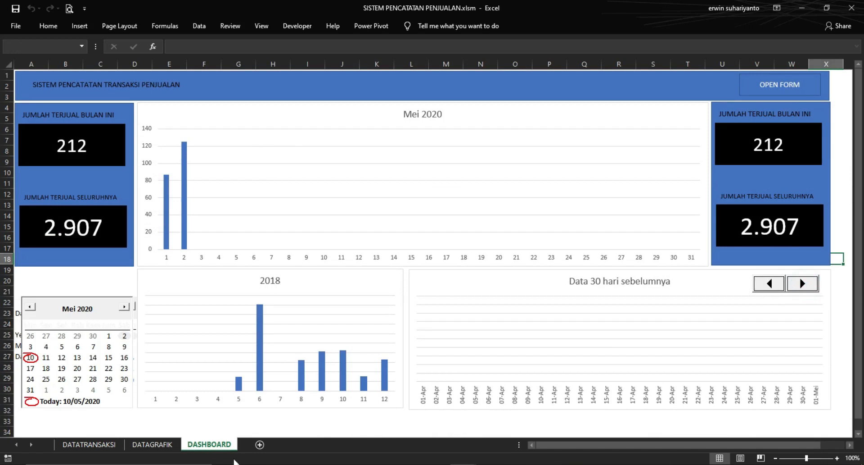
{"action": "left_click", "coordinate": [152, 444]}
{"action": "left_click", "coordinate": [289, 365]}
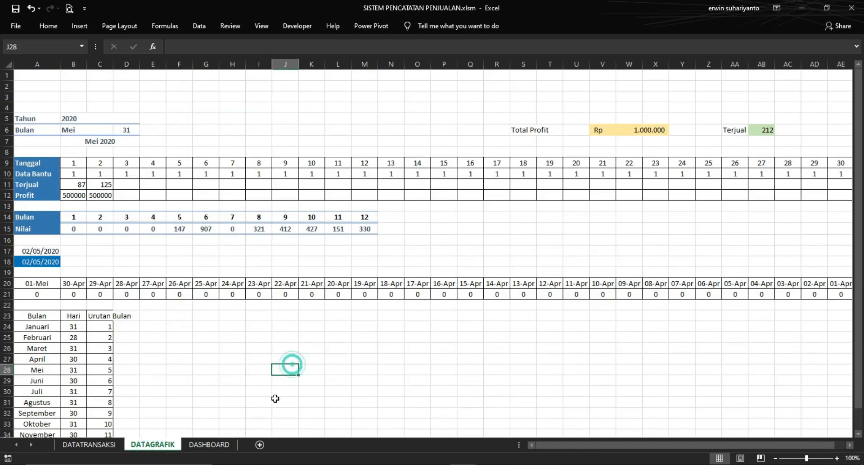
{"action": "left_click", "coordinate": [209, 445]}
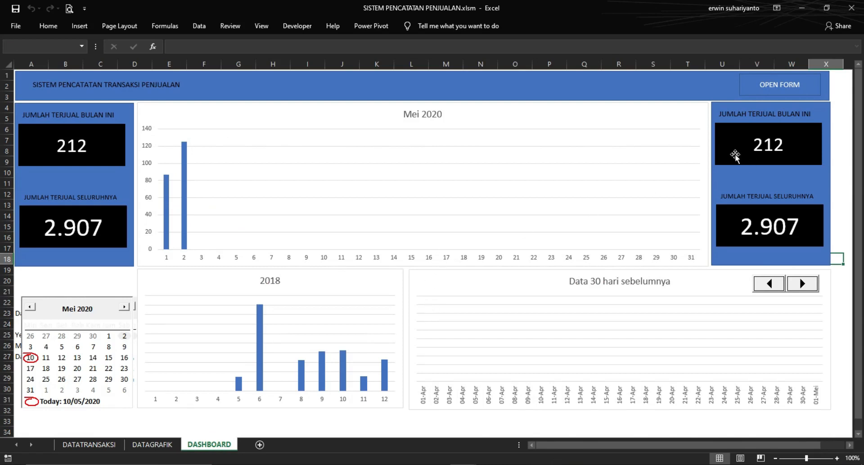
Relink the upper black box of the right-hand totals panel to cell F4 of the DATATRANSAKSI sheet
{"action": "left_click", "coordinate": [740, 124]}
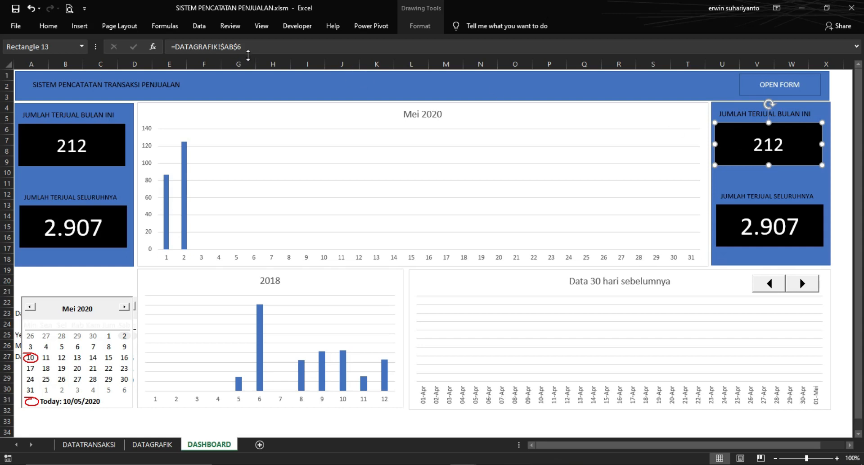
{"action": "left_click", "coordinate": [180, 47]}
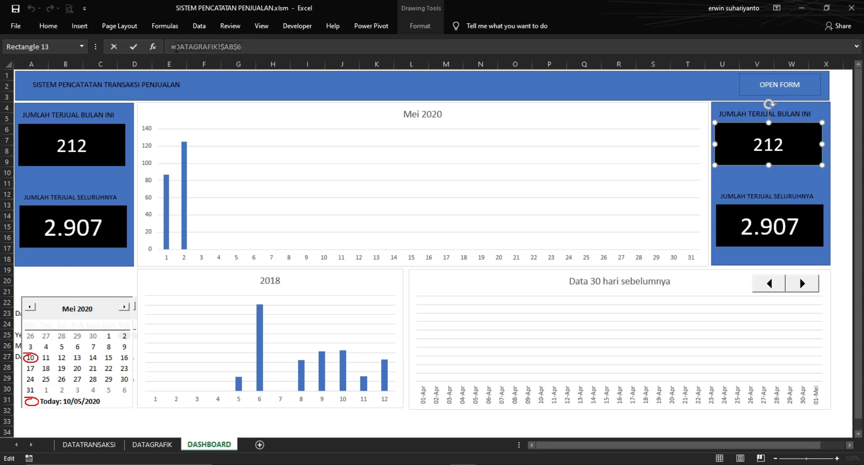
{"action": "key", "text": "BackSpace"}
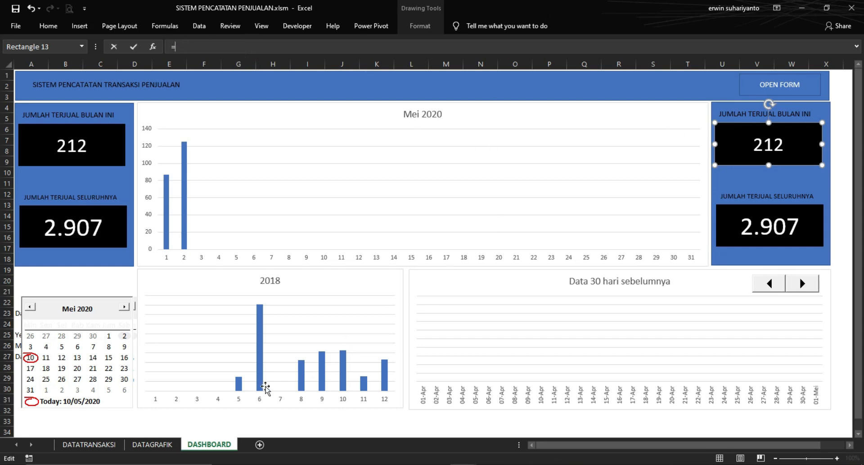
{"action": "left_click", "coordinate": [103, 446]}
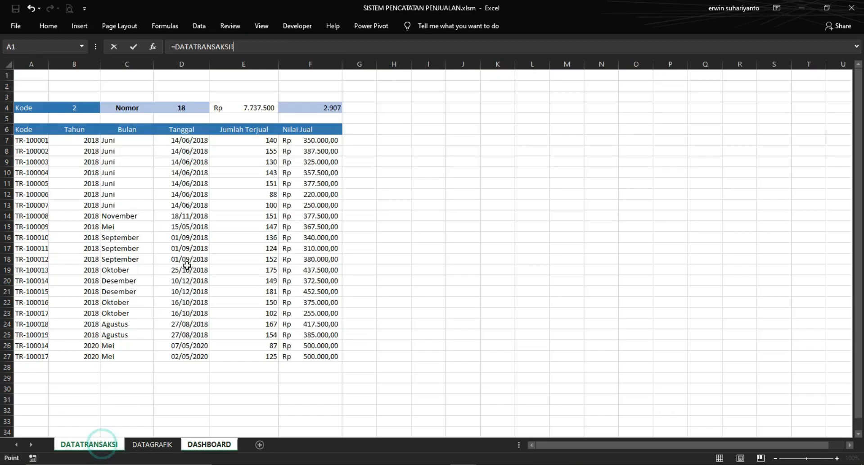
{"action": "left_click", "coordinate": [315, 110]}
{"action": "key", "text": "Return"}
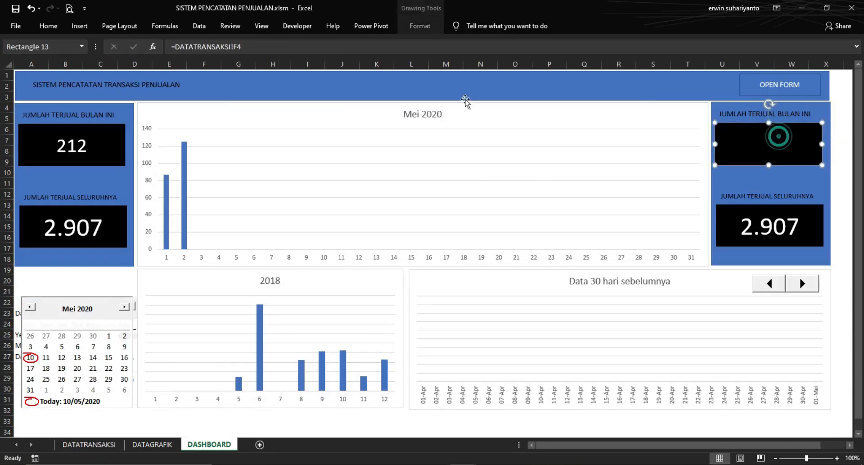
Make the relinked upper box's text white and enlarge it to suit the panel
{"action": "left_click", "coordinate": [49, 26]}
{"action": "left_click", "coordinate": [188, 67]}
{"action": "left_click", "coordinate": [182, 47]}
{"action": "left_click", "coordinate": [183, 46]}
{"action": "left_click", "coordinate": [182, 47]}
{"action": "left_click", "coordinate": [183, 46]}
{"action": "left_click", "coordinate": [182, 46]}
{"action": "left_click", "coordinate": [182, 47]}
{"action": "left_click", "coordinate": [182, 46]}
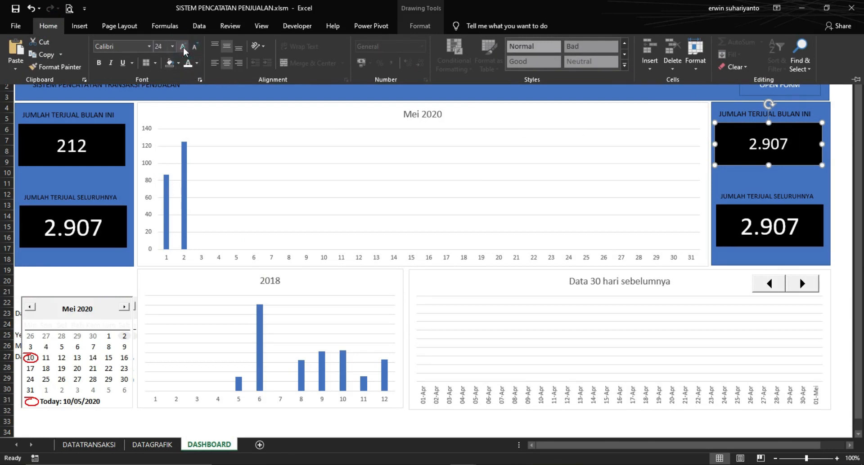
{"action": "left_click", "coordinate": [183, 47]}
{"action": "left_click", "coordinate": [182, 46]}
Relink the lower black box of the right-hand totals panel to cell E4 of the DATATRANSAKSI sheet
{"action": "left_click", "coordinate": [793, 221]}
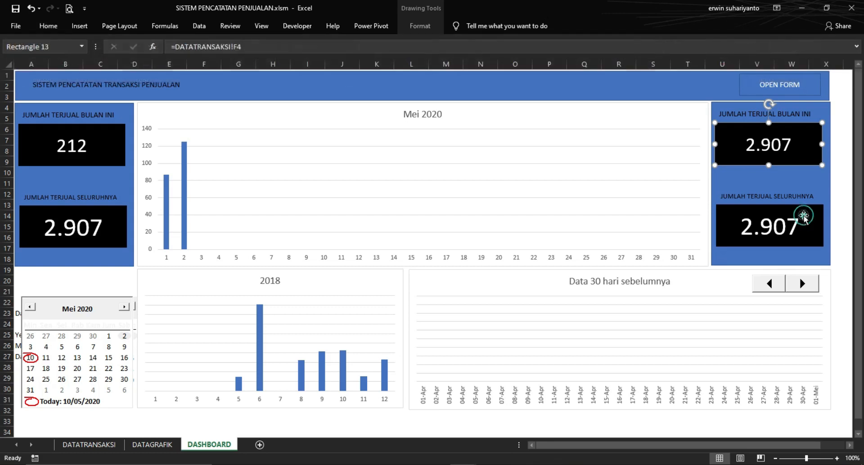
{"action": "left_click", "coordinate": [794, 221]}
{"action": "left_click", "coordinate": [258, 45]}
{"action": "left_click_drag", "start_coordinate": [258, 46], "coordinate": [176, 52]}
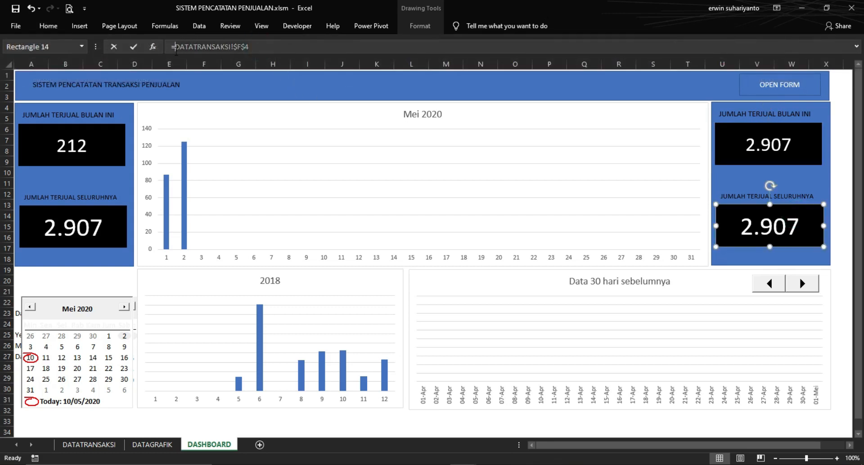
{"action": "key", "text": "BackSpace"}
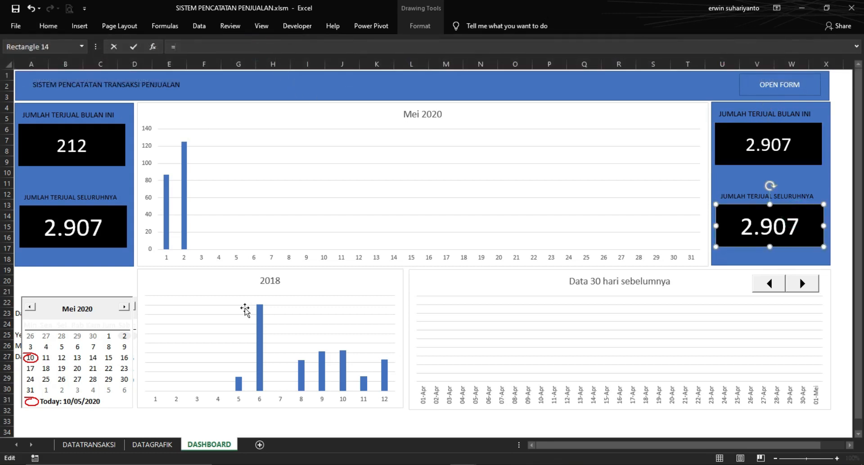
{"action": "left_click", "coordinate": [105, 445]}
{"action": "left_click", "coordinate": [257, 110]}
{"action": "key", "text": "Return"}
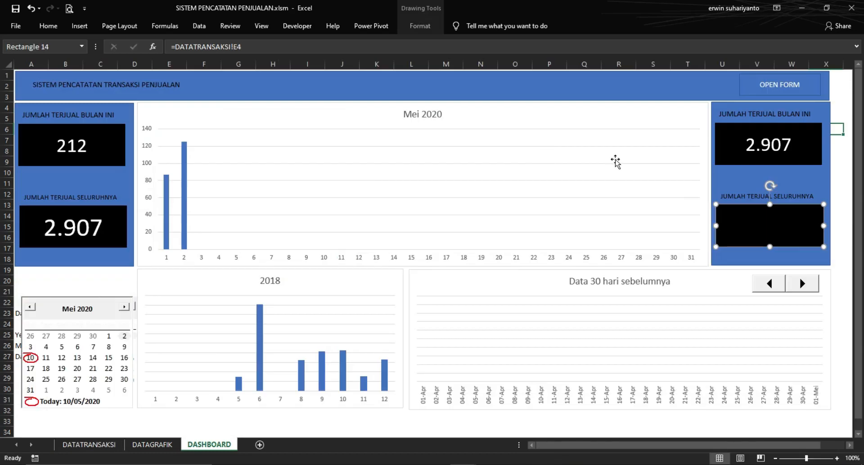
Format the lower right box's text in white at font size 18 and deselect the box
{"action": "left_click", "coordinate": [839, 217]}
{"action": "left_click", "coordinate": [771, 227]}
{"action": "left_click", "coordinate": [49, 26]}
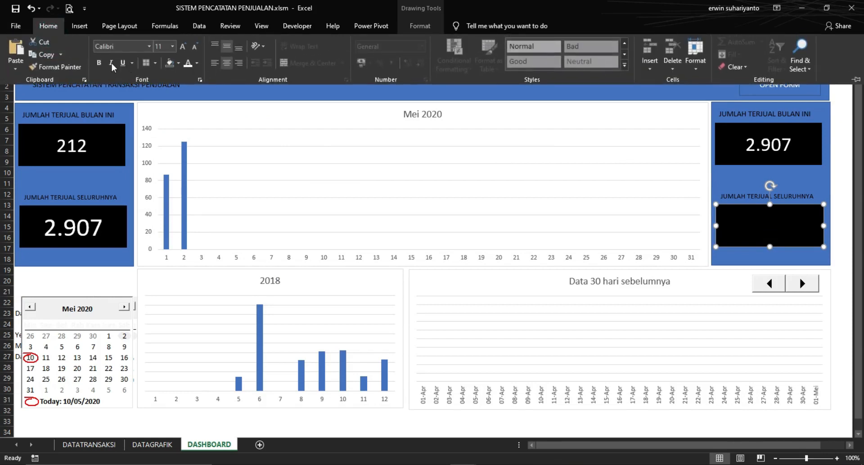
{"action": "left_click", "coordinate": [184, 46]}
{"action": "left_click", "coordinate": [183, 47]}
{"action": "left_click", "coordinate": [183, 47]}
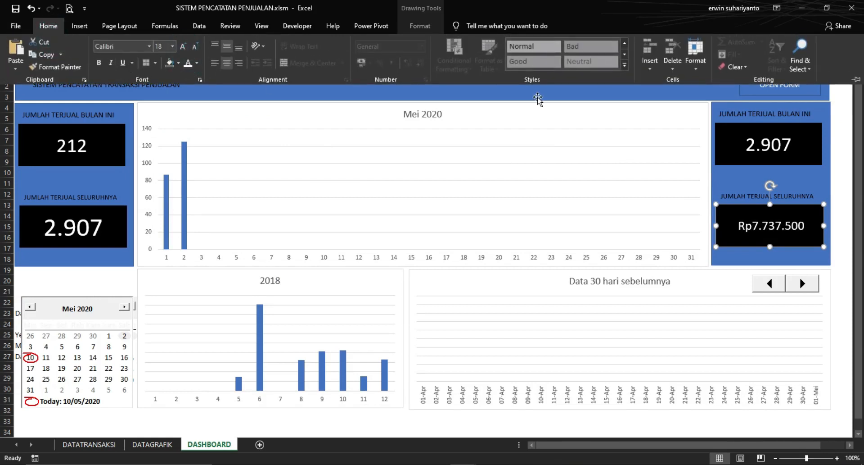
{"action": "left_click", "coordinate": [846, 118]}
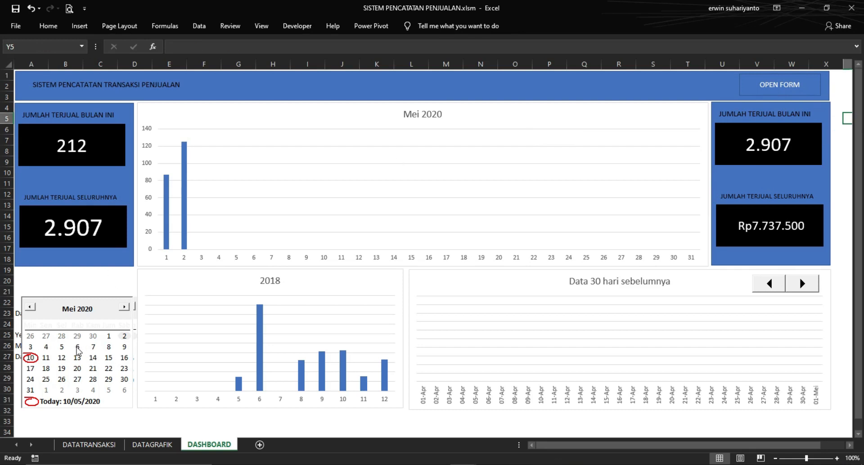
Test the calendar by picking 6 May 2020, switching it to Februari 2018 and picking dates there, ending on the 2nd
{"action": "left_click", "coordinate": [77, 347]}
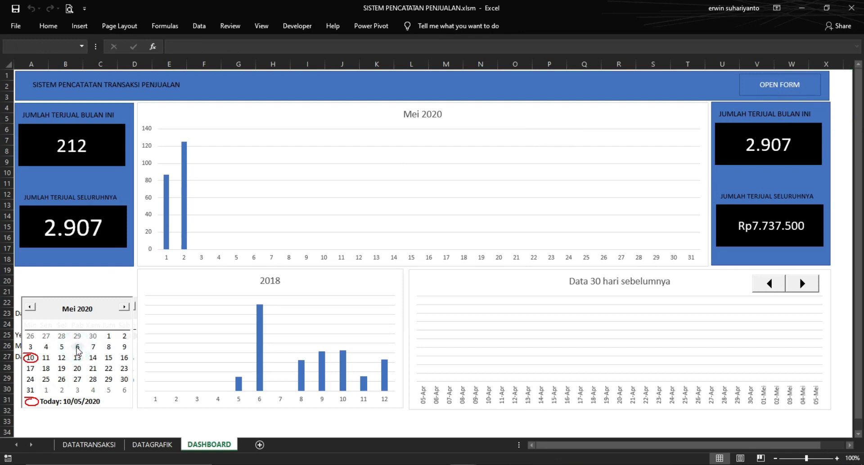
{"action": "left_click", "coordinate": [85, 310]}
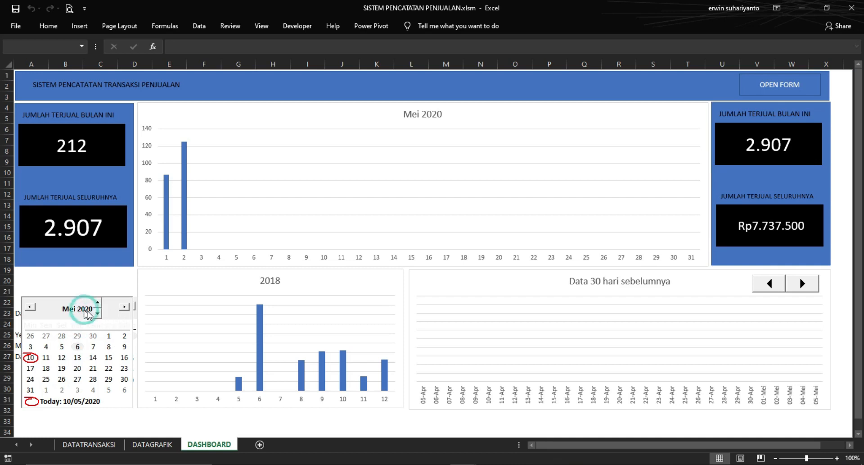
{"action": "left_click", "coordinate": [97, 313]}
{"action": "left_click", "coordinate": [97, 313]}
{"action": "left_click", "coordinate": [66, 310]}
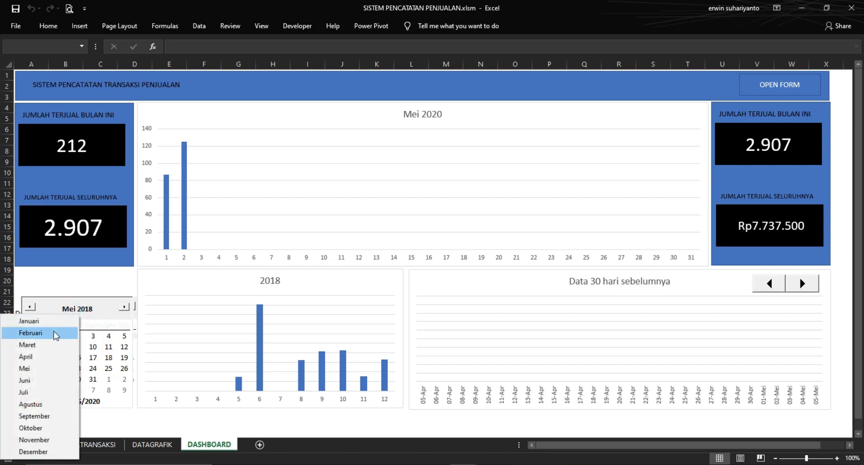
{"action": "left_click", "coordinate": [57, 334]}
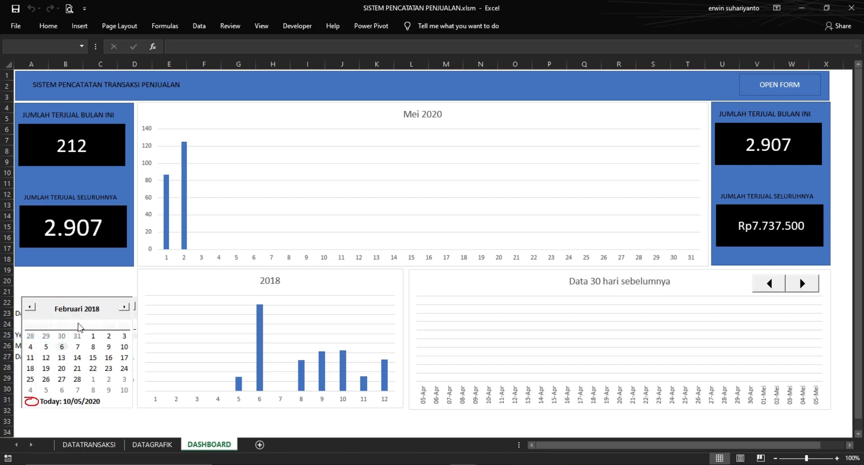
{"action": "left_click", "coordinate": [94, 348]}
{"action": "left_click", "coordinate": [108, 346]}
{"action": "left_click", "coordinate": [108, 335]}
{"action": "left_click", "coordinate": [84, 309]}
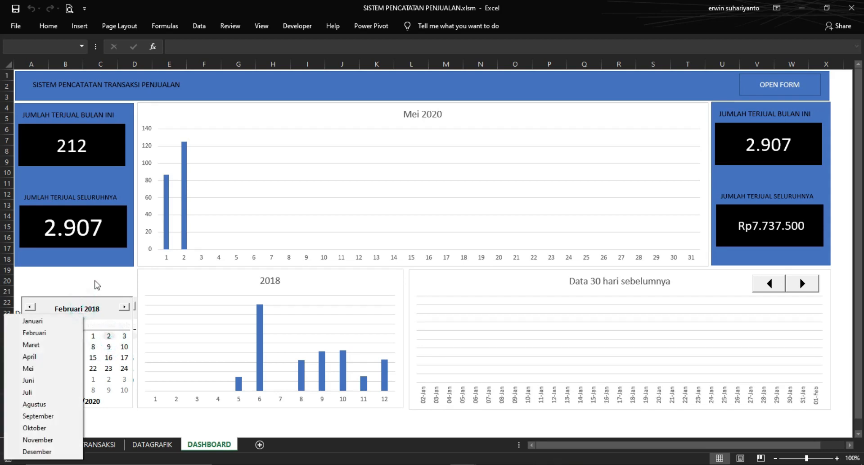
{"action": "left_click", "coordinate": [100, 280]}
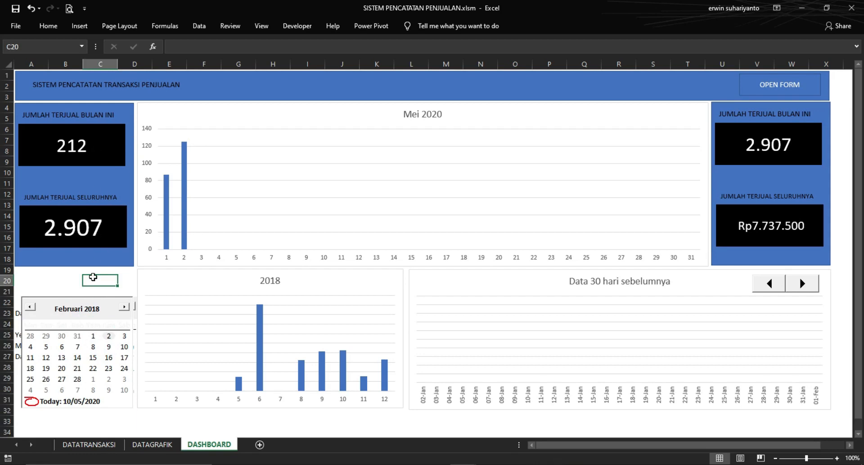
Turn on Design Mode, review the calendar's DateClick code in the VBA editor and return to the worksheet
{"action": "left_click", "coordinate": [297, 25]}
{"action": "left_click", "coordinate": [270, 50]}
{"action": "left_click", "coordinate": [75, 305]}
{"action": "mouse_move", "coordinate": [89, 317]}
{"action": "left_mouse_down"}
{"action": "mouse_move", "coordinate": [132, 325]}
{"action": "mouse_move", "coordinate": [135, 356]}
{"action": "mouse_move", "coordinate": [54, 360]}
{"action": "mouse_move", "coordinate": [51, 343]}
{"action": "mouse_move", "coordinate": [52, 364]}
{"action": "mouse_move", "coordinate": [49, 356]}
{"action": "mouse_move", "coordinate": [106, 297]}
{"action": "mouse_move", "coordinate": [119, 302]}
{"action": "mouse_move", "coordinate": [91, 358]}
{"action": "mouse_move", "coordinate": [65, 356]}
{"action": "mouse_move", "coordinate": [73, 359]}
{"action": "mouse_move", "coordinate": [81, 293]}
{"action": "left_mouse_up"}
{"action": "double_click", "coordinate": [81, 294]}
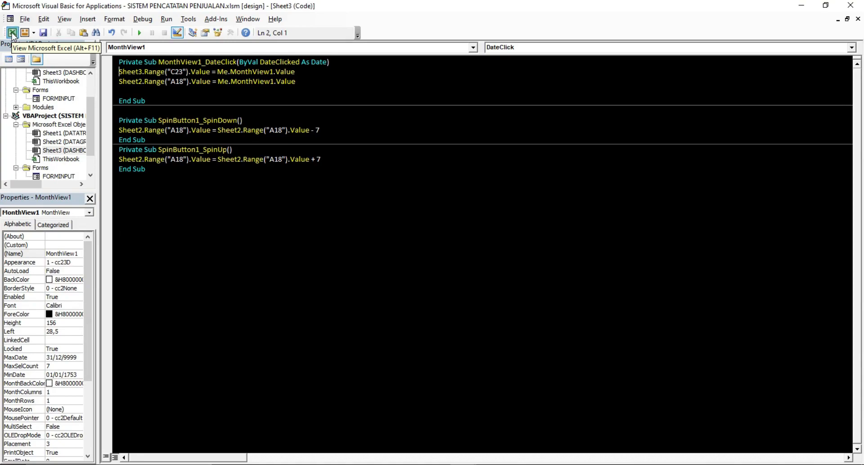
{"action": "left_click", "coordinate": [12, 33]}
Move the calendar down below the Date, Year and Month cells and turn off Design Mode
{"action": "left_click_drag", "start_coordinate": [83, 278], "coordinate": [61, 330]}
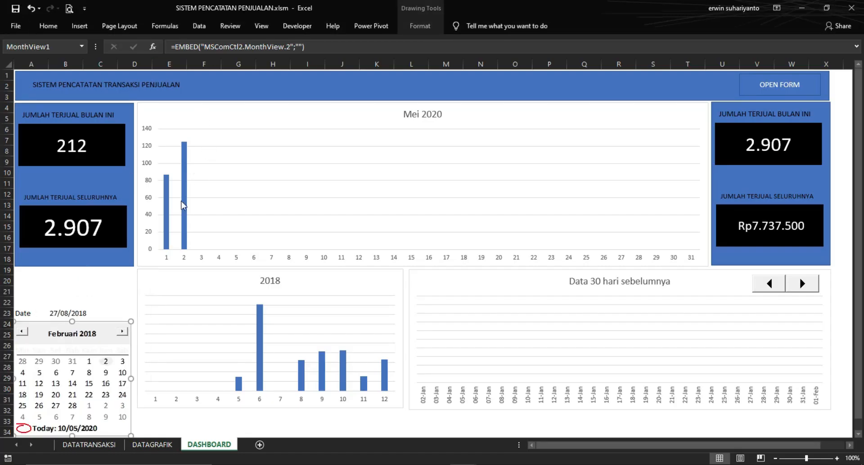
{"action": "scroll", "coordinate": [82, 334], "scroll_direction": "down", "scroll_amount": 2}
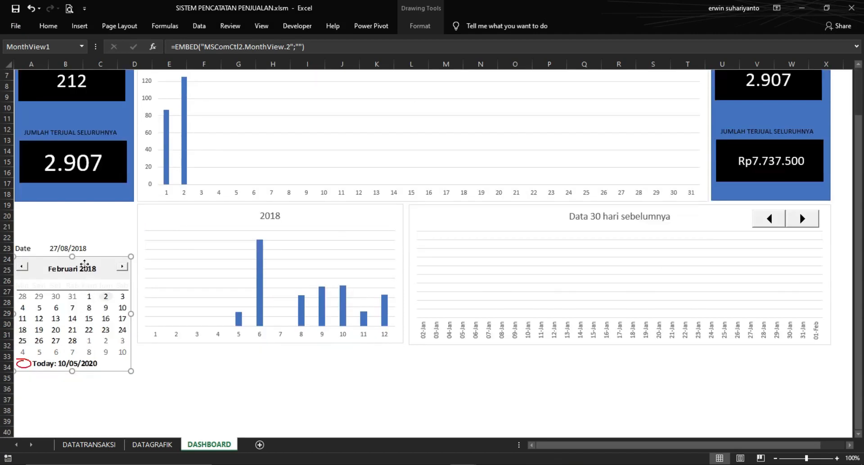
{"action": "left_click", "coordinate": [297, 25]}
{"action": "left_click", "coordinate": [259, 56]}
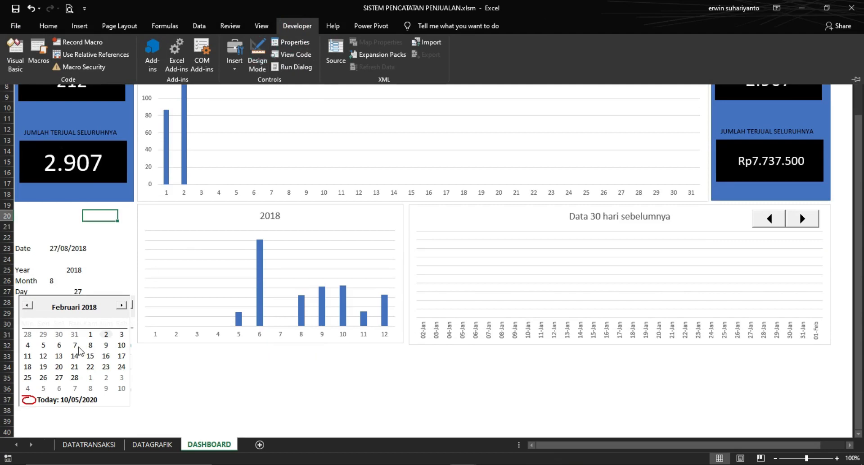
Test the calendar with several Februari 2018 dates, ending on the 22nd, and inspect the date cell B23
{"action": "left_click", "coordinate": [76, 346]}
{"action": "key", "text": "Down"}
{"action": "key", "text": "Down"}
{"action": "key", "text": "Down"}
{"action": "key", "text": "Left"}
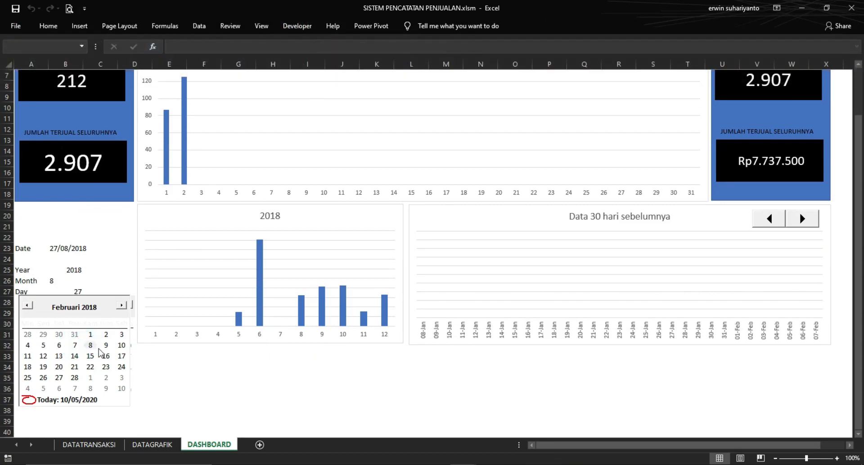
{"action": "left_click", "coordinate": [74, 310]}
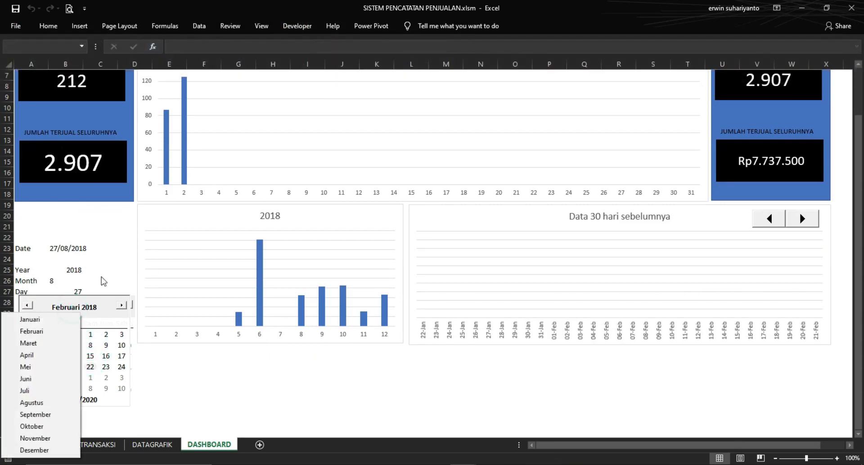
{"action": "left_click", "coordinate": [113, 248]}
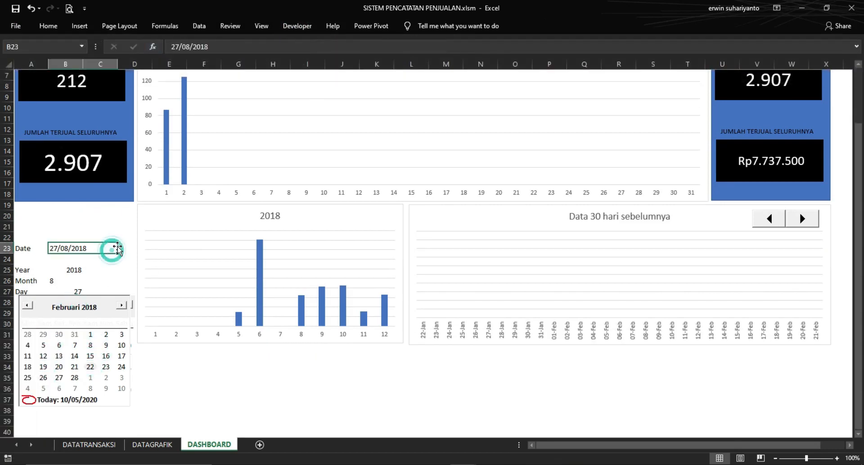
{"action": "left_click", "coordinate": [297, 26]}
{"action": "left_click", "coordinate": [447, 401]}
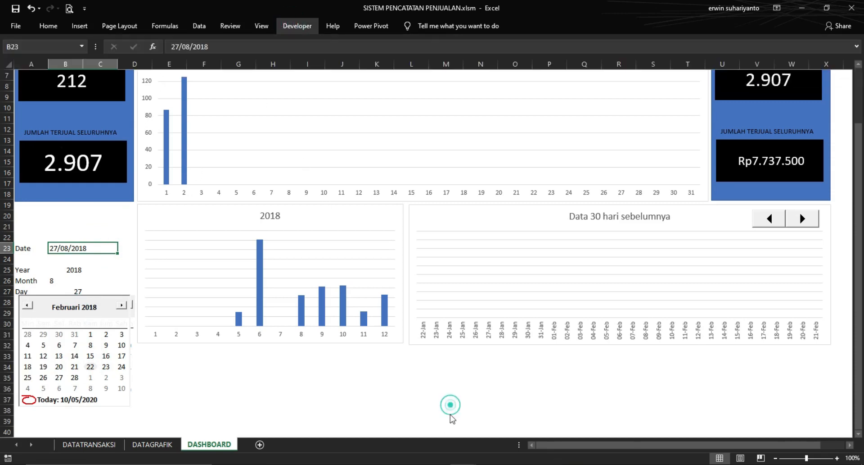
Switch to PENCATATAN TRANSAKSI.xlsm, examine its calendar's DateClick code and return to SISTEM PENCATATAN PENJUALAN.xlsm
{"action": "left_click", "coordinate": [484, 432]}
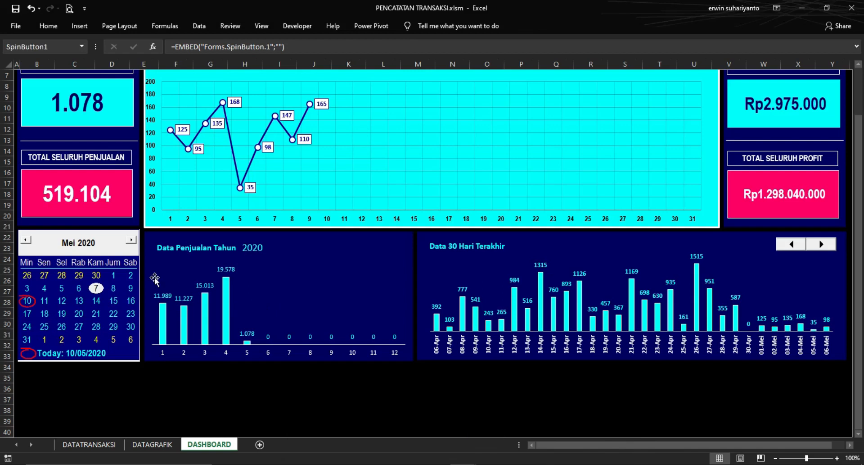
{"action": "left_click", "coordinate": [297, 26]}
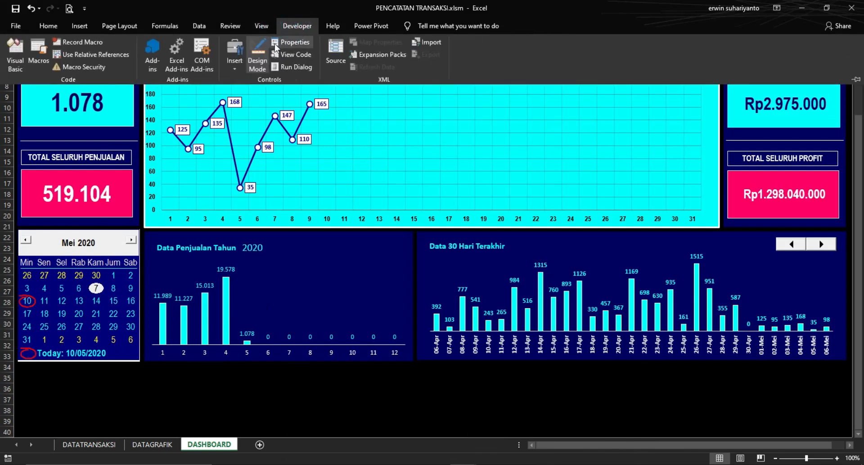
{"action": "left_click", "coordinate": [90, 264]}
{"action": "double_click", "coordinate": [96, 247]}
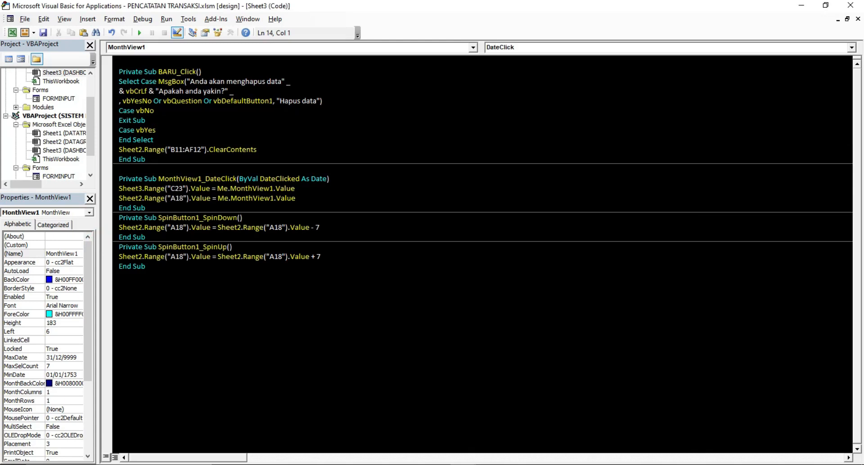
{"action": "mouse_move", "coordinate": [463, 464]}
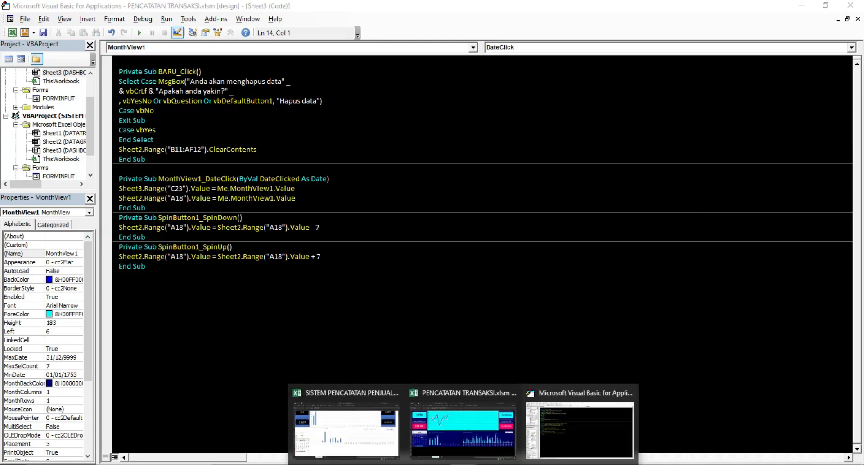
{"action": "left_click", "coordinate": [370, 434]}
Pick 1 Februari 2018, open the calendar's DateClick code through Design Mode, widen the project pane, and check the date cell's address on DASHBOARD
{"action": "left_click", "coordinate": [90, 334]}
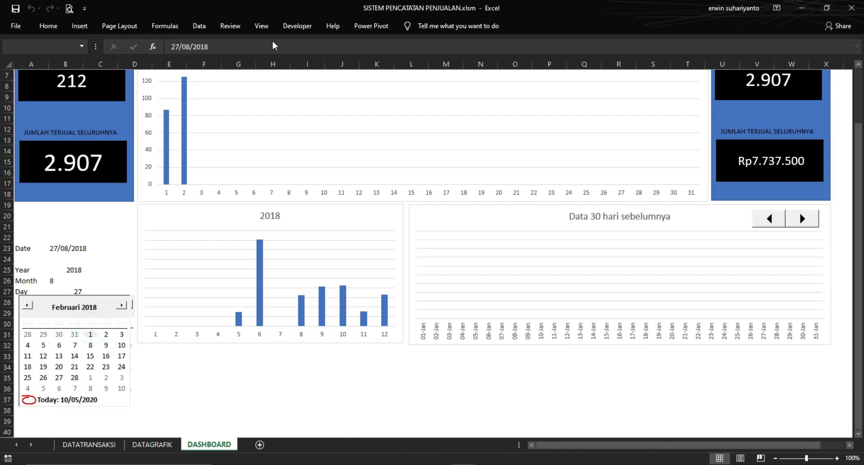
{"action": "left_click", "coordinate": [297, 26]}
{"action": "left_click", "coordinate": [255, 55]}
{"action": "left_click", "coordinate": [97, 311]}
{"action": "double_click", "coordinate": [97, 312]}
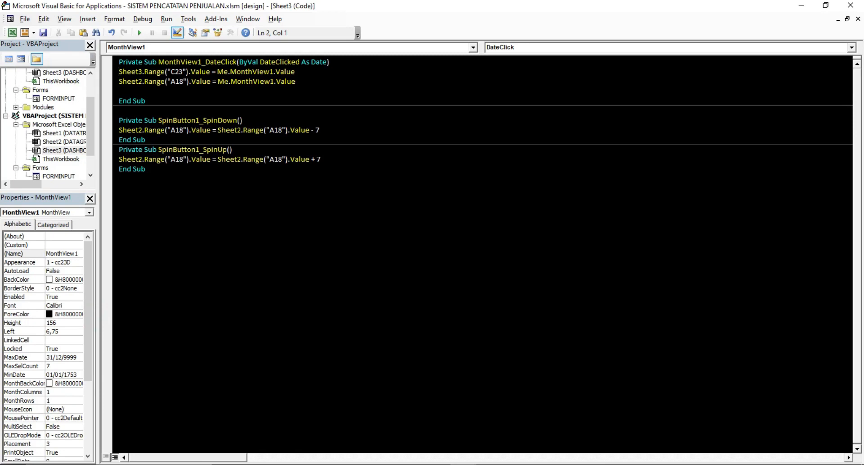
{"action": "left_click_drag", "start_coordinate": [97, 127], "coordinate": [126, 131]}
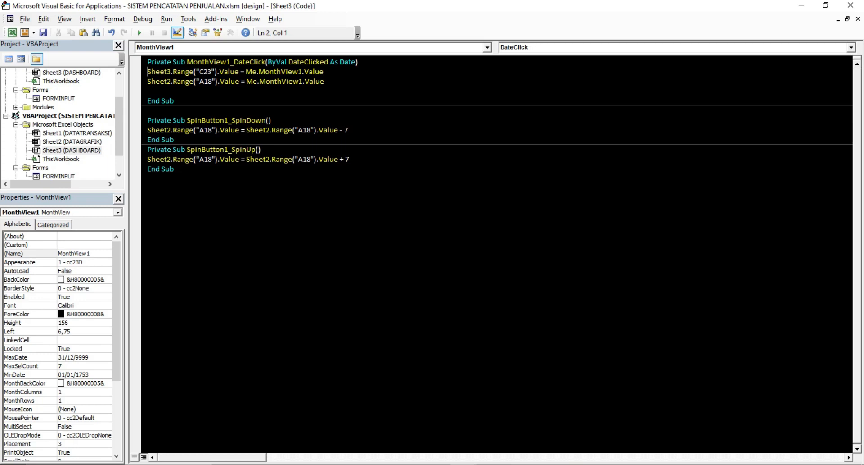
{"action": "left_click", "coordinate": [13, 32]}
{"action": "left_click", "coordinate": [76, 246]}
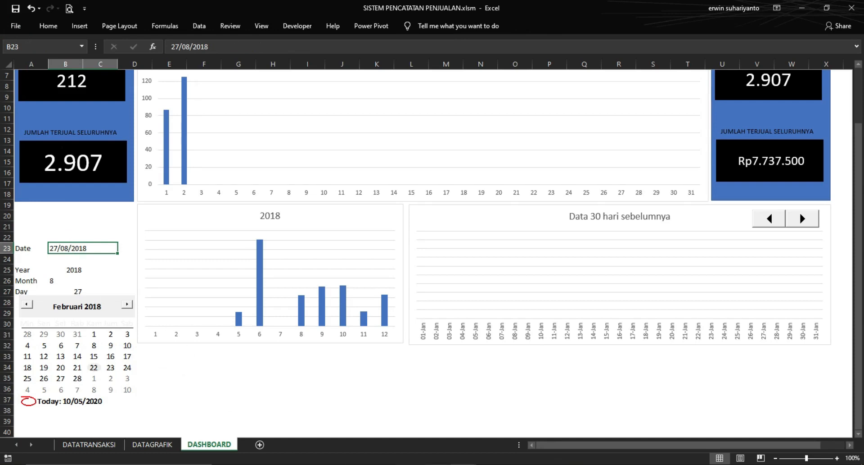
Change the Sheet3 range in the MonthView1_DateClick code to B23 and return to the worksheet
{"action": "left_click", "coordinate": [463, 464]}
{"action": "left_click", "coordinate": [552, 425]}
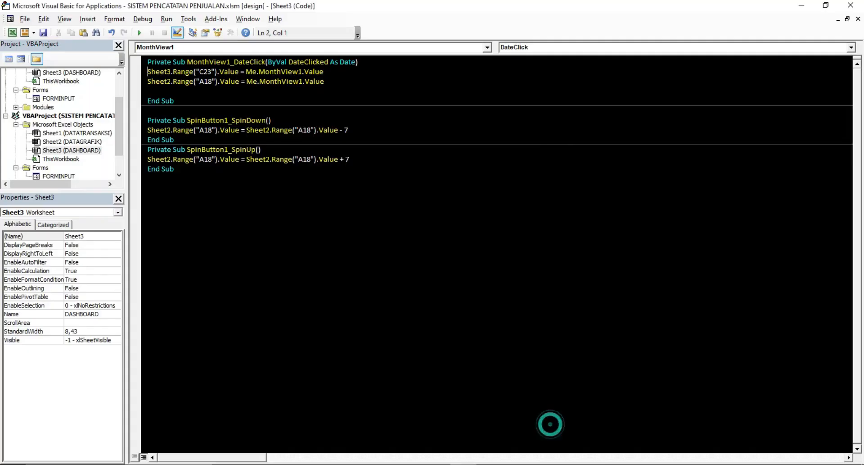
{"action": "left_click", "coordinate": [203, 71]}
{"action": "key", "text": "BackSpace"}
{"action": "type", "text": "B"}
{"action": "left_click", "coordinate": [207, 89]}
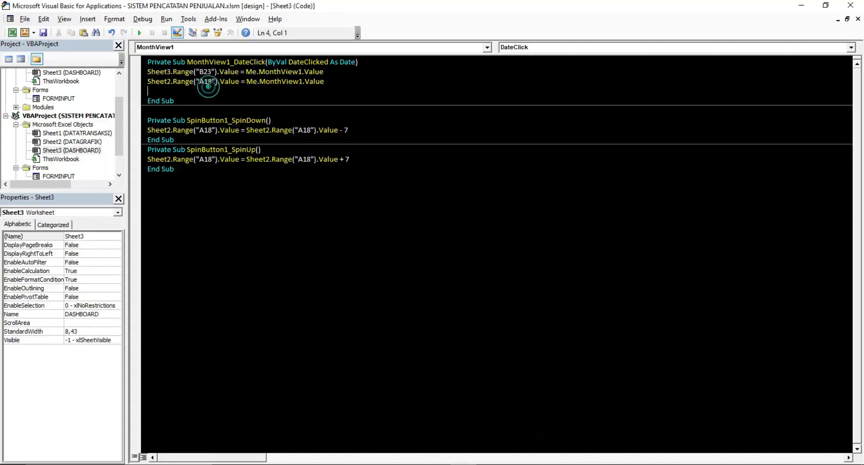
{"action": "left_click", "coordinate": [13, 33]}
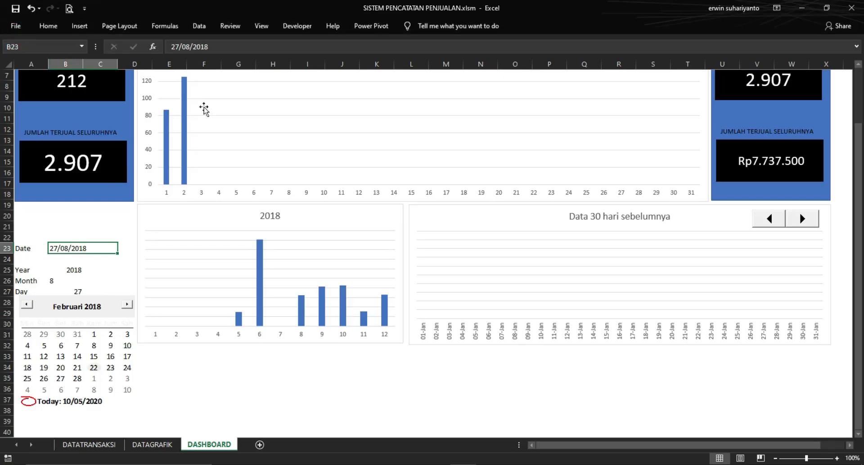
Turn off Design Mode and test the calendar with 7, 8 and 1 Februari 2018
{"action": "left_click", "coordinate": [296, 27]}
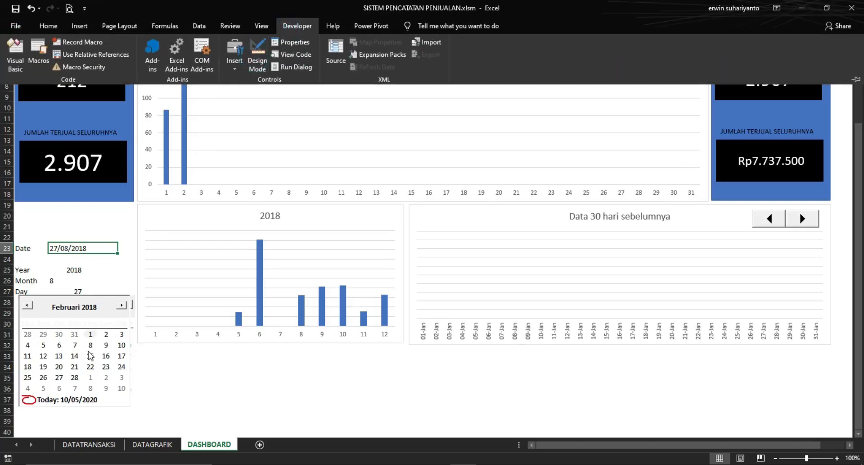
{"action": "left_click", "coordinate": [75, 346]}
{"action": "left_click", "coordinate": [74, 345]}
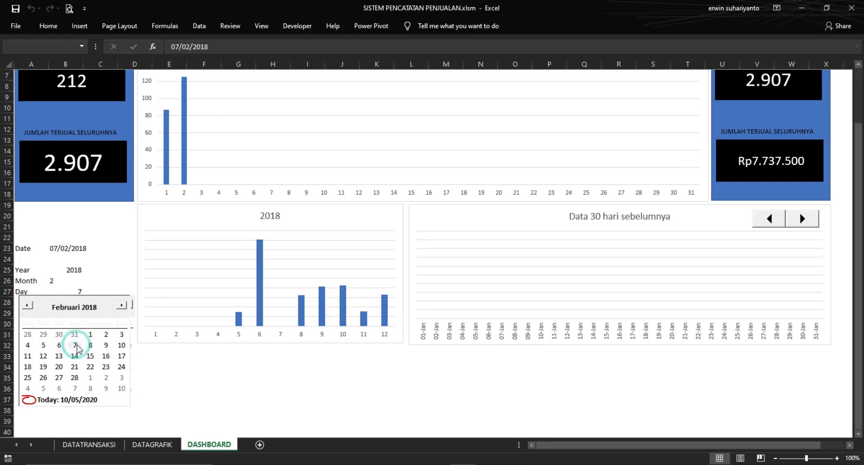
{"action": "left_click", "coordinate": [87, 347]}
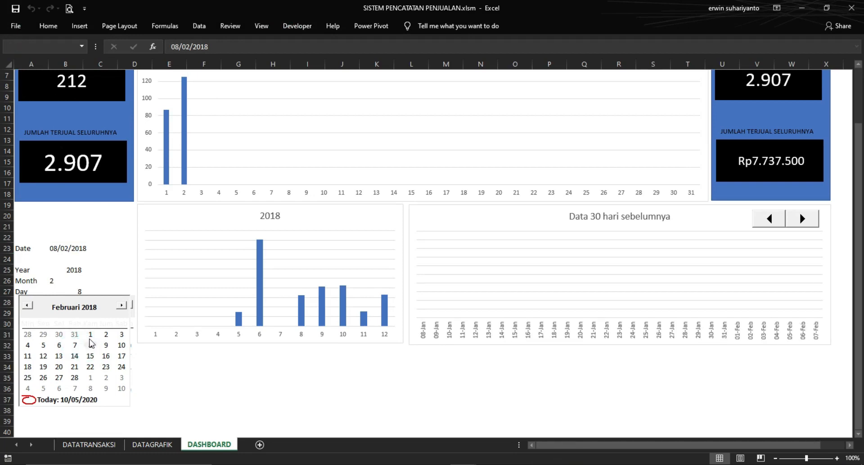
{"action": "left_click", "coordinate": [90, 335]}
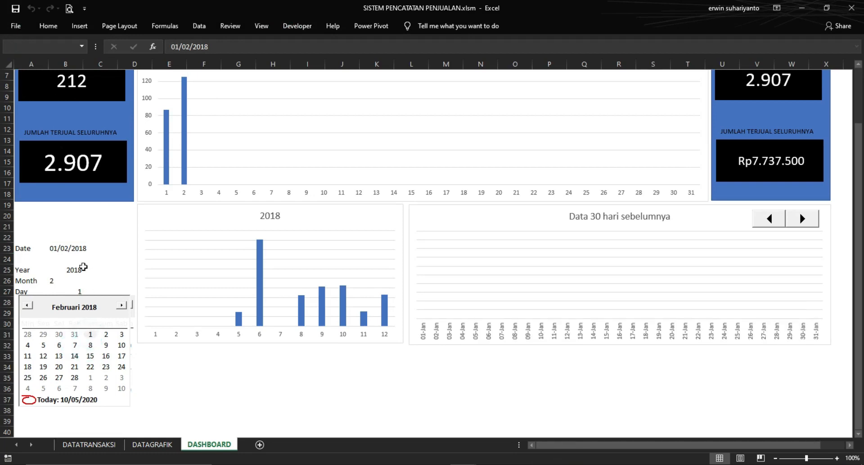
Switch the calendar to April 2019 and pick the 4th to test the dashboard charts
{"action": "left_click", "coordinate": [93, 307]}
{"action": "left_click", "coordinate": [101, 312]}
{"action": "left_click", "coordinate": [102, 301]}
{"action": "left_click", "coordinate": [101, 301]}
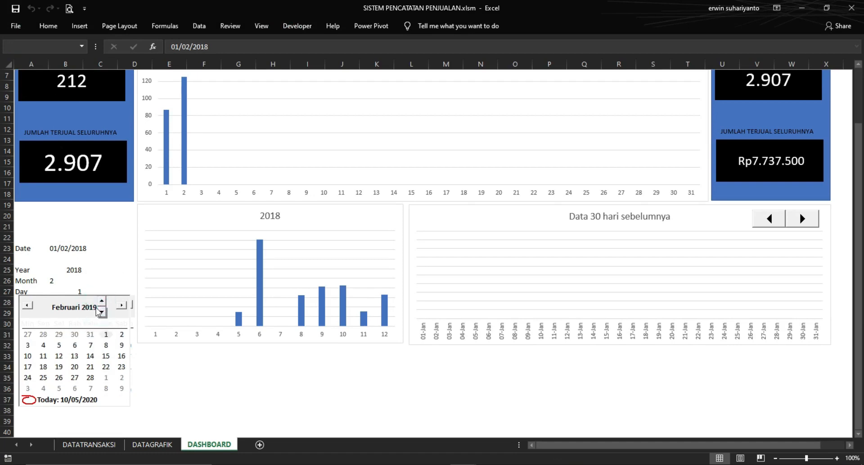
{"action": "left_click", "coordinate": [78, 306]}
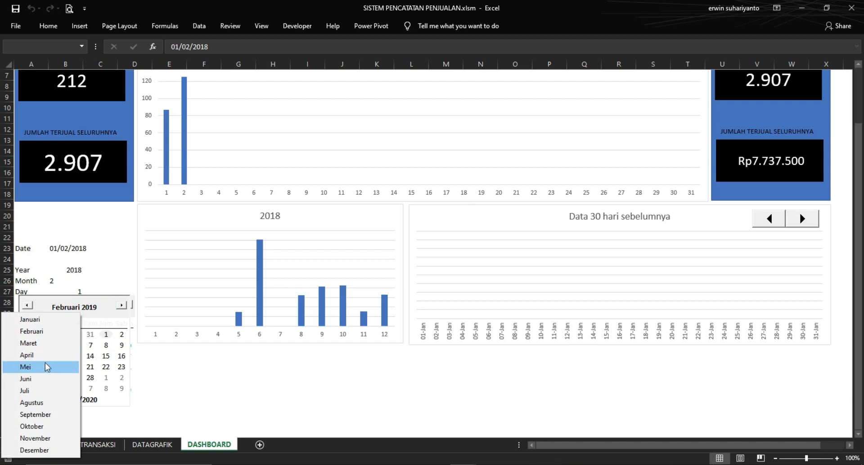
{"action": "left_click", "coordinate": [43, 355]}
{"action": "left_click", "coordinate": [91, 334]}
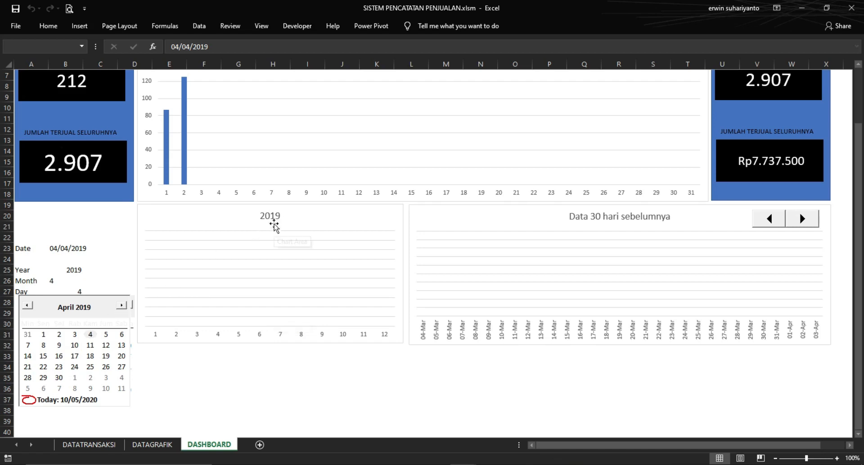
{"action": "left_click", "coordinate": [87, 307]}
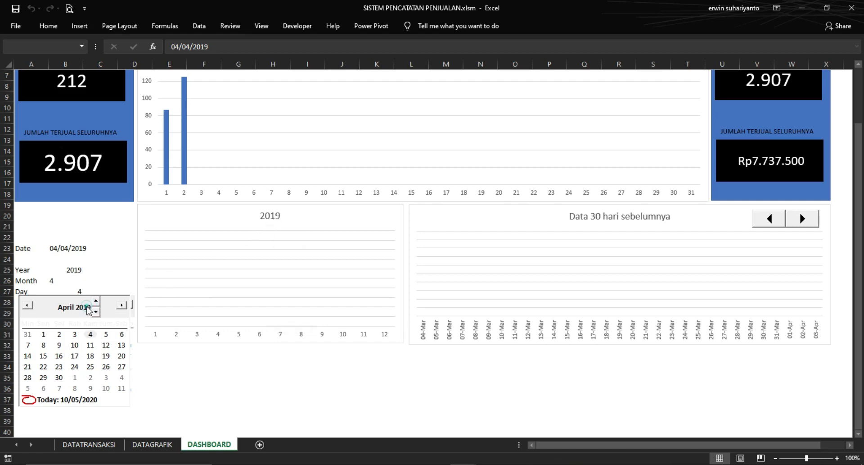
Use Design Mode to move the calendar up over the date cells, directly beneath the sales totals panel
{"action": "left_click", "coordinate": [297, 25]}
{"action": "left_click", "coordinate": [257, 67]}
{"action": "left_click", "coordinate": [87, 332]}
{"action": "left_click_drag", "start_coordinate": [87, 332], "coordinate": [80, 255]}
{"action": "left_click", "coordinate": [135, 371]}
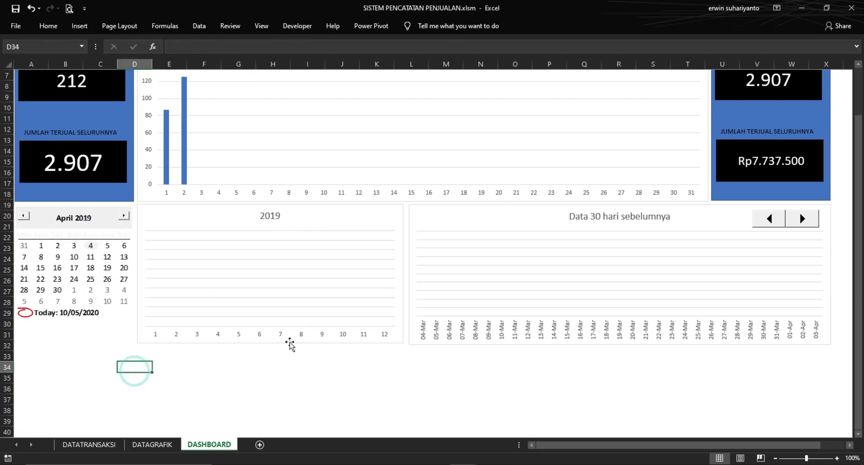
Shorten the yearly chart and the "Data 30 hari sebelumnya" chart so both end around row 30
{"action": "left_click", "coordinate": [276, 342]}
{"action": "left_click_drag", "start_coordinate": [269, 321], "coordinate": [270, 323]}
{"action": "left_click", "coordinate": [272, 355]}
{"action": "left_click", "coordinate": [571, 344]}
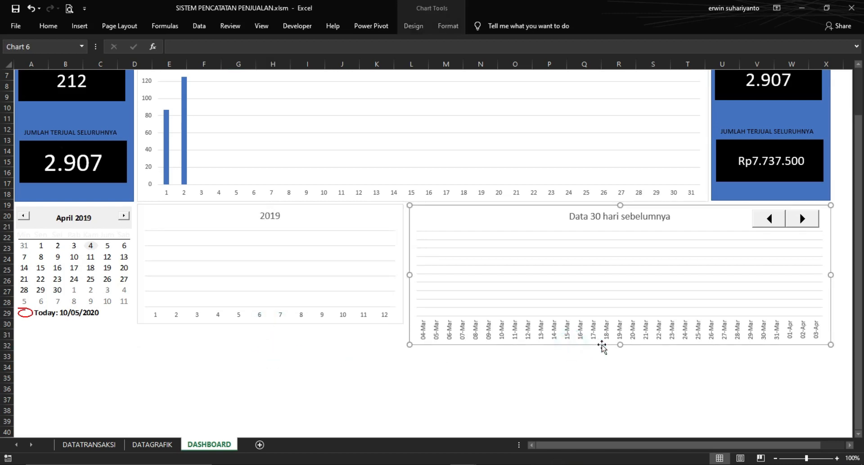
{"action": "left_click_drag", "start_coordinate": [621, 344], "coordinate": [620, 323]}
{"action": "left_click", "coordinate": [607, 354]}
{"action": "scroll", "coordinate": [614, 344], "scroll_direction": "up", "scroll_amount": 2}
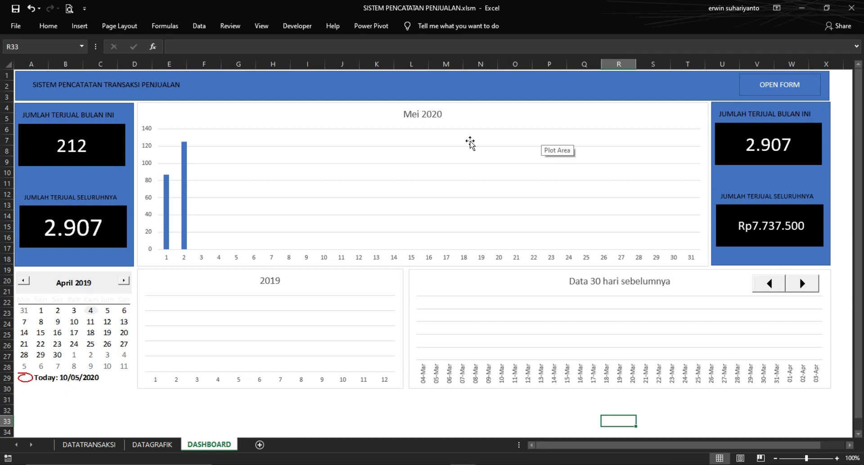
Look at the NEW button on the PENCATATAN TRANSAKSI.xlsm dashboard and return to SISTEM PENCATATAN PENJUALAN.xlsm
{"action": "mouse_move", "coordinate": [463, 461]}
{"action": "left_click", "coordinate": [470, 446]}
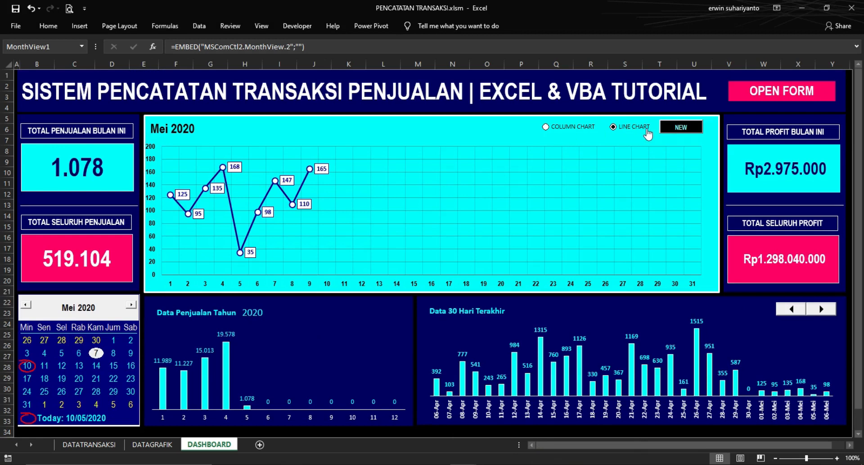
{"action": "mouse_move", "coordinate": [464, 460]}
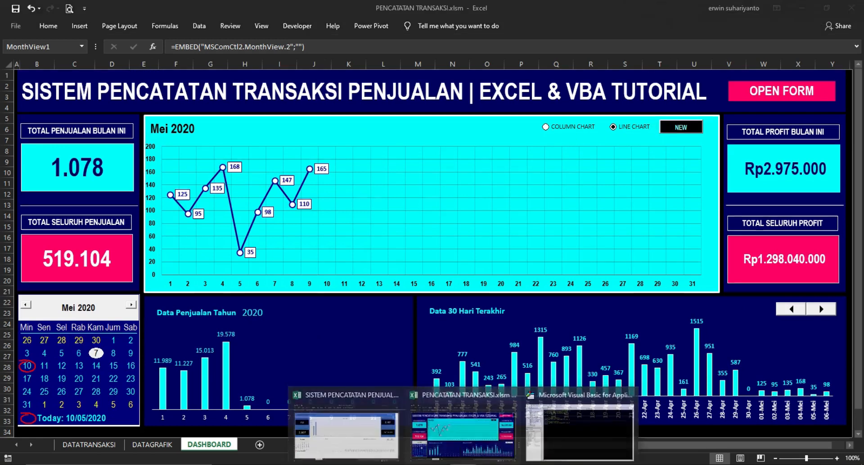
{"action": "left_click", "coordinate": [381, 439]}
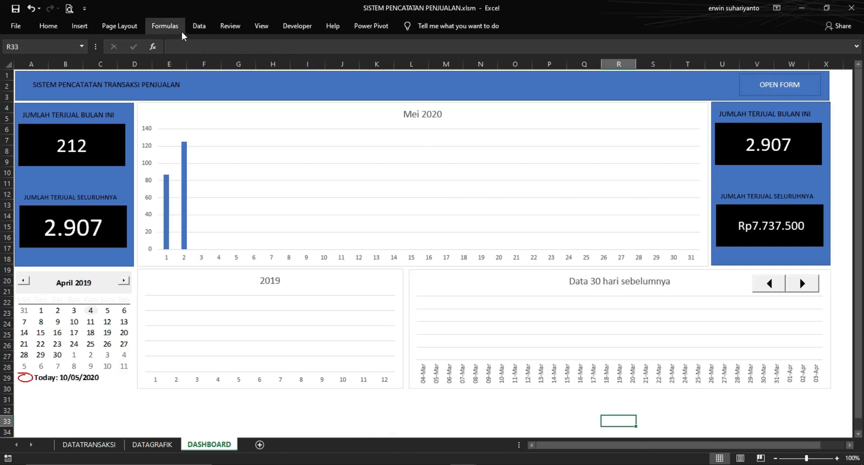
Insert an ActiveX command button in the upper-right corner of the Mei 2020 chart and open its click code
{"action": "left_click", "coordinate": [295, 26]}
{"action": "left_click", "coordinate": [234, 59]}
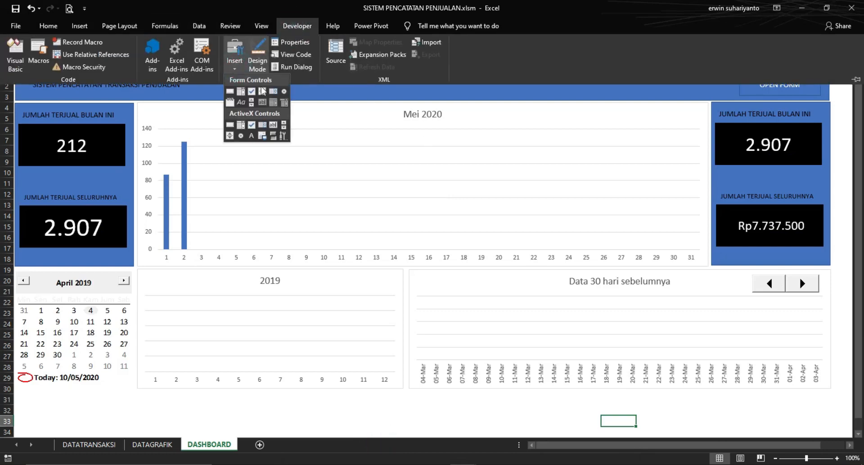
{"action": "left_click", "coordinate": [230, 125]}
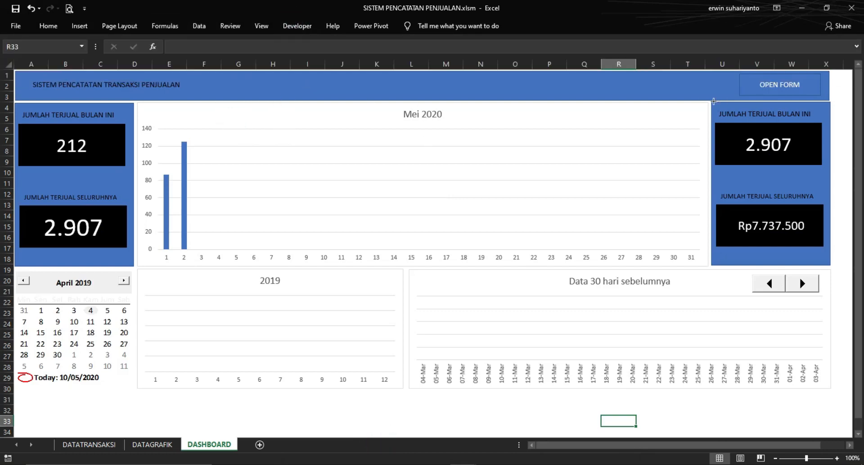
{"action": "mouse_move", "coordinate": [637, 109]}
{"action": "left_mouse_down"}
{"action": "mouse_move", "coordinate": [687, 124]}
{"action": "mouse_move", "coordinate": [668, 115]}
{"action": "left_mouse_up"}
{"action": "right_click", "coordinate": [668, 115]}
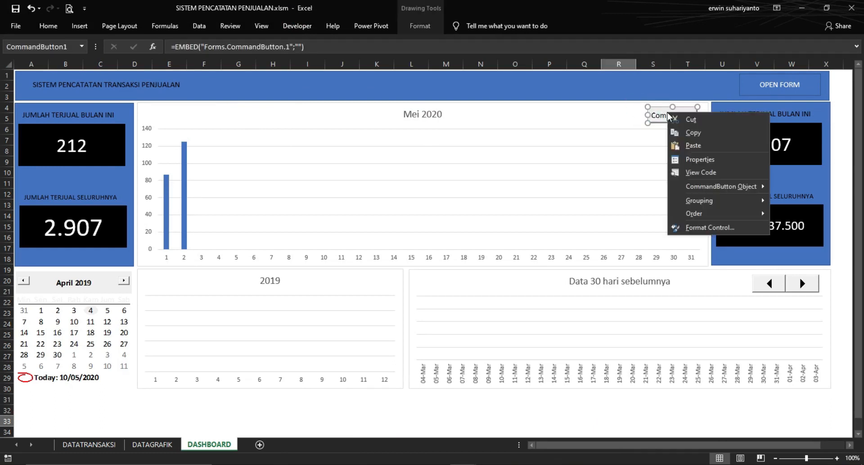
{"action": "left_click", "coordinate": [706, 172]}
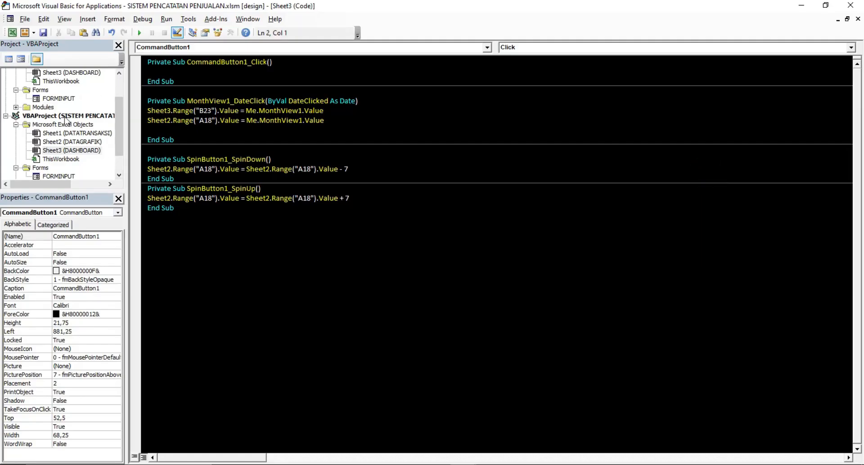
Copy the body of the NEW button's BARU_Click procedure from PENCATATAN TRANSAKSI.xlsm and return to the worksheet
{"action": "double_click", "coordinate": [59, 98]}
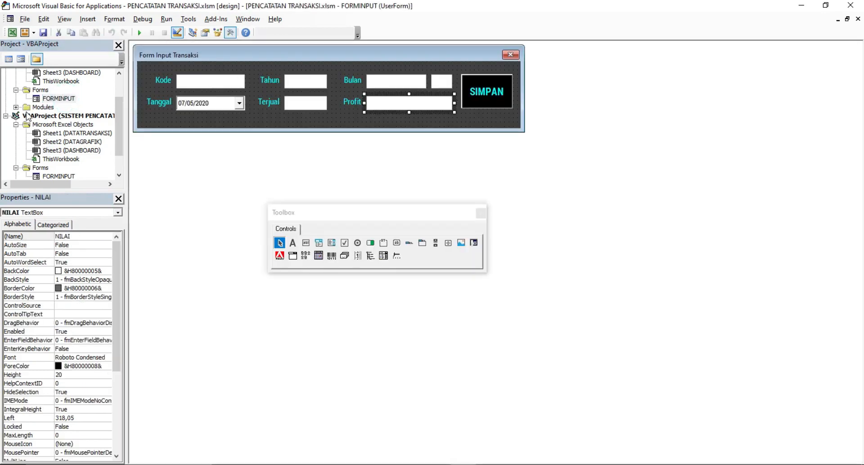
{"action": "left_click", "coordinate": [10, 32]}
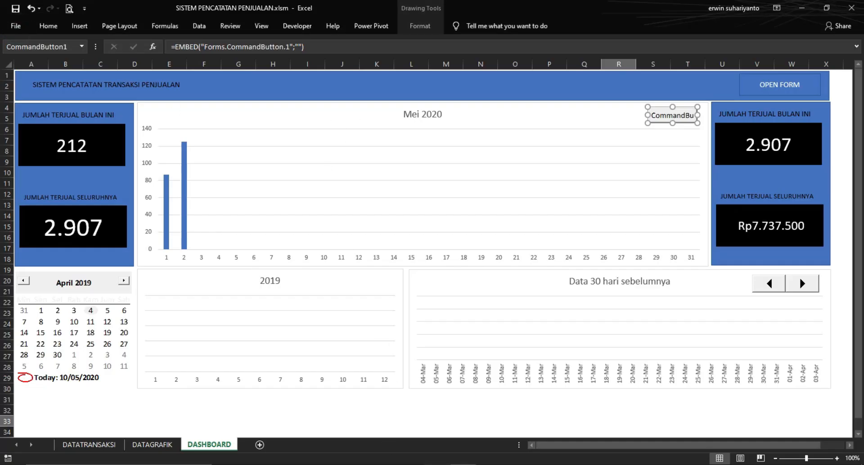
{"action": "left_click", "coordinate": [475, 443]}
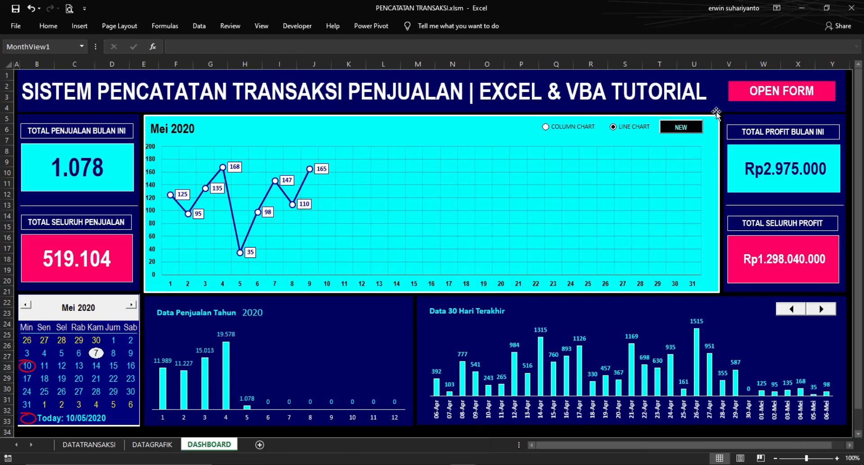
{"action": "double_click", "coordinate": [687, 129]}
{"action": "left_click_drag", "start_coordinate": [140, 85], "coordinate": [171, 150]}
{"action": "right_click", "coordinate": [243, 154]}
{"action": "left_click", "coordinate": [269, 169]}
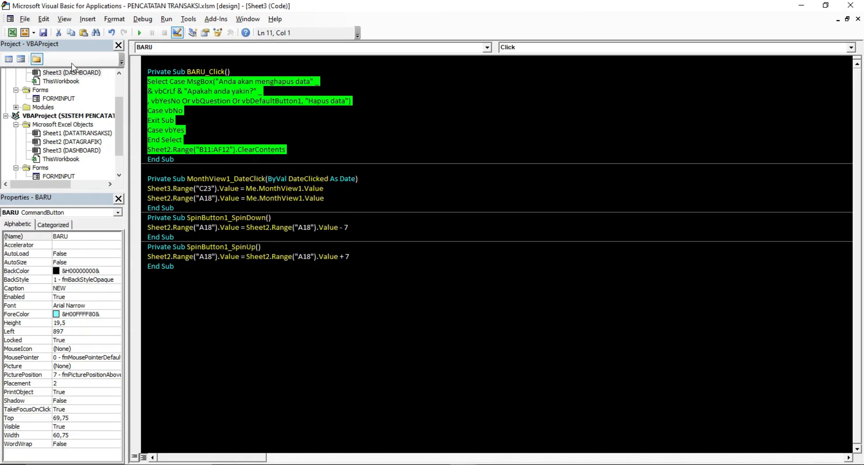
{"action": "left_click", "coordinate": [12, 32]}
Paste the copied data-clearing code into the CommandButton1_Click procedure of SISTEM PENCATATAN PENJUALAN.xlsm and return to the worksheet
{"action": "mouse_move", "coordinate": [444, 459]}
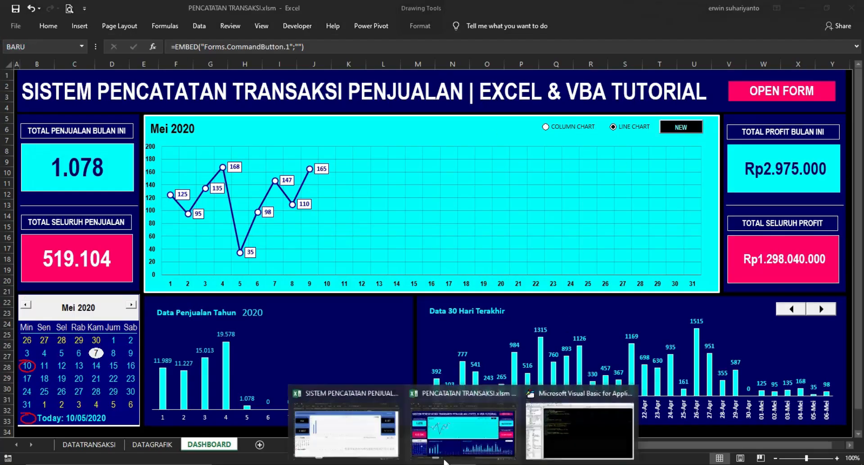
{"action": "left_click", "coordinate": [347, 419]}
{"action": "double_click", "coordinate": [679, 118]}
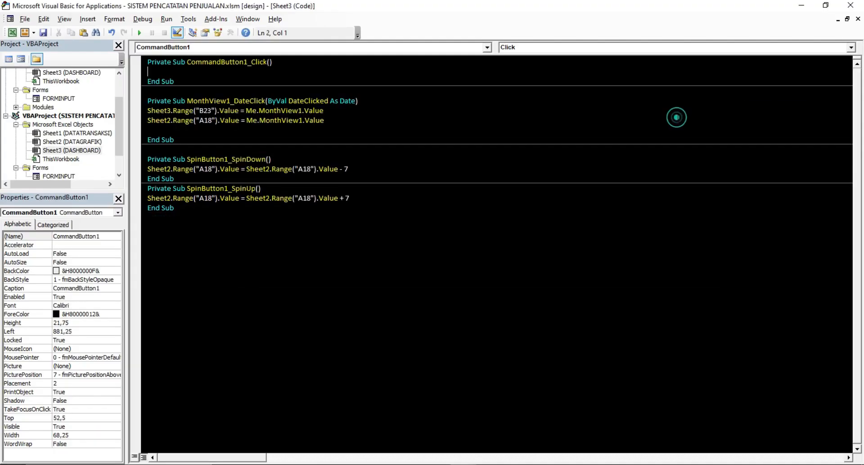
{"action": "right_click", "coordinate": [169, 73]}
{"action": "left_click", "coordinate": [193, 106]}
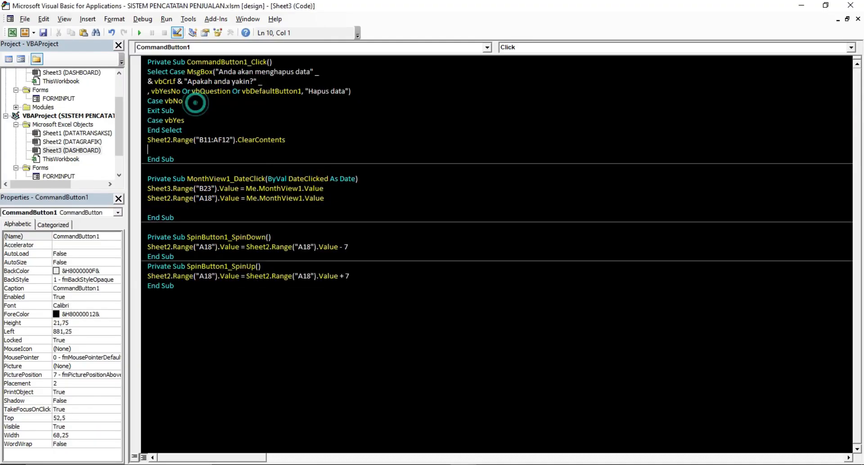
{"action": "left_click", "coordinate": [12, 32]}
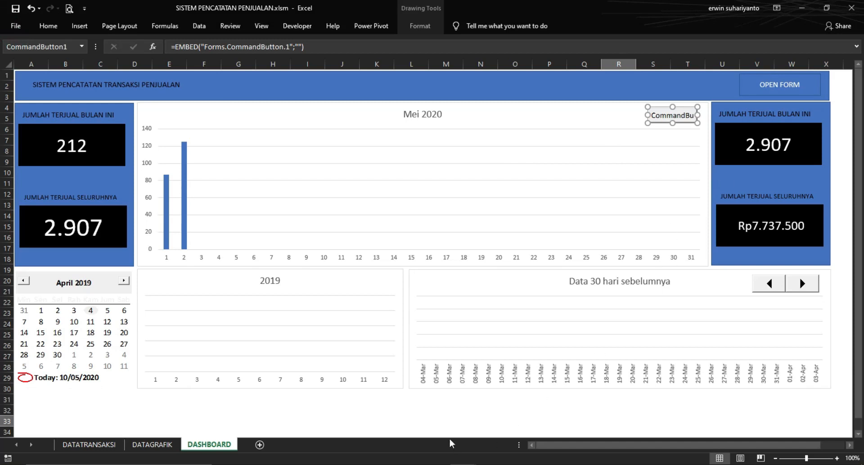
Examine the Terjual and Profit rows (B11:AF12) on the DATAGRAFIK sheet and glance at the PENCATATAN TRANSAKSI.xlsm dashboard
{"action": "left_click", "coordinate": [149, 444]}
{"action": "left_click_drag", "start_coordinate": [73, 176], "coordinate": [806, 184]}
{"action": "left_click_drag", "start_coordinate": [861, 172], "coordinate": [815, 187]}
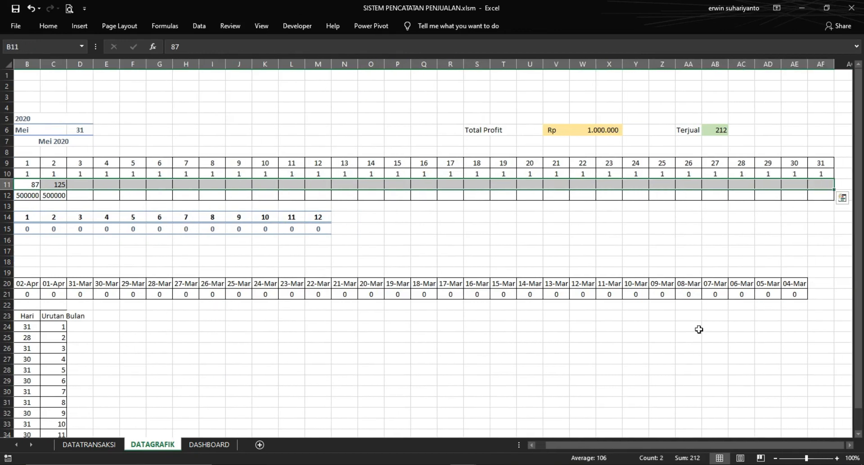
{"action": "left_click_drag", "start_coordinate": [556, 442], "coordinate": [485, 439]}
{"action": "left_click_drag", "start_coordinate": [72, 199], "coordinate": [251, 197]}
{"action": "left_click", "coordinate": [417, 250]}
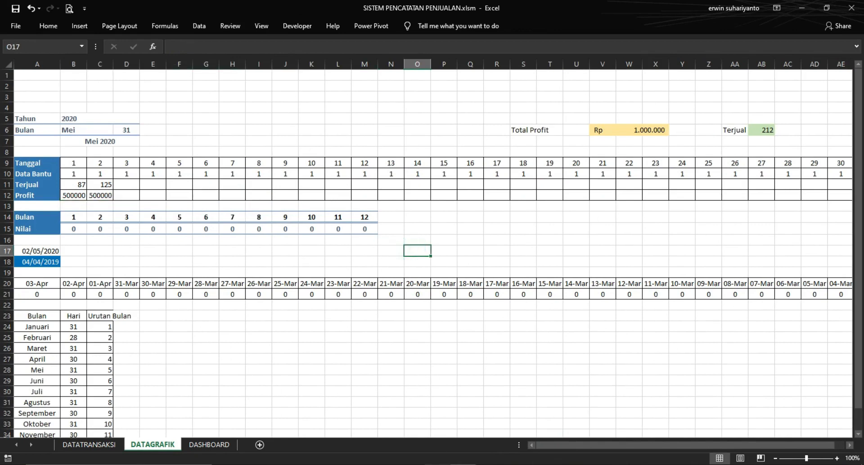
{"action": "left_click", "coordinate": [471, 448]}
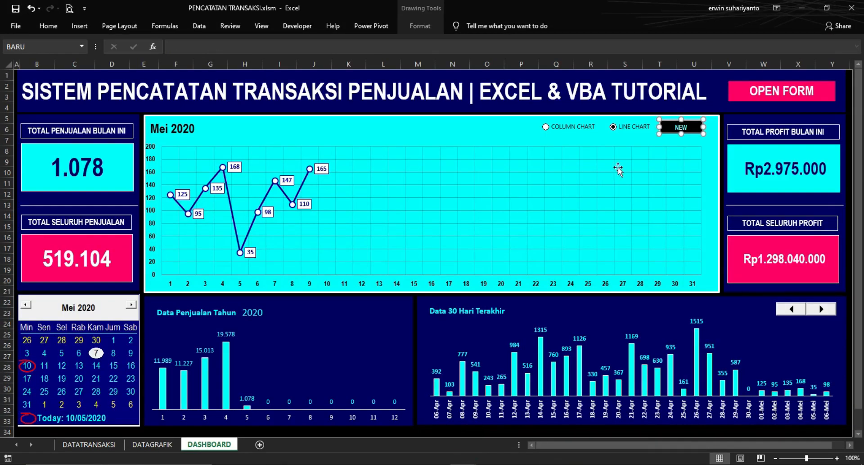
{"action": "left_click", "coordinate": [354, 431]}
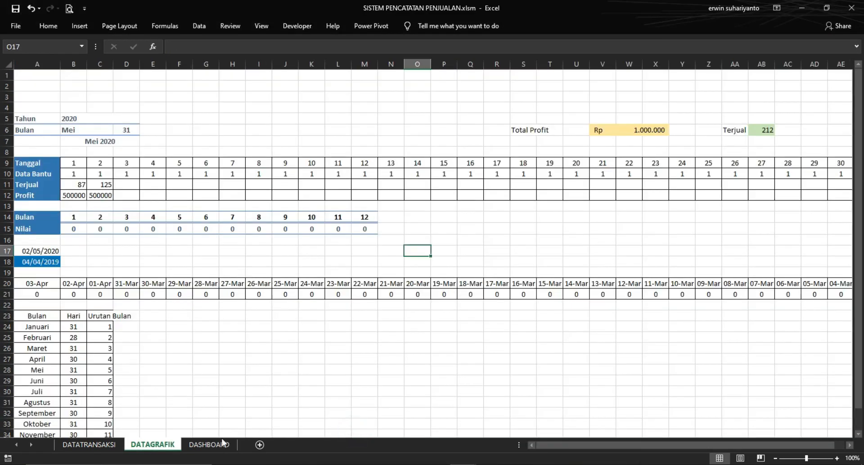
Set the caption of the DASHBOARD's command button to NEW in its properties
{"action": "left_click", "coordinate": [210, 444]}
{"action": "right_click", "coordinate": [669, 119]}
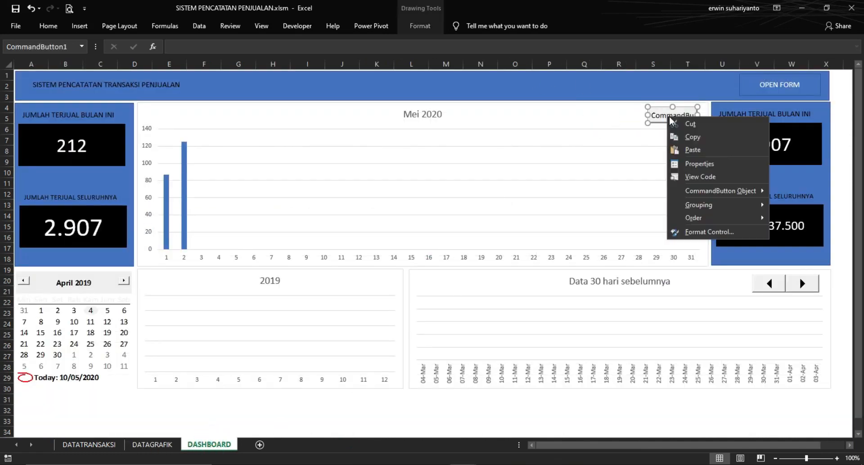
{"action": "left_click", "coordinate": [696, 165]}
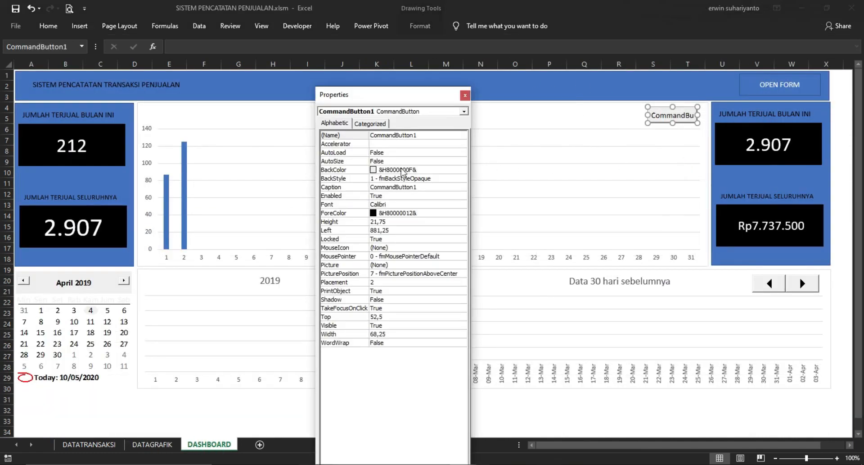
{"action": "left_click", "coordinate": [391, 187]}
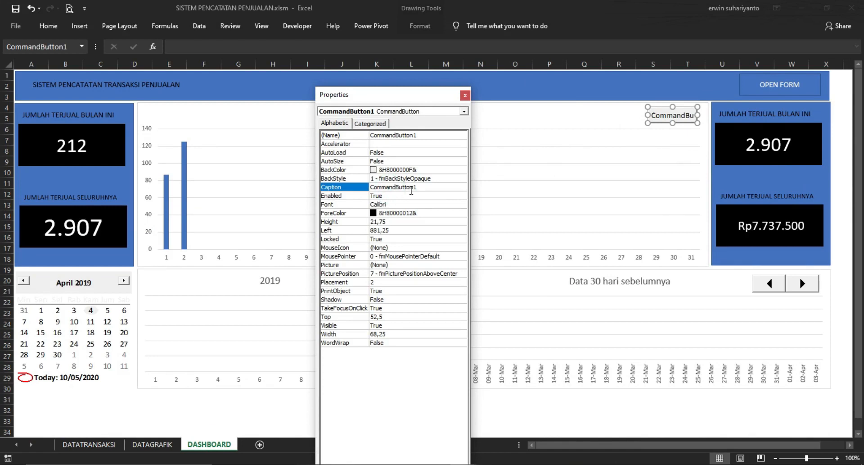
{"action": "double_click", "coordinate": [416, 188]}
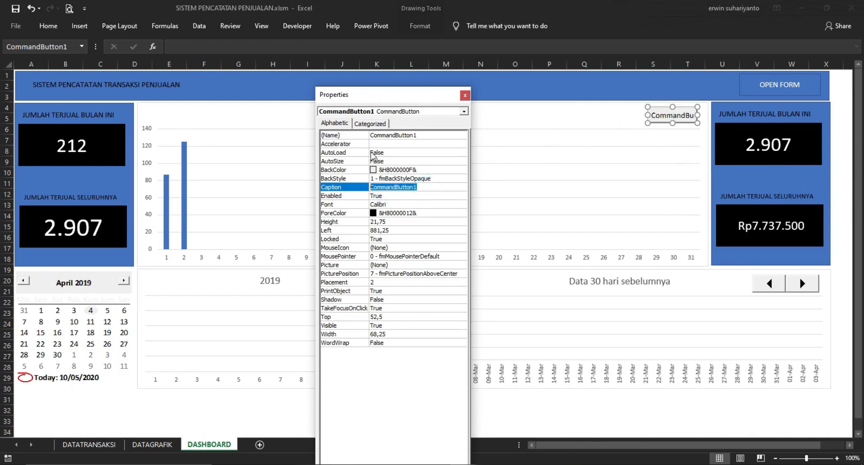
{"action": "type", "text": "NEW"}
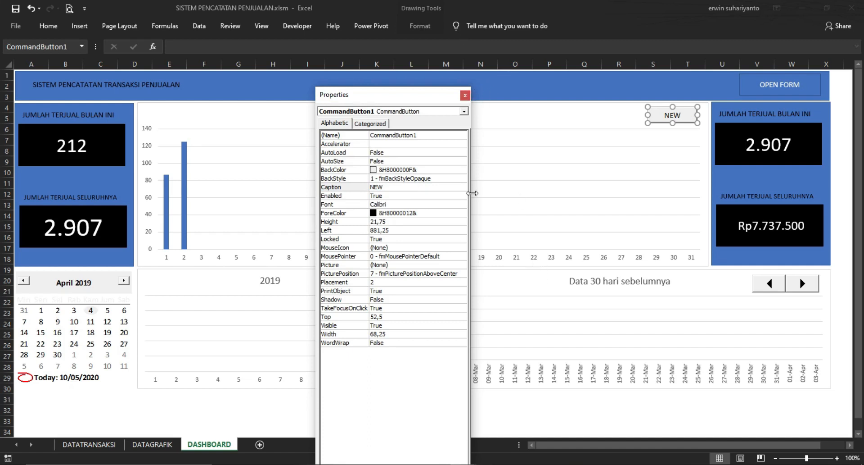
{"action": "left_click", "coordinate": [466, 97]}
Turn off Design Mode and test the NEW button, confirming the deletion of the monthly data
{"action": "left_click", "coordinate": [297, 26]}
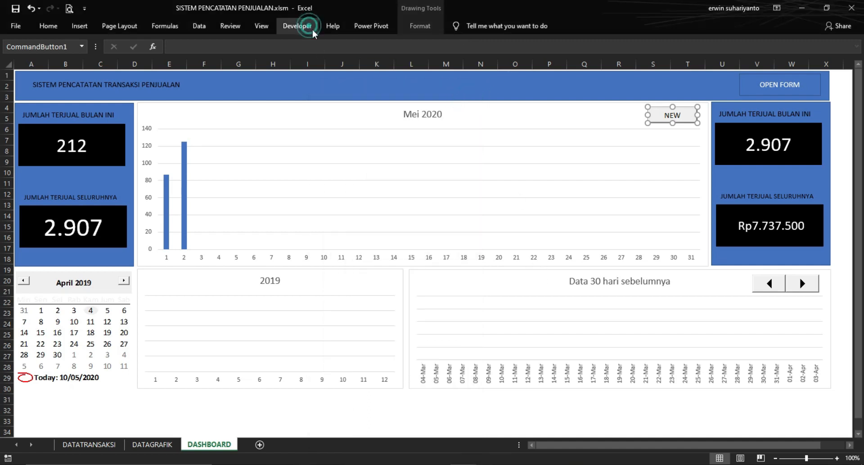
{"action": "left_click", "coordinate": [260, 60]}
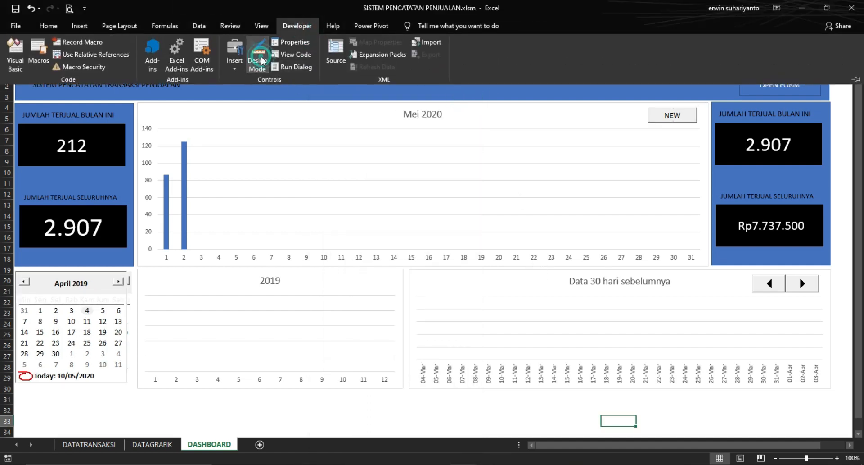
{"action": "left_click", "coordinate": [695, 402]}
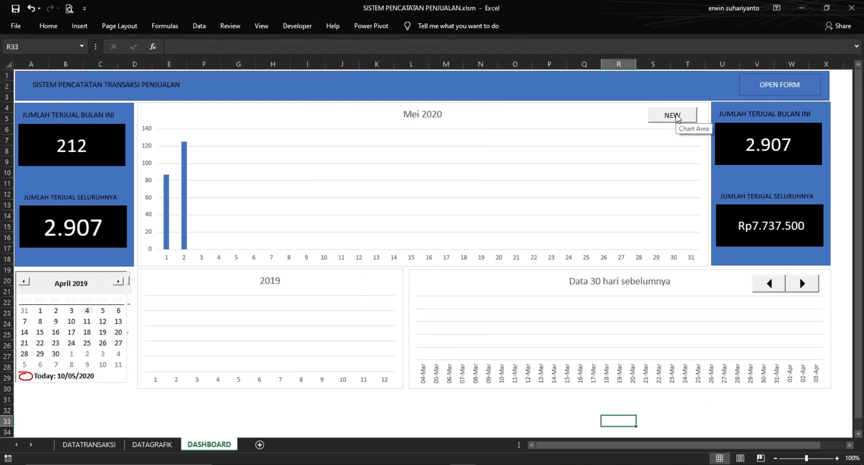
{"action": "left_click", "coordinate": [678, 118]}
{"action": "left_click_drag", "start_coordinate": [433, 209], "coordinate": [487, 140]}
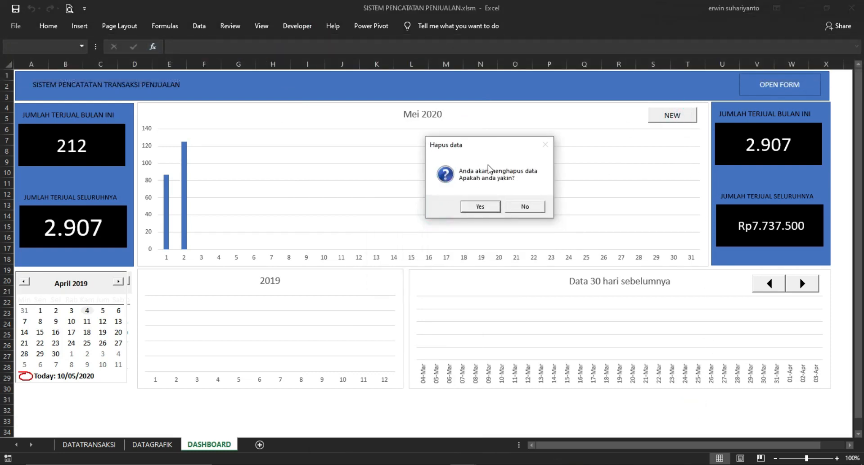
{"action": "left_click", "coordinate": [494, 208]}
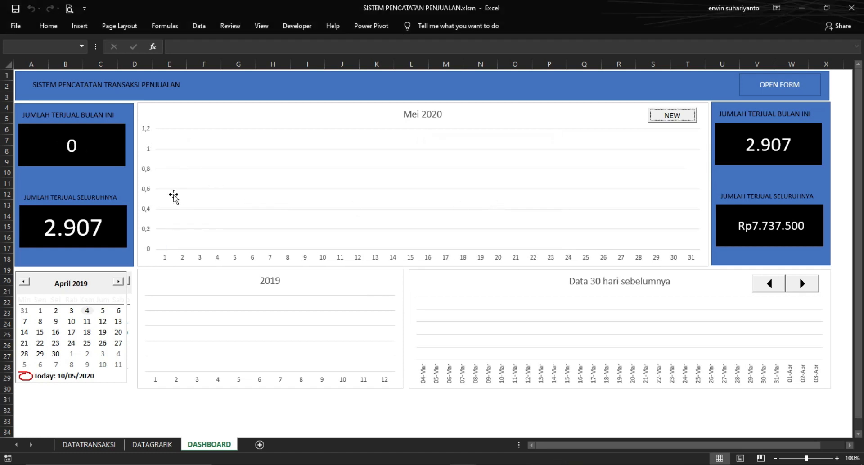
{"action": "left_click", "coordinate": [431, 409]}
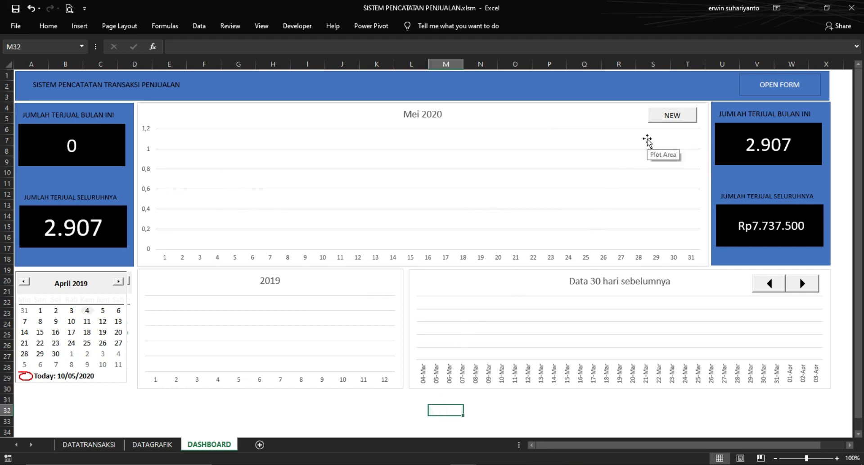
Copy the two Mei 2020 Jumlah Terjual values (E26:E27) from DATATRANSAKSI and paste them transposed into DATAGRAFIK from B11
{"action": "left_click", "coordinate": [89, 444]}
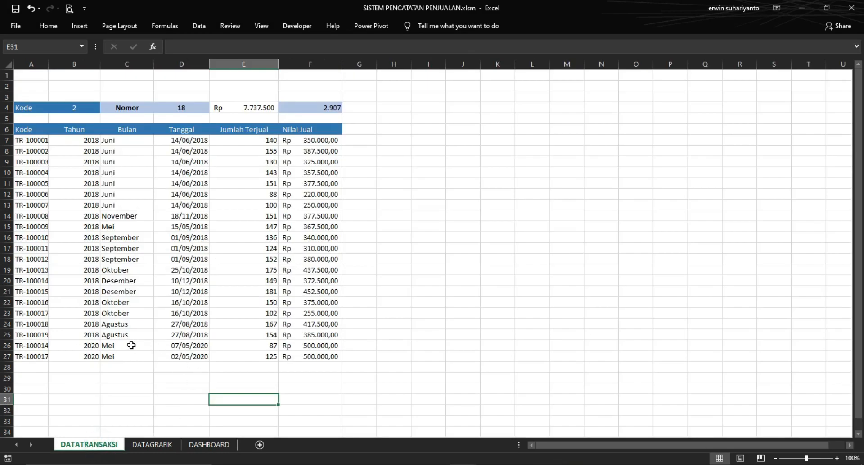
{"action": "left_click_drag", "start_coordinate": [266, 345], "coordinate": [268, 355]}
{"action": "right_click", "coordinate": [267, 354]}
{"action": "left_click", "coordinate": [292, 144]}
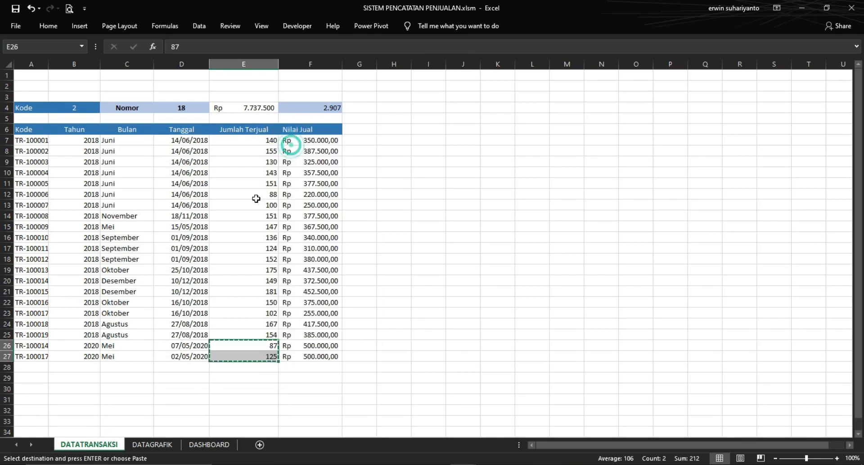
{"action": "left_click", "coordinate": [152, 444]}
{"action": "right_click", "coordinate": [76, 190]}
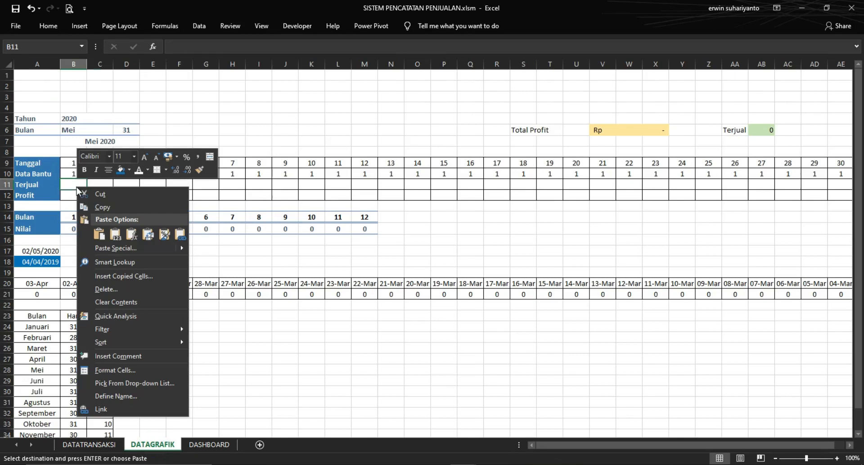
{"action": "left_click", "coordinate": [148, 233]}
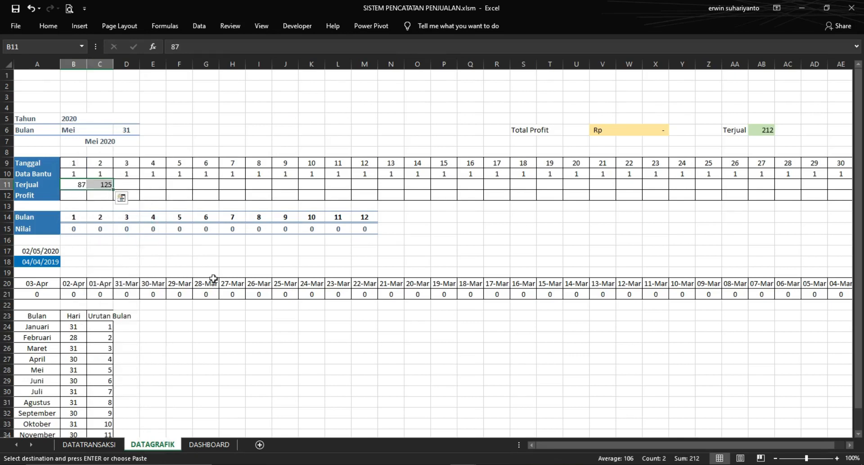
{"action": "left_click", "coordinate": [287, 339]}
Copy the two Mei 2020 Nilai Jual values (F26:F27) from DATATRANSAKSI and paste them transposed into DATAGRAFIK from B12
{"action": "left_click", "coordinate": [210, 444]}
{"action": "left_click", "coordinate": [89, 444]}
{"action": "left_click_drag", "start_coordinate": [325, 345], "coordinate": [324, 356]}
{"action": "right_click", "coordinate": [324, 356]}
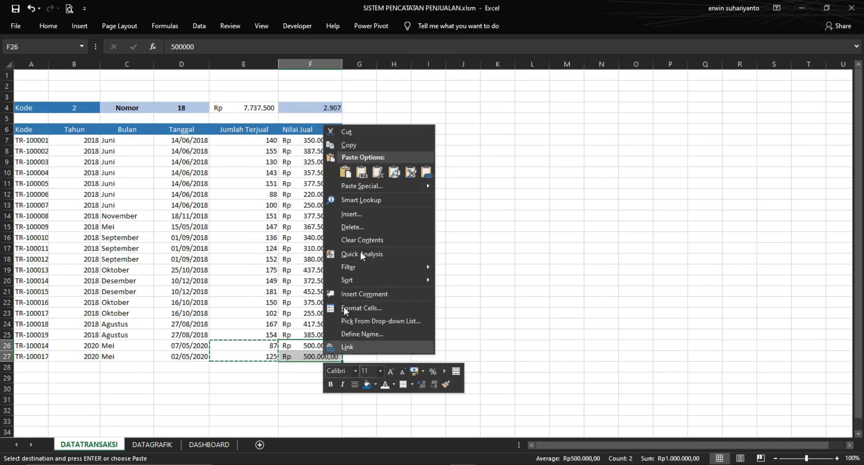
{"action": "left_click", "coordinate": [349, 145]}
{"action": "left_click", "coordinate": [152, 444]}
{"action": "right_click", "coordinate": [78, 197]}
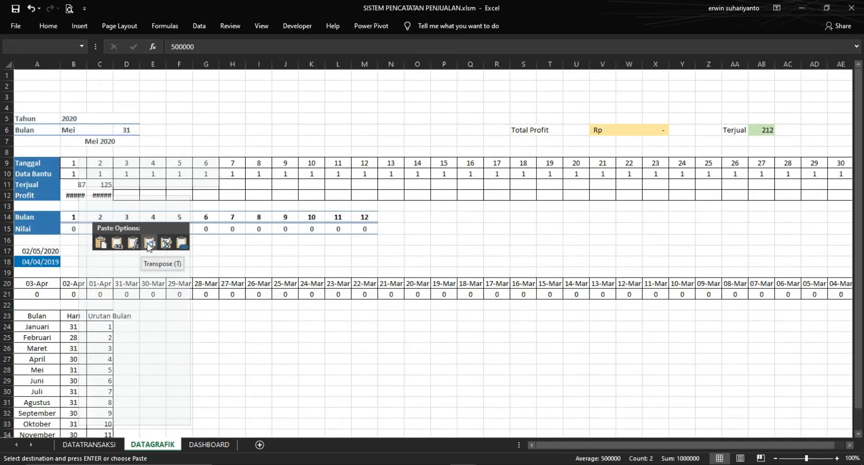
{"action": "left_click", "coordinate": [166, 242]}
{"action": "left_click", "coordinate": [233, 347]}
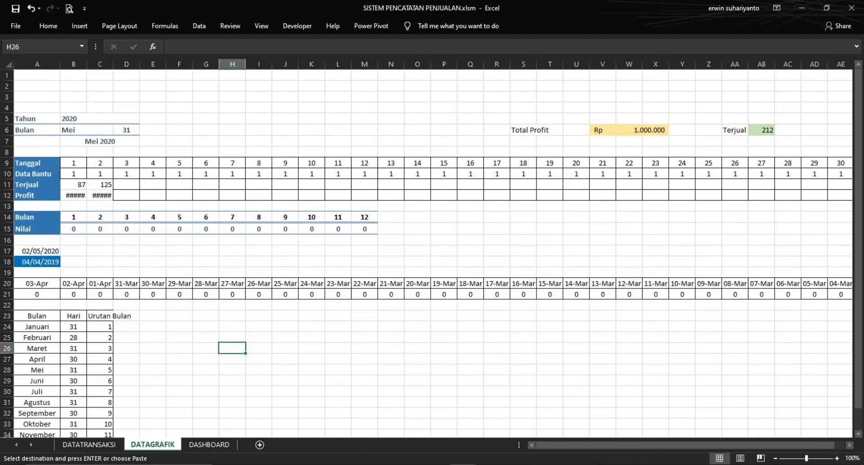
Insert a Form Control option button on the DASHBOARD's Mei 2020 chart, between the chart title and the NEW button
{"action": "left_click", "coordinate": [464, 463]}
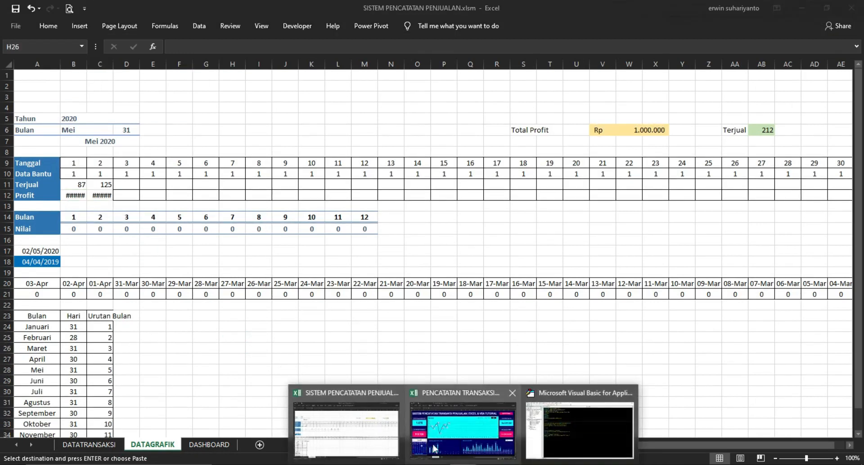
{"action": "left_click", "coordinate": [379, 436]}
{"action": "left_click", "coordinate": [208, 445]}
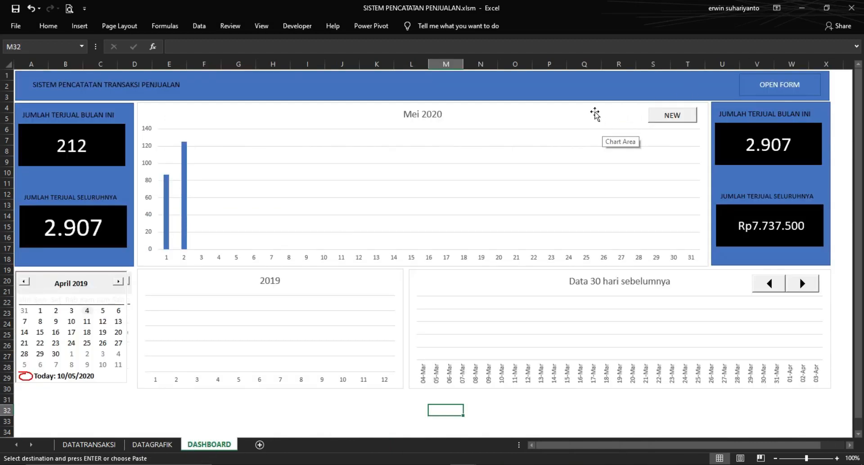
{"action": "left_click", "coordinate": [298, 27]}
{"action": "left_click", "coordinate": [235, 68]}
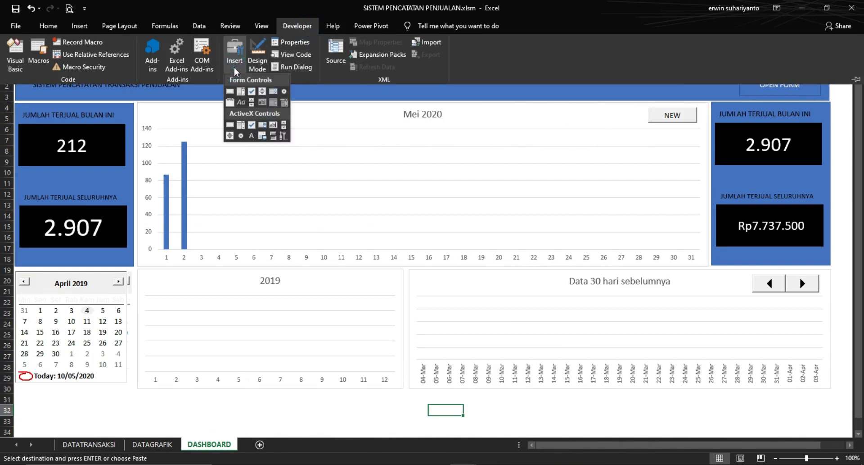
{"action": "left_click", "coordinate": [284, 91]}
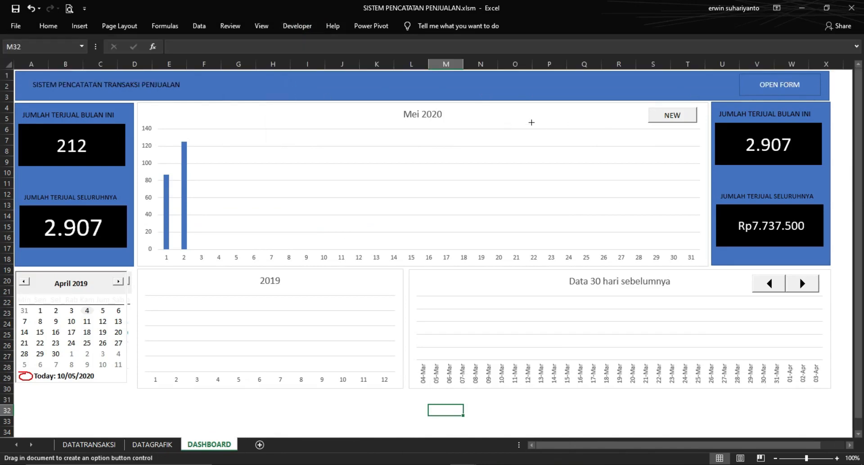
{"action": "left_click_drag", "start_coordinate": [522, 108], "coordinate": [582, 124]}
Change the option button's label to COLUMN CHART and deselect the control
{"action": "left_click", "coordinate": [560, 116]}
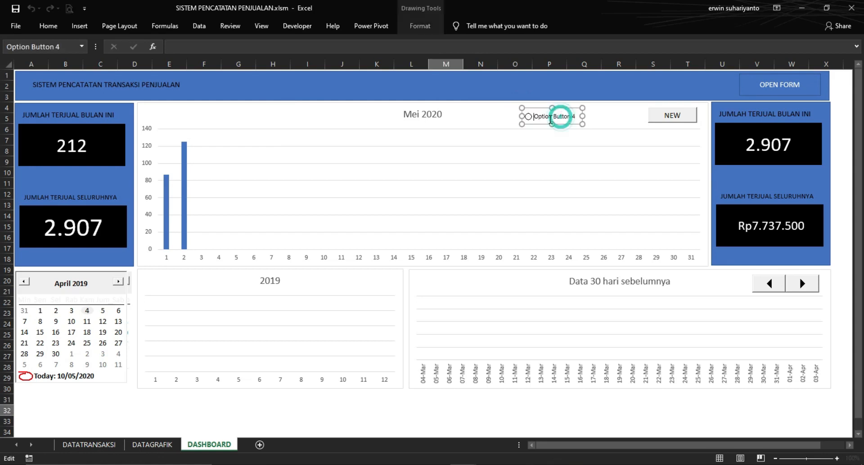
{"action": "key", "text": "ctrl+a"}
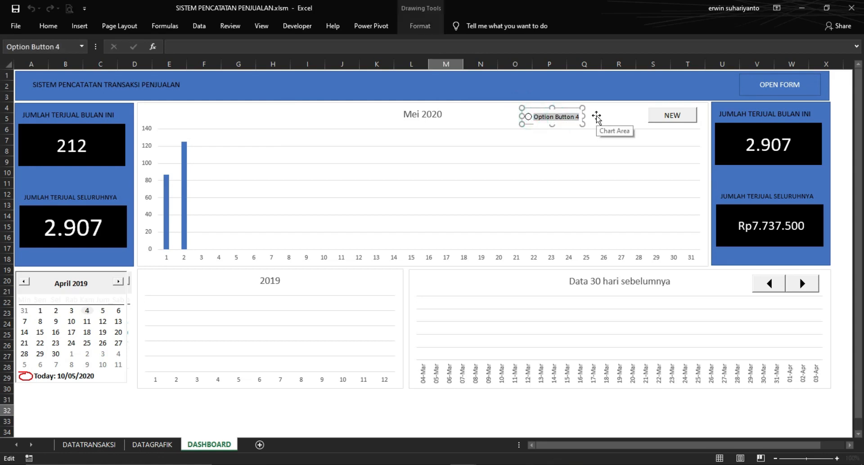
{"action": "type", "text": "c"}
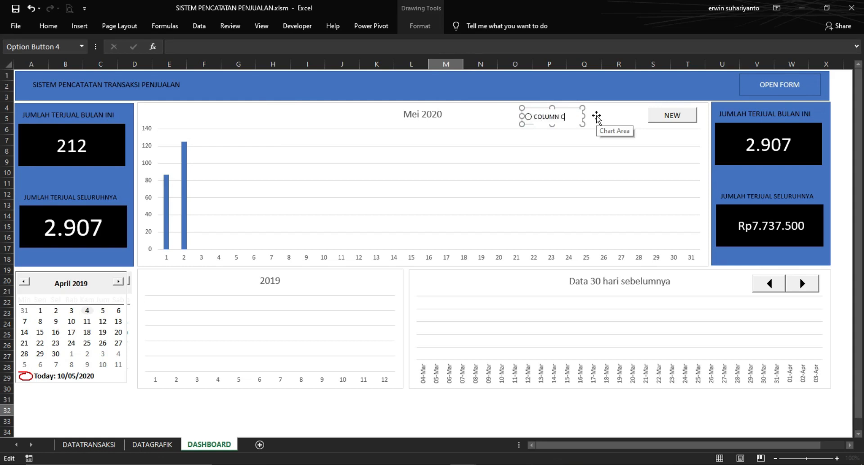
{"action": "right_click", "coordinate": [566, 111]}
{"action": "left_click", "coordinate": [584, 128]}
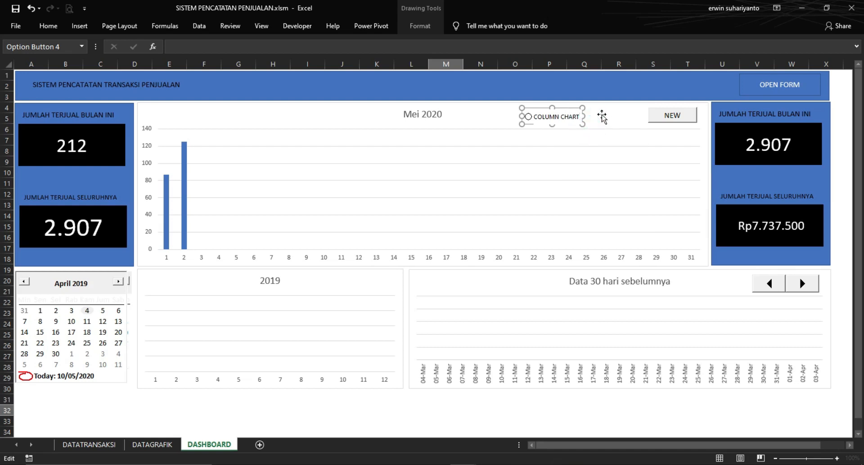
{"action": "left_click", "coordinate": [529, 411]}
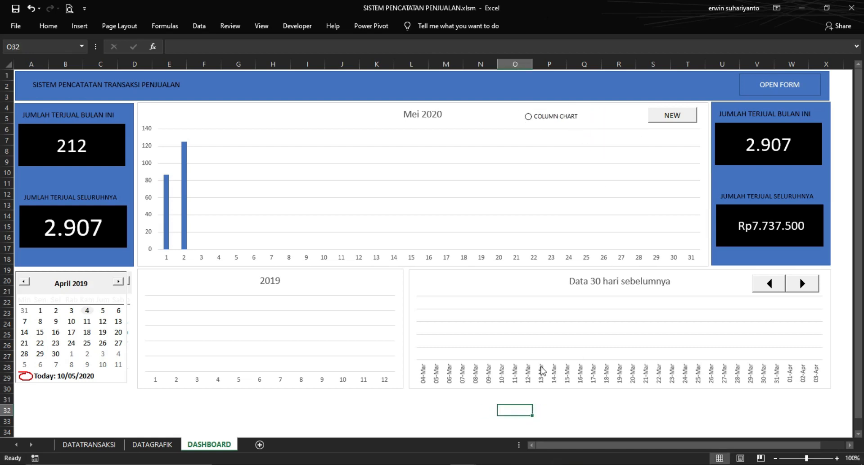
Duplicate the COLUMN CHART option button and place the copy between the original and the NEW button on the Mei 2020 chart
{"action": "scroll", "coordinate": [566, 244], "scroll_direction": "down", "scroll_amount": 3}
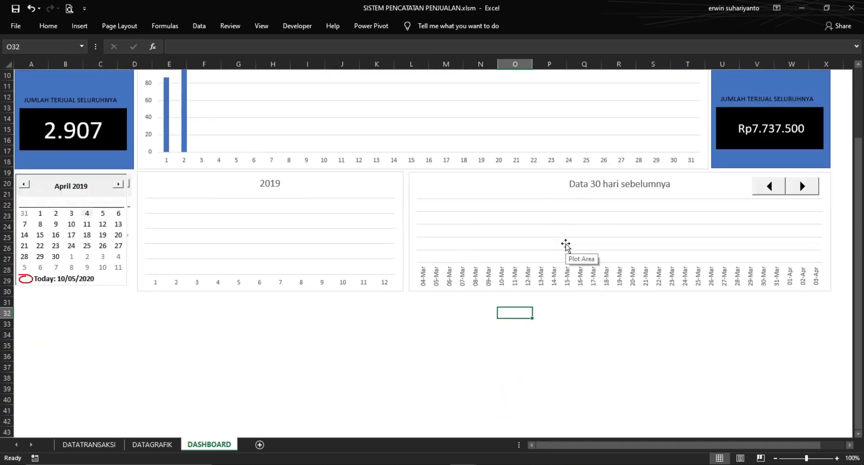
{"action": "scroll", "coordinate": [566, 244], "scroll_direction": "down", "scroll_amount": 2, "text": "ctrl"}
{"action": "scroll", "coordinate": [569, 246], "scroll_direction": "up", "scroll_amount": 2, "text": "ctrl"}
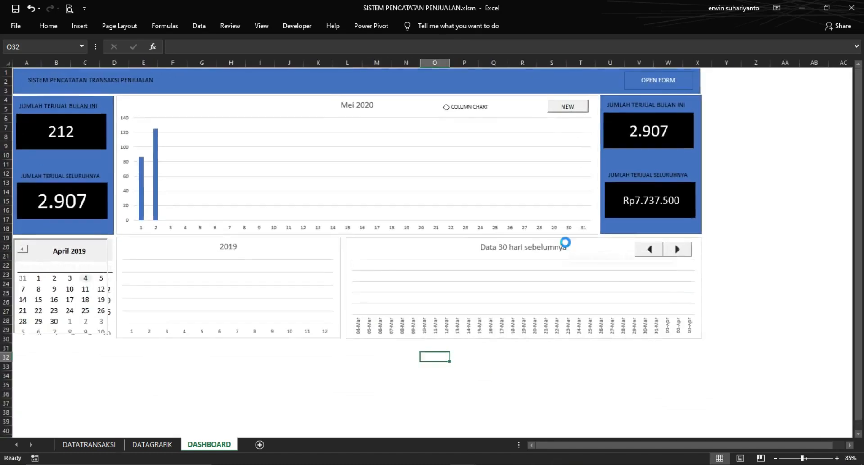
{"action": "right_click", "coordinate": [558, 117]}
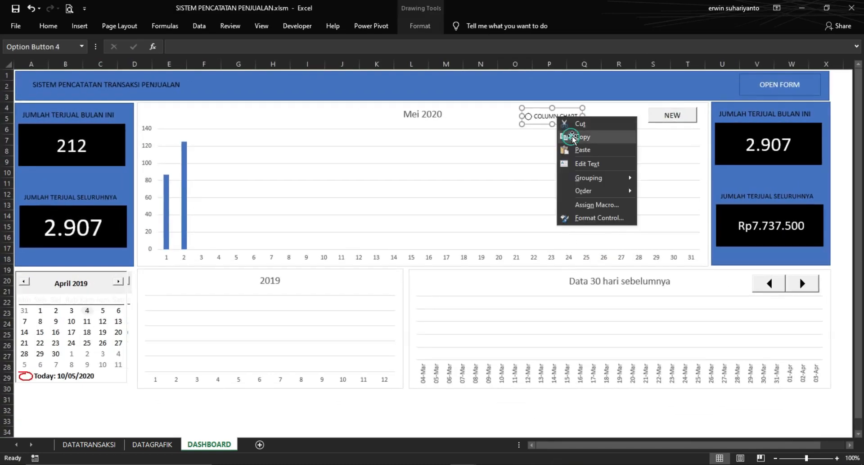
{"action": "key", "text": "Escape"}
{"action": "left_click", "coordinate": [523, 408]}
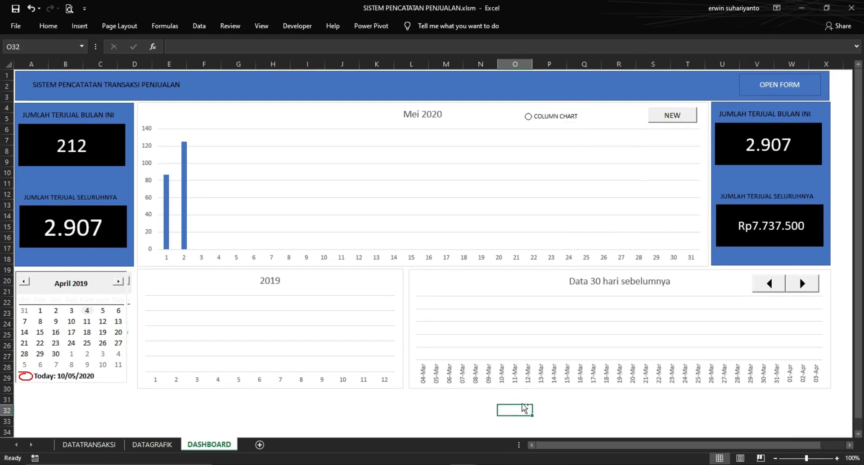
{"action": "key", "text": "ctrl+v"}
{"action": "left_click_drag", "start_coordinate": [538, 411], "coordinate": [607, 118]}
{"action": "left_click", "coordinate": [606, 118]}
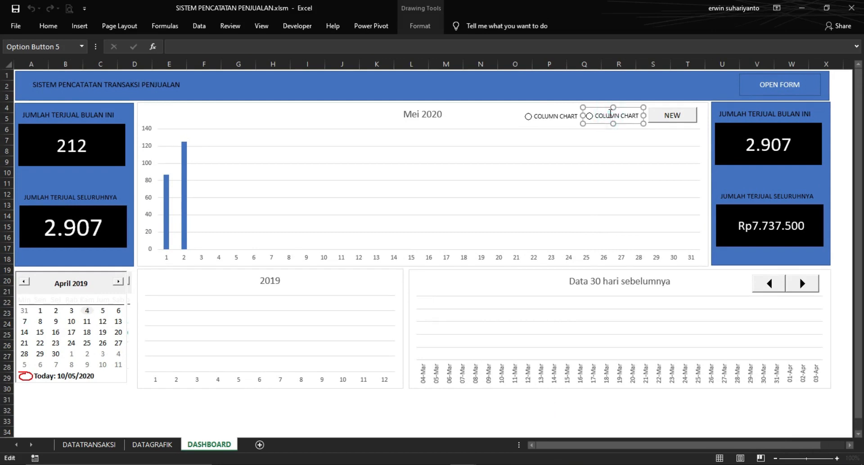
Change the duplicated option button's label to LINE CHART and deselect the control
{"action": "left_click", "coordinate": [610, 113]}
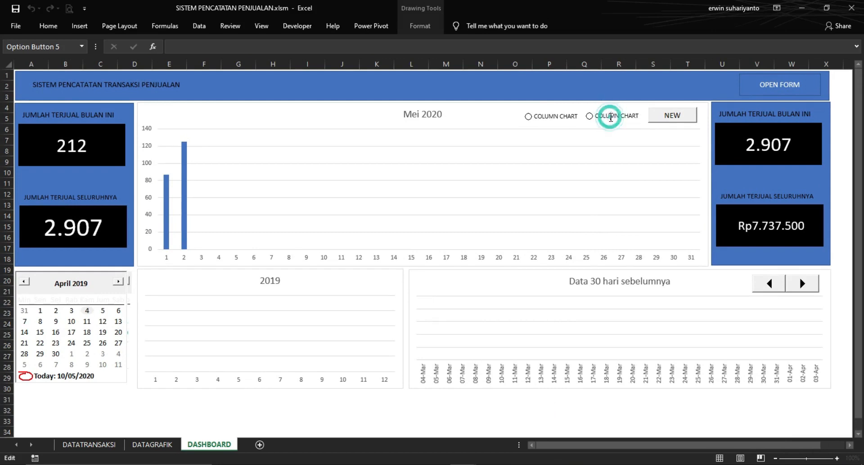
{"action": "left_click_drag", "start_coordinate": [611, 117], "coordinate": [641, 116]}
{"action": "left_click", "coordinate": [616, 118]}
{"action": "key", "text": "BackSpace"}
{"action": "key", "text": "BackSpace"}
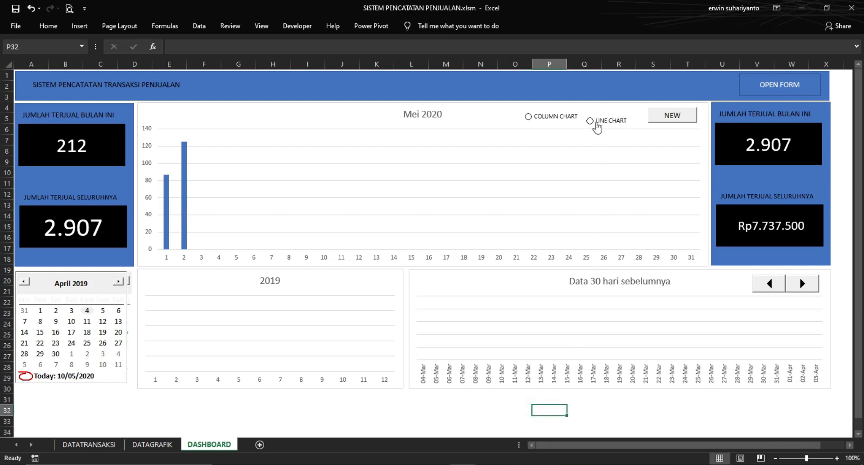
Align the LINE CHART and COLUMN CHART option buttons on one row beside the NEW button, then deselect them
{"action": "right_click", "coordinate": [603, 125]}
{"action": "left_click", "coordinate": [604, 121]}
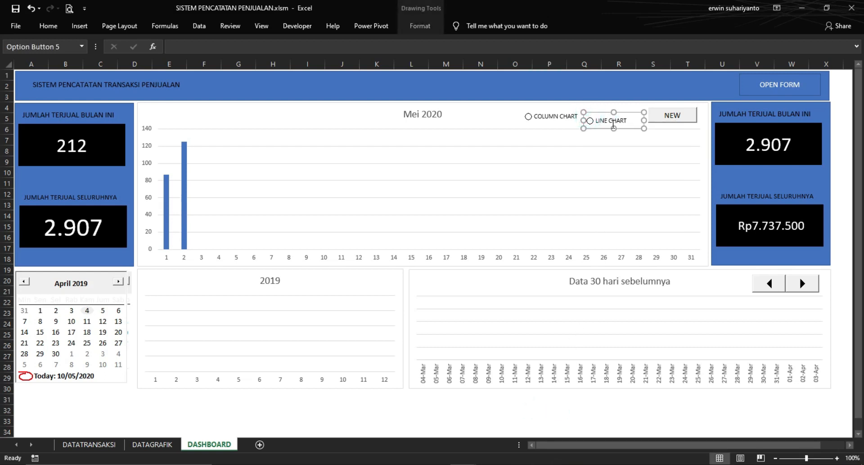
{"action": "left_click_drag", "start_coordinate": [611, 125], "coordinate": [610, 119]}
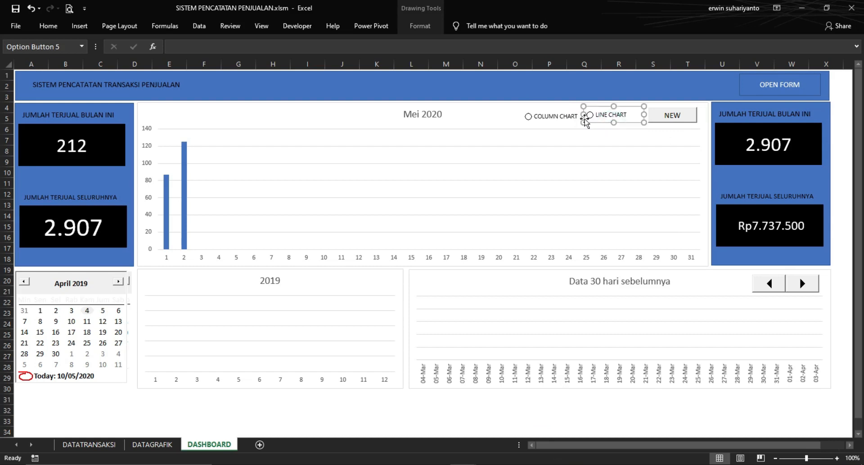
{"action": "right_click", "coordinate": [554, 122]}
{"action": "left_click", "coordinate": [559, 120]}
{"action": "left_click_drag", "start_coordinate": [560, 126], "coordinate": [563, 124]}
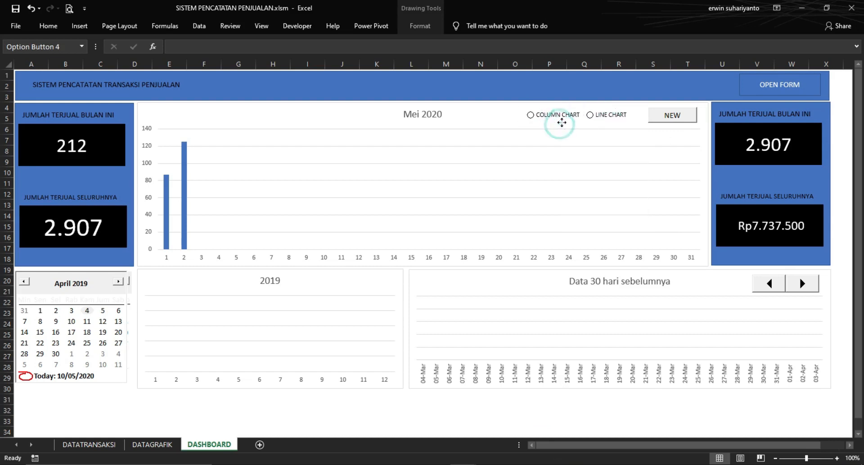
{"action": "left_click", "coordinate": [537, 410]}
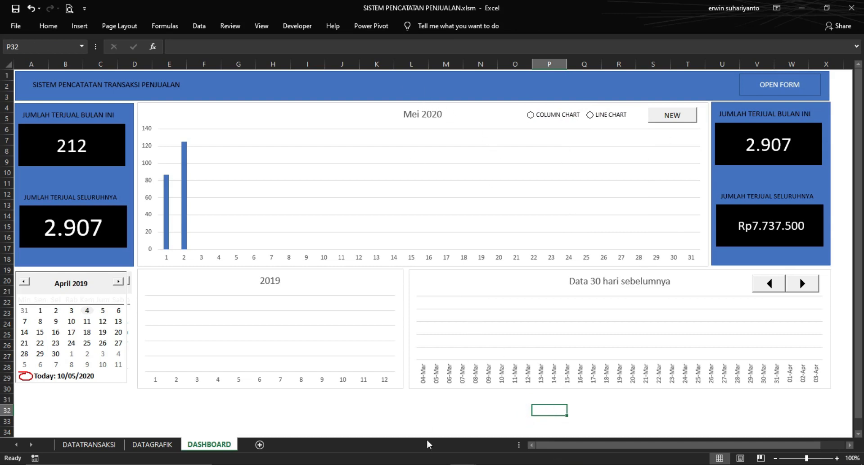
Switch to PENCATATAN TRANSAKSI.xlsm and open the macro assigned to its COLUMN CHART option button in the VBA editor
{"action": "mouse_move", "coordinate": [483, 459]}
{"action": "left_click", "coordinate": [486, 439]}
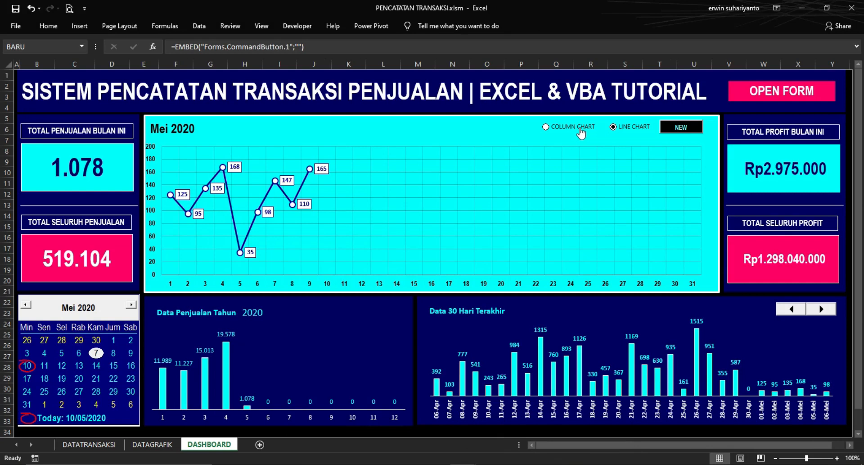
{"action": "right_click", "coordinate": [581, 132]}
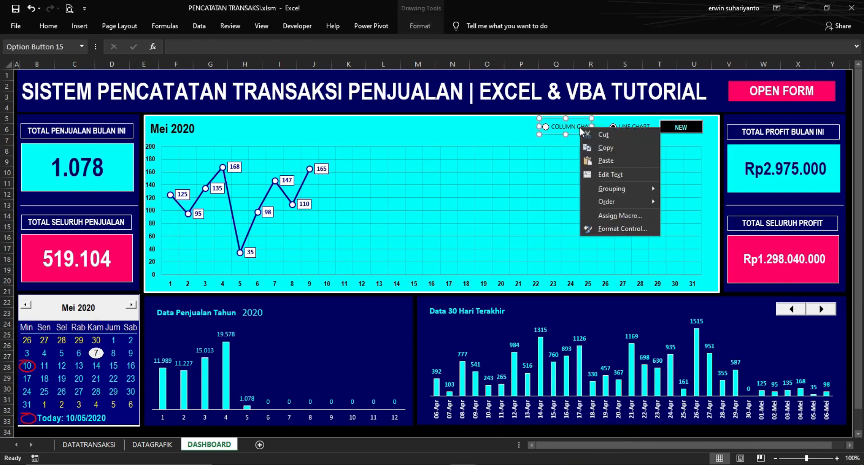
{"action": "left_click", "coordinate": [632, 218]}
{"action": "left_click", "coordinate": [710, 145]}
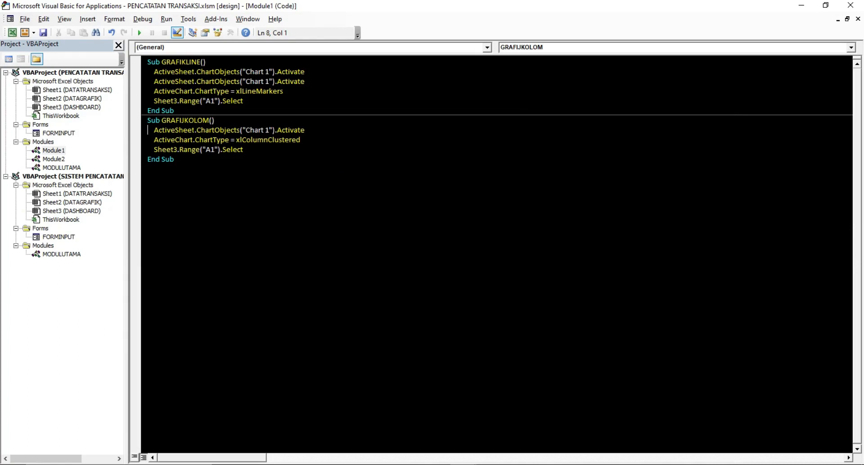
Delete the duplicate ActiveSheet.ChartObjects("Chart 1").Activate line from the GRAFIKLINE macro
{"action": "left_click_drag", "start_coordinate": [310, 71], "coordinate": [152, 71]}
{"action": "key", "text": "BackSpace"}
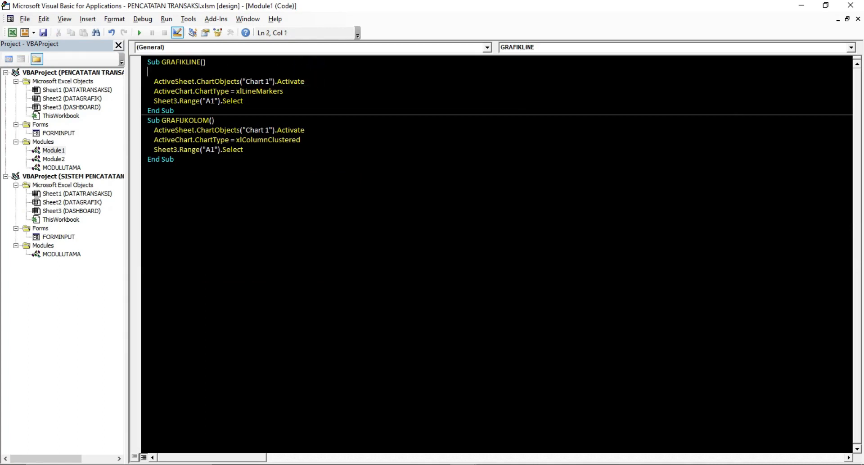
{"action": "key", "text": "BackSpace"}
{"action": "left_click", "coordinate": [256, 90]}
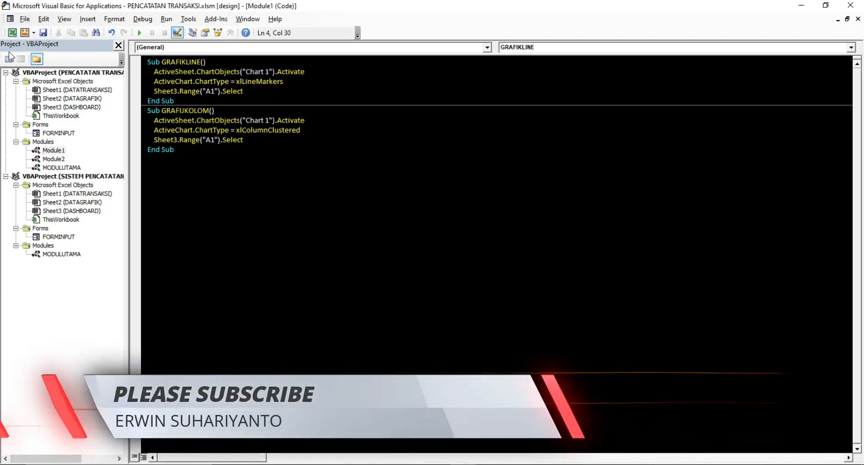
Check the object name of the Mei 2020 chart in PENCATATAN TRANSAKSI.xlsm and of the three charts in SISTEM PENCATATAN PENJUALAN.xlsm
{"action": "left_click", "coordinate": [13, 37]}
{"action": "left_click", "coordinate": [315, 125]}
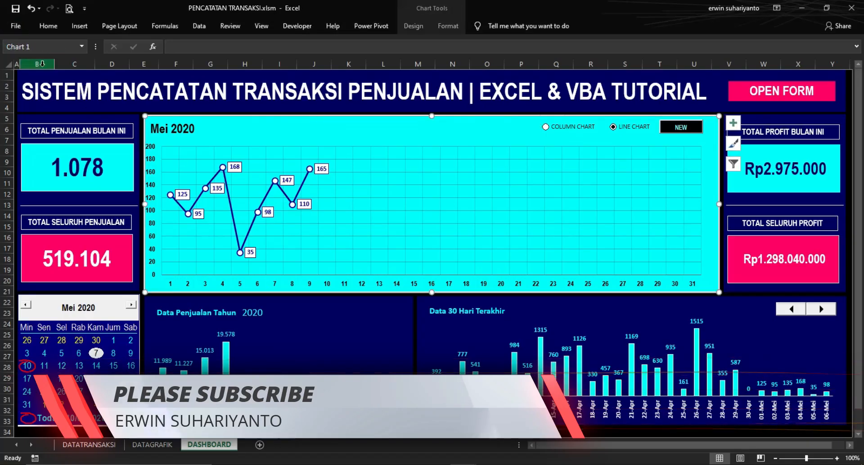
{"action": "mouse_move", "coordinate": [439, 459]}
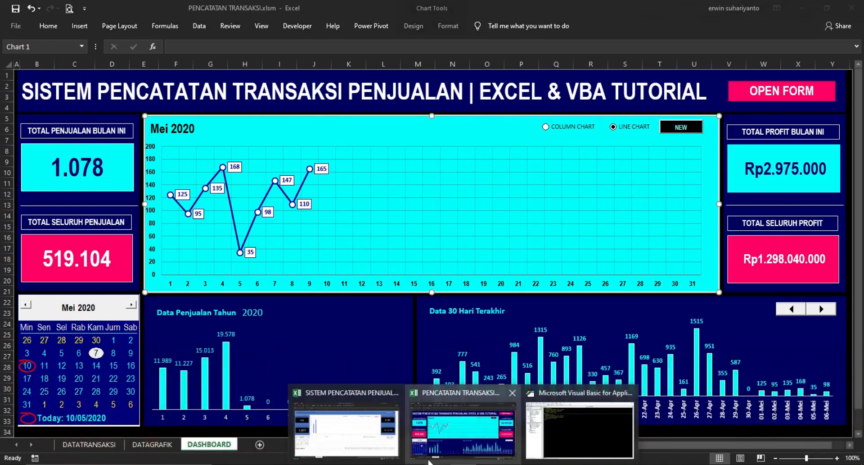
{"action": "left_click", "coordinate": [370, 435]}
{"action": "left_click", "coordinate": [270, 118]}
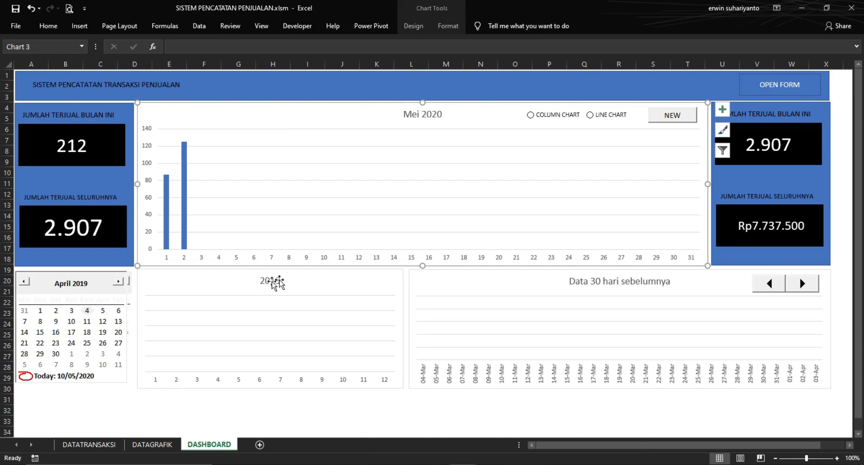
{"action": "left_click", "coordinate": [320, 281]}
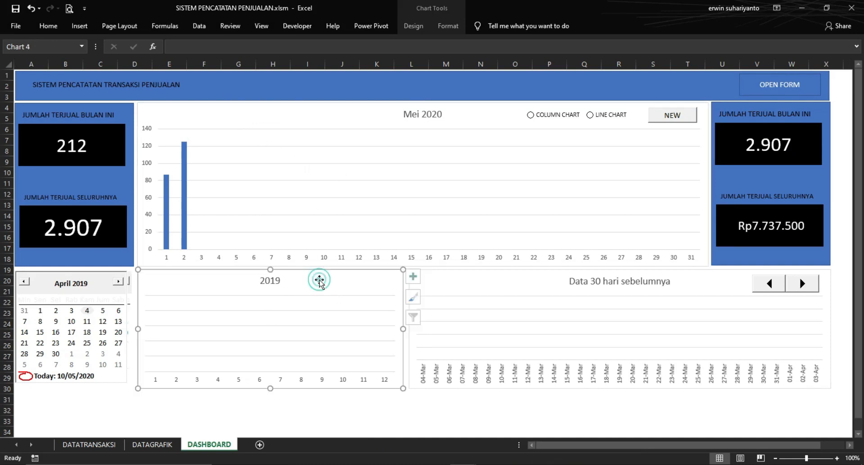
{"action": "left_click", "coordinate": [457, 284]}
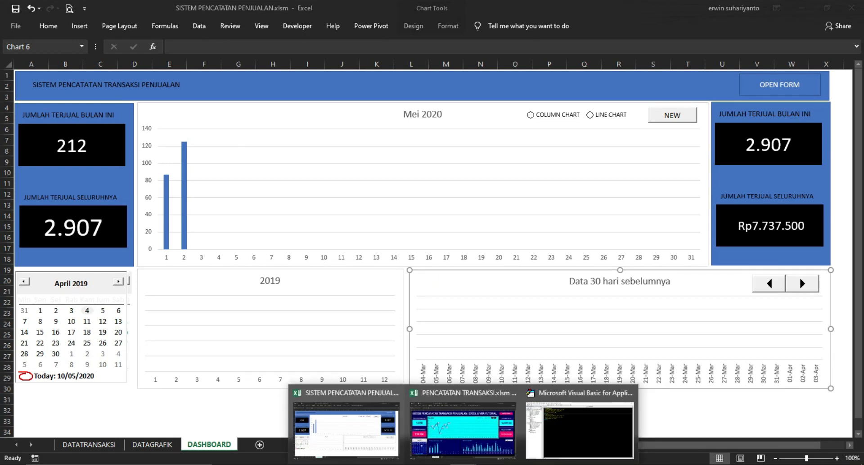
Copy the GRAFIKLINE and GRAFIJKOLOM macros from Module1 of the PENCATATAN TRANSAKSI.xlsm VBA project
{"action": "left_click", "coordinate": [471, 432]}
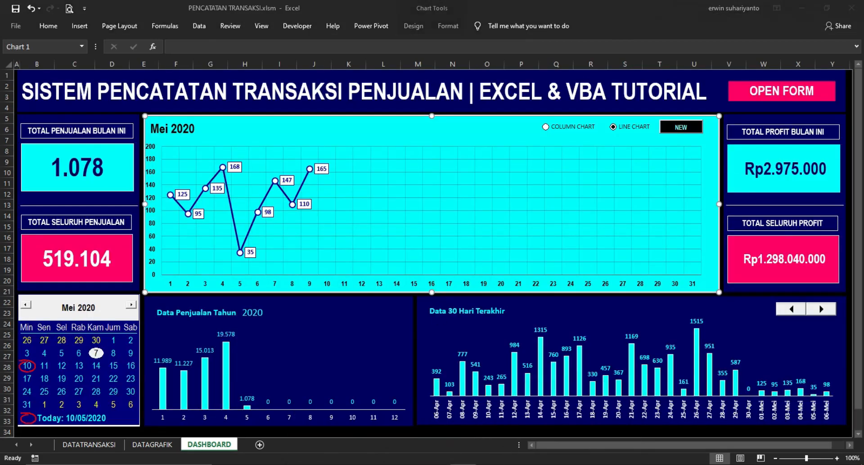
{"action": "left_click", "coordinate": [559, 434]}
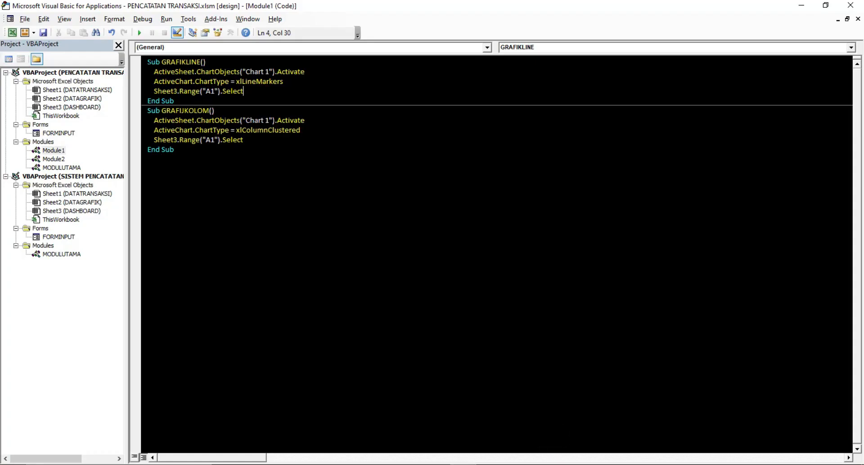
{"action": "key", "text": "ctrl+a"}
{"action": "right_click", "coordinate": [183, 117]}
{"action": "left_click", "coordinate": [201, 136]}
{"action": "double_click", "coordinate": [61, 167]}
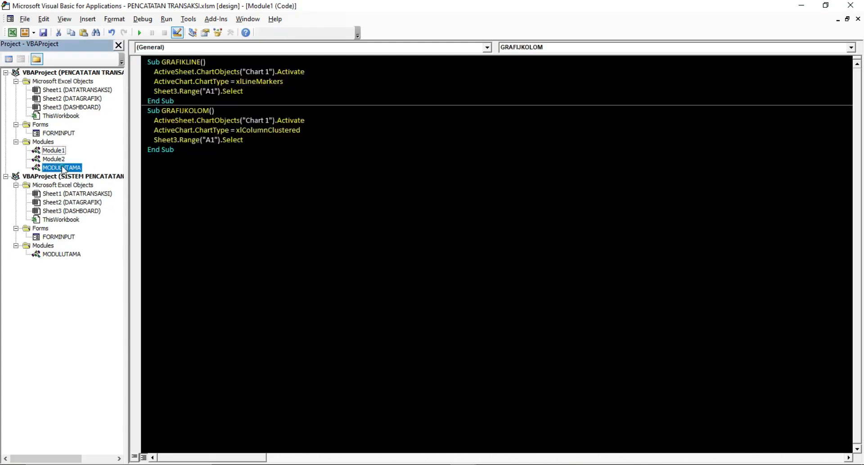
{"action": "double_click", "coordinate": [58, 157]}
{"action": "double_click", "coordinate": [54, 151]}
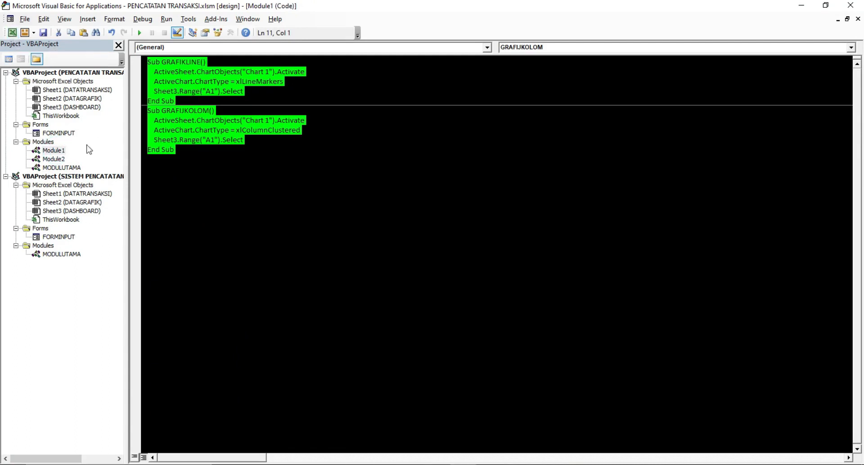
Insert a new module into the SISTEM PENCATATAN PENJUALAN.xlsm project and paste the copied chart-type macros into it
{"action": "left_click", "coordinate": [51, 181]}
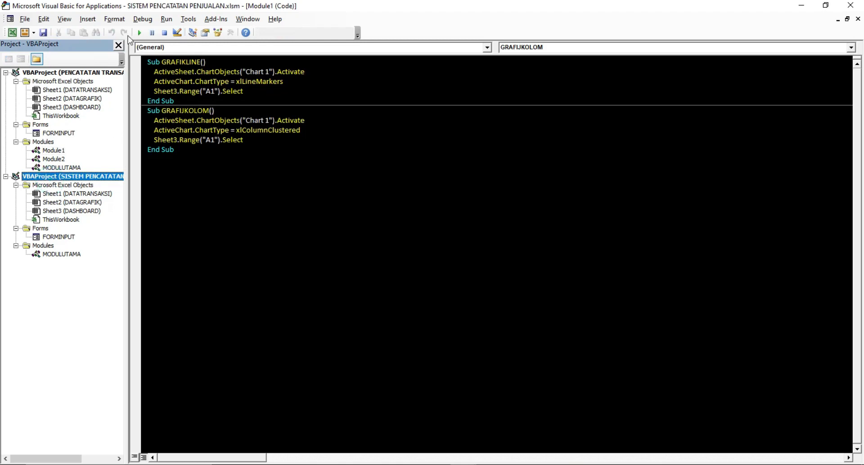
{"action": "left_click", "coordinate": [34, 32]}
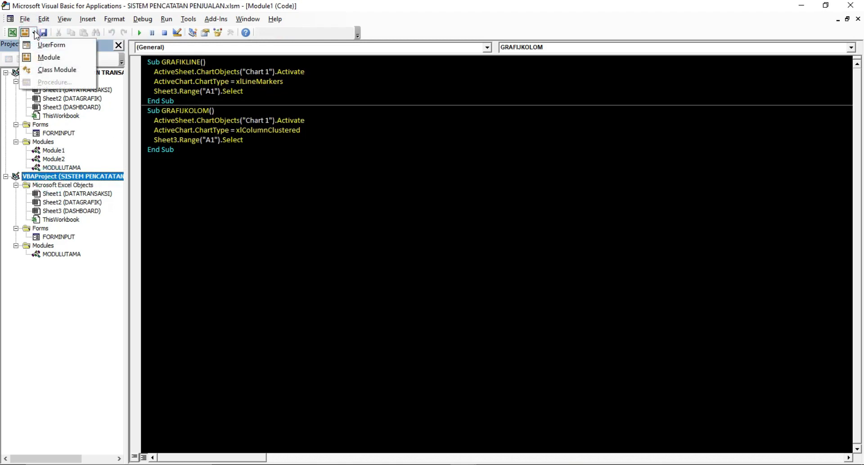
{"action": "left_click", "coordinate": [49, 57]}
{"action": "right_click", "coordinate": [154, 70]}
{"action": "left_click", "coordinate": [177, 102]}
Change the ChartObjects reference to "Chart 3" in both the GRAFIKLINE and GRAFIJKOLOM macros
{"action": "left_click", "coordinate": [277, 72]}
{"action": "key", "text": "BackSpace"}
{"action": "type", "text": "3"}
{"action": "left_click", "coordinate": [269, 121]}
{"action": "key", "text": "BackSpace"}
{"action": "type", "text": "3"}
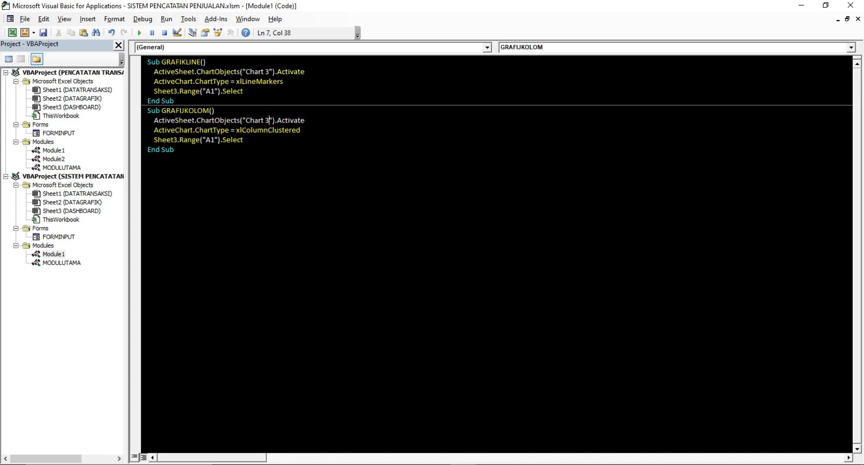
{"action": "left_click", "coordinate": [216, 149]}
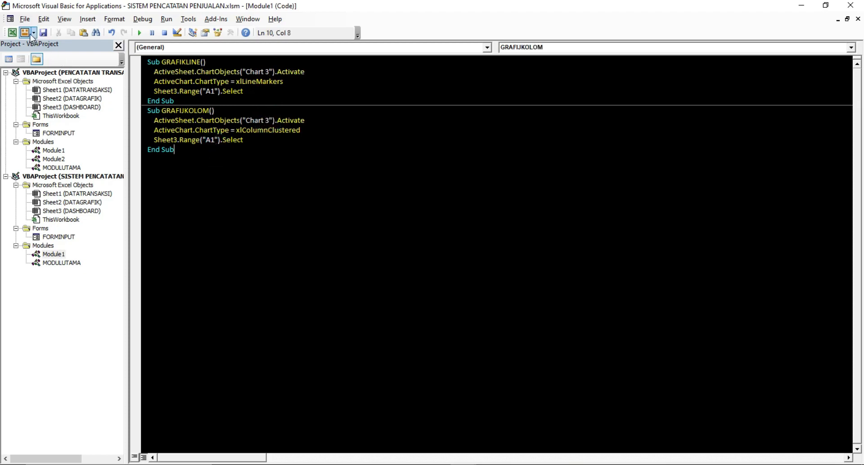
Return to the SISTEM PENCATATAN PENJUALAN.xlsm dashboard and assign this workbook's GRAFIJKOLOM macro to the COLUMN CHART option button
{"action": "left_click", "coordinate": [16, 34]}
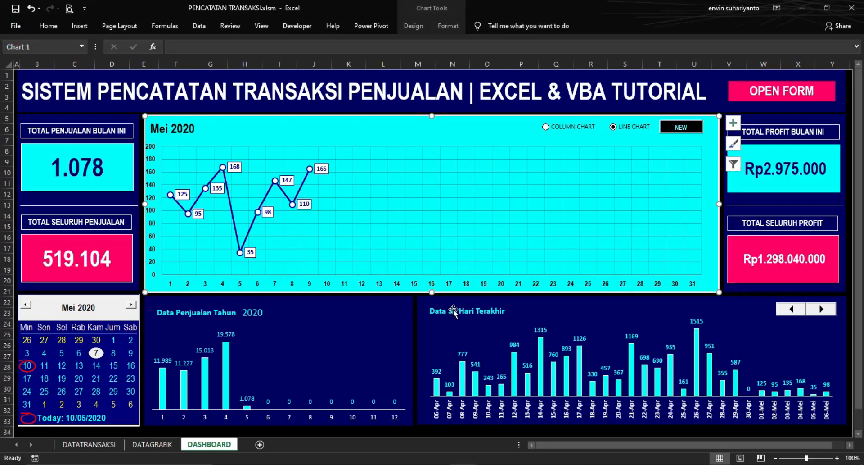
{"action": "left_click", "coordinate": [378, 439]}
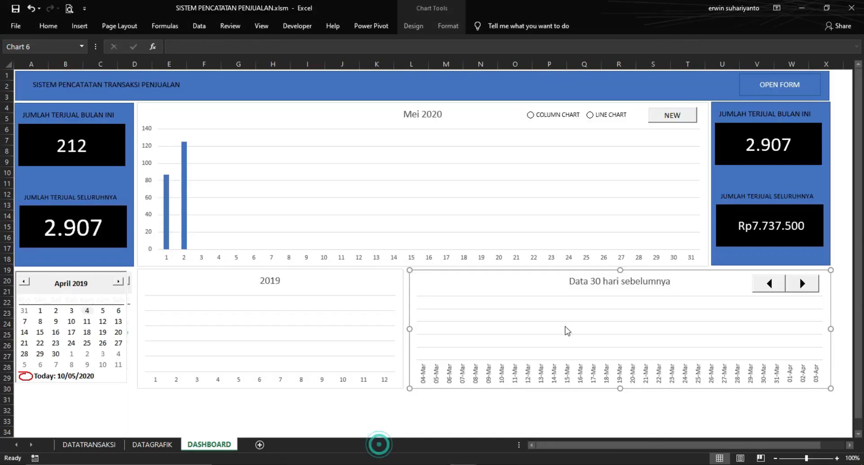
{"action": "right_click", "coordinate": [559, 116]}
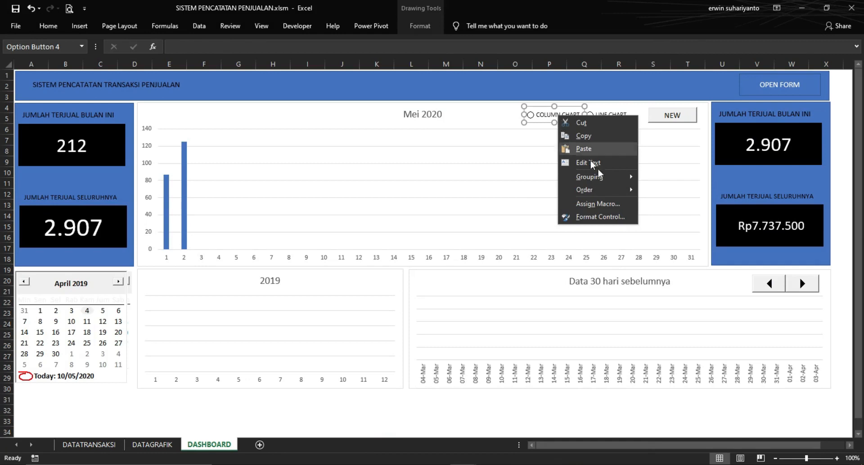
{"action": "left_click", "coordinate": [603, 205]}
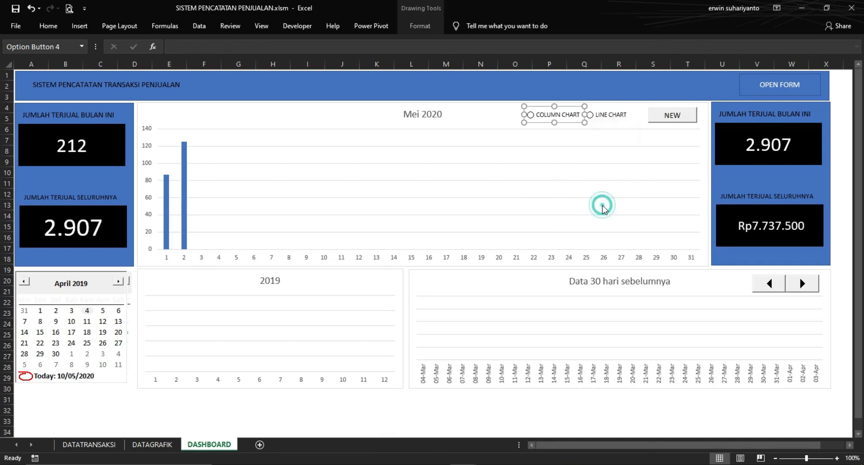
{"action": "left_click_drag", "start_coordinate": [561, 102], "coordinate": [592, 160]}
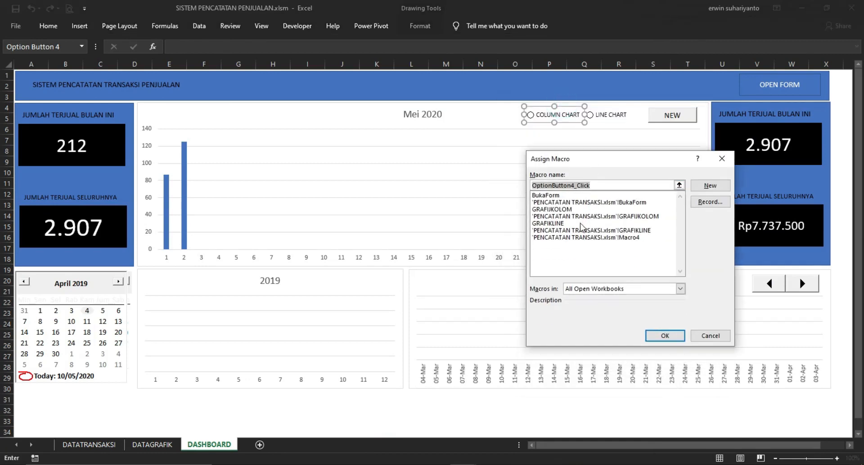
{"action": "left_click", "coordinate": [664, 288]}
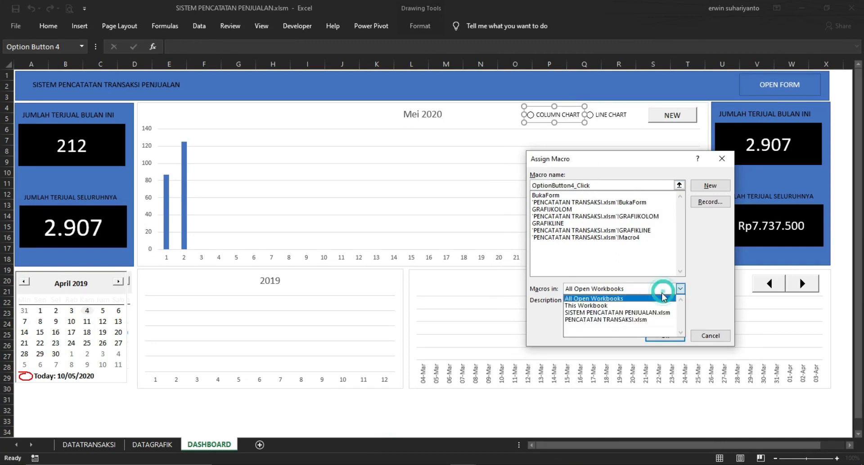
{"action": "left_click", "coordinate": [590, 302]}
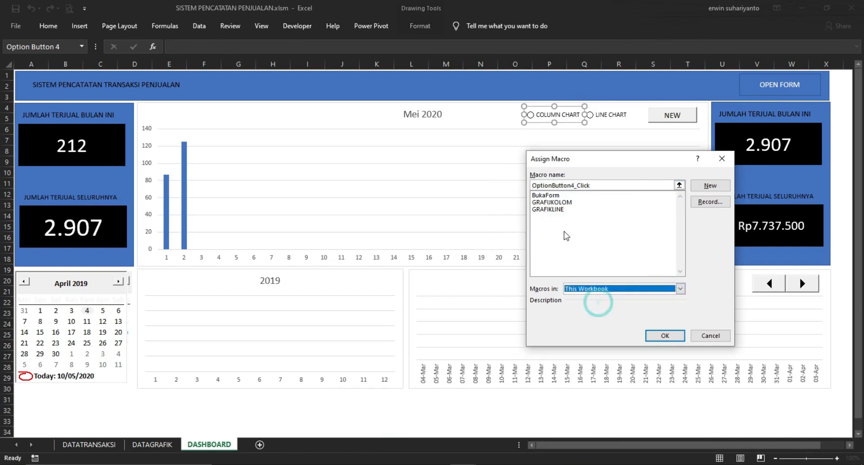
{"action": "left_click", "coordinate": [561, 203]}
{"action": "left_click", "coordinate": [665, 335]}
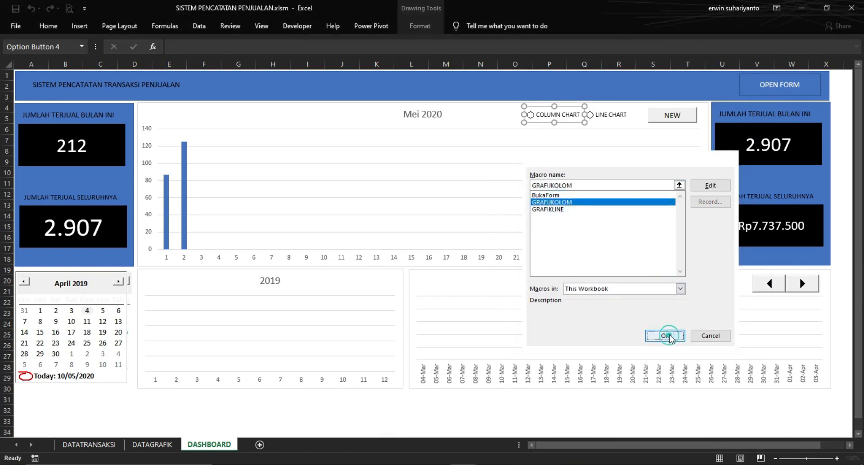
Assign this workbook's GRAFIKLINE macro to the LINE CHART option button
{"action": "right_click", "coordinate": [617, 119]}
{"action": "left_click", "coordinate": [656, 202]}
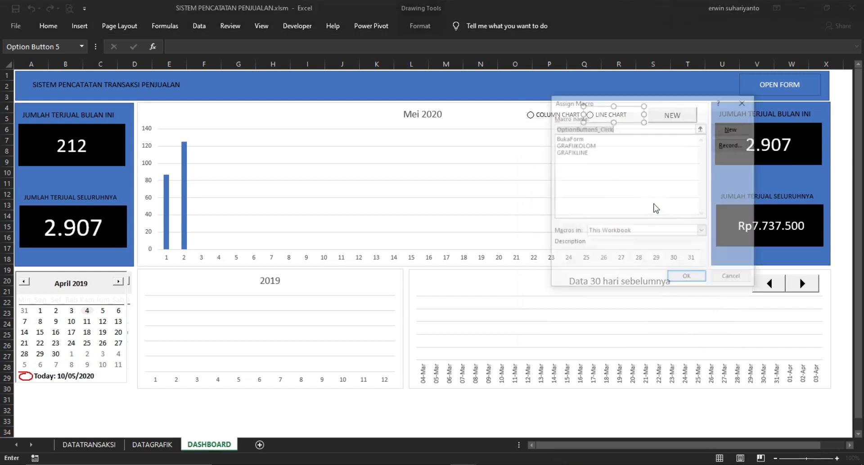
{"action": "left_click", "coordinate": [576, 153]}
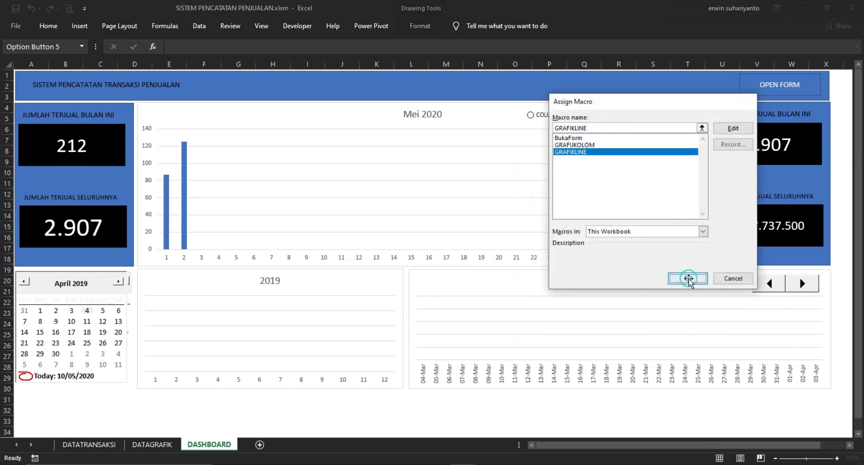
{"action": "left_click", "coordinate": [689, 278]}
Test the option buttons by switching the Mei 2020 chart to a line chart and back to a column chart
{"action": "left_click", "coordinate": [838, 280]}
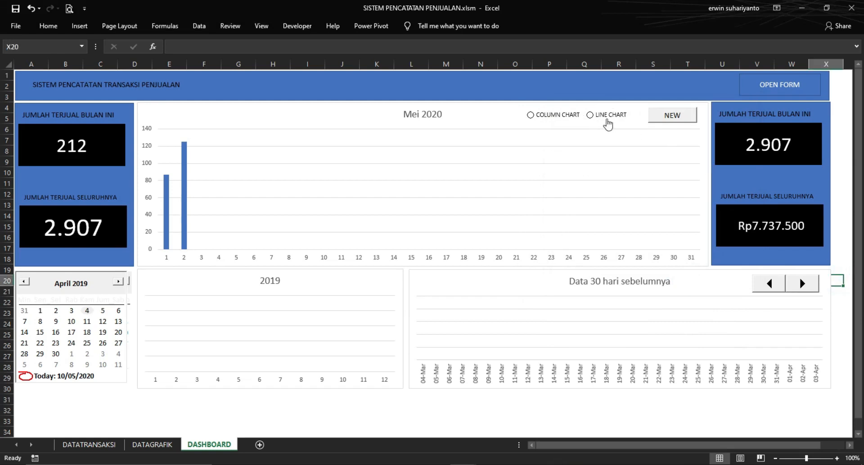
{"action": "left_click", "coordinate": [591, 116]}
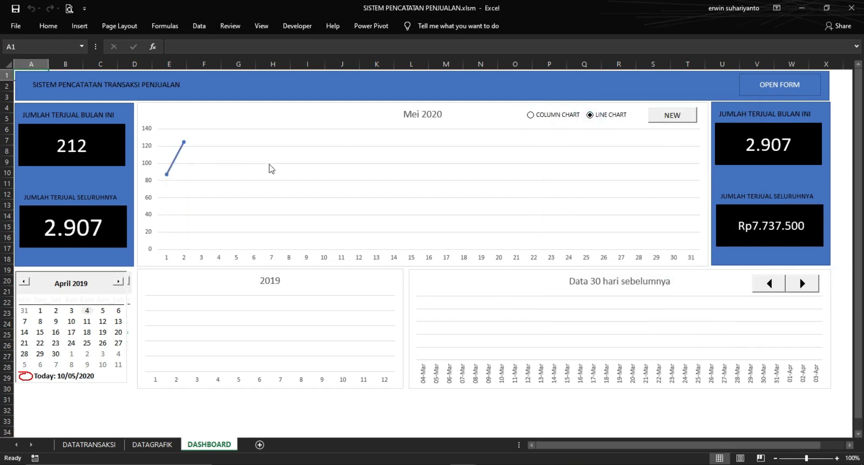
{"action": "left_click", "coordinate": [532, 115]}
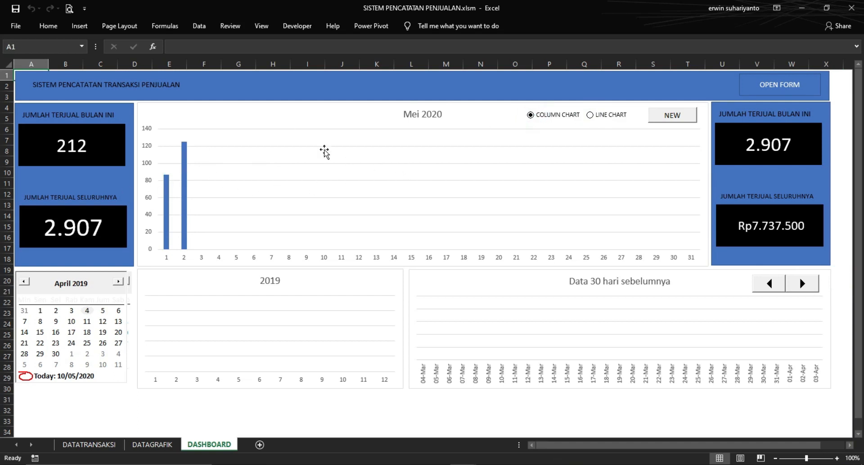
Add data labels to the Mei 2020 chart
{"action": "left_click", "coordinate": [305, 118]}
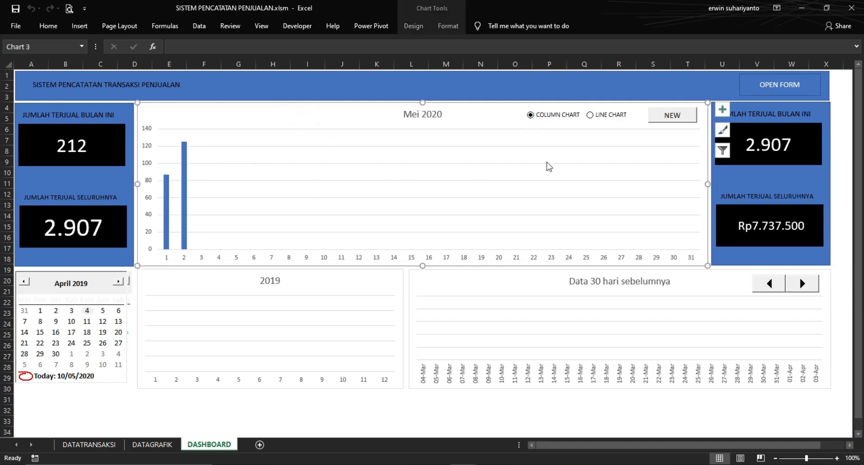
{"action": "left_click", "coordinate": [722, 110]}
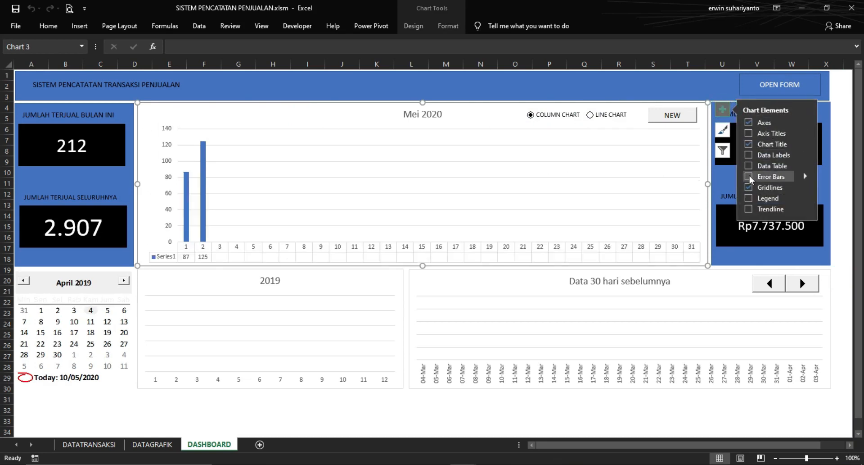
{"action": "left_click", "coordinate": [749, 155]}
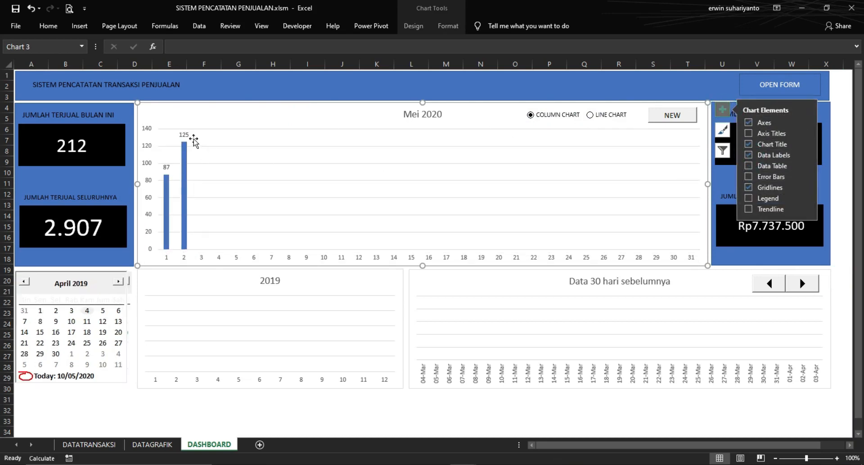
Add data labels to the 2019 monthly chart
{"action": "left_click", "coordinate": [315, 286]}
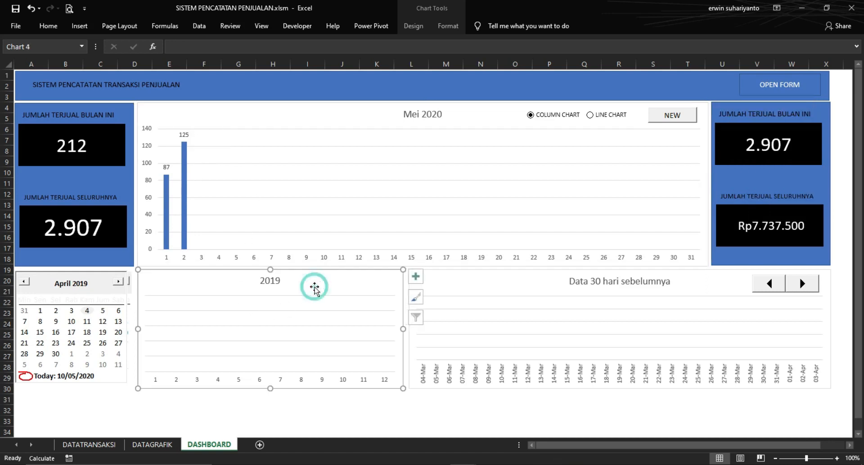
{"action": "left_click", "coordinate": [417, 278]}
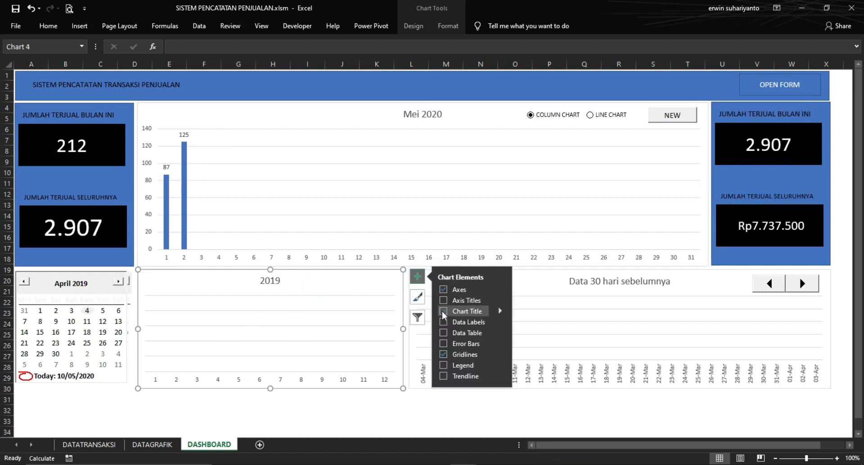
{"action": "left_click", "coordinate": [444, 321]}
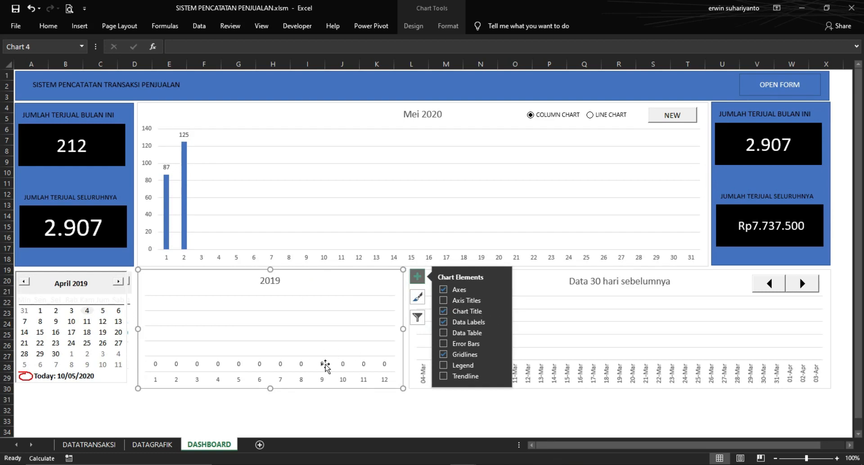
{"action": "left_click", "coordinate": [441, 399]}
Add data labels to the "Data 30 hari sebelumnya" chart and deselect it
{"action": "left_click", "coordinate": [477, 288]}
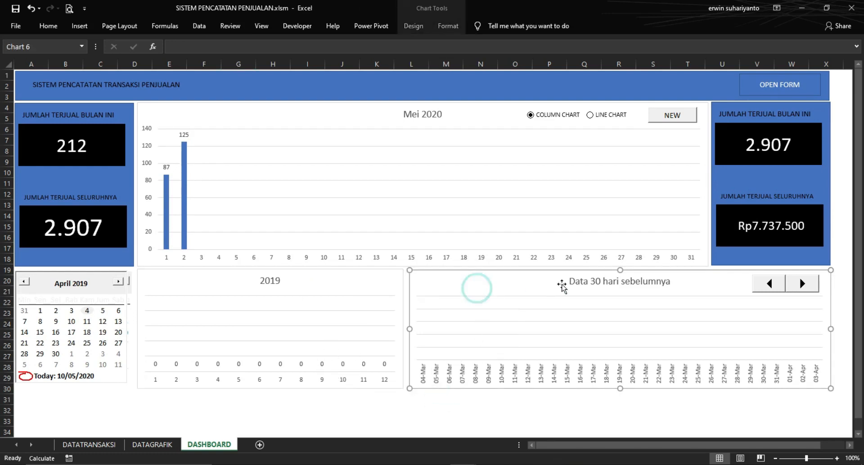
{"action": "left_click", "coordinate": [833, 326]}
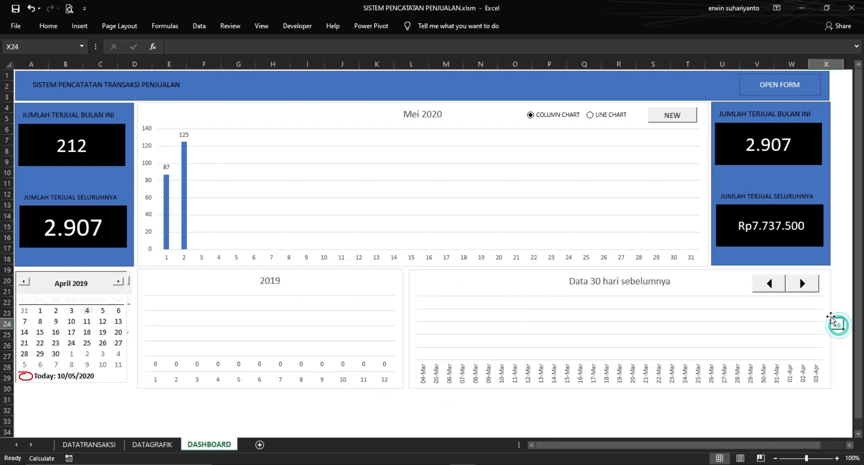
{"action": "left_click", "coordinate": [817, 446]}
{"action": "left_click_drag", "start_coordinate": [827, 451], "coordinate": [841, 447]}
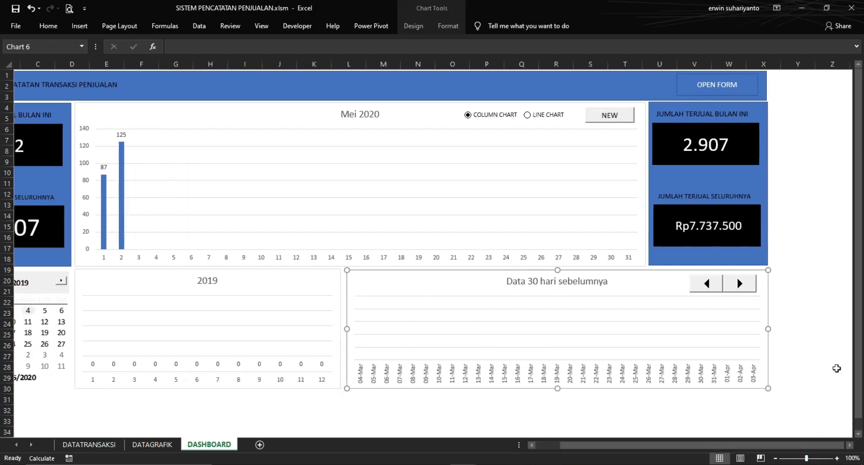
{"action": "left_click", "coordinate": [776, 277]}
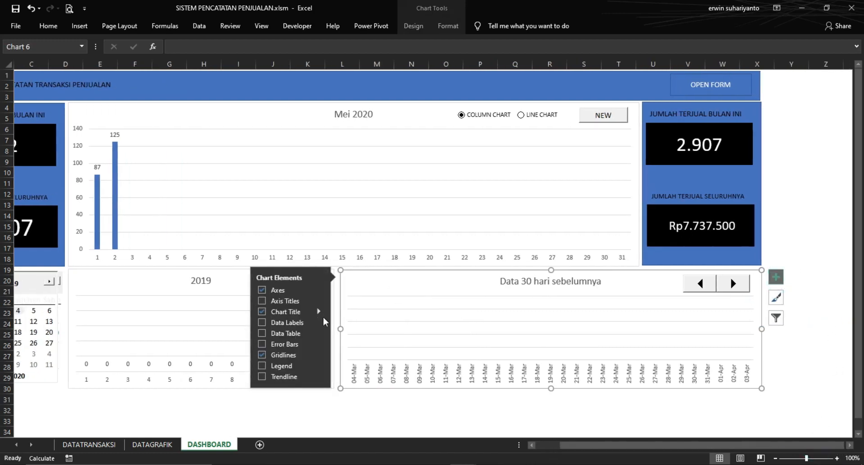
{"action": "left_click", "coordinate": [262, 322]}
{"action": "left_click", "coordinate": [565, 417]}
{"action": "left_click_drag", "start_coordinate": [611, 444], "coordinate": [502, 444]}
{"action": "left_click", "coordinate": [412, 420]}
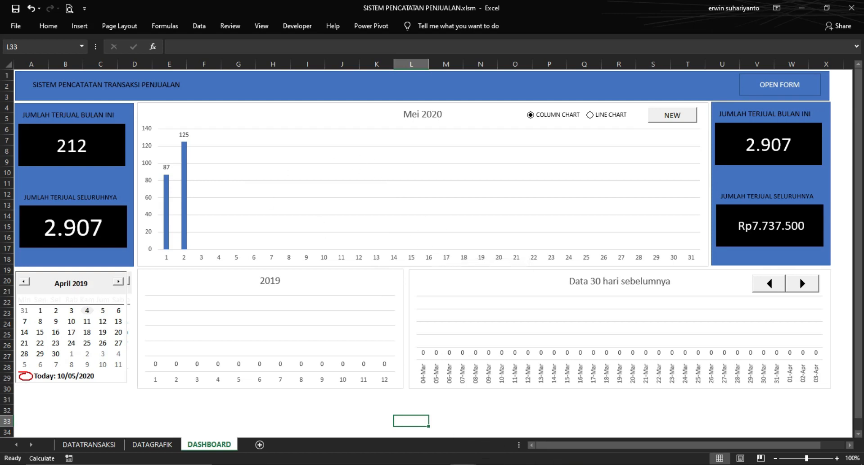
Switch to the PENCATATAN TRANSAKSI.xlsm dashboard and deselect its chart to examine the reference design
{"action": "left_click", "coordinate": [473, 425]}
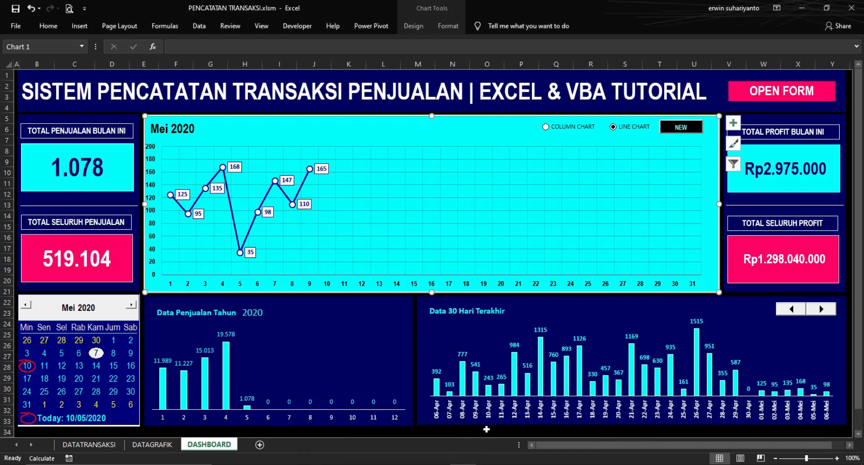
{"action": "left_click", "coordinate": [487, 428]}
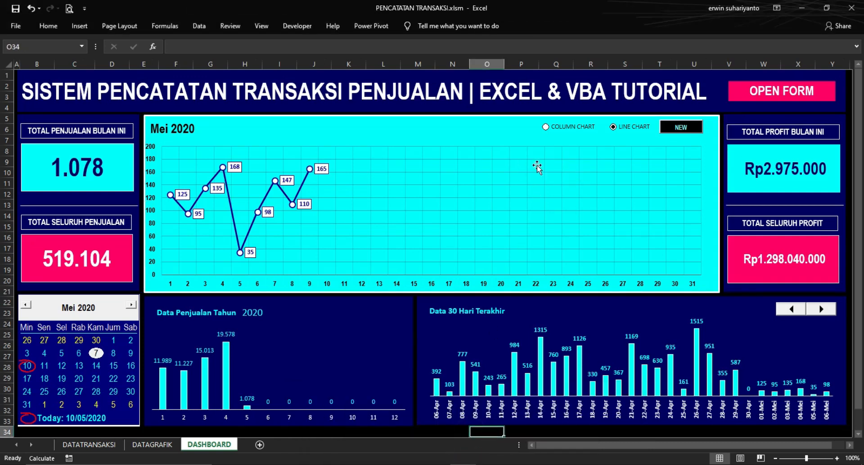